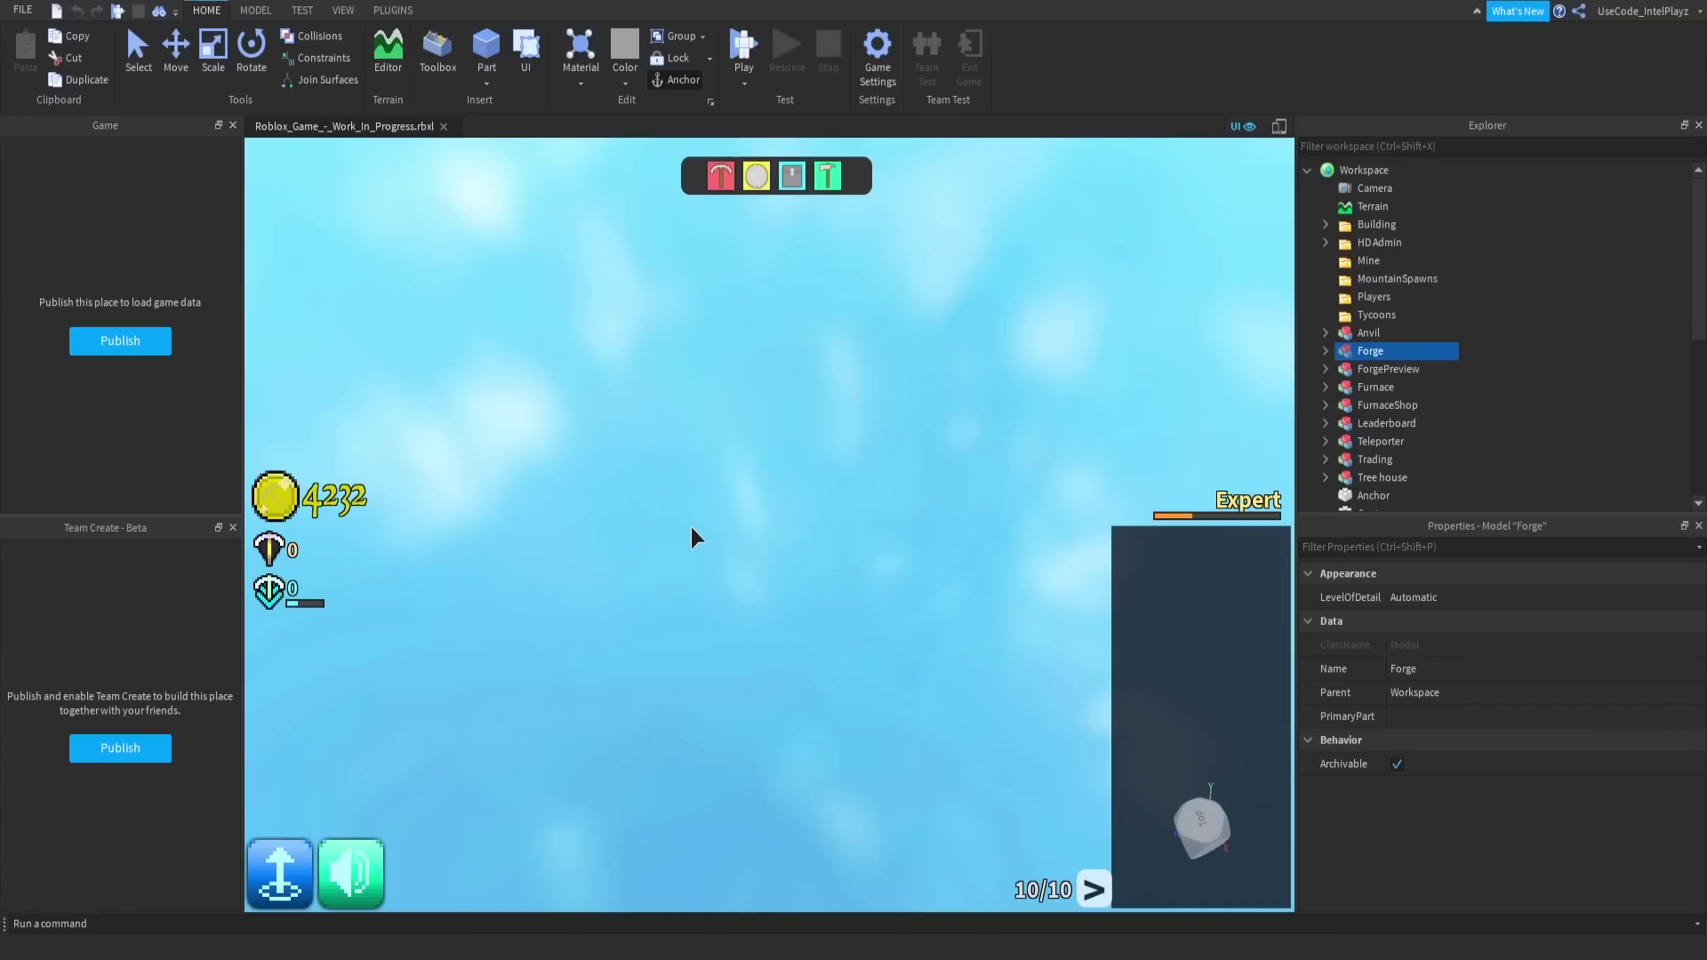
# Locate the floating yellow block in the sky and inspect what the FurnacePreview part contains.
pyautogui.press('f')
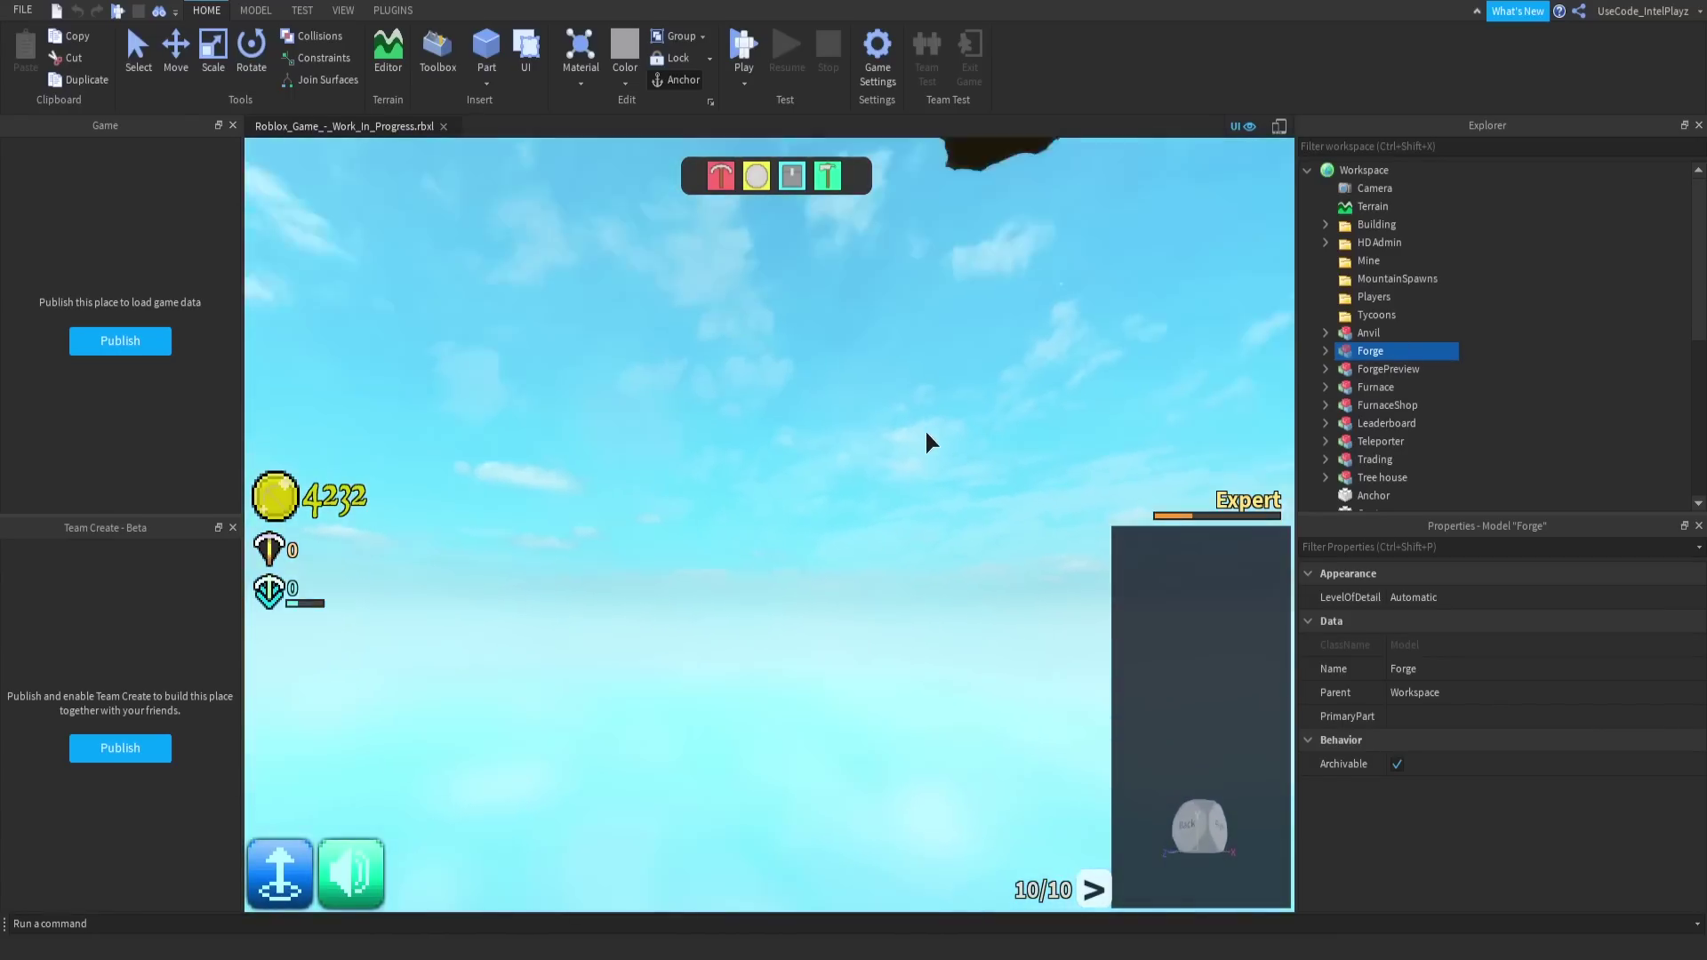
pyautogui.scroll(5, 844, 503)
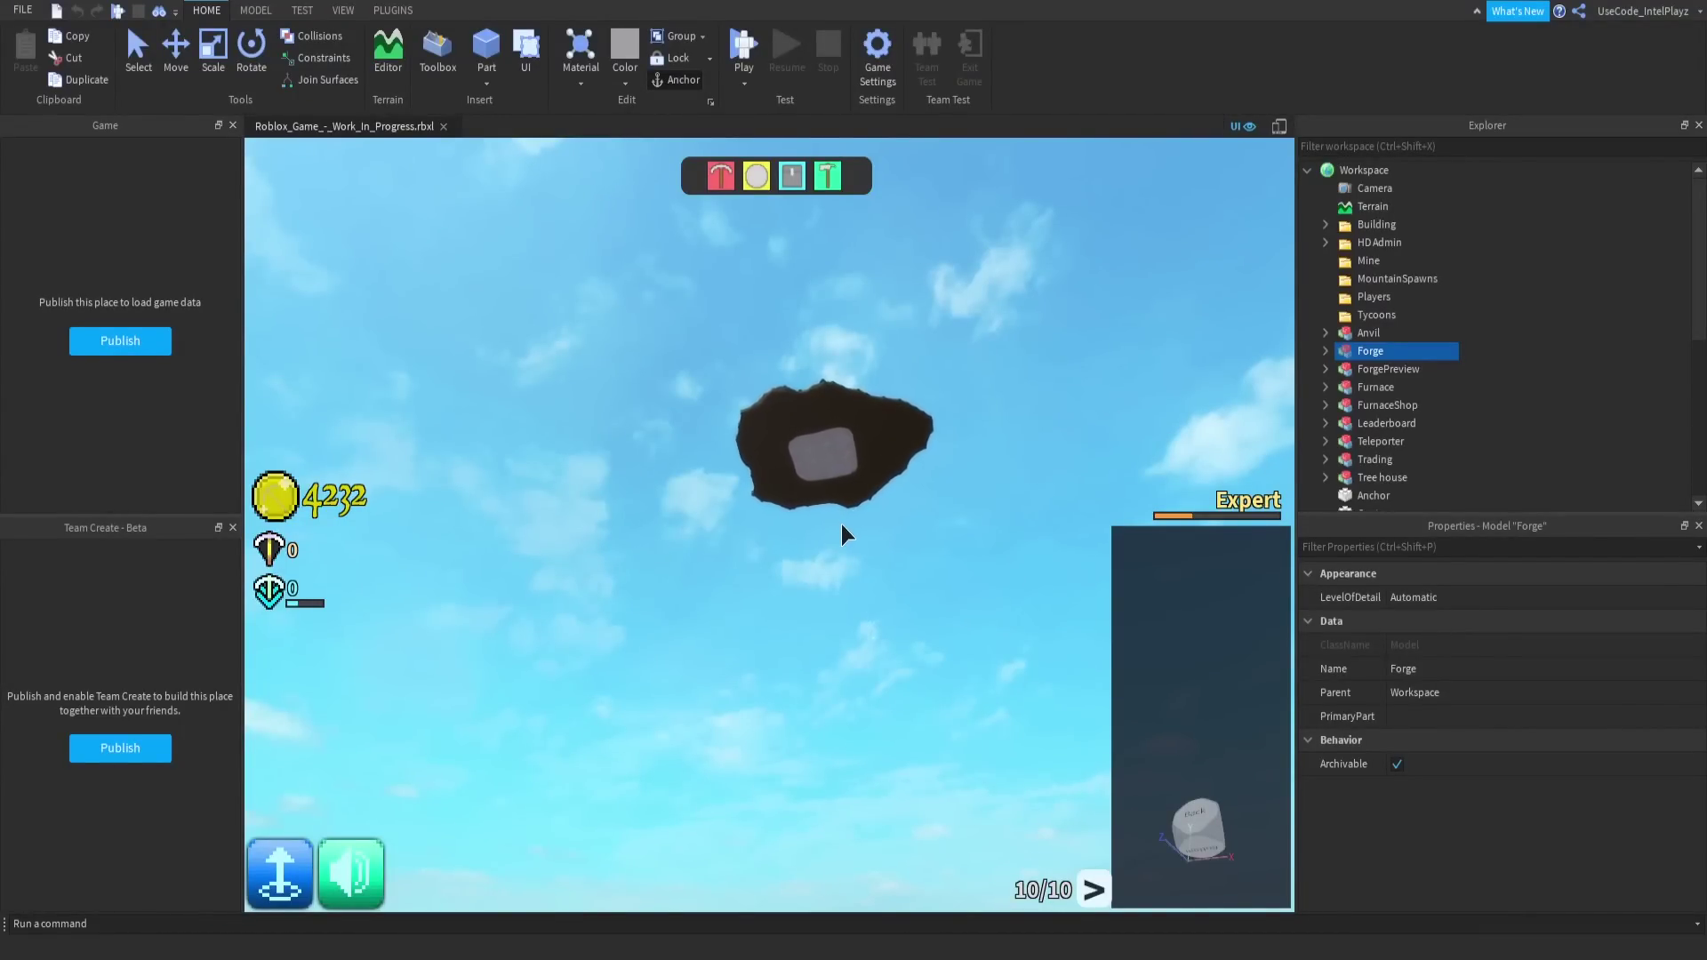
pyautogui.scroll(8, 841, 524)
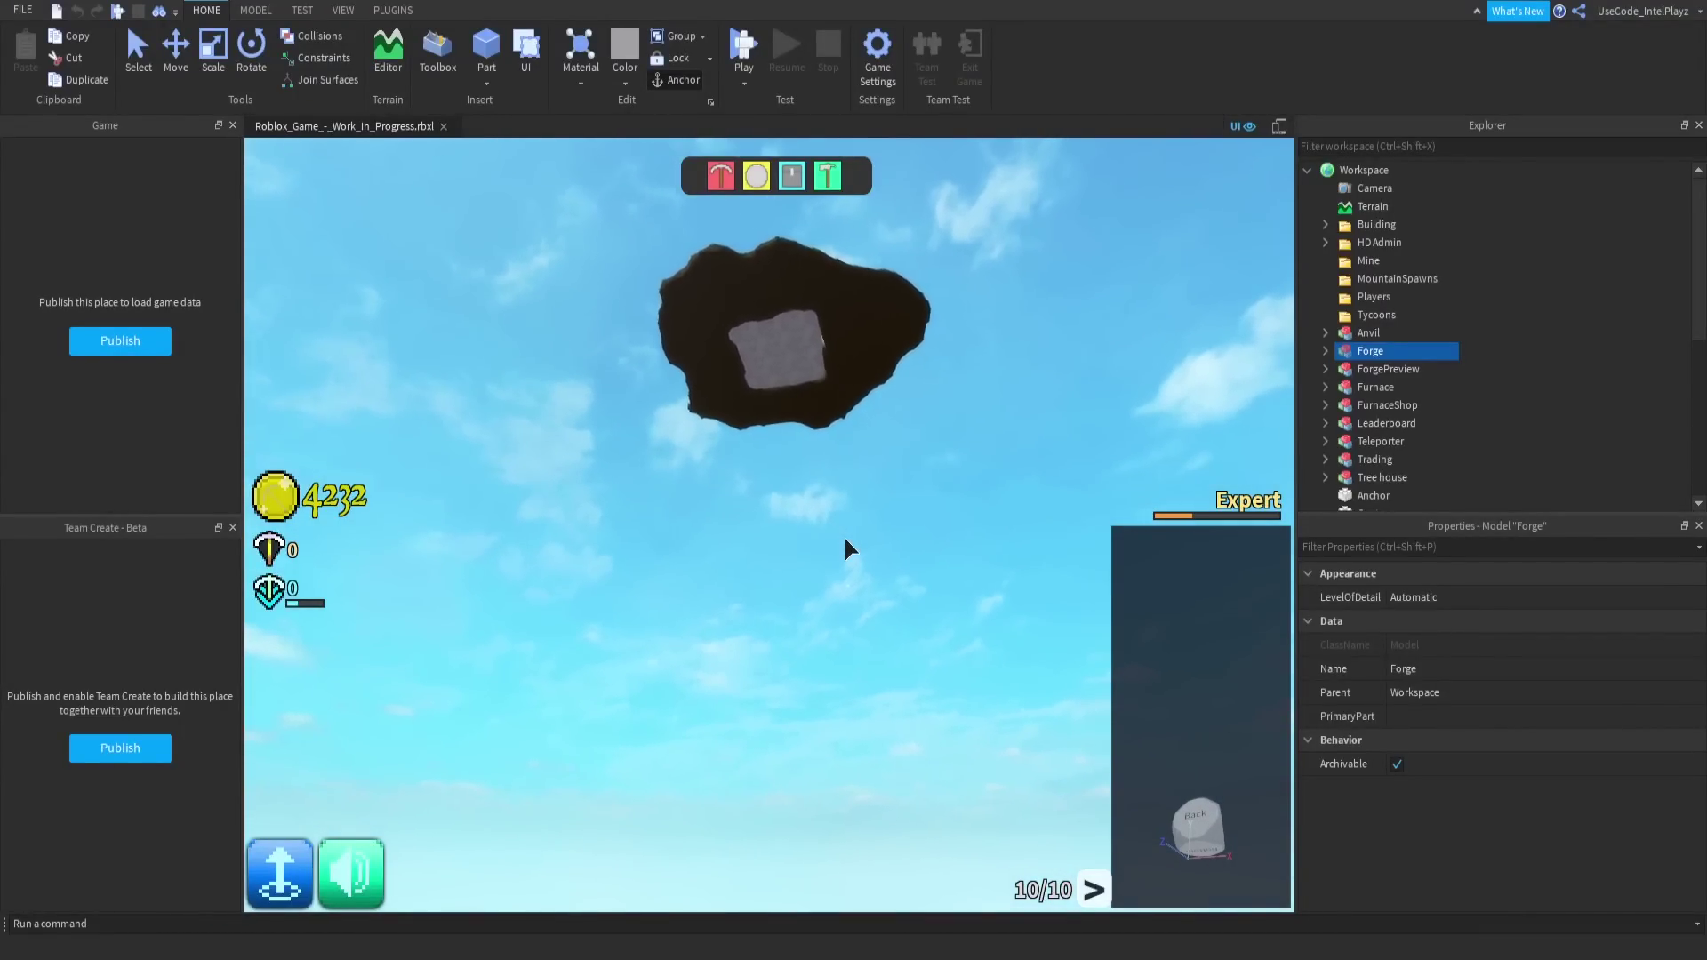
pyautogui.scroll(3, 845, 539)
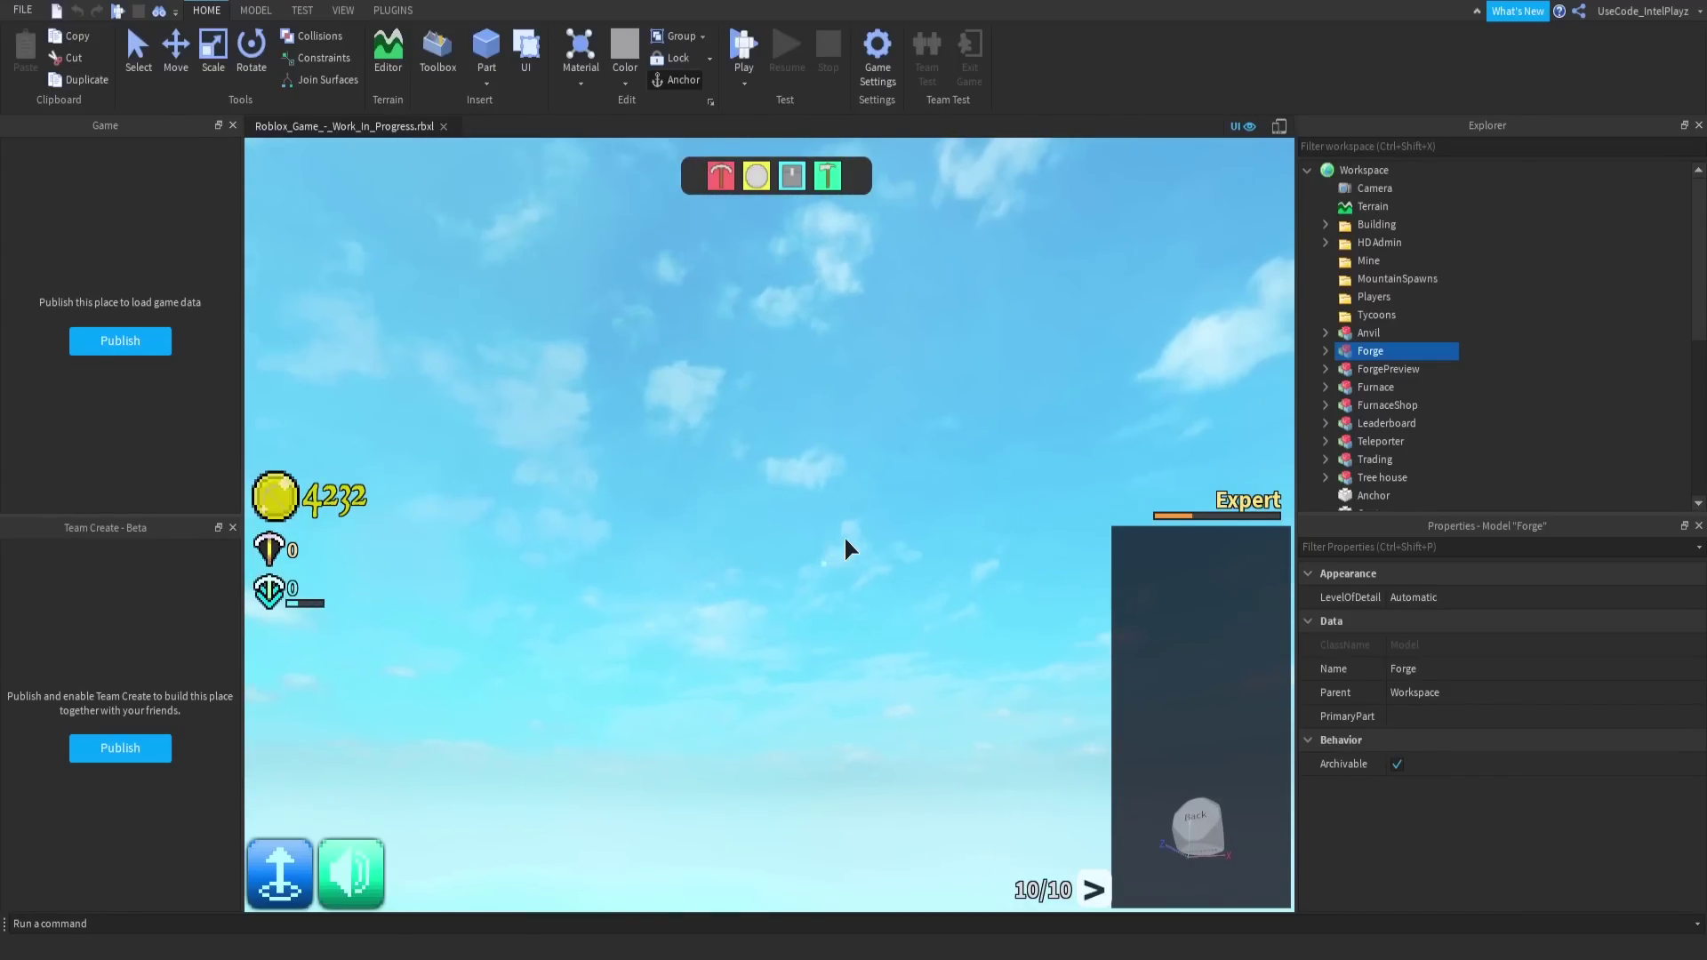
pyautogui.press('w')
pyautogui.moveTo(845, 540); pyautogui.dragTo(864, 547, button='right')
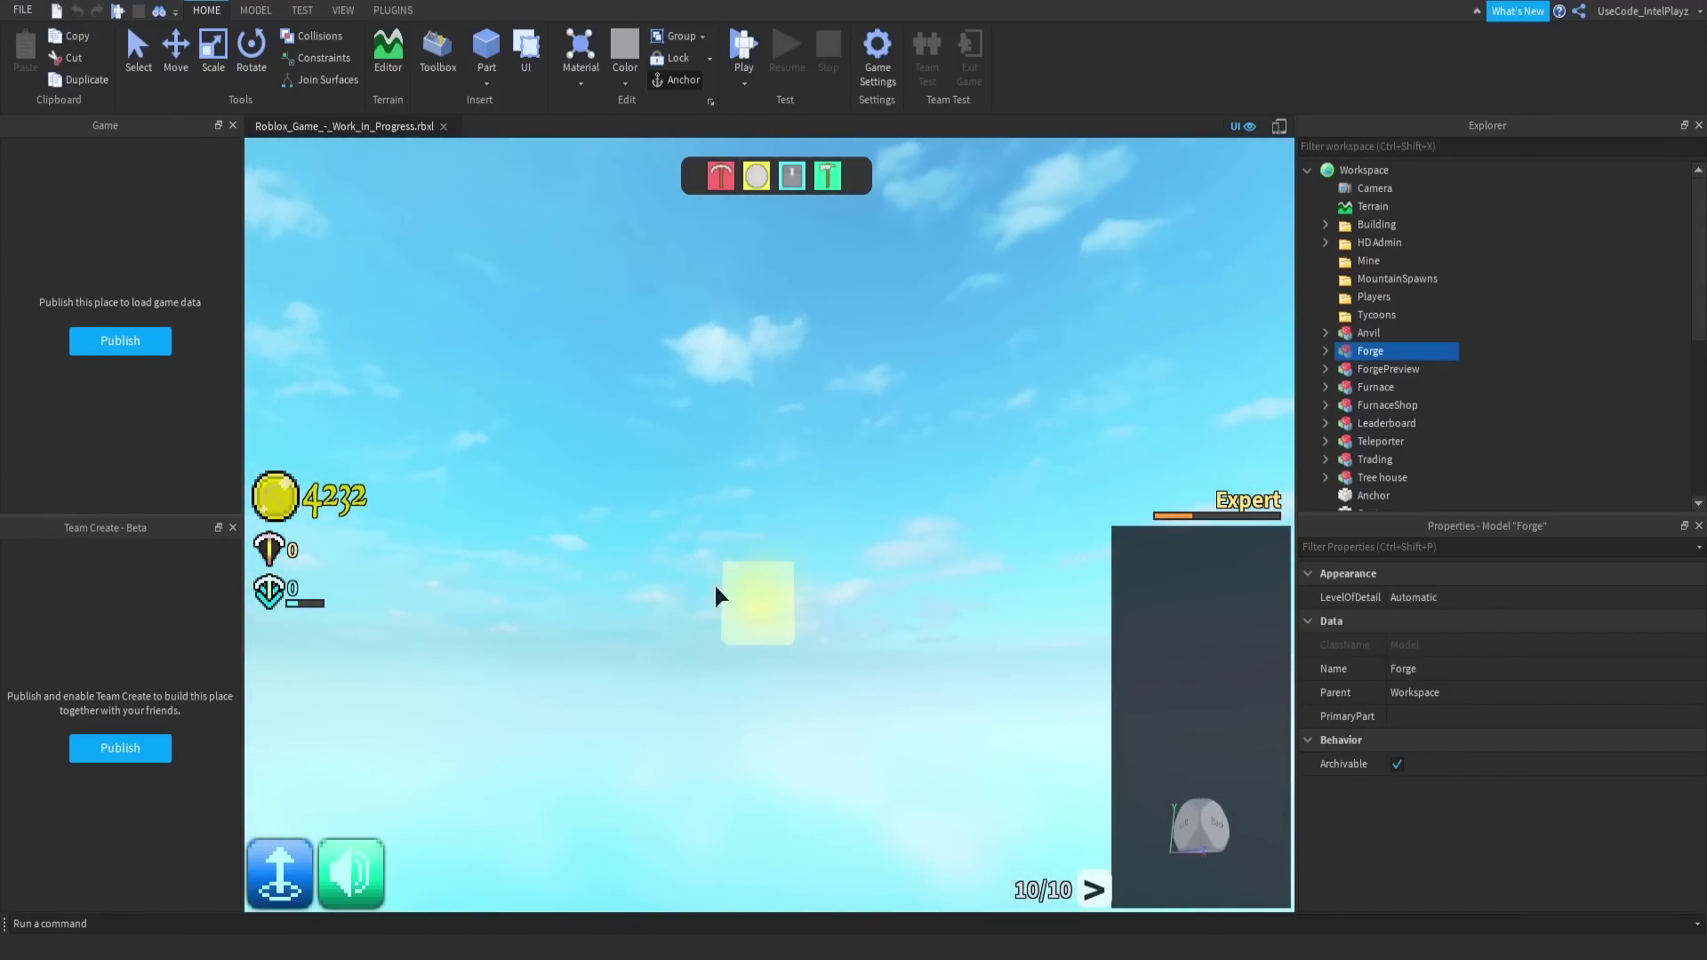
pyautogui.click(759, 591)
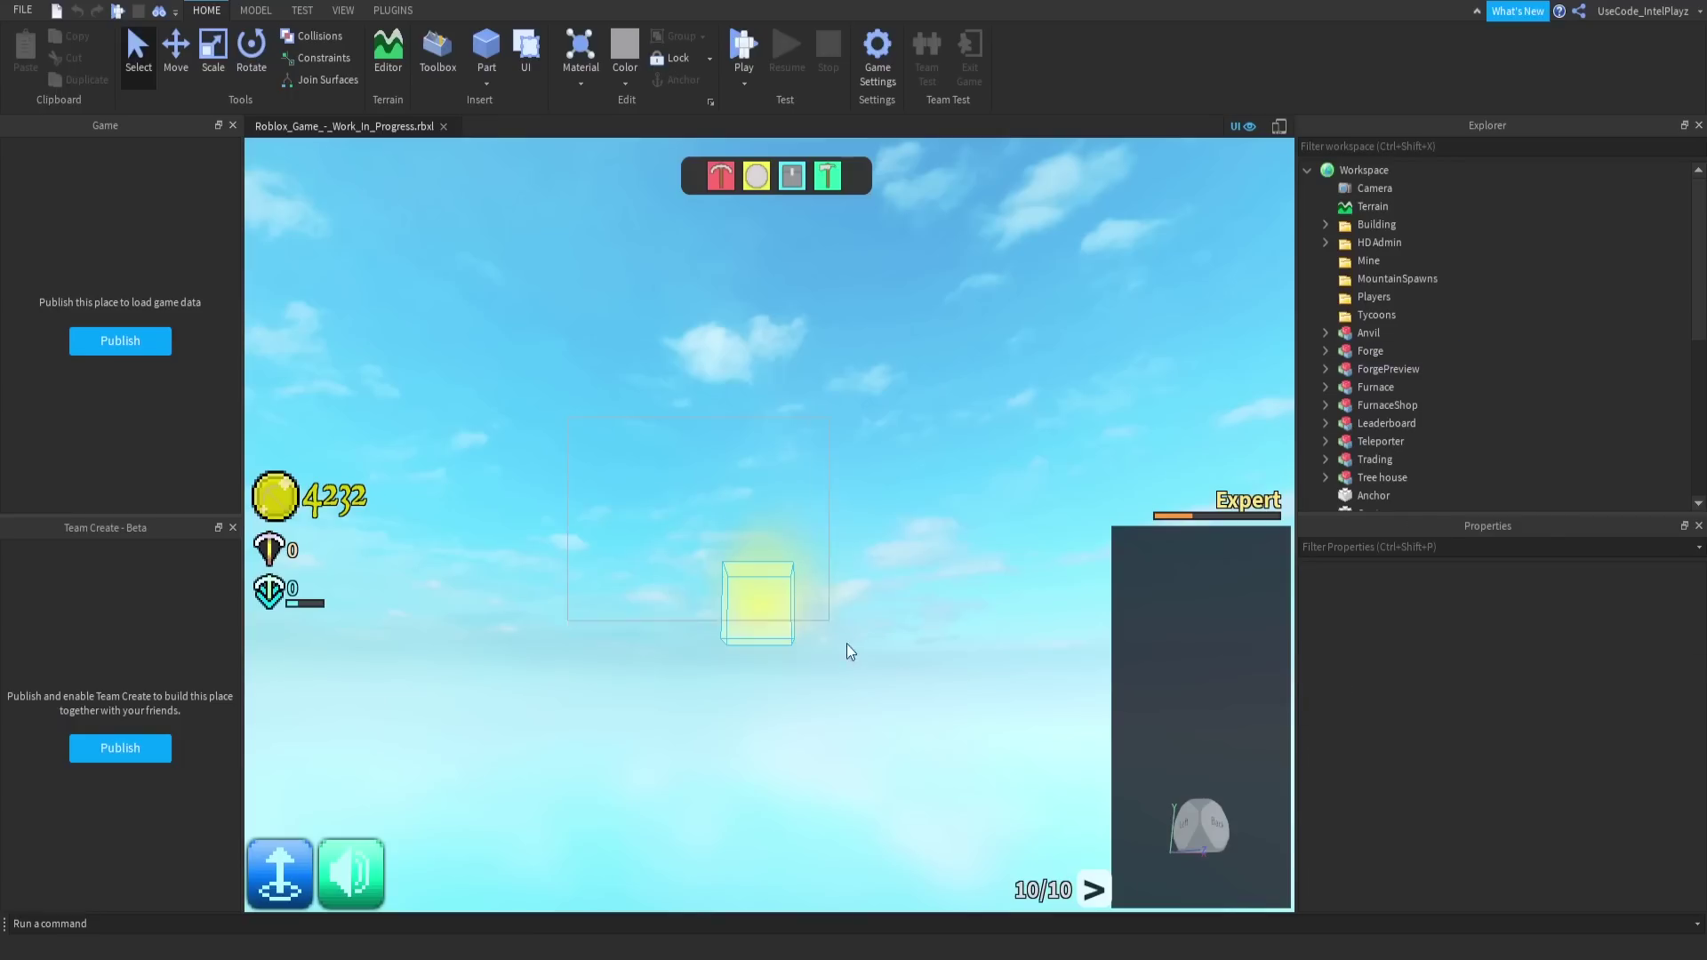
pyautogui.scroll(-1, 1463, 409)
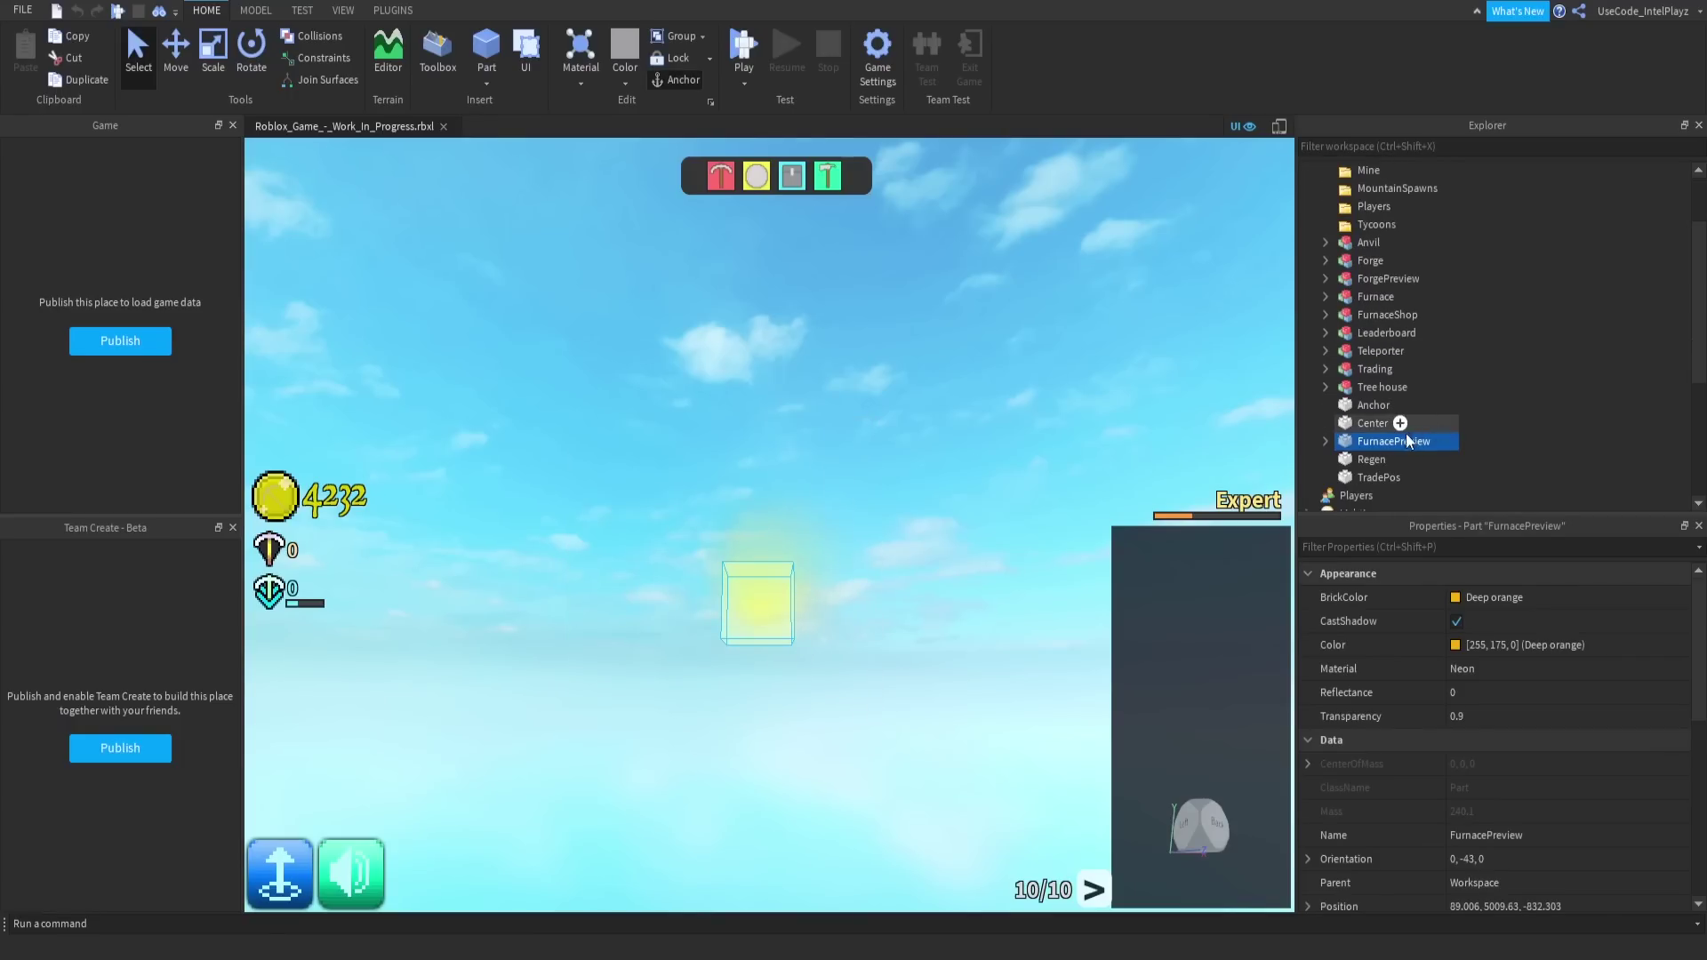
pyautogui.click(1326, 441)
pyautogui.click(1326, 440)
# Examine the floating island with its fenced stone area, trees and tree house from several angles.
pyautogui.click(982, 403)
pyautogui.moveTo(963, 397); pyautogui.dragTo(963, 397, button='right')
pyautogui.press('s')
pyautogui.scroll(10, 889, 456)
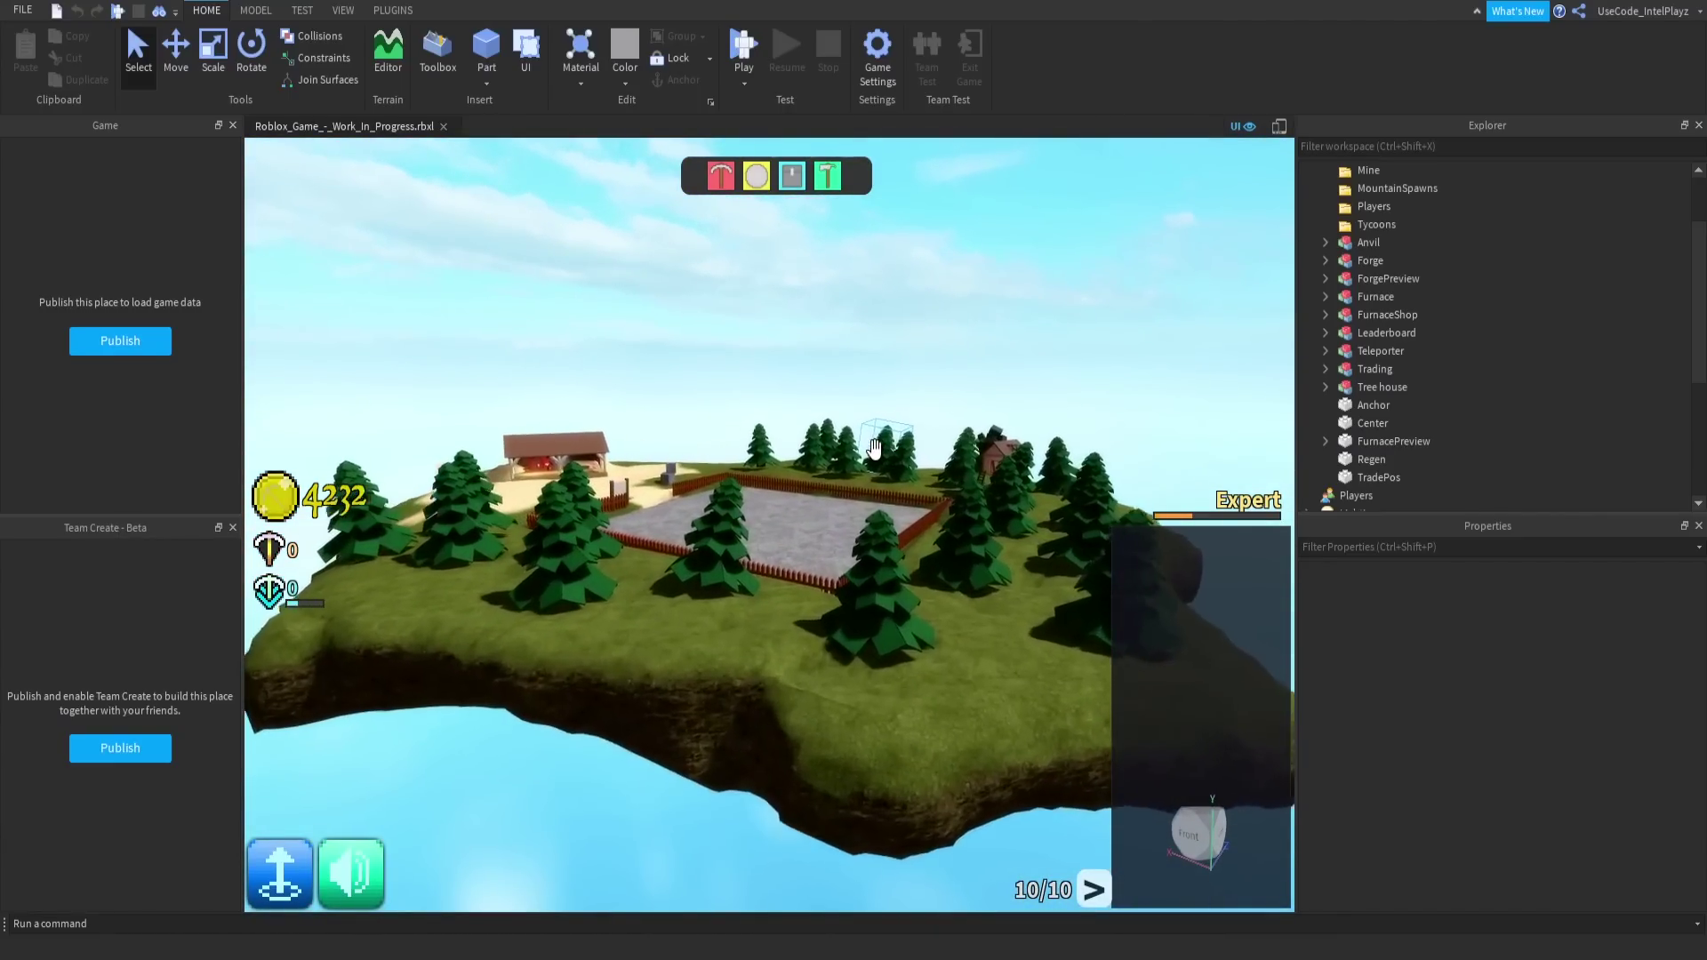
pyautogui.scroll(5, 875, 449)
pyautogui.moveTo(875, 450); pyautogui.dragTo(874, 450, button='right')
pyautogui.scroll(-8, 874, 450)
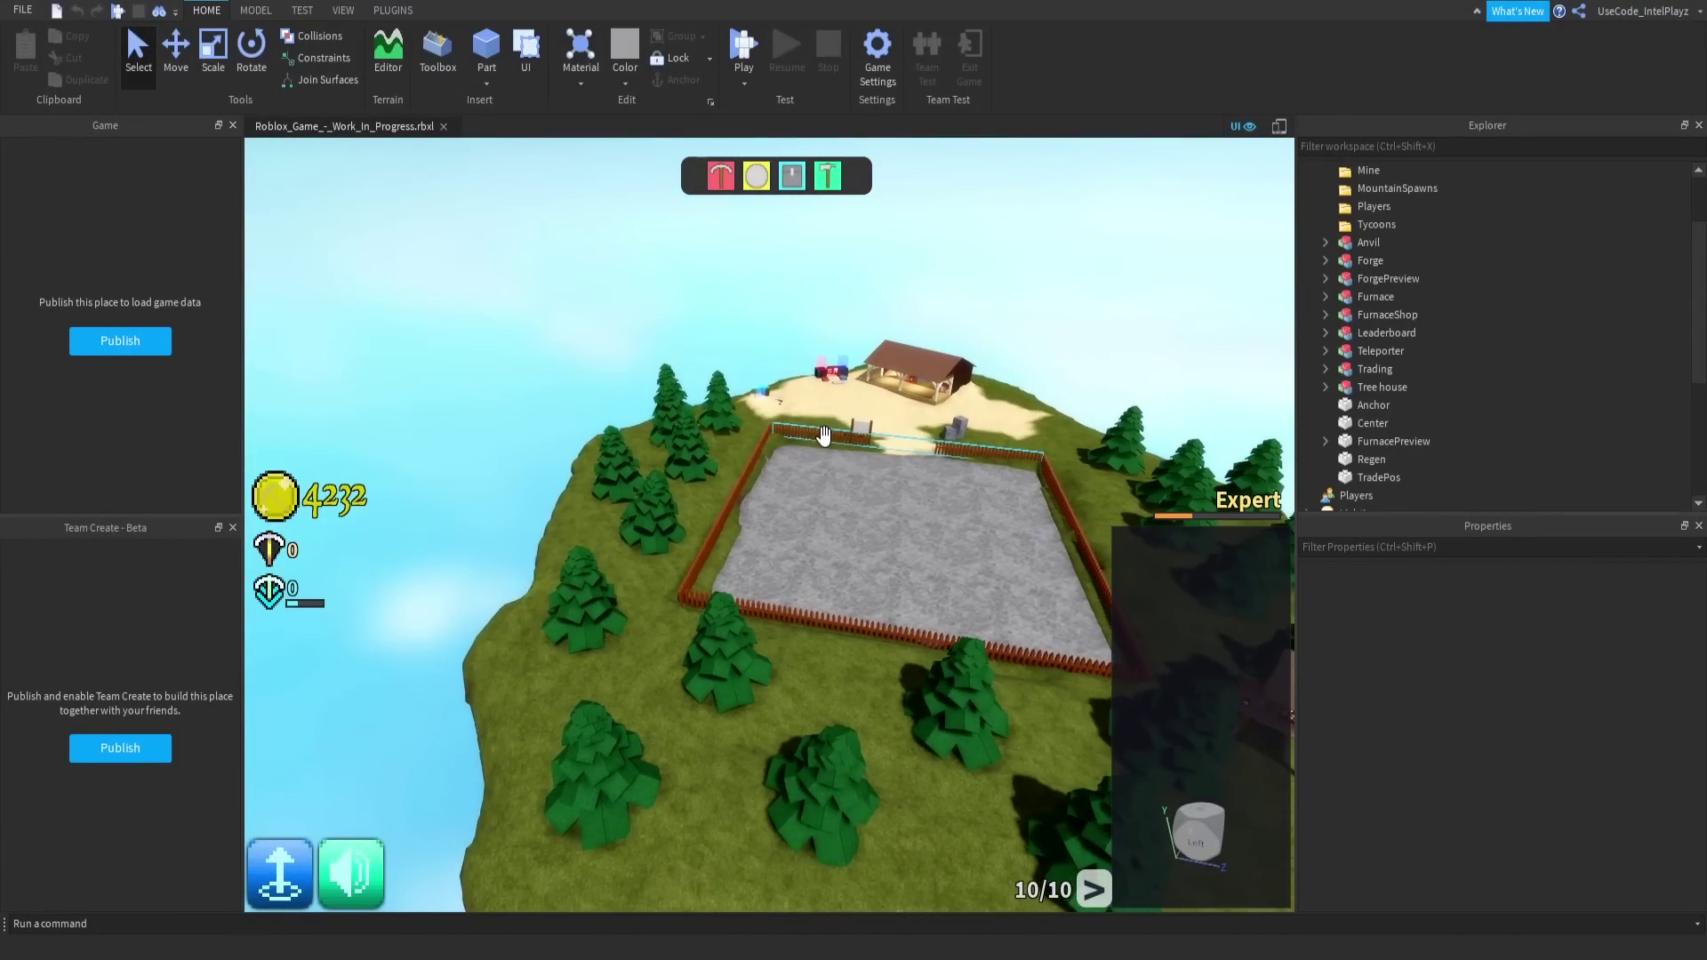
pyautogui.scroll(5, 823, 436)
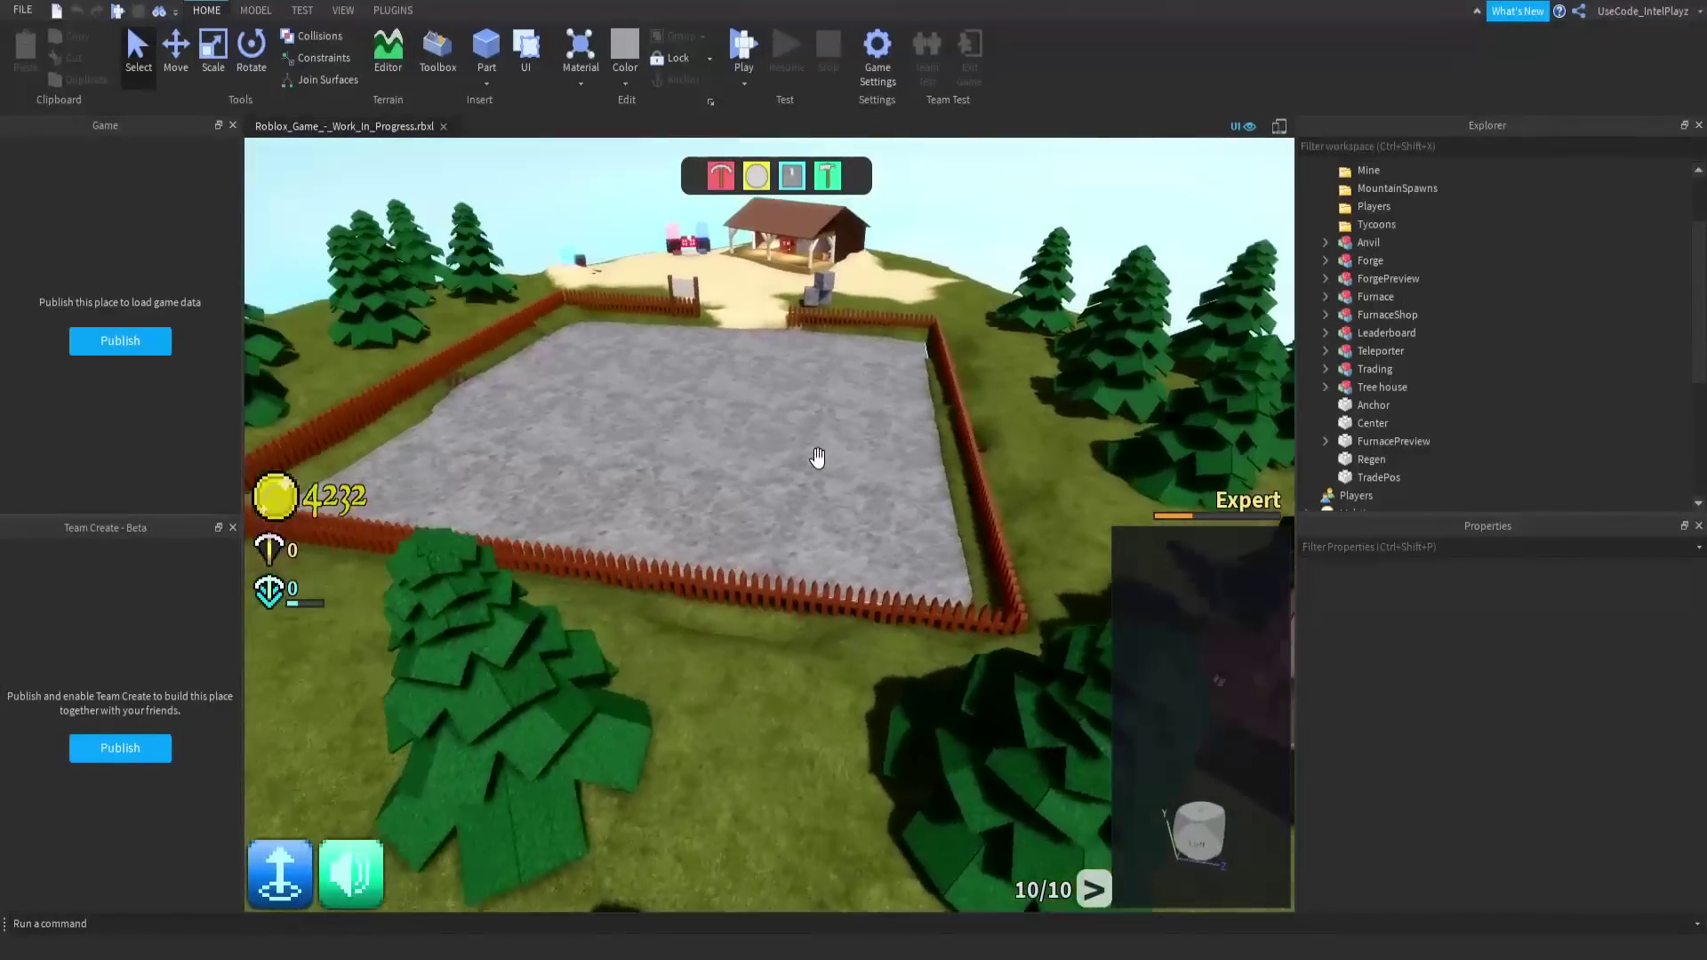
pyautogui.moveTo(817, 457); pyautogui.dragTo(817, 459, button='right')
pyautogui.scroll(2, 818, 456)
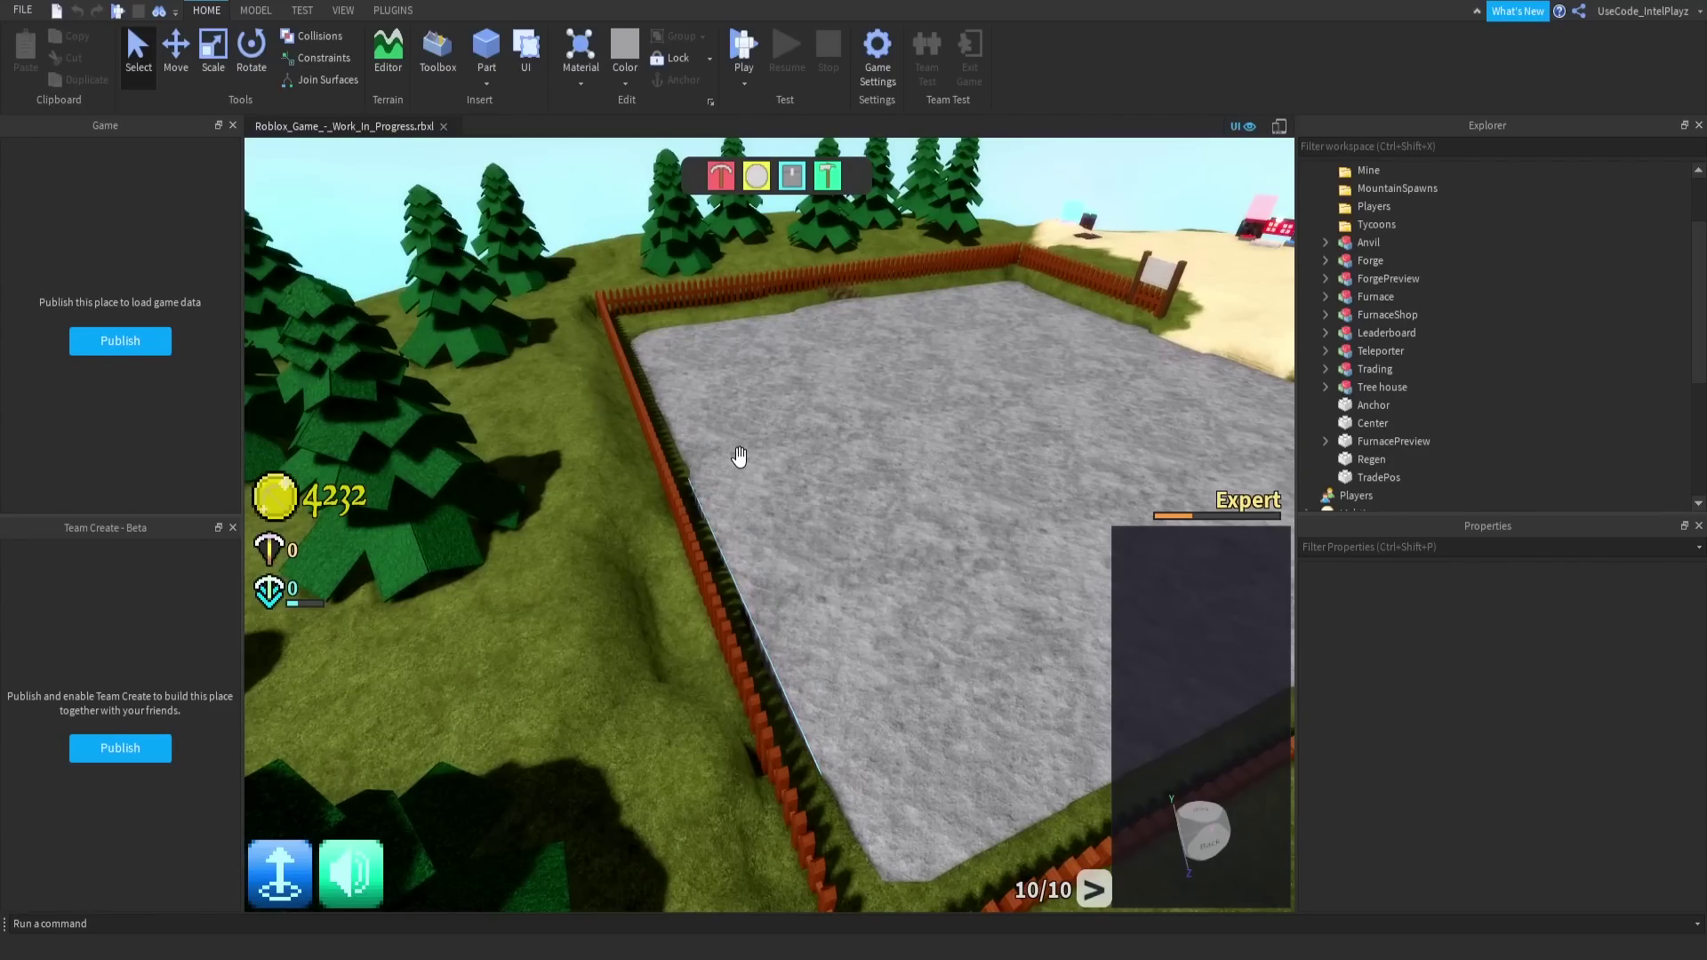
pyautogui.moveTo(739, 443); pyautogui.dragTo(733, 446, button='right')
pyautogui.press('d')
pyautogui.scroll(-3, 733, 446)
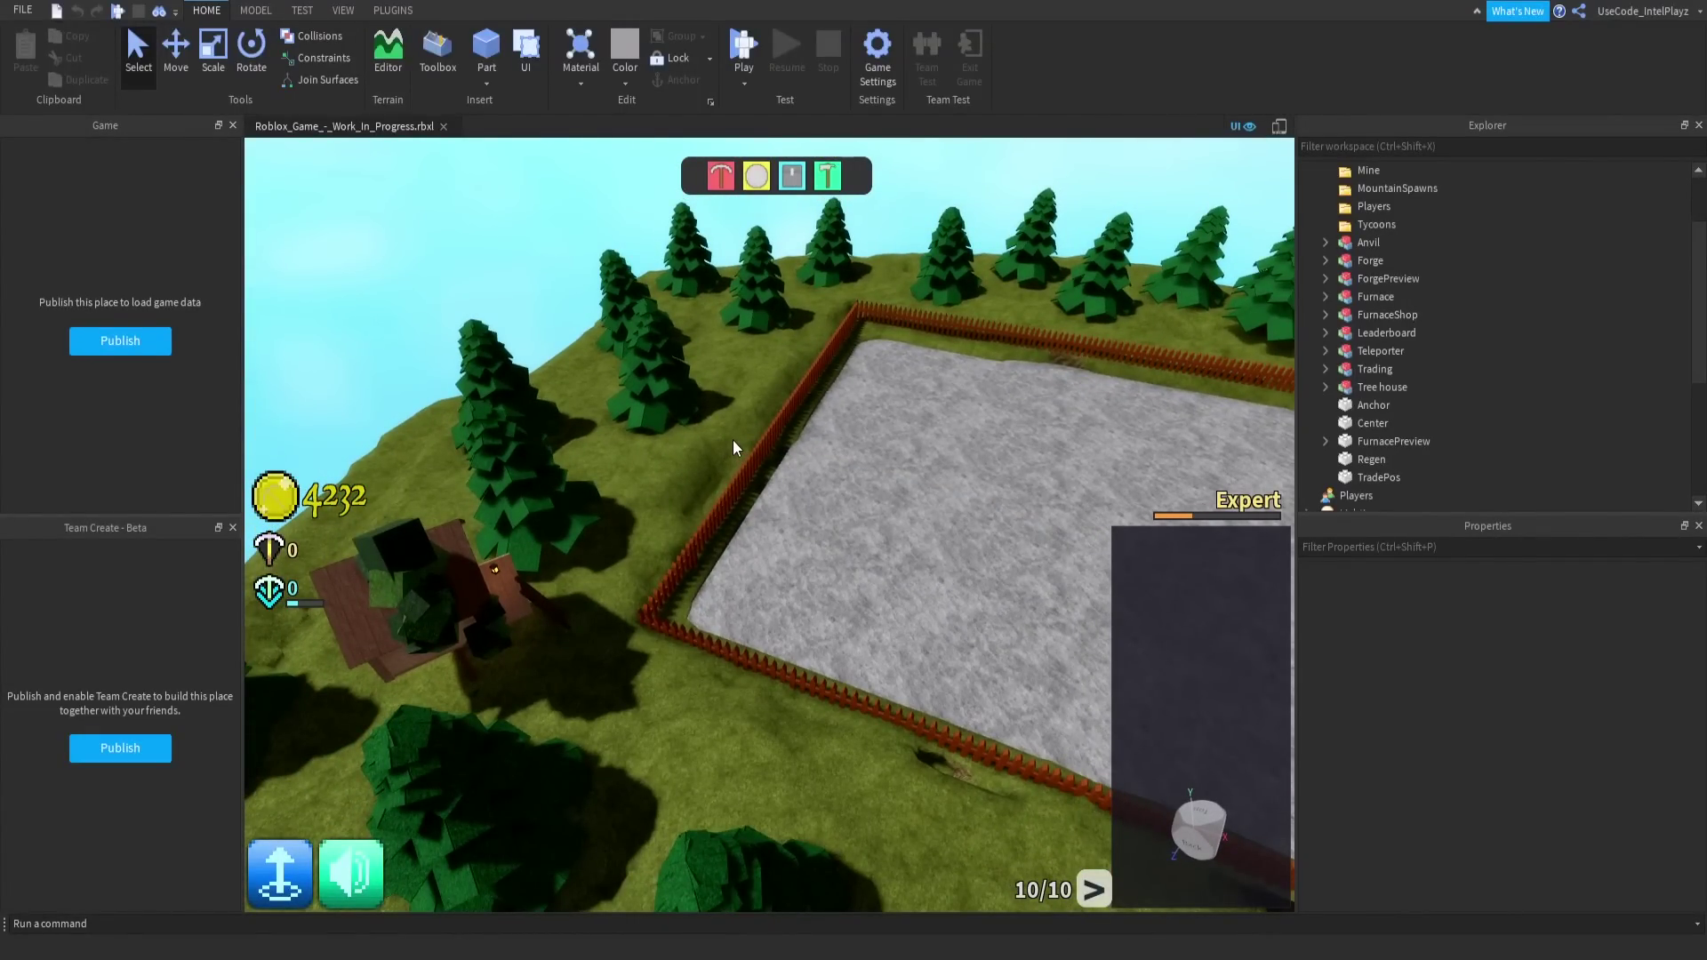
# Examine the Trade-O-Tron 3000 stand, the teleporter, the building and the sign at the fenced stone area.
pyautogui.moveTo(734, 441); pyautogui.dragTo(775, 467, button='right')
pyautogui.scroll(4, 768, 457)
pyautogui.press('w')
pyautogui.press('w')
pyautogui.press('s')
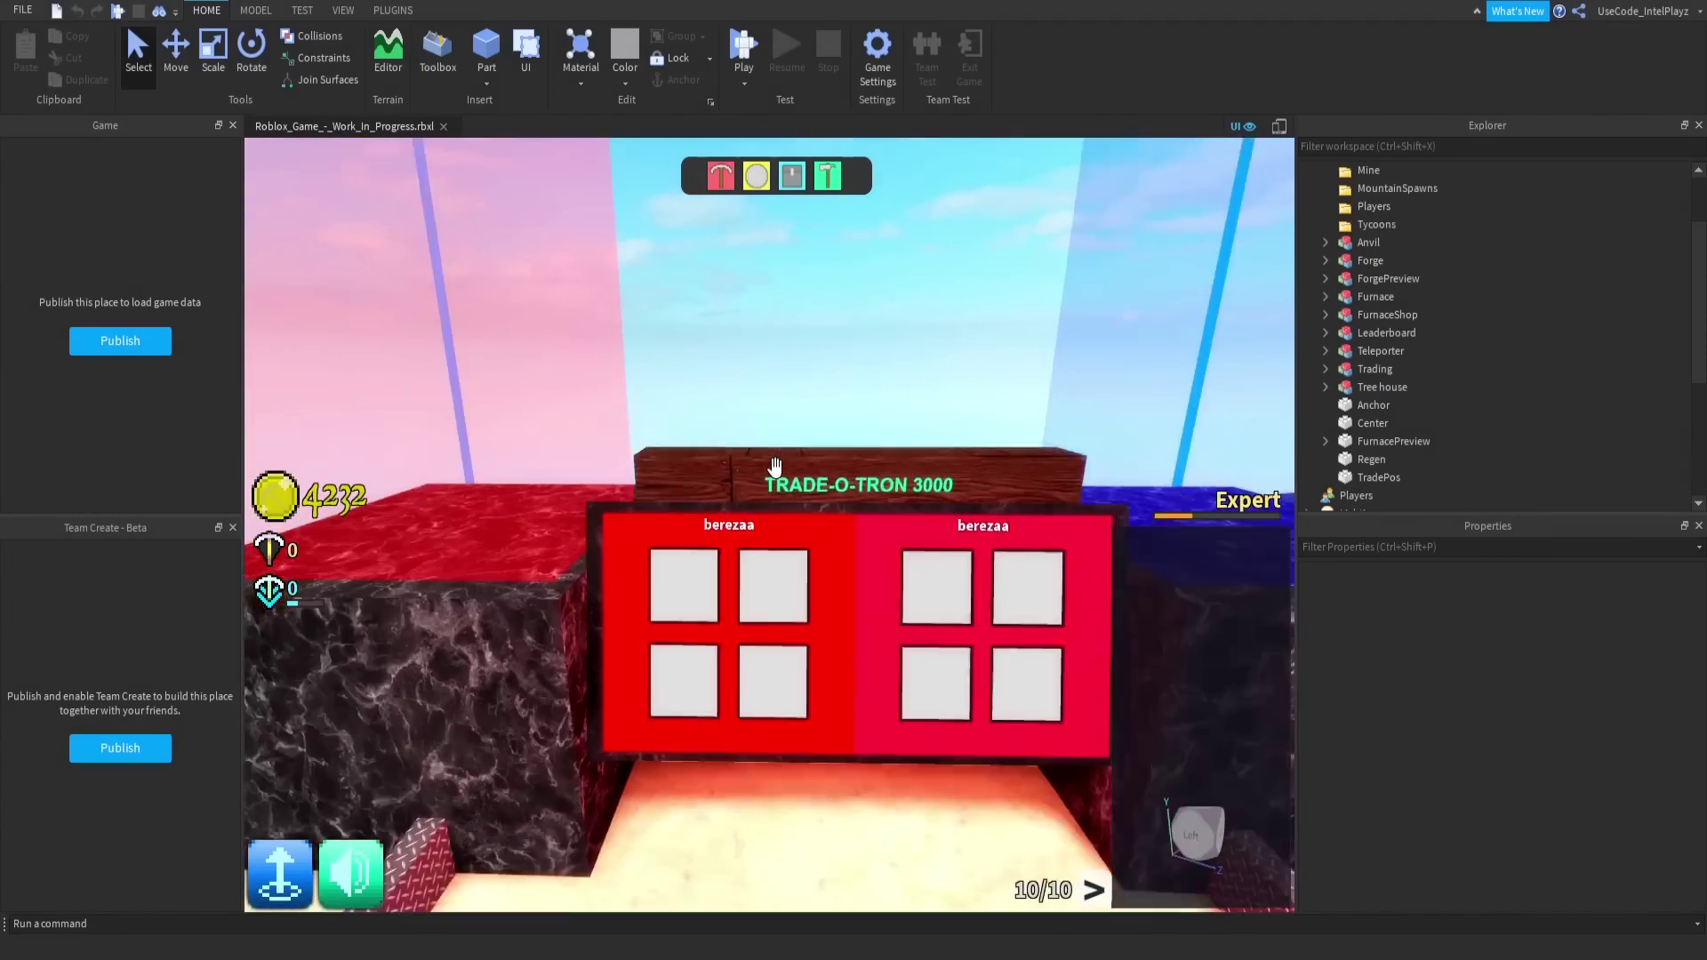
pyautogui.scroll(-10, 776, 466)
pyautogui.moveTo(850, 506); pyautogui.dragTo(850, 507, button='right')
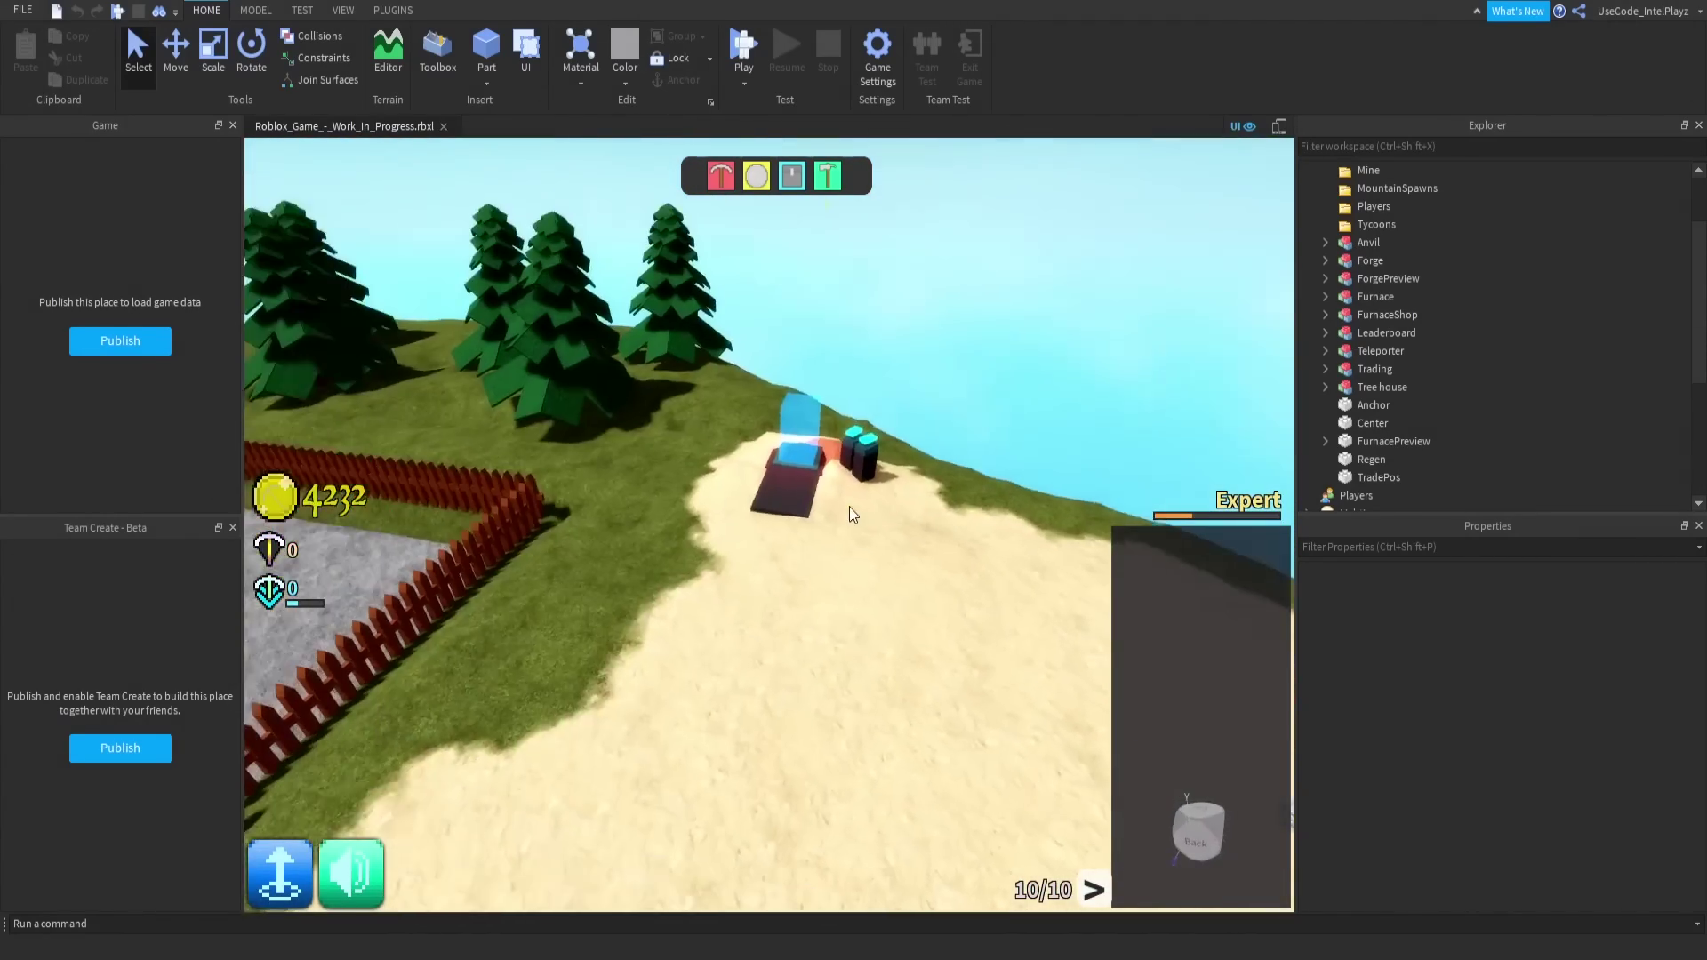
pyautogui.press('s')
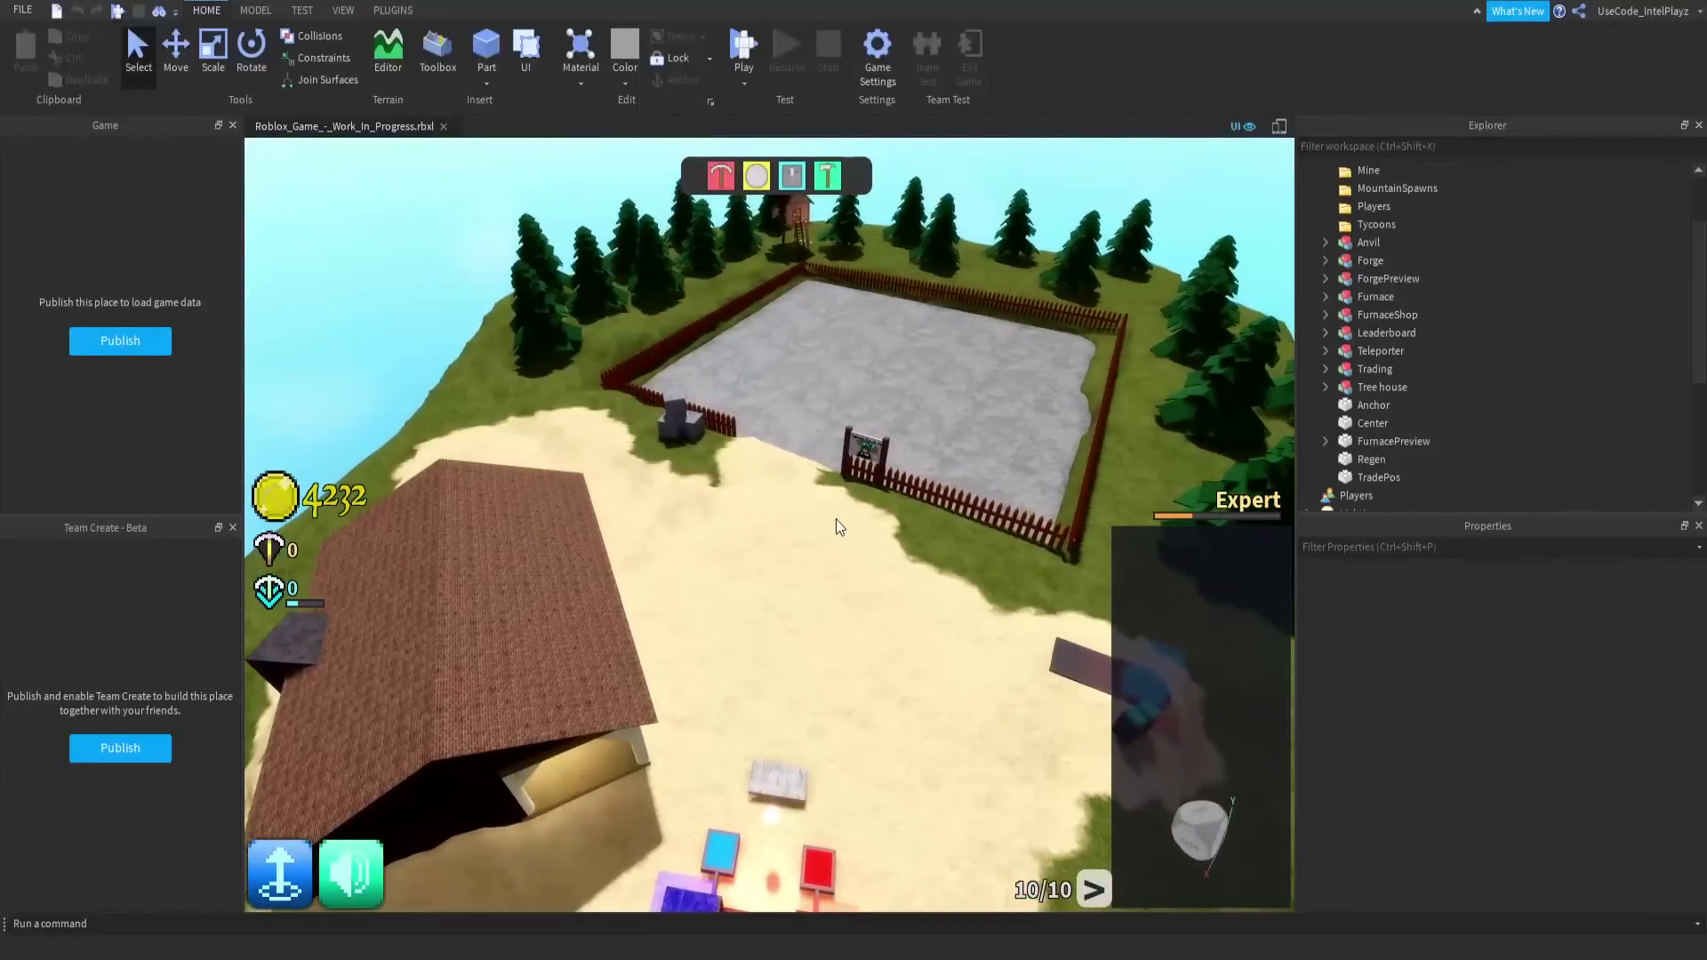
pyautogui.scroll(-3, 840, 516)
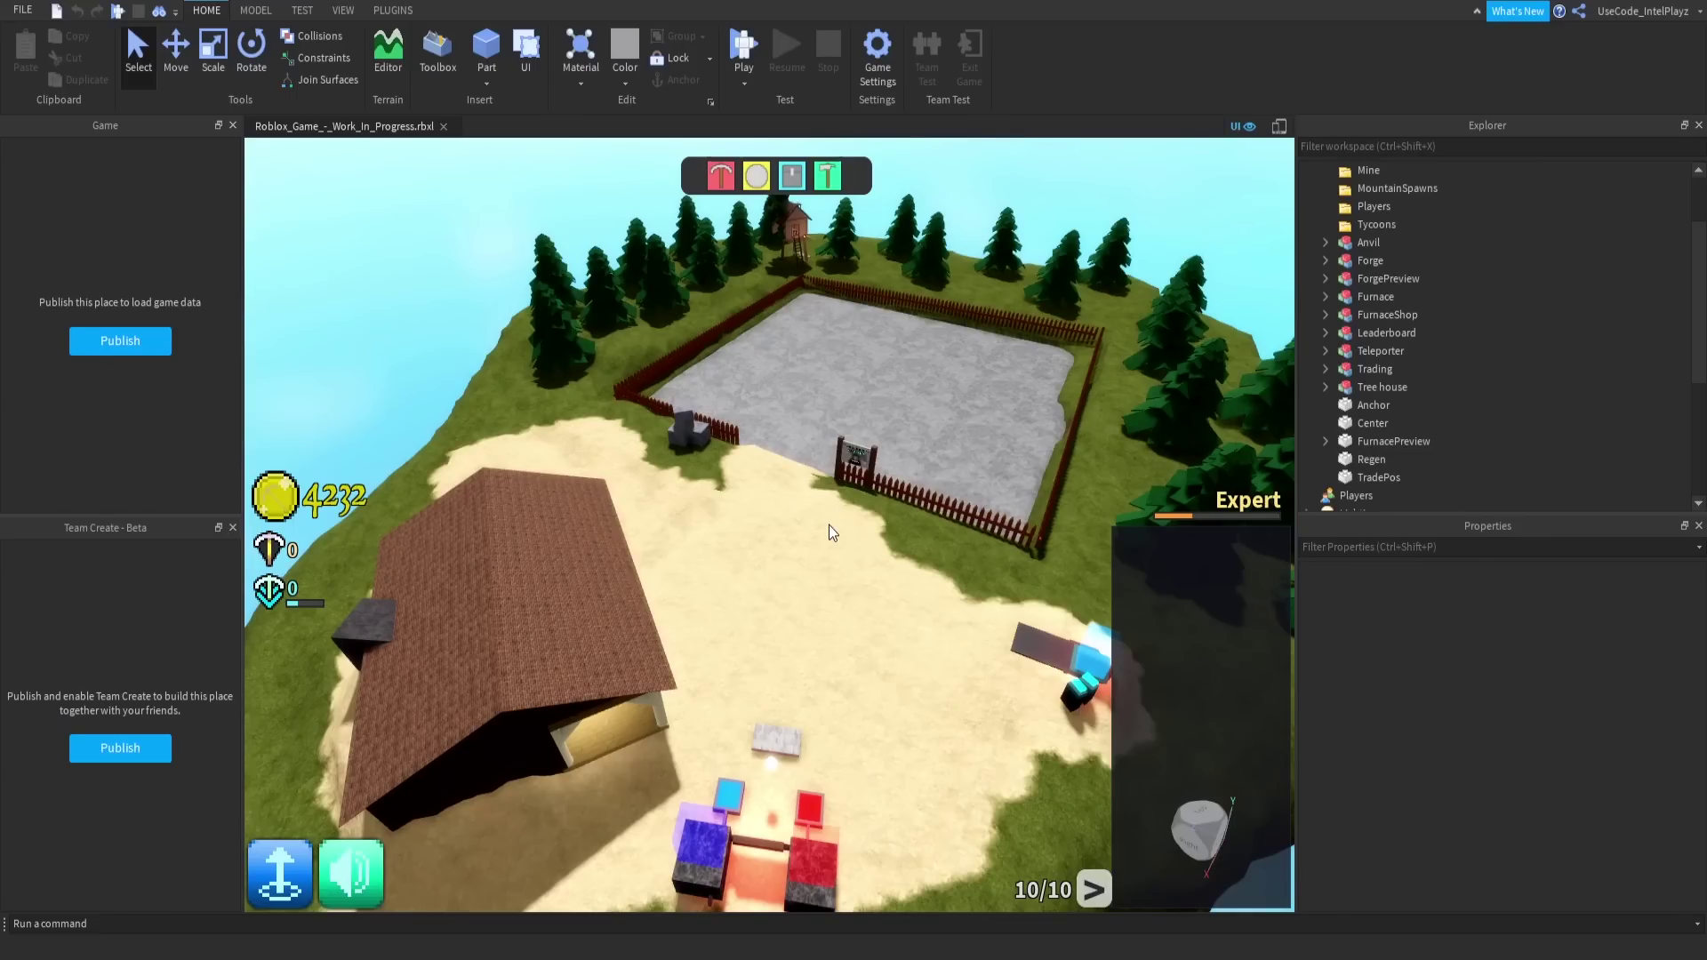
pyautogui.moveTo(885, 504); pyautogui.dragTo(886, 505, button='right')
pyautogui.press('w')
pyautogui.press('w')
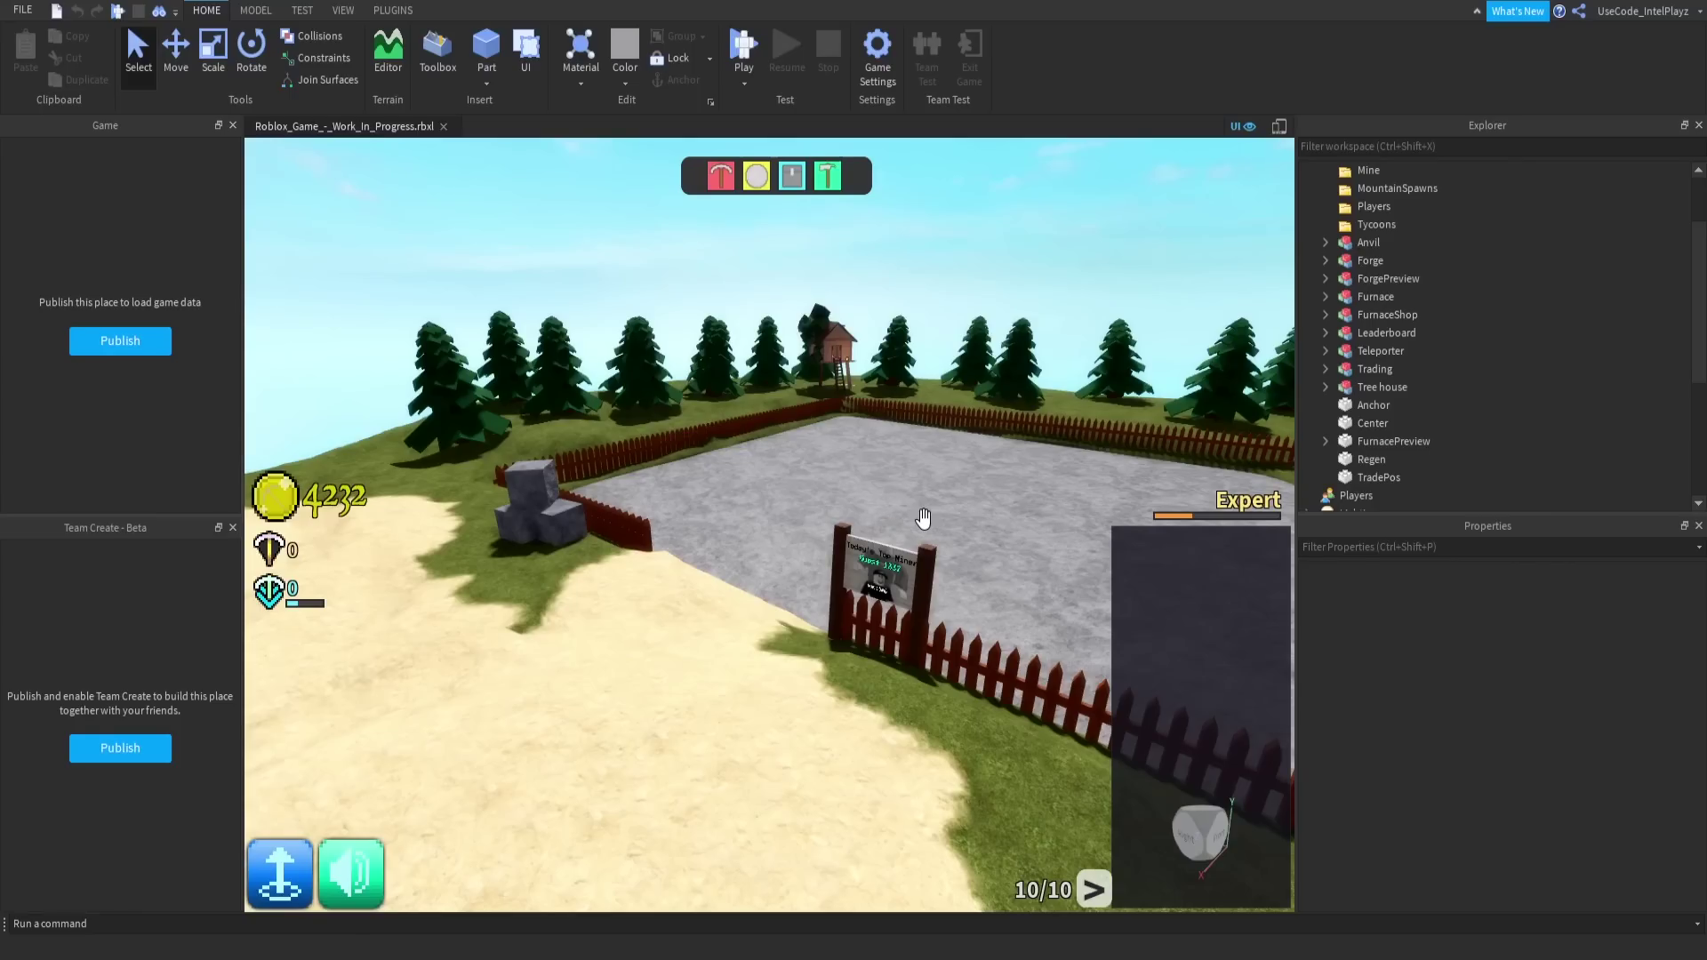
# Delete the ChatKiller script from ReplicatedFirst.
pyautogui.scroll(-5, 1389, 434)
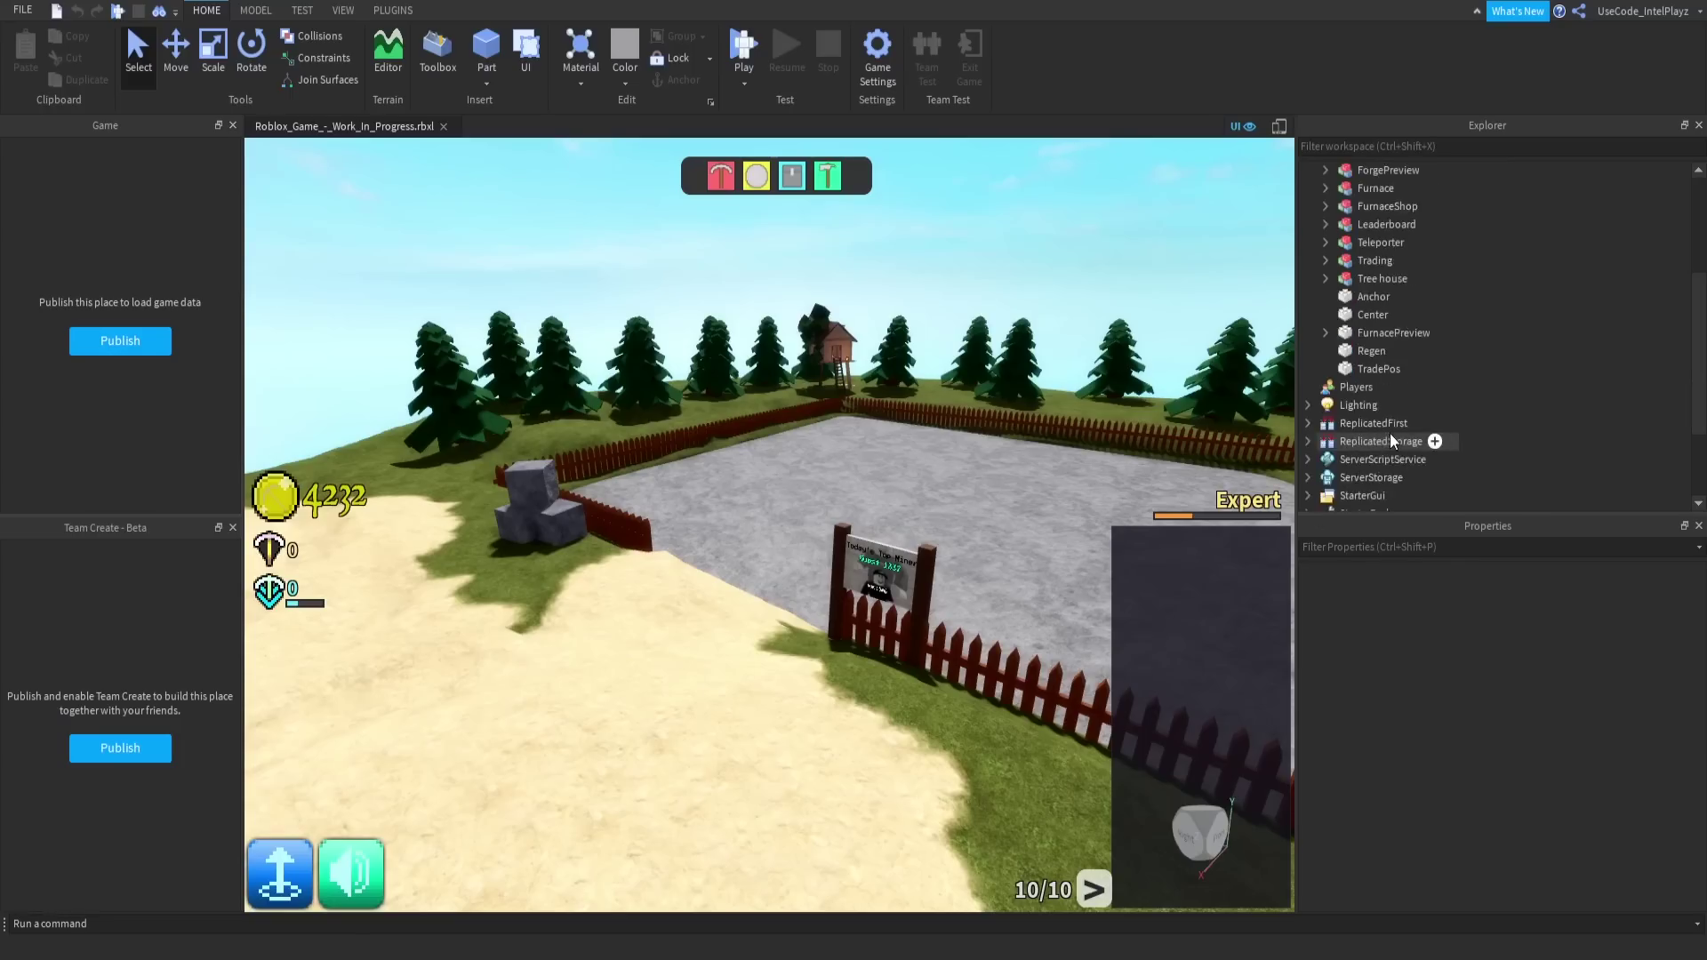
pyautogui.click(1309, 297)
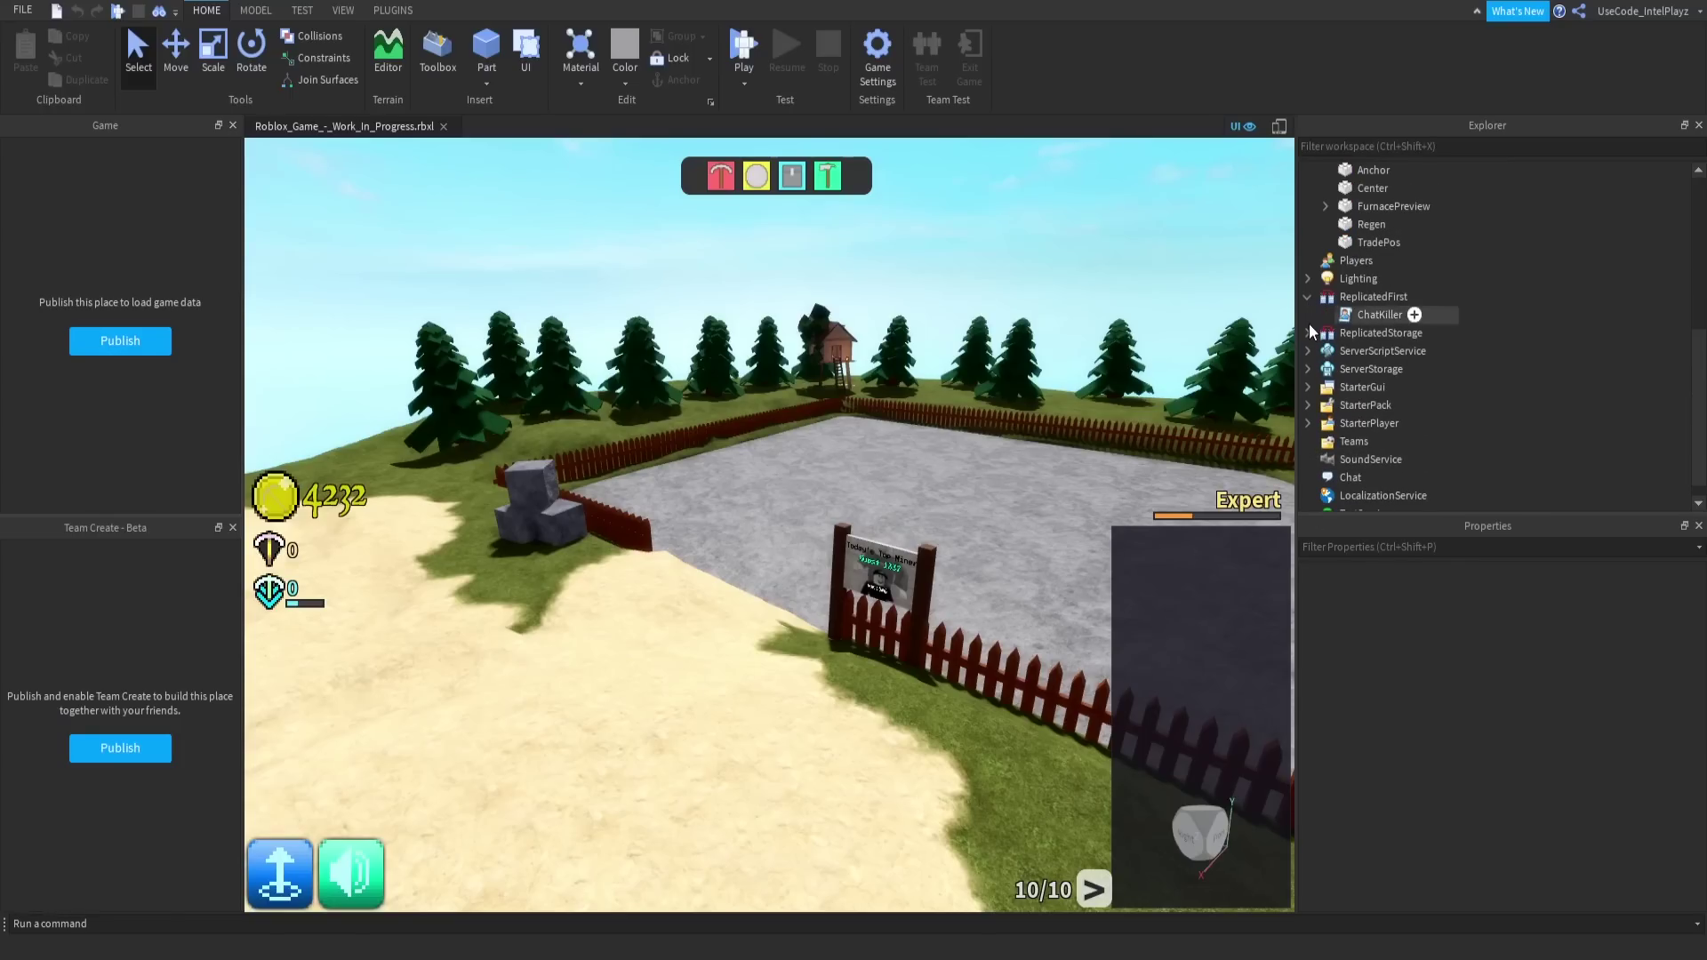
pyautogui.click(1368, 318)
pyautogui.press('Delete')
# Delete all scripts and modules in ServerScriptService, from Analytics to Utl.
pyautogui.click(1307, 332)
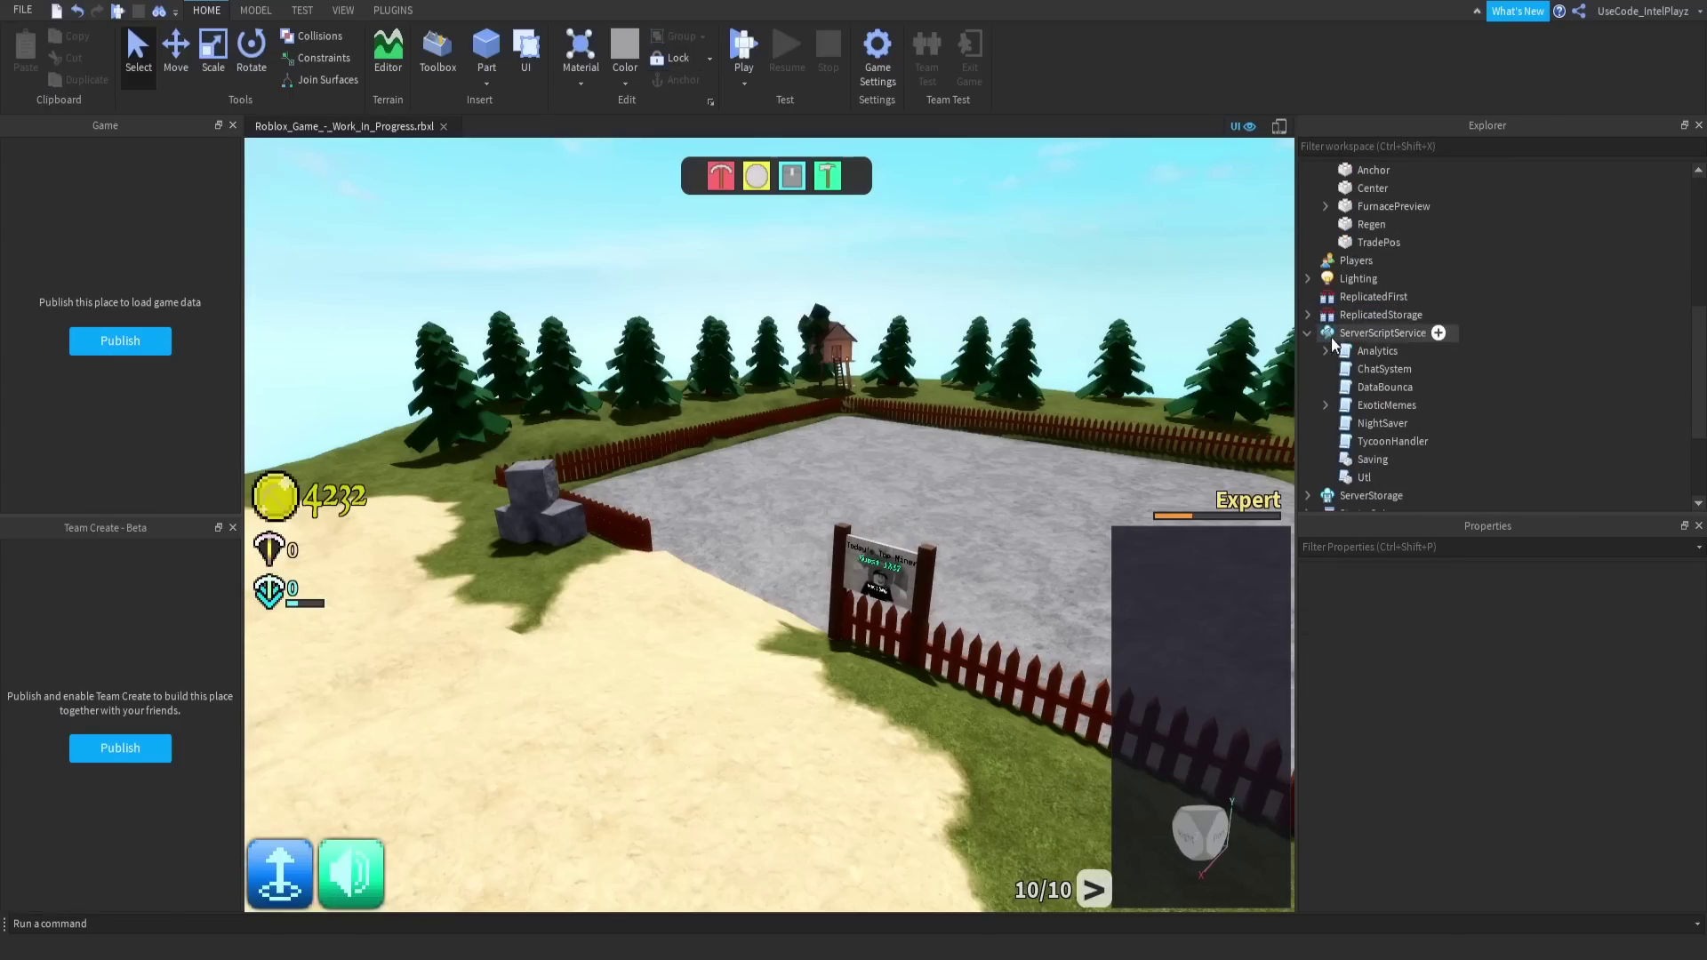
pyautogui.click(1377, 351)
pyautogui.keyDown('shift'); pyautogui.click(1371, 481); pyautogui.keyUp('shift')
pyautogui.press('Delete')
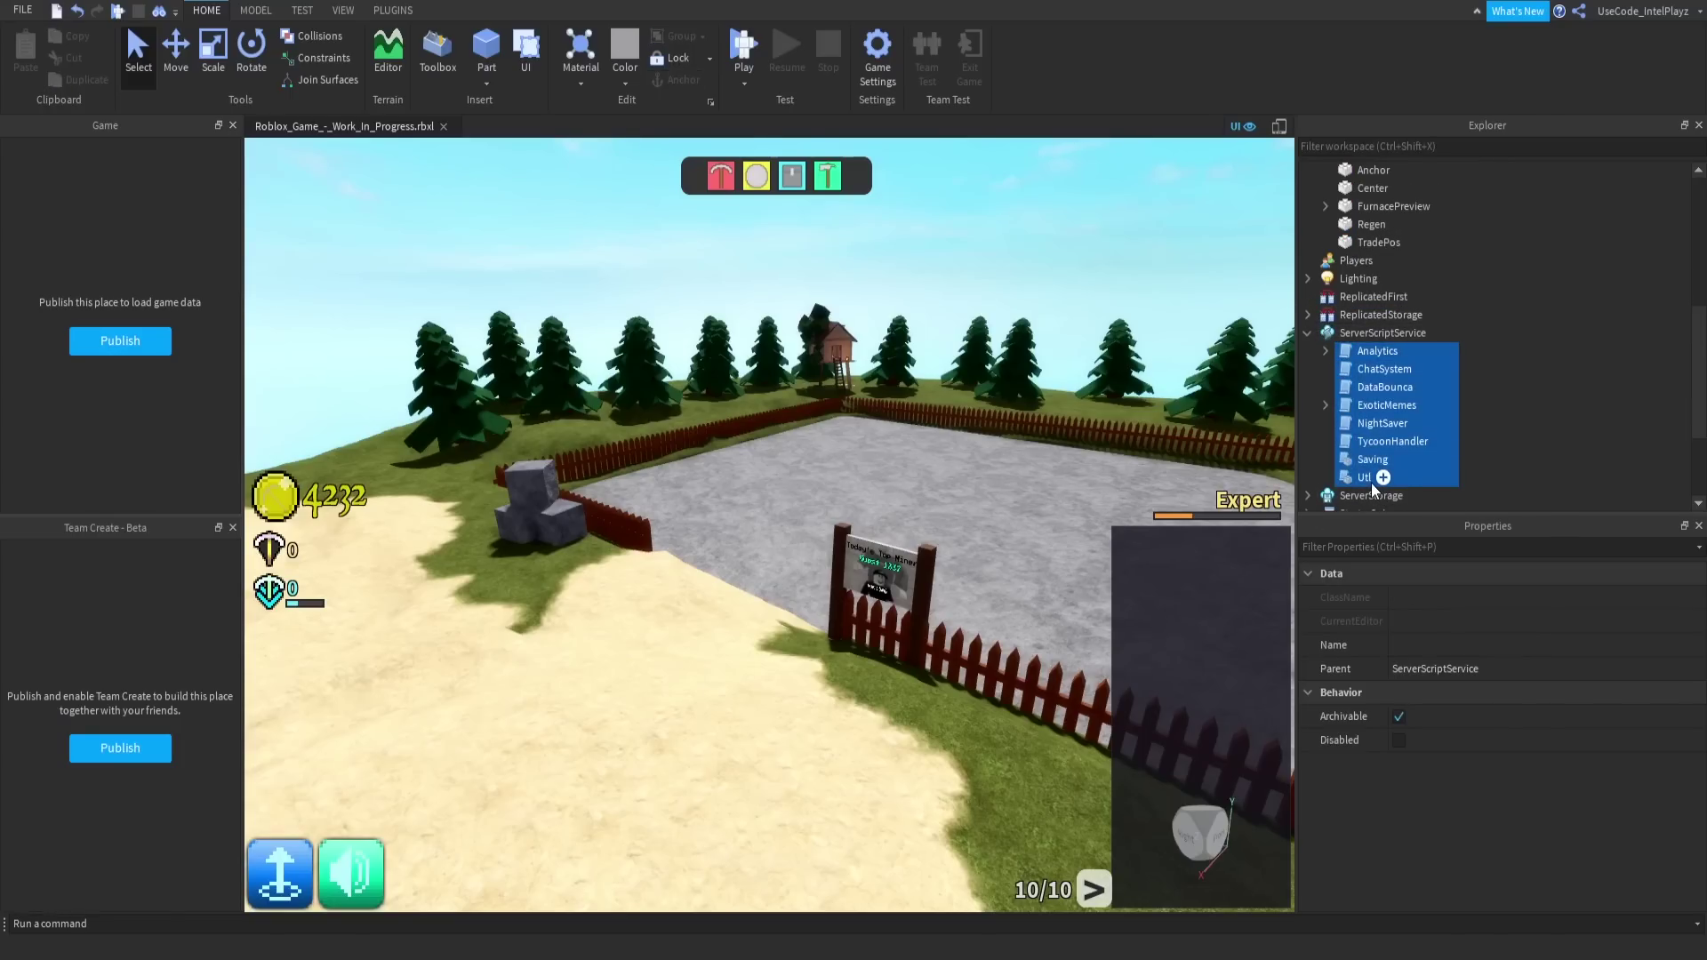
# Delete everything in ServerStorage, from the BaseParts folder to the Gift part.
pyautogui.click(1307, 351)
pyautogui.click(1378, 371)
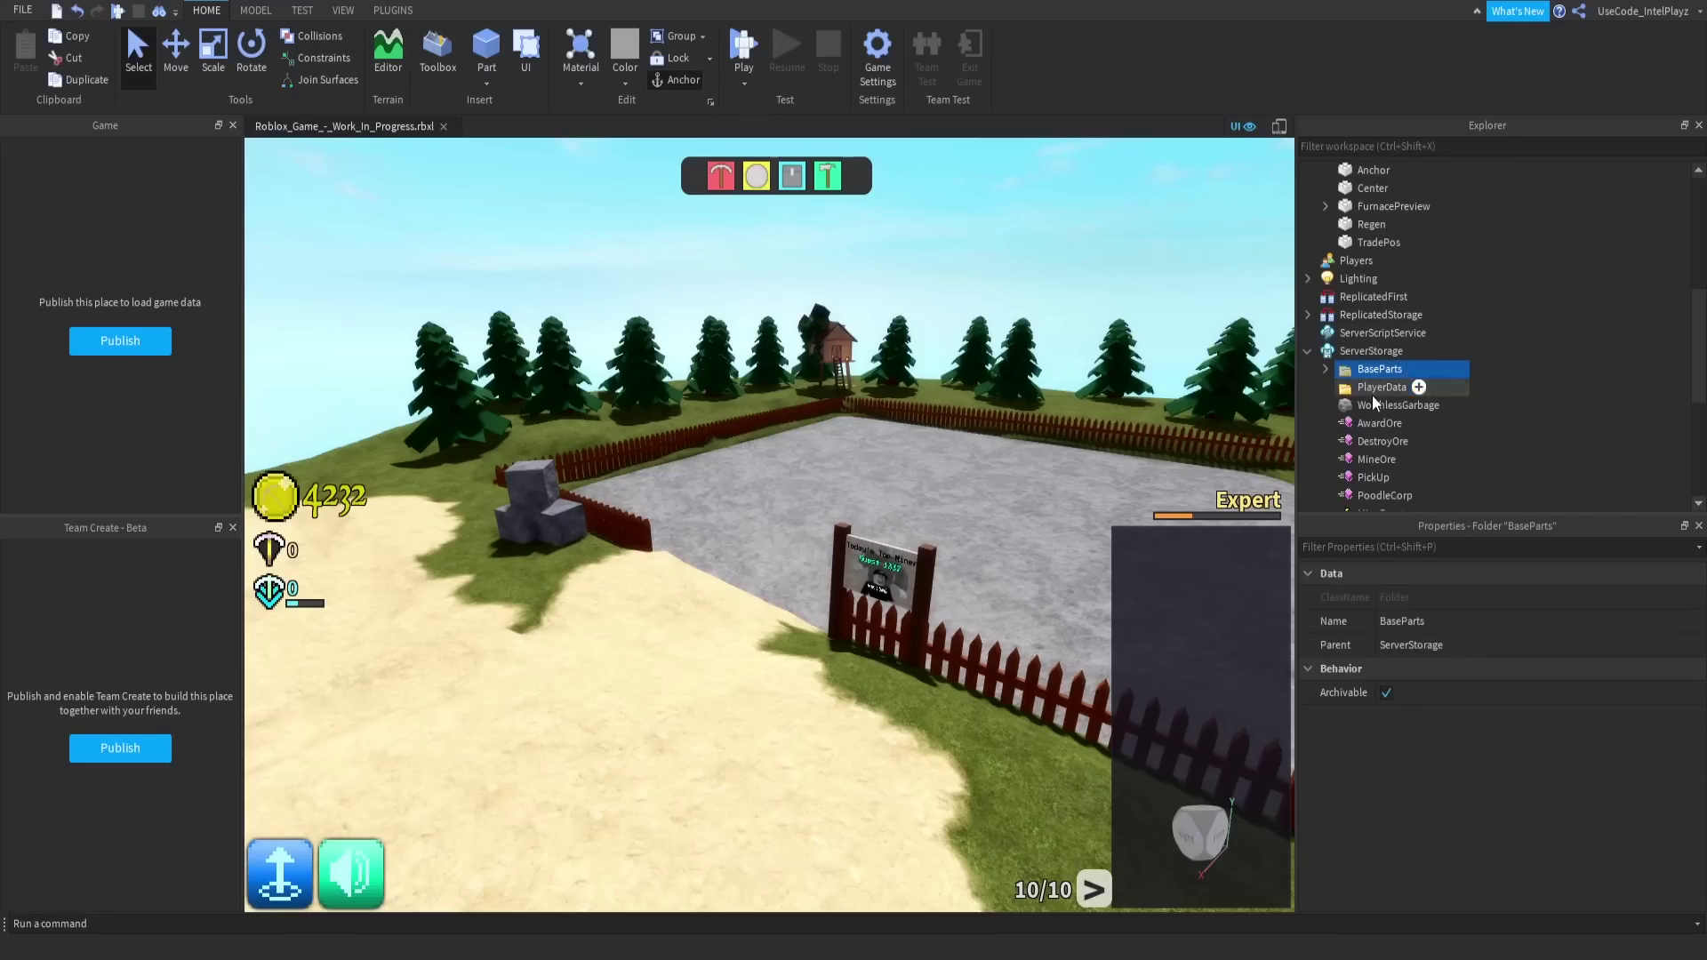
pyautogui.scroll(-3, 1370, 400)
pyautogui.keyDown('shift'); pyautogui.click(1367, 459); pyautogui.keyUp('shift')
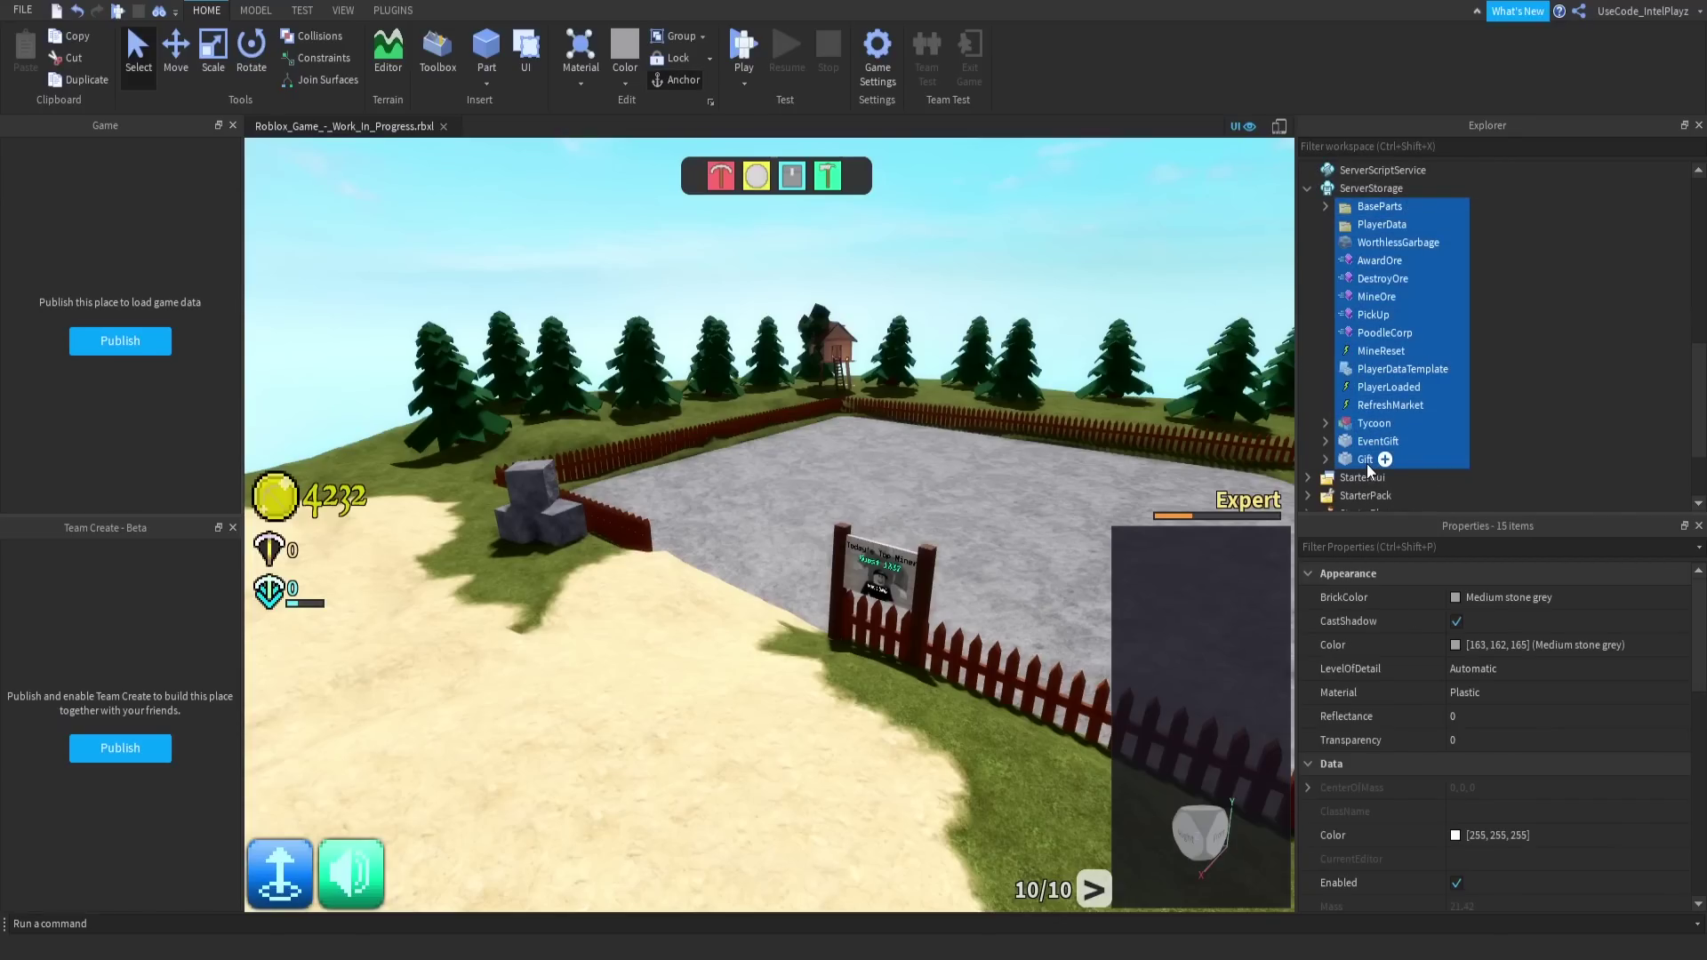
pyautogui.press('Delete')
# Delete all contents of ReplicatedStorage, starting with the Characters folder, and of StarterGui.
pyautogui.click(1307, 315)
pyautogui.click(1374, 334)
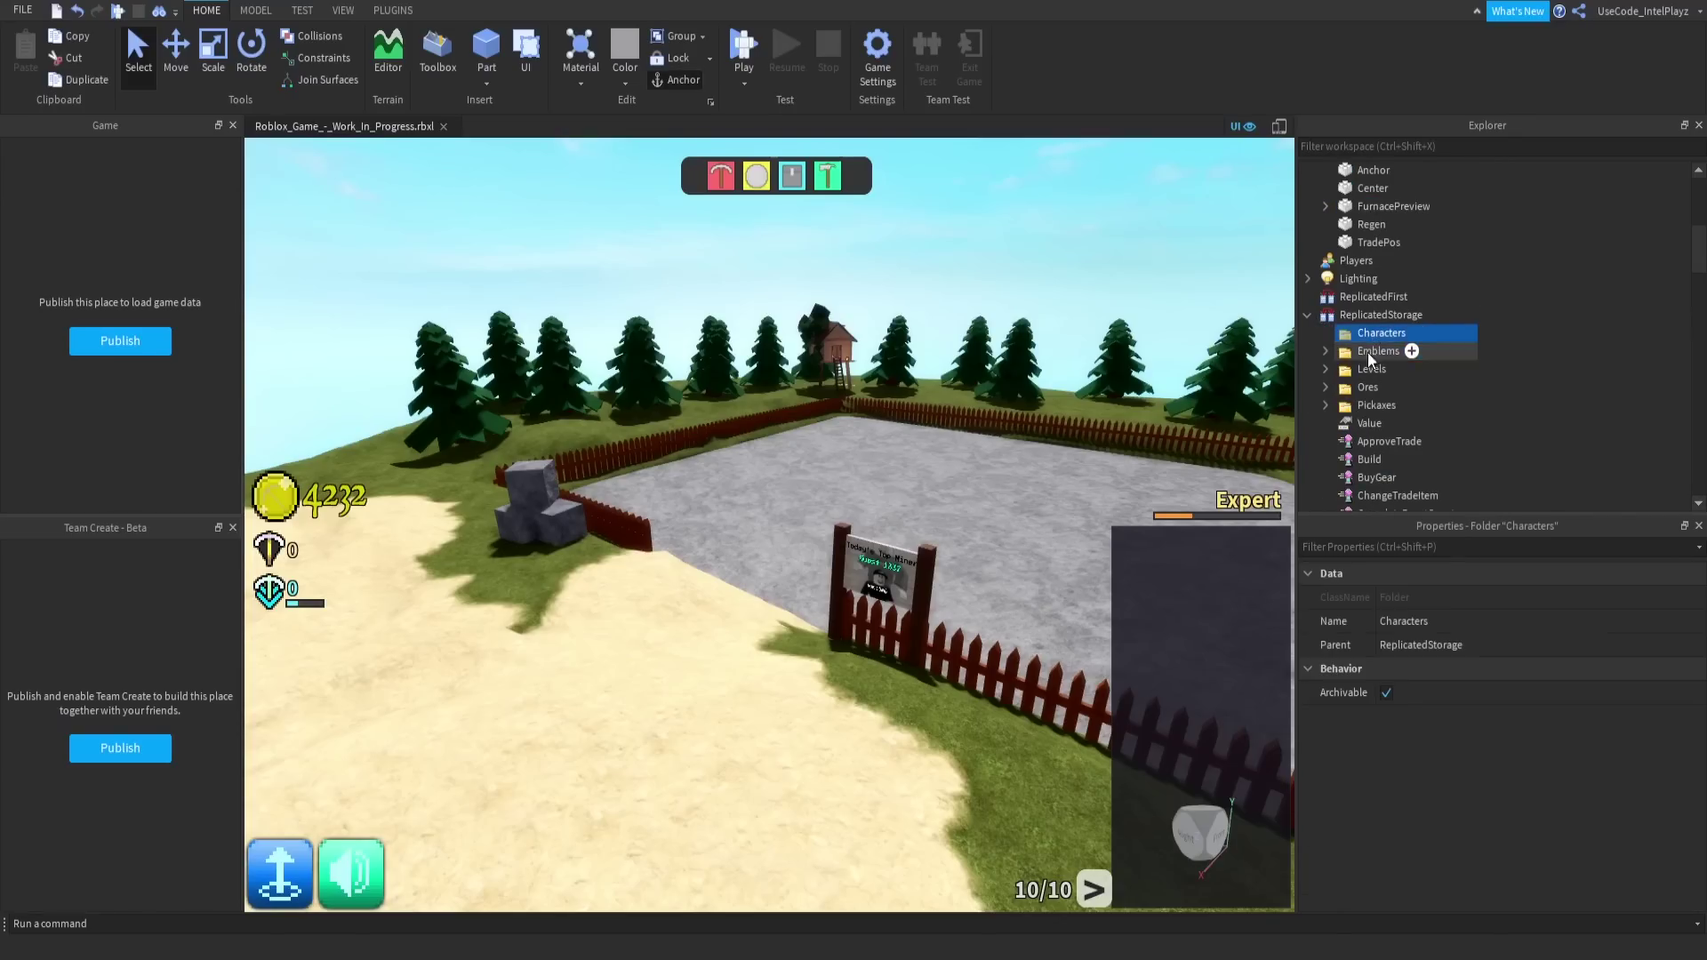
pyautogui.scroll(-15, 1364, 434)
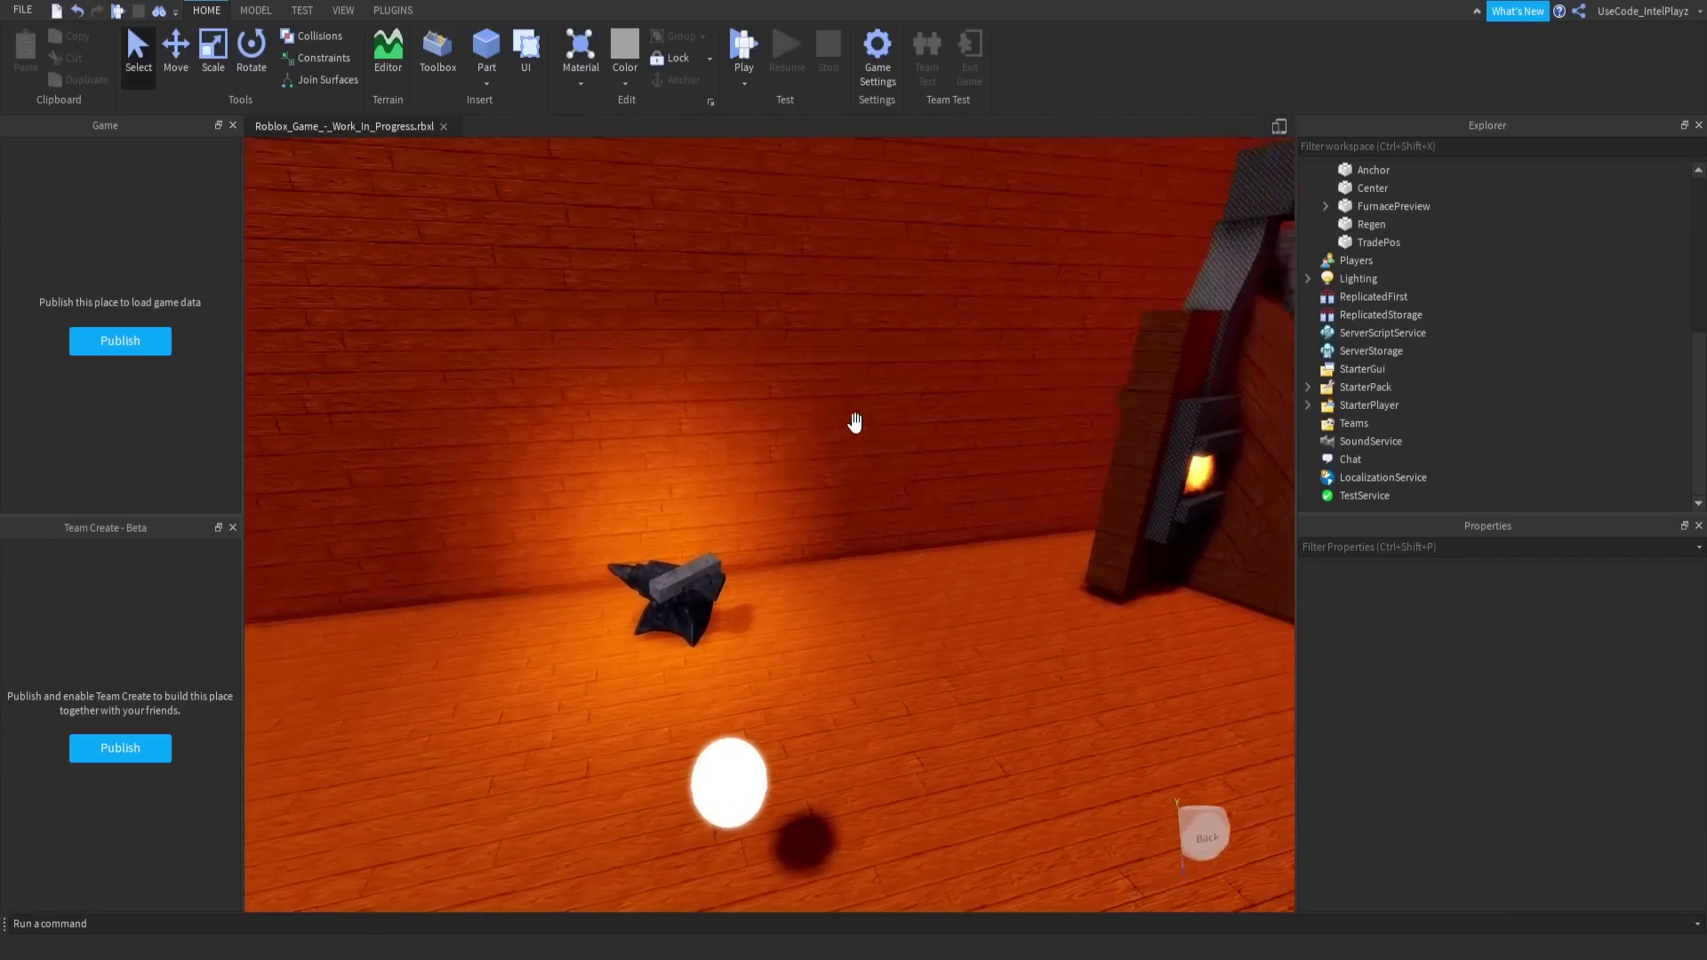
# Inspect the furnace and anvil display area, including the glowing cameraCFrame part beside the furnace.
pyautogui.press('s')
pyautogui.moveTo(855, 424); pyautogui.dragTo(856, 423, button='right')
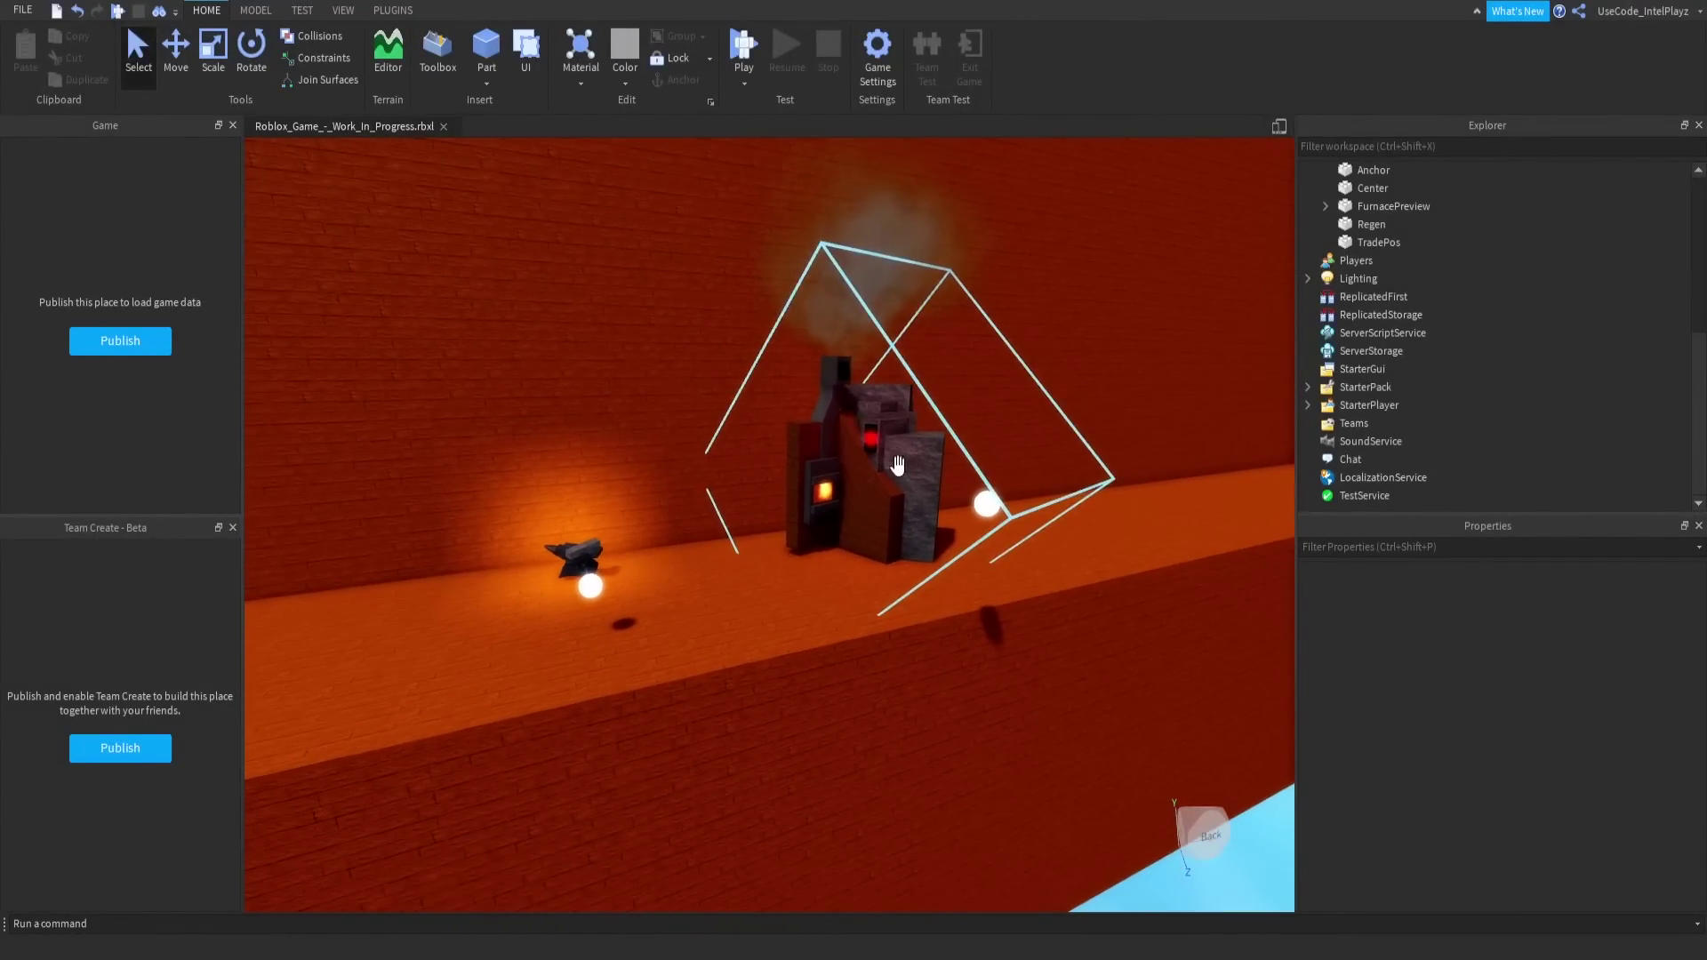
pyautogui.keyDown('alt'); pyautogui.click(986, 505); pyautogui.keyUp('alt')
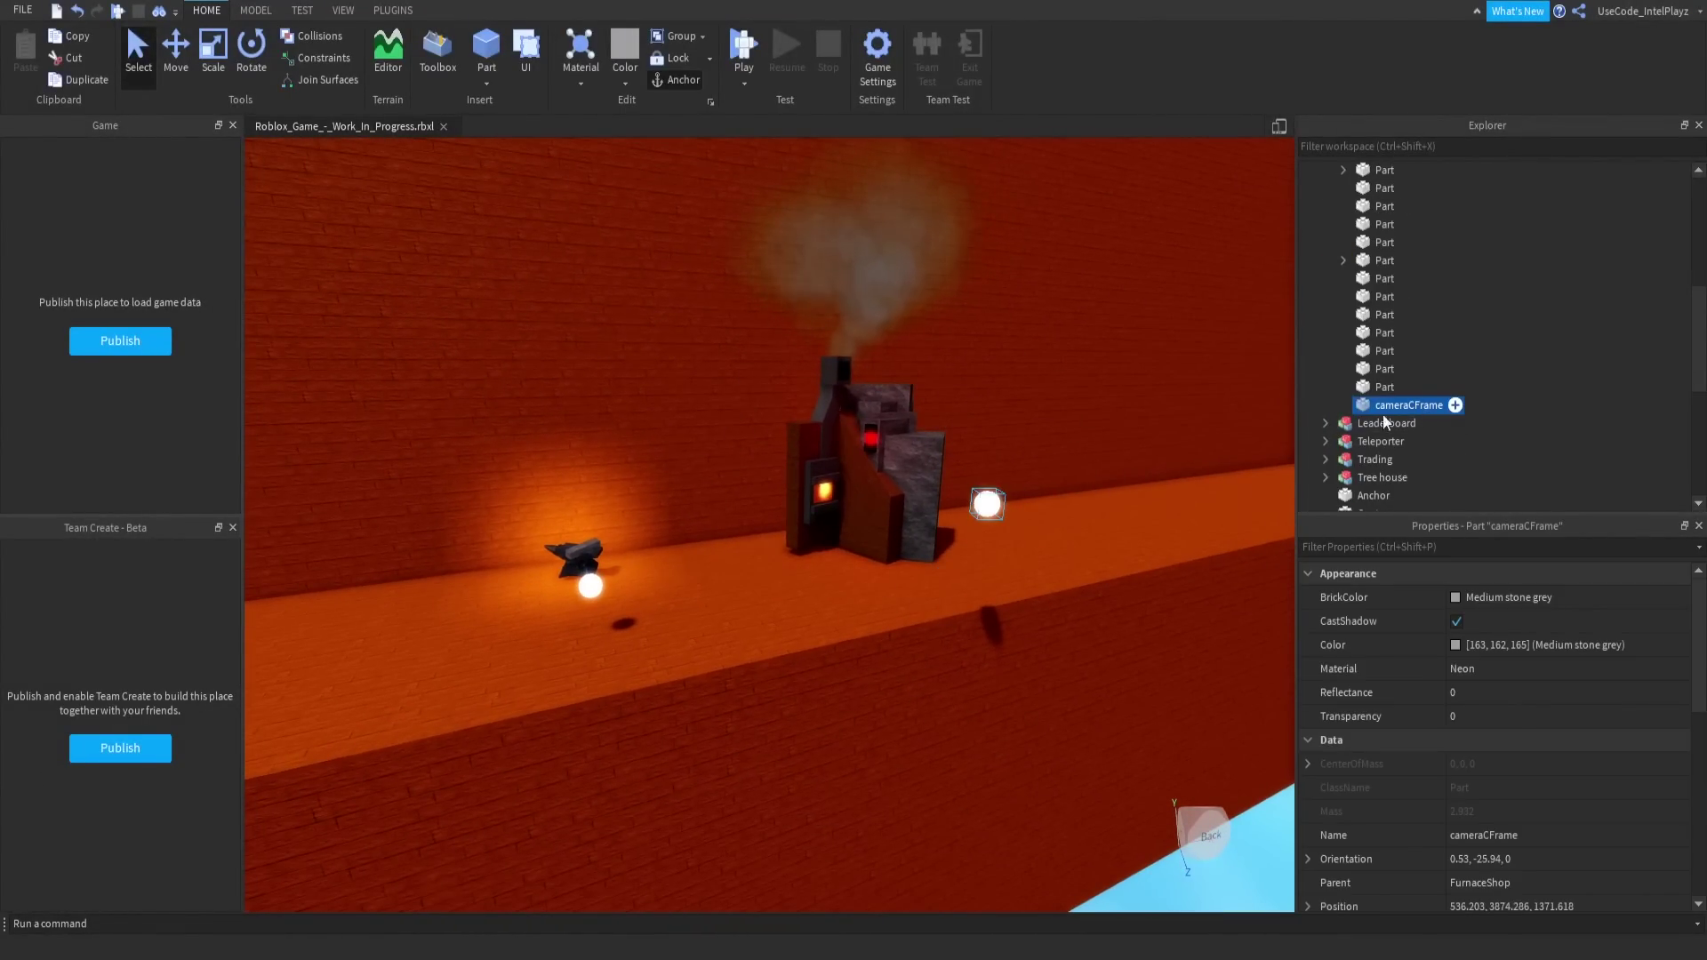
pyautogui.click(605, 579)
pyautogui.moveTo(756, 594); pyautogui.dragTo(724, 646, button='right')
pyautogui.click(756, 595)
pyautogui.press('w')
pyautogui.press('w')
pyautogui.press('w')
pyautogui.press('s')
pyautogui.press('w')
pyautogui.press('s')
pyautogui.moveTo(736, 542); pyautogui.dragTo(736, 541, button='right')
# Try moving the stone Regen floor out of the fenced area, away from the island to Z position 581.
pyautogui.click(759, 472)
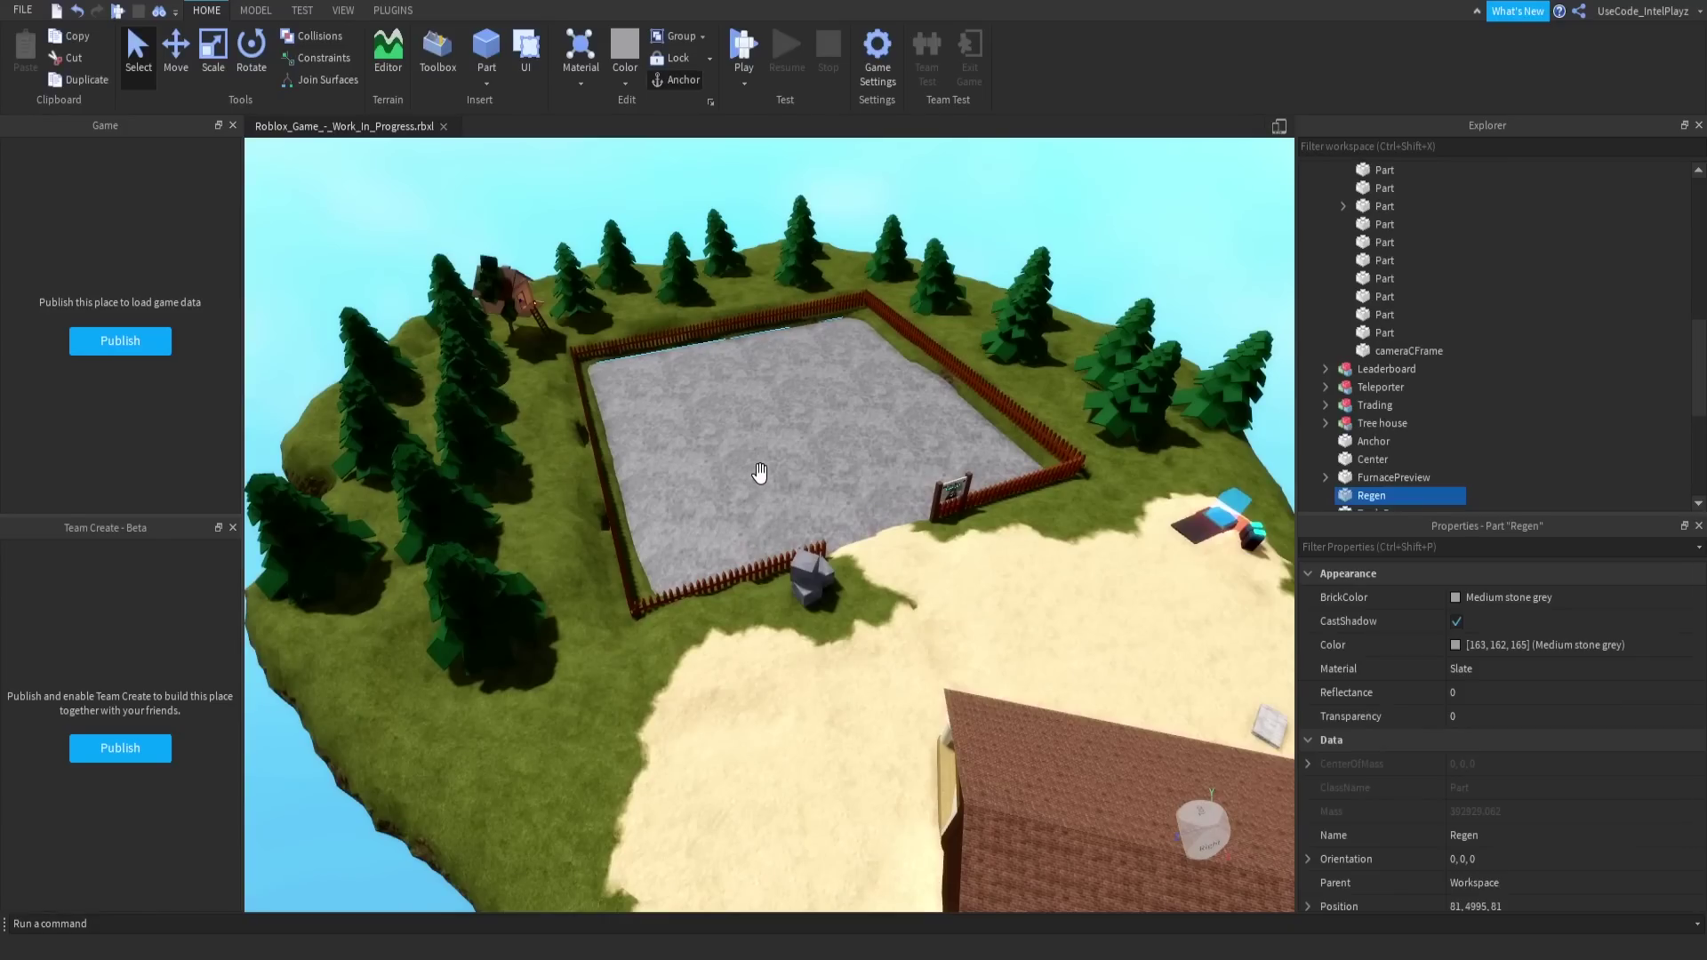
pyautogui.scroll(-5, 894, 469)
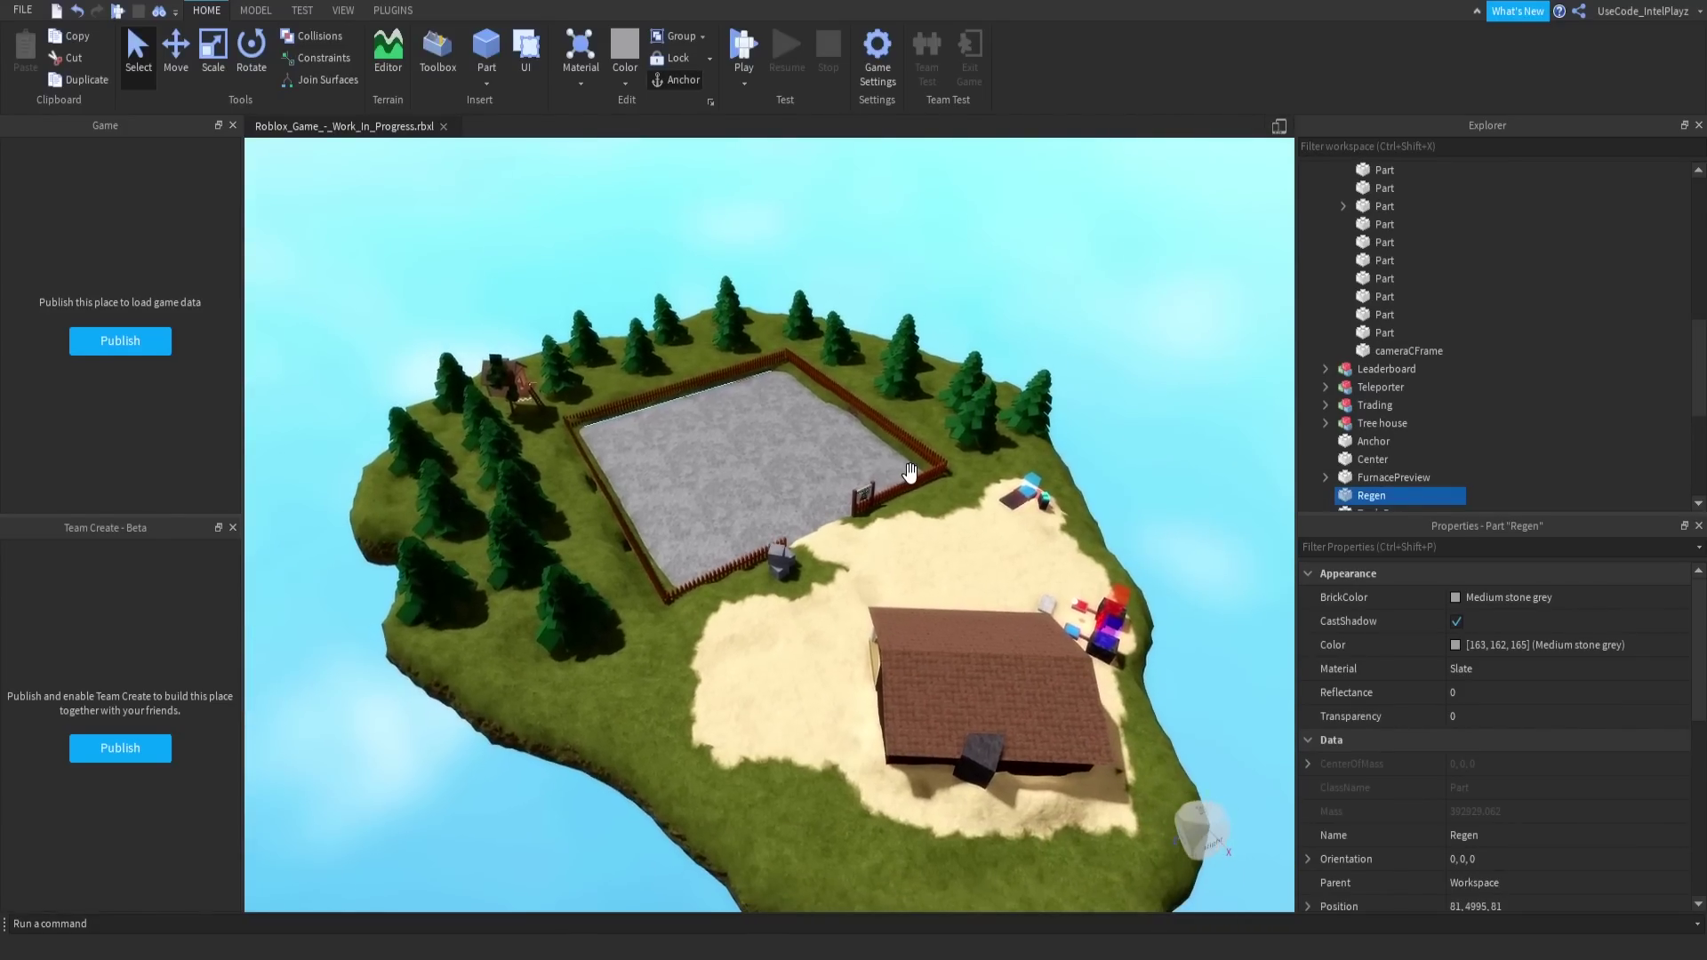
pyautogui.click(169, 43)
pyautogui.moveTo(938, 381); pyautogui.dragTo(838, 403)
pyautogui.moveTo(838, 404); pyautogui.dragTo(839, 404, button='right')
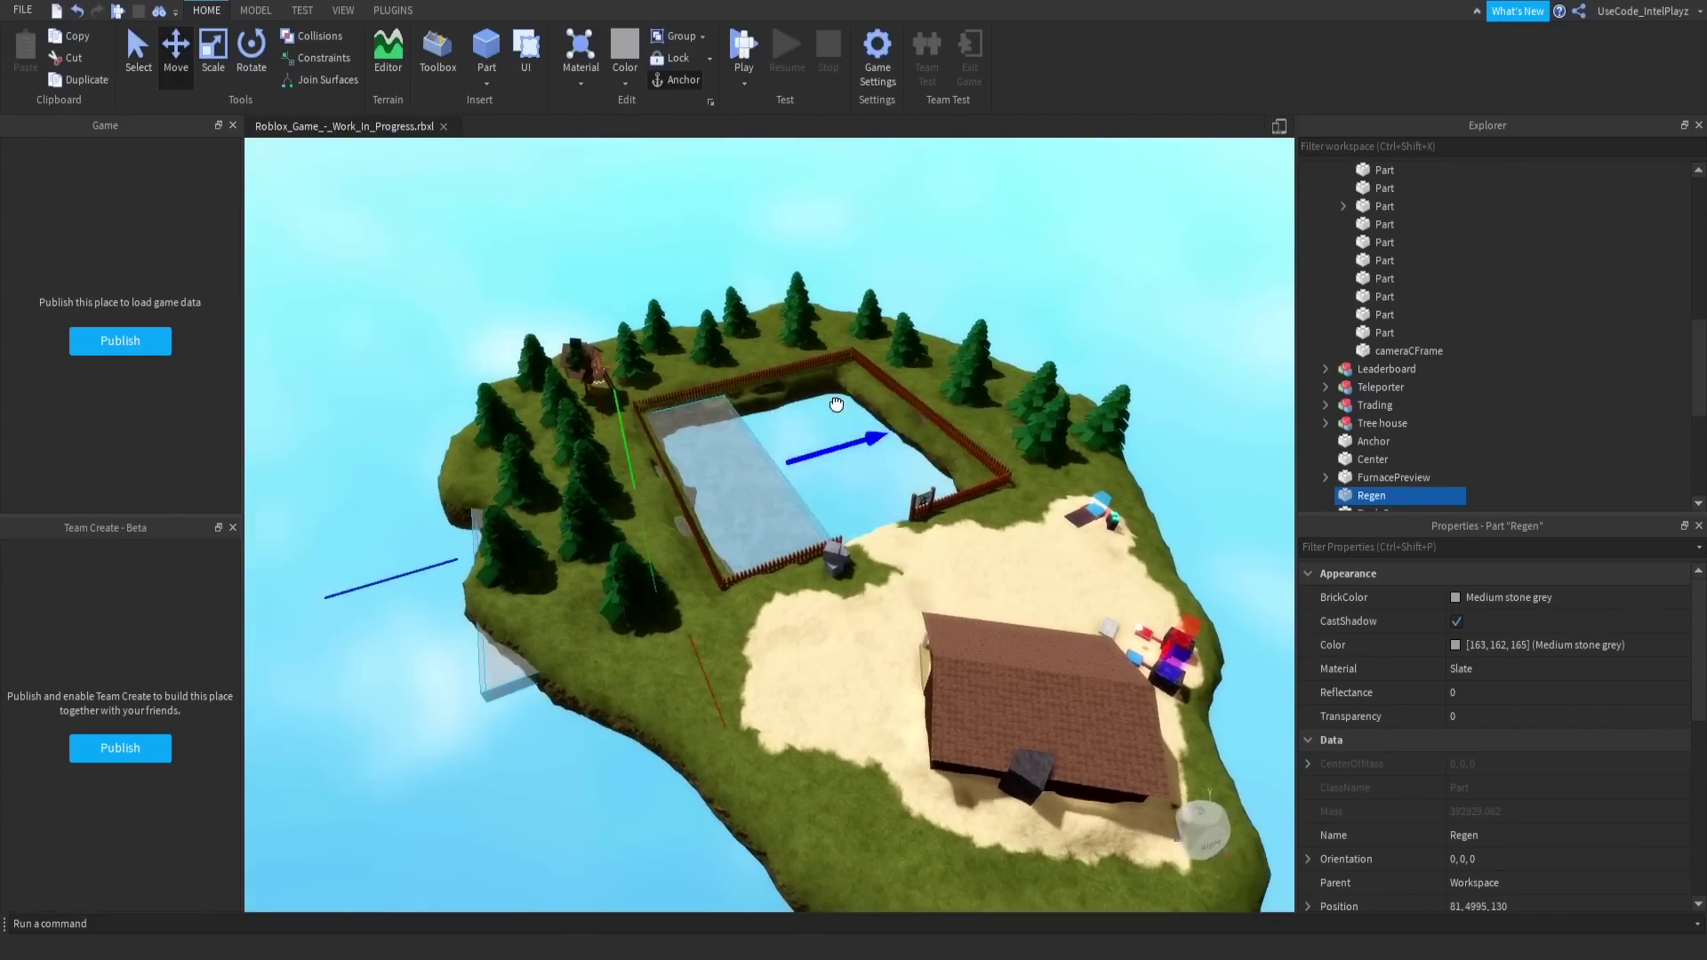
pyautogui.moveTo(839, 404); pyautogui.dragTo(800, 392)
pyautogui.moveTo(838, 404); pyautogui.dragTo(800, 392, button='right')
pyautogui.moveTo(800, 392); pyautogui.dragTo(661, 372)
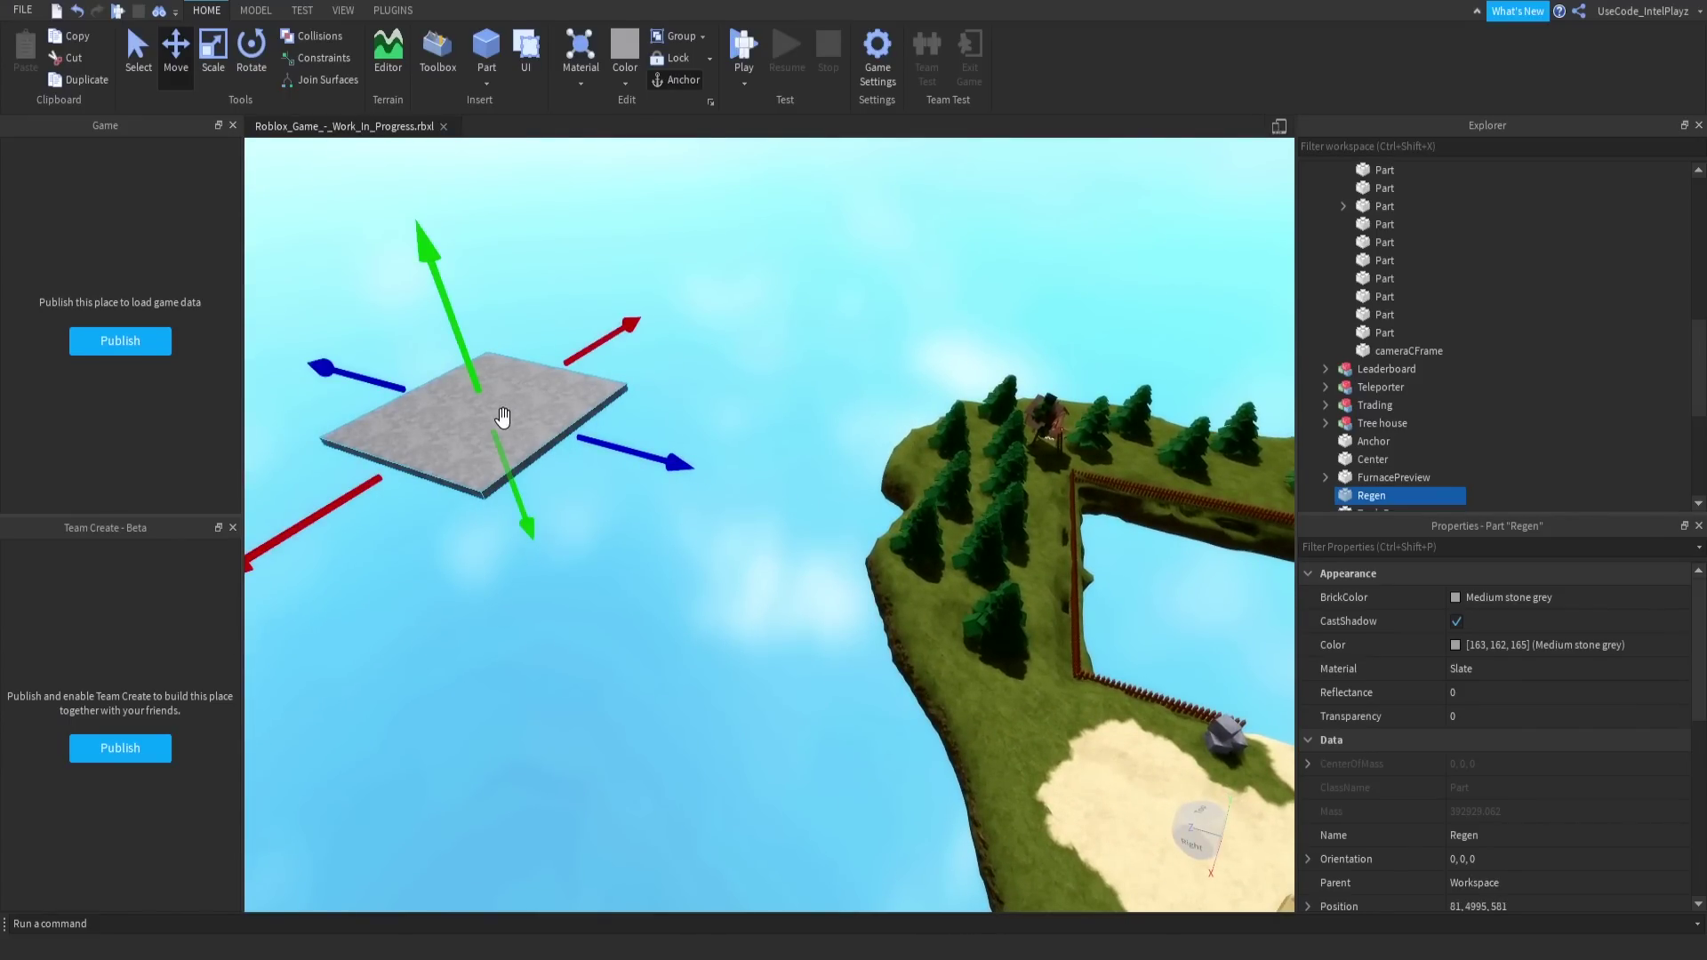
# Return the Regen floor to its original place inside the island's fence.
pyautogui.moveTo(563, 333); pyautogui.dragTo(568, 331, button='right')
pyautogui.press('w')
pyautogui.moveTo(1021, 541); pyautogui.dragTo(1021, 542, button='right')
pyautogui.press('s')
pyautogui.press('a')
pyautogui.moveTo(548, 531); pyautogui.dragTo(714, 529)
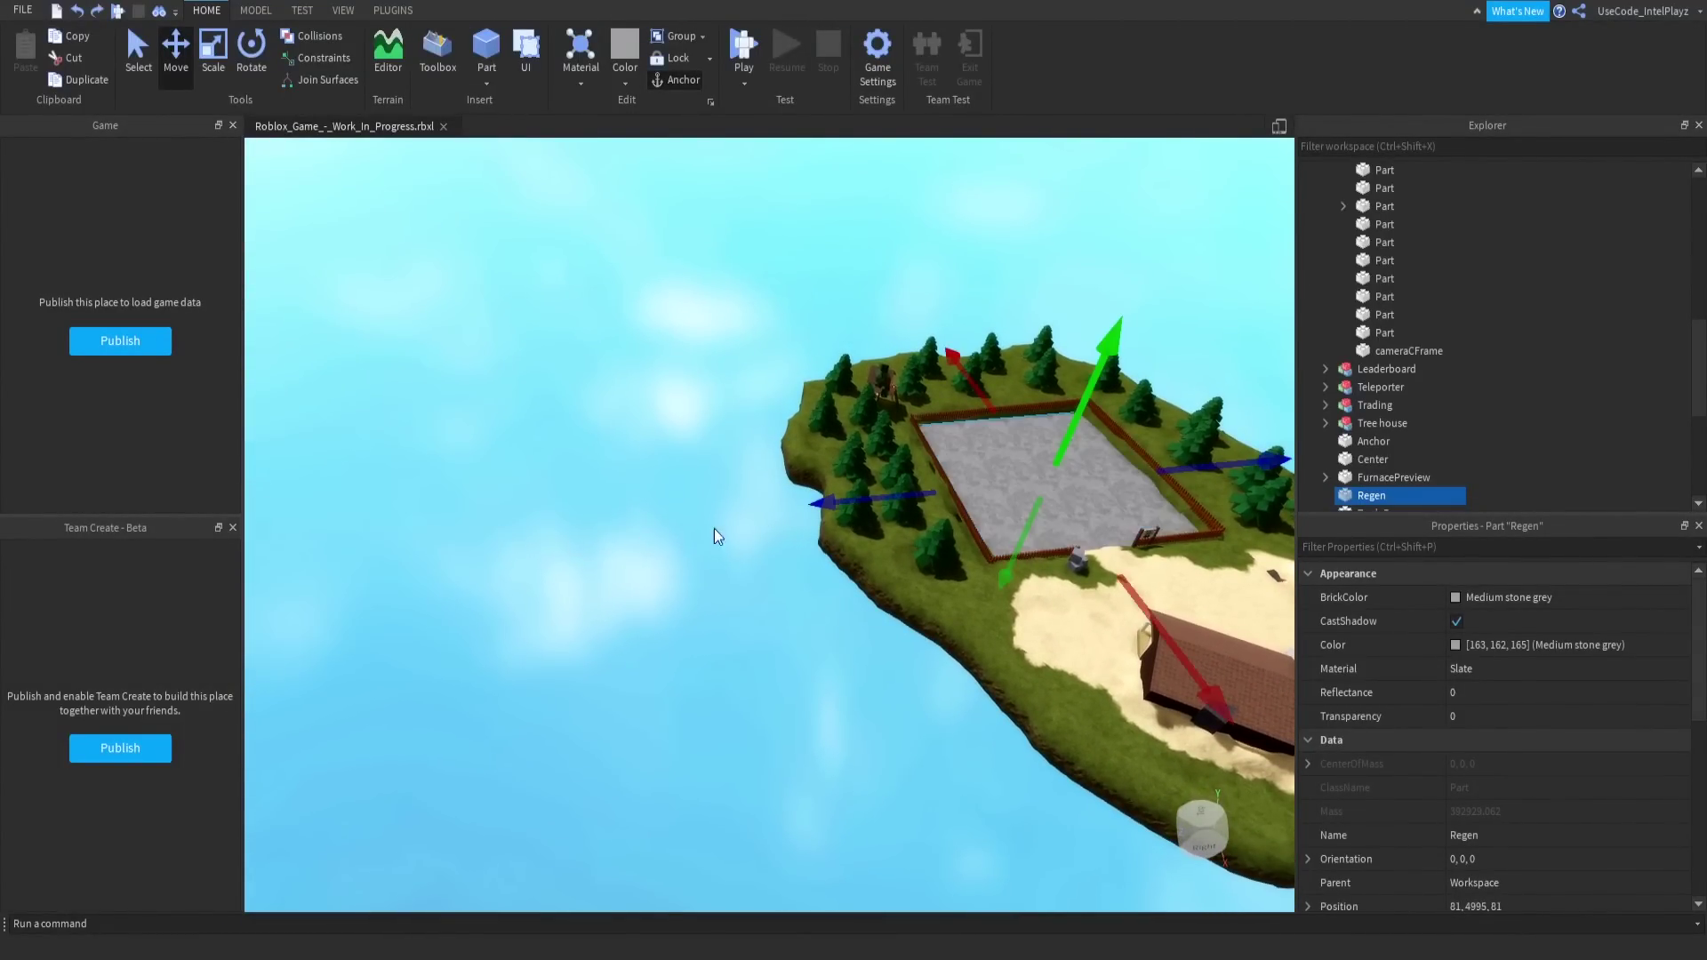
# Duplicate the Regen floor and move the copy away from the island to Z position 750.5.
pyautogui.press('a')
pyautogui.moveTo(1156, 477); pyautogui.dragTo(945, 435)
pyautogui.moveTo(1082, 477); pyautogui.dragTo(945, 434, button='right')
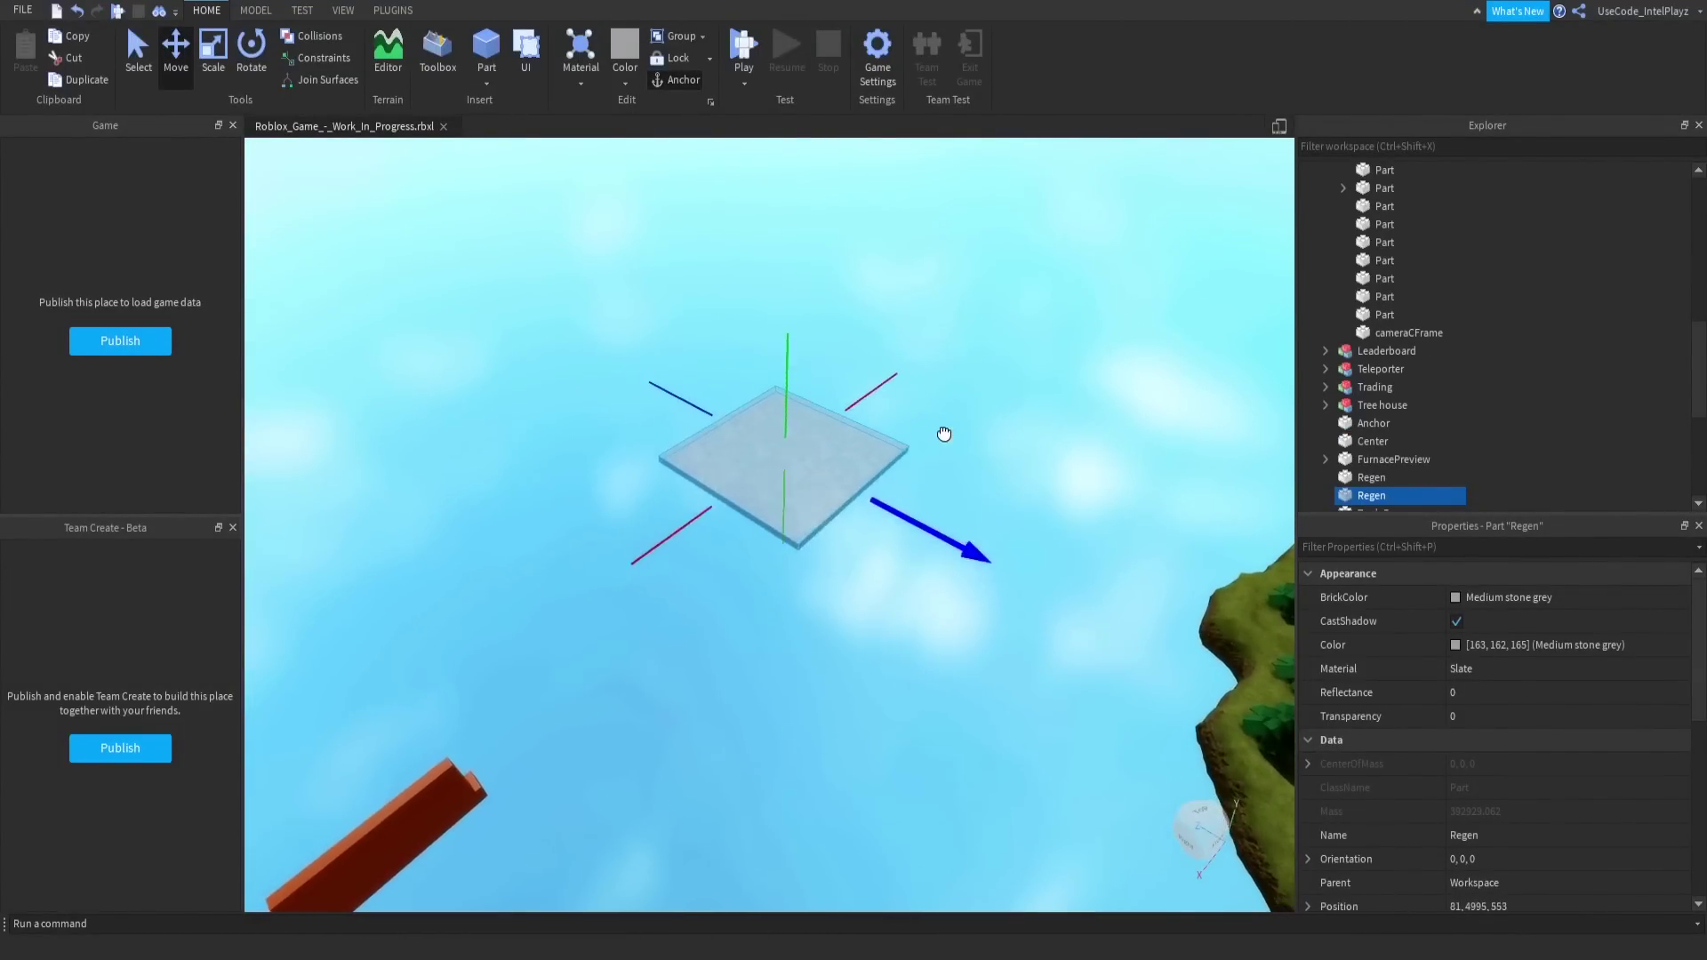
pyautogui.moveTo(945, 435); pyautogui.dragTo(819, 346)
pyautogui.moveTo(819, 346); pyautogui.dragTo(780, 388, button='right')
pyautogui.press('s')
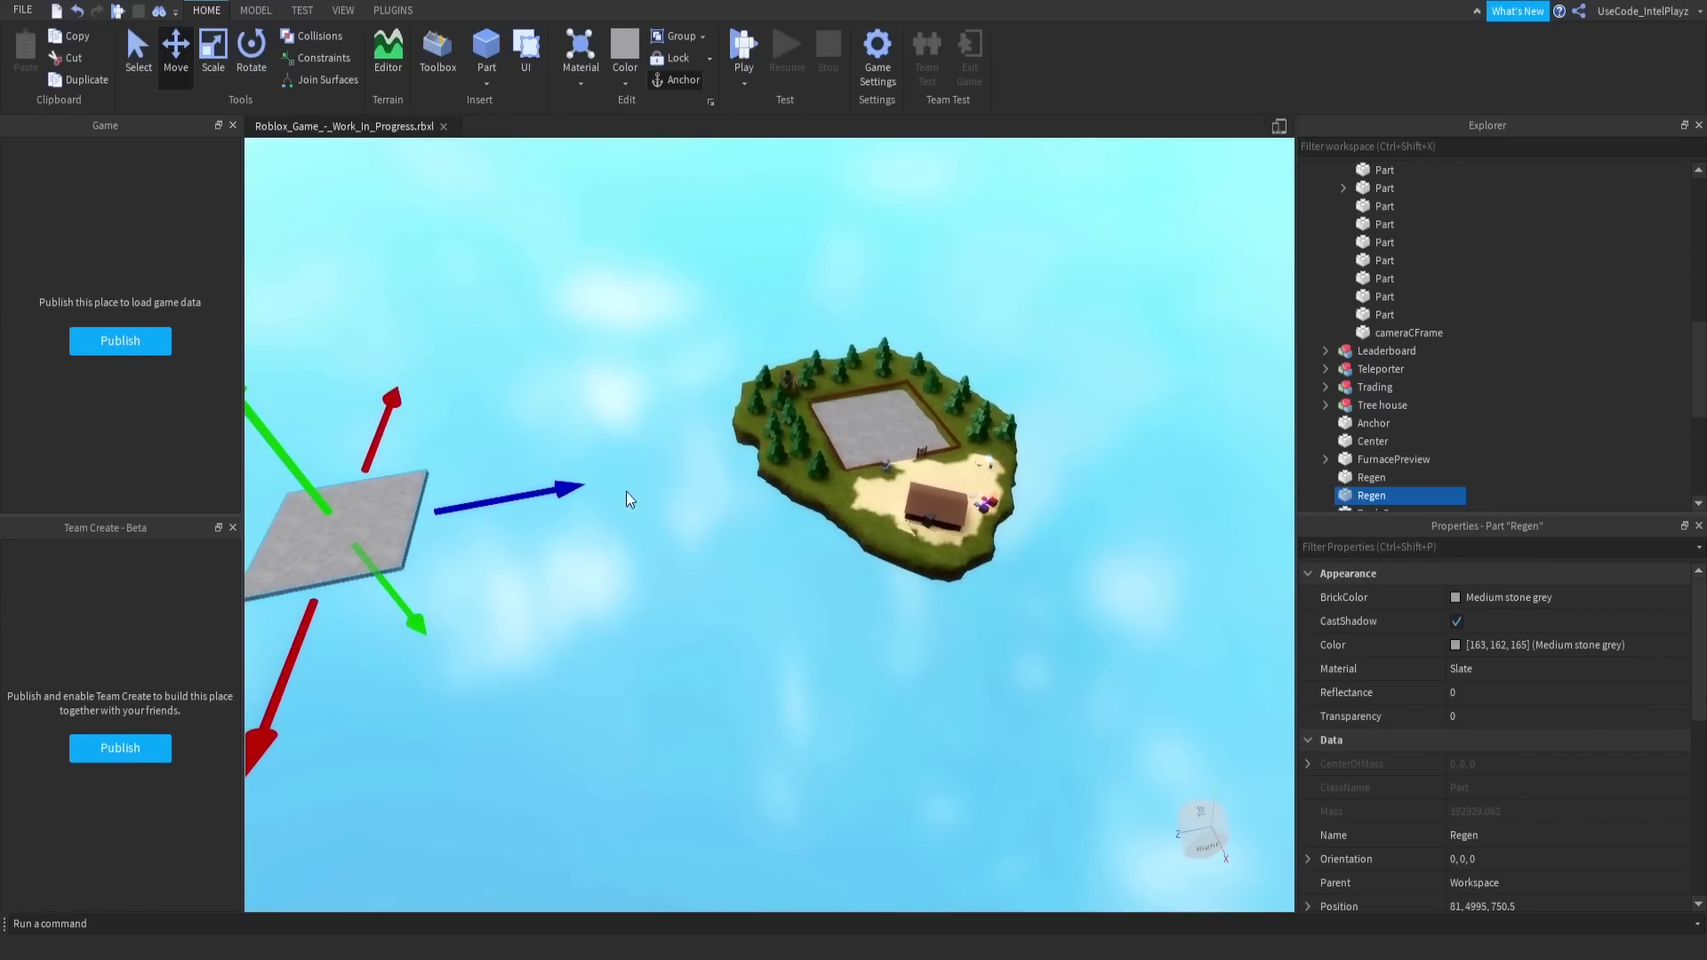
# Move the duplicated Regen floor past the opposite side of the island to Z position -623 and deselect it.
pyautogui.moveTo(548, 492); pyautogui.dragTo(760, 448)
pyautogui.moveTo(546, 494); pyautogui.dragTo(760, 448, button='right')
pyautogui.moveTo(541, 526); pyautogui.dragTo(537, 525)
pyautogui.moveTo(540, 526); pyautogui.dragTo(537, 525, button='right')
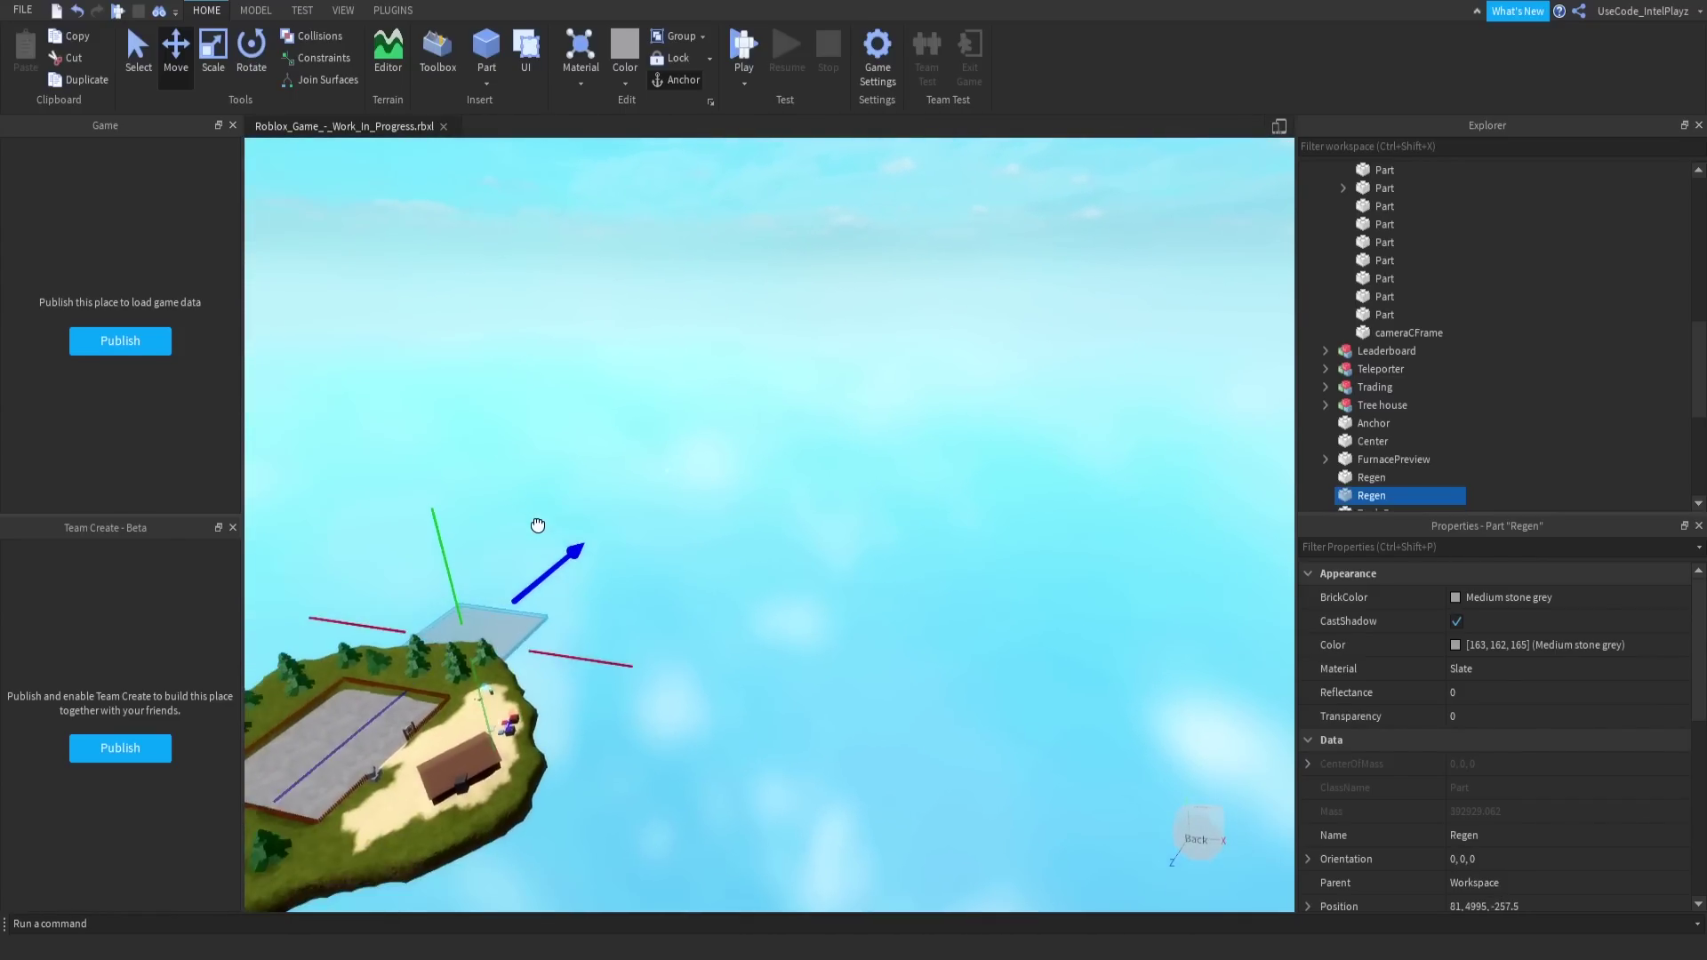
pyautogui.moveTo(537, 525); pyautogui.dragTo(662, 464)
pyautogui.moveTo(662, 464); pyautogui.dragTo(644, 540, button='right')
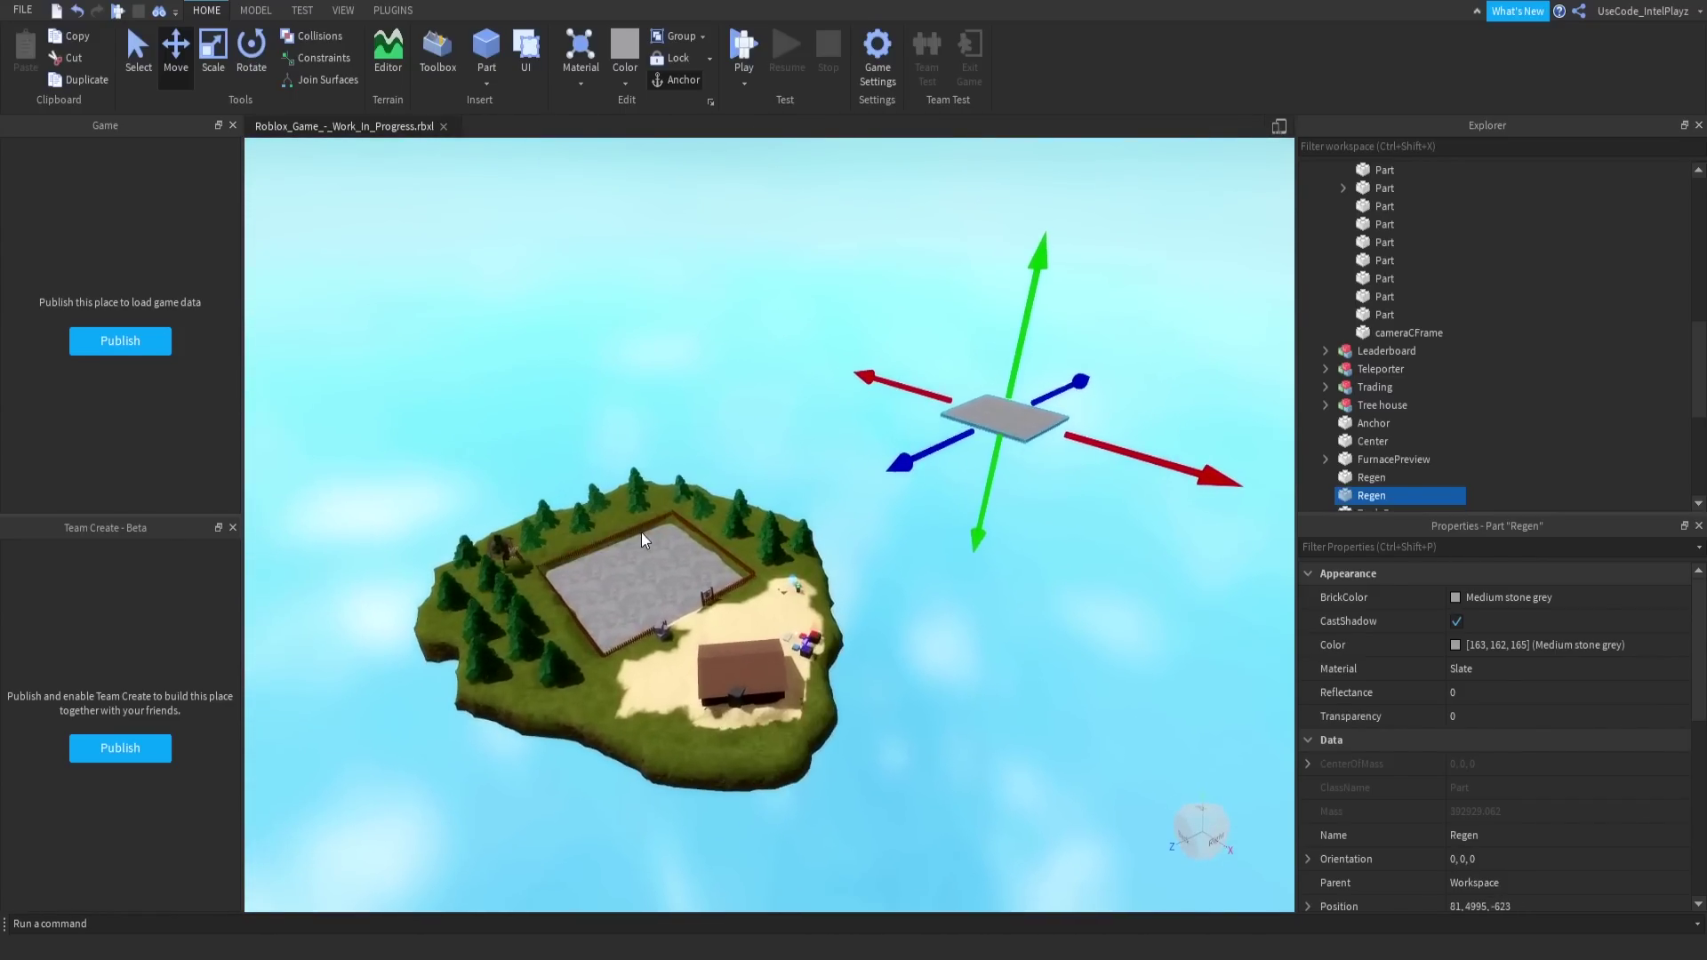
pyautogui.click(773, 503)
# Inspect the fenced mine floor and surrounding trees, and check the Studio camera settings without changing them.
pyautogui.scroll(5, 753, 540)
pyautogui.scroll(-5, 761, 540)
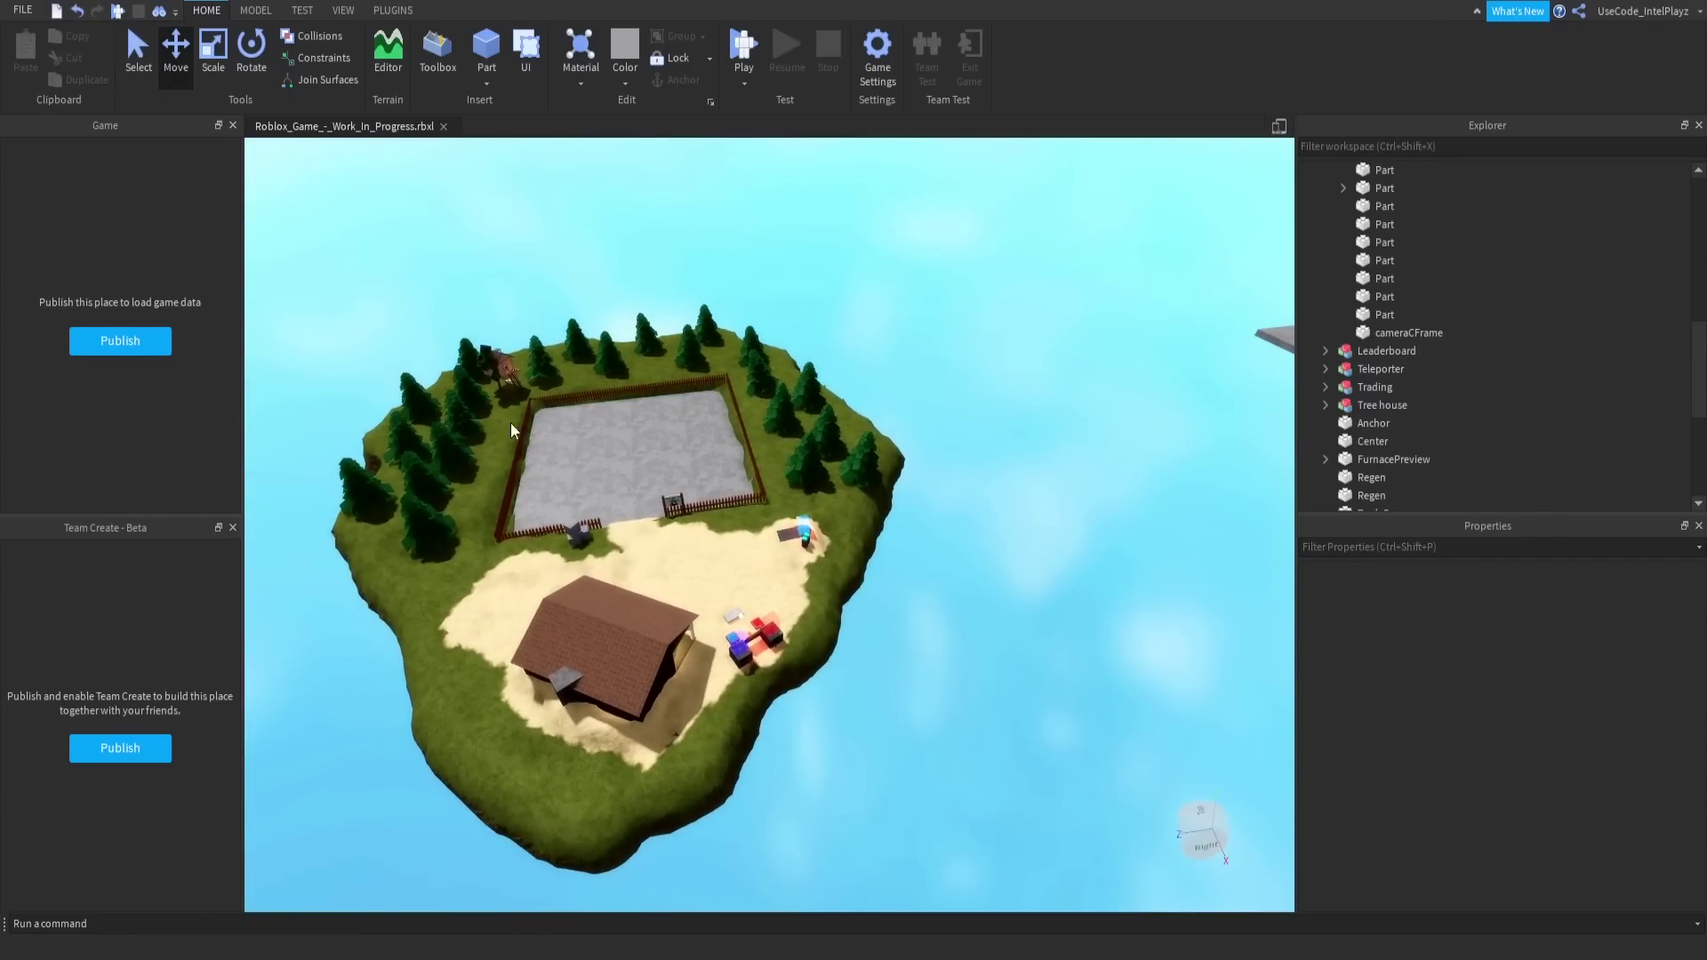
pyautogui.scroll(10, 711, 633)
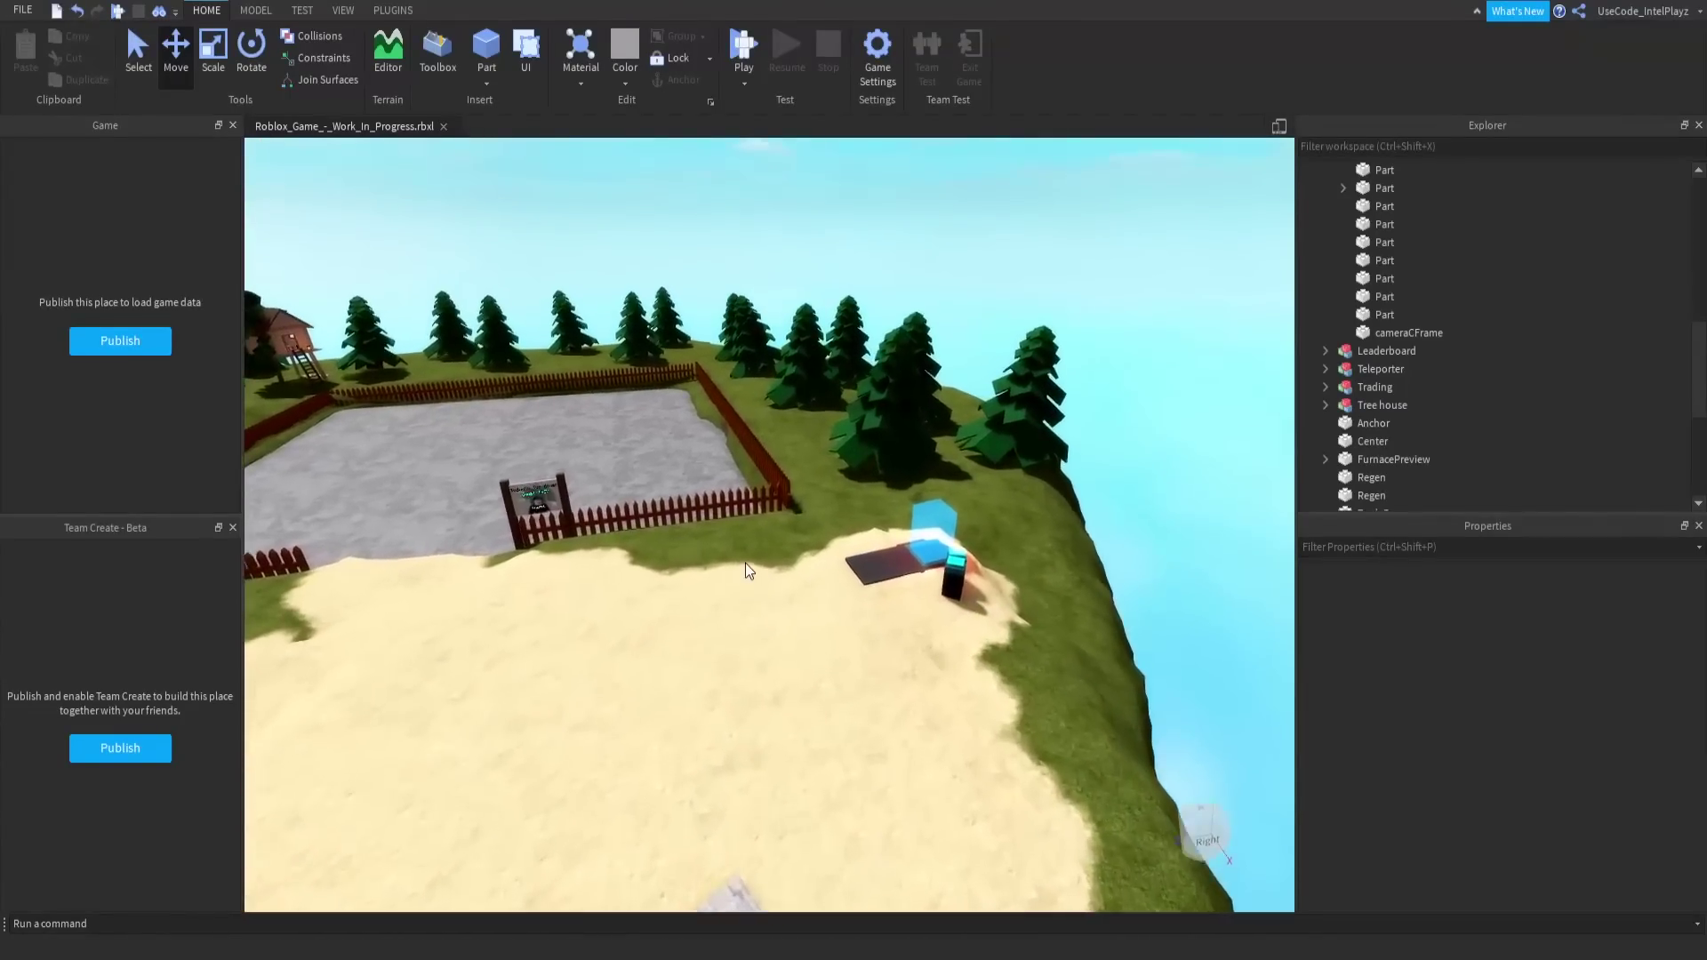
pyautogui.scroll(8, 745, 563)
pyautogui.moveTo(745, 563); pyautogui.dragTo(713, 521, button='right')
pyautogui.press('a')
pyautogui.press('a')
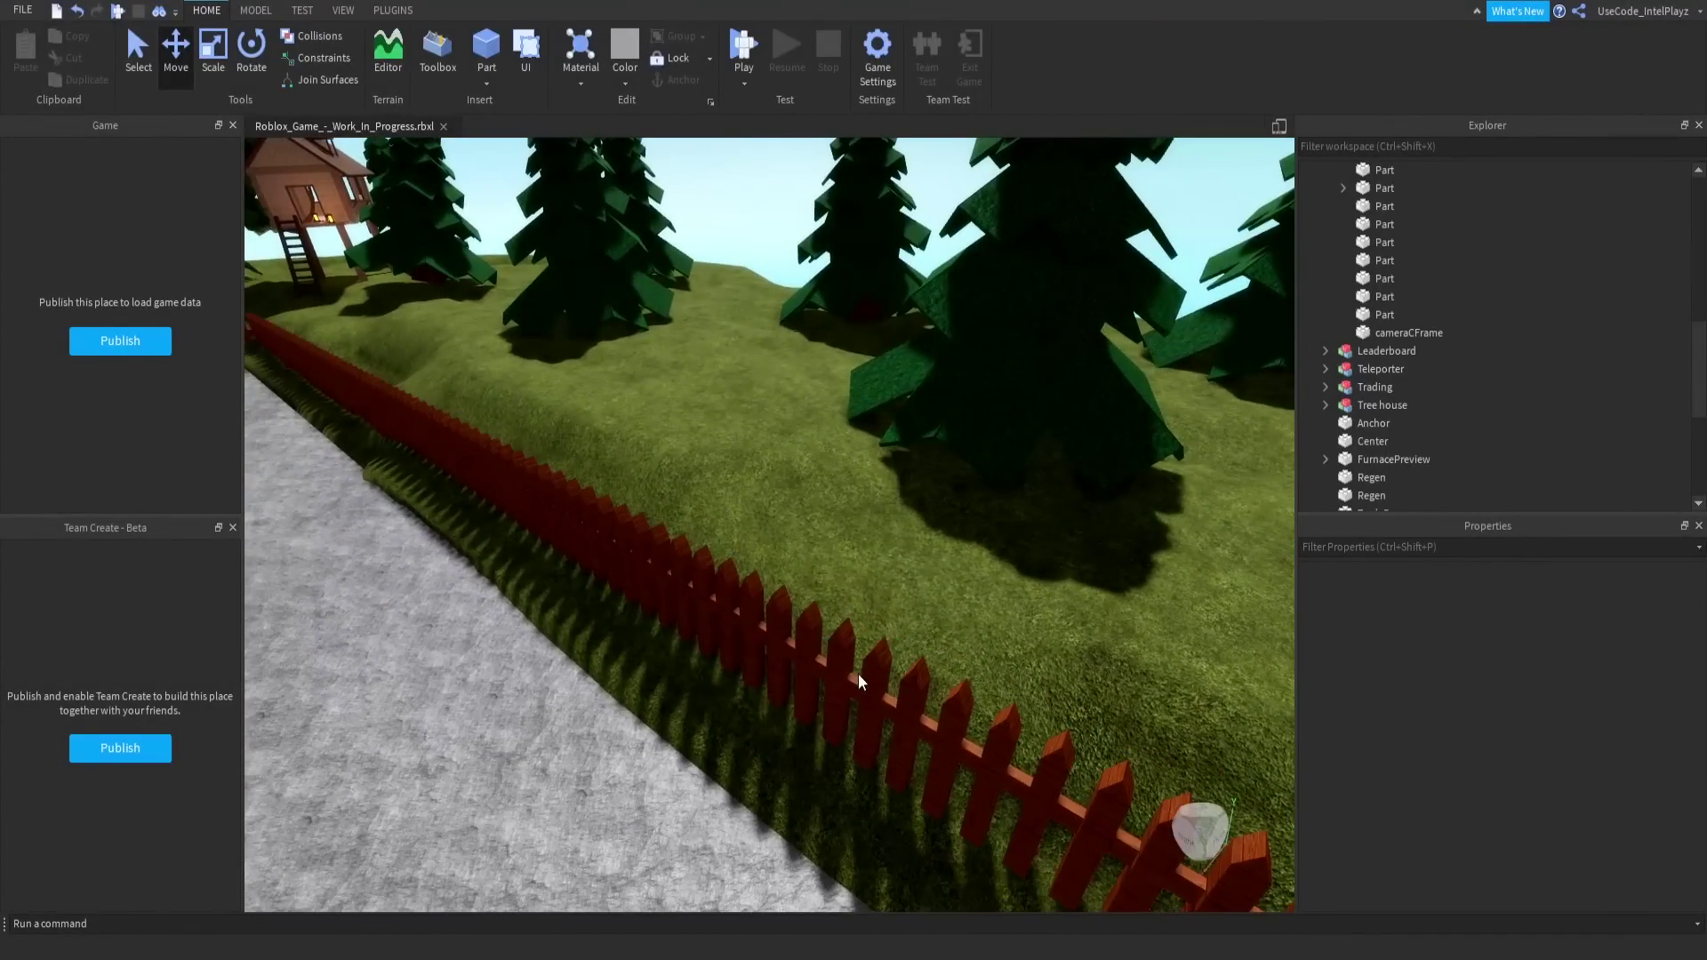
pyautogui.hotkey('alt', 's')
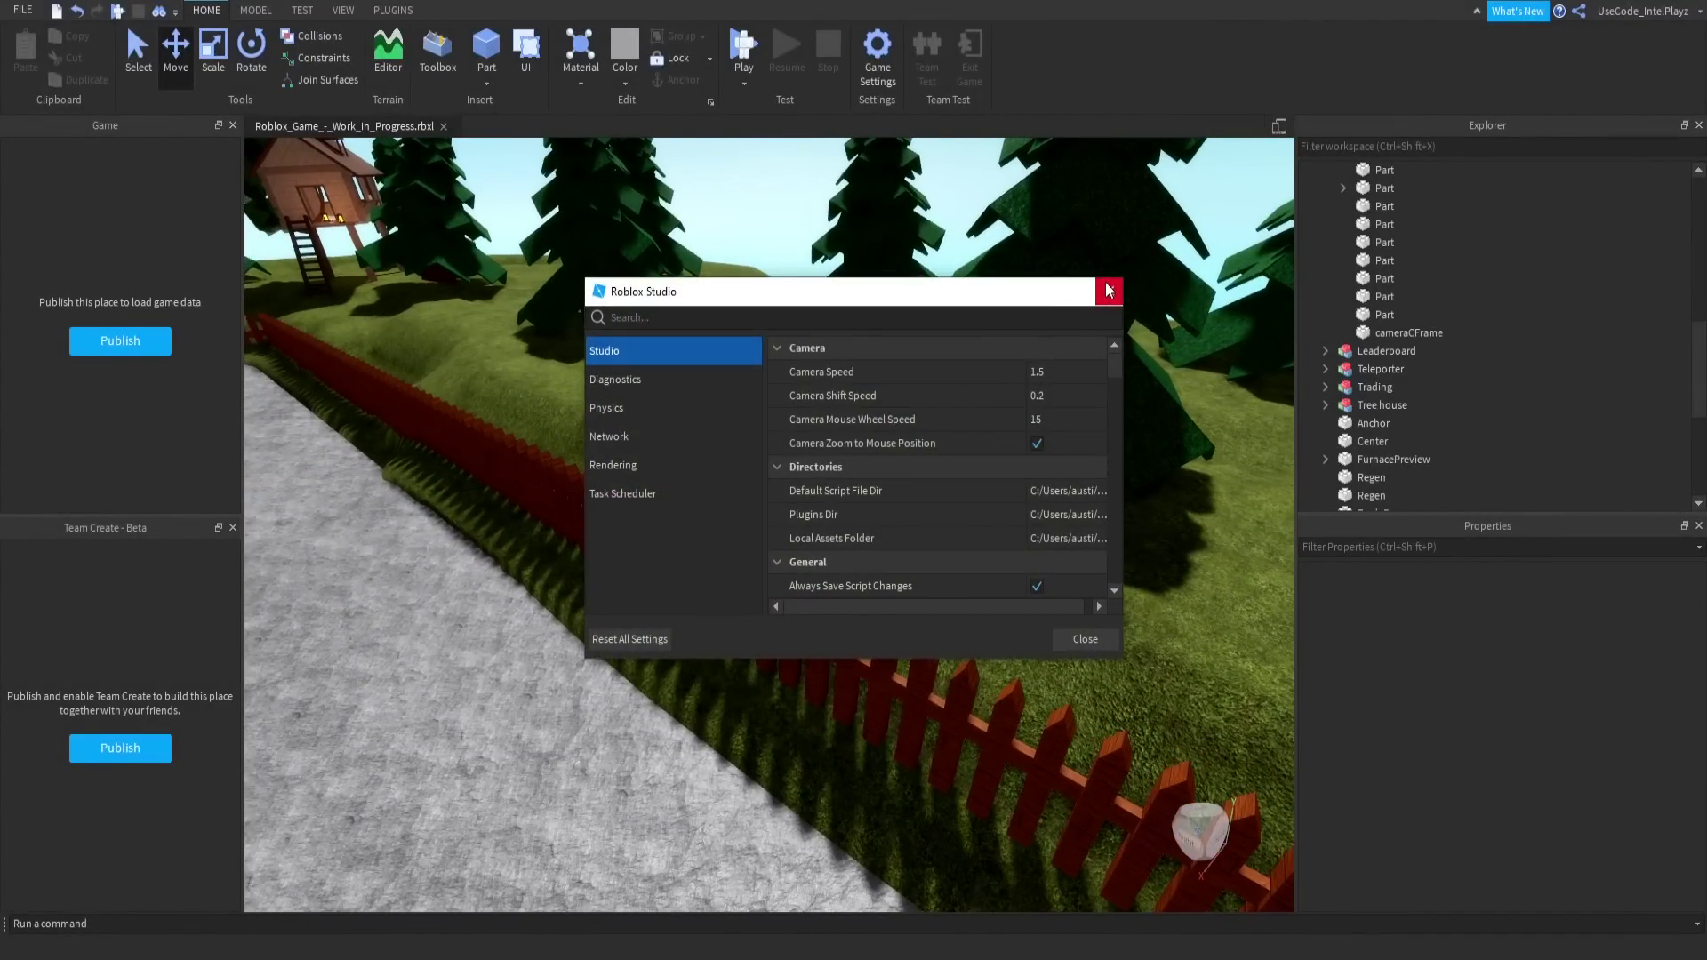
pyautogui.click(1109, 290)
pyautogui.scroll(-10, 819, 573)
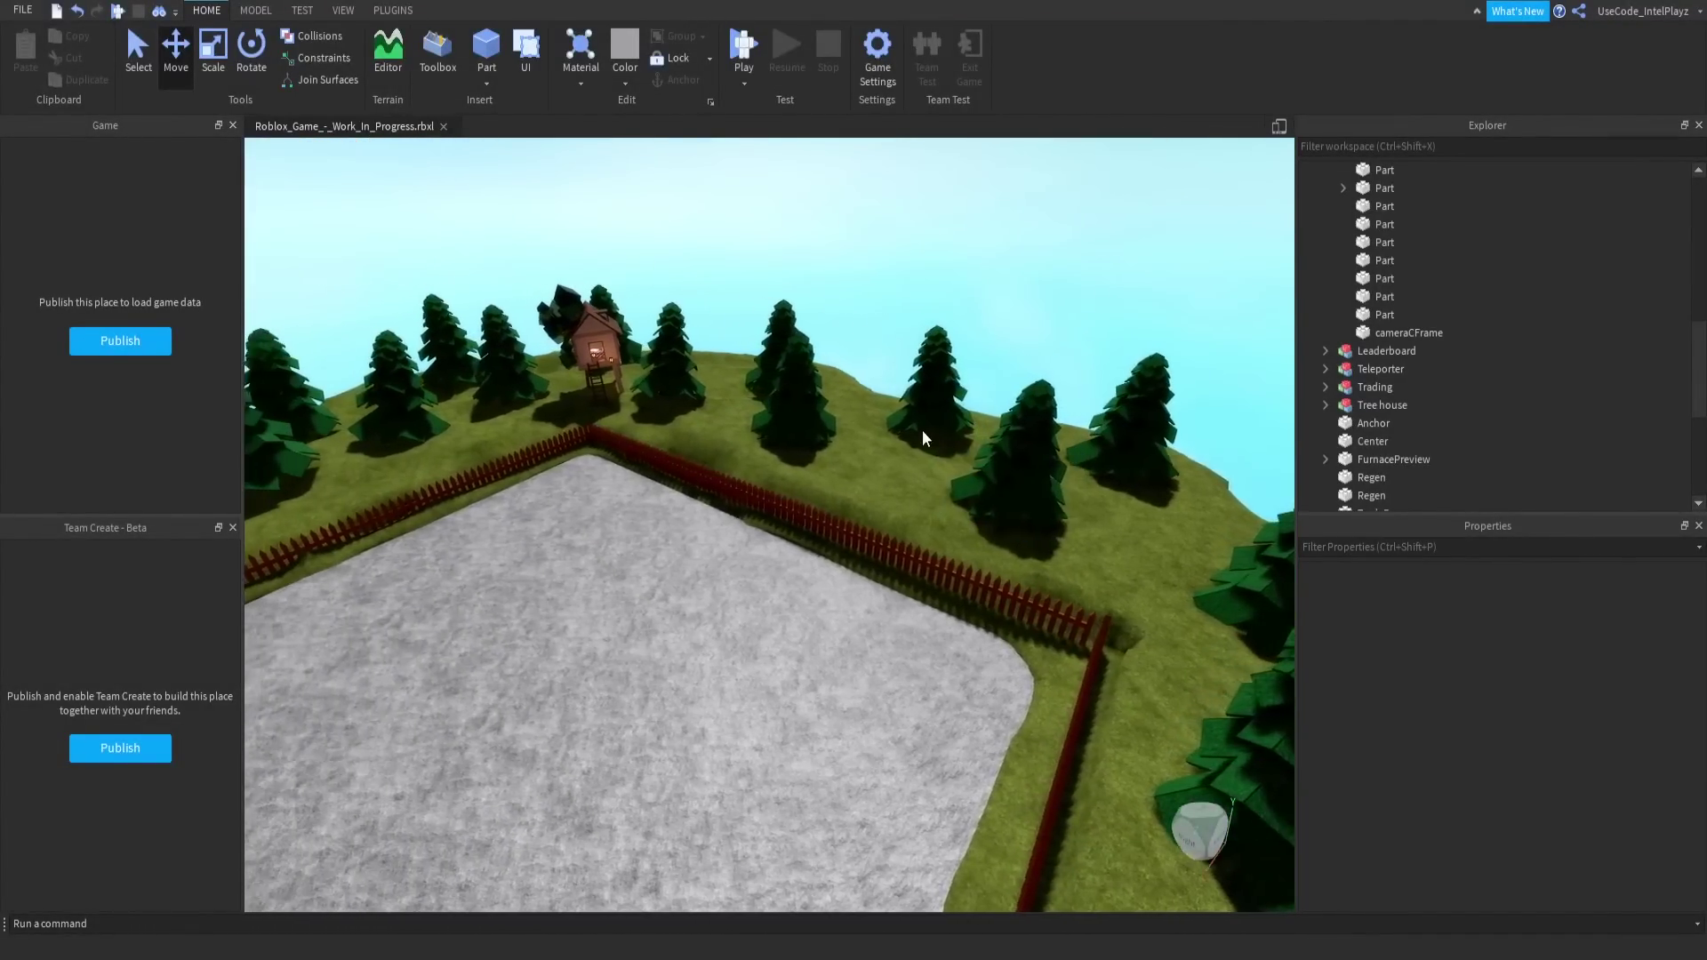
# Examine the tree house at the corner of the fenced area up close.
pyautogui.moveTo(828, 402); pyautogui.dragTo(825, 402, button='right')
pyautogui.scroll(10, 828, 402)
pyautogui.press('w')
pyautogui.press('s')
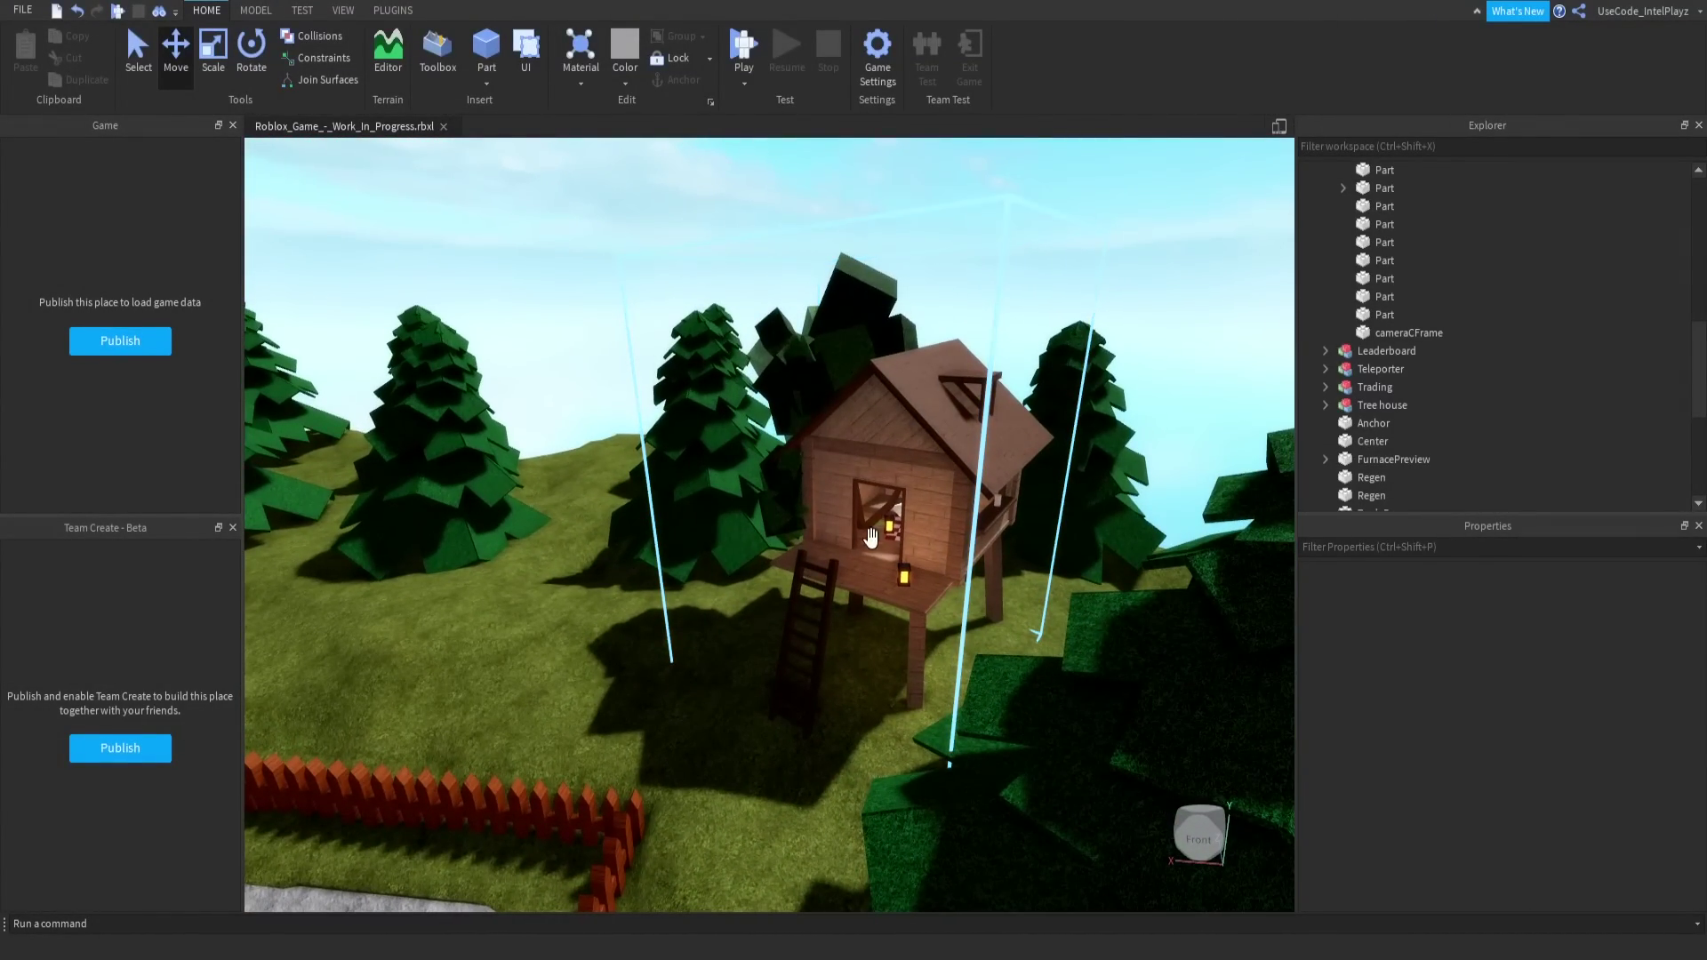
pyautogui.moveTo(862, 519); pyautogui.dragTo(863, 519, button='right')
# Inspect the Today's Top Miner leaderboard sign at the fence.
pyautogui.press('w')
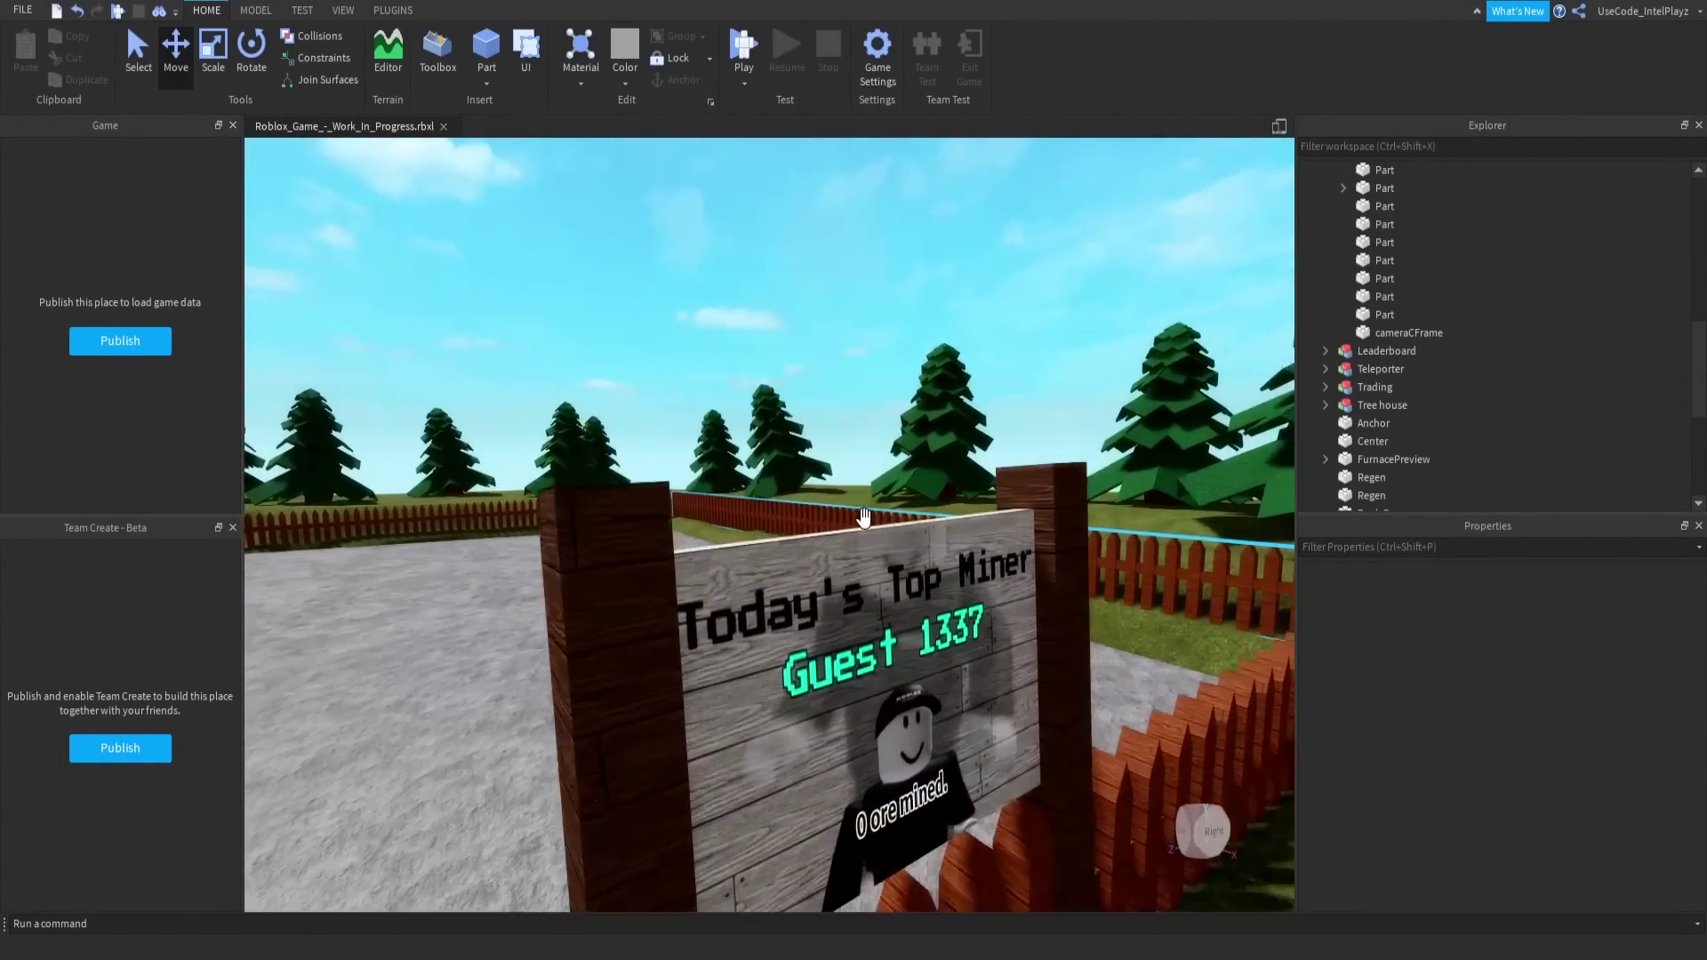
pyautogui.press('w')
pyautogui.moveTo(945, 496); pyautogui.dragTo(945, 496, button='right')
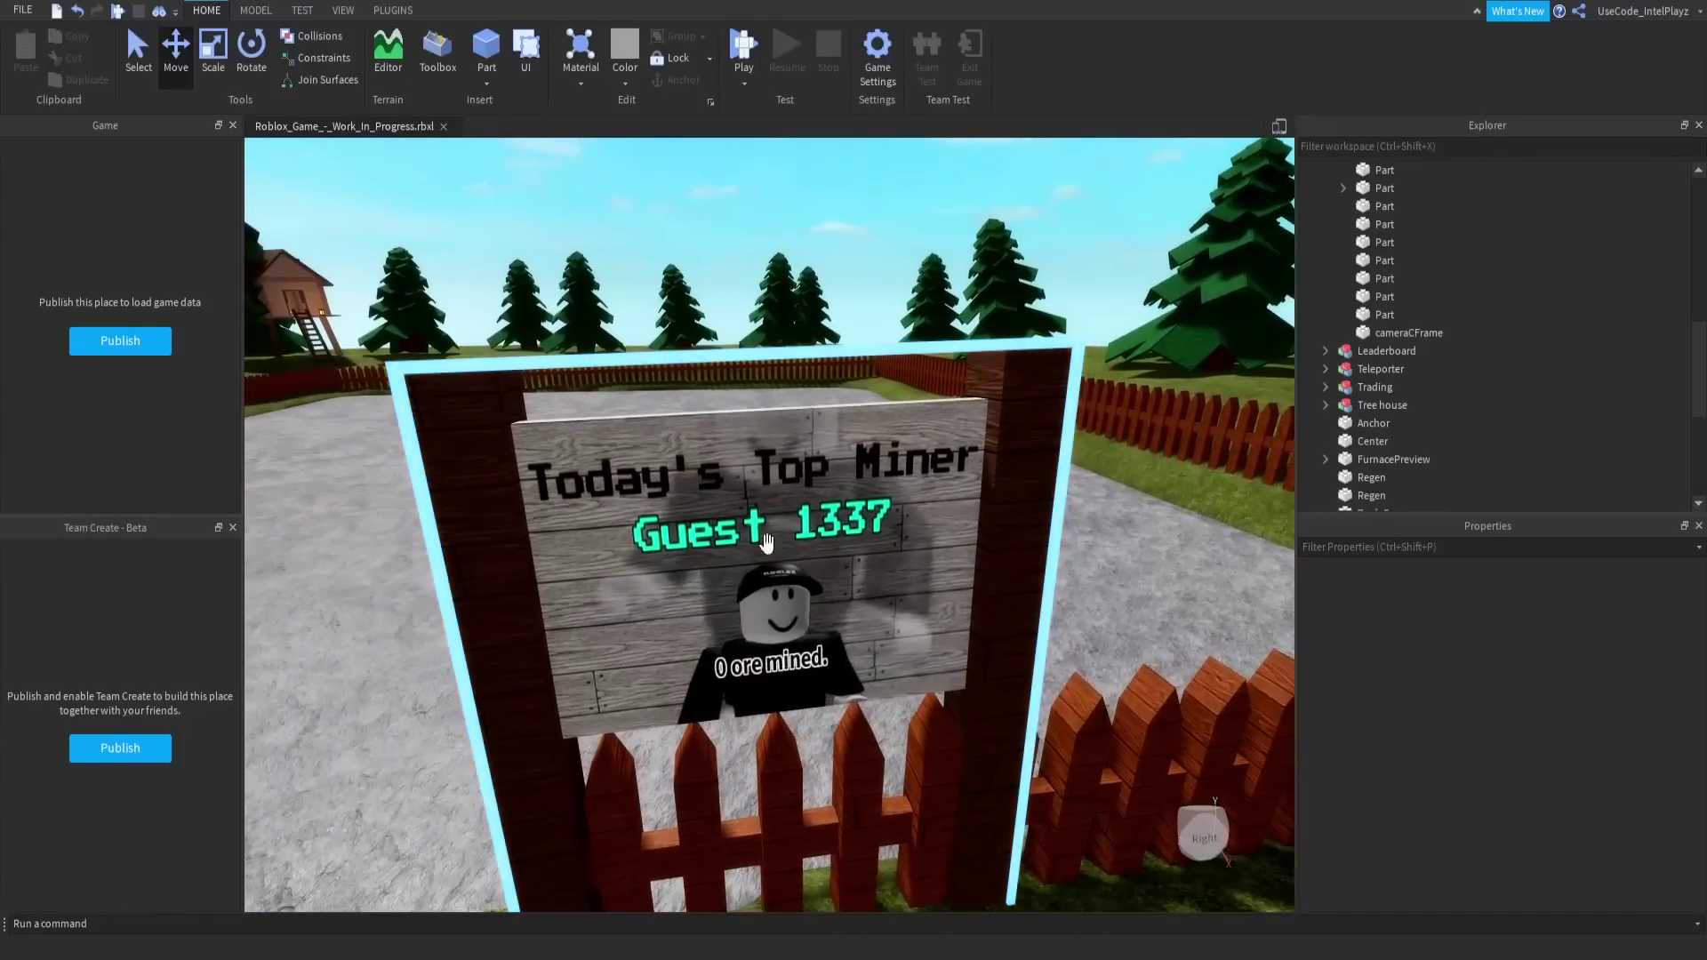
pyautogui.press('s')
pyautogui.moveTo(796, 567); pyautogui.dragTo(727, 580, button='right')
pyautogui.press('w')
pyautogui.press('s')
pyautogui.press('s')
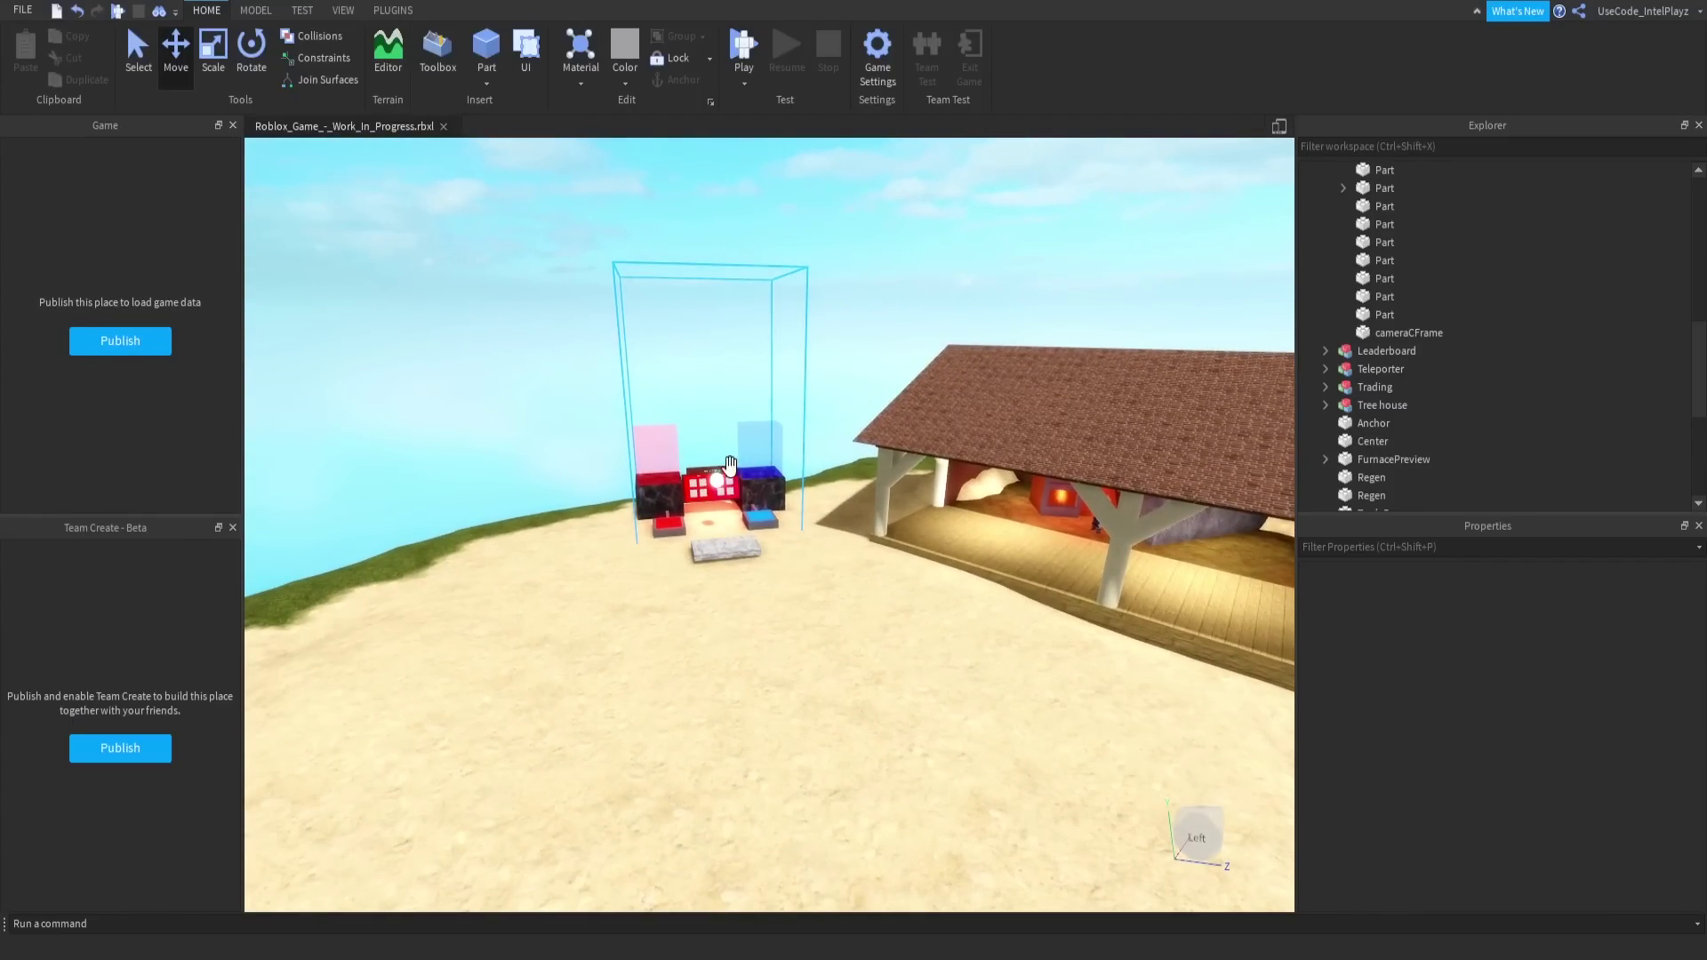
# Examine the trading area and the teleporter, and look through the Teleporter model's contents.
pyautogui.press('w')
pyautogui.moveTo(712, 484); pyautogui.dragTo(712, 485, button='right')
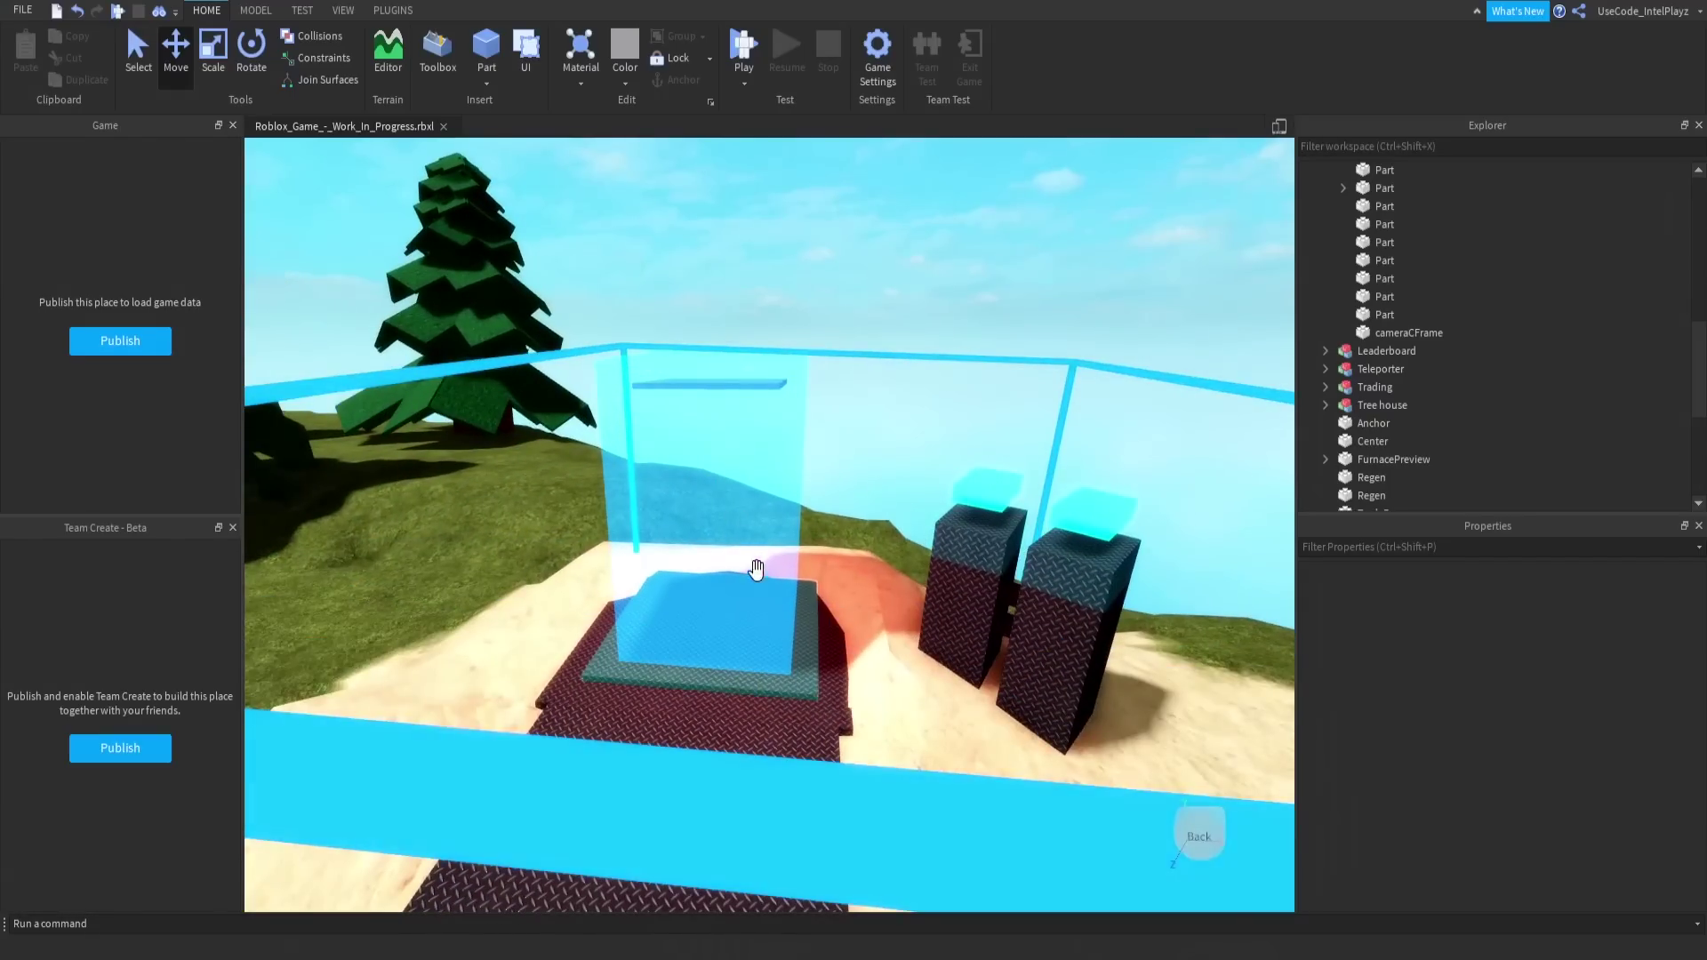
pyautogui.press('s')
pyautogui.click(756, 569)
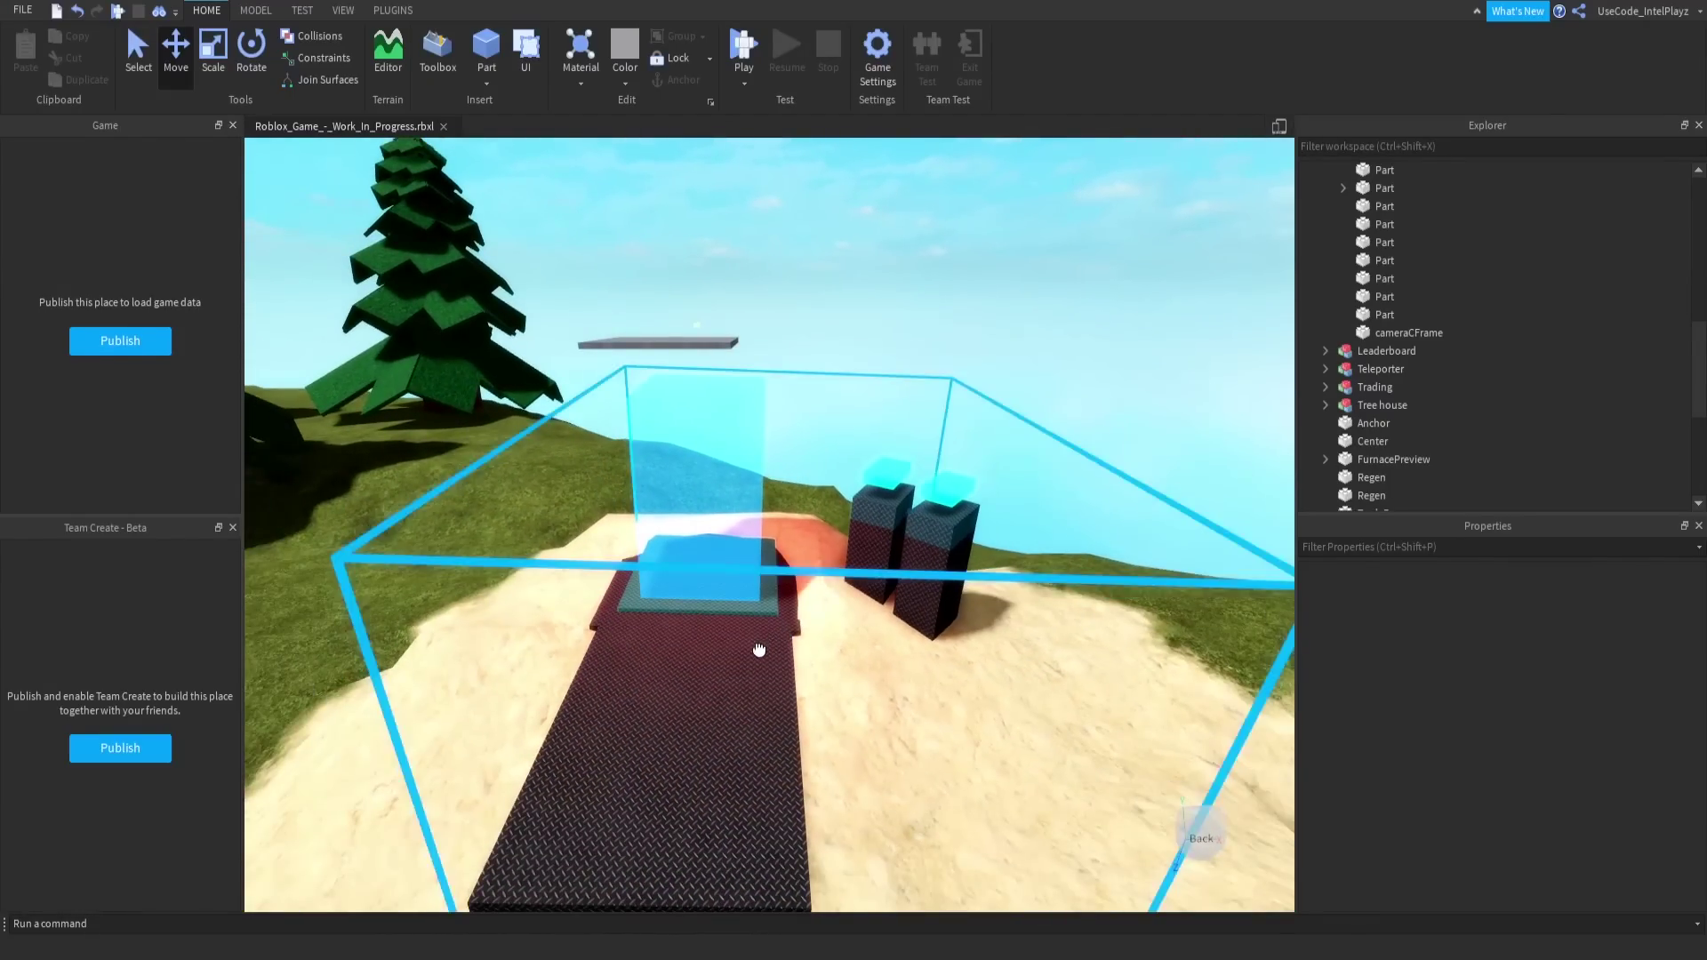
pyautogui.click(1325, 369)
pyautogui.scroll(3, 1374, 391)
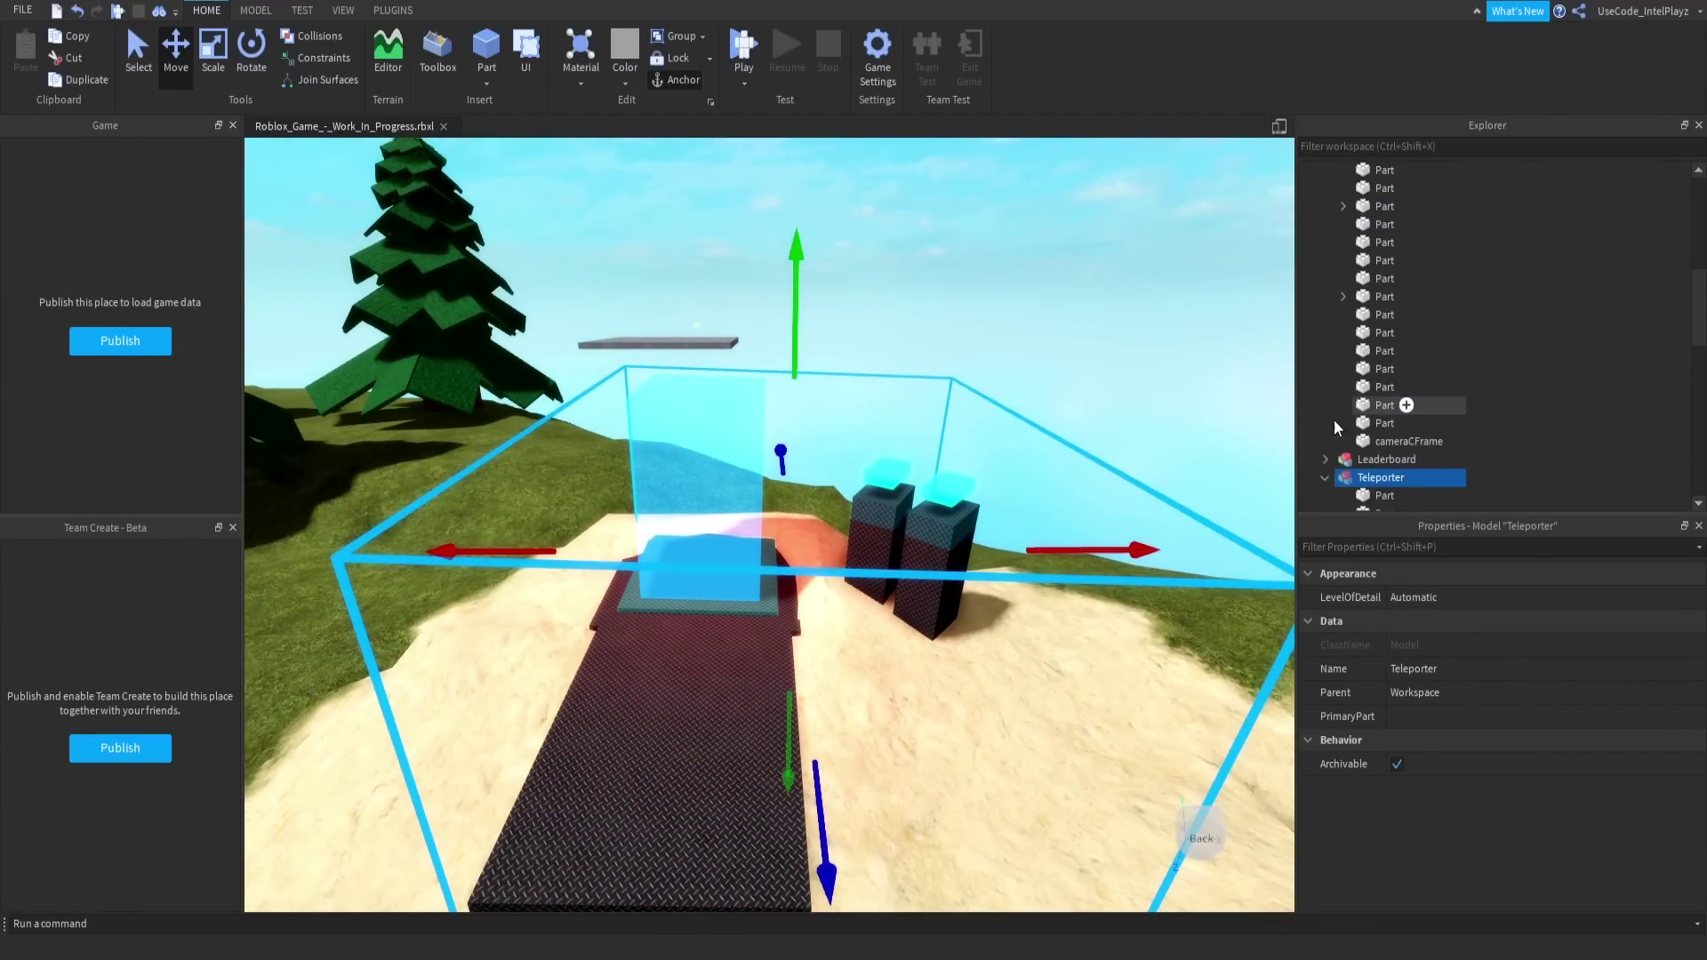
pyautogui.click(1325, 477)
pyautogui.click(957, 397)
# View the whole island together with the moved Regen floor copy from a distance.
pyautogui.press('s')
pyautogui.press('a')
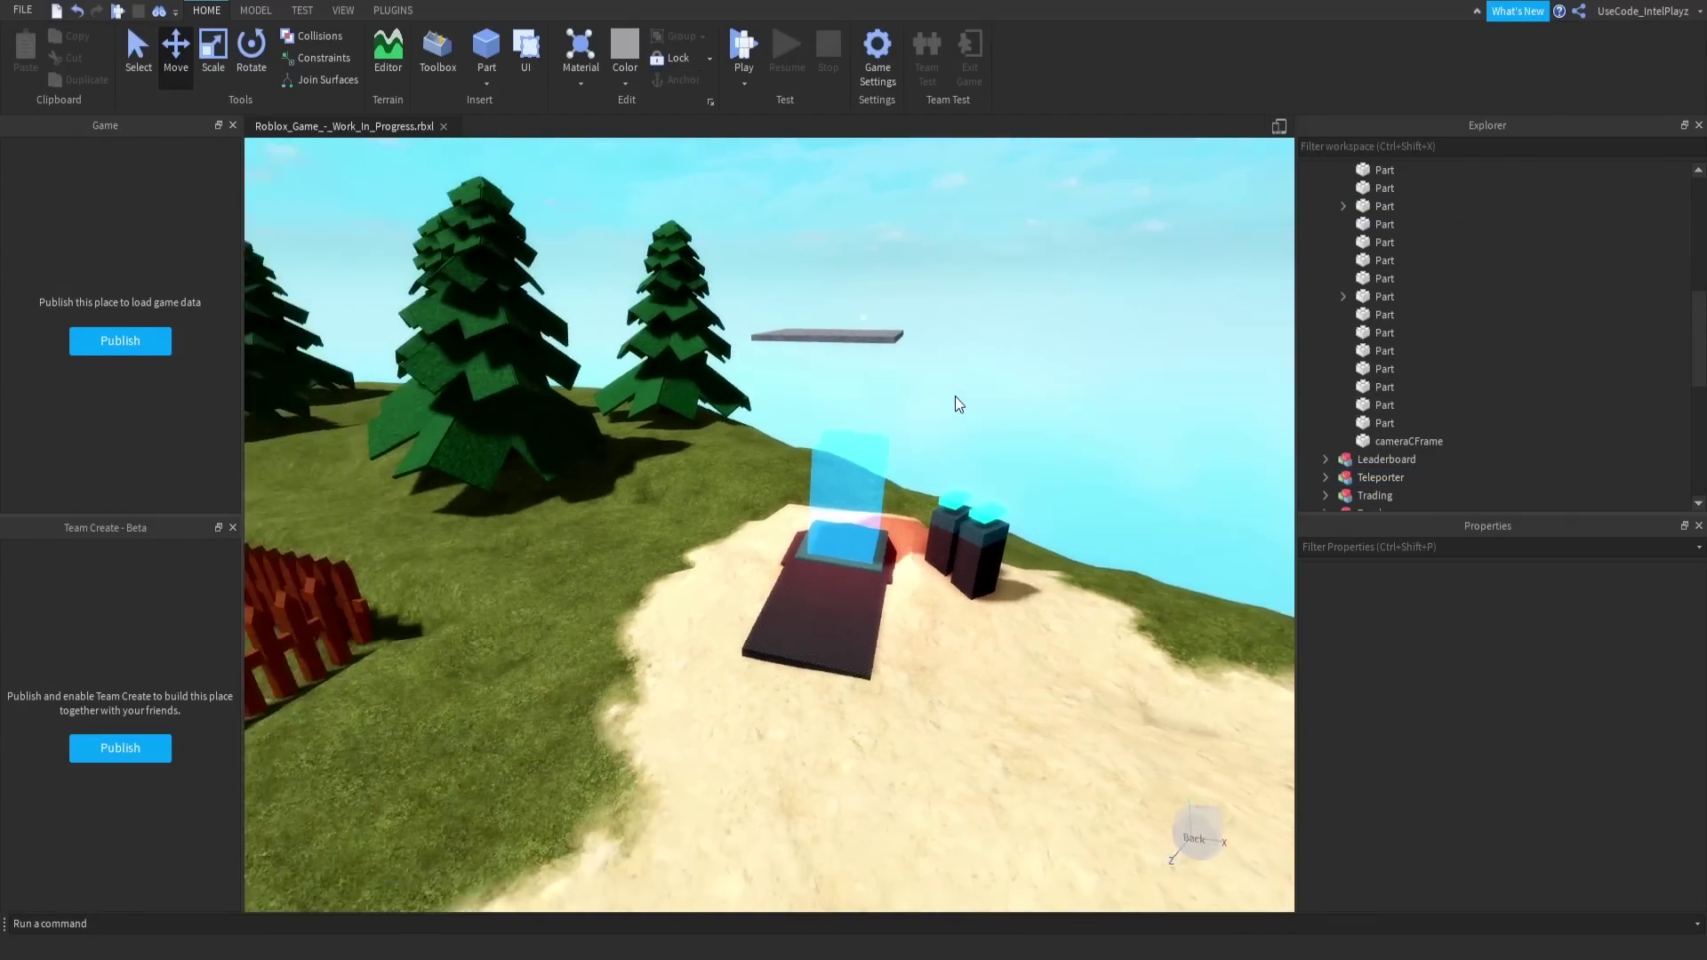
pyautogui.press('s')
pyautogui.moveTo(954, 396); pyautogui.dragTo(963, 388, button='right')
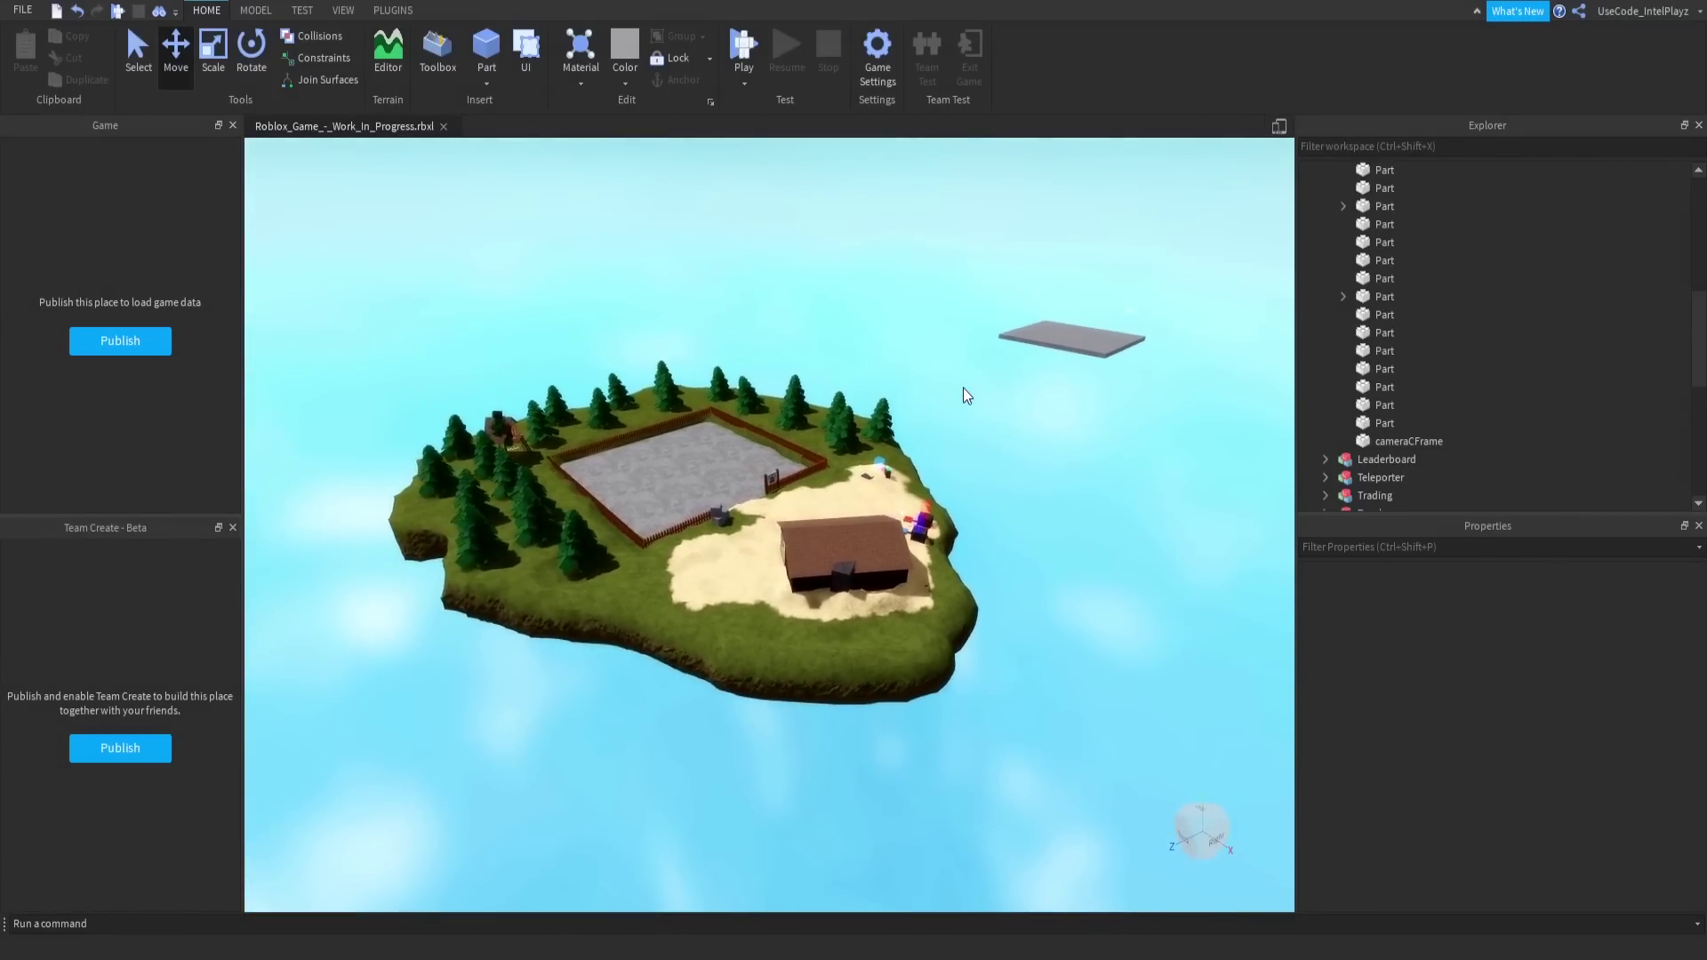
pyautogui.press('w')
pyautogui.press('s')
pyautogui.press('a')
pyautogui.press('w')
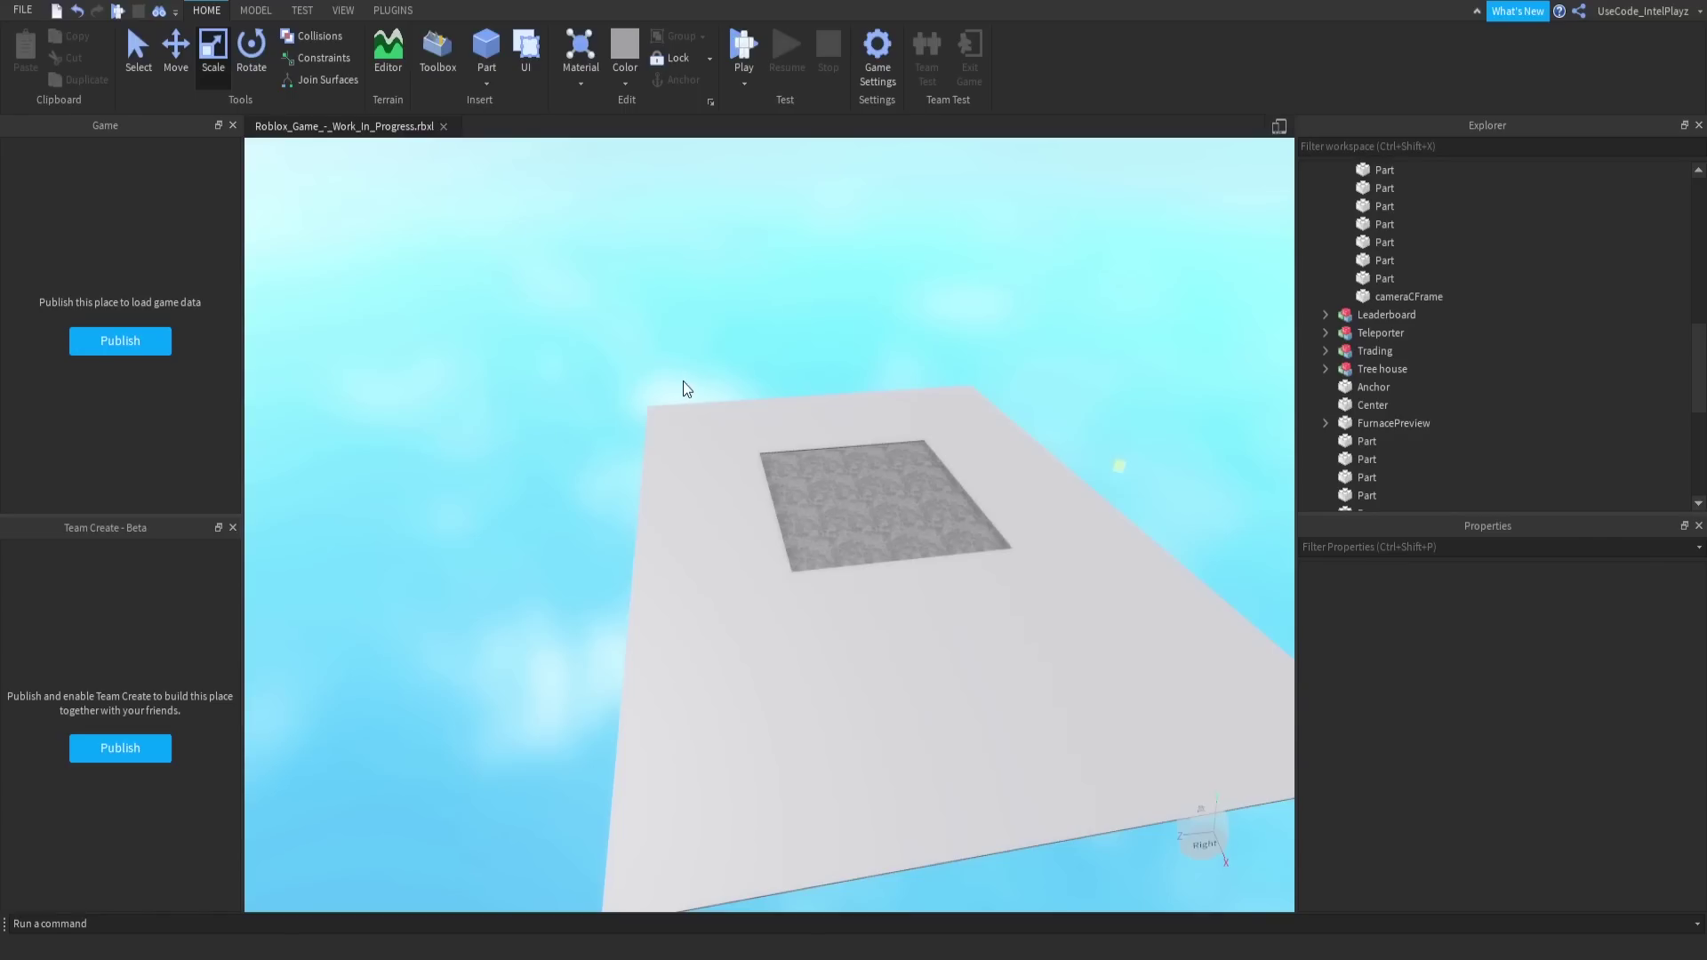
# Examine the plain parts surrounding the Regen floor copy and compare them with the original island.
pyautogui.moveTo(694, 380); pyautogui.dragTo(695, 381, button='right')
pyautogui.press('w')
pyautogui.press('s')
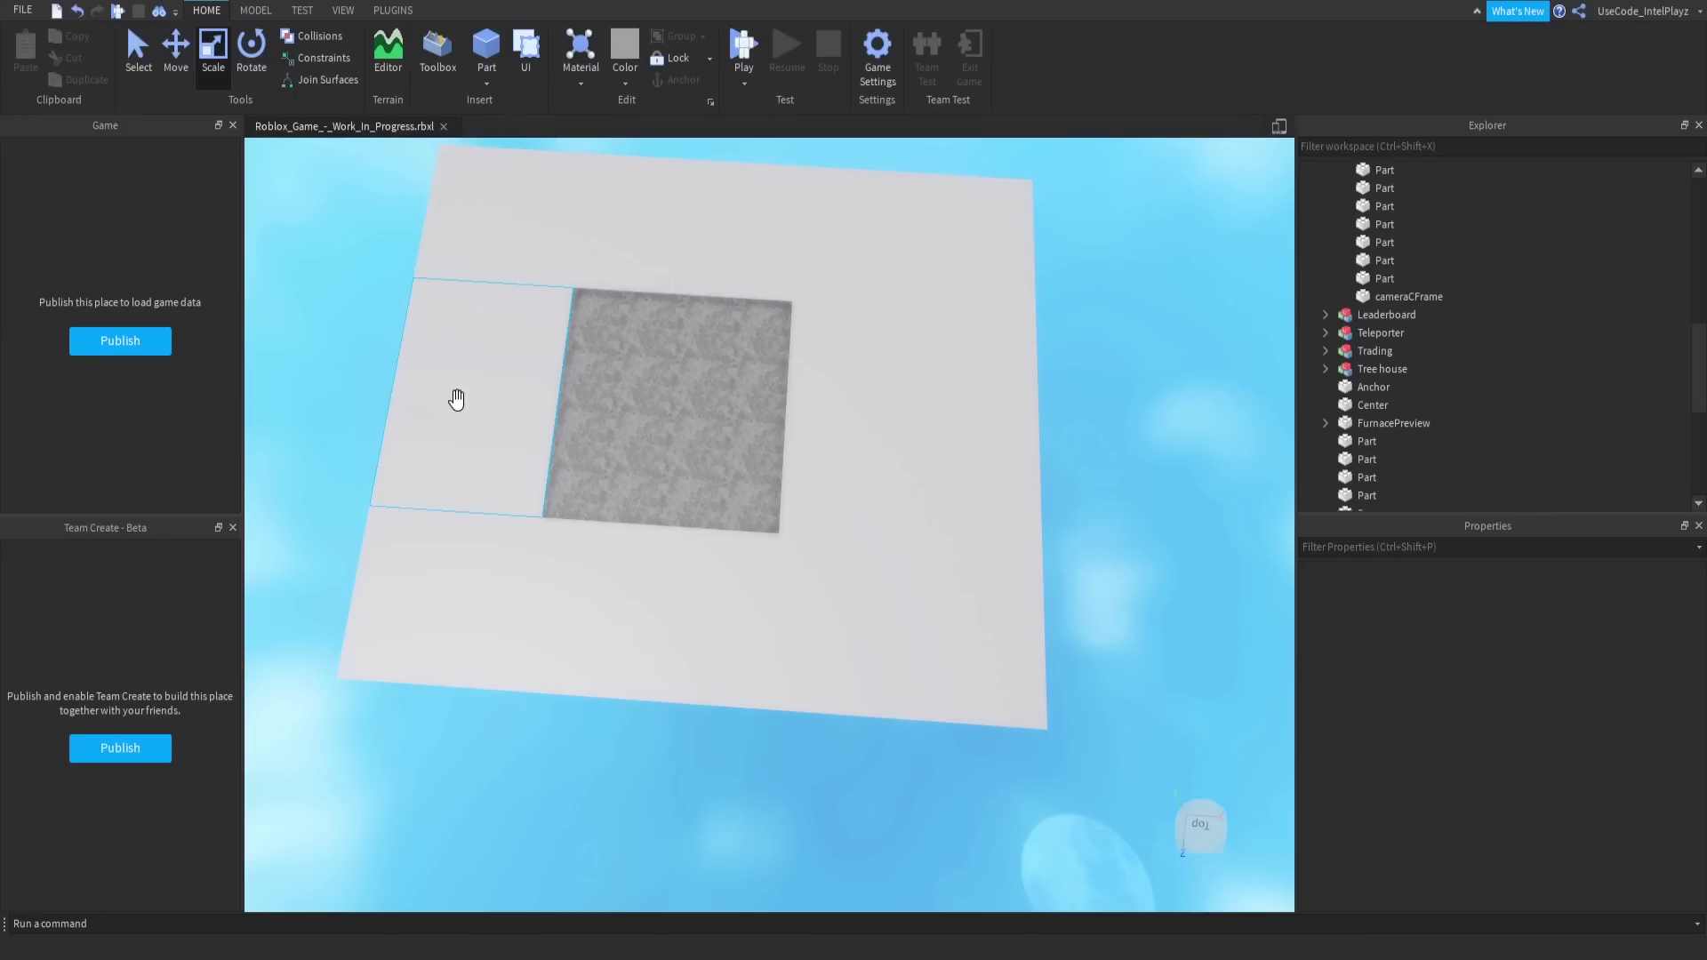
pyautogui.moveTo(915, 484); pyautogui.dragTo(962, 482, button='right')
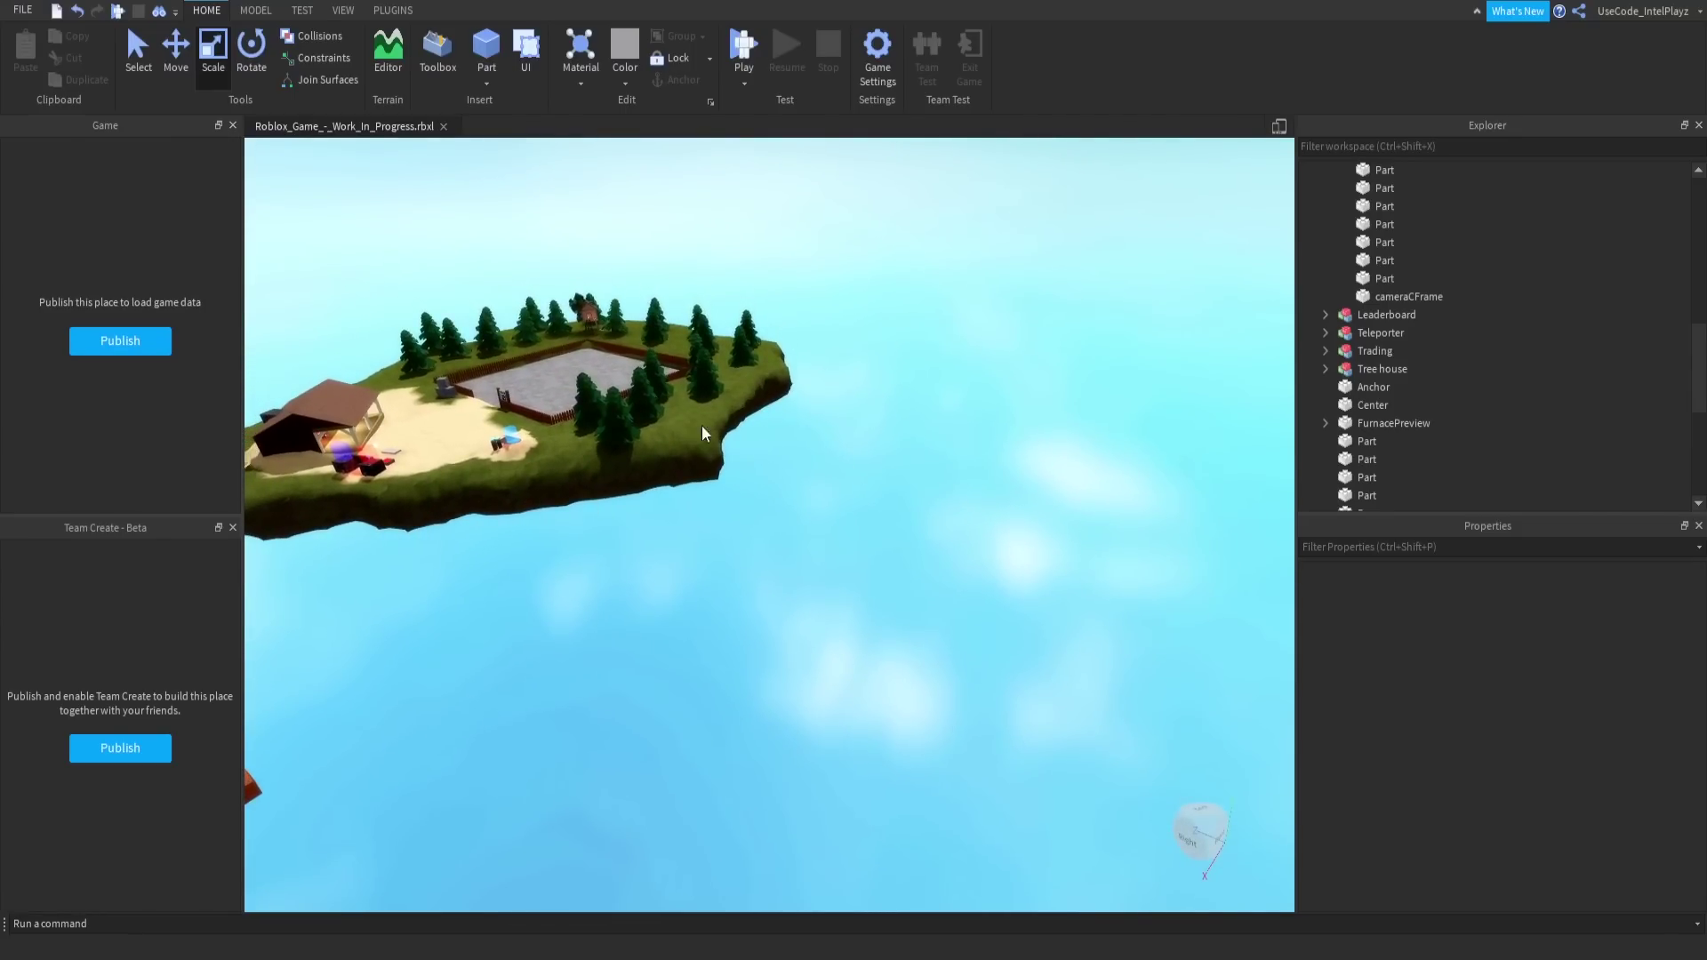
pyautogui.moveTo(708, 457); pyautogui.dragTo(764, 476, button='right')
pyautogui.press('w')
pyautogui.moveTo(764, 473); pyautogui.dragTo(673, 510, button='right')
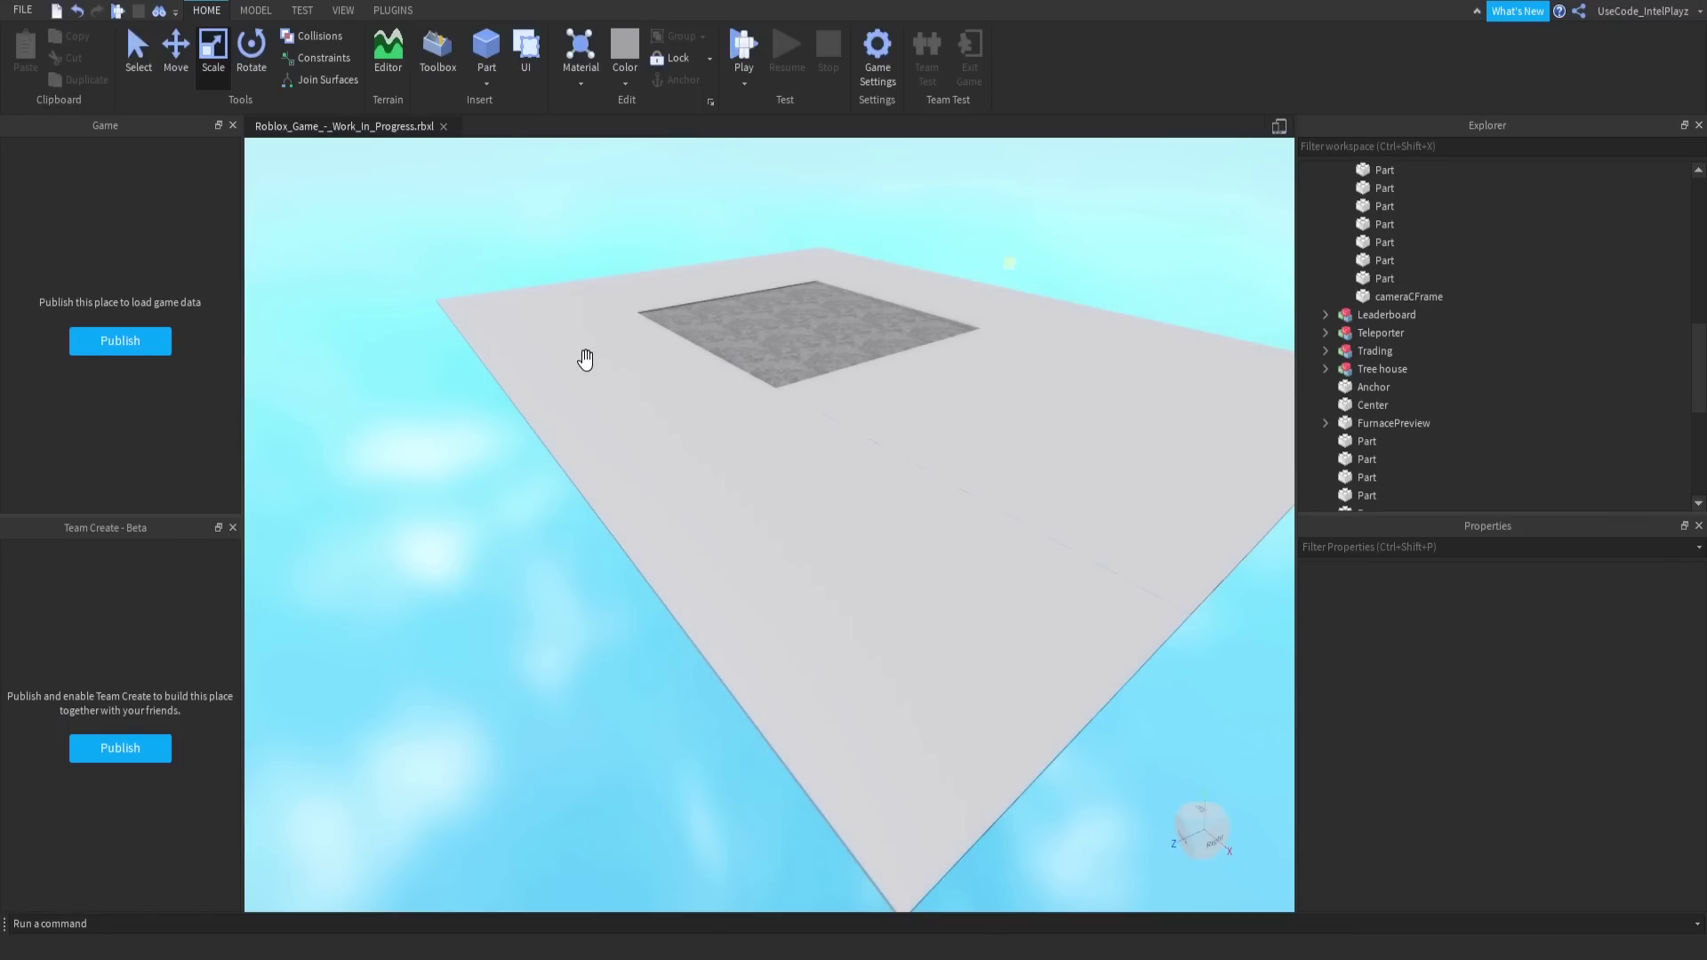
# Select the four parts surrounding the floor copy and extend them downward to a 34-stud height with the F3X Resize tool.
pyautogui.click(585, 360)
pyautogui.click(392, 10)
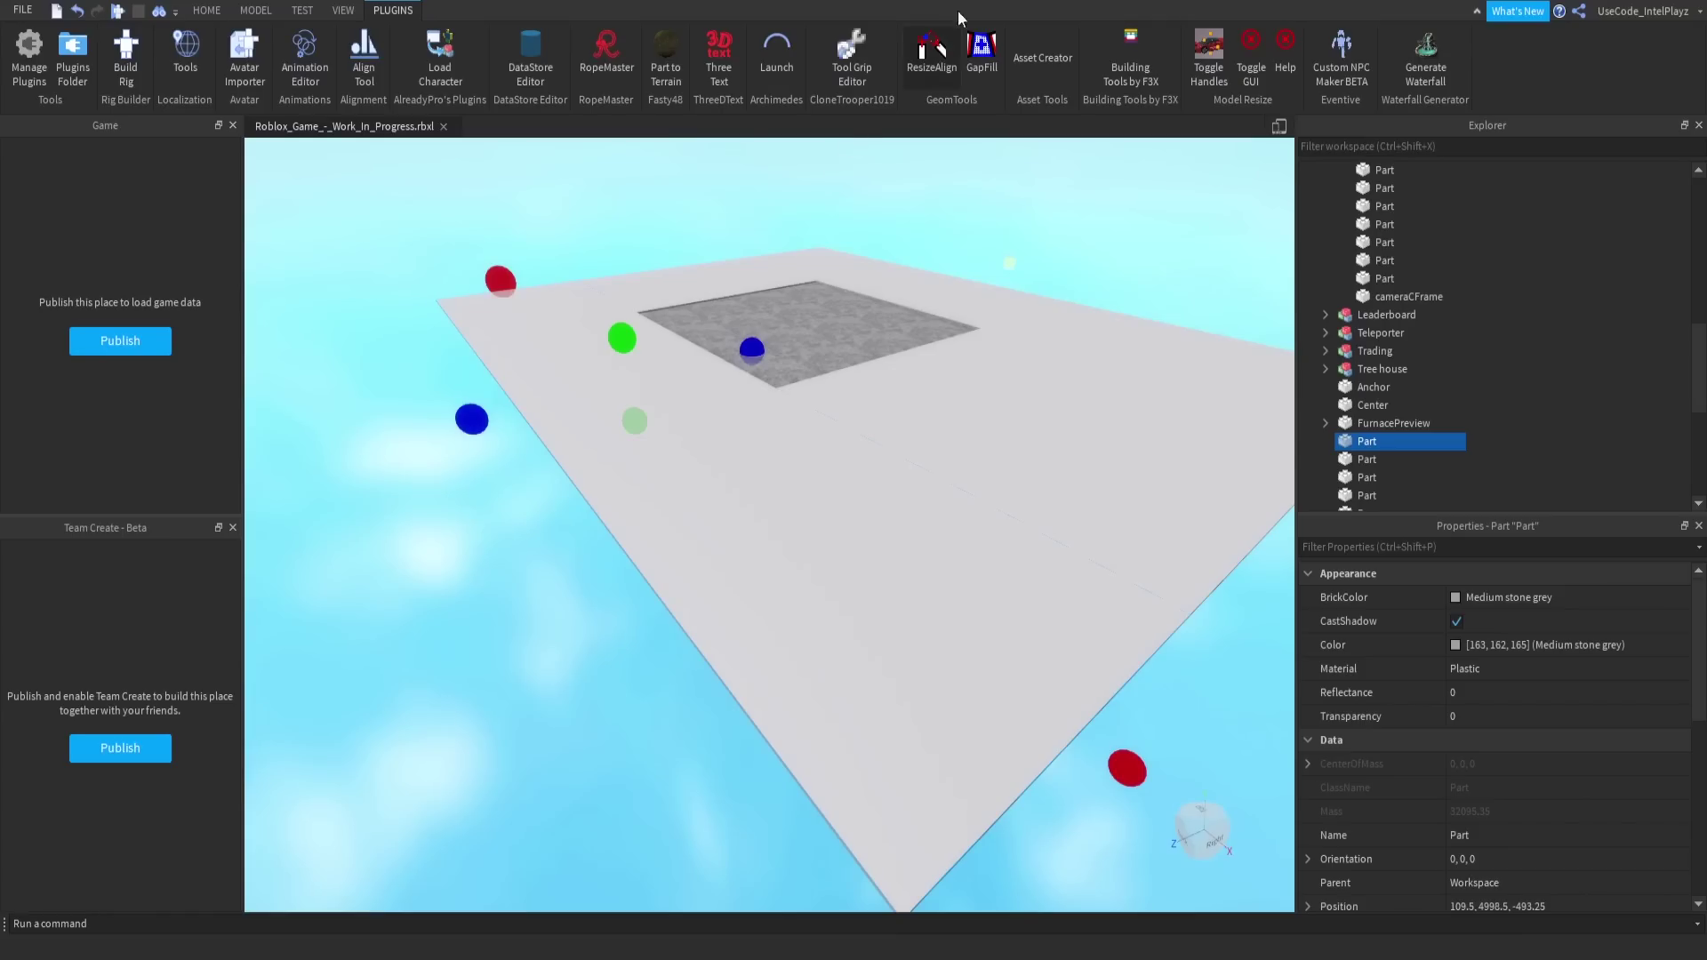
pyautogui.click(1127, 64)
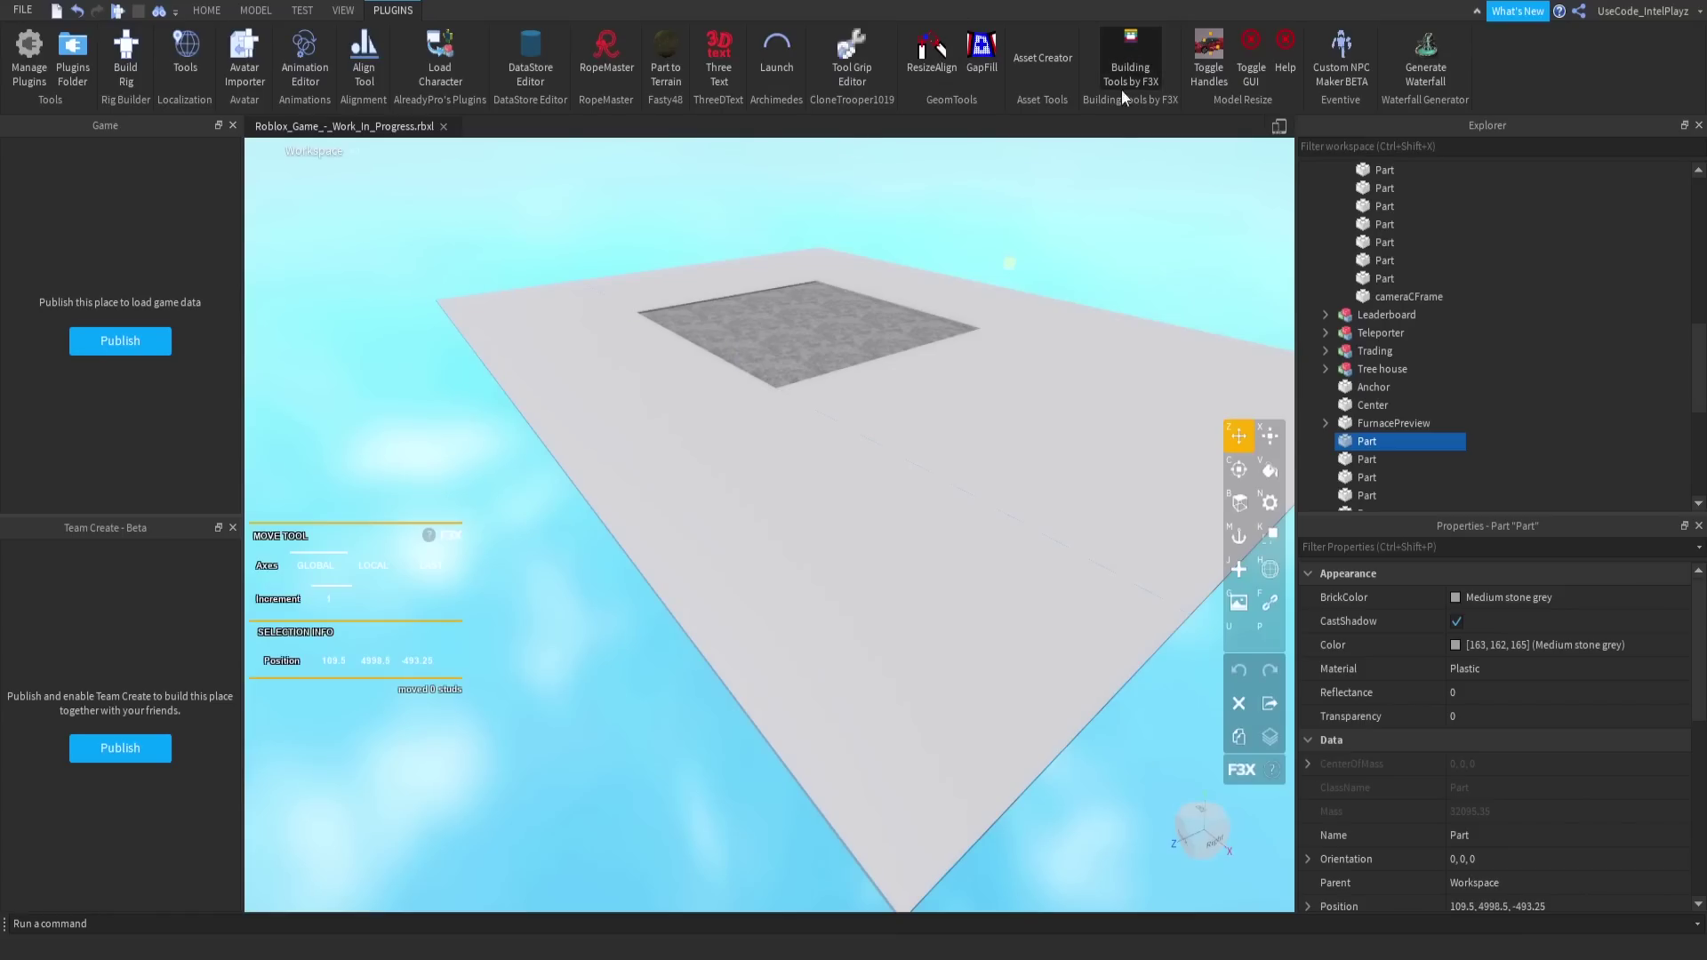
pyautogui.click(1036, 404)
pyautogui.keyDown('shift'); pyautogui.click(1049, 321); pyautogui.keyUp('shift')
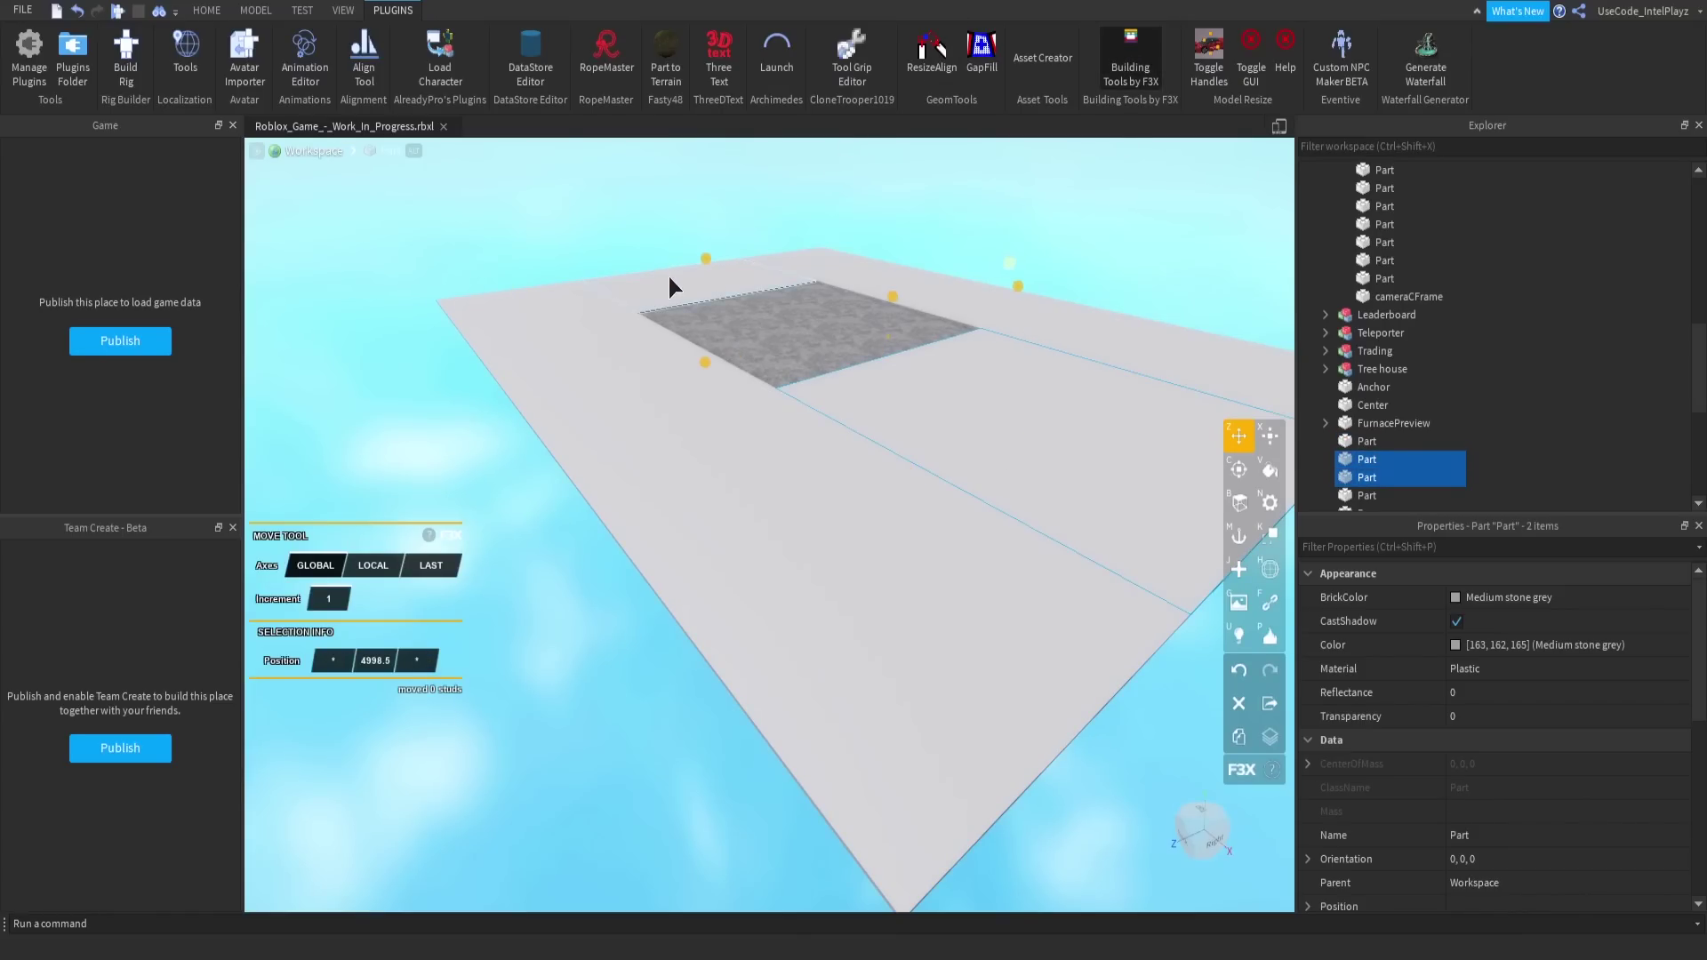
pyautogui.keyDown('shift'); pyautogui.click(669, 274); pyautogui.keyUp('shift')
pyautogui.keyDown('shift'); pyautogui.click(601, 367); pyautogui.keyUp('shift')
pyautogui.click(1268, 436)
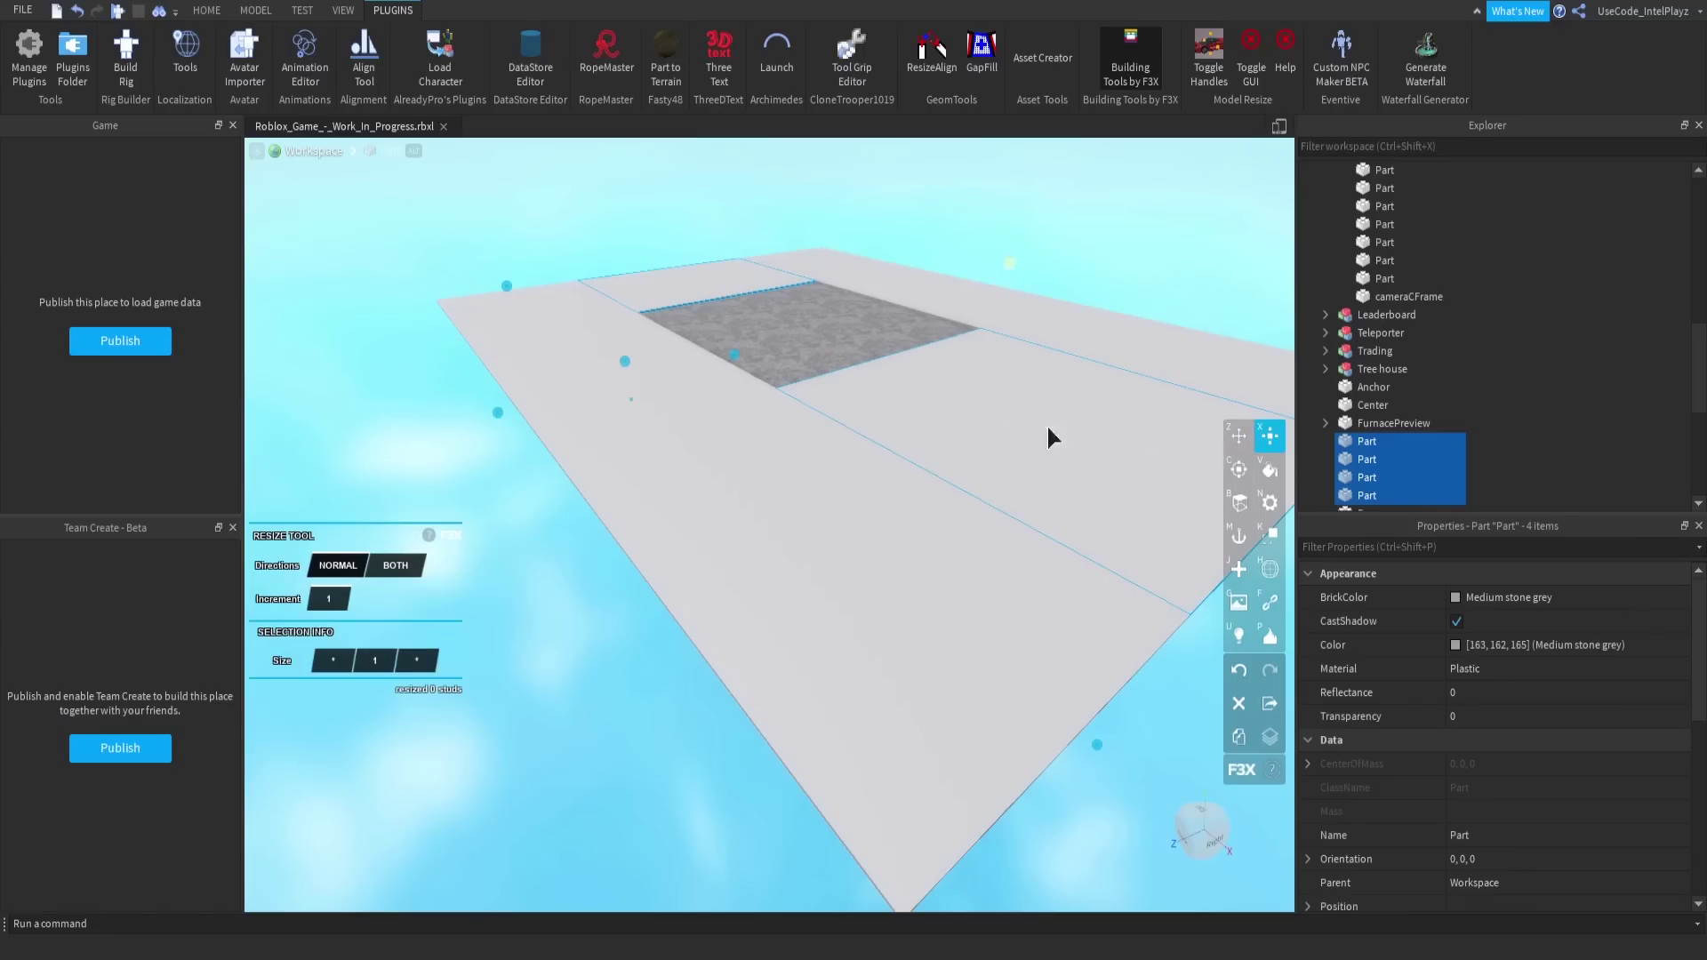
pyautogui.moveTo(631, 400); pyautogui.dragTo(625, 471)
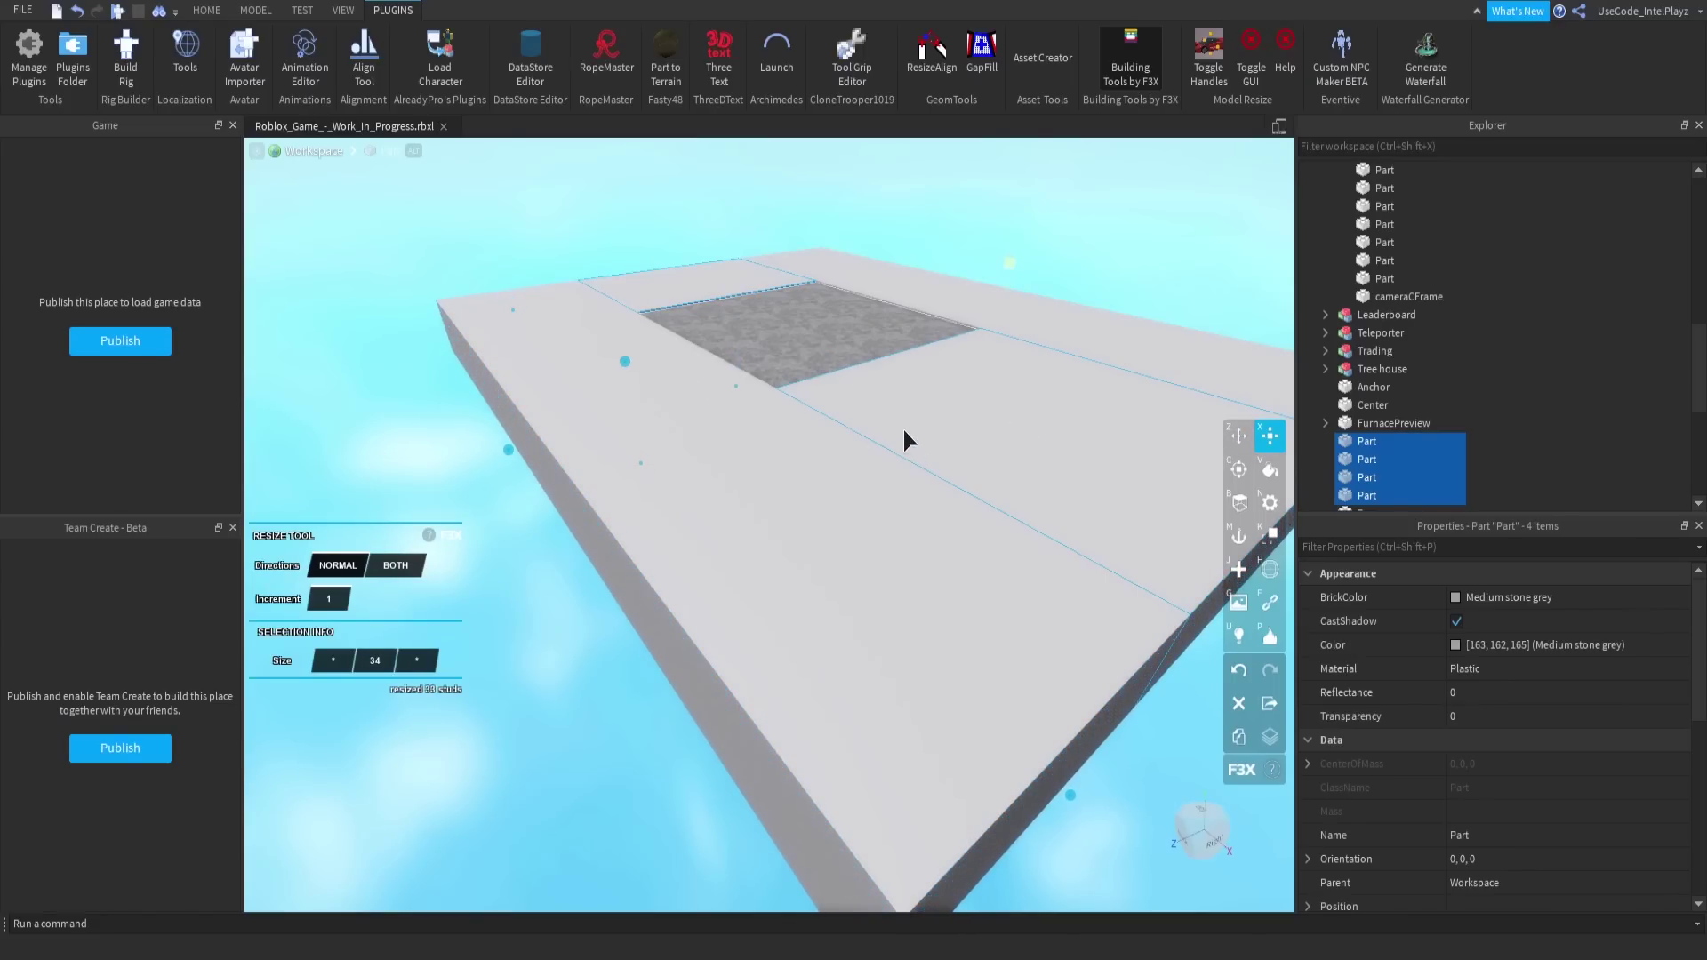
# Extend the four surrounding parts further downward to a 46-stud height, check their underside, and close the F3X building tools.
pyautogui.scroll(-10, 802, 464)
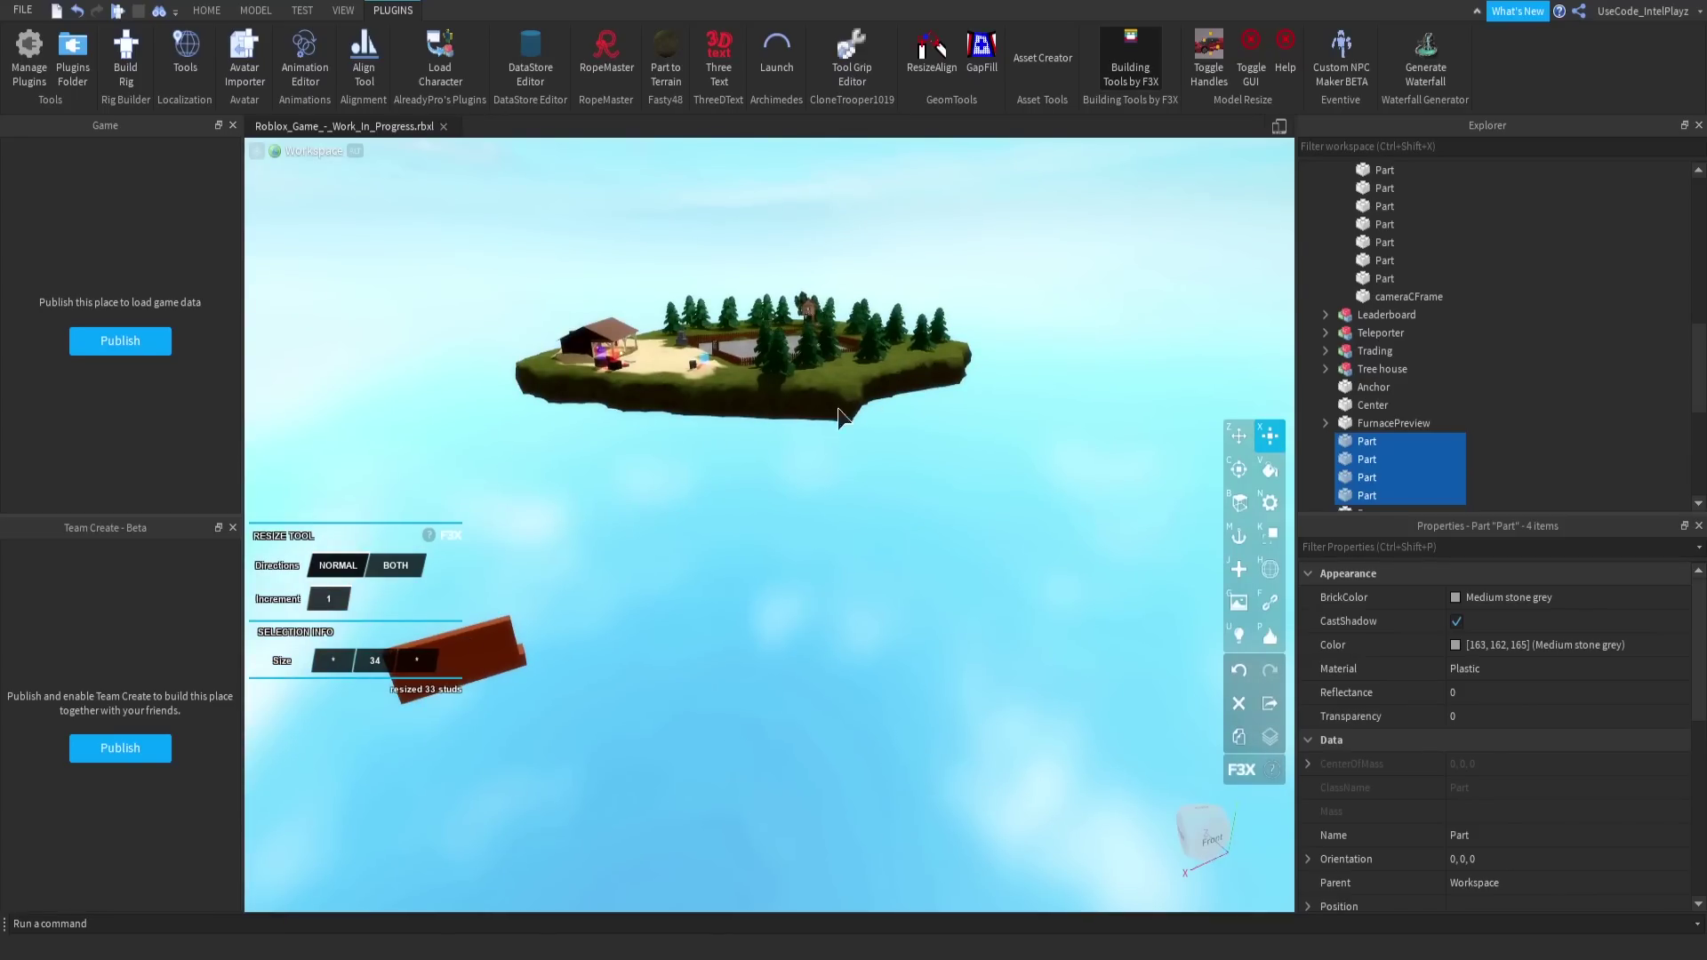
pyautogui.moveTo(820, 415); pyautogui.dragTo(726, 415, button='right')
pyautogui.moveTo(632, 481); pyautogui.dragTo(627, 498)
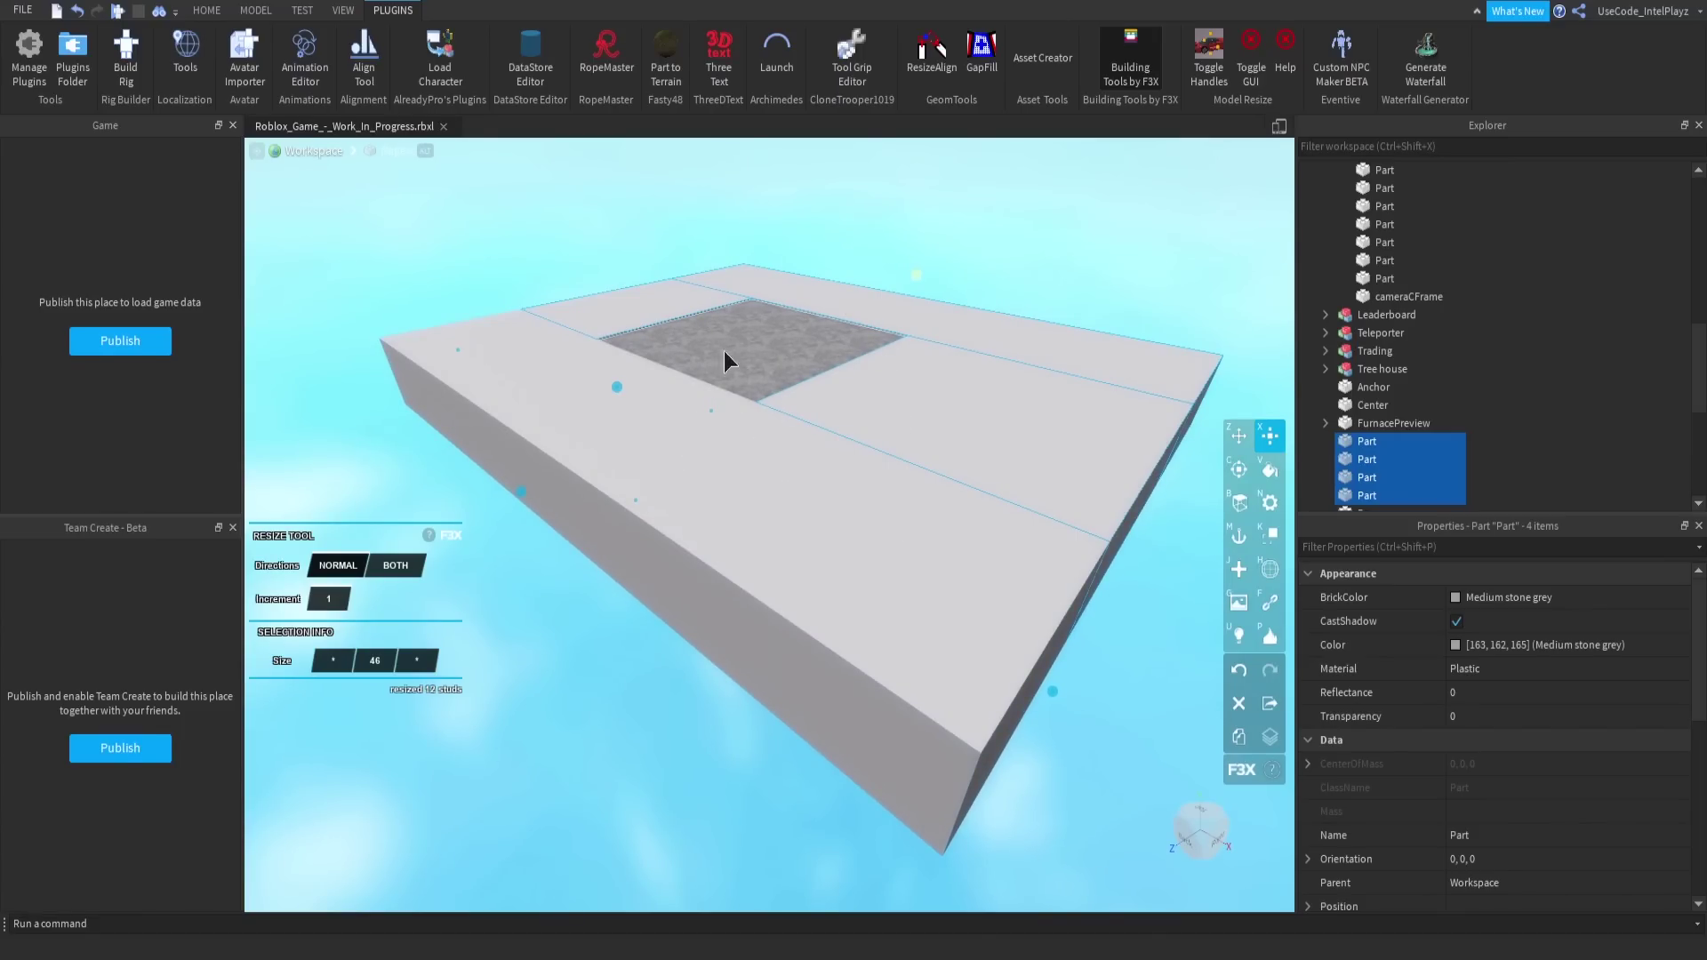
pyautogui.press('w')
pyautogui.moveTo(721, 383); pyautogui.dragTo(721, 384, button='right')
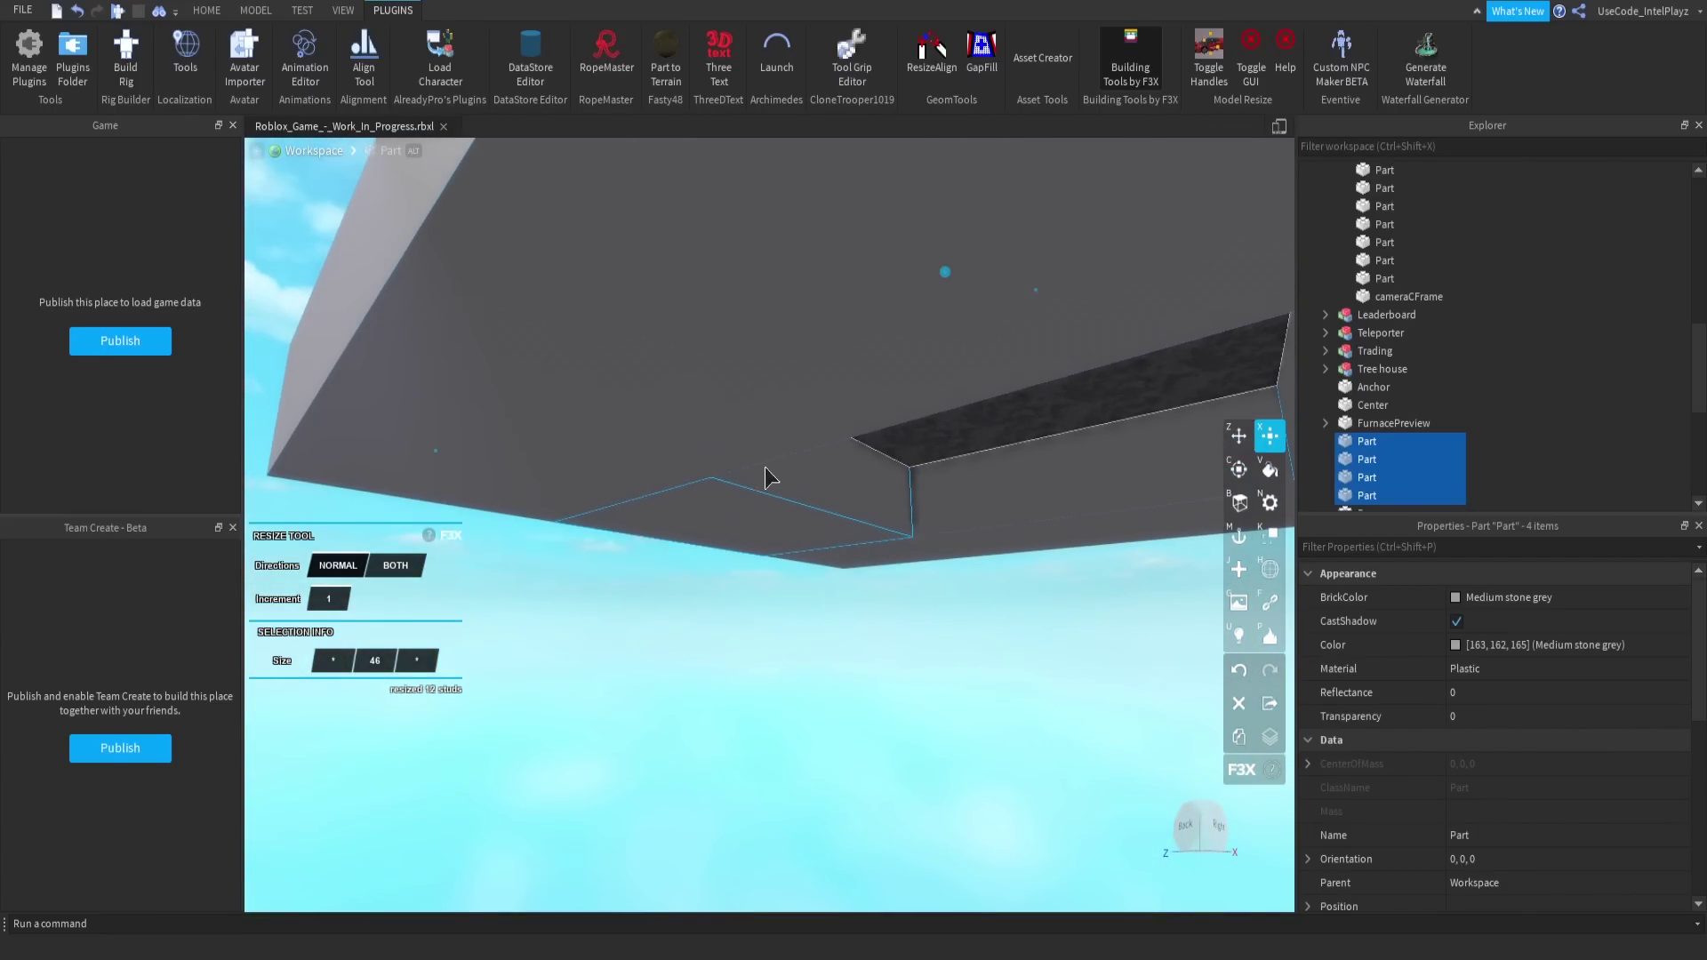
pyautogui.press('e')
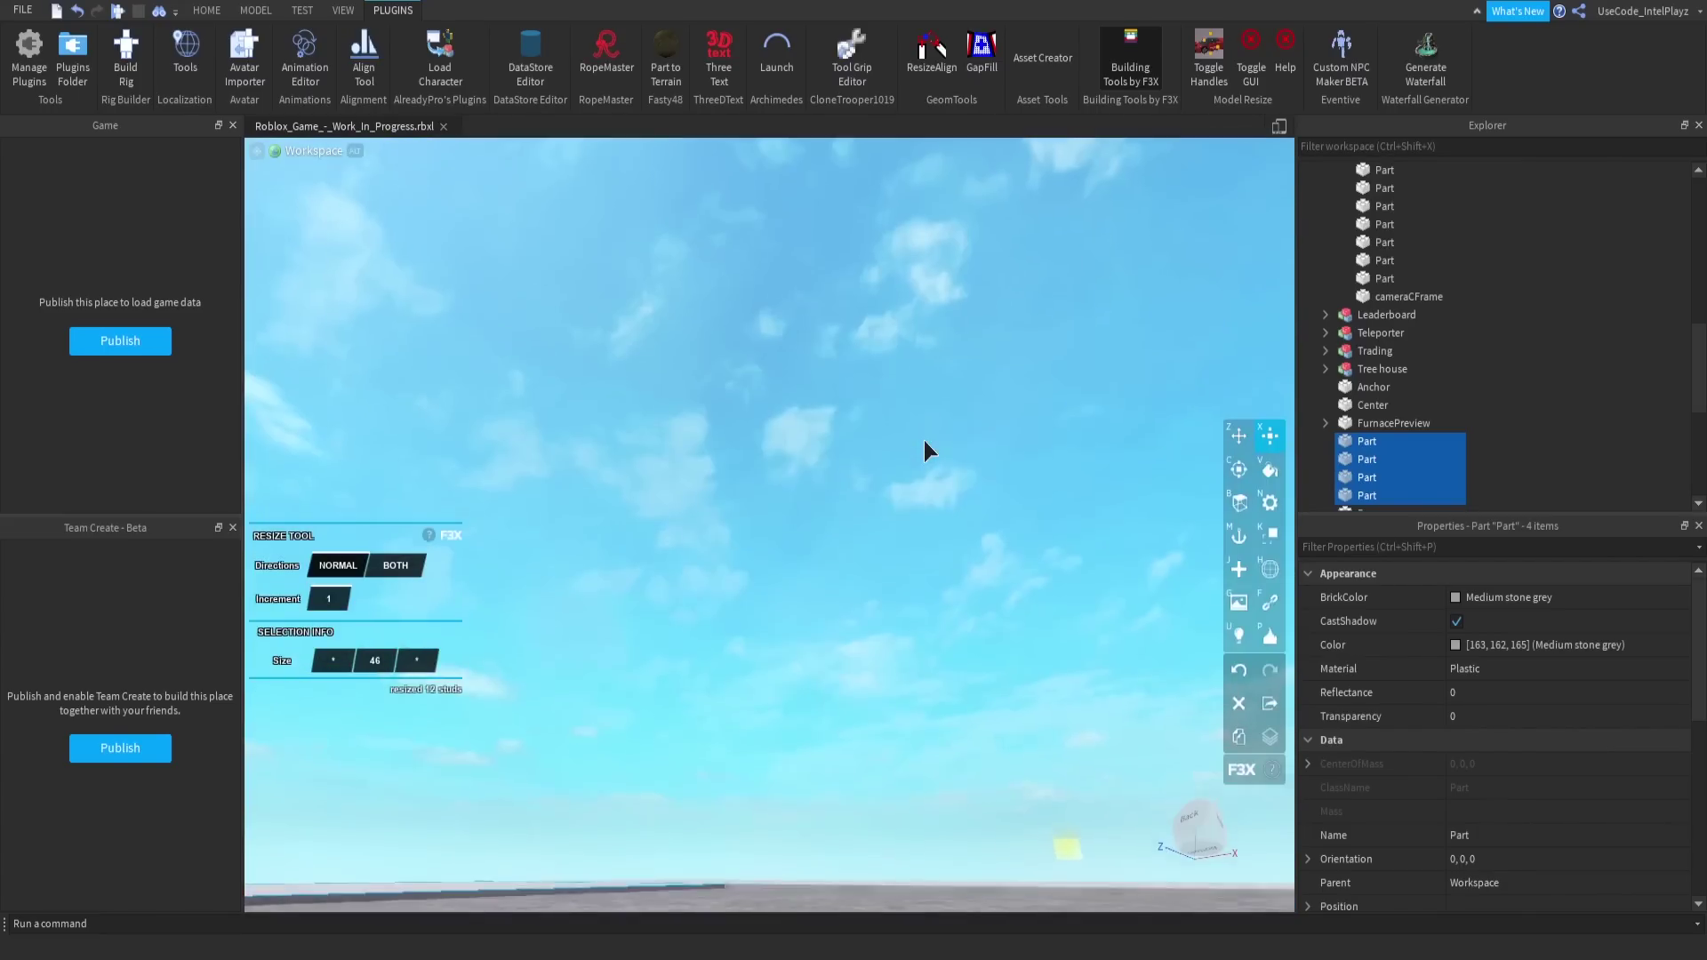
pyautogui.press('e')
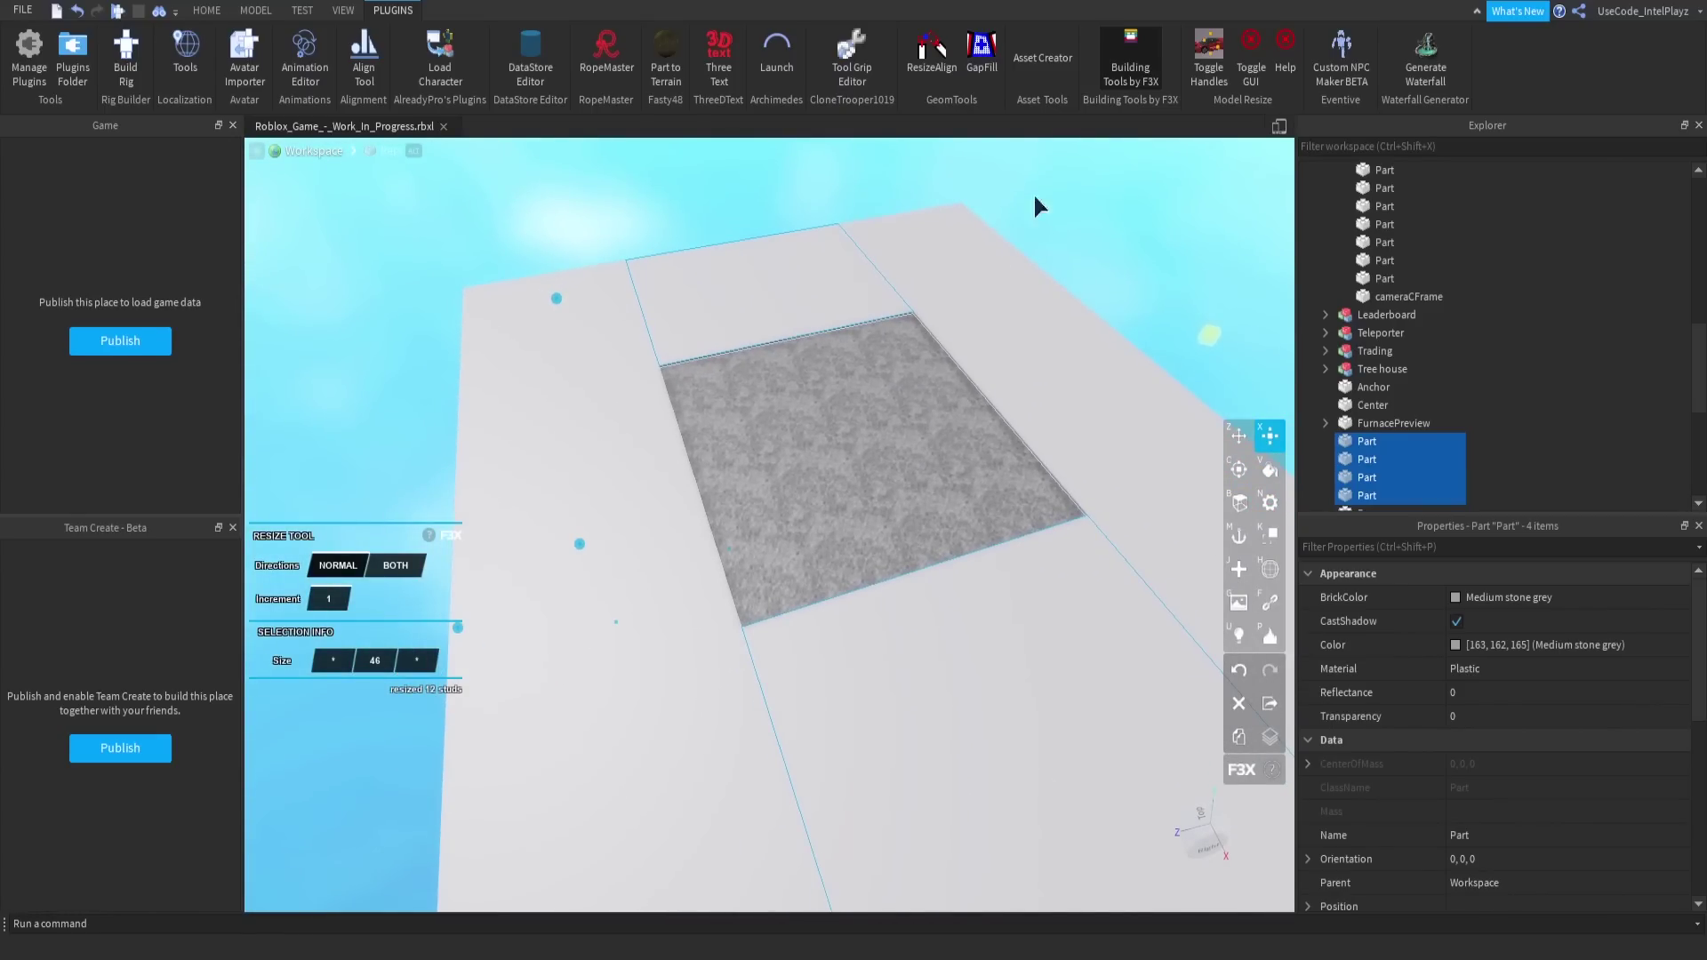
pyautogui.click(1134, 55)
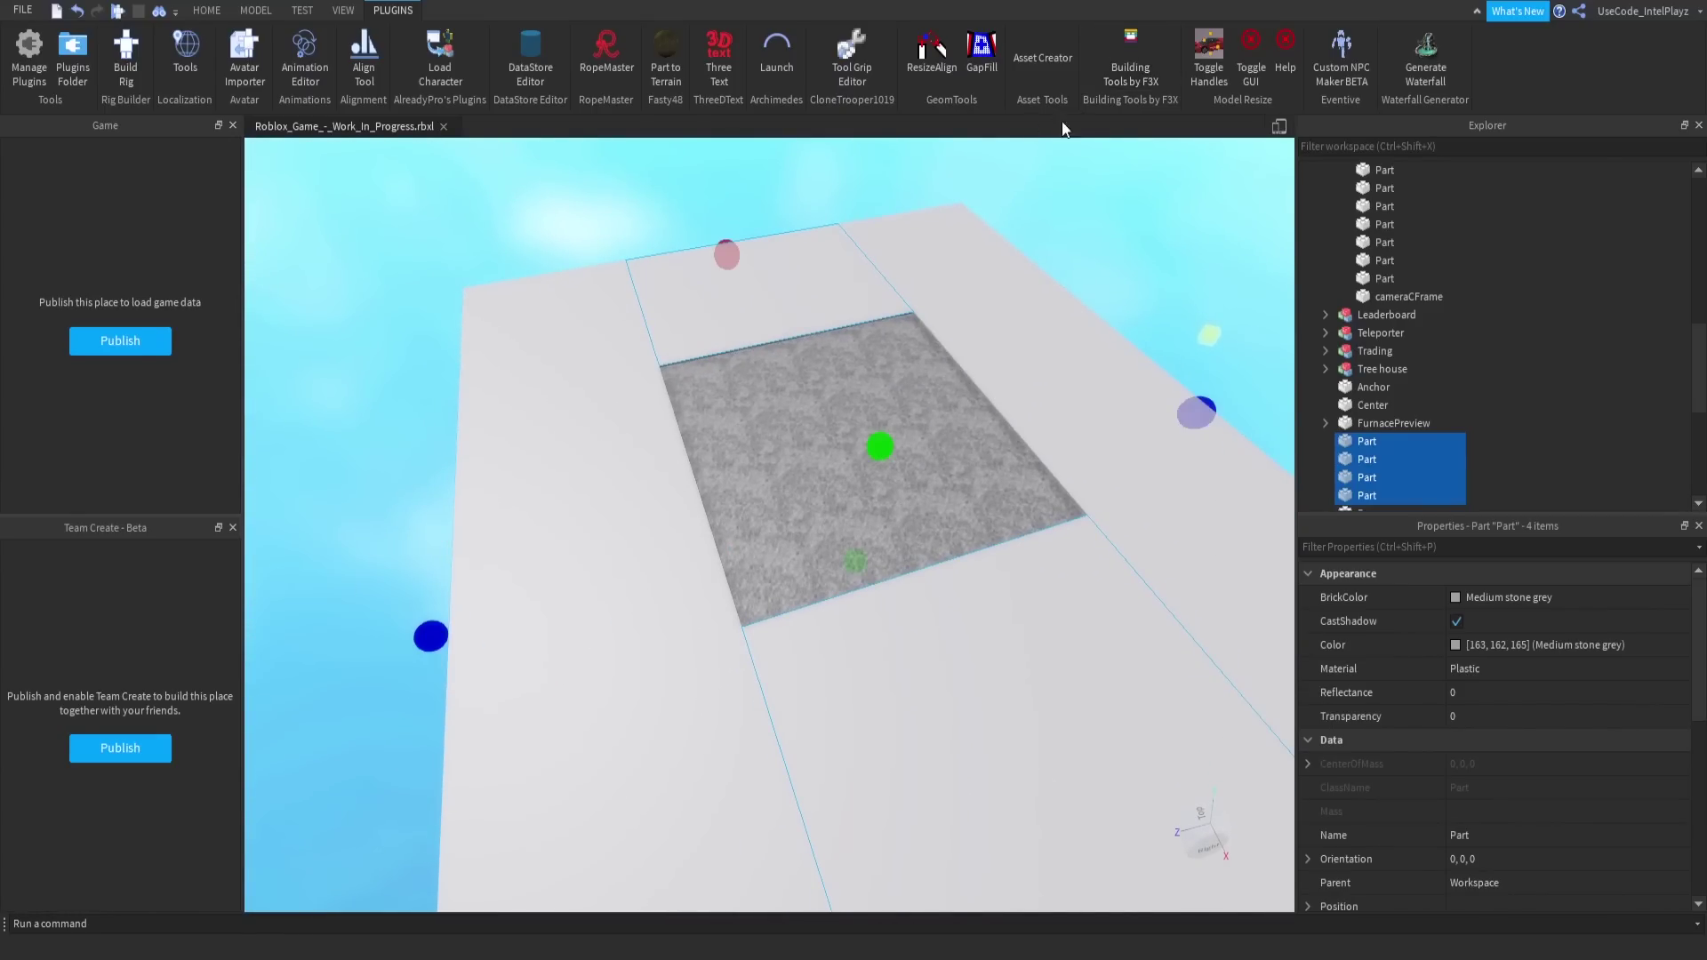
pyautogui.click(679, 228)
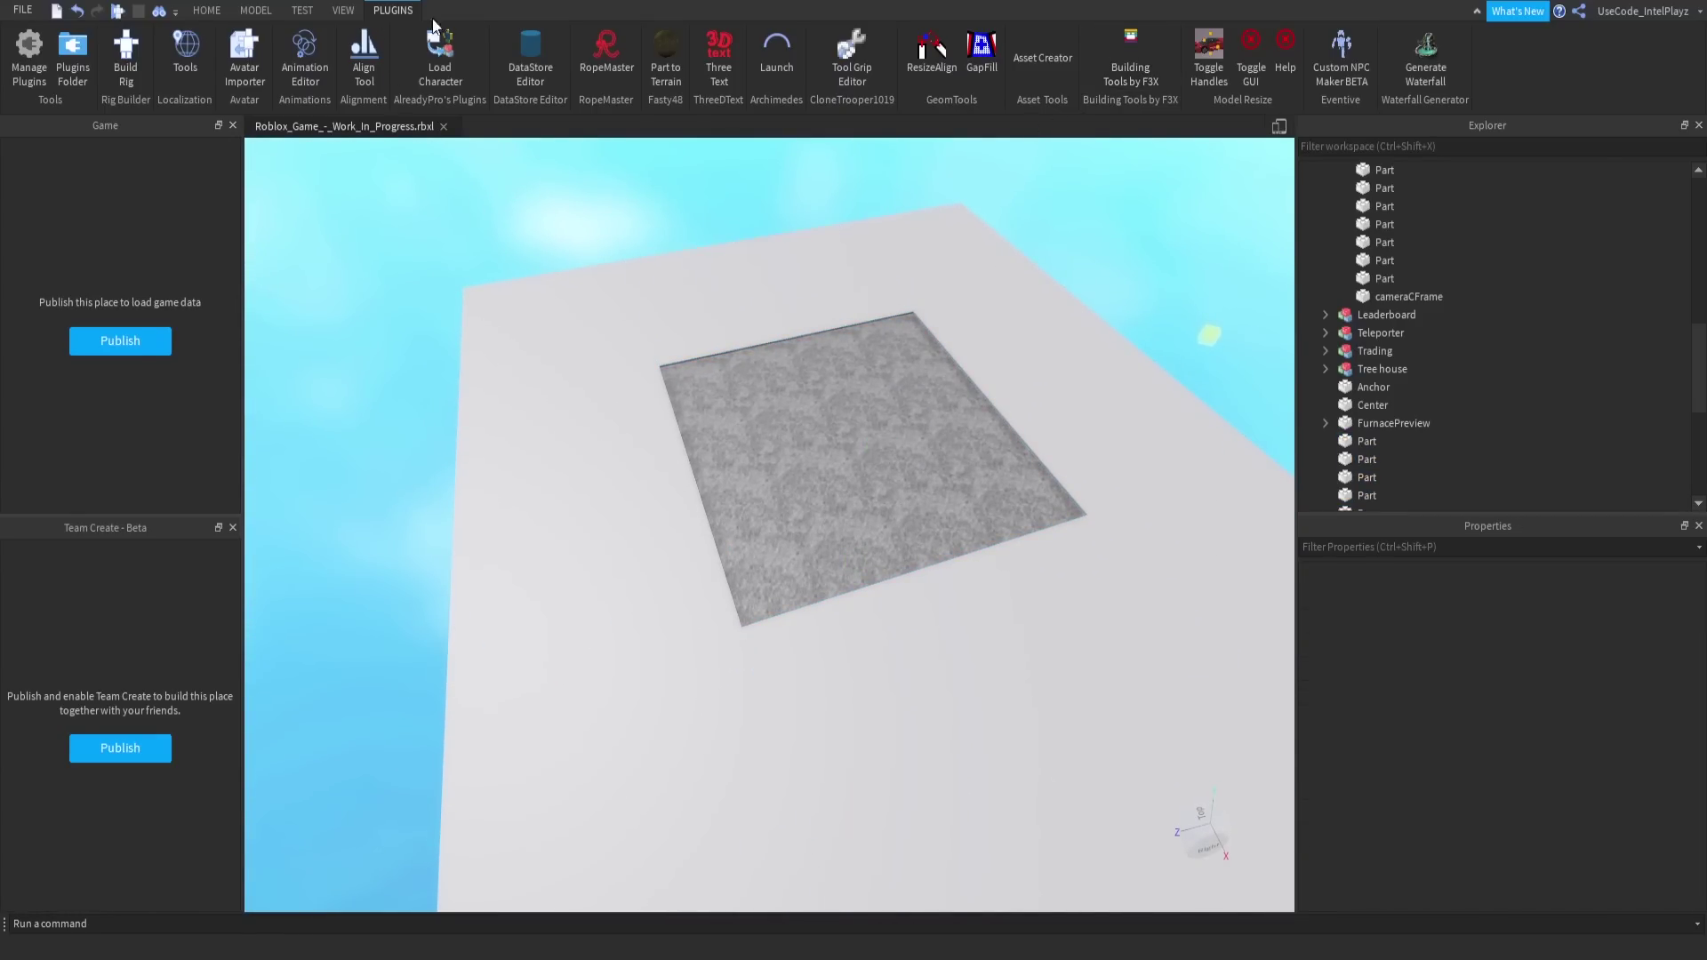
# Convert the four parts around the floor copy to grass terrain with the Part to Terrain plugin.
pyautogui.click(672, 42)
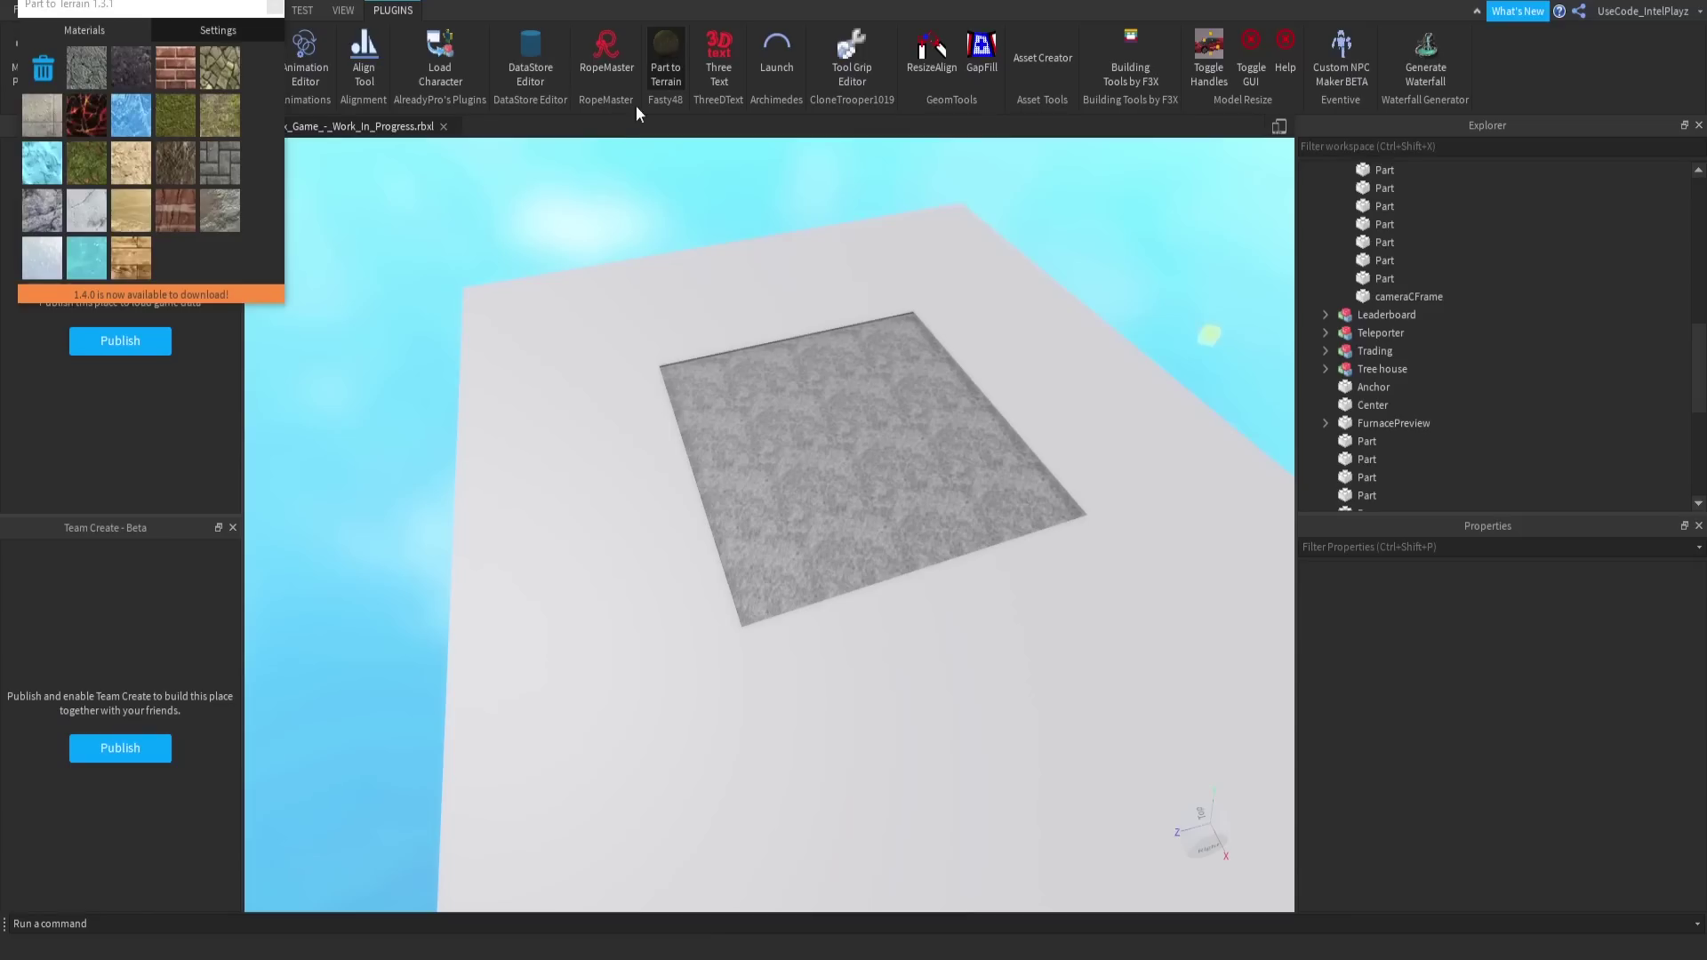
pyautogui.click(174, 116)
pyautogui.click(569, 391)
pyautogui.click(717, 297)
pyautogui.click(937, 265)
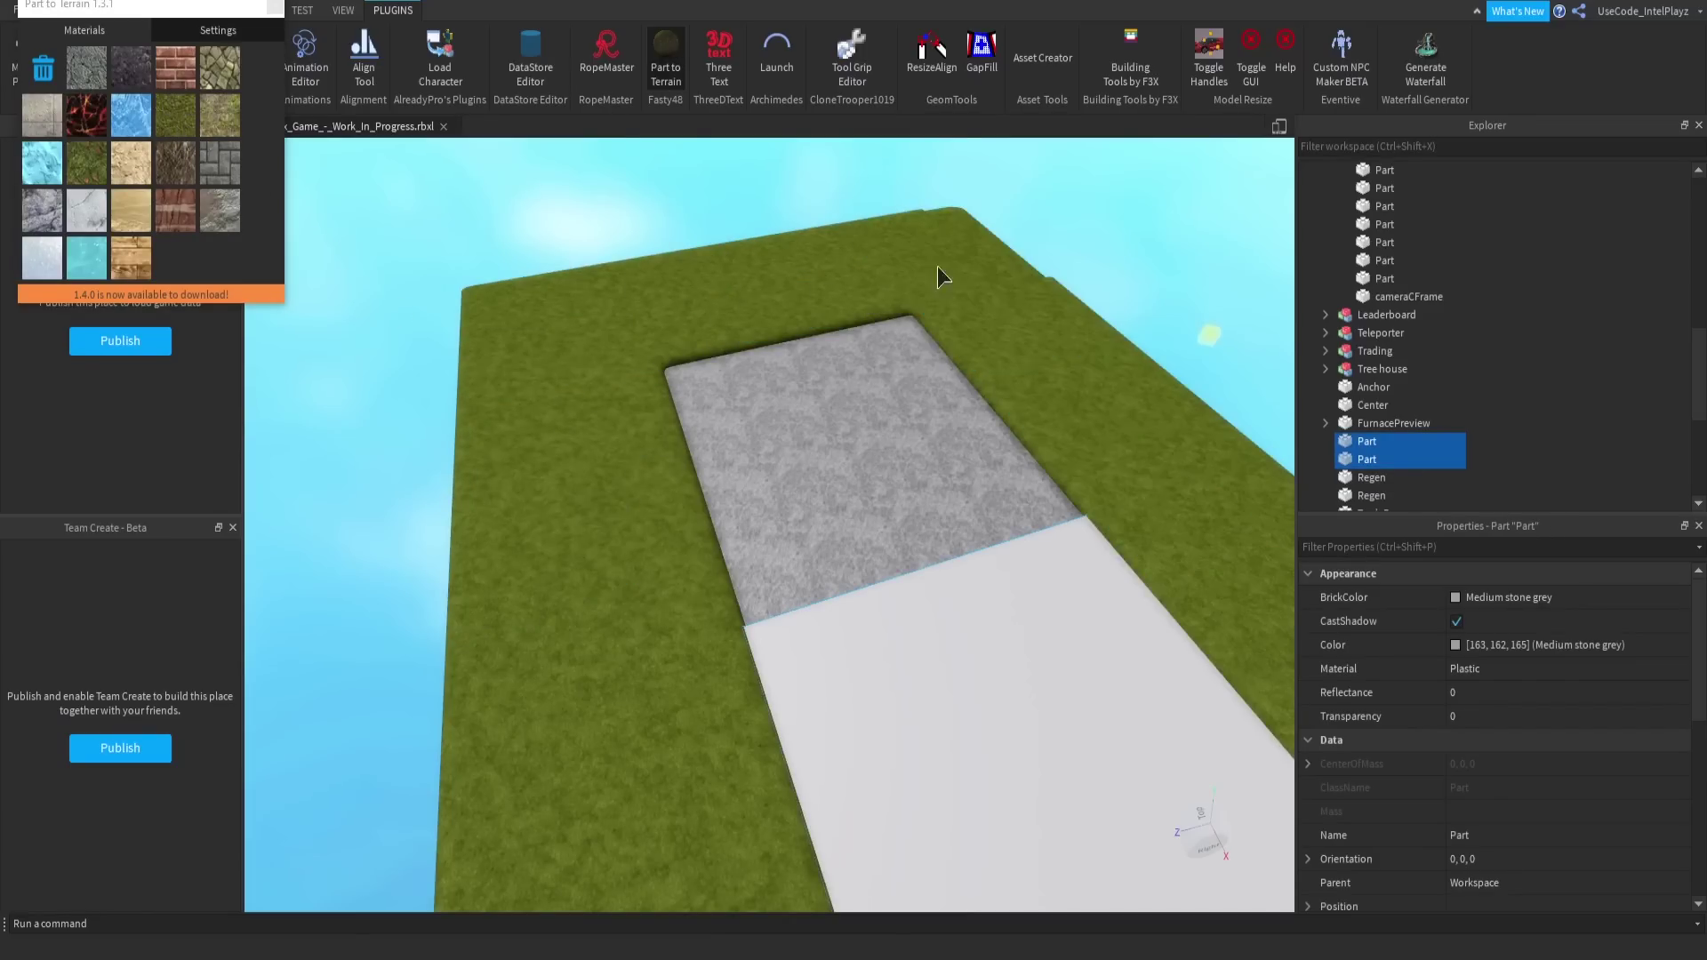
pyautogui.click(1000, 701)
# Examine the edge and underside of the original island's terrain.
pyautogui.moveTo(892, 610); pyautogui.dragTo(874, 474, button='right')
pyautogui.press('w')
pyautogui.press('w')
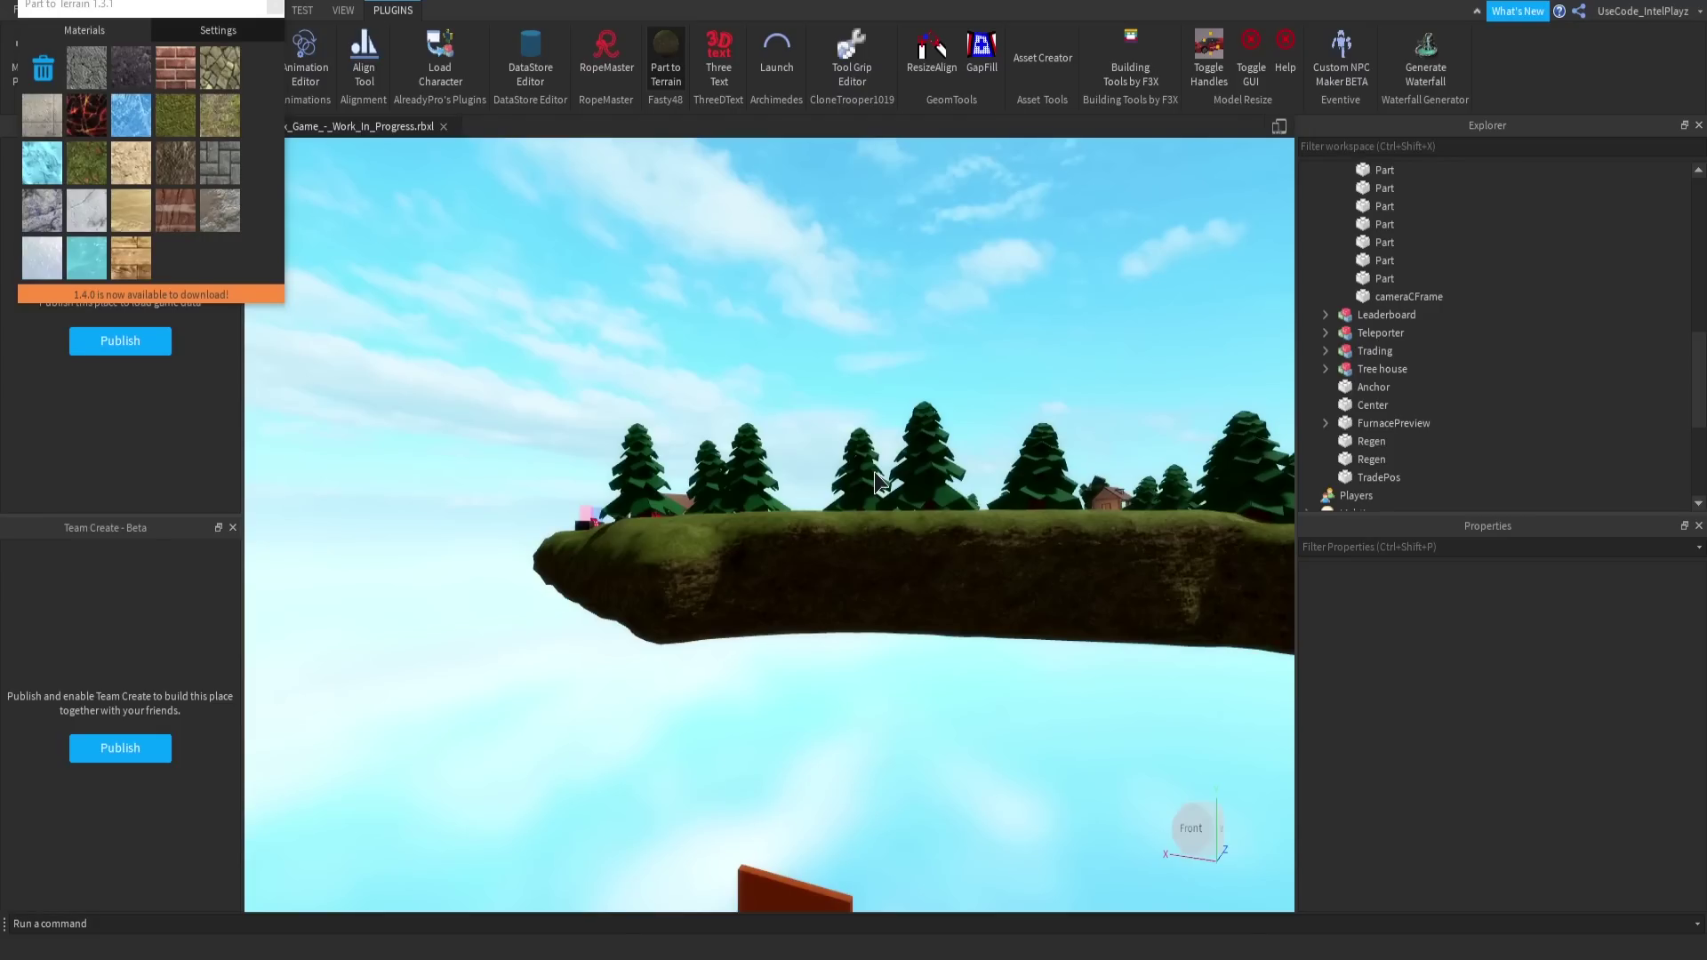
# Close the Part to Terrain plugin and examine the original island's sand area, fenced mine and surrounding grass.
pyautogui.click(275, 8)
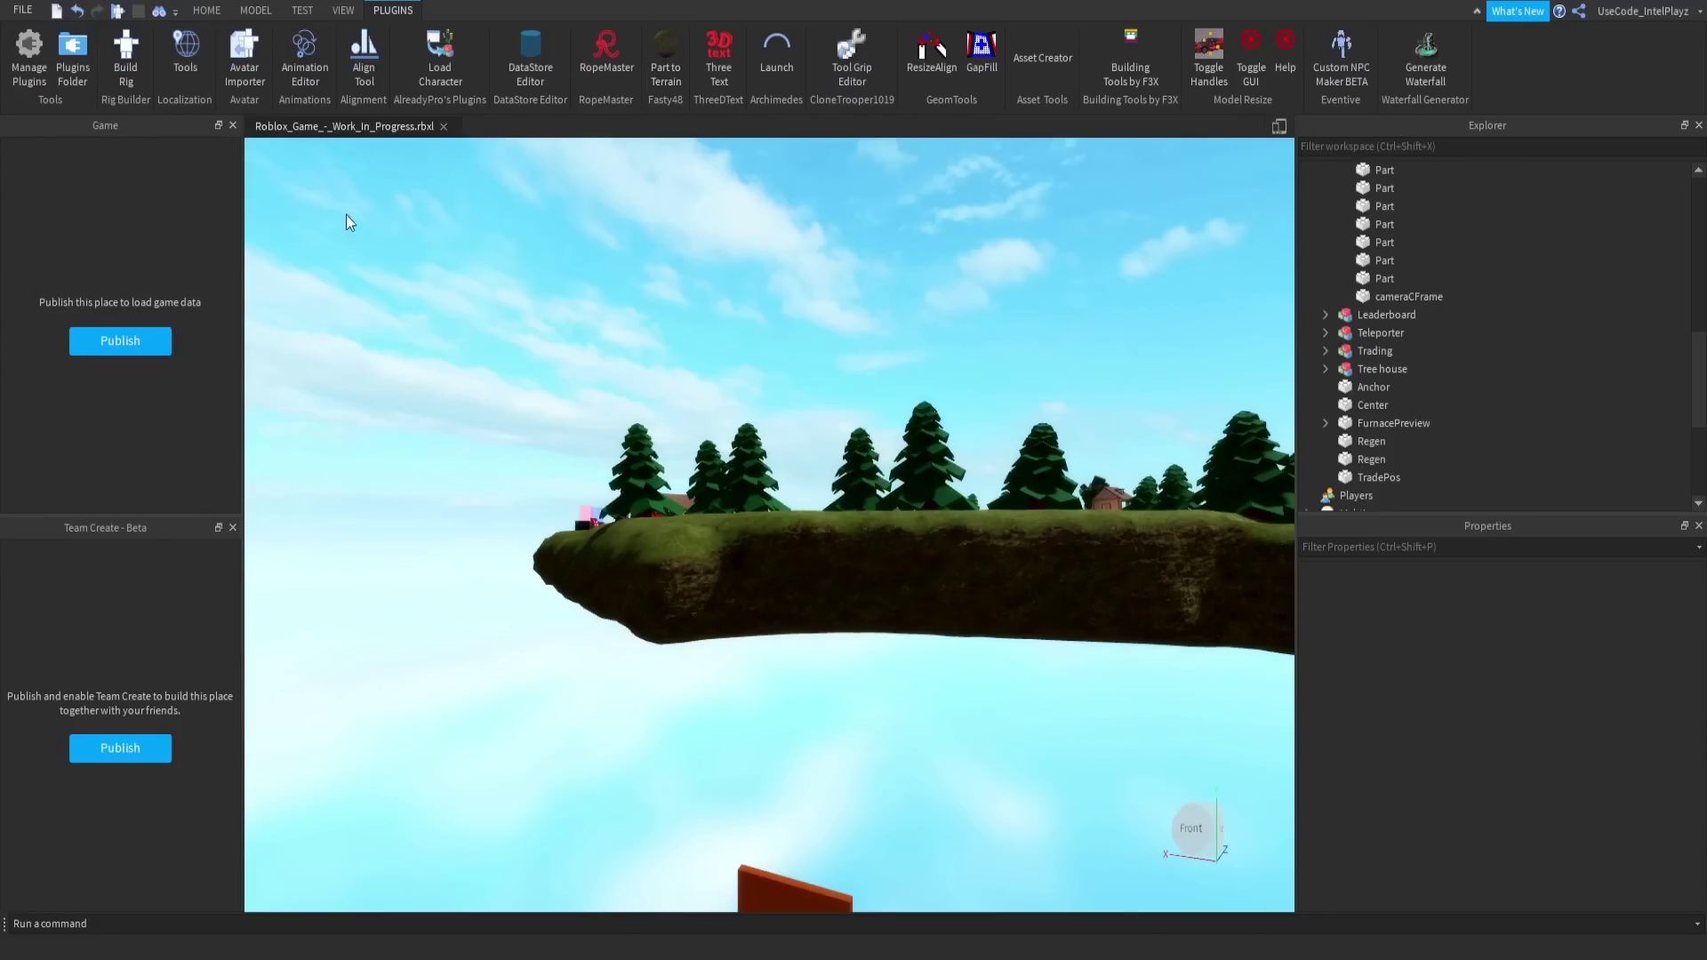
pyautogui.press('w')
pyautogui.moveTo(560, 395); pyautogui.dragTo(559, 396, button='right')
pyautogui.scroll(-5, 558, 394)
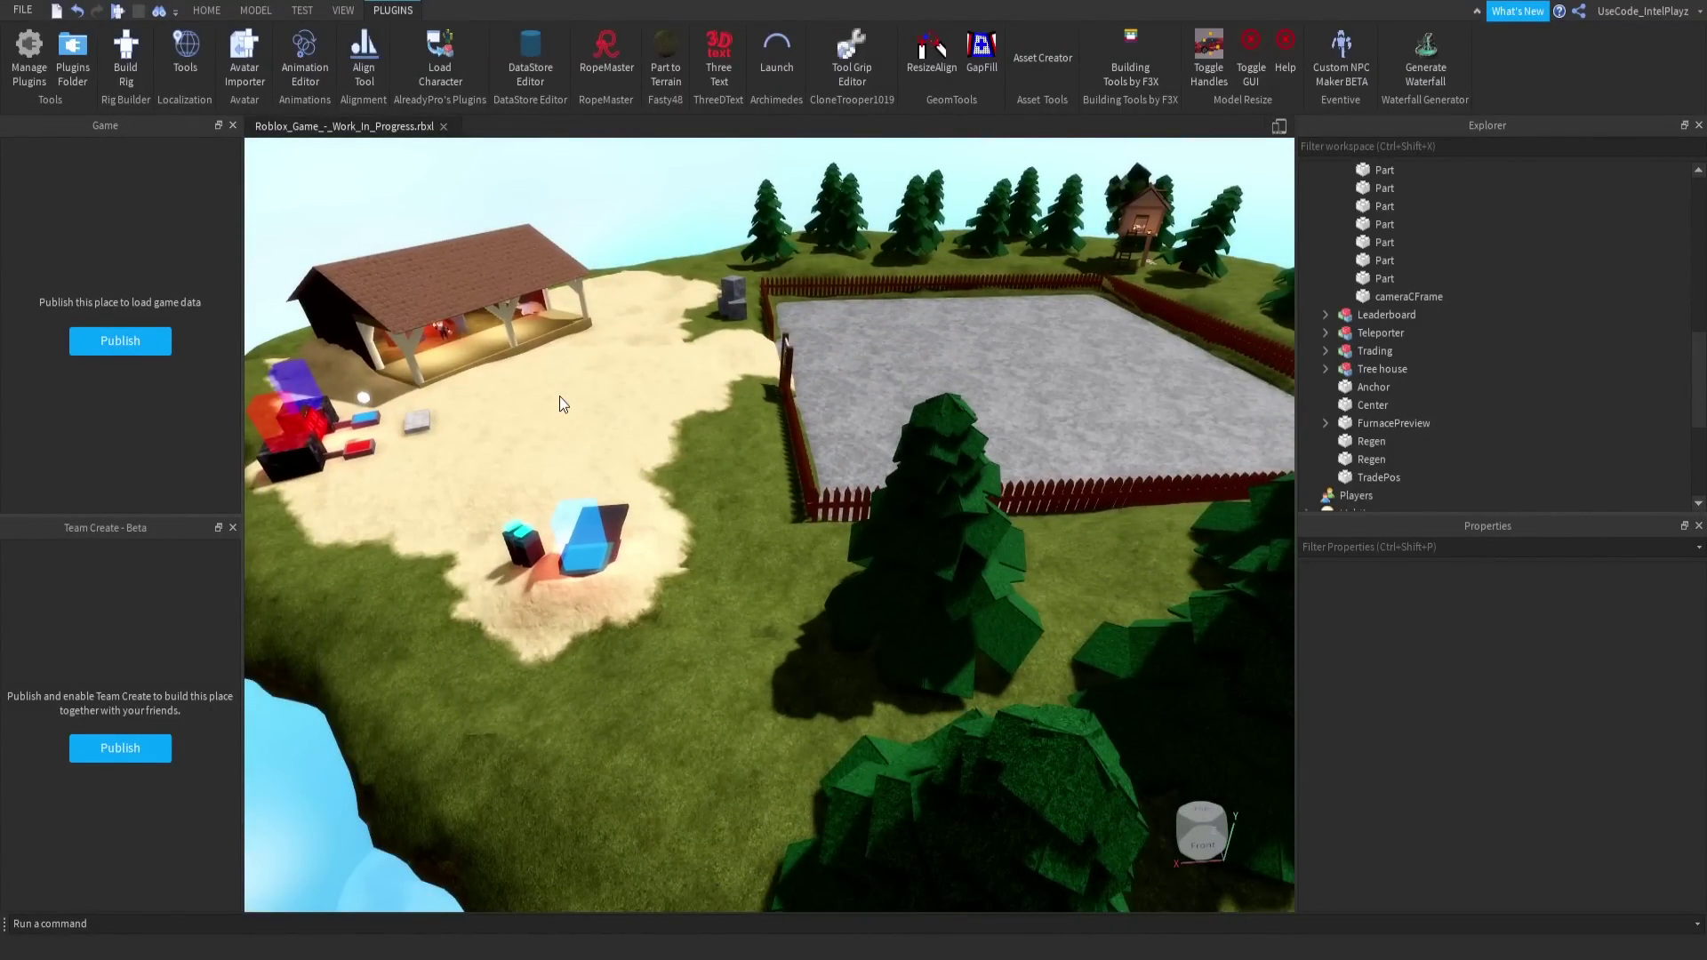
pyautogui.scroll(5, 822, 382)
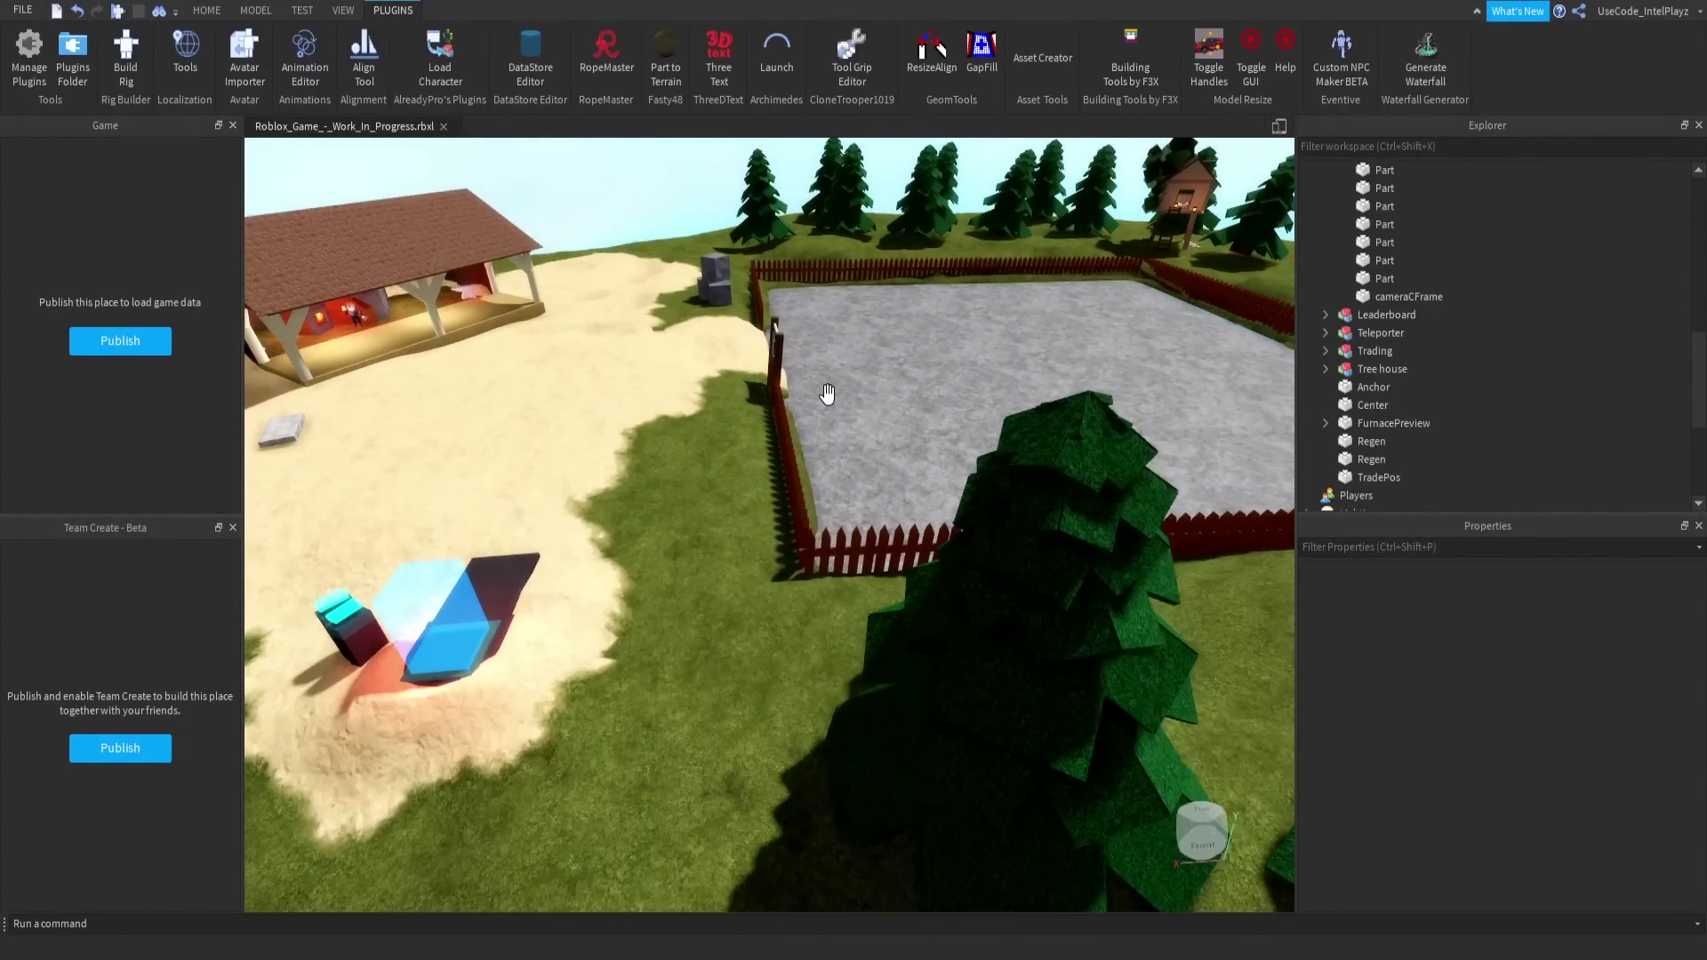
pyautogui.scroll(3, 829, 386)
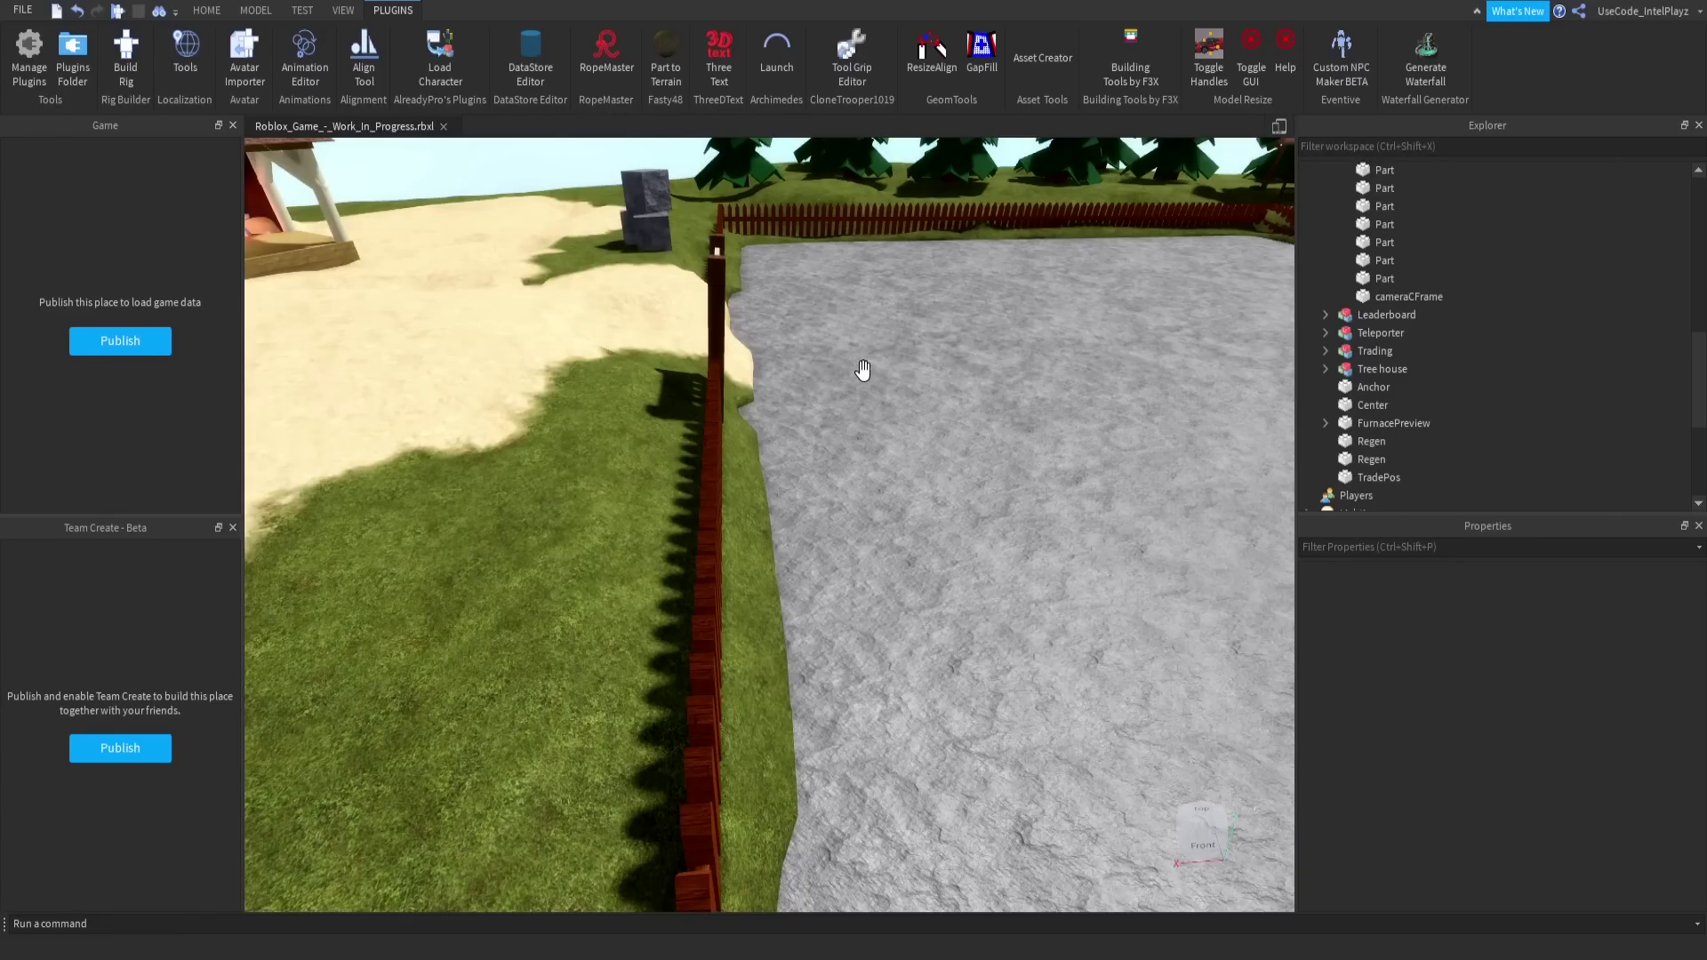
pyautogui.scroll(-8, 862, 382)
pyautogui.scroll(6, 862, 381)
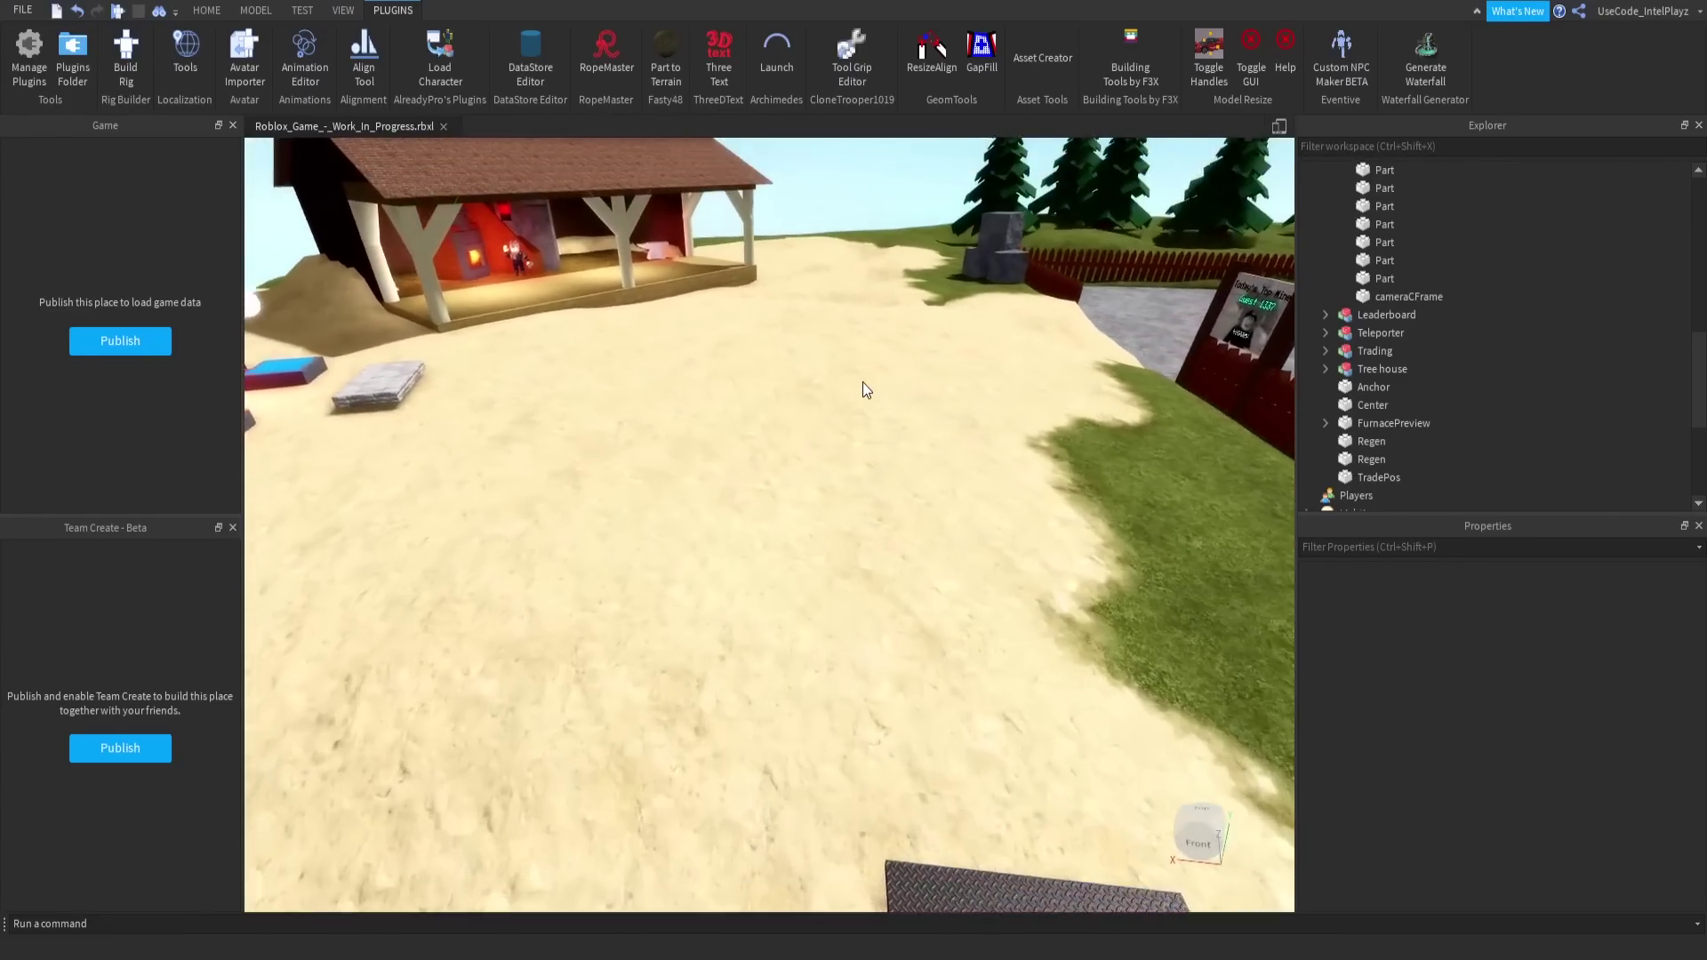
pyautogui.moveTo(863, 382); pyautogui.dragTo(863, 382, button='right')
pyautogui.scroll(6, 1004, 458)
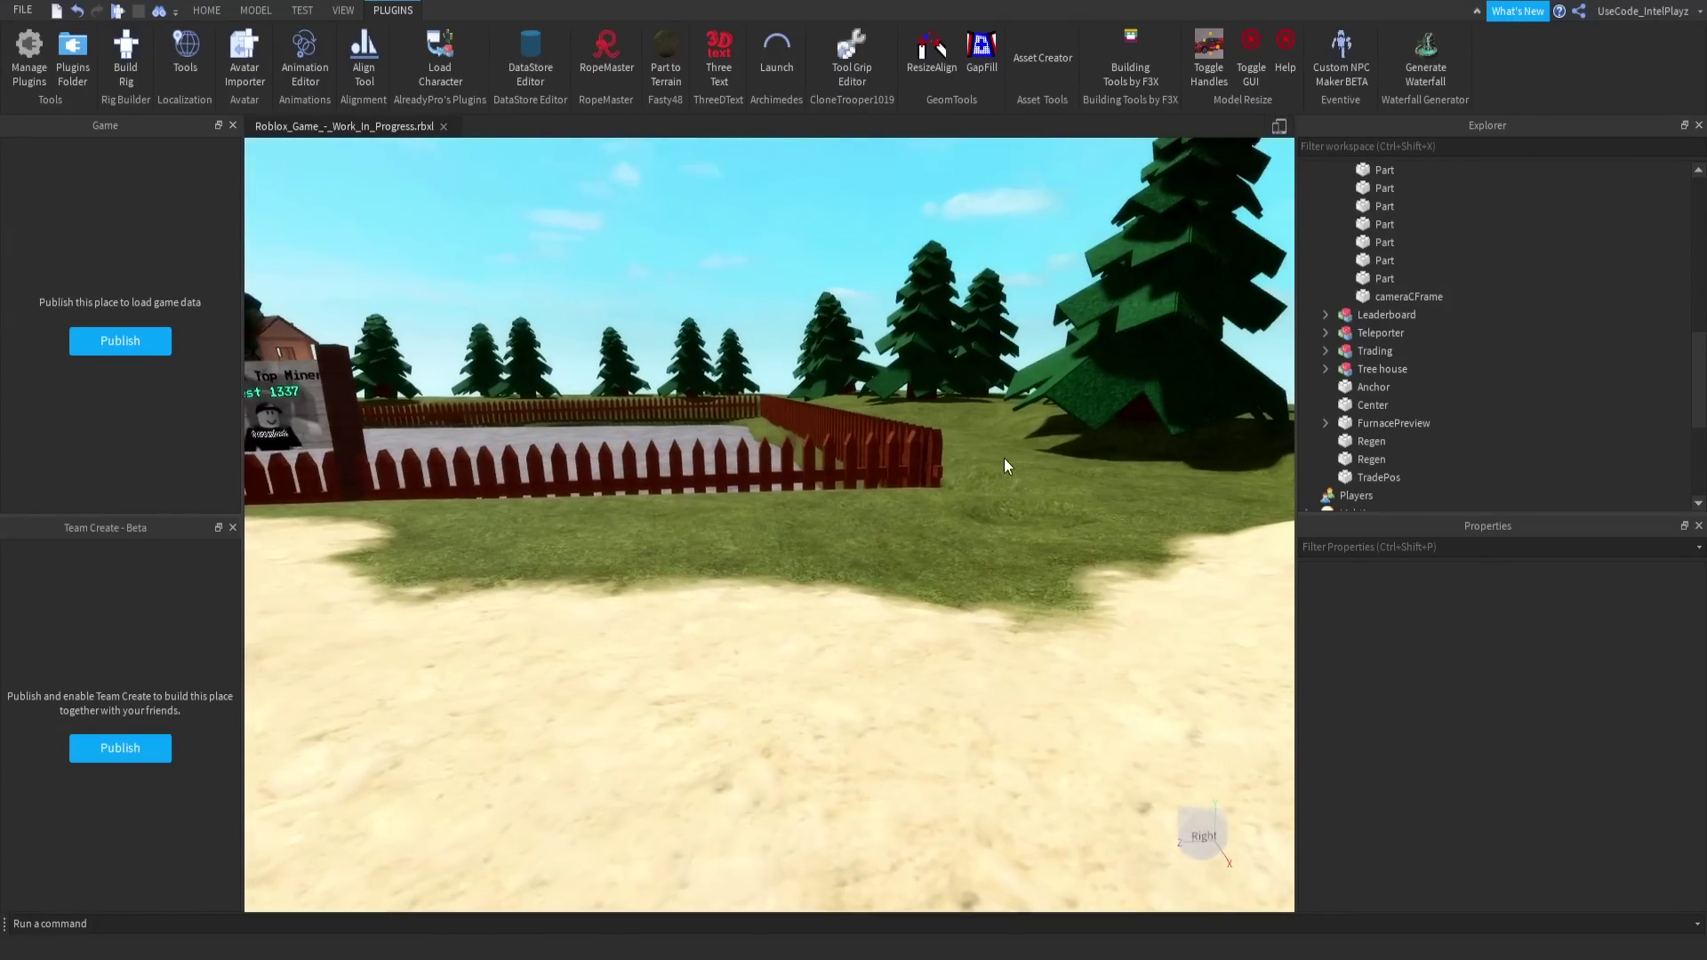
# Paint a forked sand path from the copied mine floor, widening it into a sand beach across that end of the second island.
pyautogui.moveTo(1004, 459)
pyautogui.mouseDown(button='right')
pyautogui.moveTo(984, 457)
pyautogui.moveTo(1005, 405)
pyautogui.mouseUp(button='right')
pyautogui.press('w')
pyautogui.scroll(-8, 1004, 459)
pyautogui.scroll(-3, 1004, 459)
pyautogui.scroll(-5, 1005, 406)
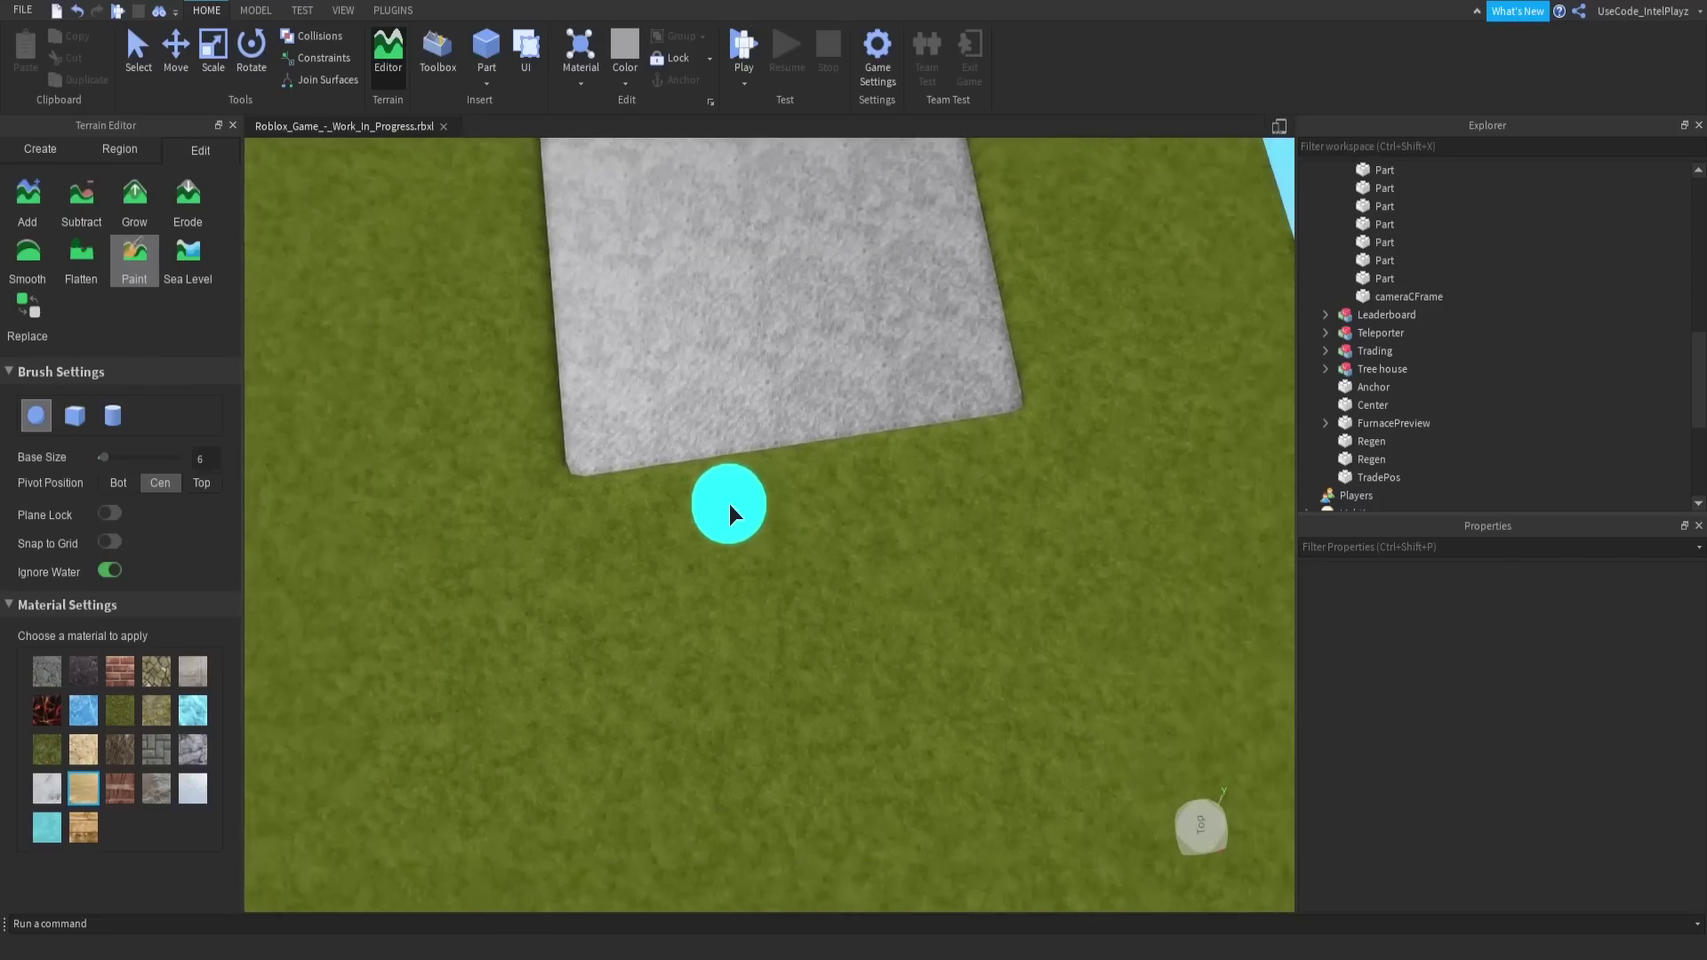
pyautogui.press('s')
pyautogui.press('a')
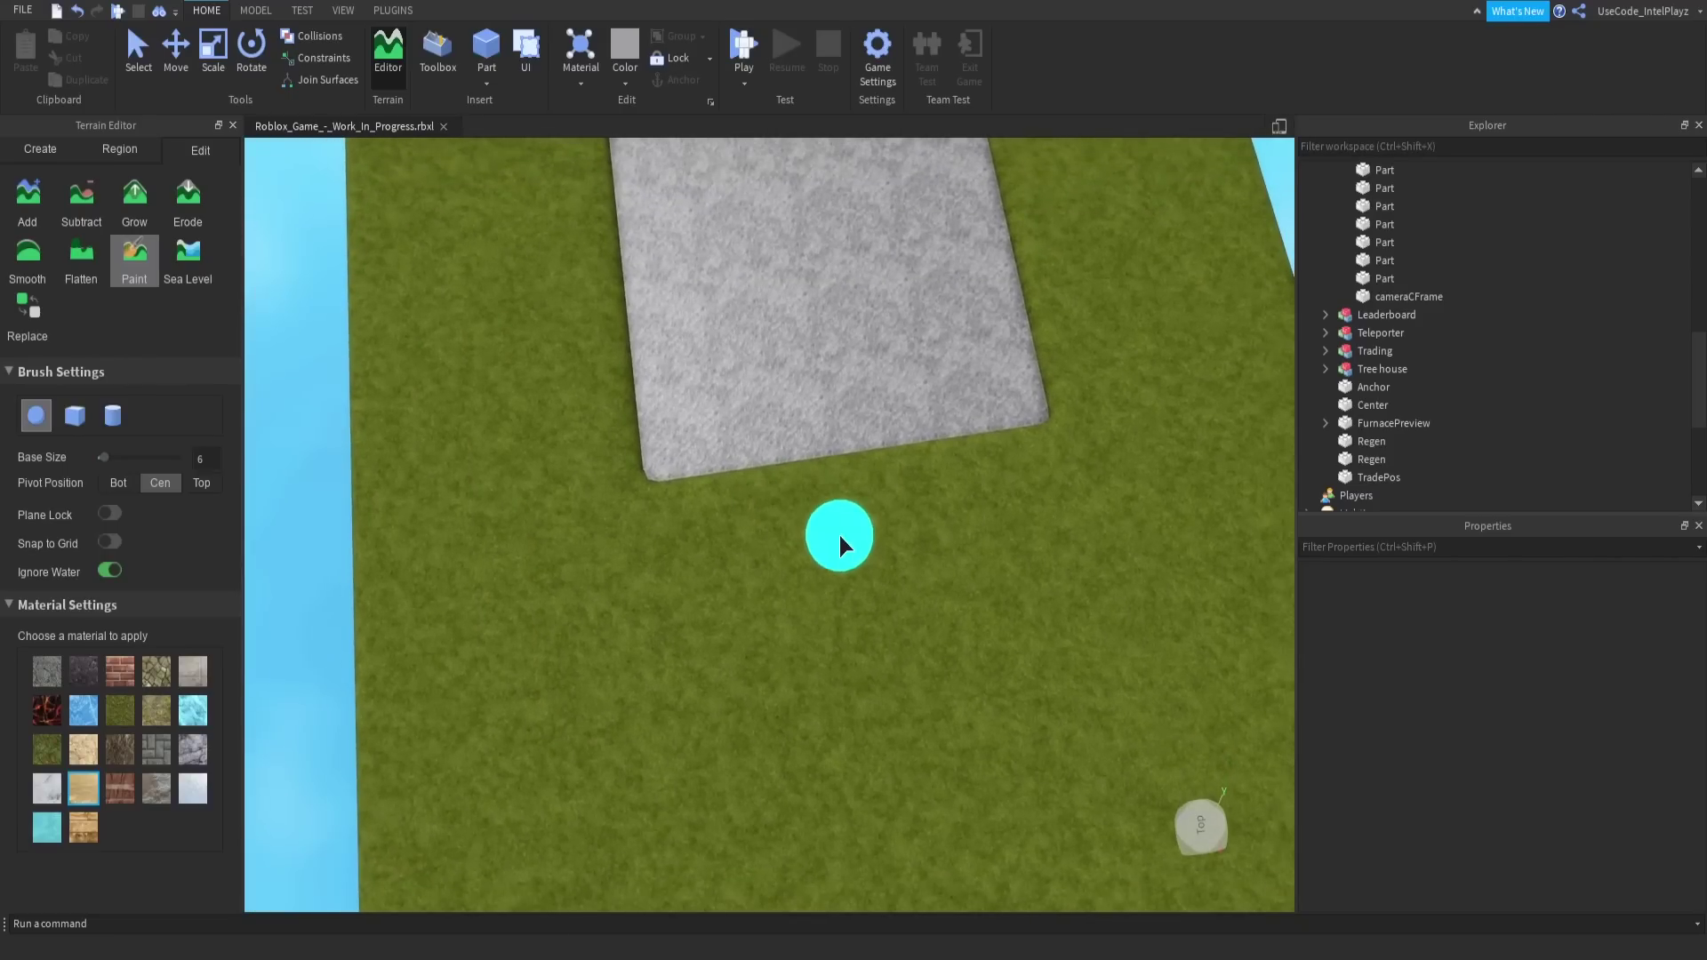
pyautogui.moveTo(819, 460); pyautogui.dragTo(766, 612)
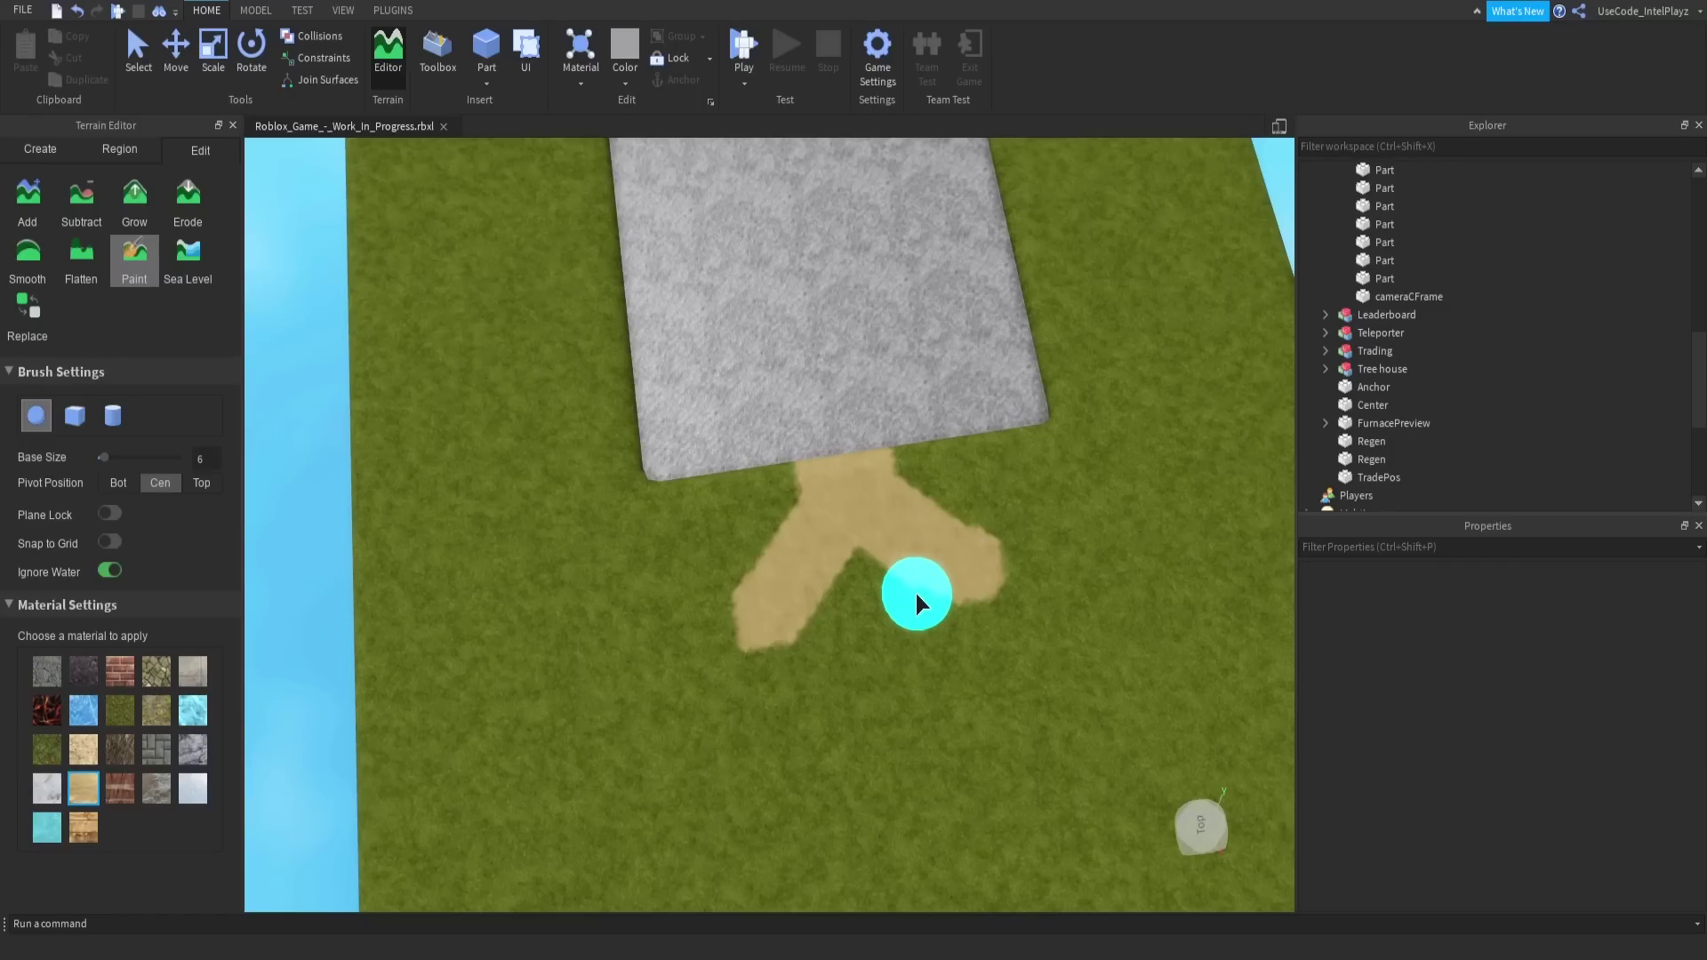
pyautogui.scroll(-3, 779, 610)
pyautogui.moveTo(780, 610); pyautogui.dragTo(756, 632, button='right')
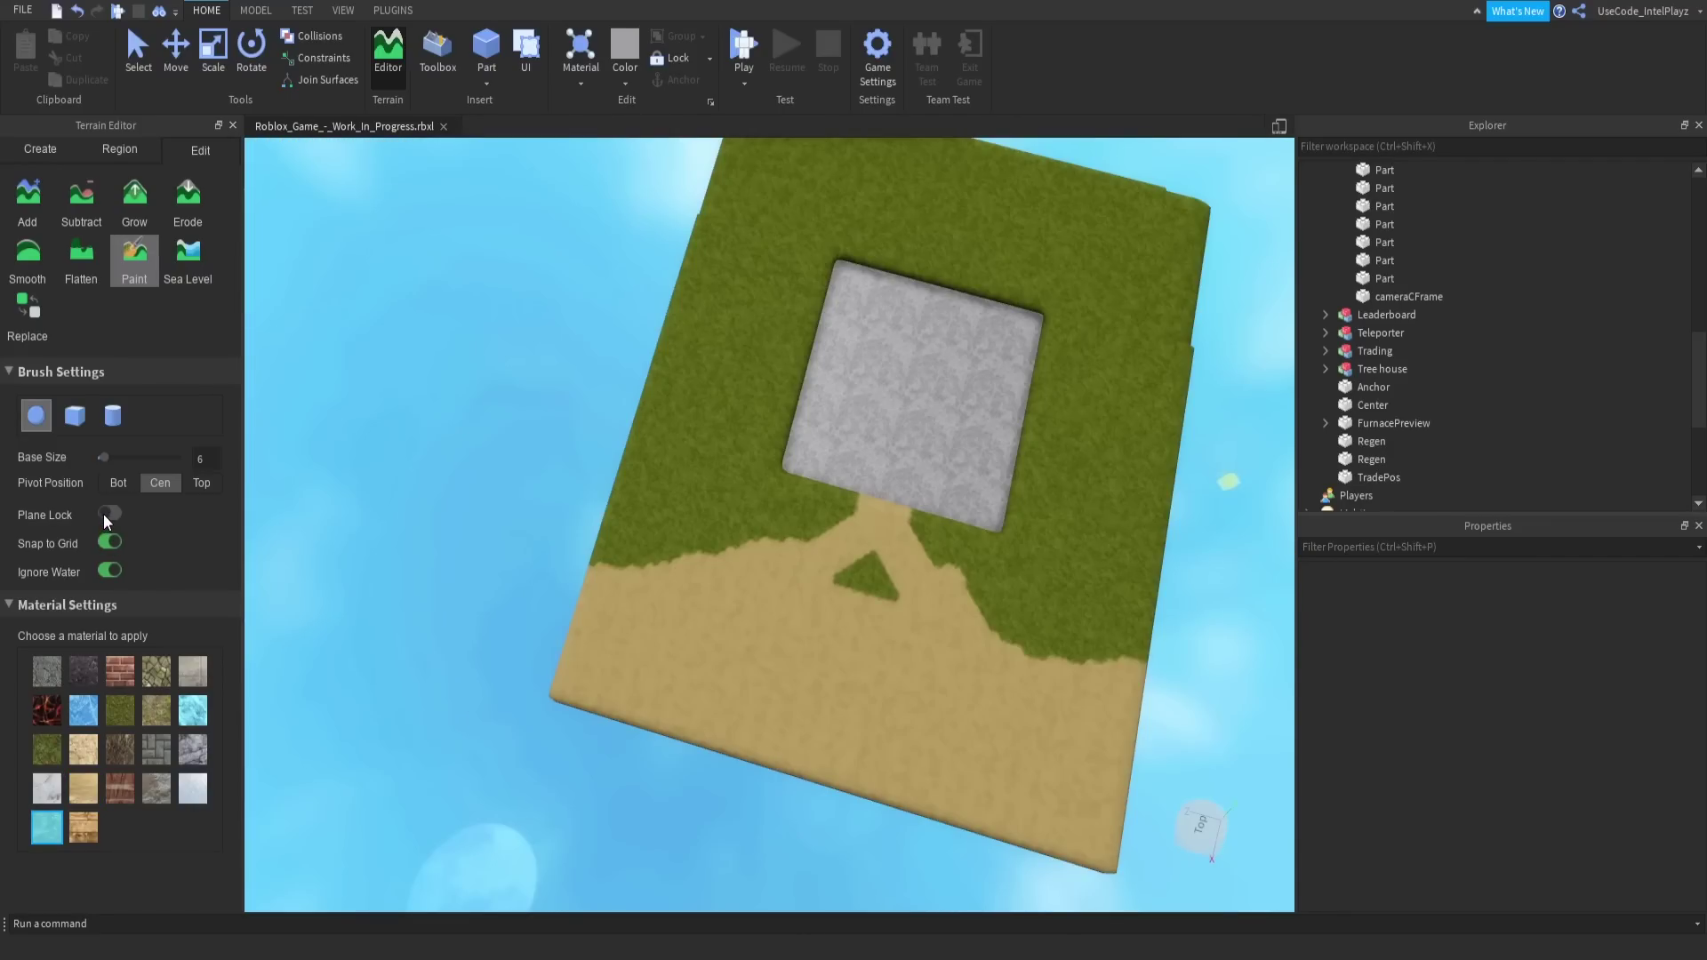
# Enable Plane Lock and paint water over the outer corner of the second island's sand beach.
pyautogui.click(105, 514)
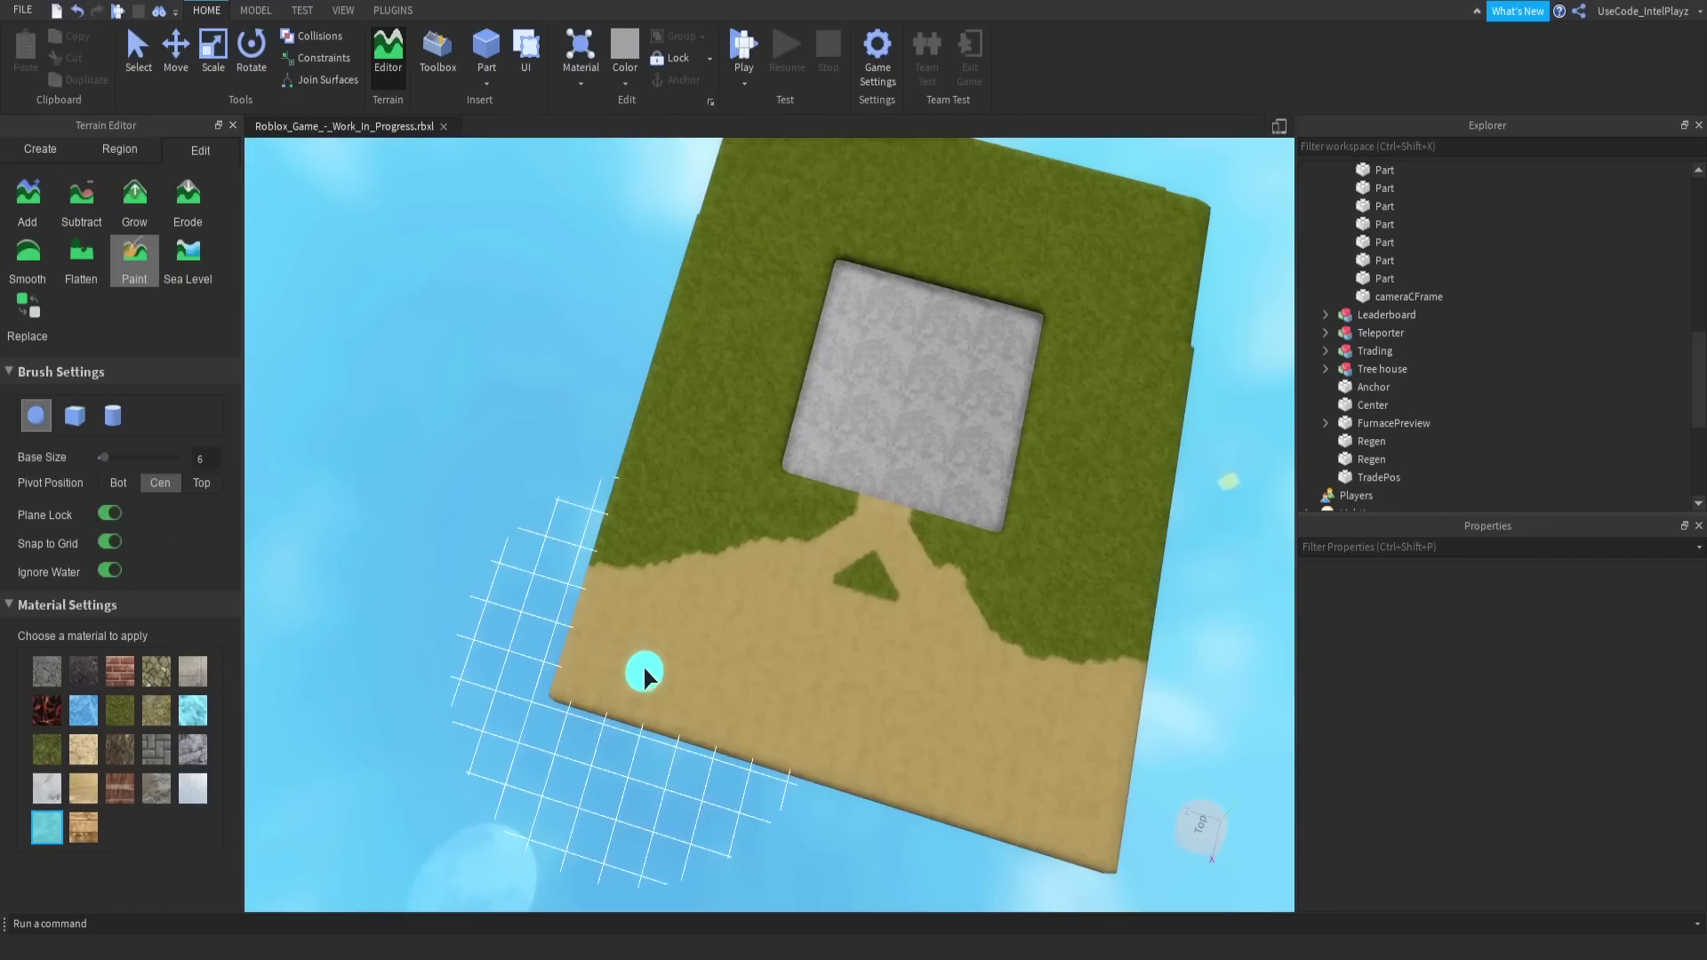
pyautogui.scroll(4, 605, 679)
pyautogui.moveTo(557, 702); pyautogui.dragTo(557, 703, button='right')
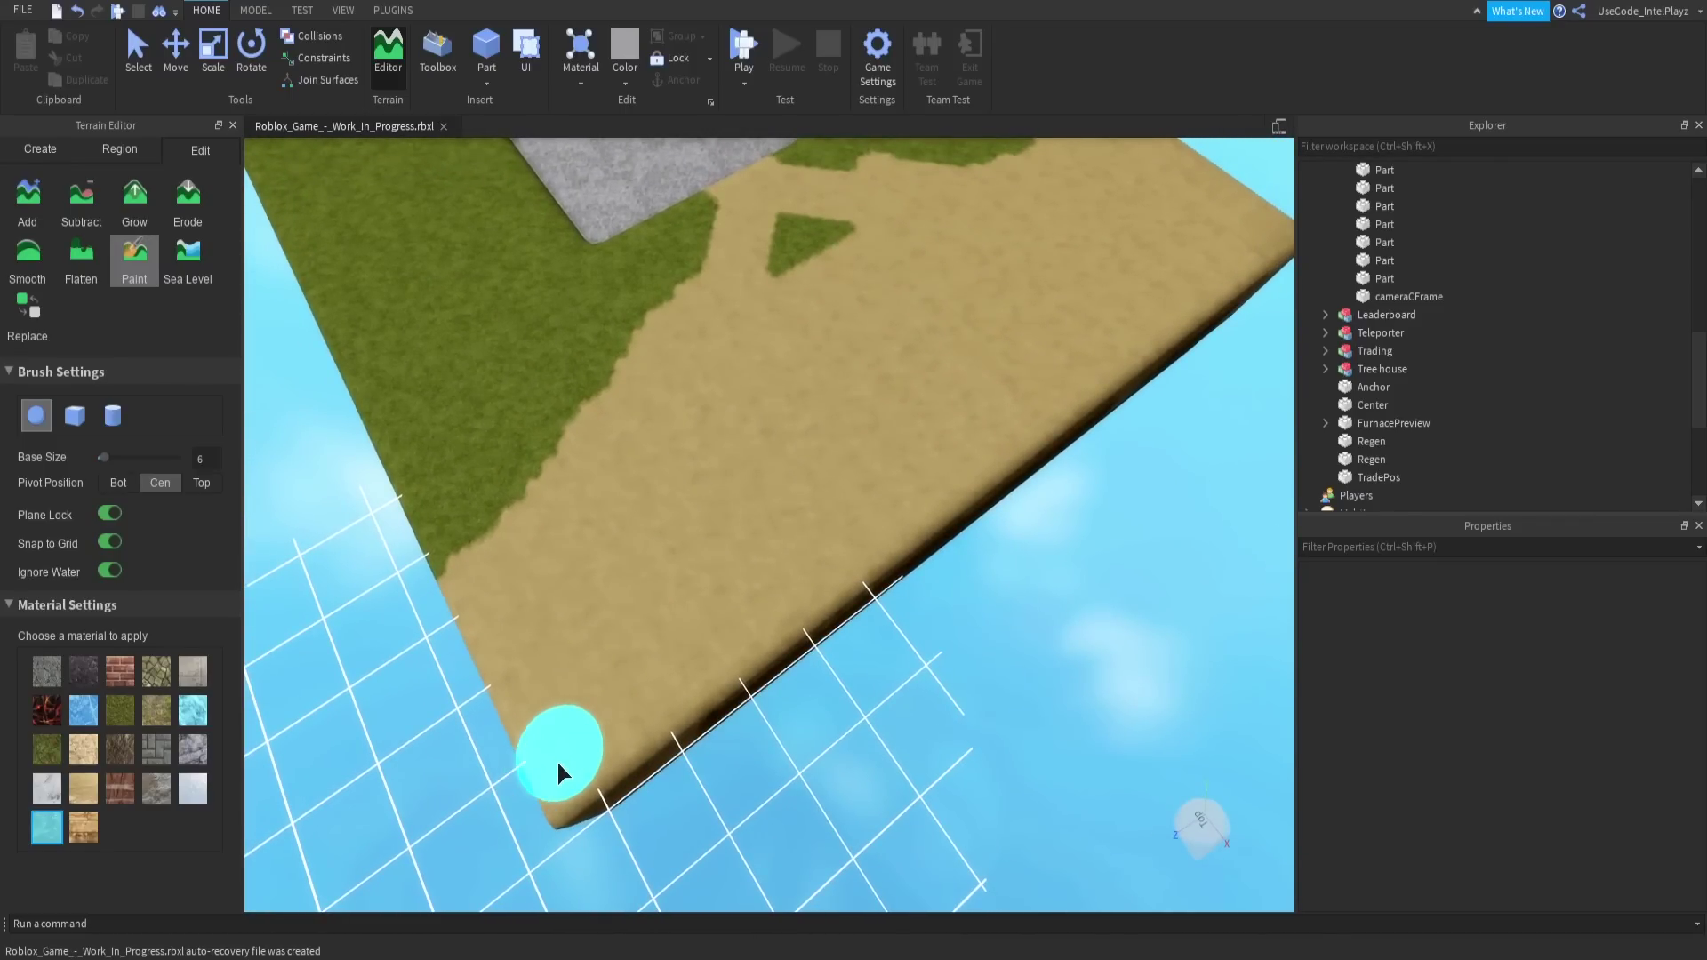
pyautogui.moveTo(558, 776)
pyautogui.mouseDown()
pyautogui.moveTo(689, 711)
pyautogui.moveTo(856, 534)
pyautogui.moveTo(627, 670)
pyautogui.moveTo(489, 716)
pyautogui.moveTo(477, 674)
pyautogui.moveTo(505, 679)
pyautogui.moveTo(477, 660)
pyautogui.moveTo(532, 674)
pyautogui.moveTo(504, 668)
pyautogui.moveTo(414, 557)
pyautogui.moveTo(530, 633)
pyautogui.moveTo(765, 605)
pyautogui.mouseUp()
pyautogui.moveTo(796, 608); pyautogui.dragTo(797, 616, button='right')
pyautogui.scroll(5, 797, 616)
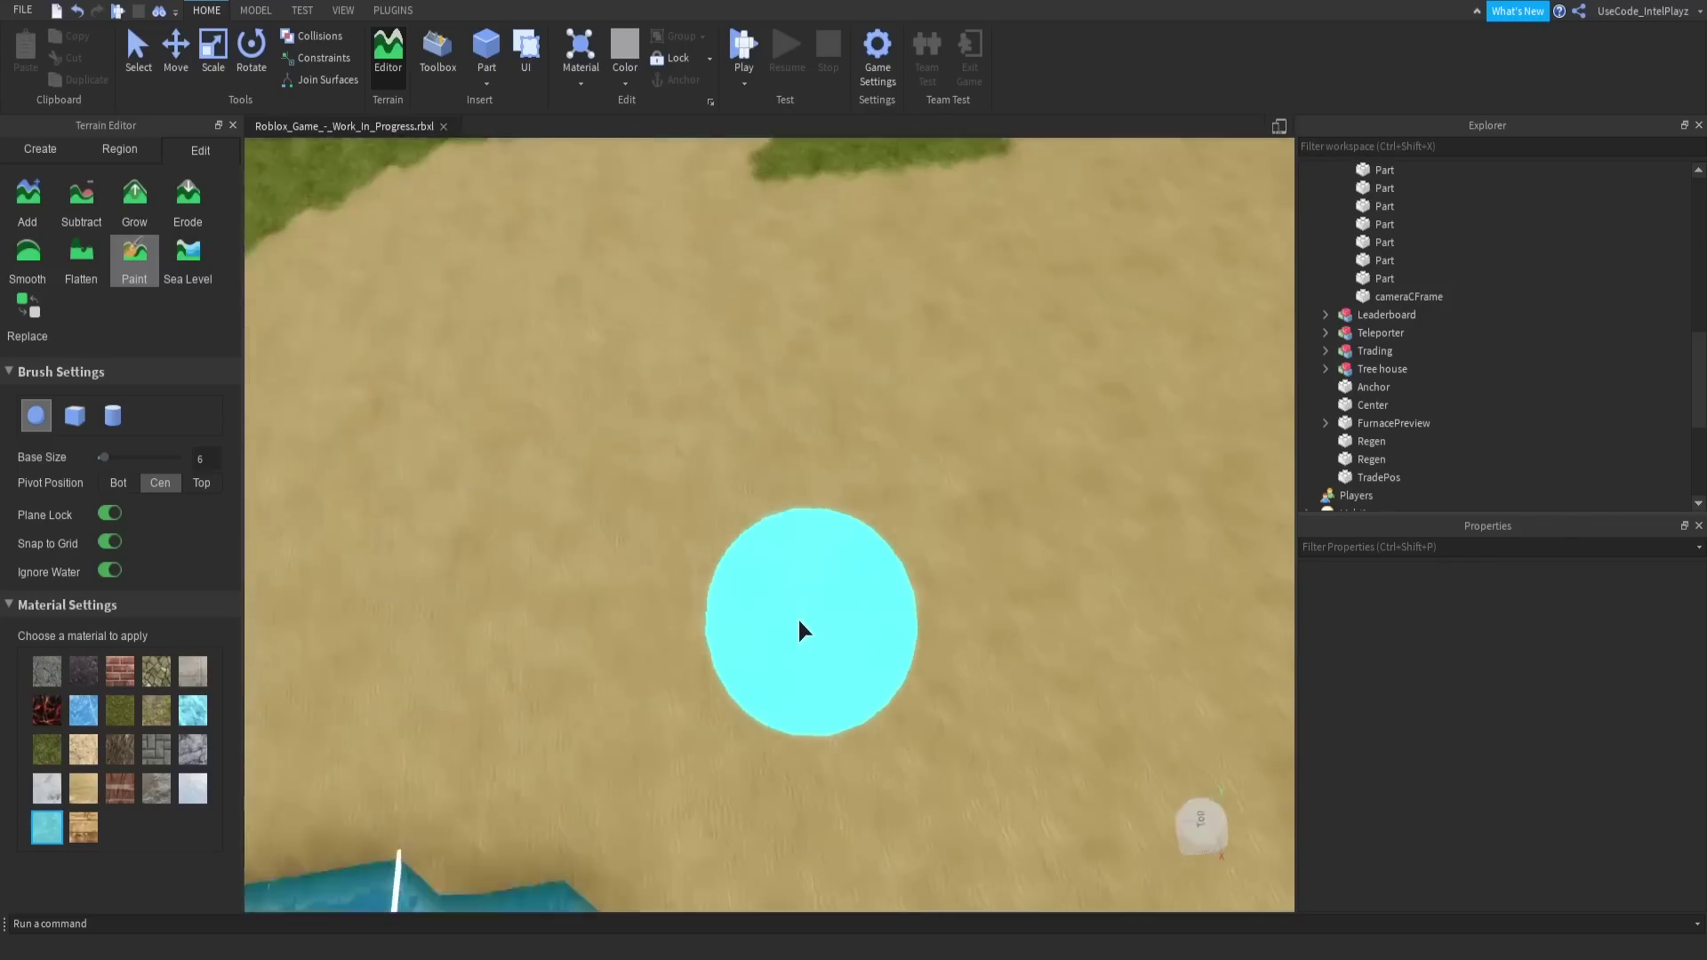
pyautogui.scroll(-7, 797, 616)
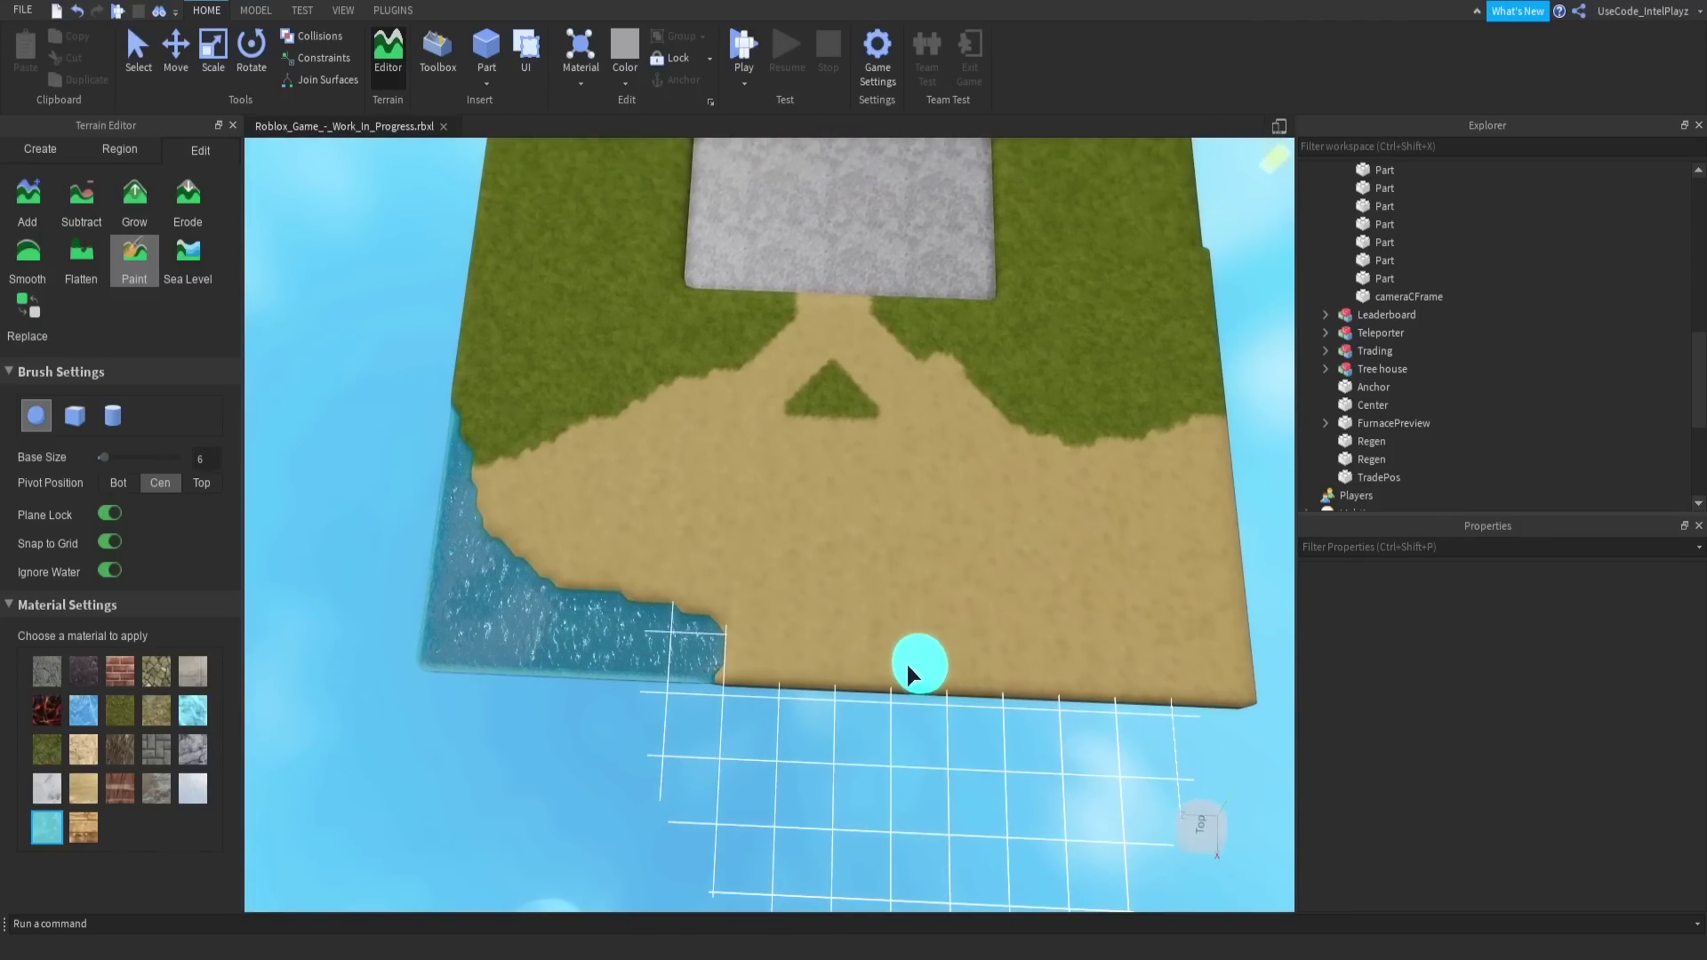
# Extend the painted water along the entire outer edge of the beach, giving it a curved shoreline.
pyautogui.moveTo(1018, 688)
pyautogui.mouseDown()
pyautogui.moveTo(846, 670)
pyautogui.moveTo(482, 520)
pyautogui.moveTo(460, 487)
pyautogui.mouseUp()
pyautogui.moveTo(686, 681); pyautogui.dragTo(727, 684)
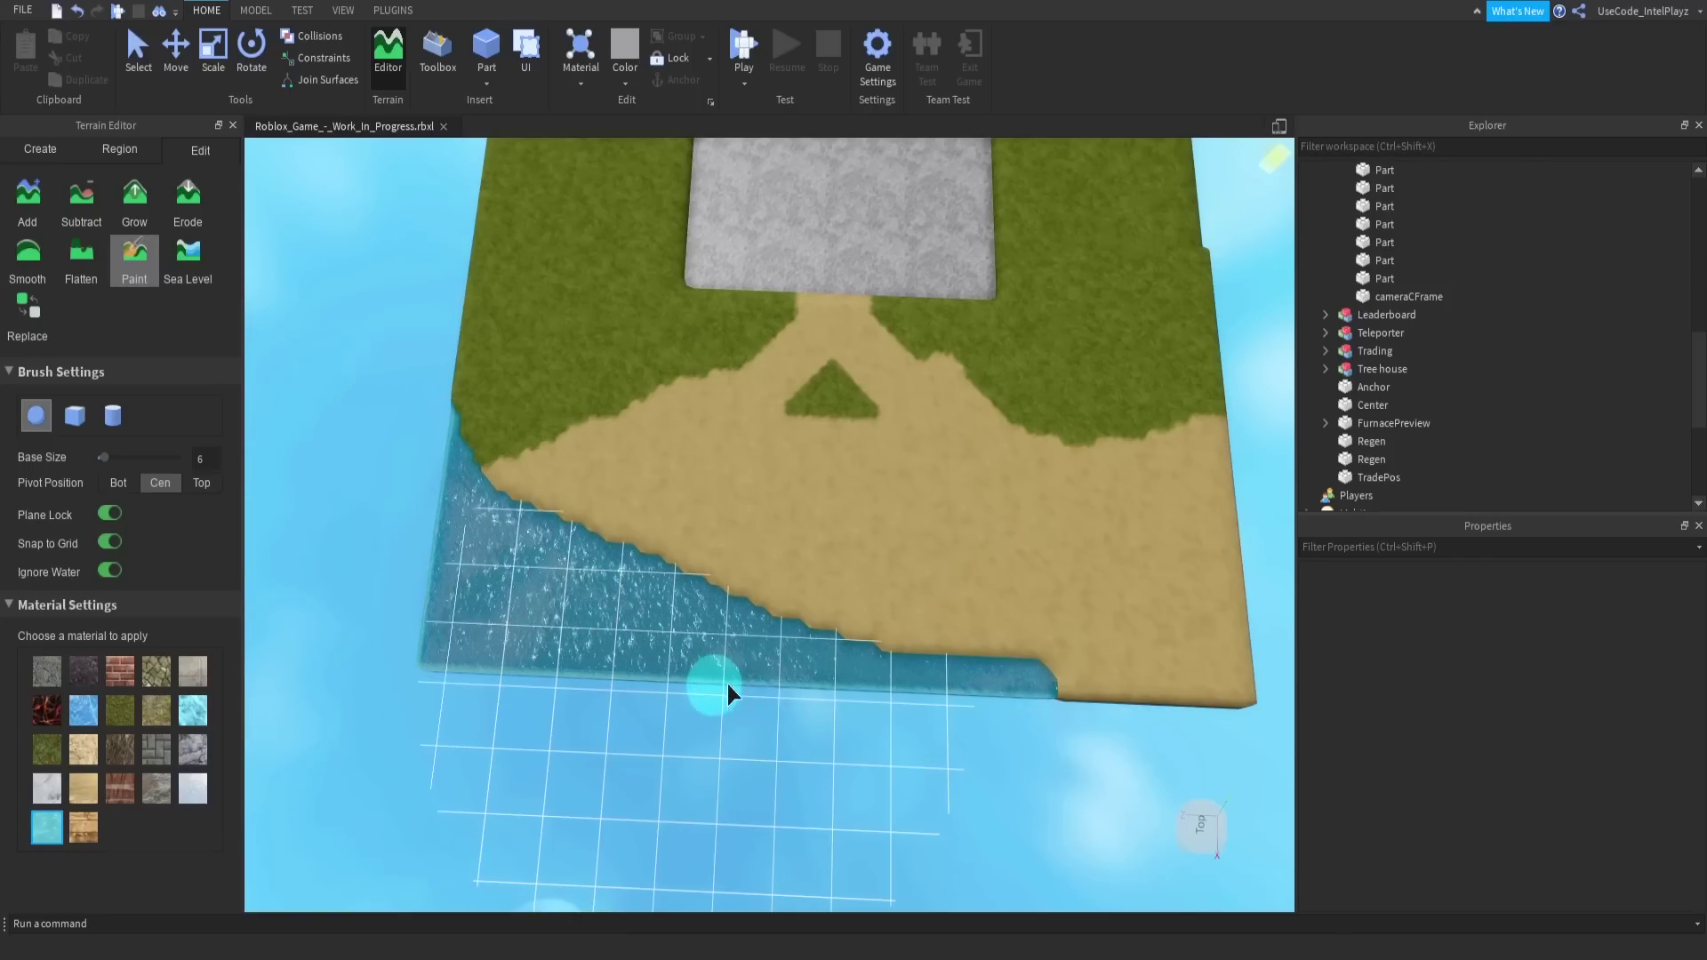
pyautogui.press('d')
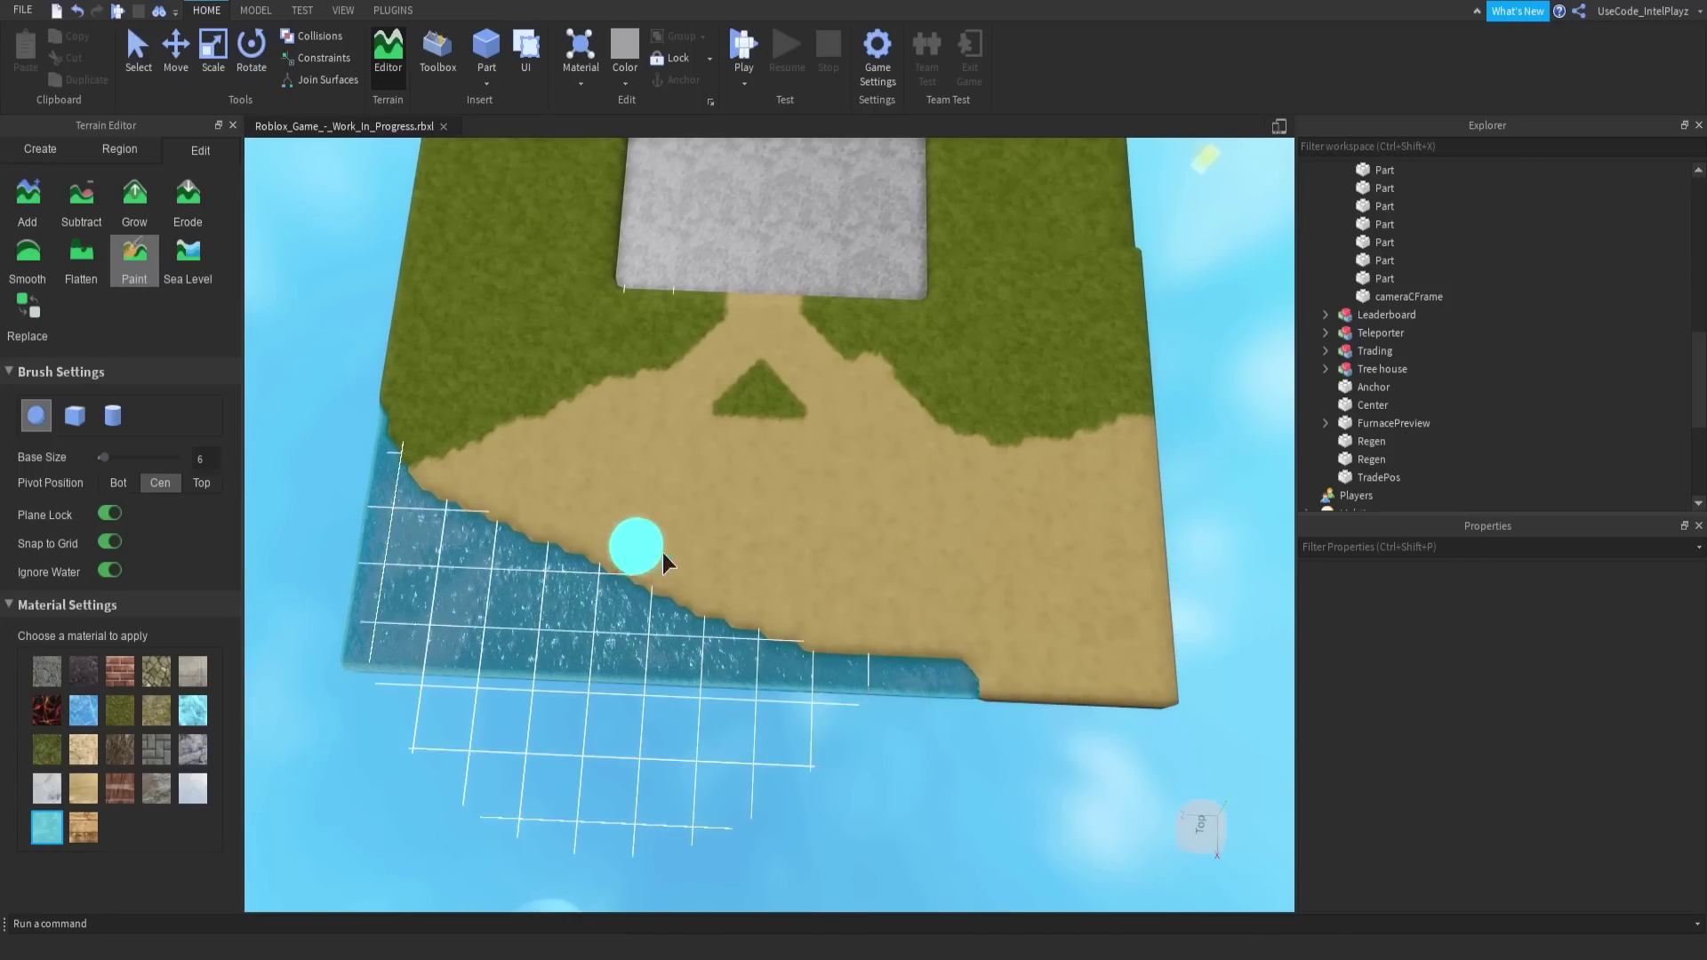
pyautogui.moveTo(679, 562); pyautogui.dragTo(672, 512, button='right')
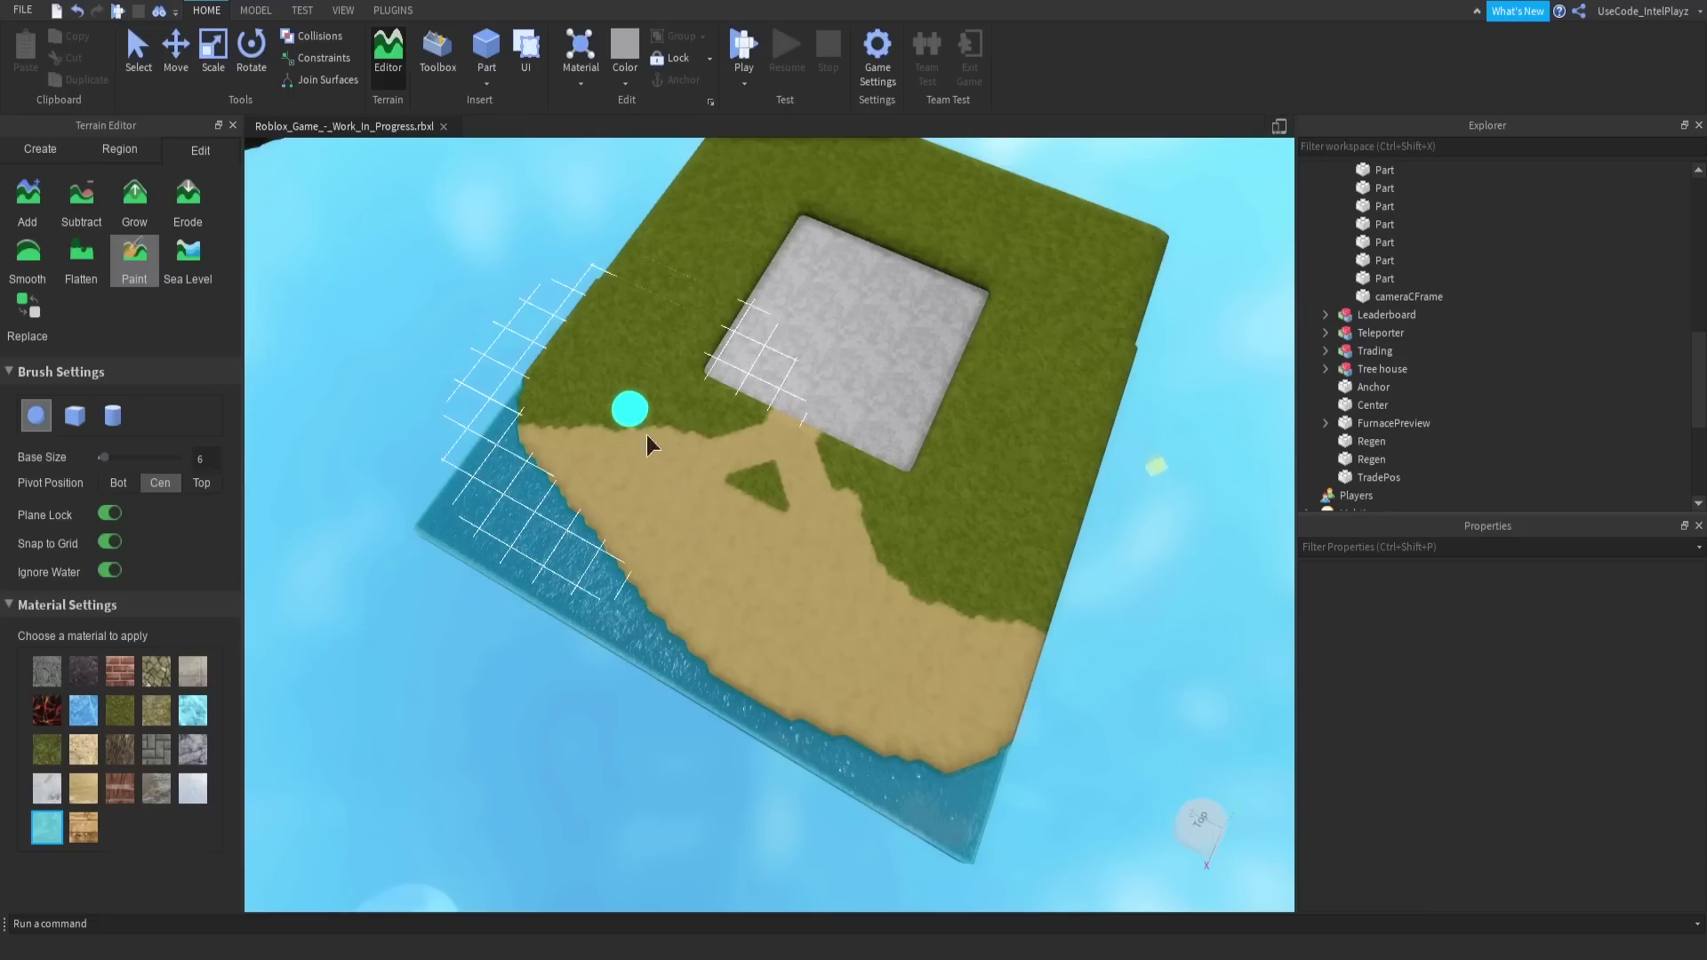
pyautogui.moveTo(807, 574)
pyautogui.mouseDown(button='right')
pyautogui.moveTo(800, 548)
pyautogui.moveTo(1025, 745)
pyautogui.mouseUp(button='right')
pyautogui.scroll(4, 811, 574)
pyautogui.scroll(1, 807, 573)
pyautogui.scroll(-4, 1026, 745)
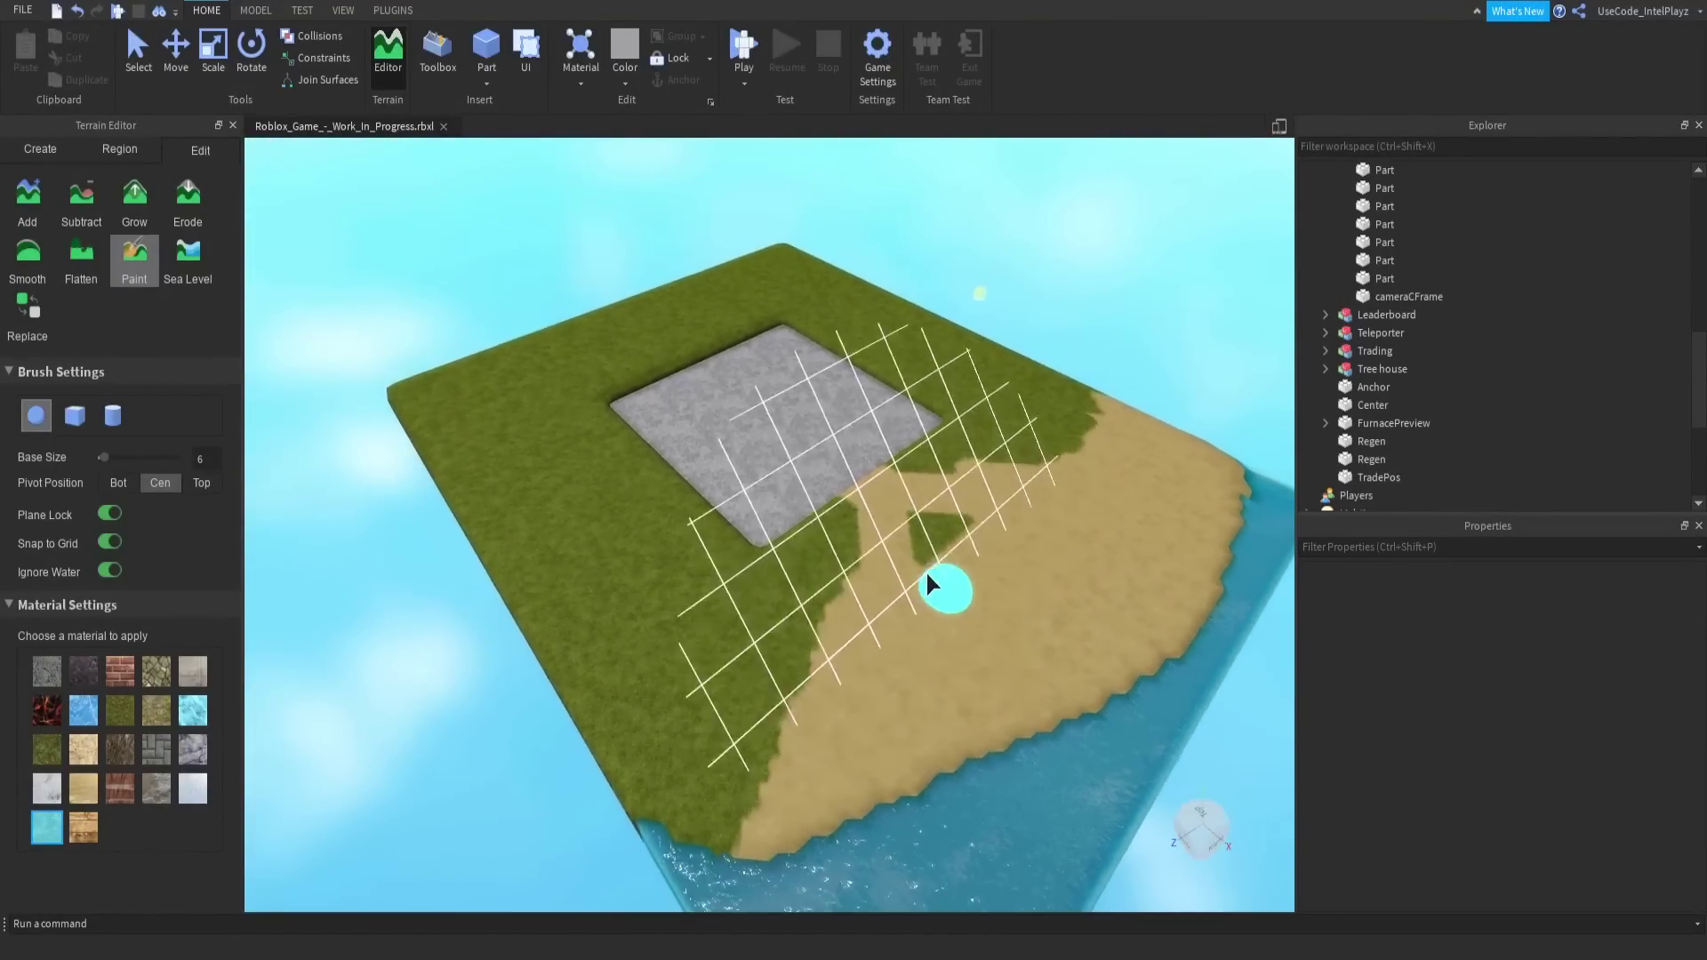
# Undo all the water and sand painting on the second island, back to plain grass.
pyautogui.moveTo(851, 582); pyautogui.dragTo(853, 582, button='right')
pyautogui.hotkey('ctrl', 'z')
pyautogui.hotkey('ctrl', 'z')
pyautogui.hotkey('ctrl', 'z')
pyautogui.hotkey('ctrl', 'z')
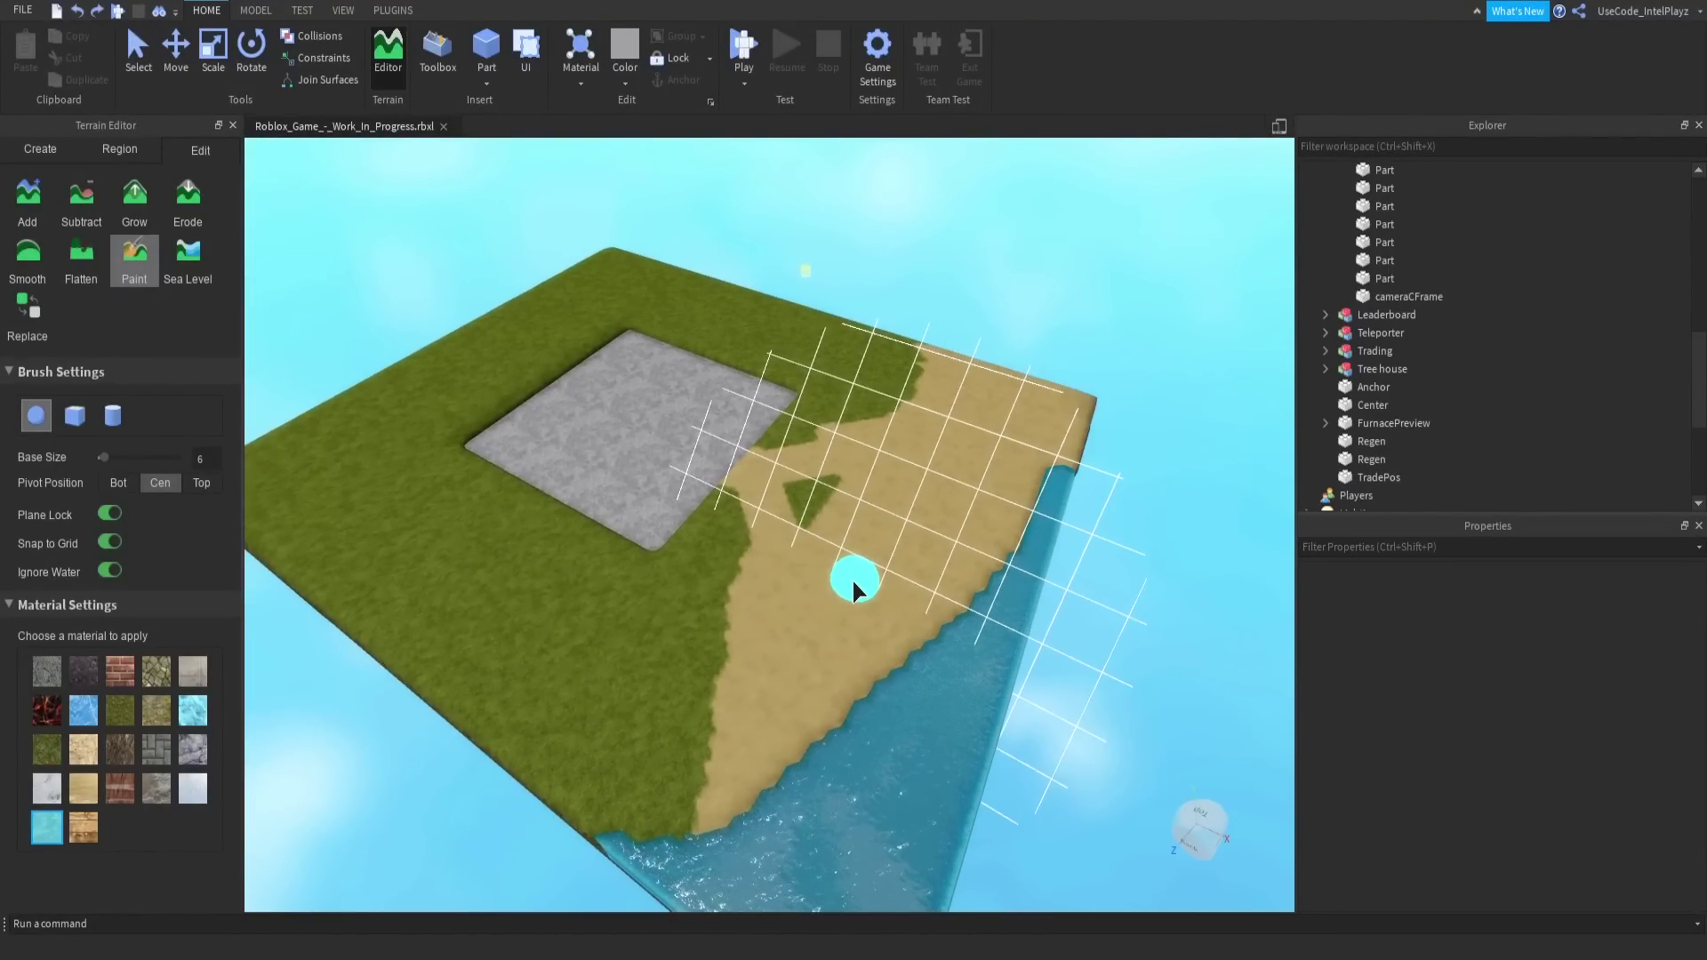
pyautogui.hotkey('ctrl', 'z')
pyautogui.hotkey('ctrl', 'z')
pyautogui.hotkey('ctrl', 'z')
pyautogui.hotkey('ctrl', 'z')
pyautogui.hotkey('ctrl', 'z')
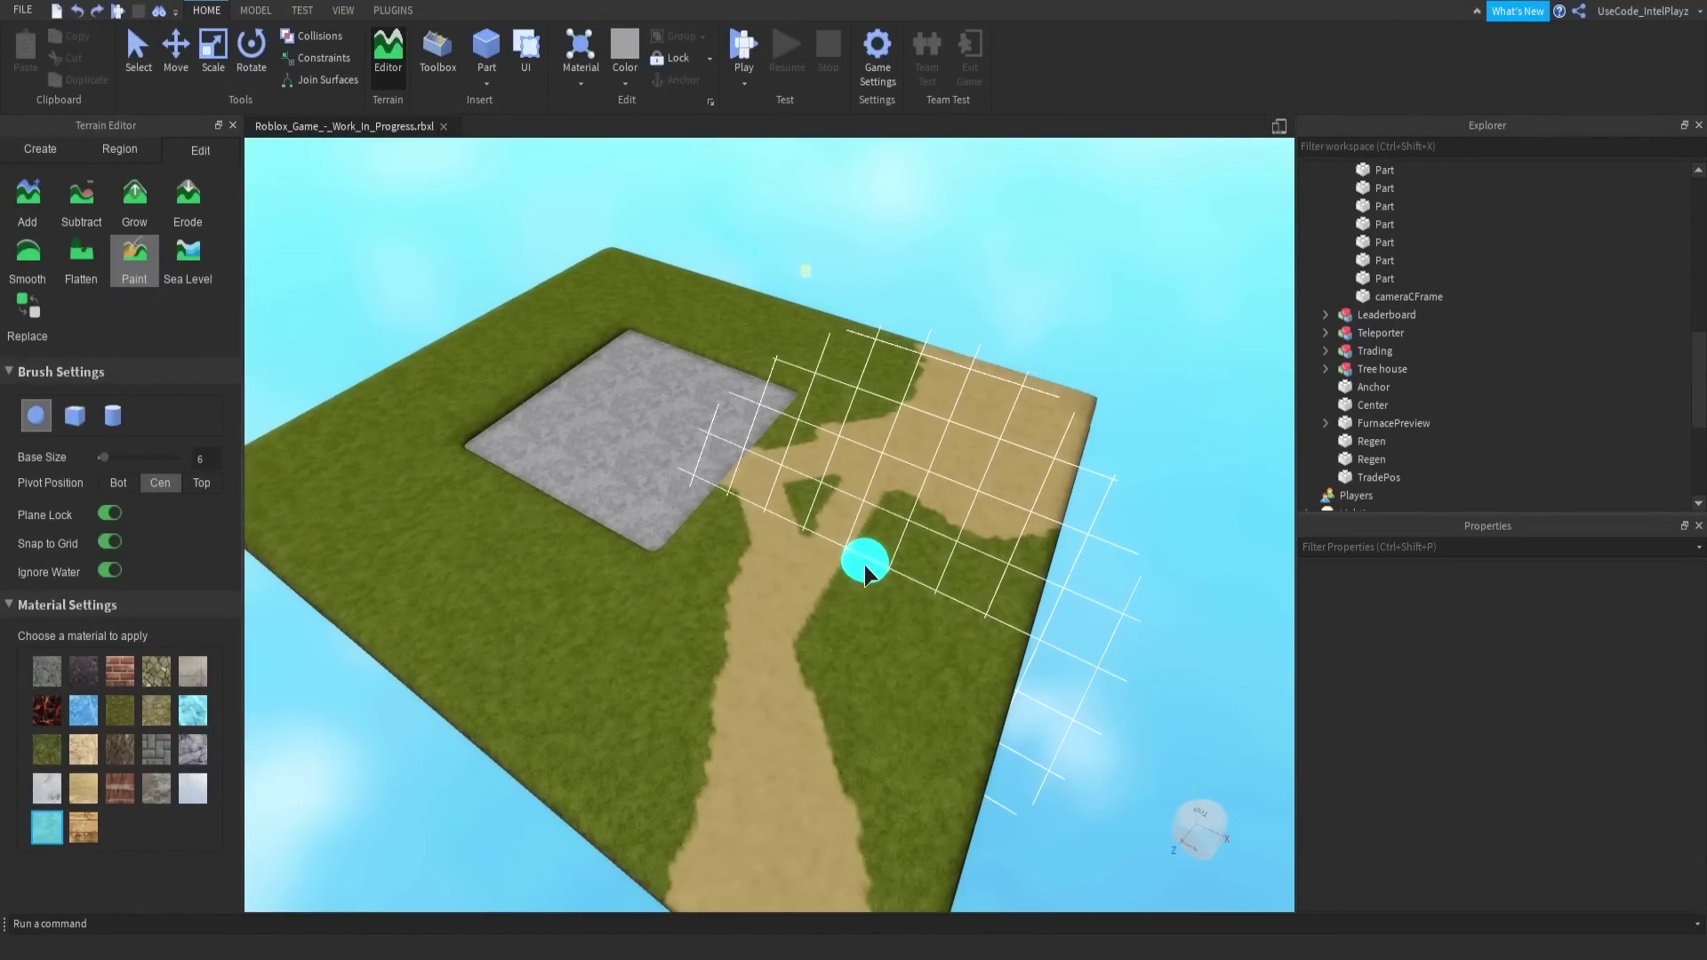
pyautogui.hotkey('ctrl', 'z')
pyautogui.hotkey('ctrl', 'z')
pyautogui.hotkey('ctrl', 'z')
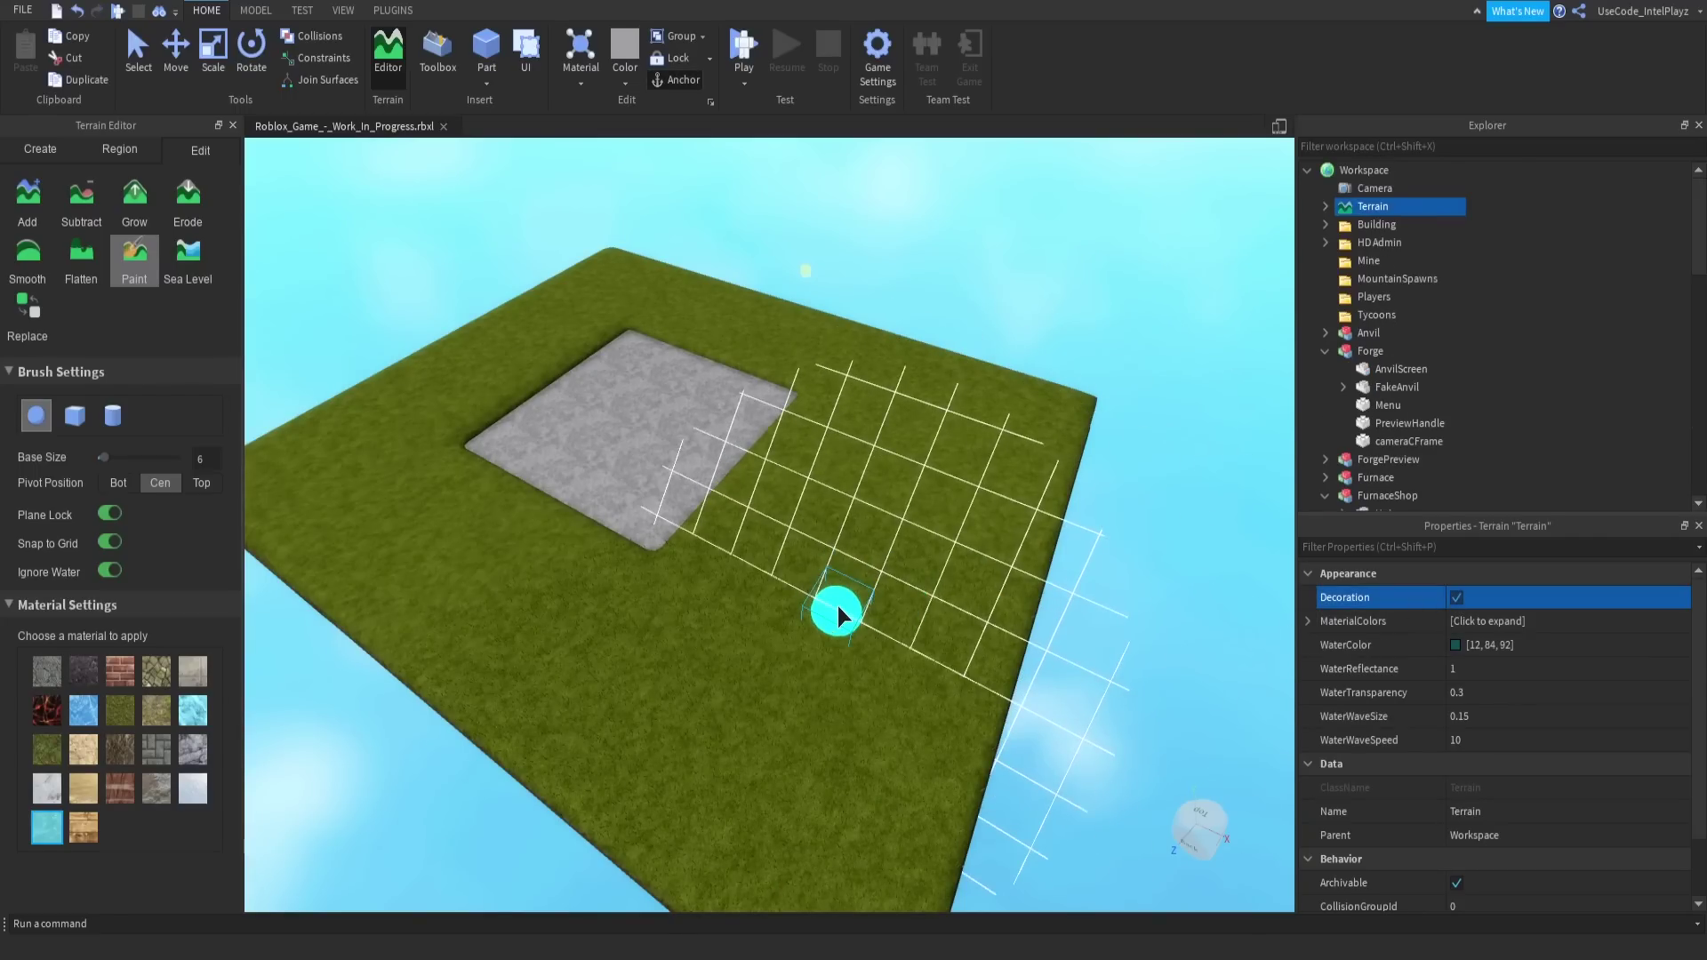
# Paint a LeafyGrass path from the mine floor's edge, widening it toward the outer edge of the island.
pyautogui.click(57, 752)
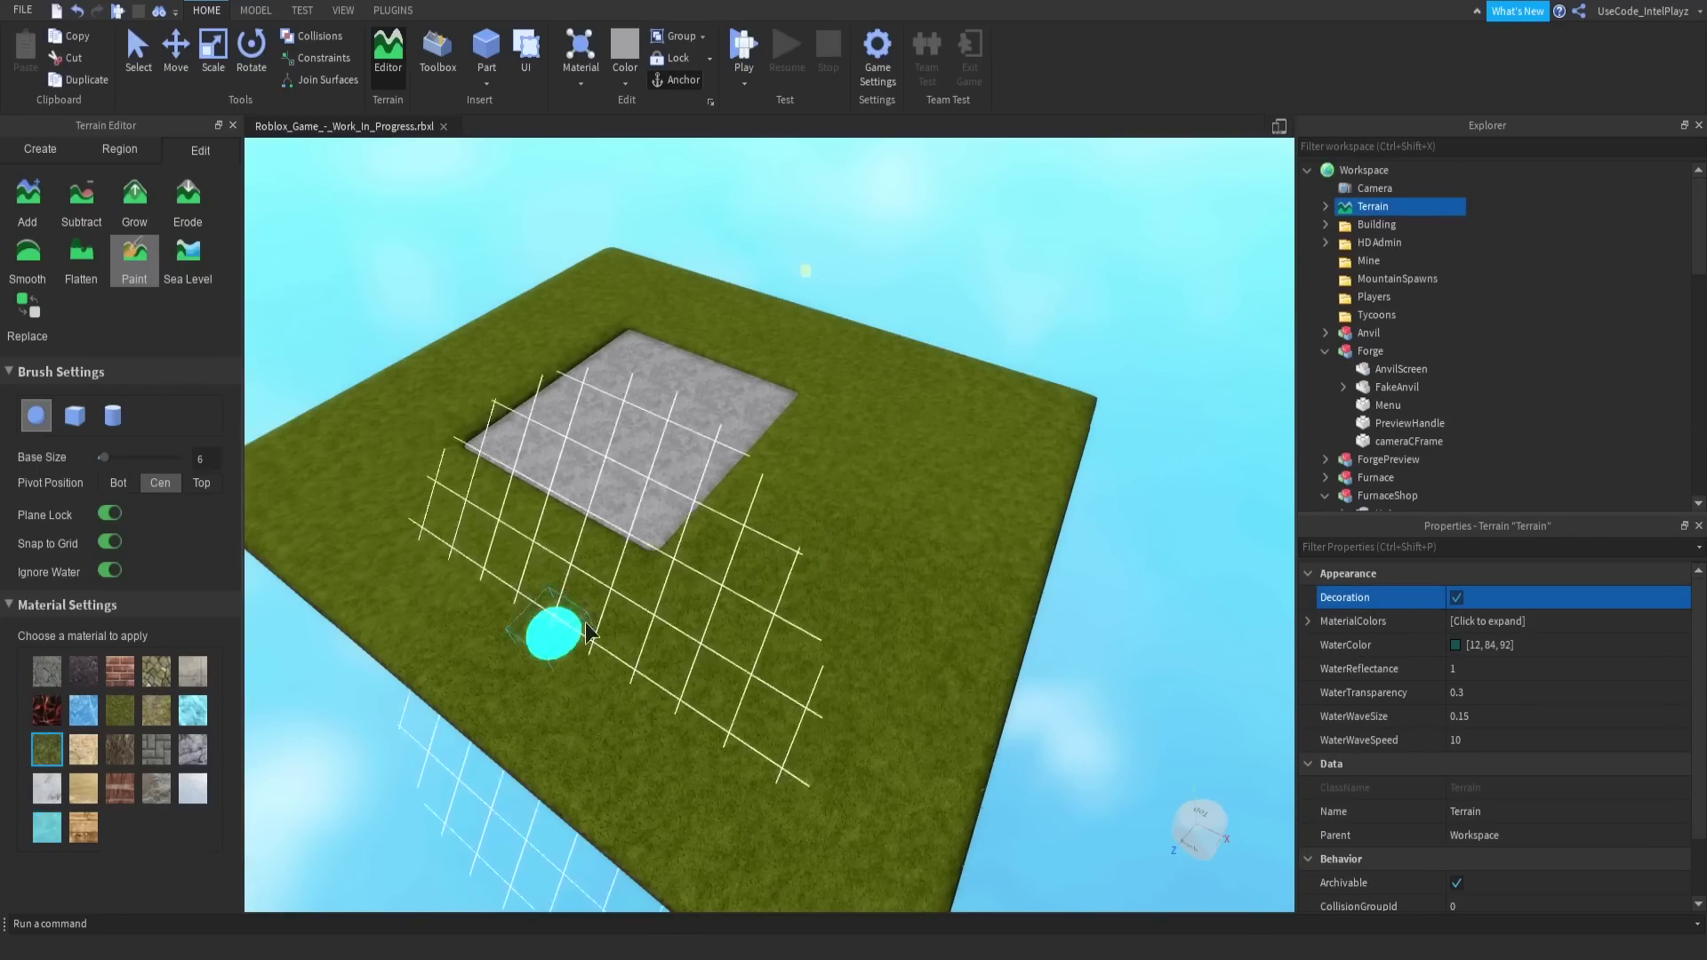
pyautogui.press('w')
pyautogui.moveTo(678, 560); pyautogui.dragTo(677, 563, button='right')
pyautogui.scroll(2, 676, 551)
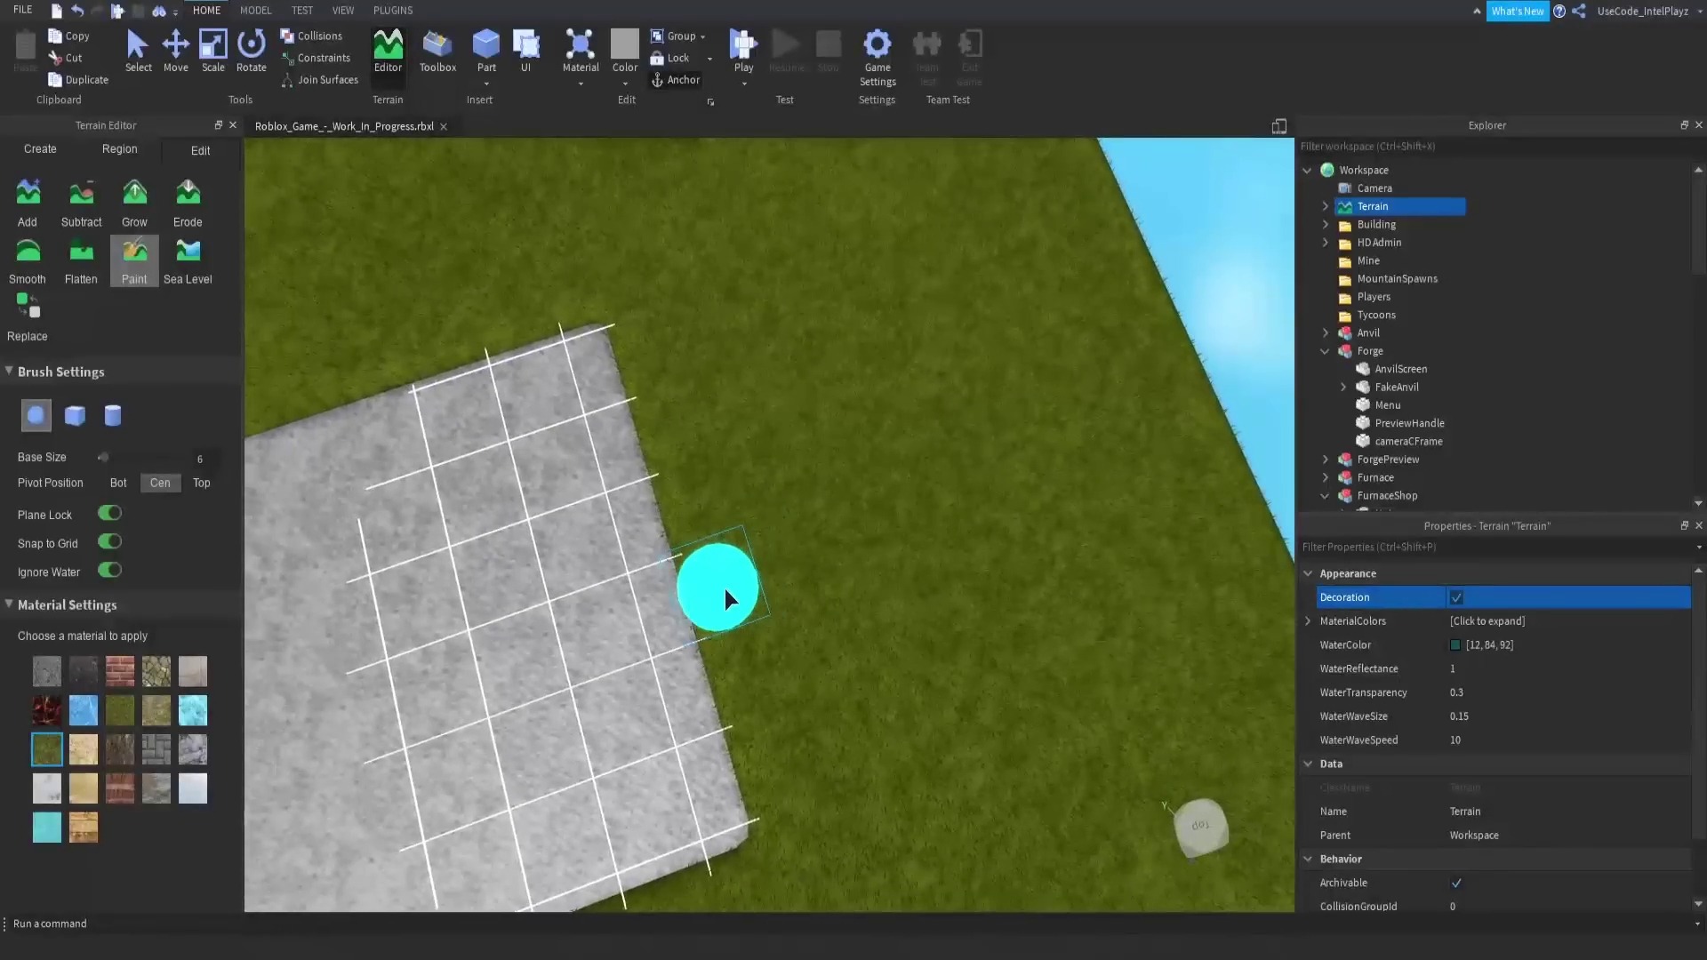
pyautogui.moveTo(696, 547)
pyautogui.mouseDown()
pyautogui.moveTo(740, 546)
pyautogui.moveTo(881, 471)
pyautogui.mouseUp()
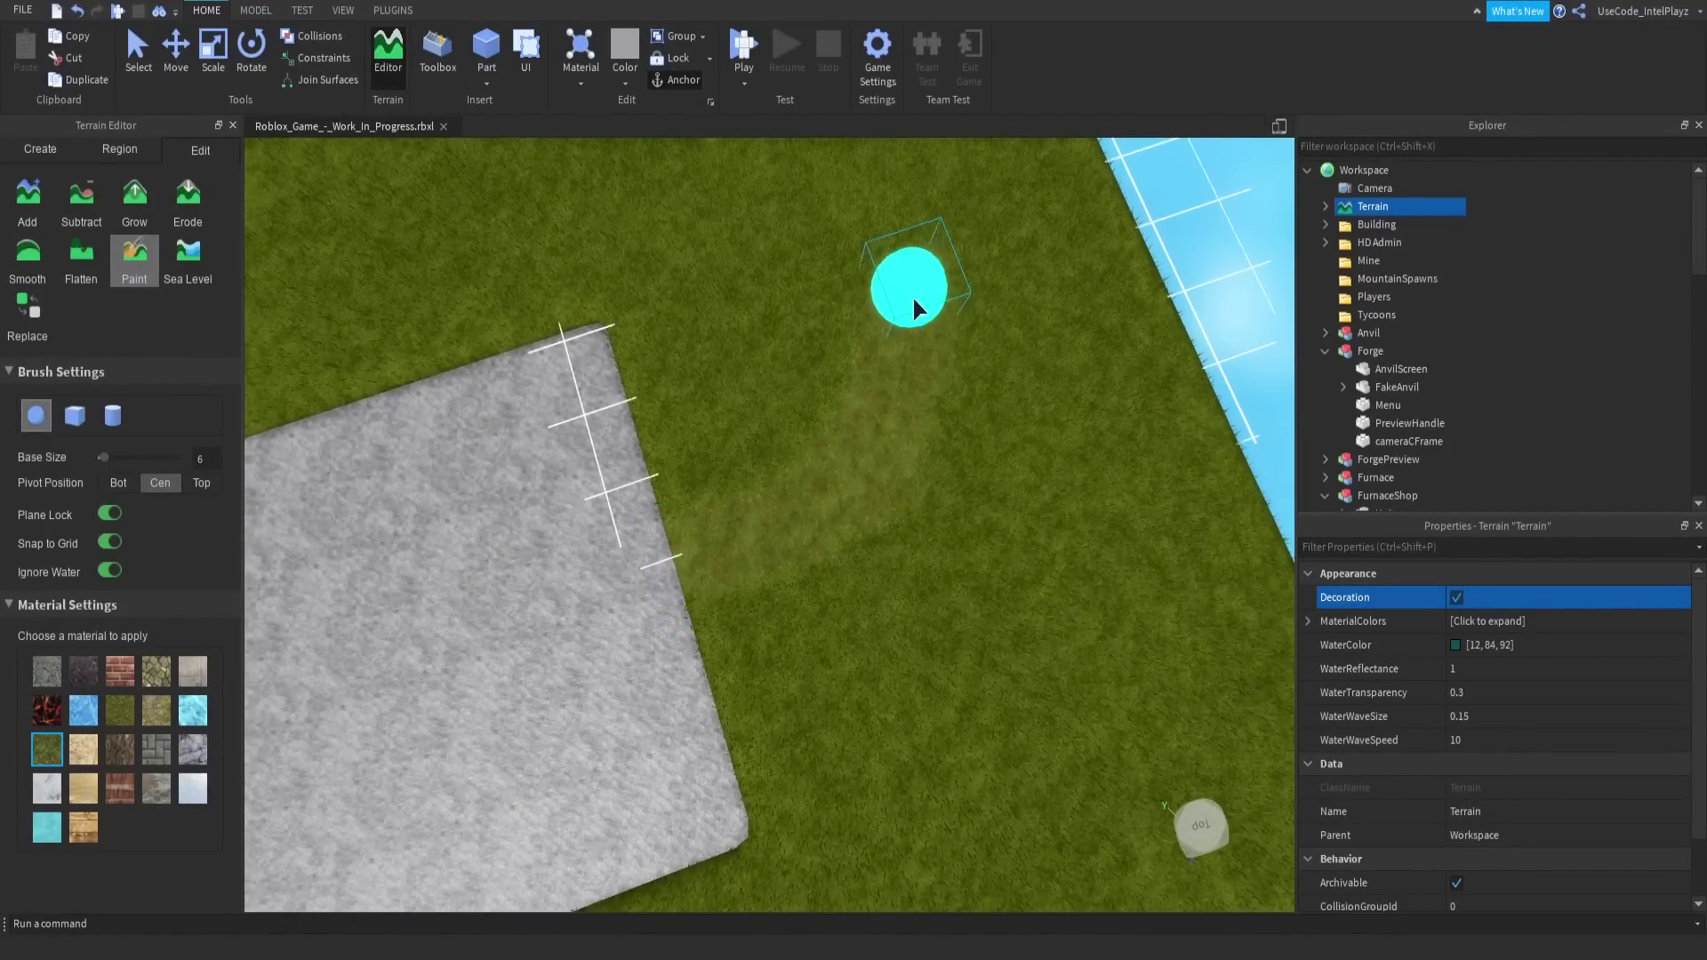
pyautogui.scroll(-3, 914, 384)
pyautogui.moveTo(914, 303)
pyautogui.mouseDown(button='right')
pyautogui.moveTo(914, 384)
pyautogui.moveTo(804, 469)
pyautogui.mouseUp(button='right')
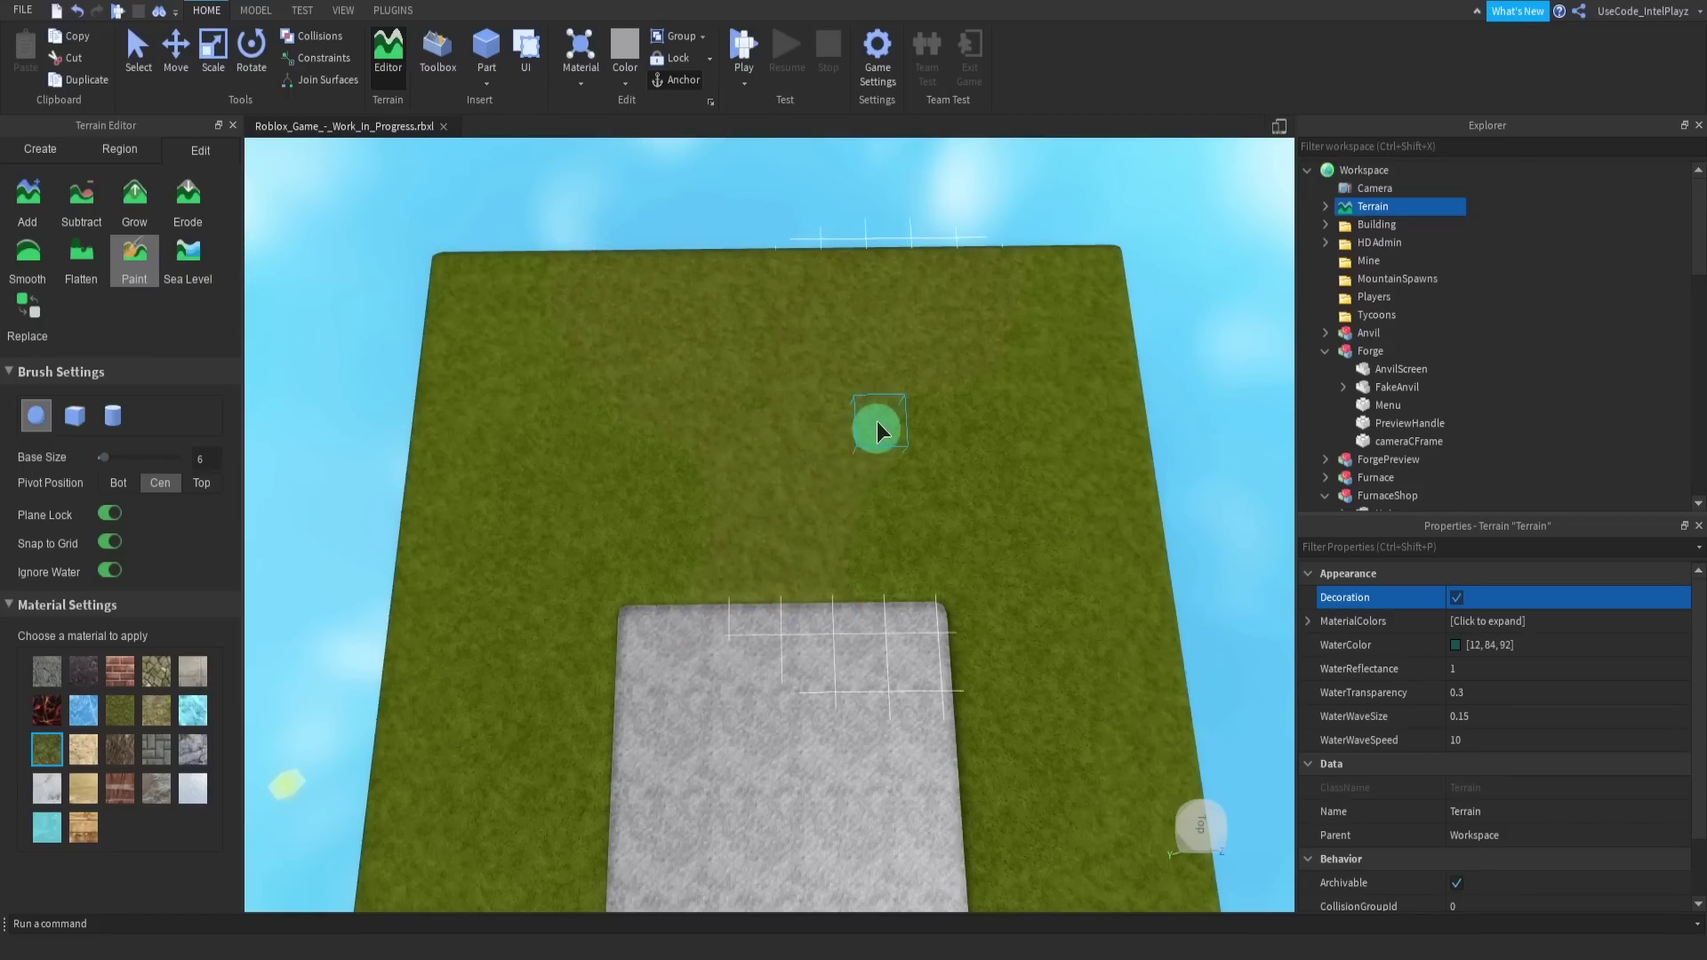
# Set the Terrain's Grass material color to a deeper green, RGB 53, 127, 70.
pyautogui.moveTo(817, 621); pyautogui.dragTo(798, 578, button='right')
pyautogui.press('w')
pyautogui.moveTo(742, 401)
pyautogui.mouseDown(button='right')
pyautogui.moveTo(723, 362)
pyautogui.moveTo(758, 411)
pyautogui.moveTo(681, 478)
pyautogui.moveTo(742, 464)
pyautogui.moveTo(908, 357)
pyautogui.mouseUp(button='right')
pyautogui.press('w')
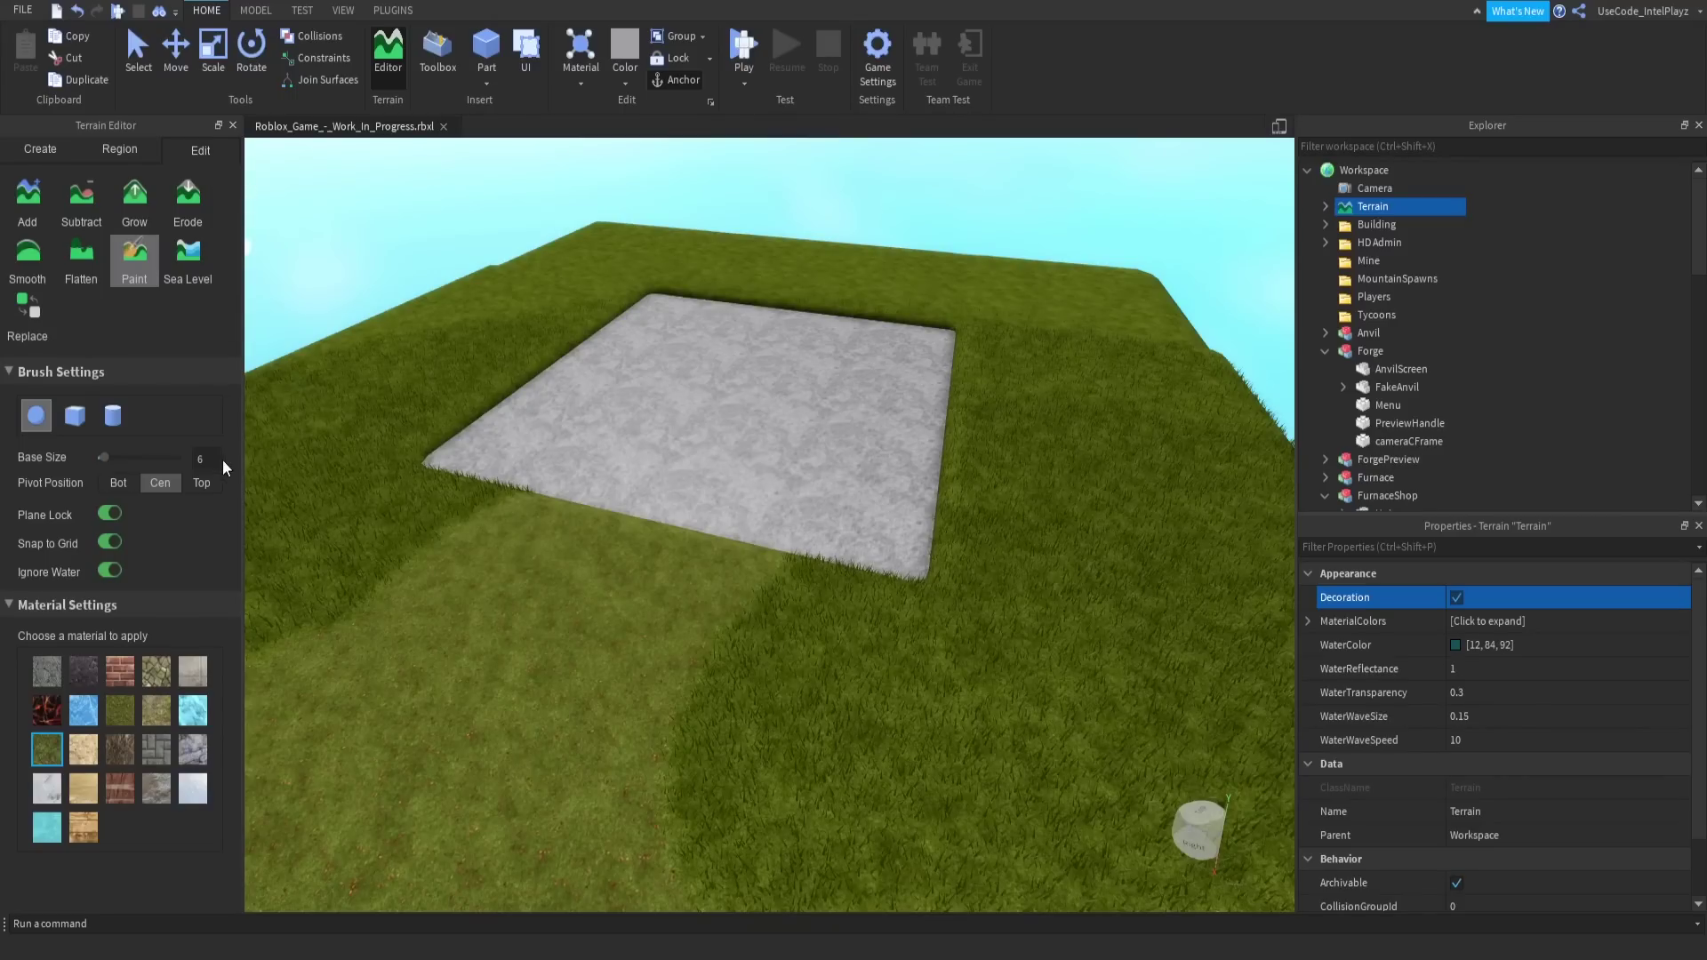
pyautogui.click(1327, 206)
pyautogui.click(1307, 622)
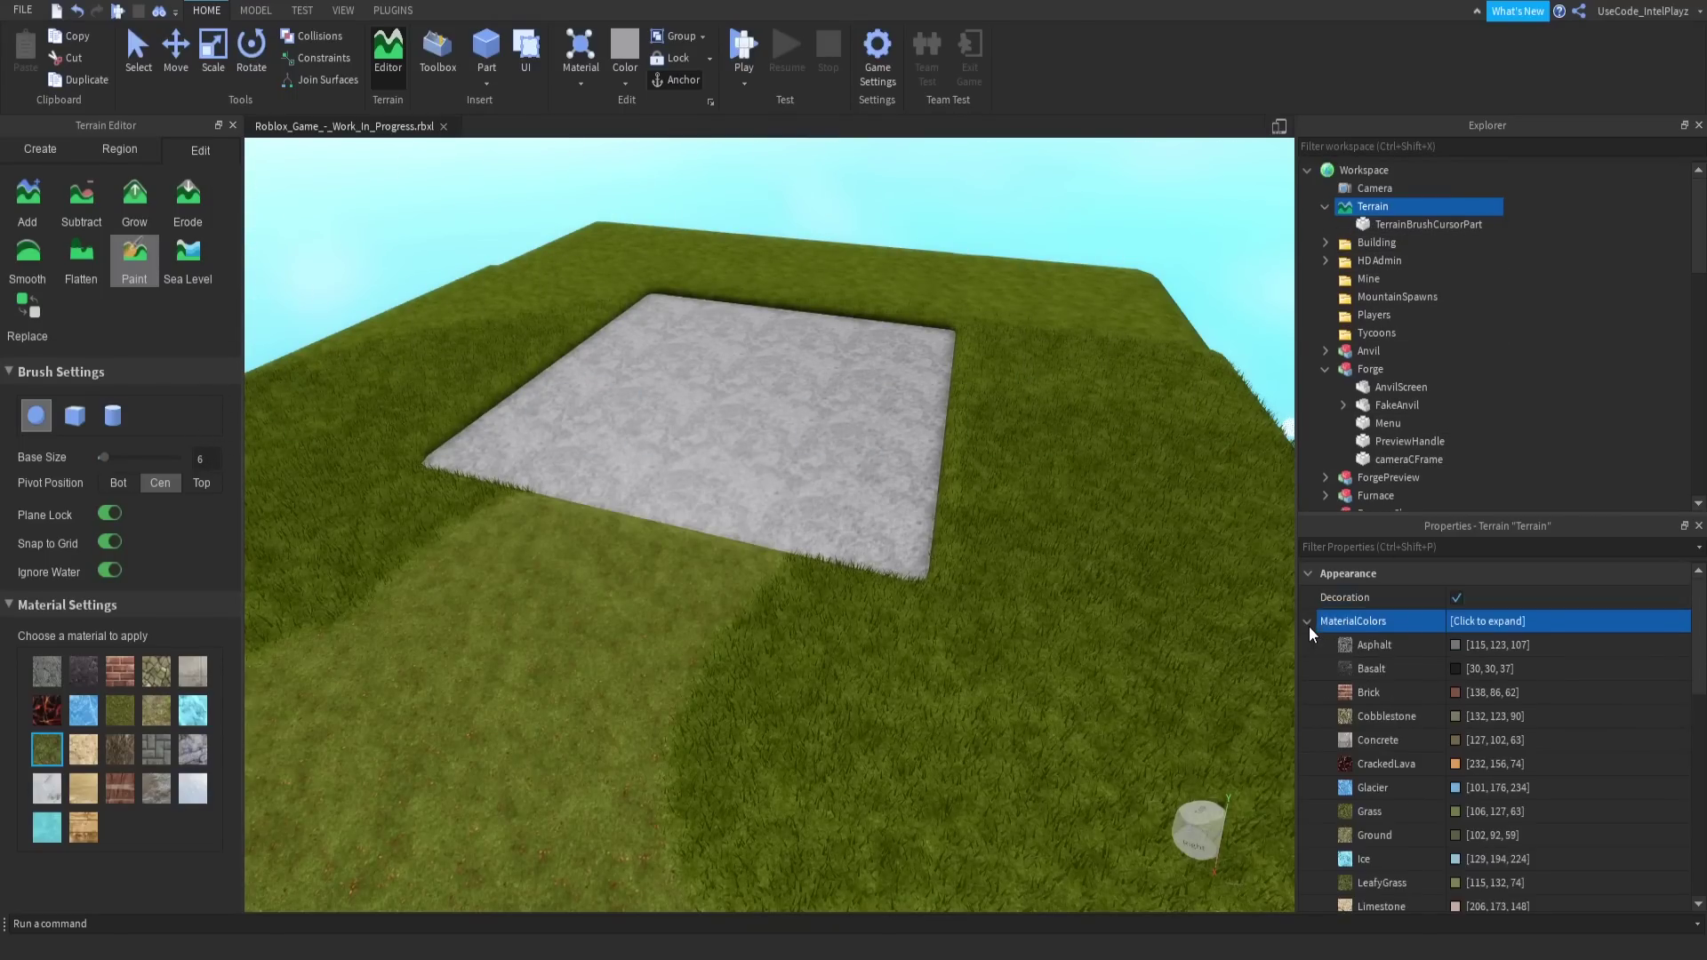
pyautogui.scroll(-3, 1460, 596)
pyautogui.click(1460, 596)
pyautogui.click(972, 370)
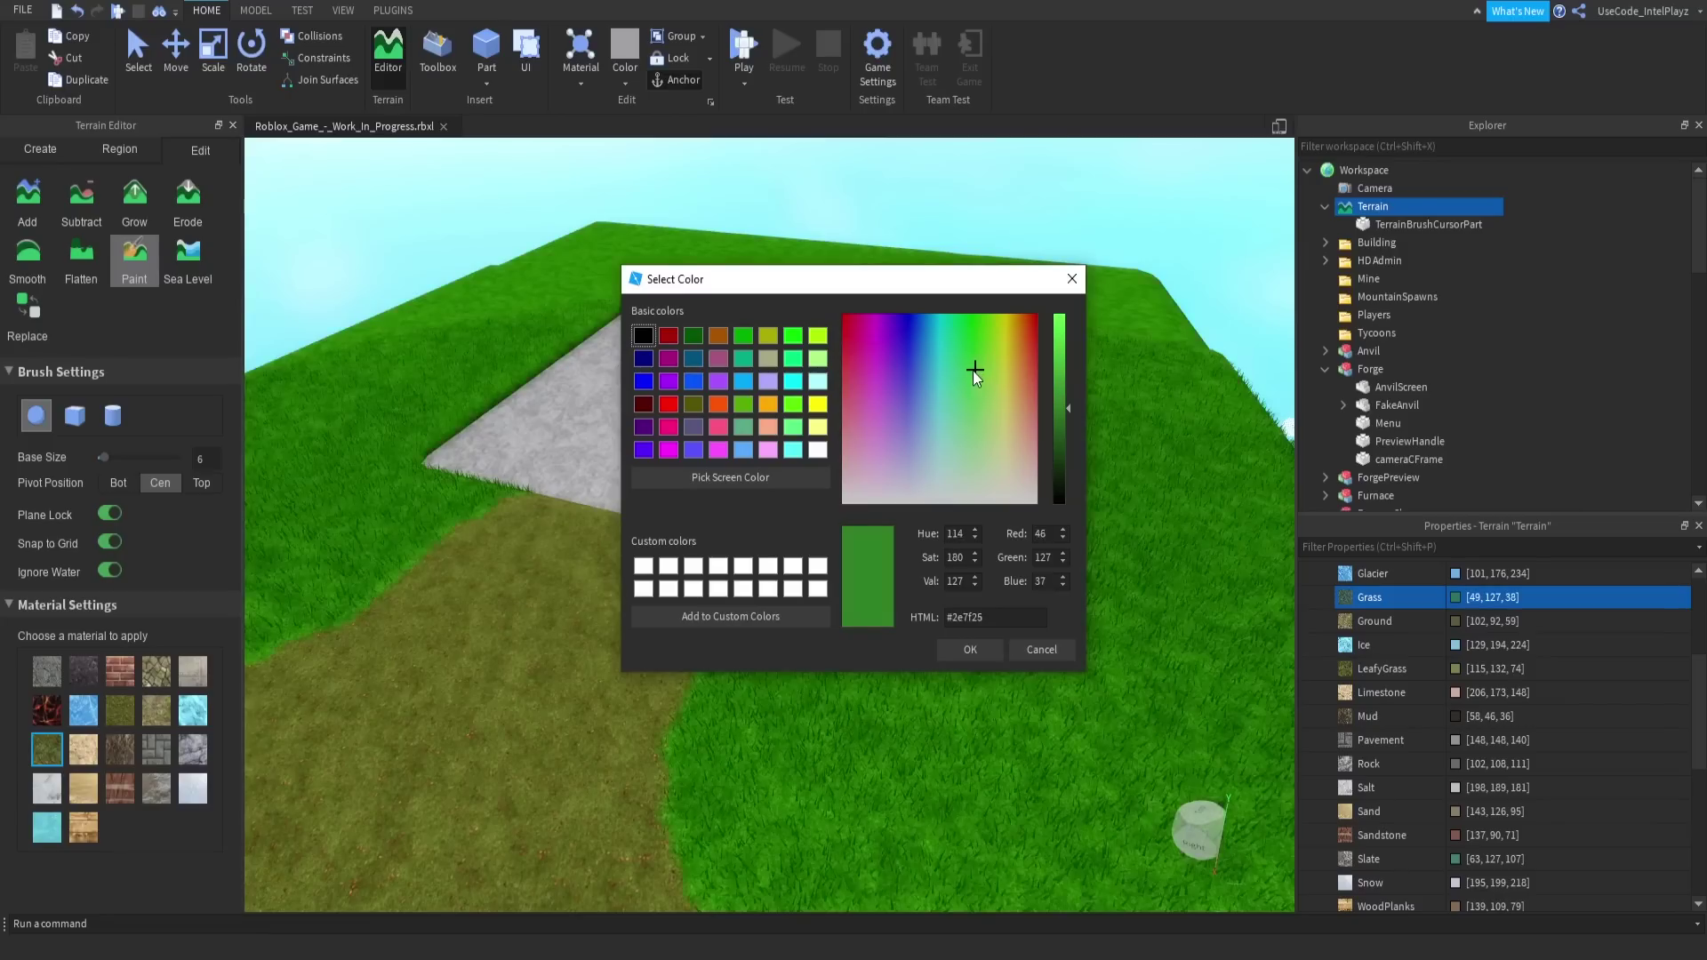
pyautogui.moveTo(965, 371); pyautogui.dragTo(964, 393)
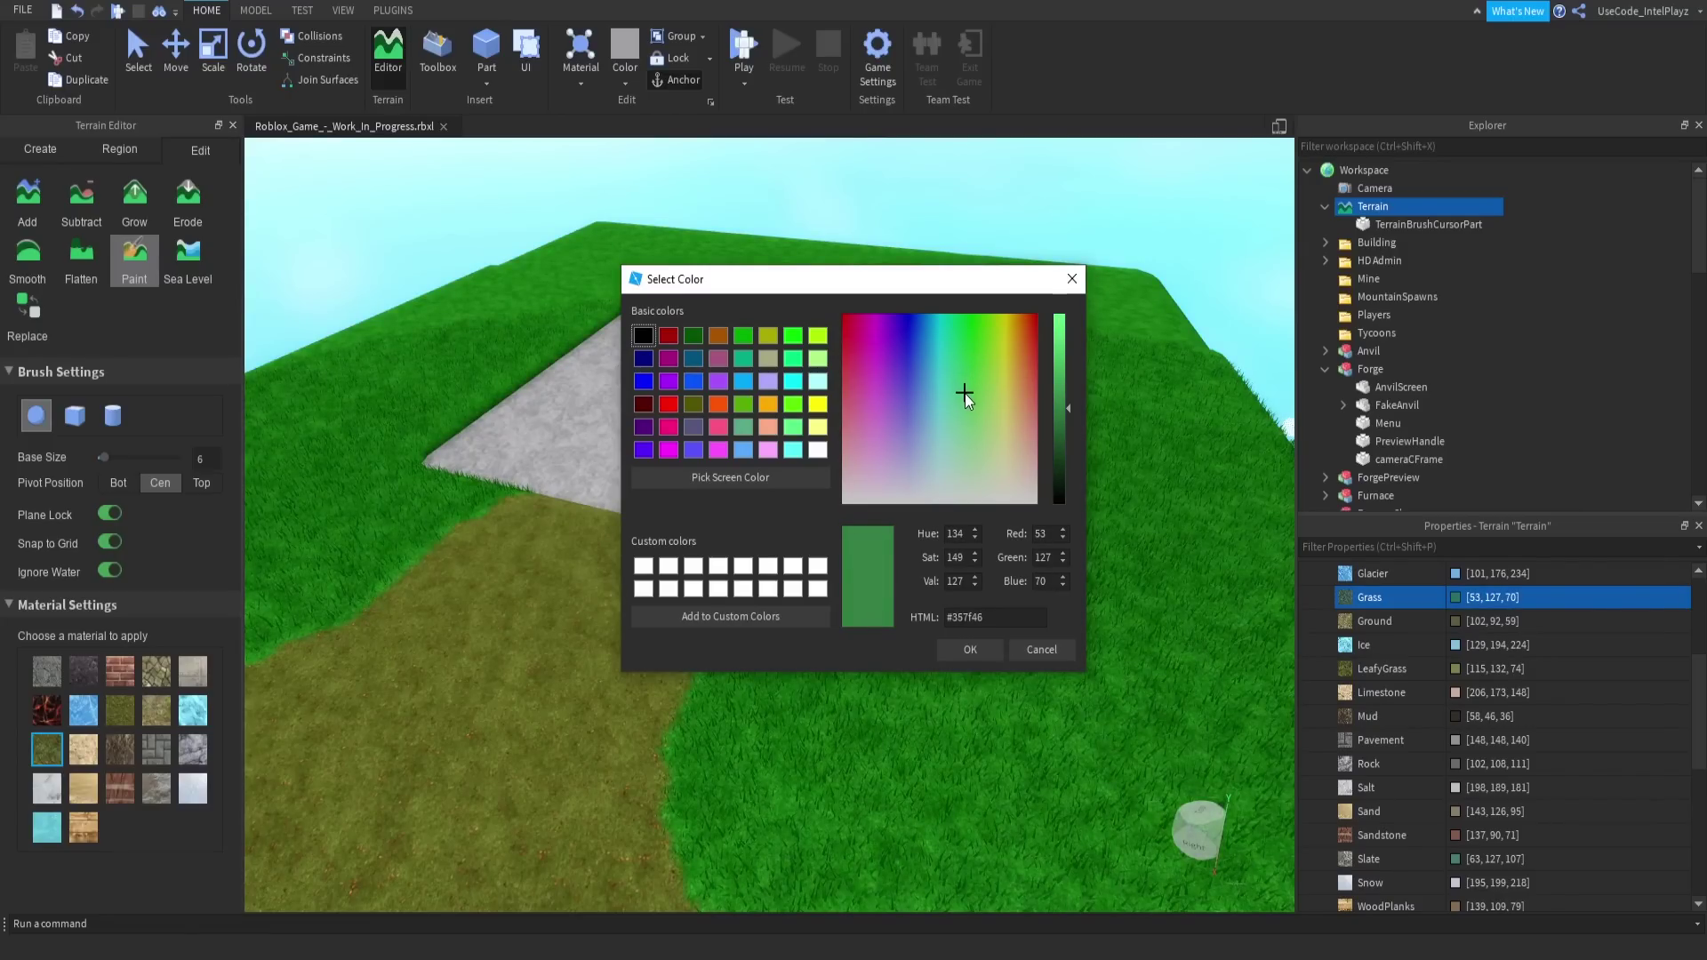
pyautogui.click(984, 655)
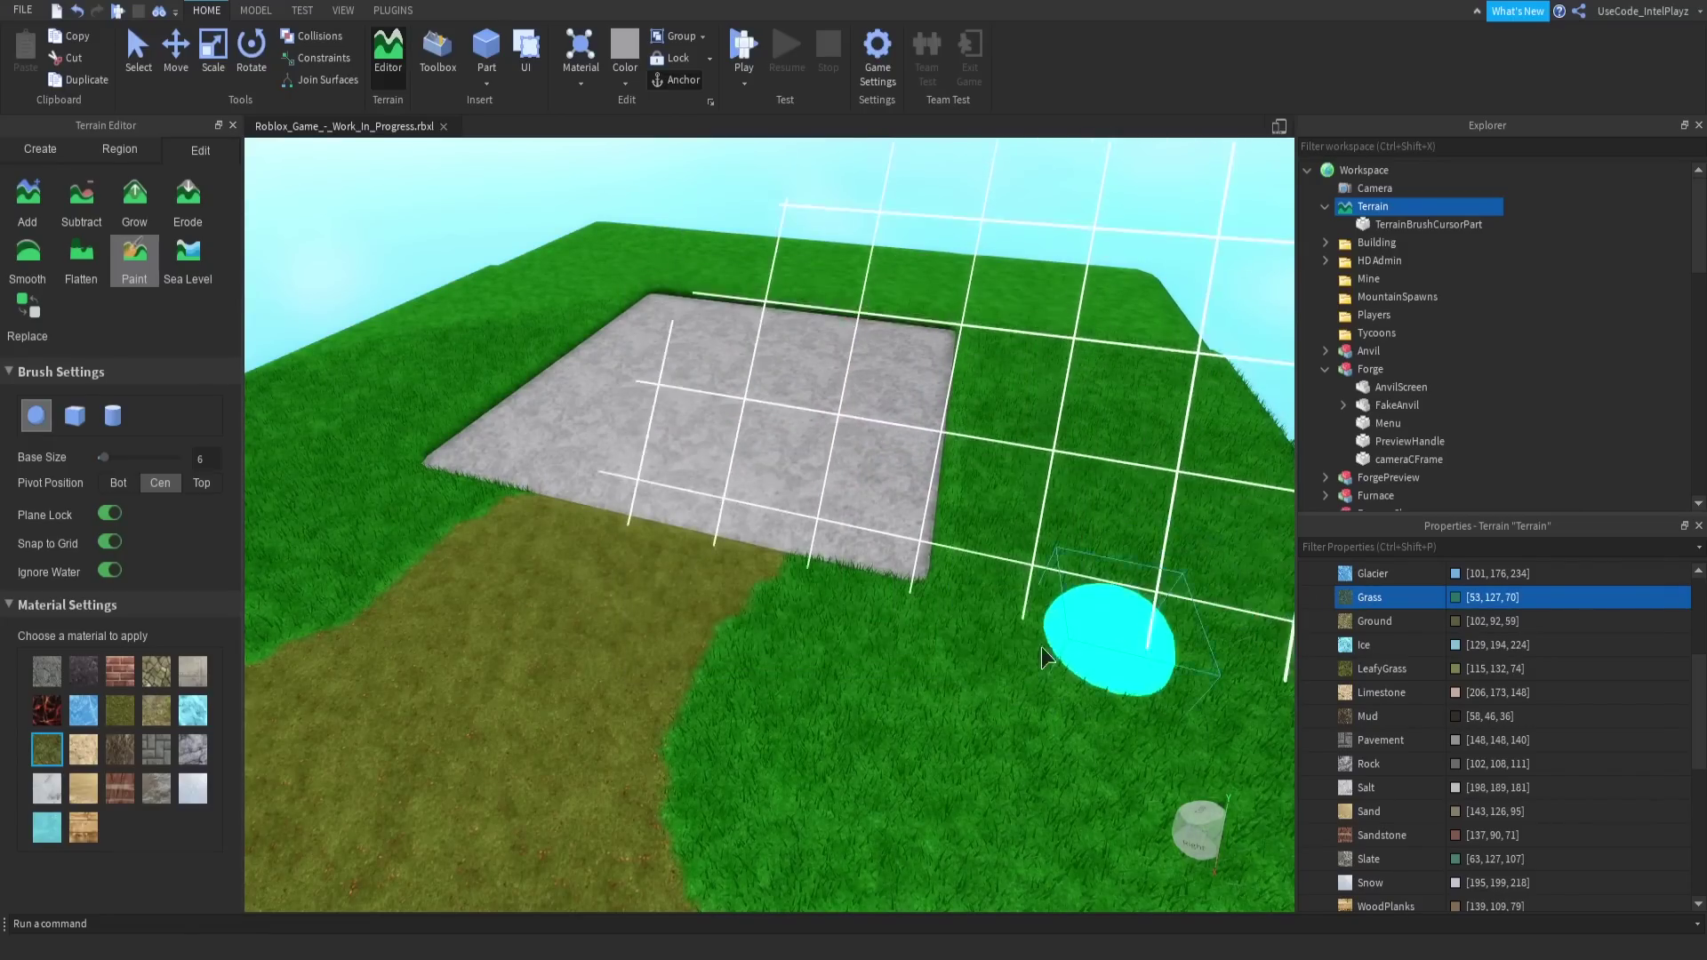
# Set the Terrain's LeafyGrass material color to dark brown, RGB 85, 85, 0, and examine the painted path up close.
pyautogui.moveTo(1042, 651)
pyautogui.mouseDown(button='right')
pyautogui.moveTo(916, 683)
pyautogui.moveTo(1033, 683)
pyautogui.mouseUp(button='right')
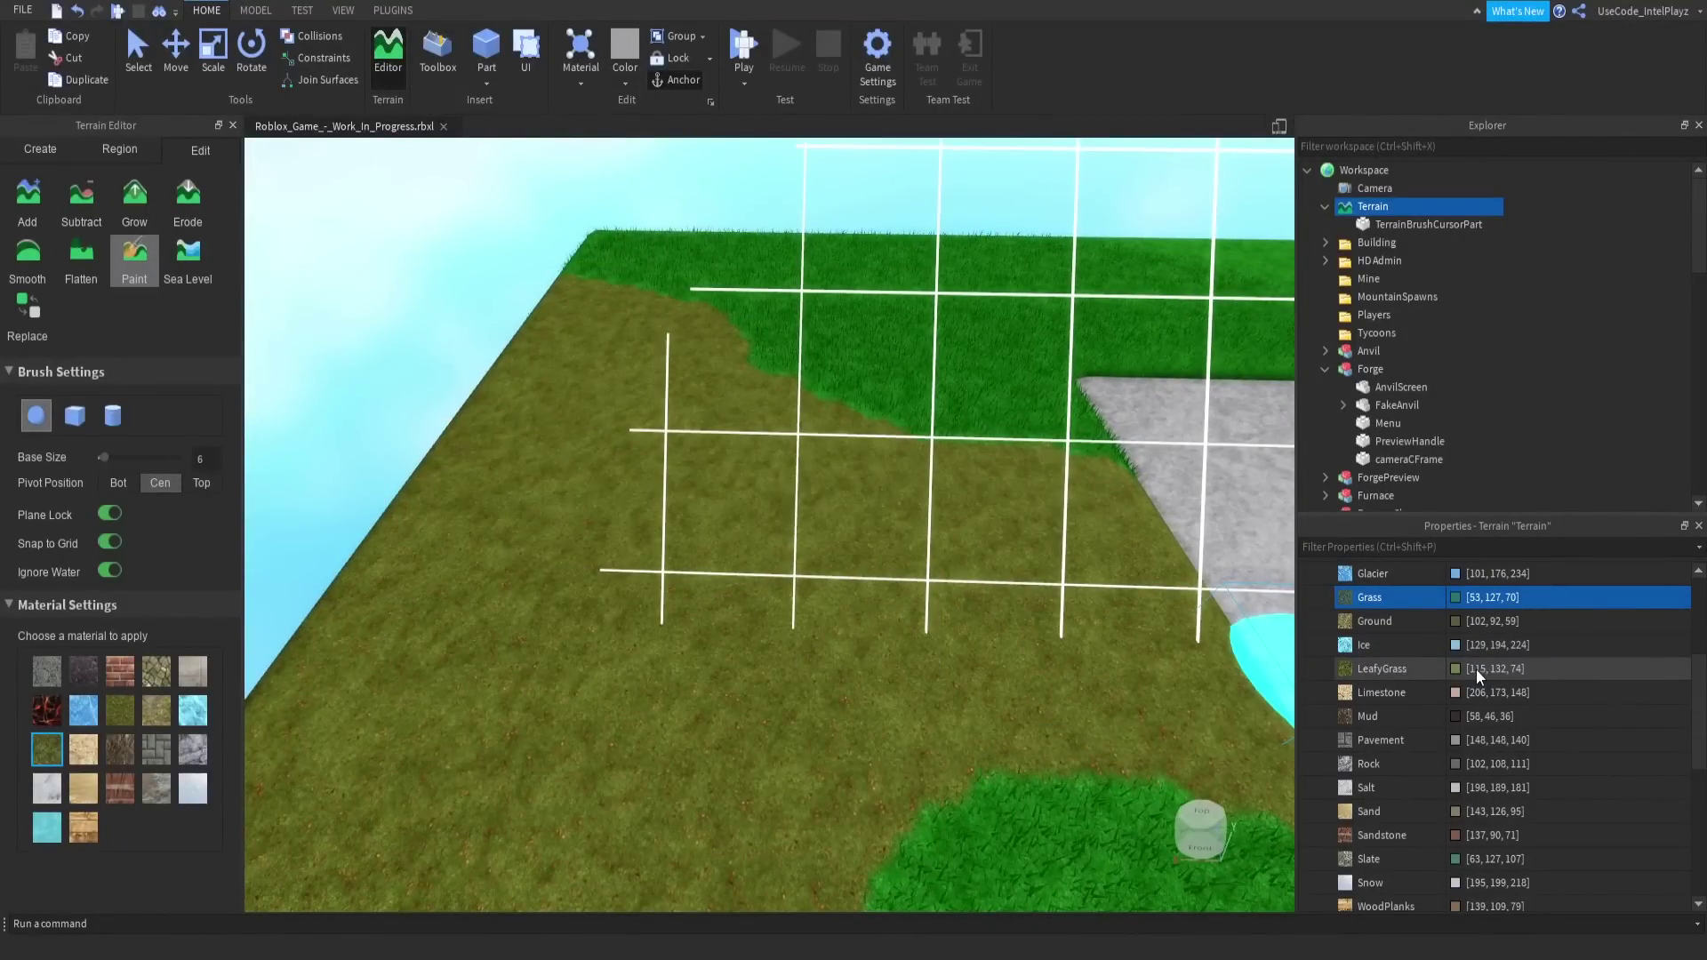
pyautogui.click(1476, 668)
pyautogui.moveTo(1069, 423)
pyautogui.mouseDown()
pyautogui.moveTo(1010, 430)
pyautogui.moveTo(1063, 440)
pyautogui.mouseUp()
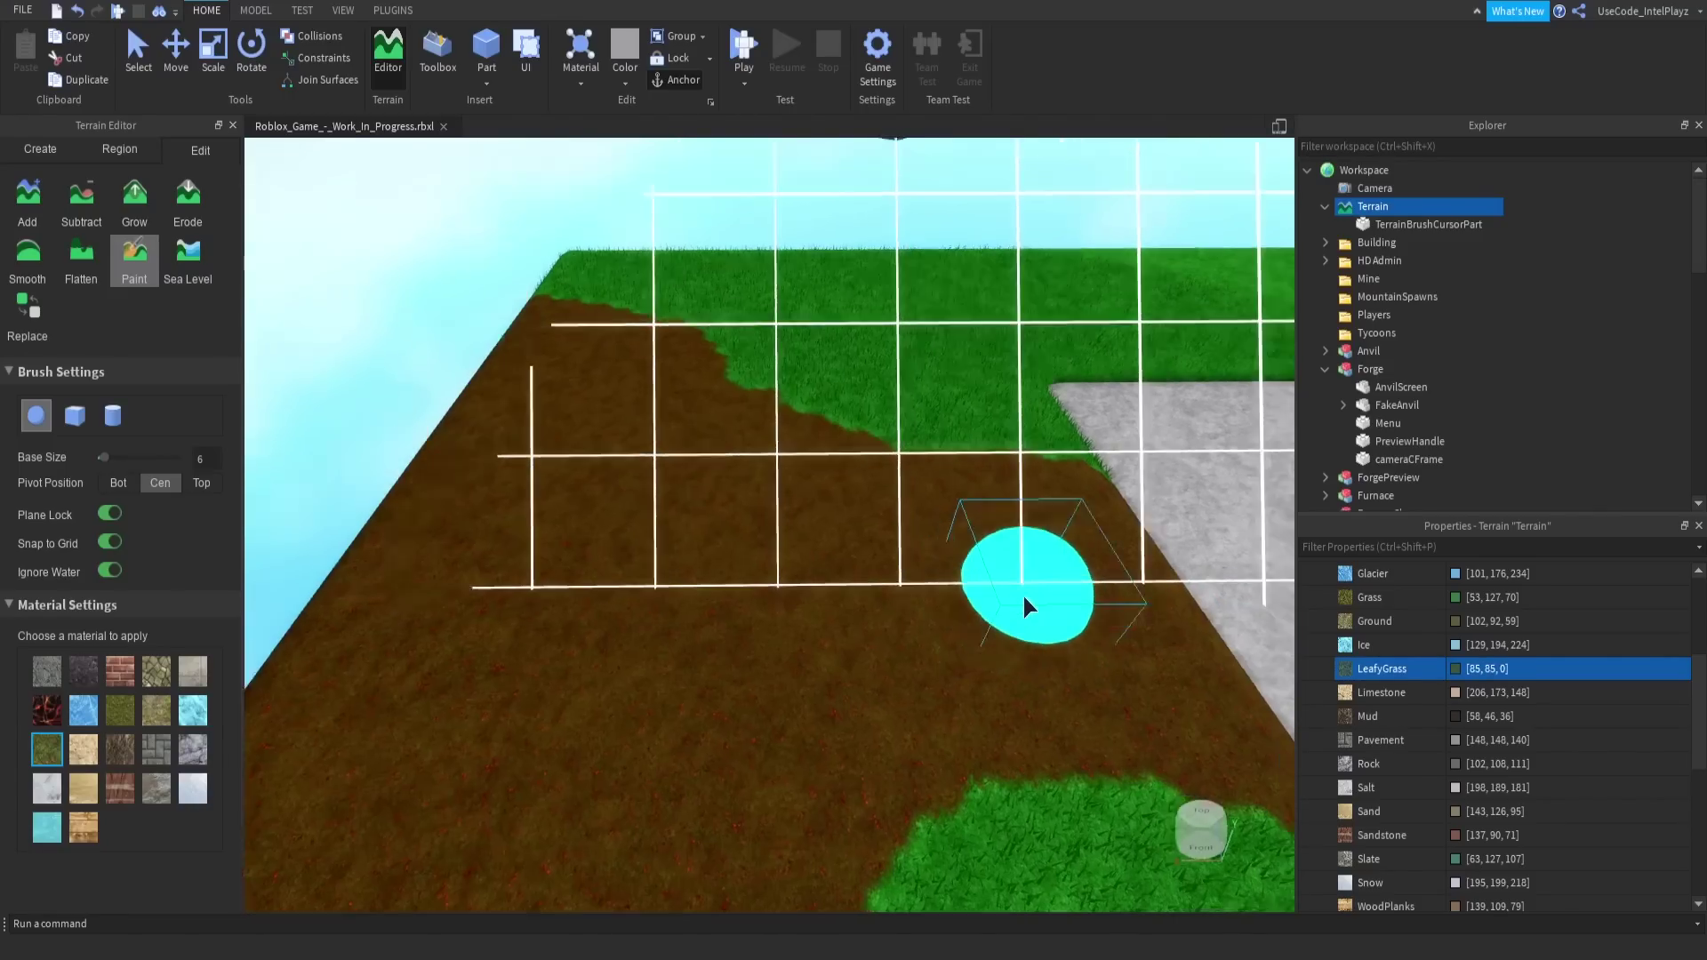
pyautogui.press('w')
pyautogui.moveTo(1023, 597); pyautogui.dragTo(1025, 597, button='right')
pyautogui.scroll(-5, 1029, 608)
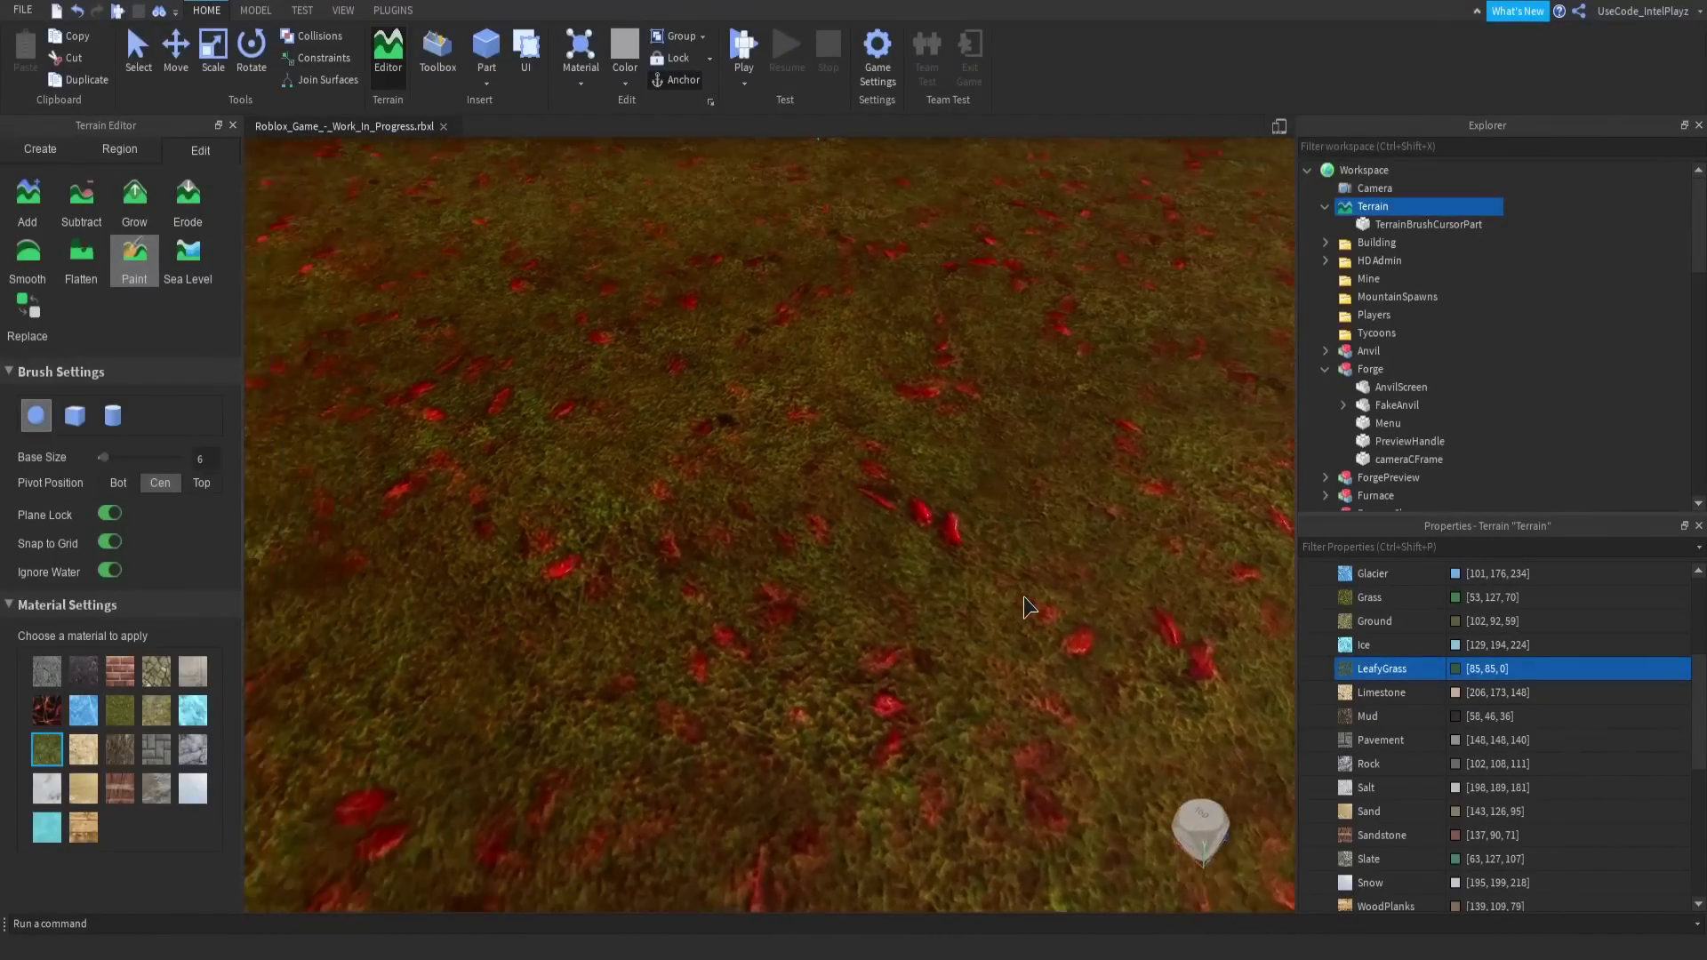
pyautogui.scroll(-5, 1022, 594)
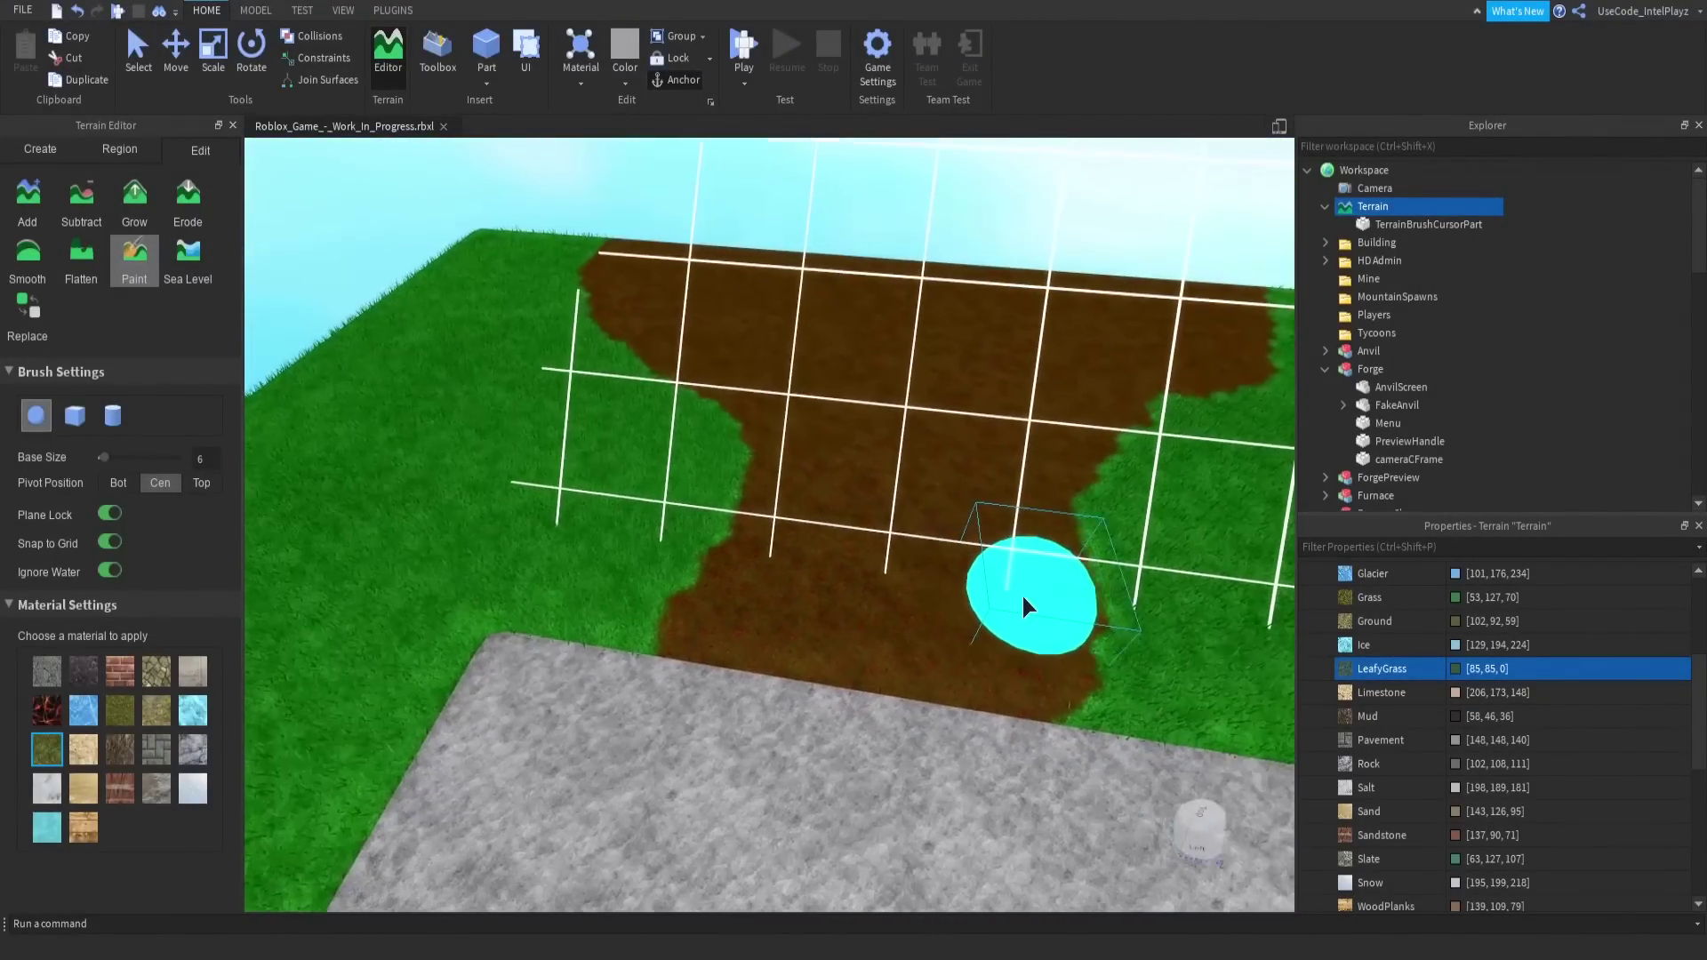
pyautogui.scroll(3, 836, 418)
pyautogui.scroll(3, 873, 469)
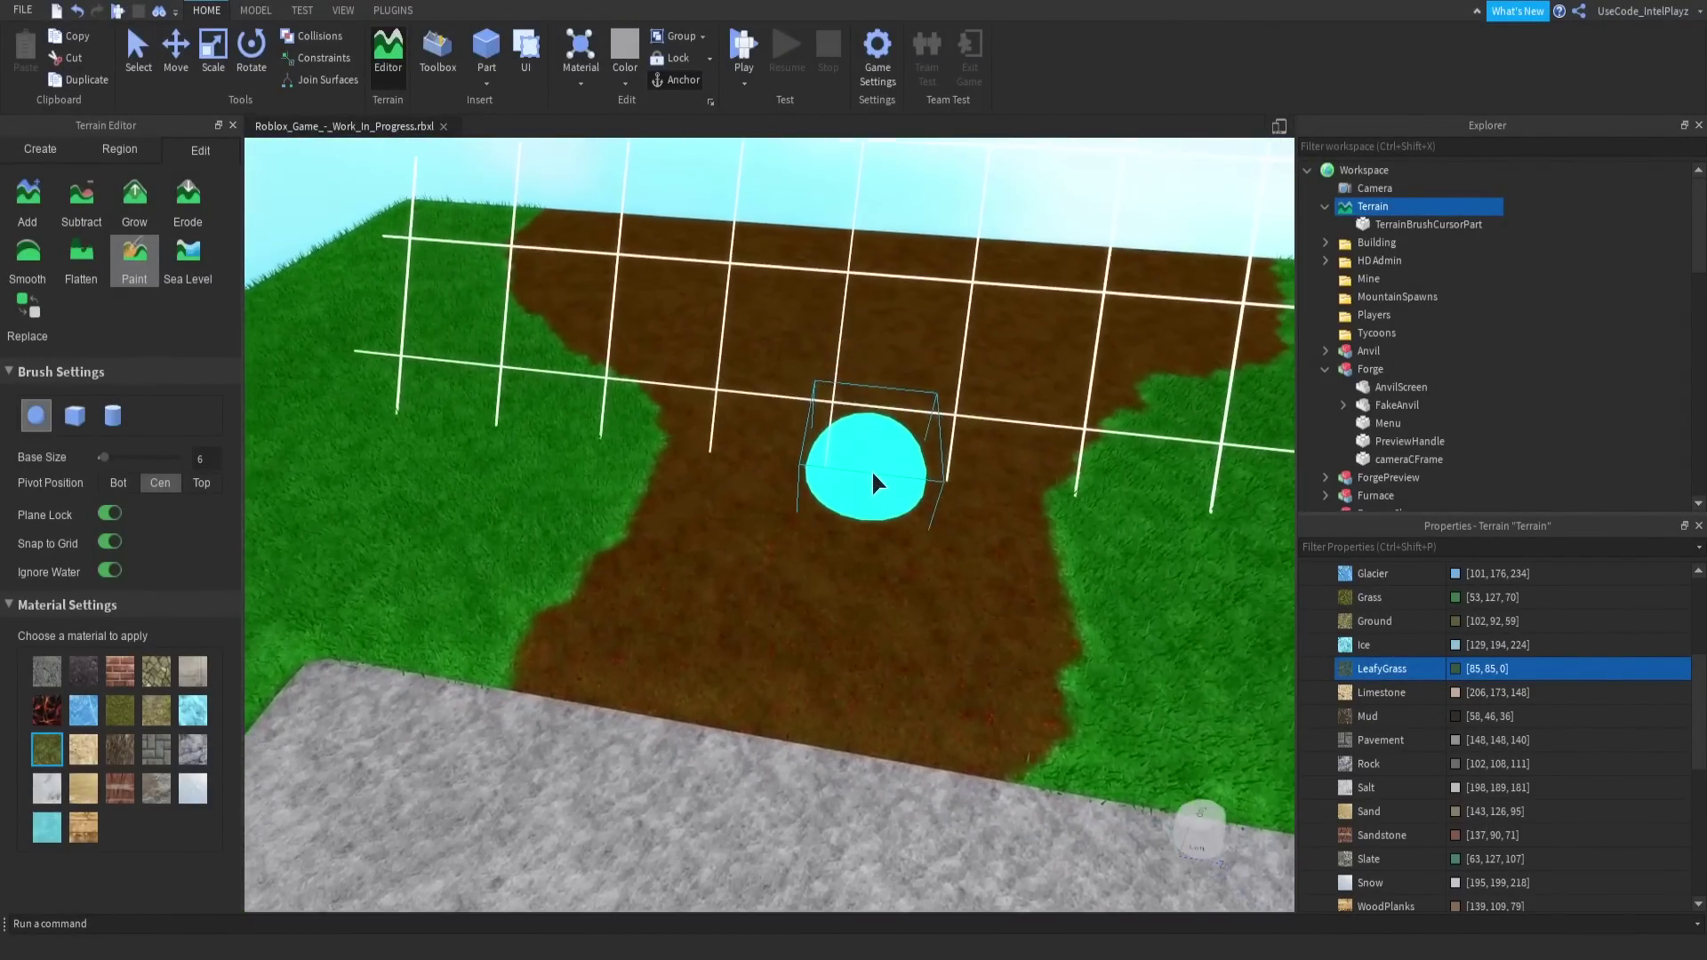
# Add an L-shaped Rock ridge around the island's outer corner beside the brown path, using brush size 12.
pyautogui.moveTo(872, 470); pyautogui.dragTo(872, 469, button='right')
pyautogui.scroll(-4, 872, 469)
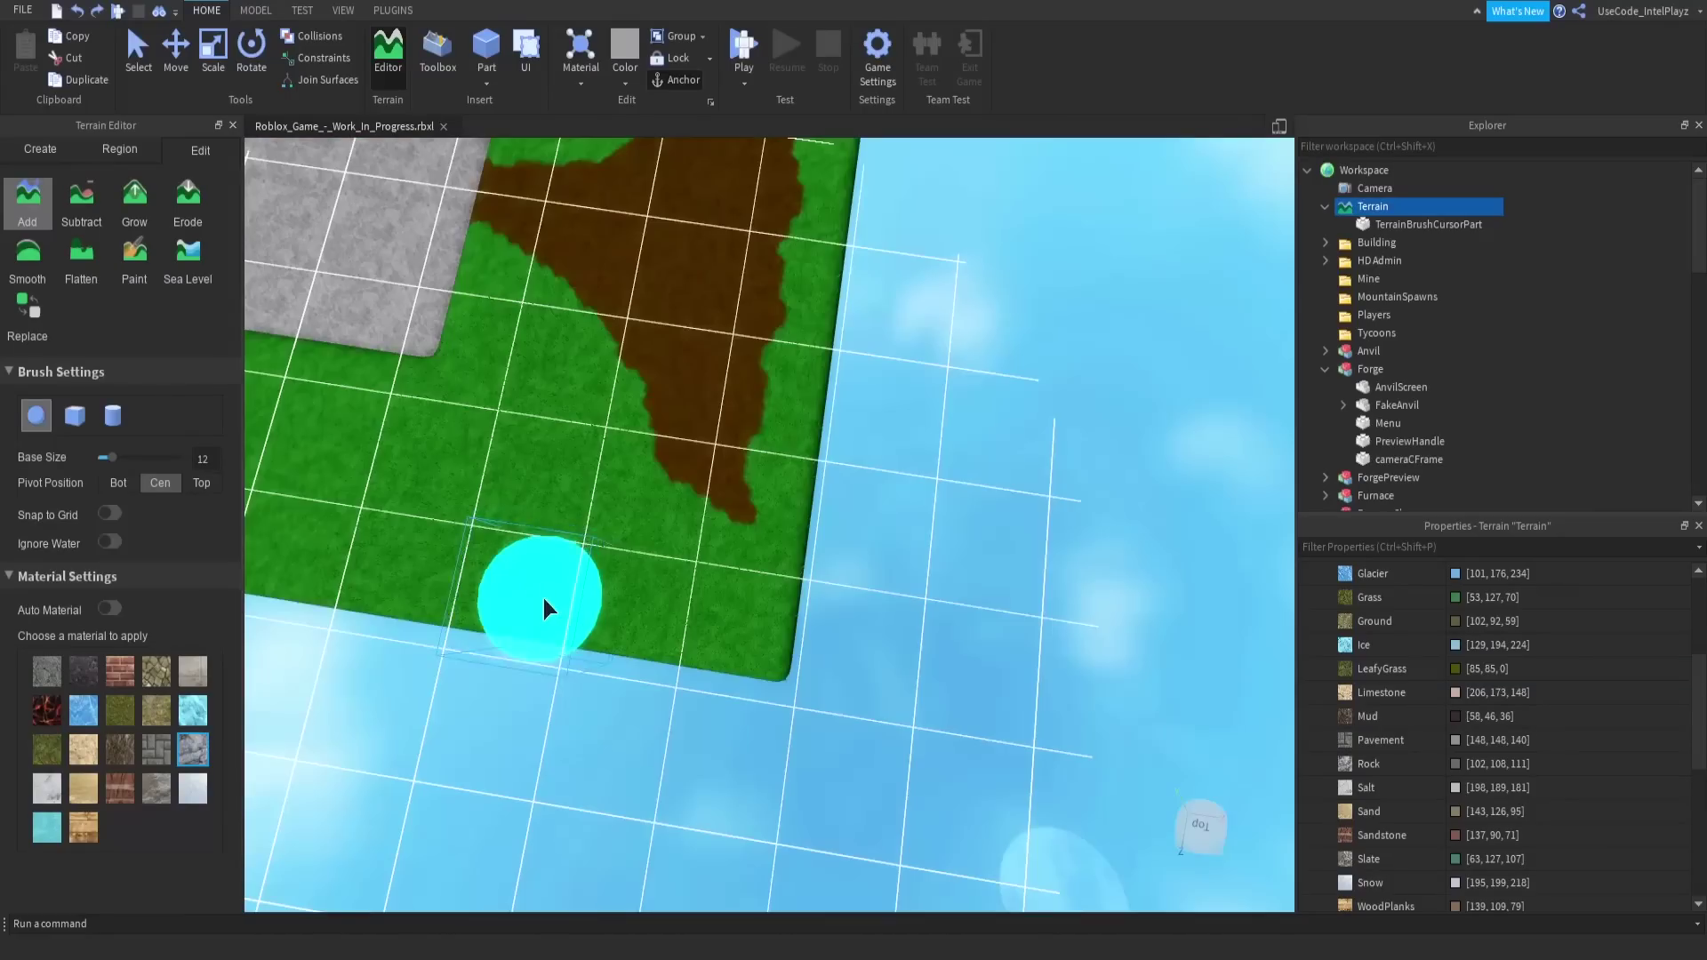
pyautogui.moveTo(464, 609)
pyautogui.mouseDown()
pyautogui.moveTo(520, 525)
pyautogui.moveTo(621, 533)
pyautogui.moveTo(818, 320)
pyautogui.moveTo(791, 453)
pyautogui.moveTo(797, 626)
pyautogui.moveTo(611, 665)
pyautogui.moveTo(516, 654)
pyautogui.mouseUp()
pyautogui.moveTo(542, 589); pyautogui.dragTo(727, 584)
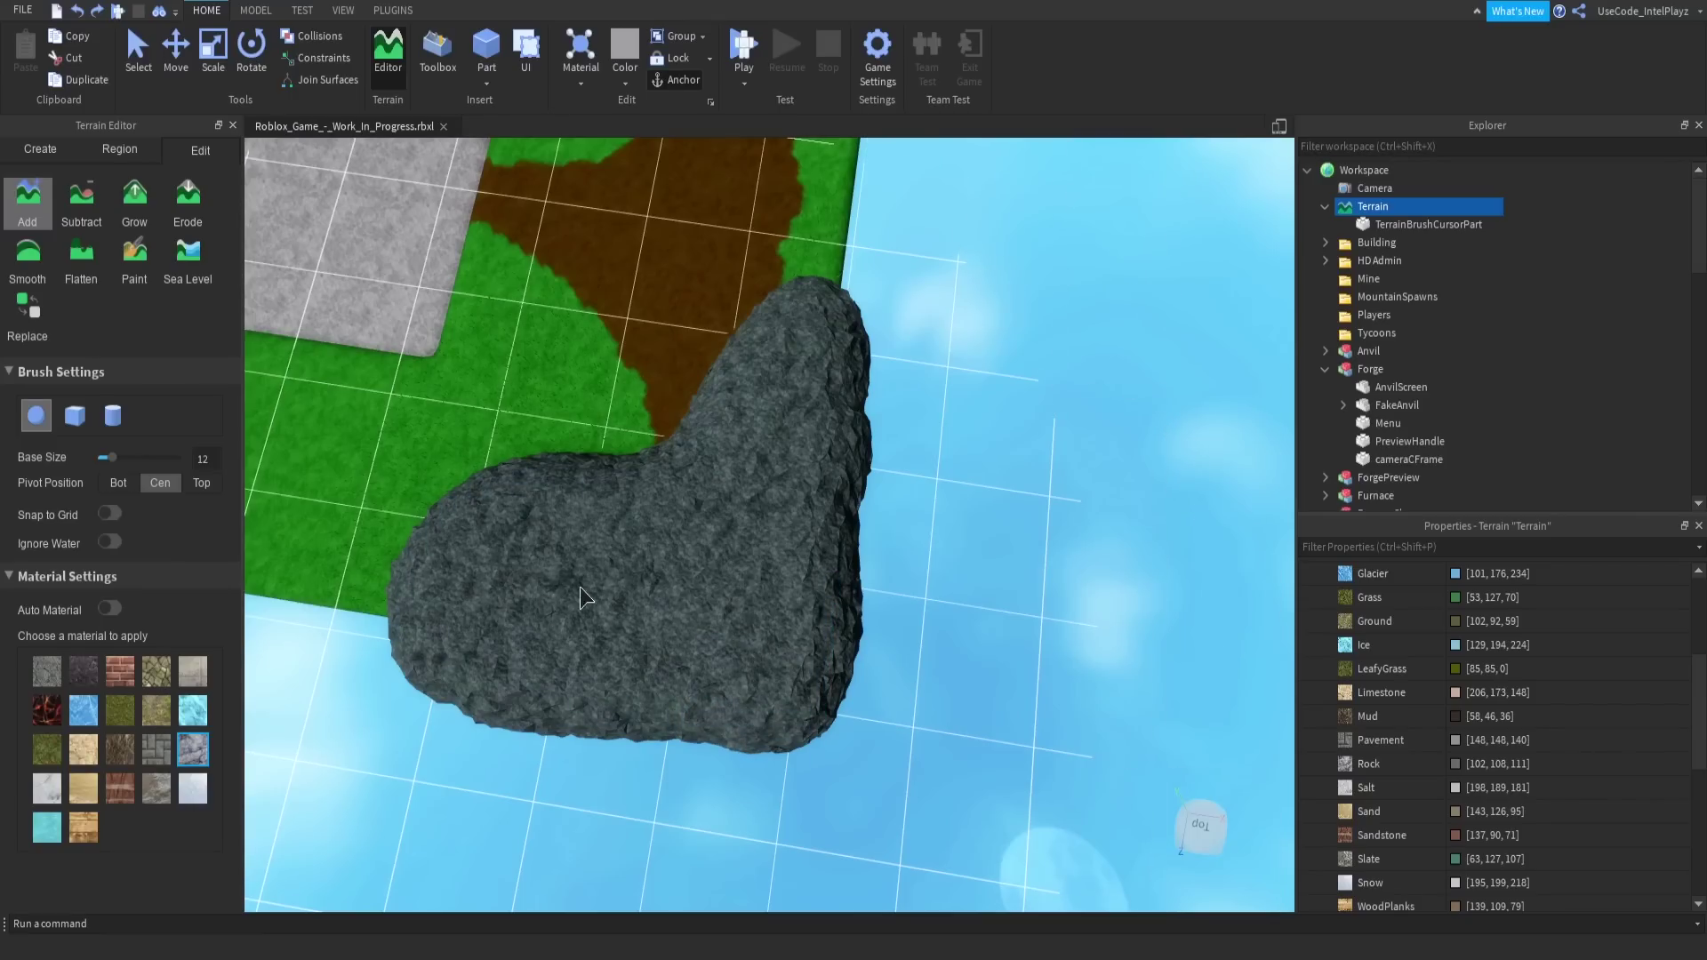
pyautogui.moveTo(727, 567); pyautogui.dragTo(727, 567, button='right')
pyautogui.press('w')
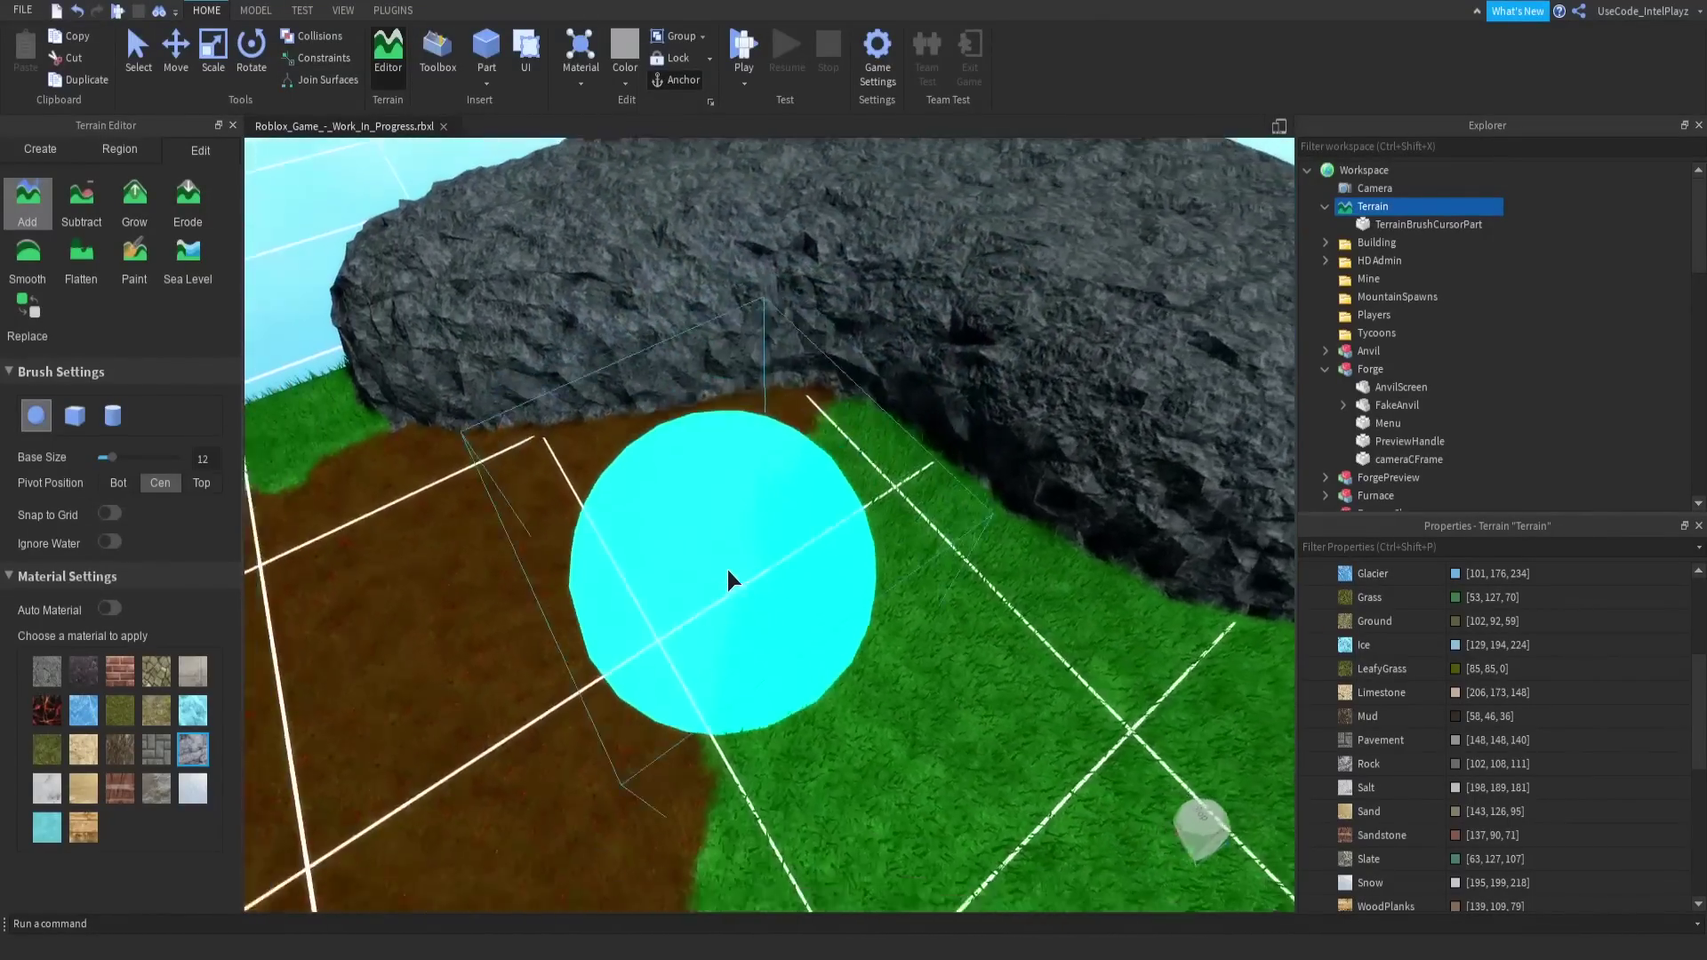
pyautogui.scroll(-5, 727, 567)
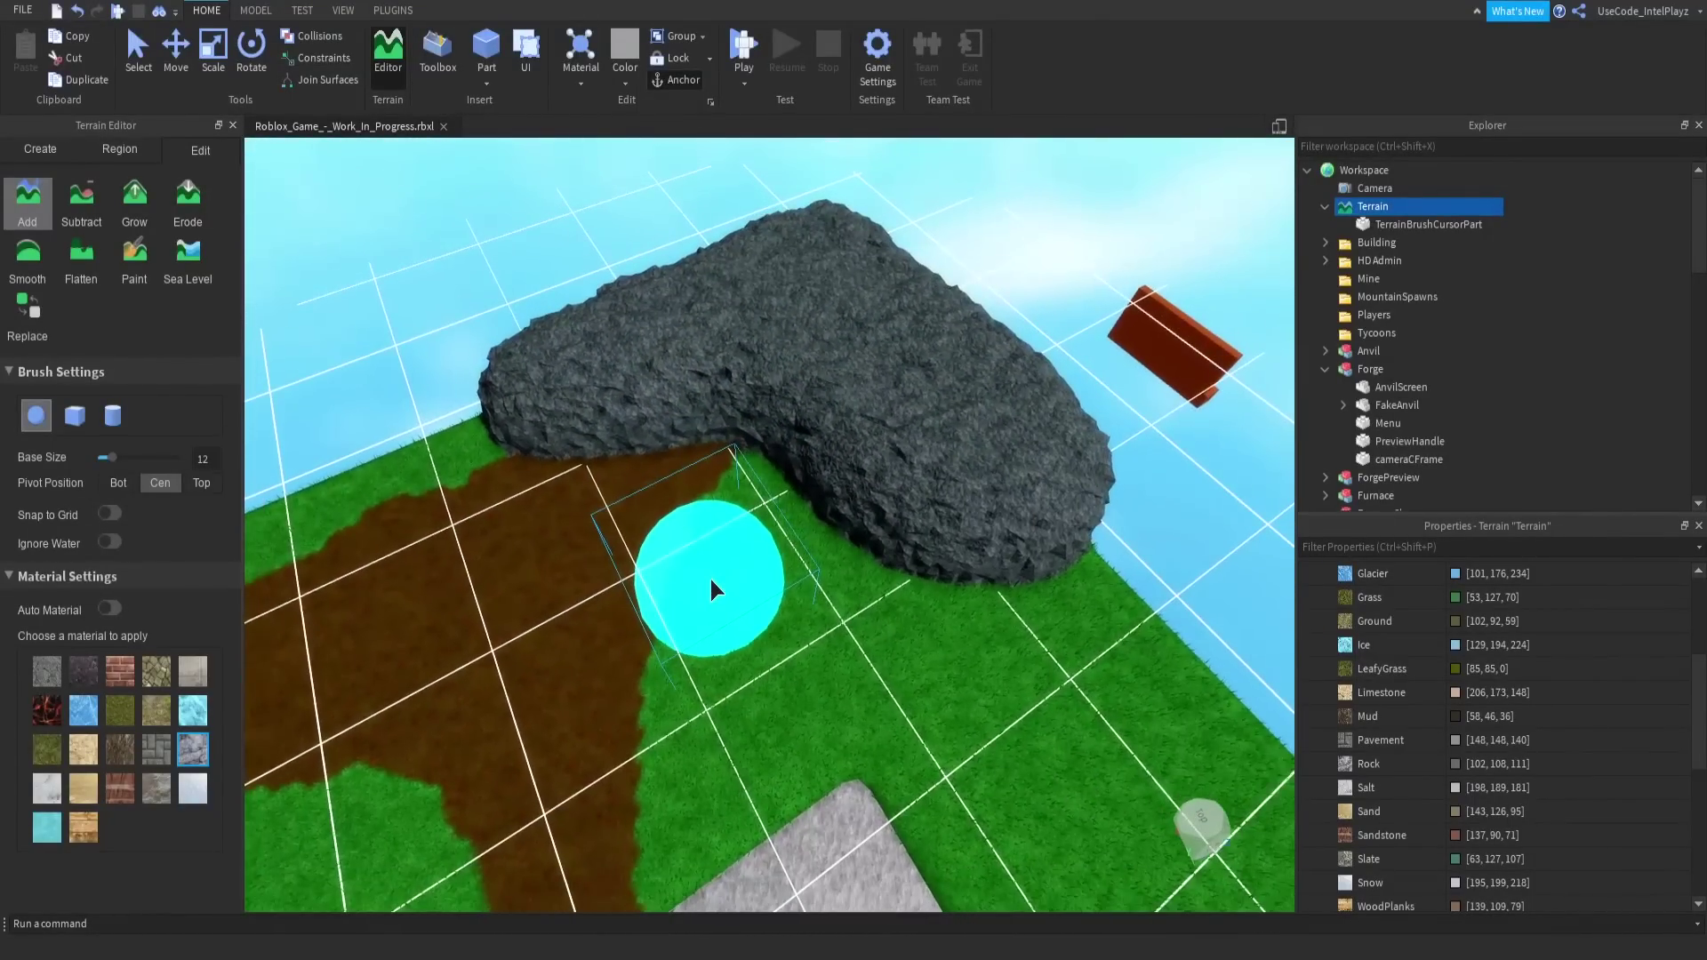
# Insert an R6 Block Rig near the corner ridge and compare the rock height with the character's scale.
pyautogui.click(409, 11)
pyautogui.click(125, 52)
pyautogui.click(812, 439)
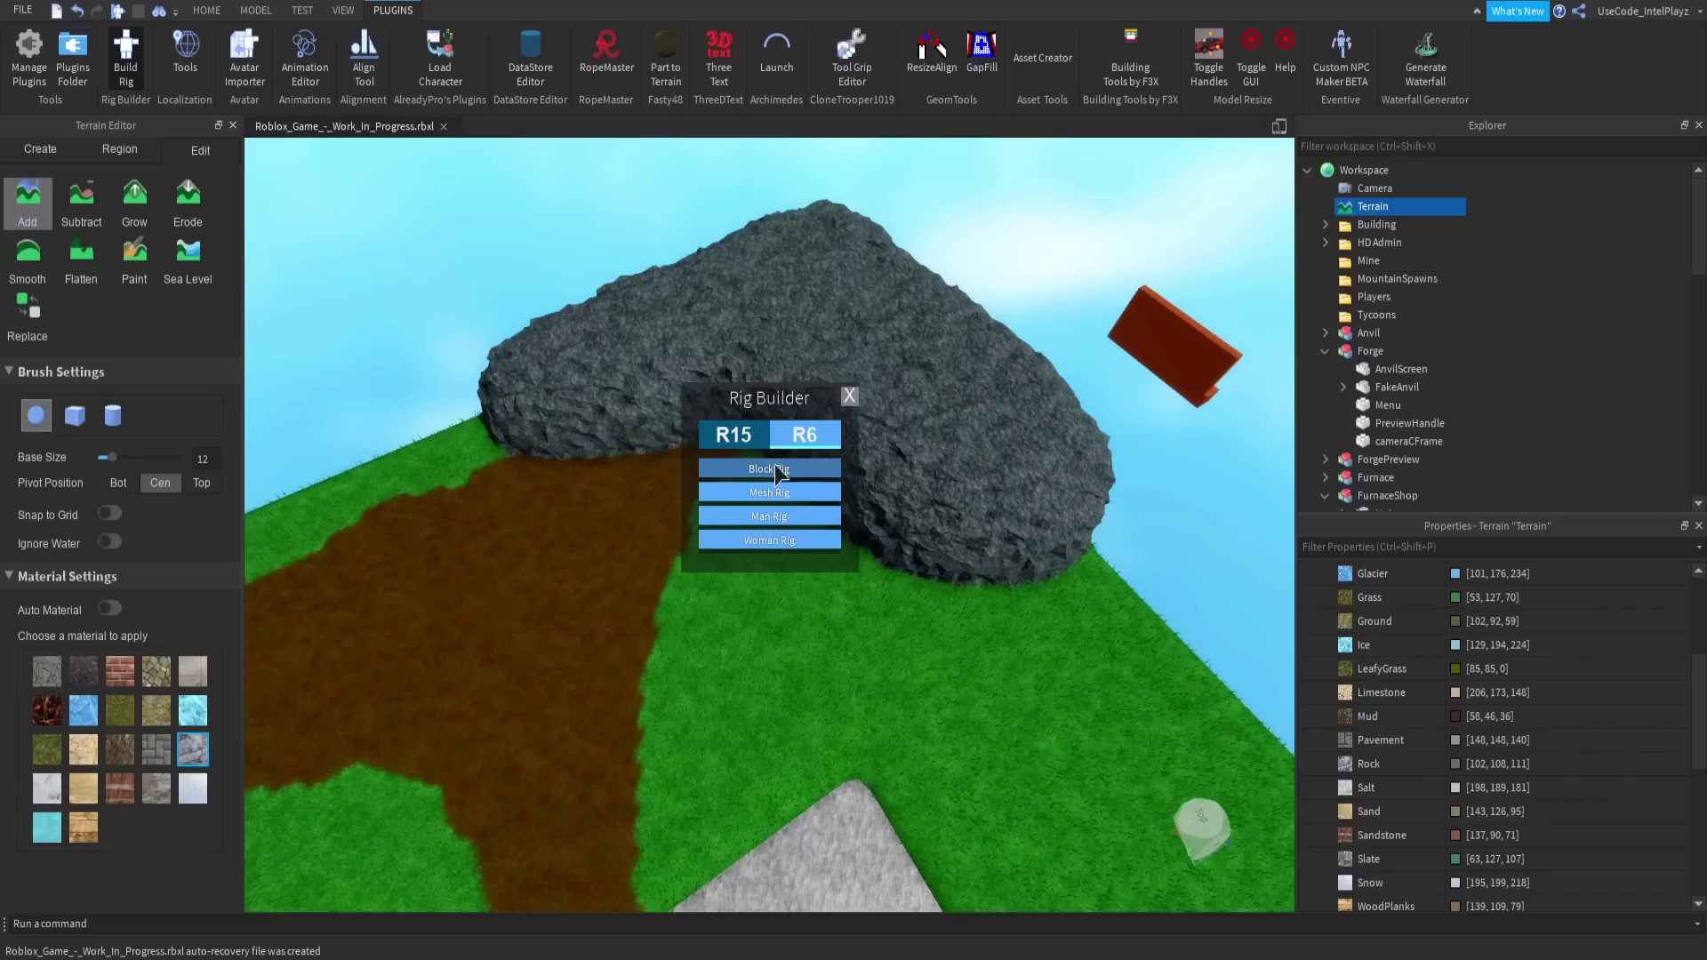
pyautogui.click(775, 466)
pyautogui.scroll(10, 751, 518)
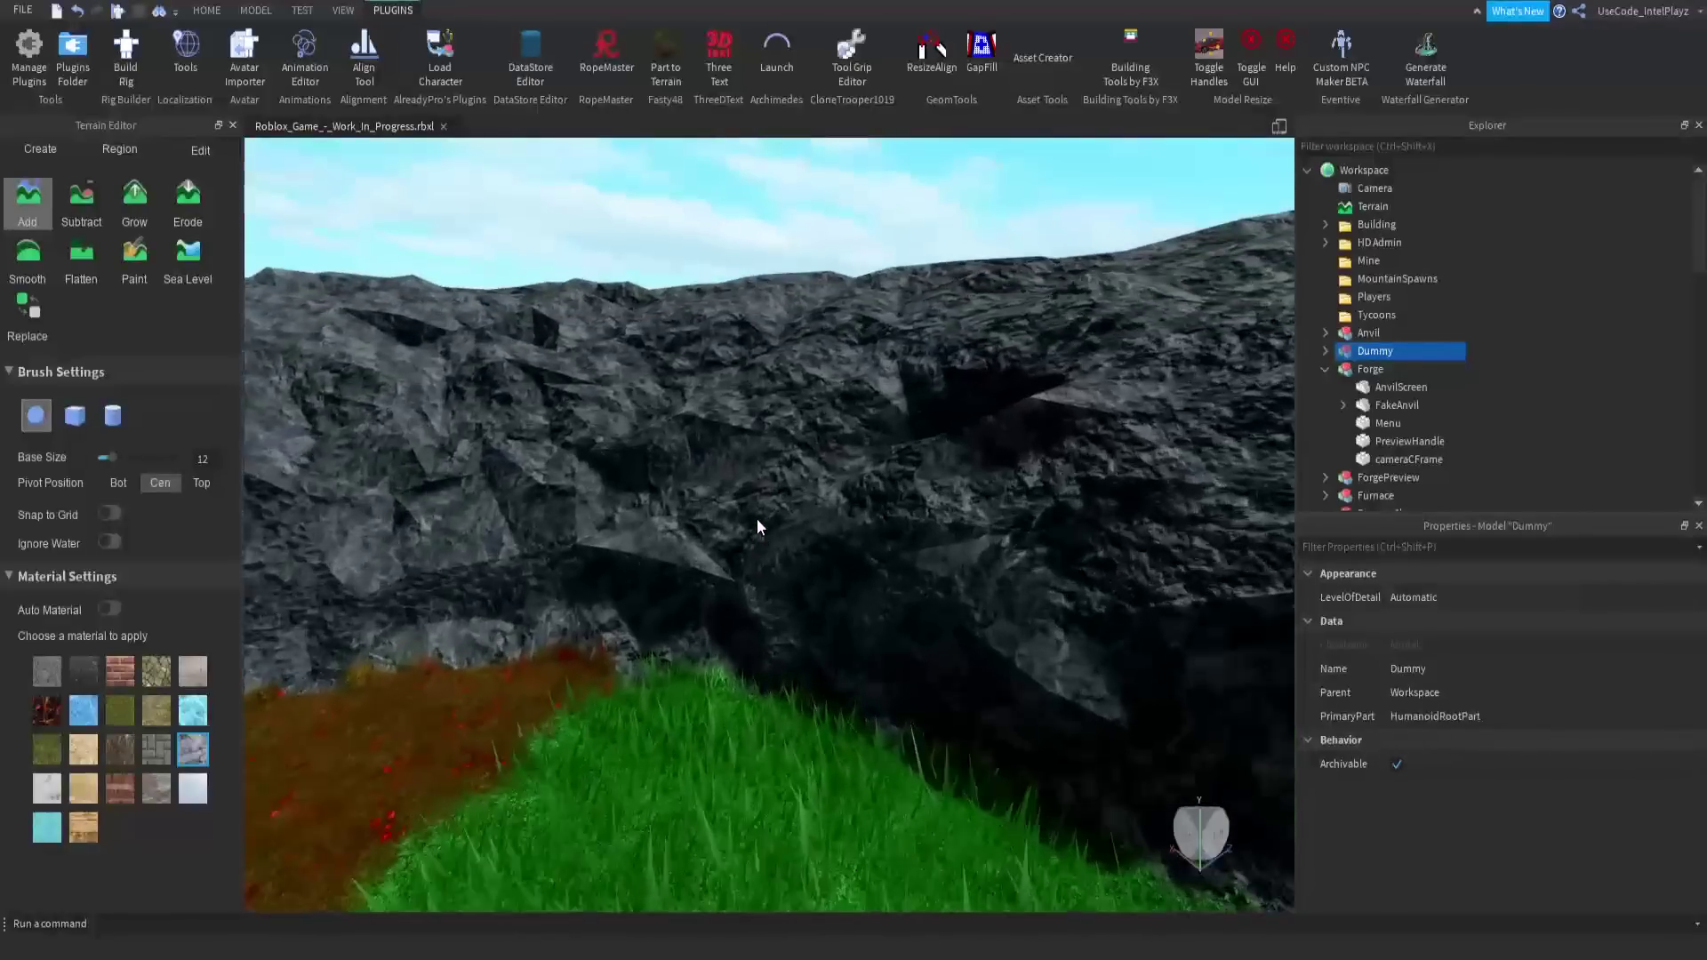
pyautogui.scroll(-10, 756, 525)
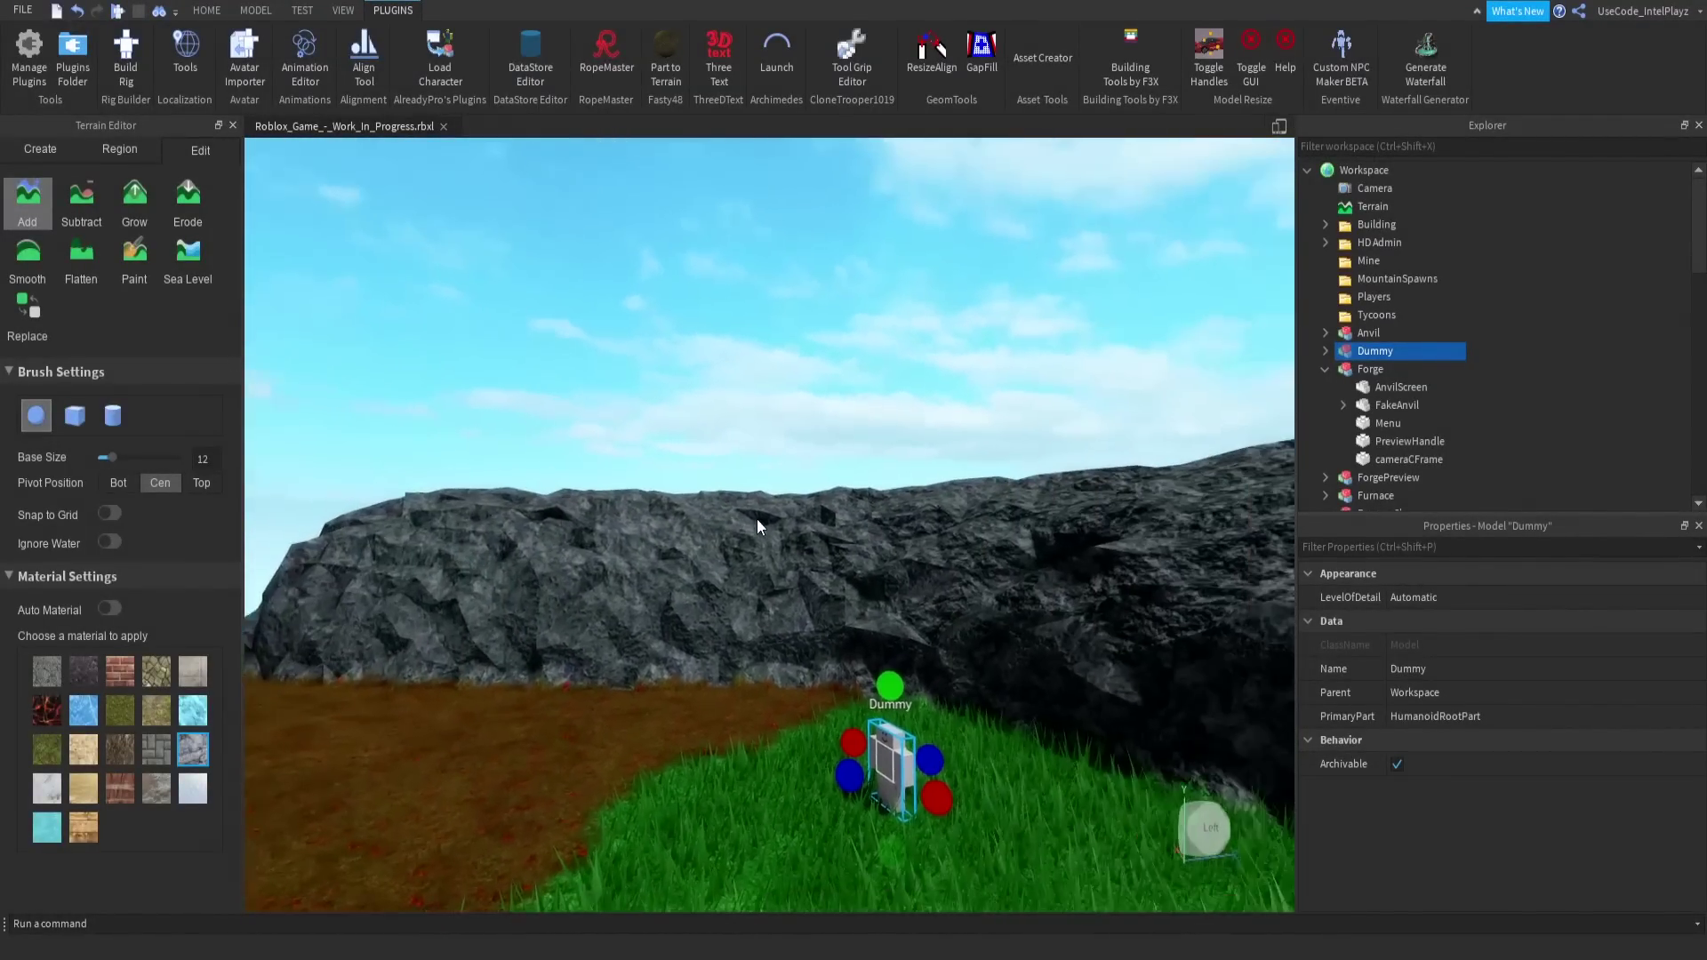
pyautogui.moveTo(756, 519); pyautogui.dragTo(756, 519, button='right')
pyautogui.scroll(-10, 755, 520)
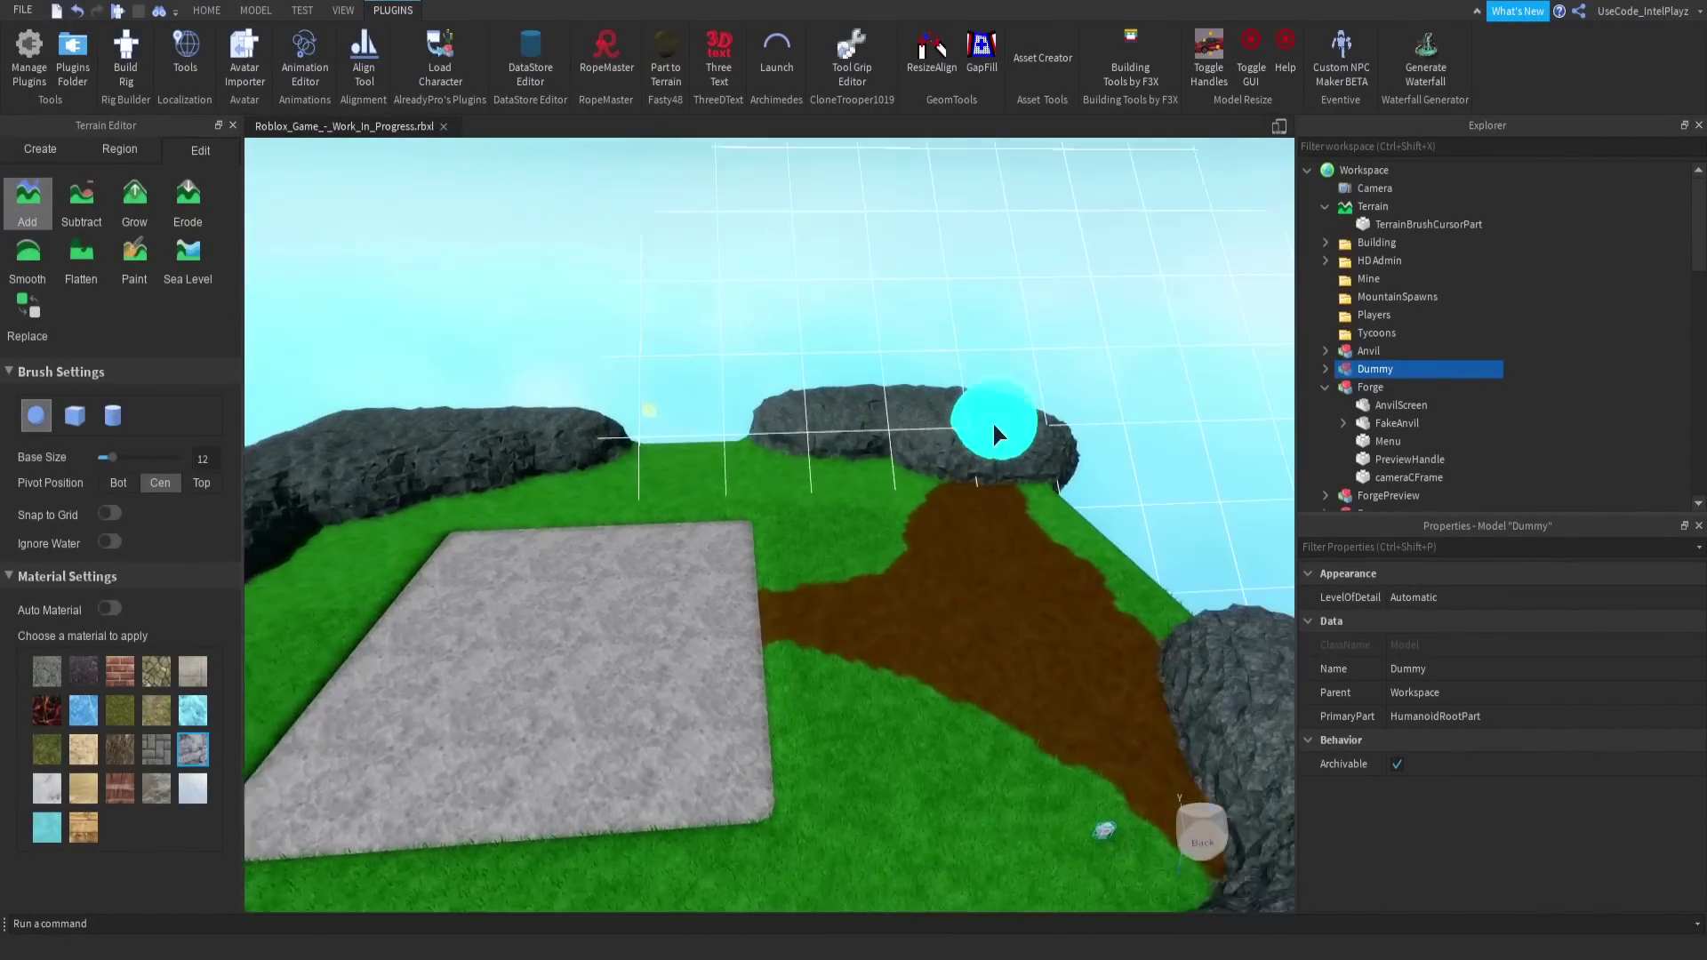
# Build up the Rock ridges along the island's edges and cover their tops with Grass.
pyautogui.press('w')
pyautogui.moveTo(992, 422); pyautogui.dragTo(990, 420, button='right')
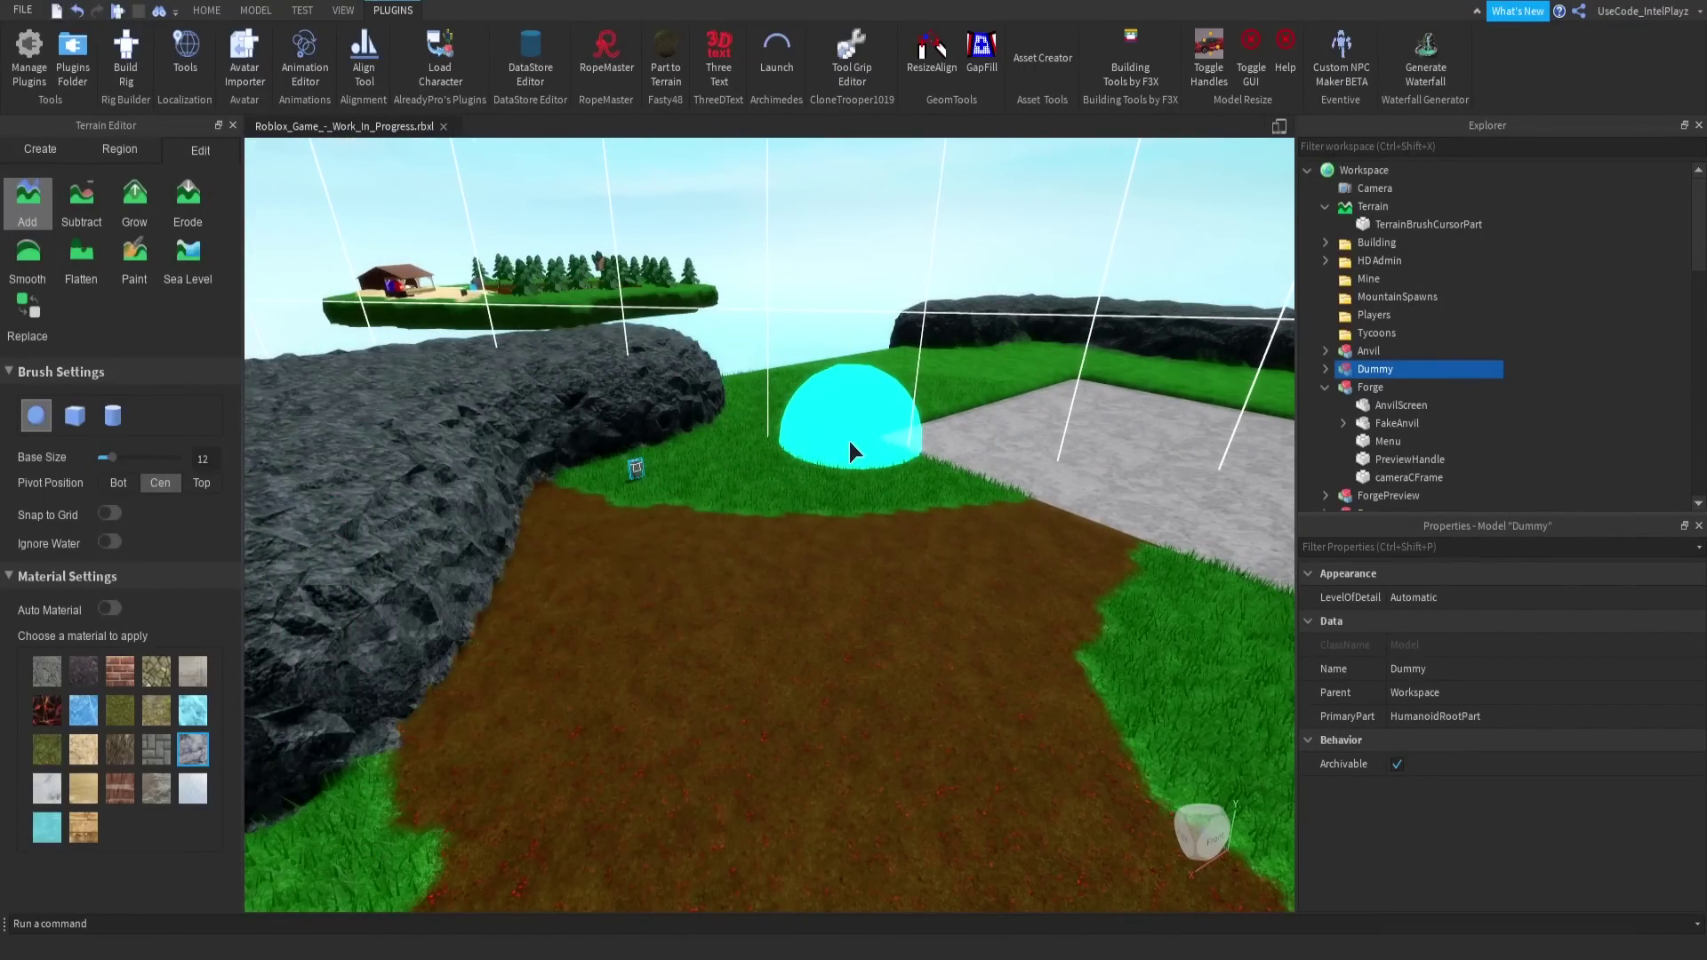
pyautogui.press('s')
pyautogui.moveTo(849, 435); pyautogui.dragTo(859, 434, button='right')
pyautogui.scroll(8, 861, 435)
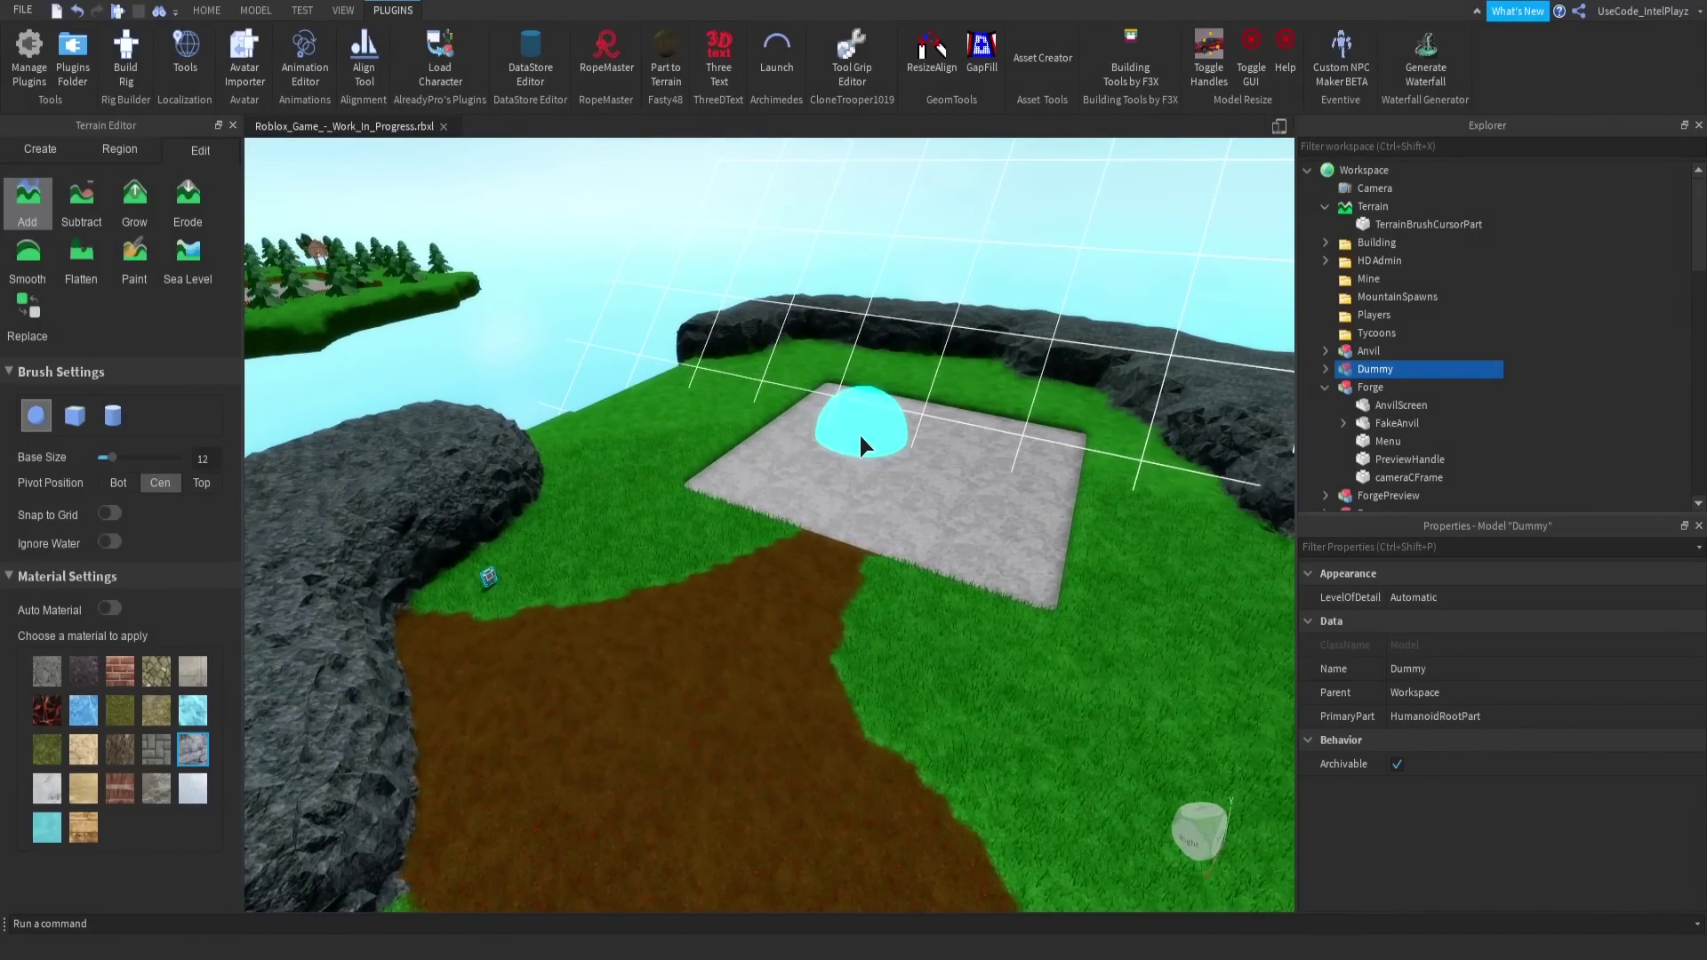
pyautogui.moveTo(900, 530); pyautogui.dragTo(900, 525, button='right')
pyautogui.press('w')
pyautogui.press('a')
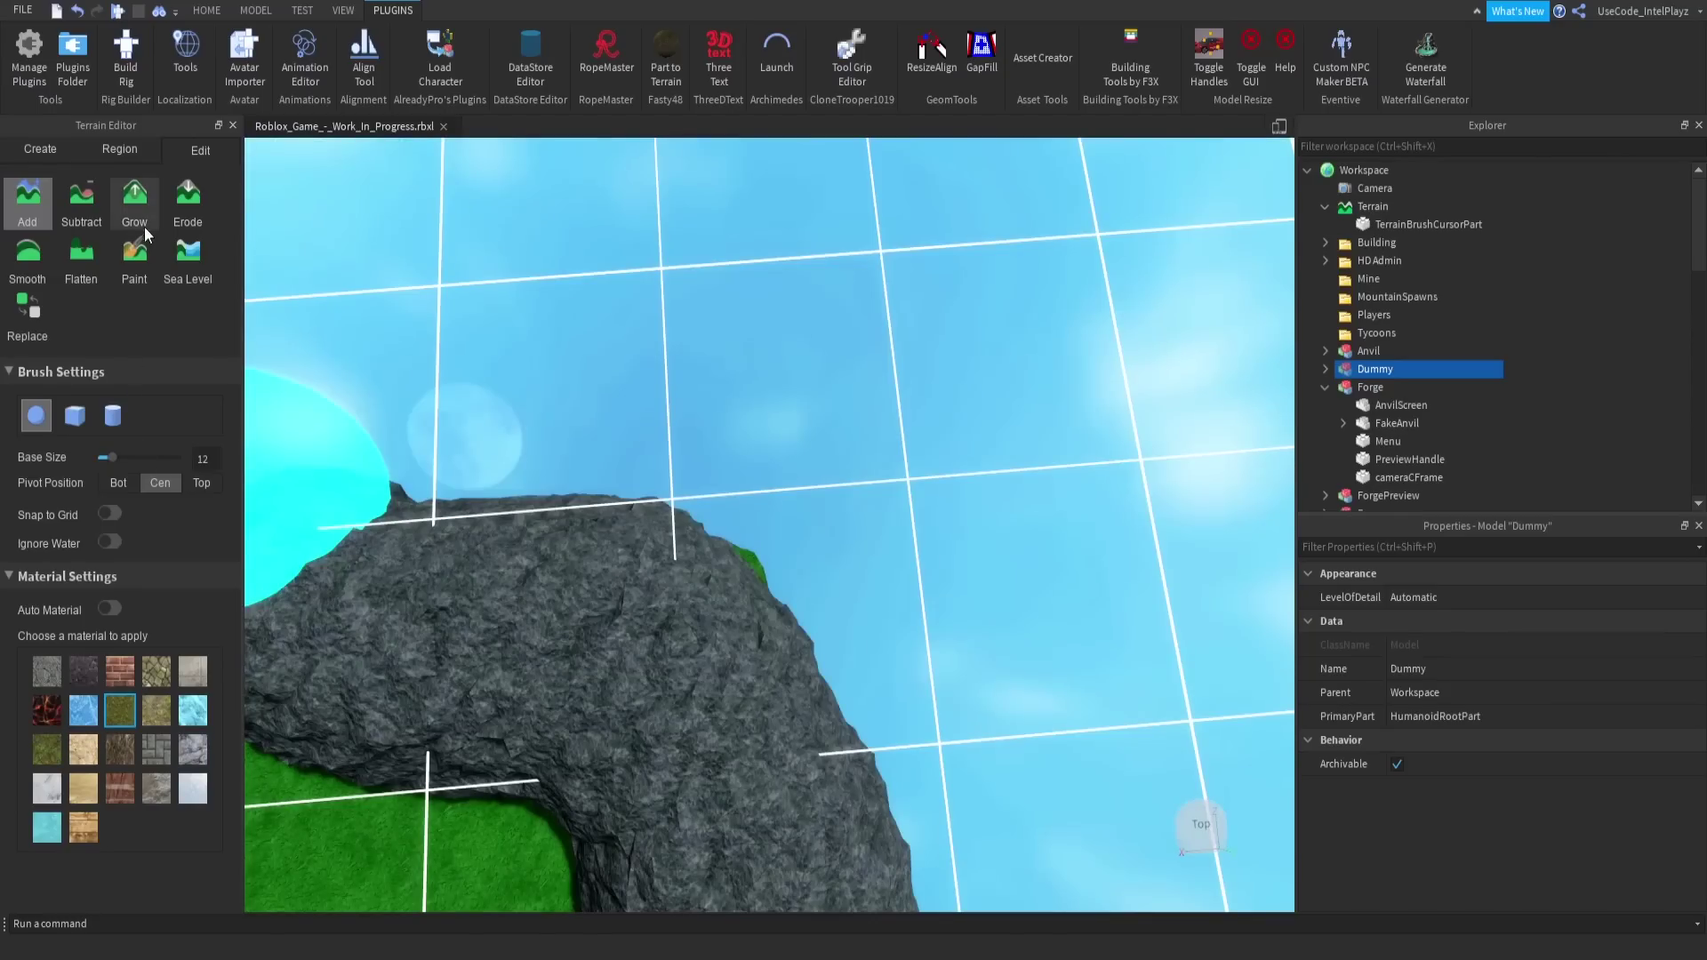
pyautogui.click(135, 256)
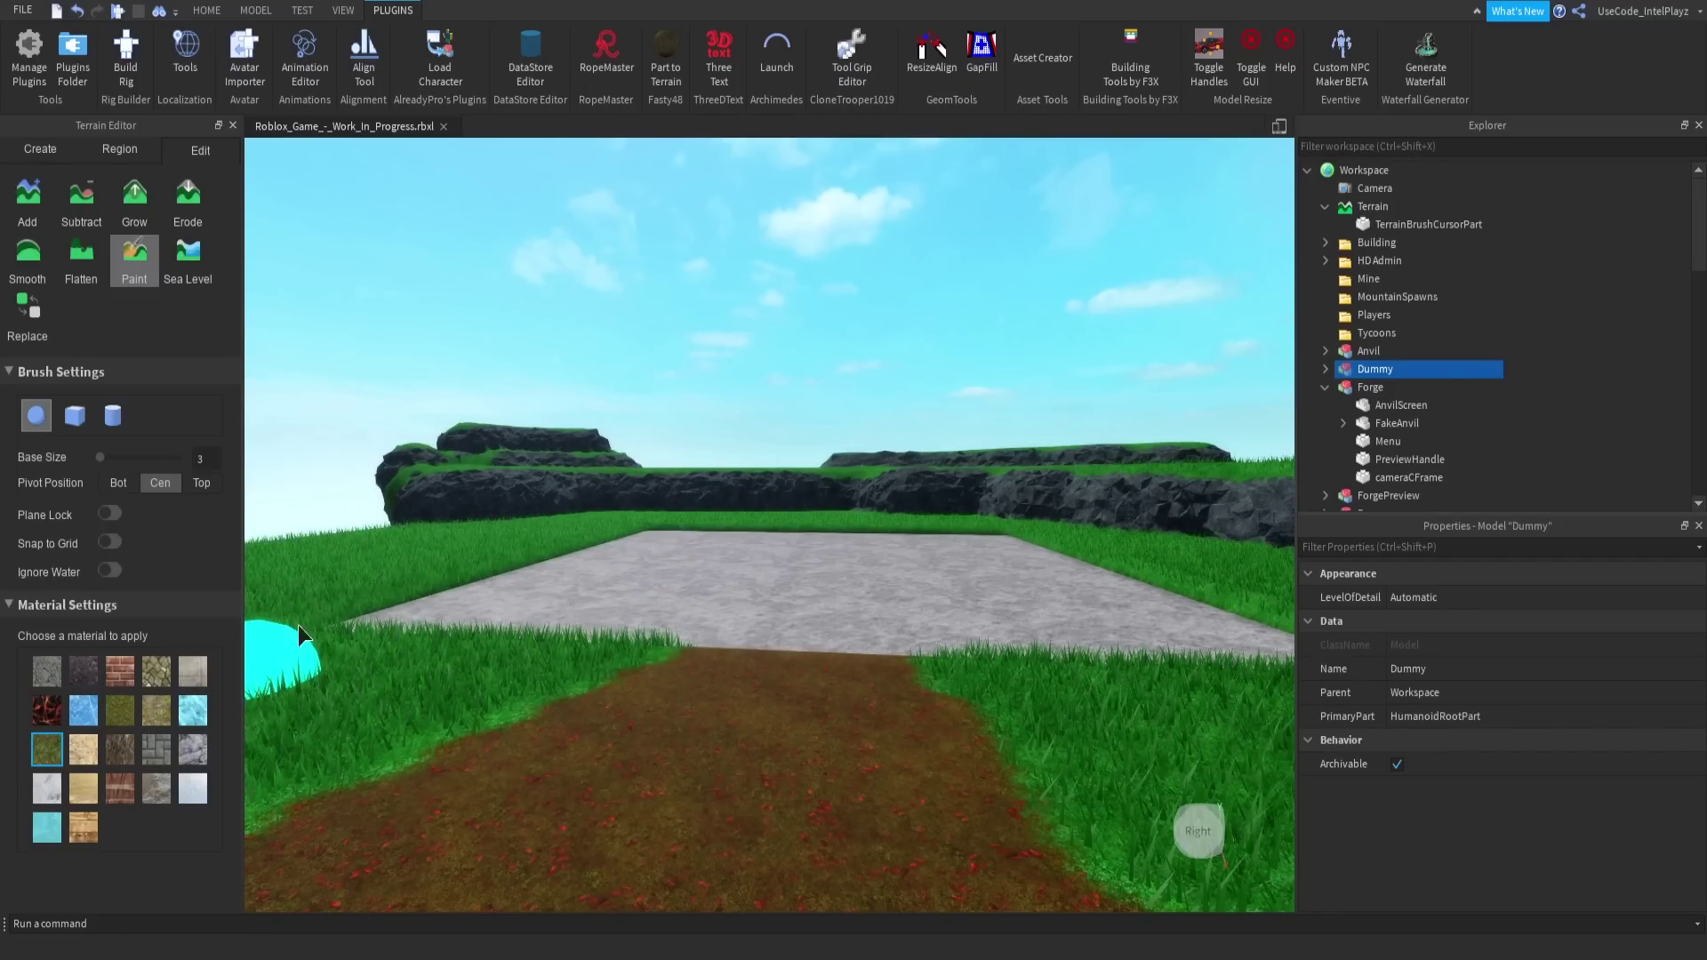
# Paint LeafyGrass patches on the lower and upper tiers of the ridge near the dummy, using brush size 3.
pyautogui.moveTo(706, 436); pyautogui.dragTo(706, 436, button='right')
pyautogui.press('w')
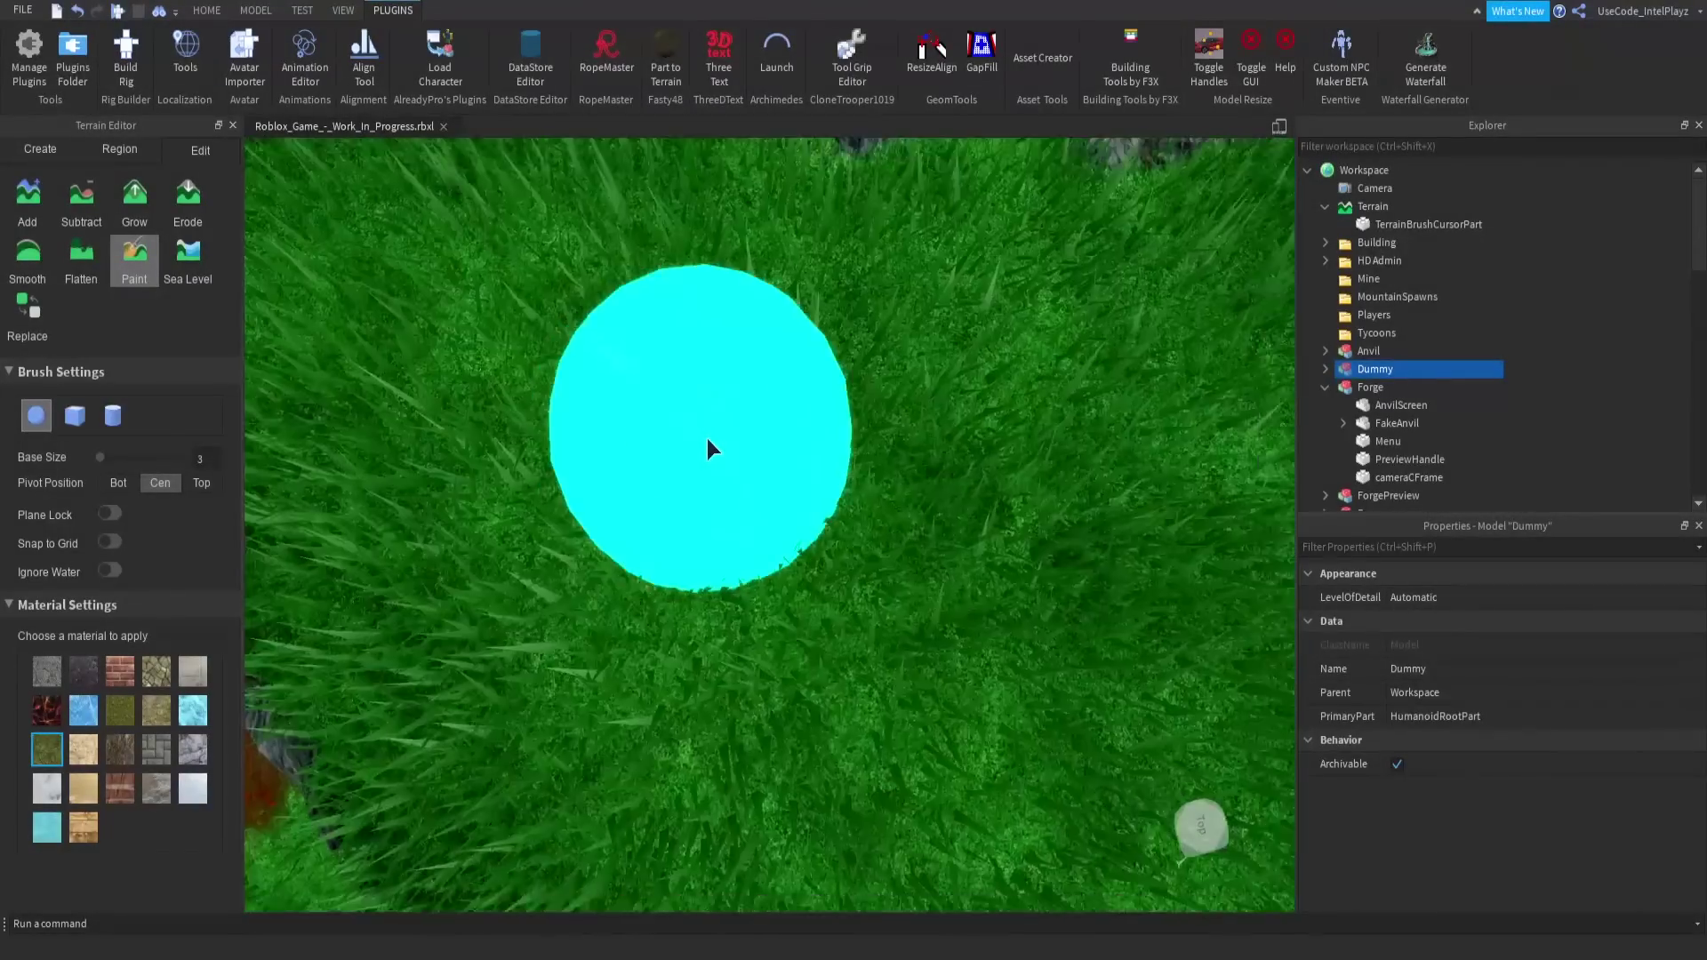
pyautogui.scroll(-5, 706, 437)
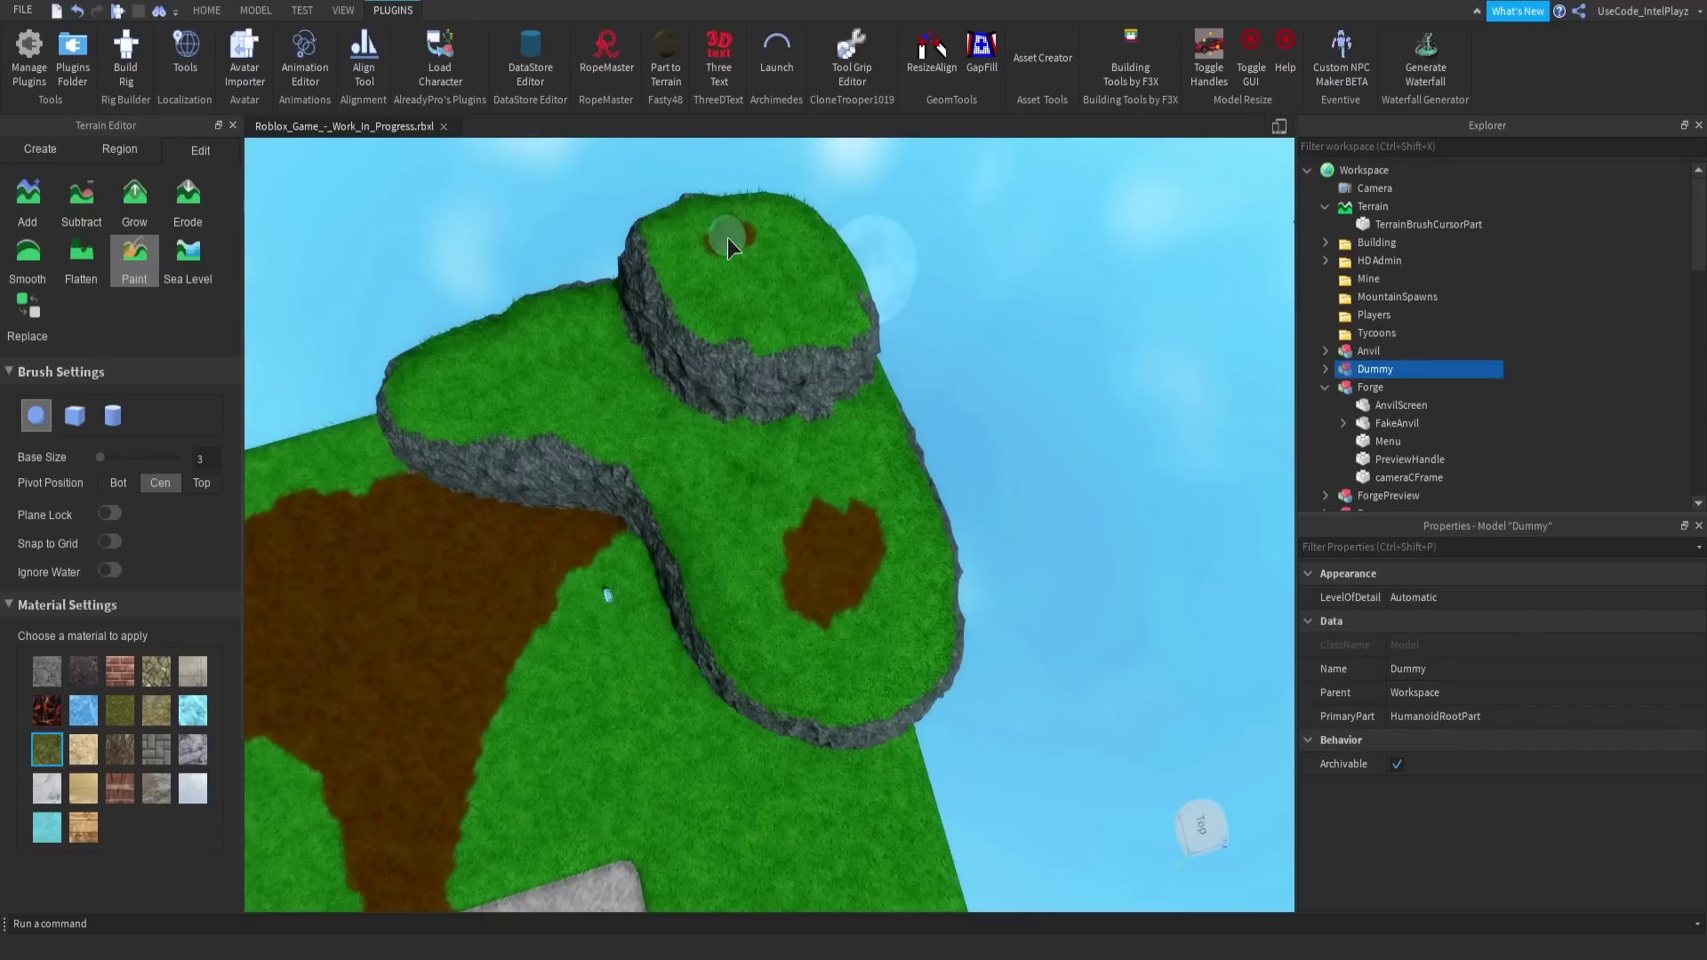
pyautogui.moveTo(727, 238); pyautogui.dragTo(749, 240)
pyautogui.moveTo(759, 317); pyautogui.dragTo(768, 304, button='right')
pyautogui.scroll(-4, 766, 303)
# Paint a LeafyGrass patch across the upper tier of the ridge at the path's other corner.
pyautogui.moveTo(818, 384); pyautogui.dragTo(798, 407, button='right')
pyautogui.press('w')
pyautogui.press('a')
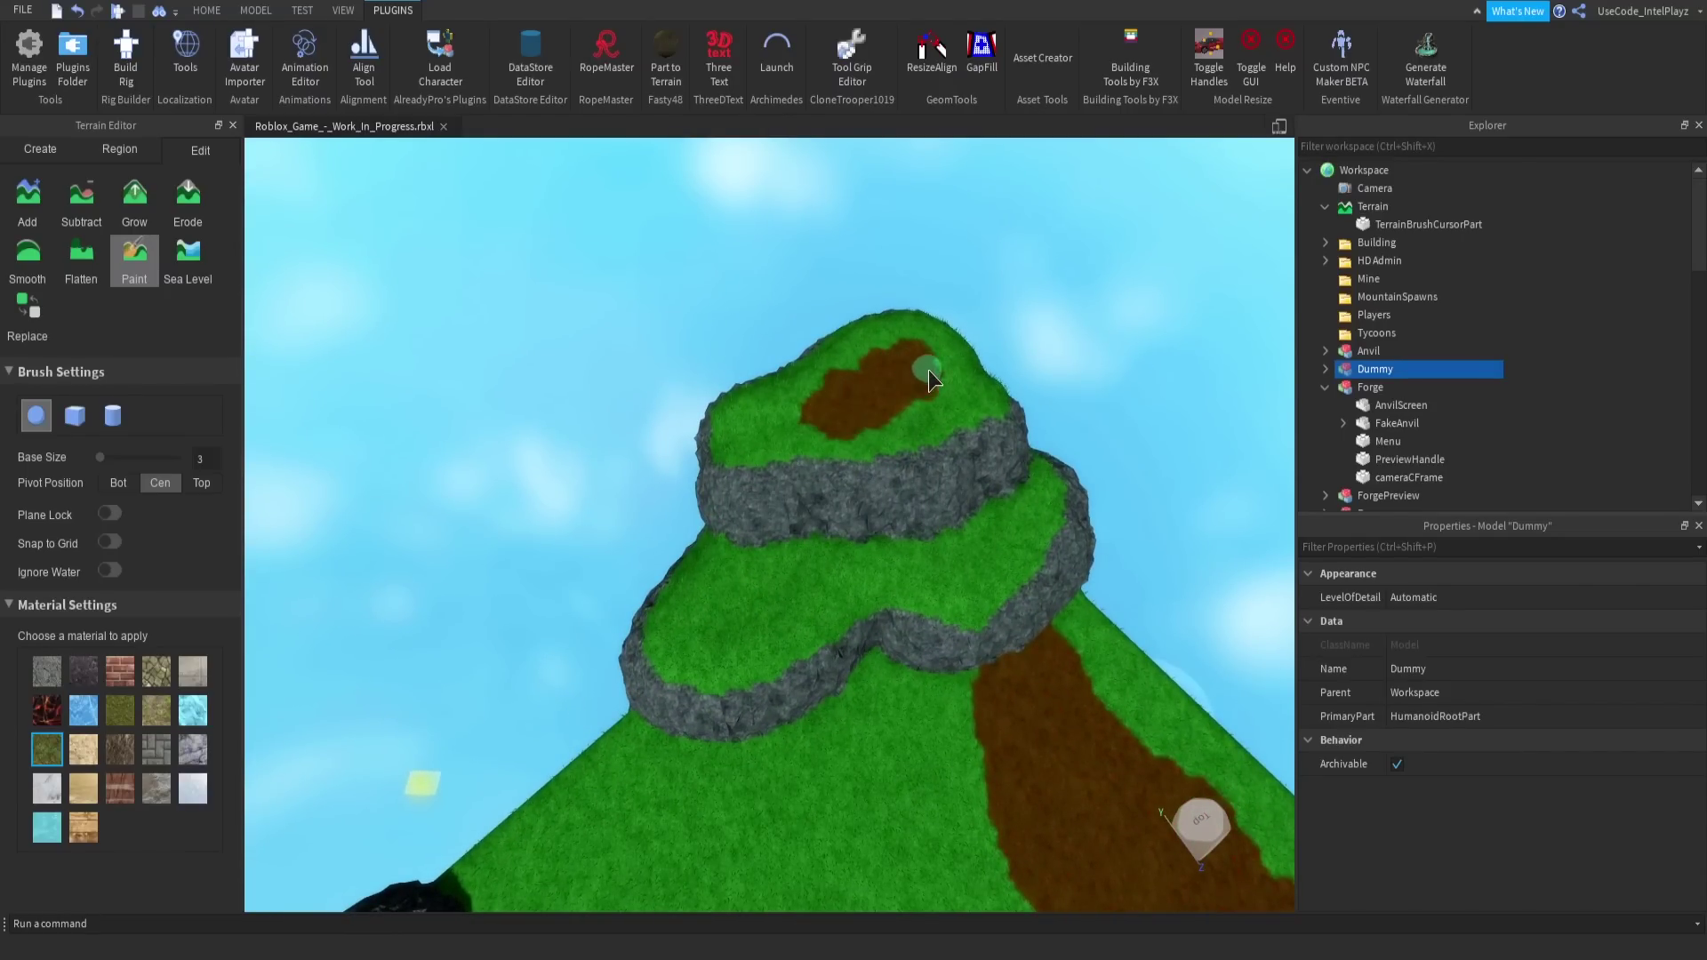
pyautogui.moveTo(990, 411); pyautogui.dragTo(1003, 412, button='right')
pyautogui.press('w')
pyautogui.press('w')
pyautogui.press('s')
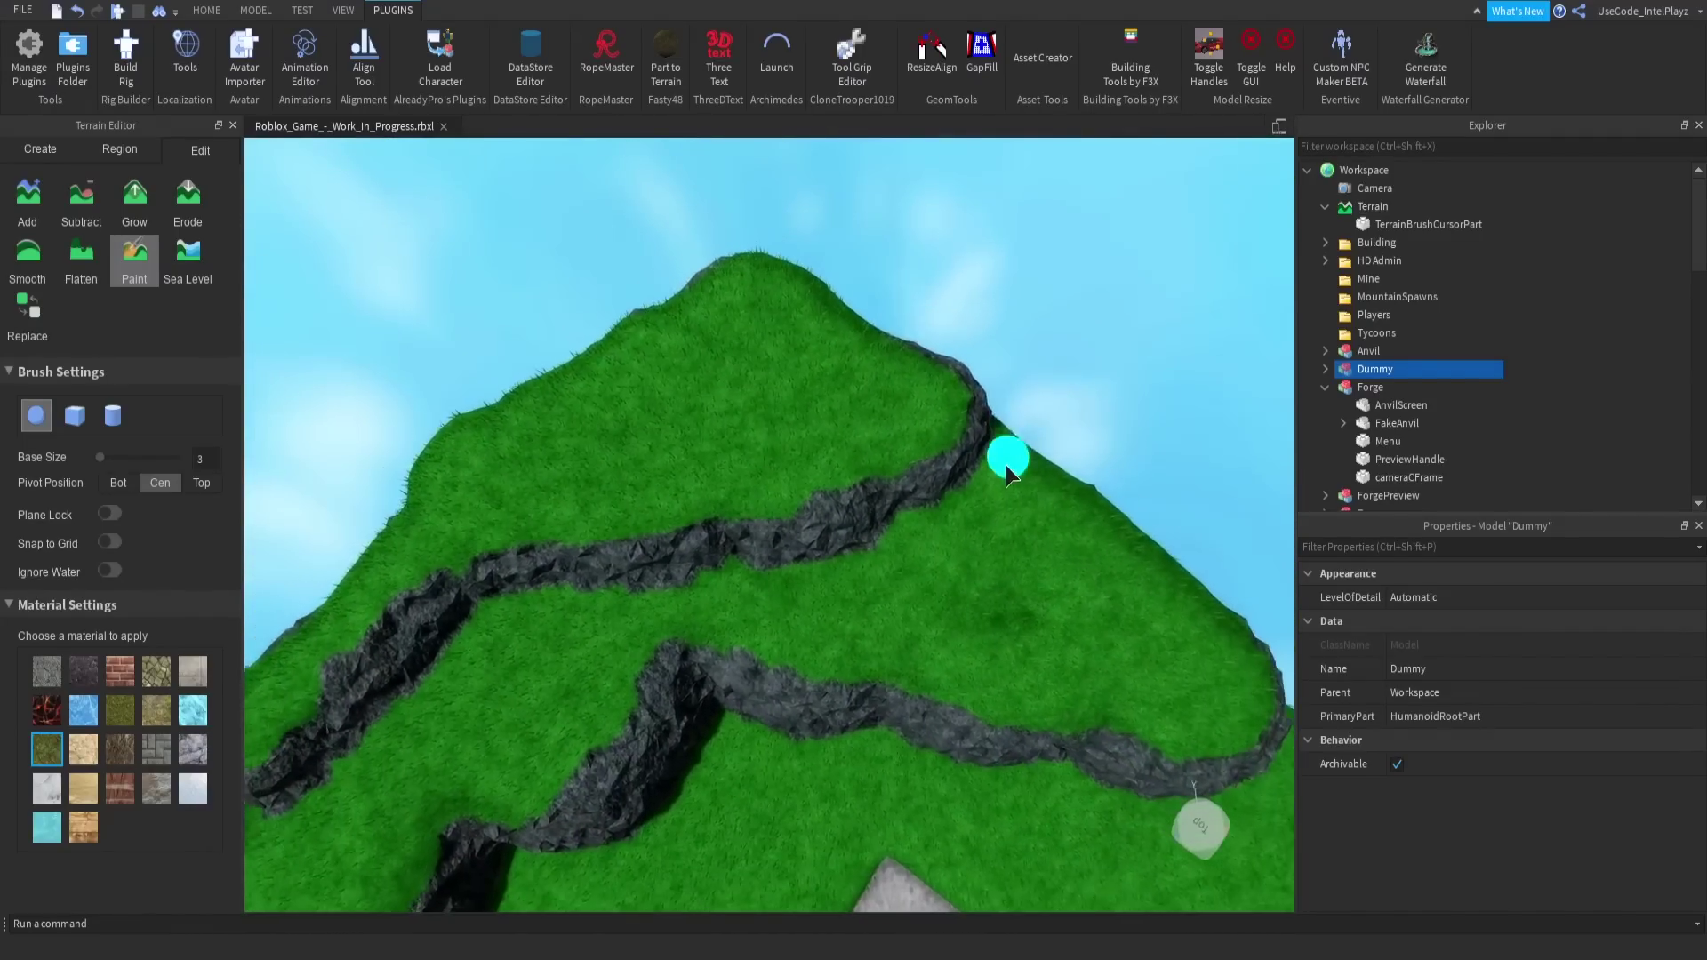
# Paint Slate patches on the rock walls of the ridges around the island, using brush size 3.
pyautogui.moveTo(622, 567)
pyautogui.mouseDown(button='right')
pyautogui.moveTo(706, 592)
pyautogui.moveTo(739, 472)
pyautogui.moveTo(776, 463)
pyautogui.mouseUp(button='right')
pyautogui.press('w')
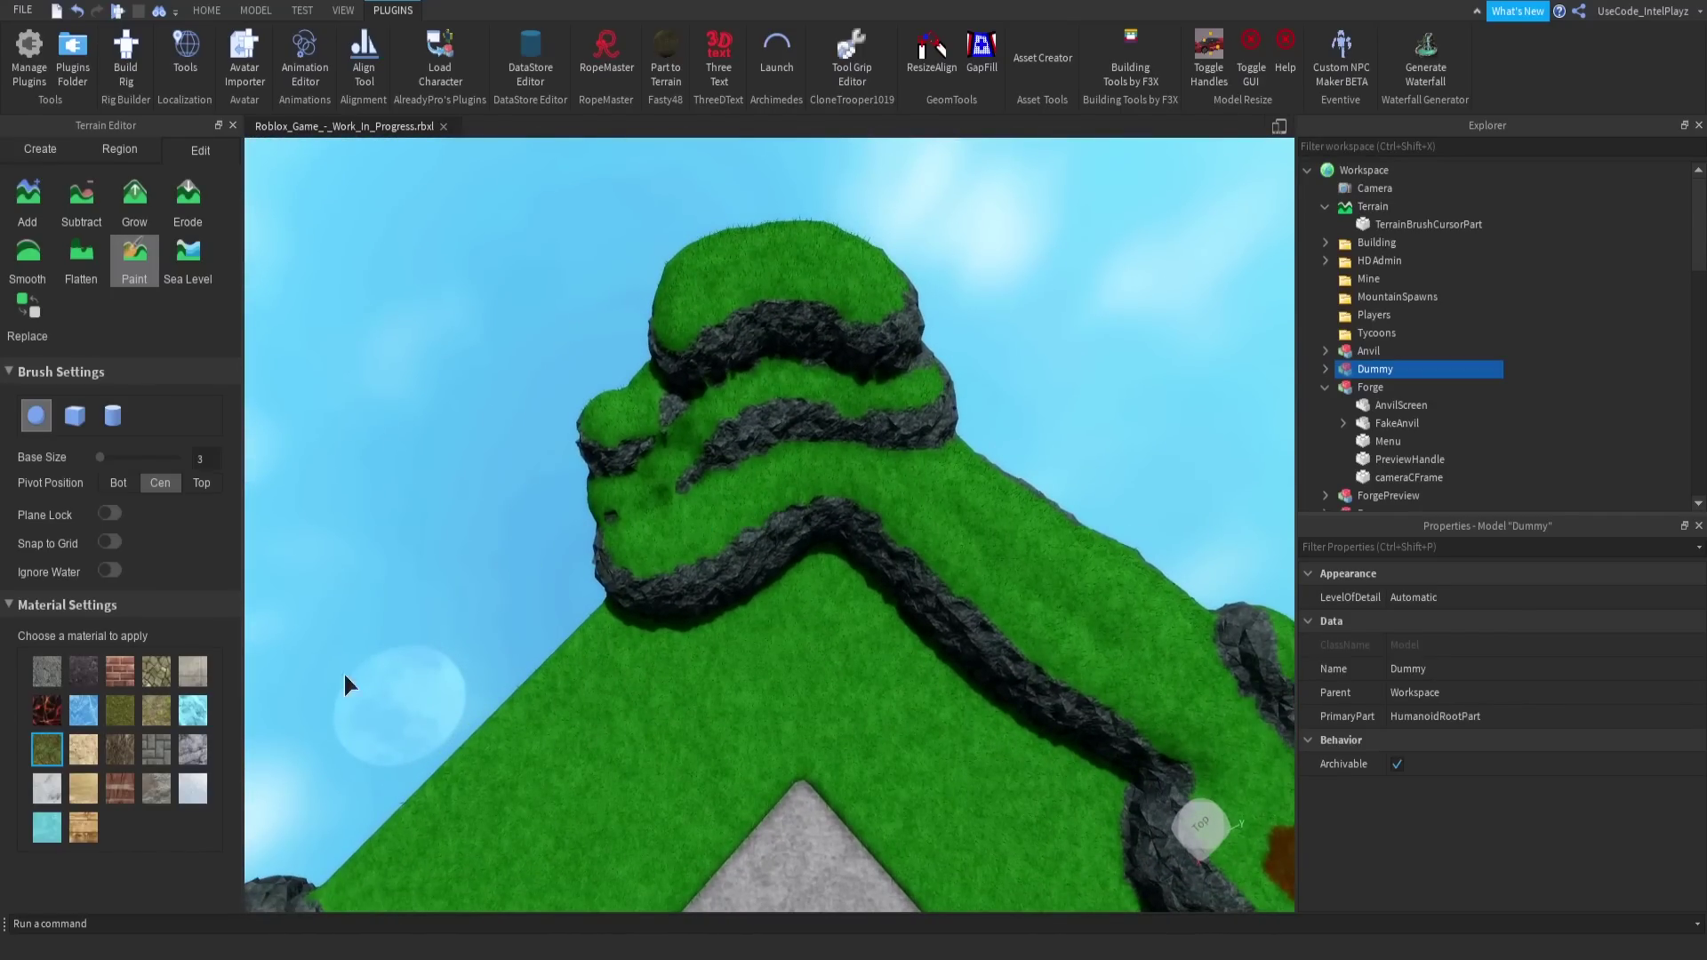
pyautogui.scroll(10, 812, 538)
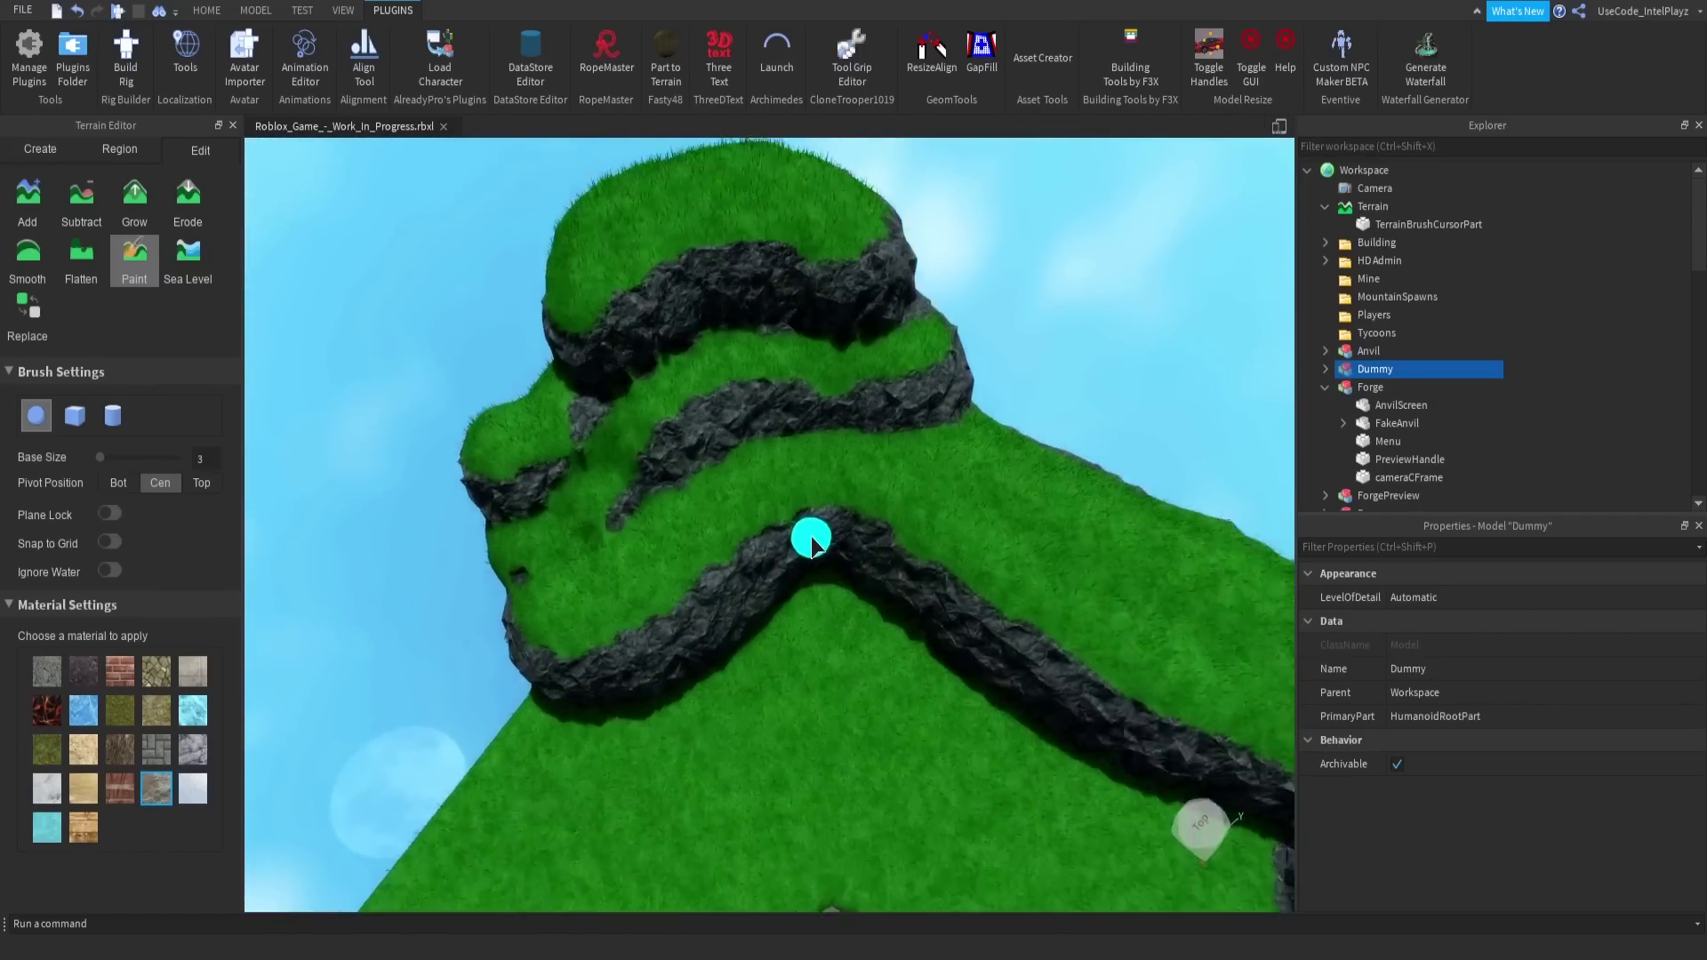
pyautogui.scroll(2, 811, 537)
pyautogui.scroll(-12, 811, 537)
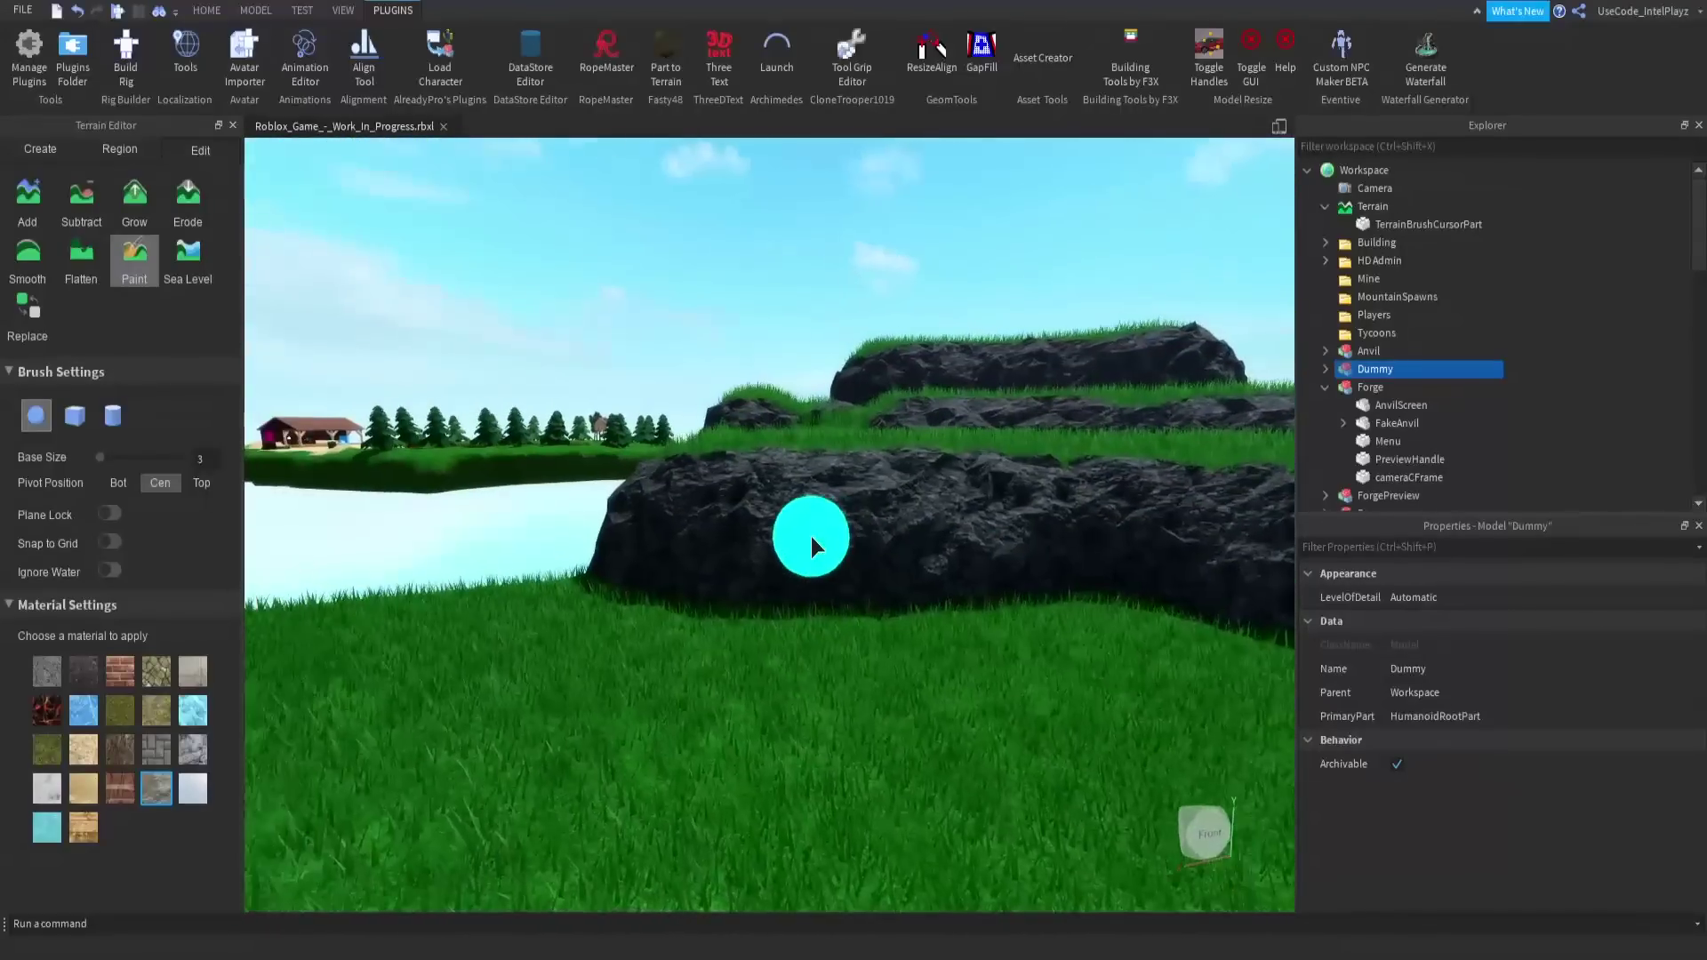
pyautogui.scroll(2, 811, 537)
pyautogui.moveTo(811, 537); pyautogui.dragTo(832, 545, button='right')
pyautogui.moveTo(761, 558); pyautogui.dragTo(604, 545)
pyautogui.scroll(5, 881, 588)
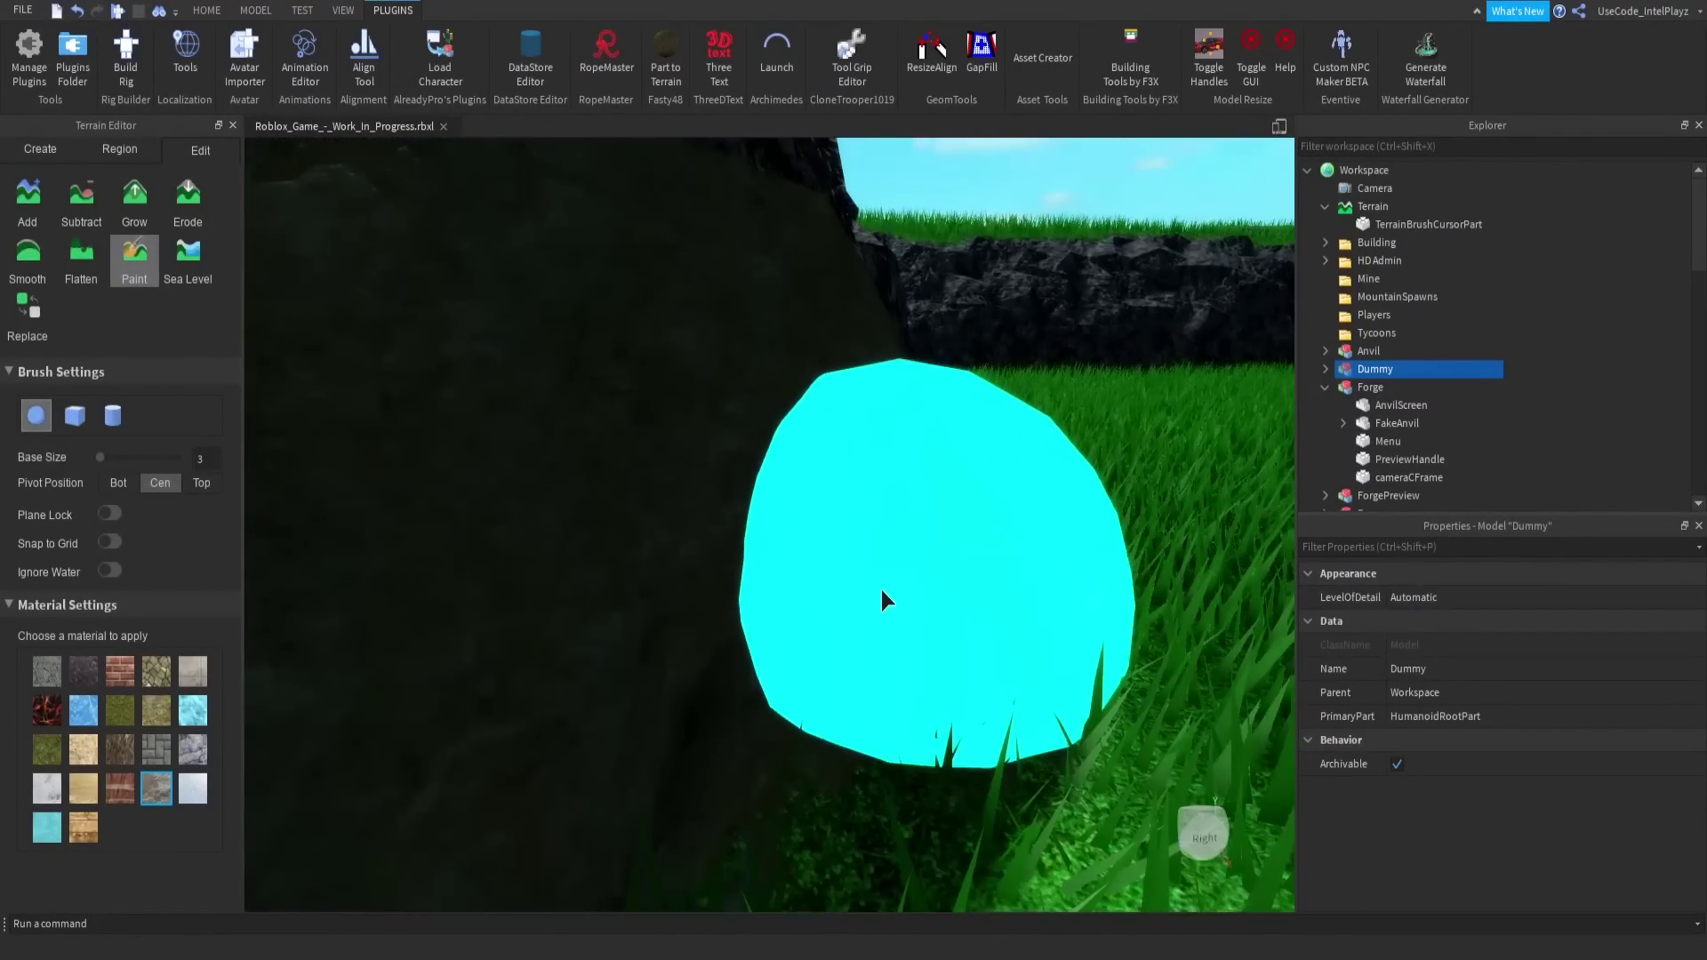
pyautogui.scroll(-8, 880, 588)
pyautogui.scroll(-6, 882, 589)
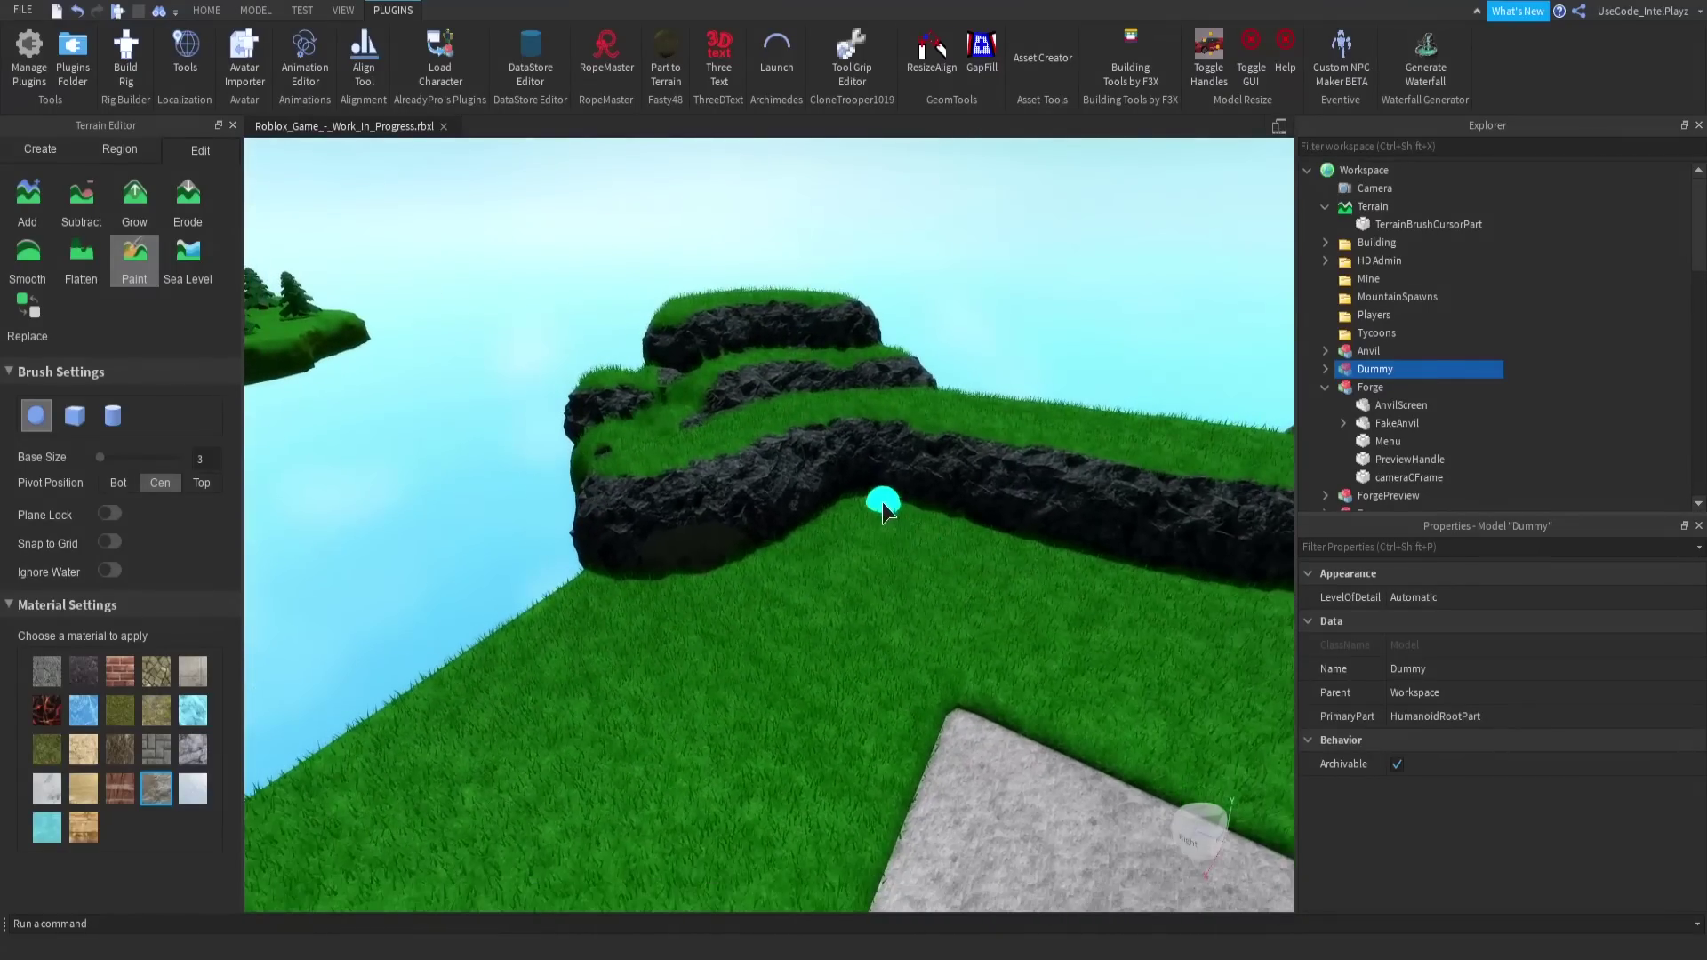
pyautogui.moveTo(966, 494); pyautogui.dragTo(970, 494, button='right')
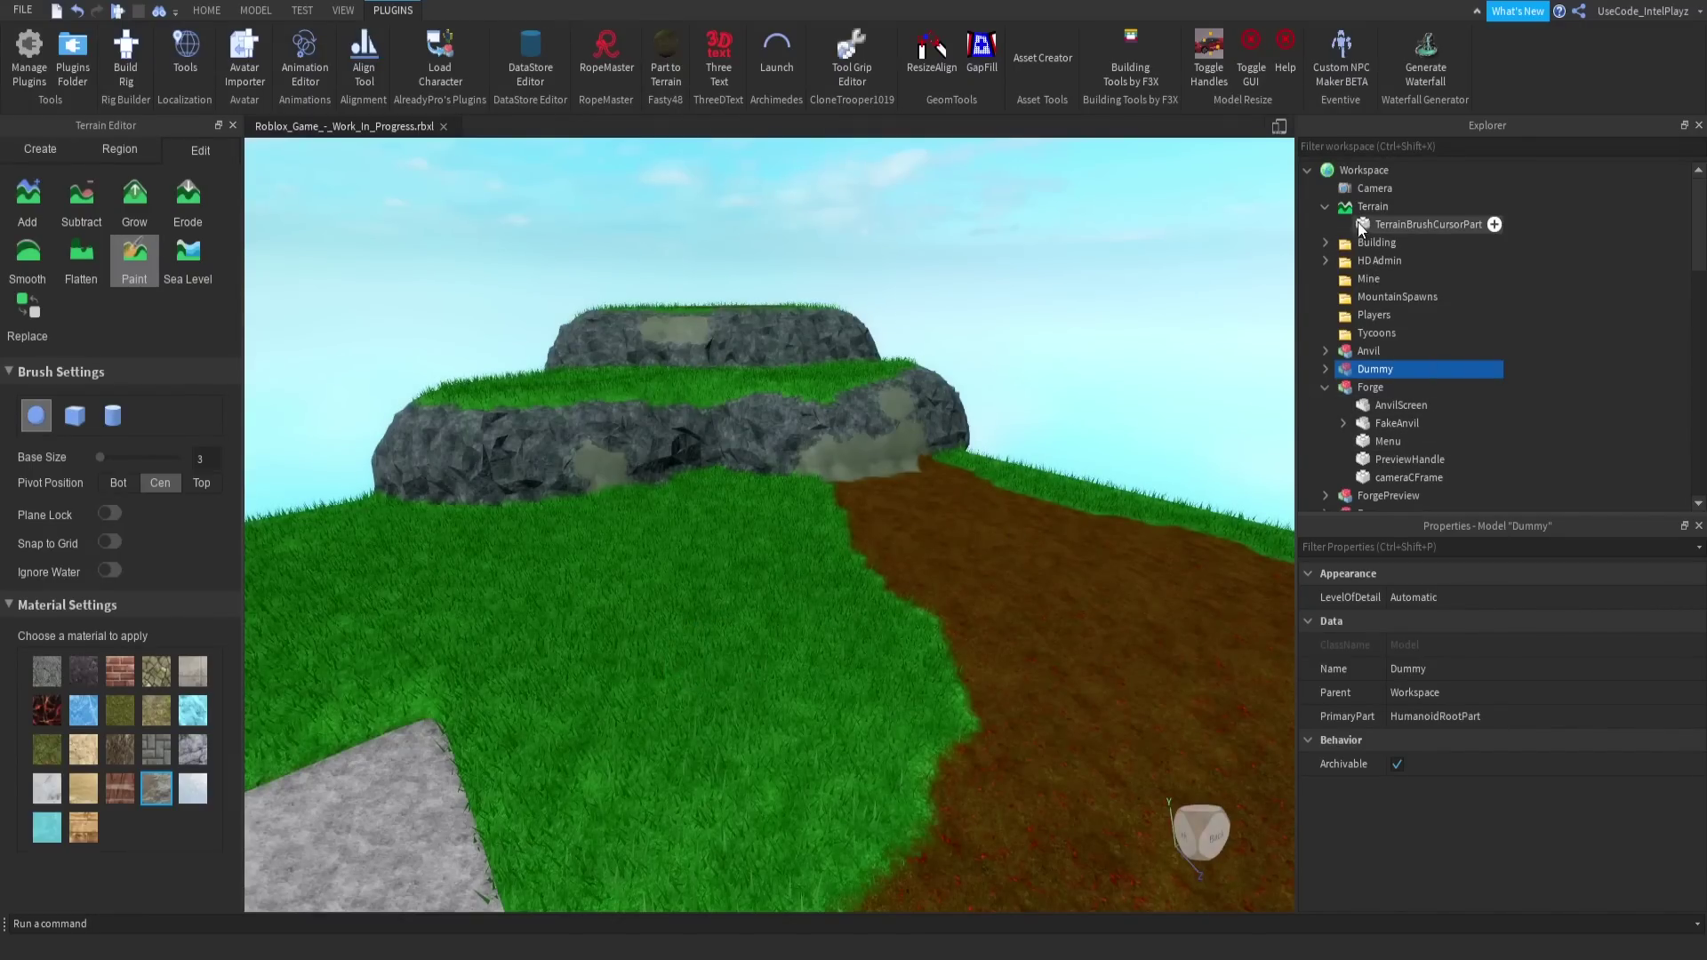
# Set the Terrain's Slate material color to a dark blue-gray, RGB 58, 77, 88.
pyautogui.click(1372, 206)
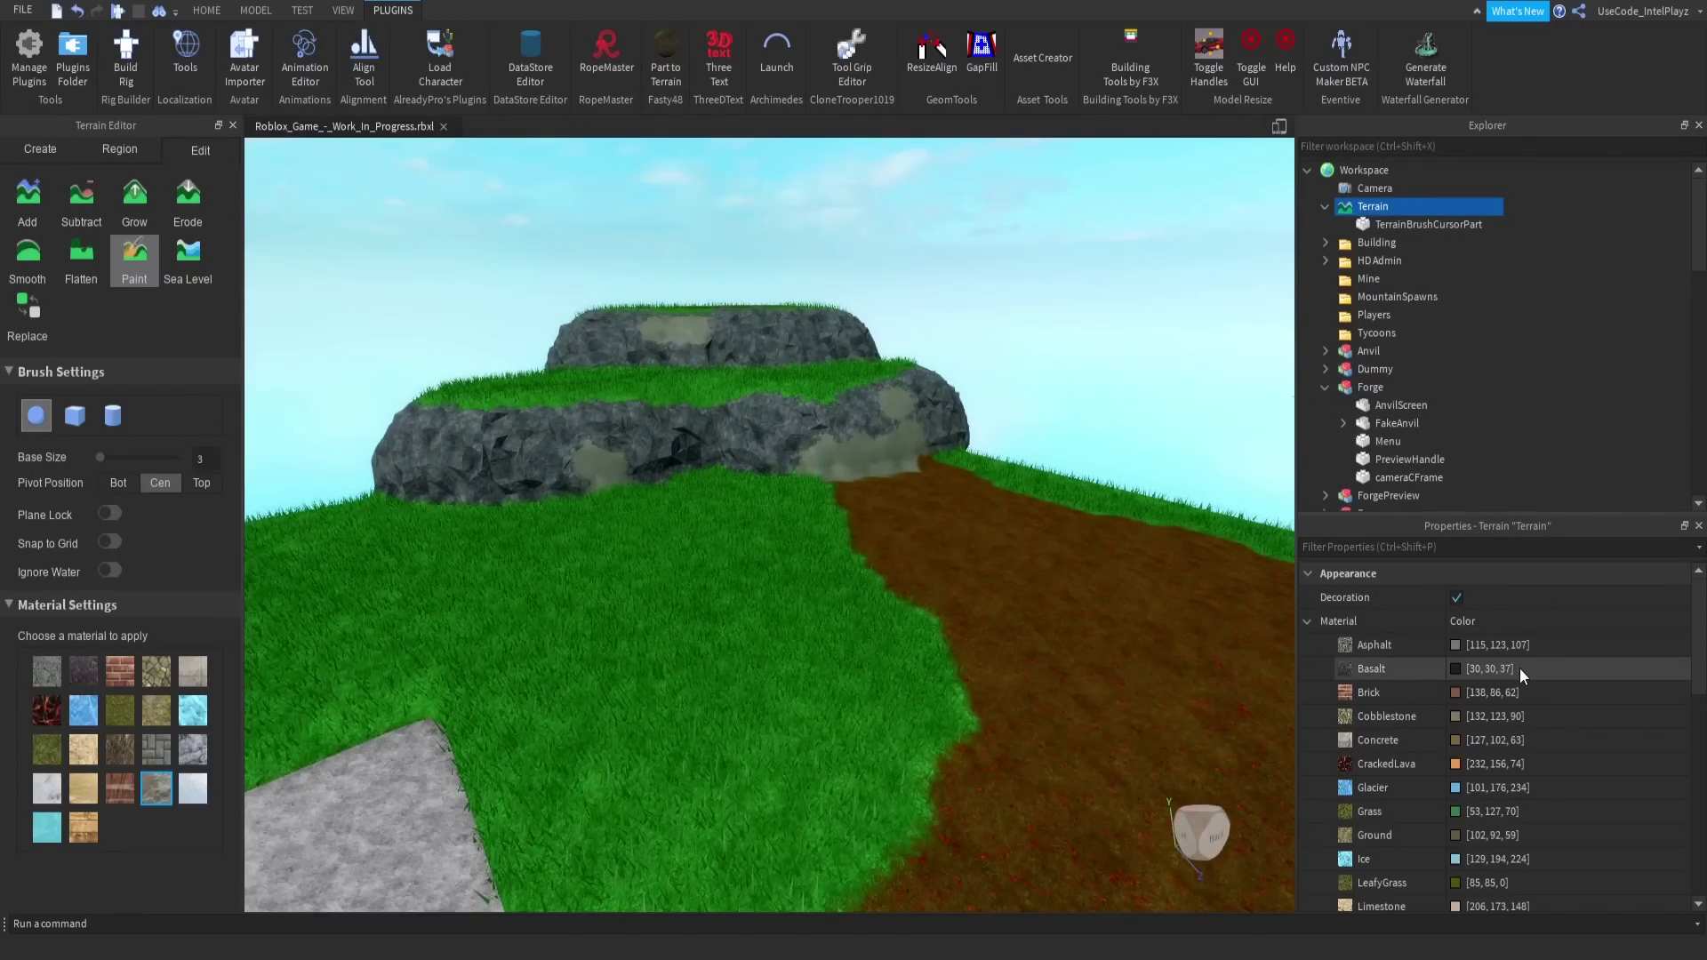
pyautogui.scroll(-1, 1518, 669)
pyautogui.scroll(-3, 1518, 669)
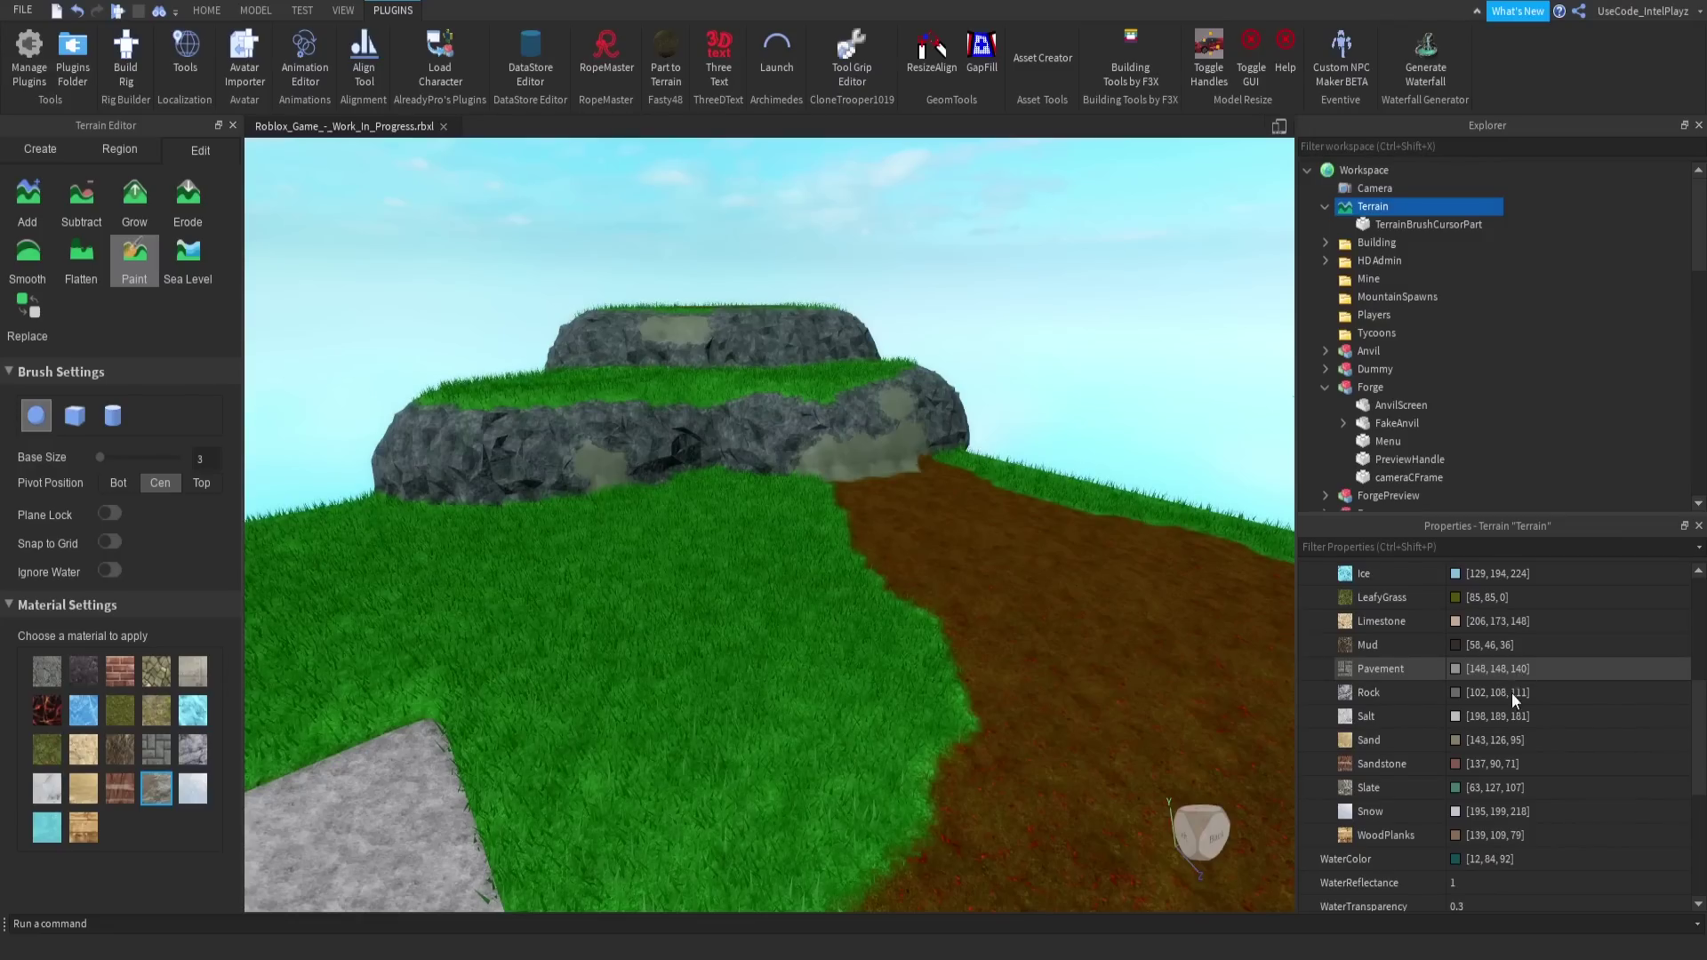
pyautogui.click(1456, 787)
pyautogui.moveTo(873, 298); pyautogui.dragTo(567, 494)
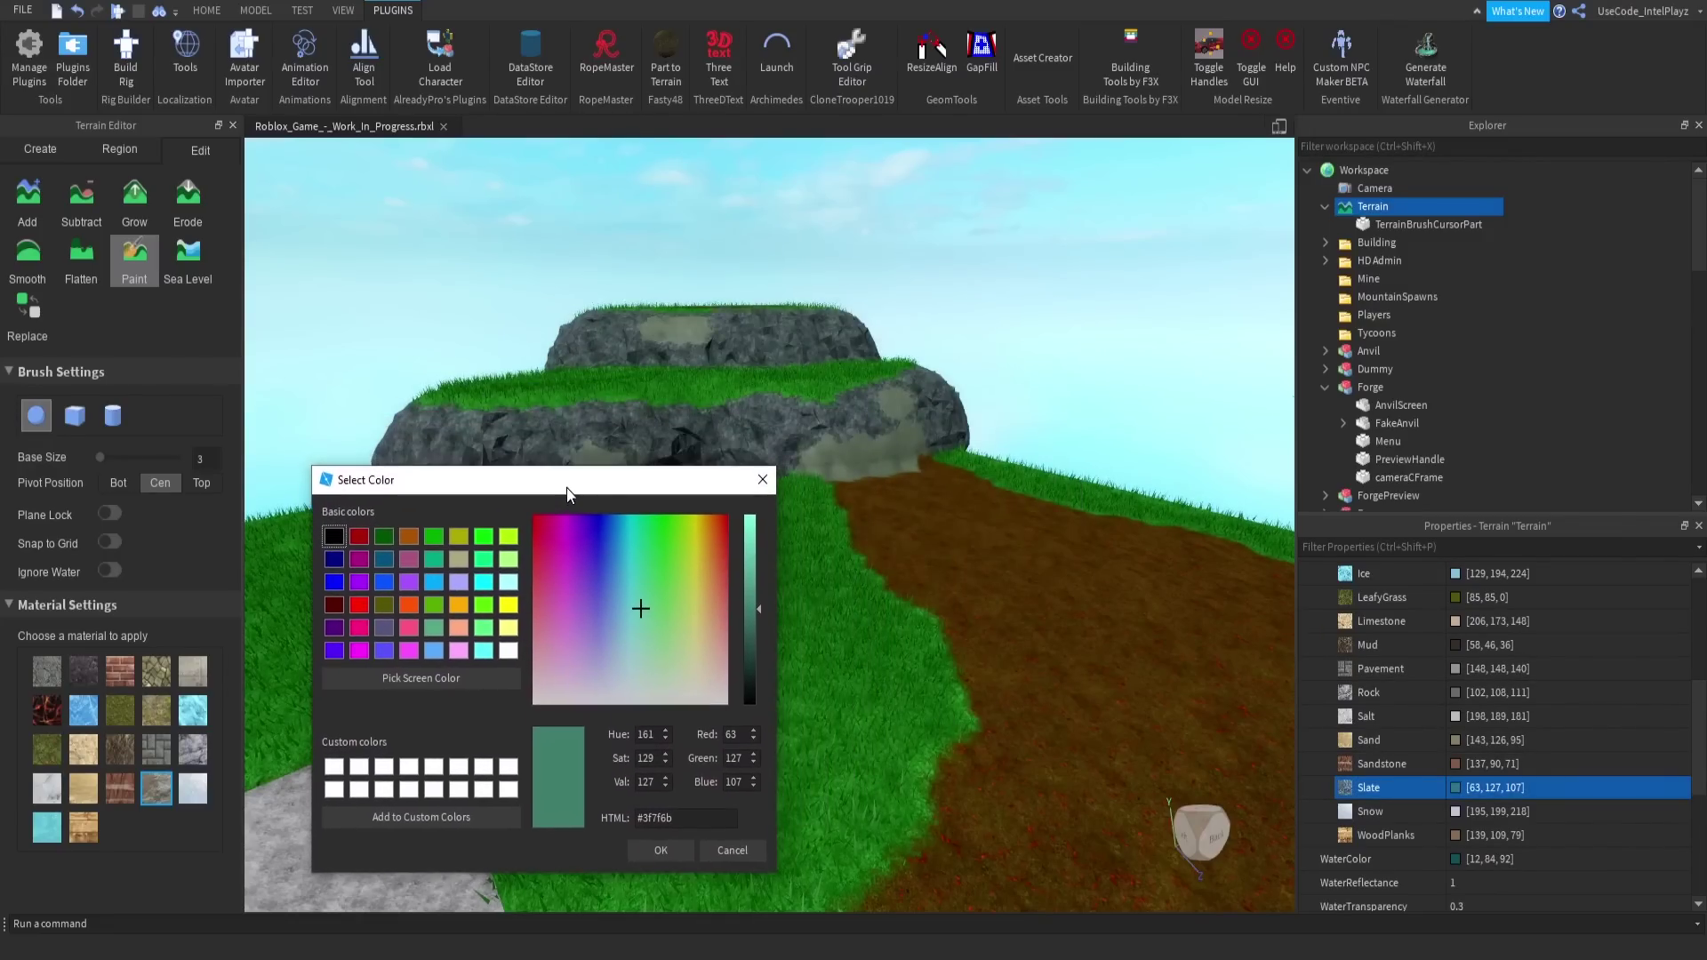
pyautogui.moveTo(752, 562); pyautogui.dragTo(745, 508)
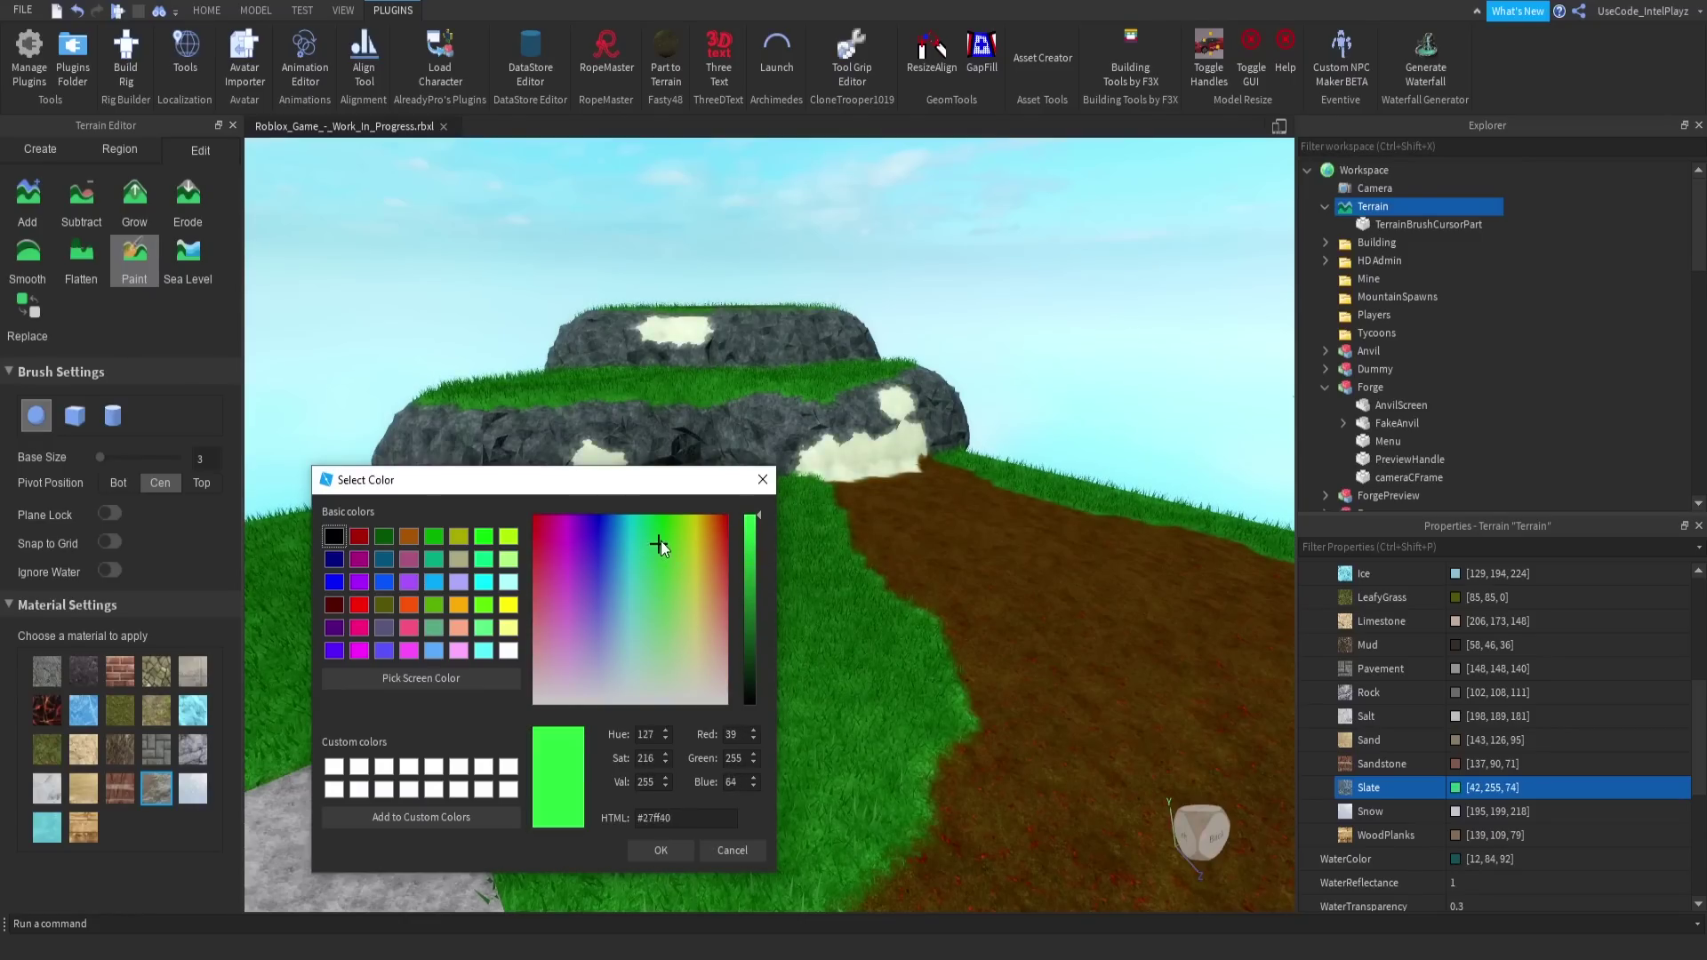
pyautogui.moveTo(660, 541); pyautogui.dragTo(678, 509)
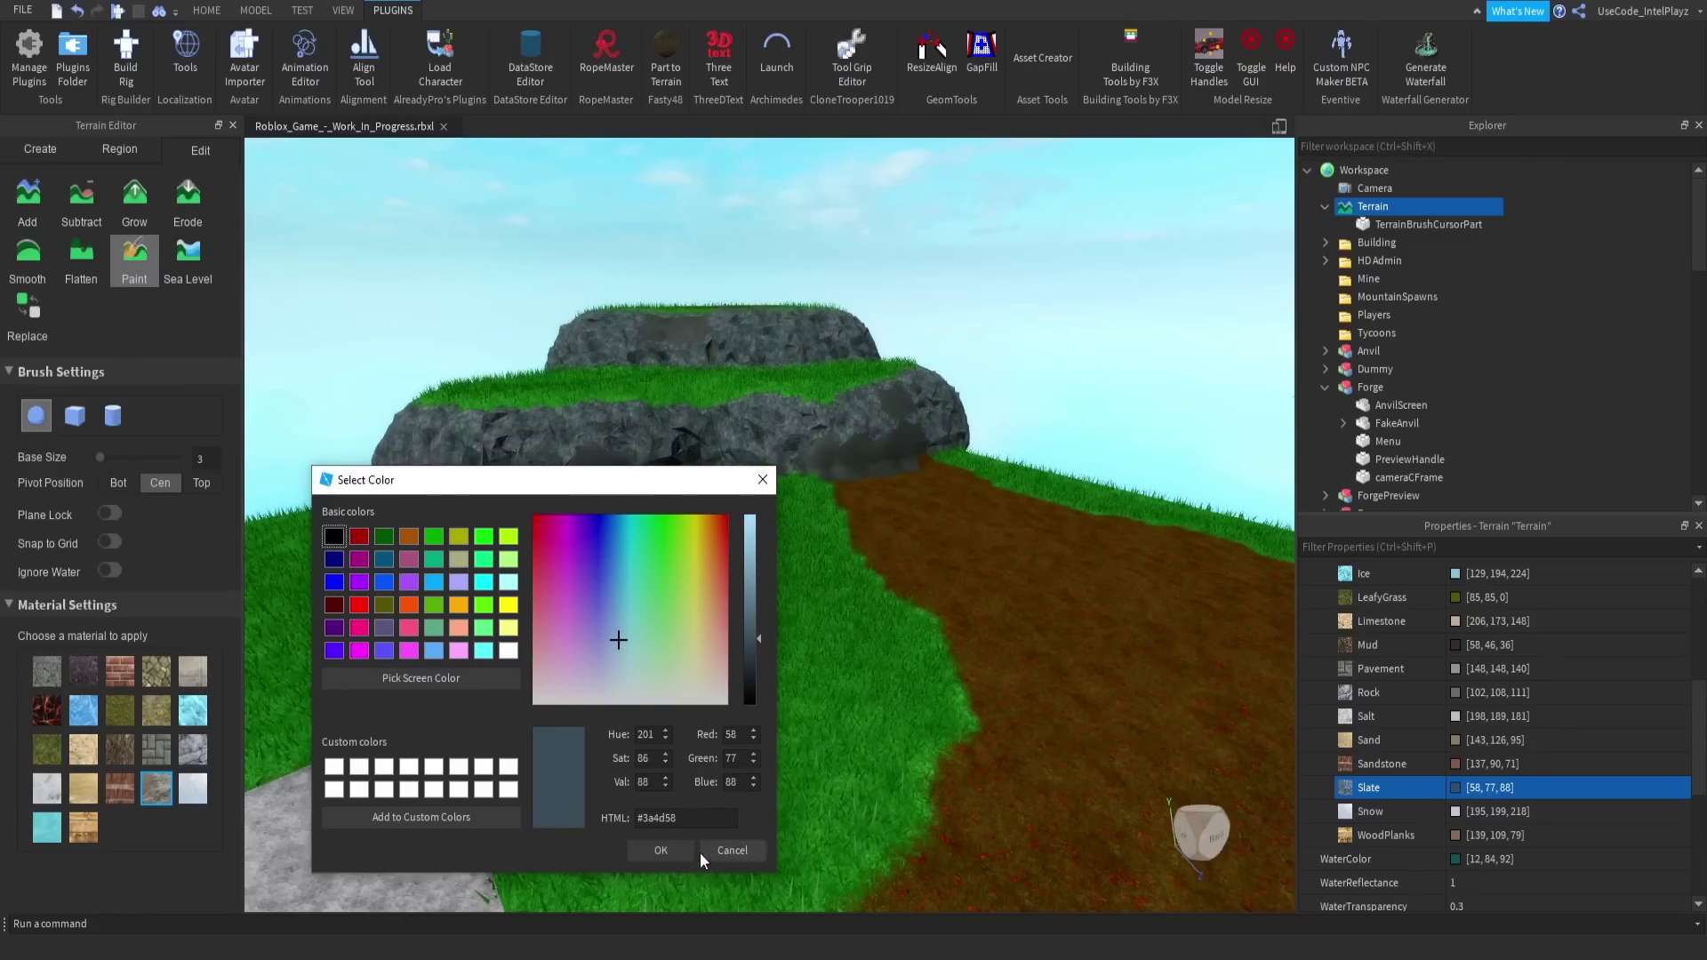
pyautogui.click(662, 850)
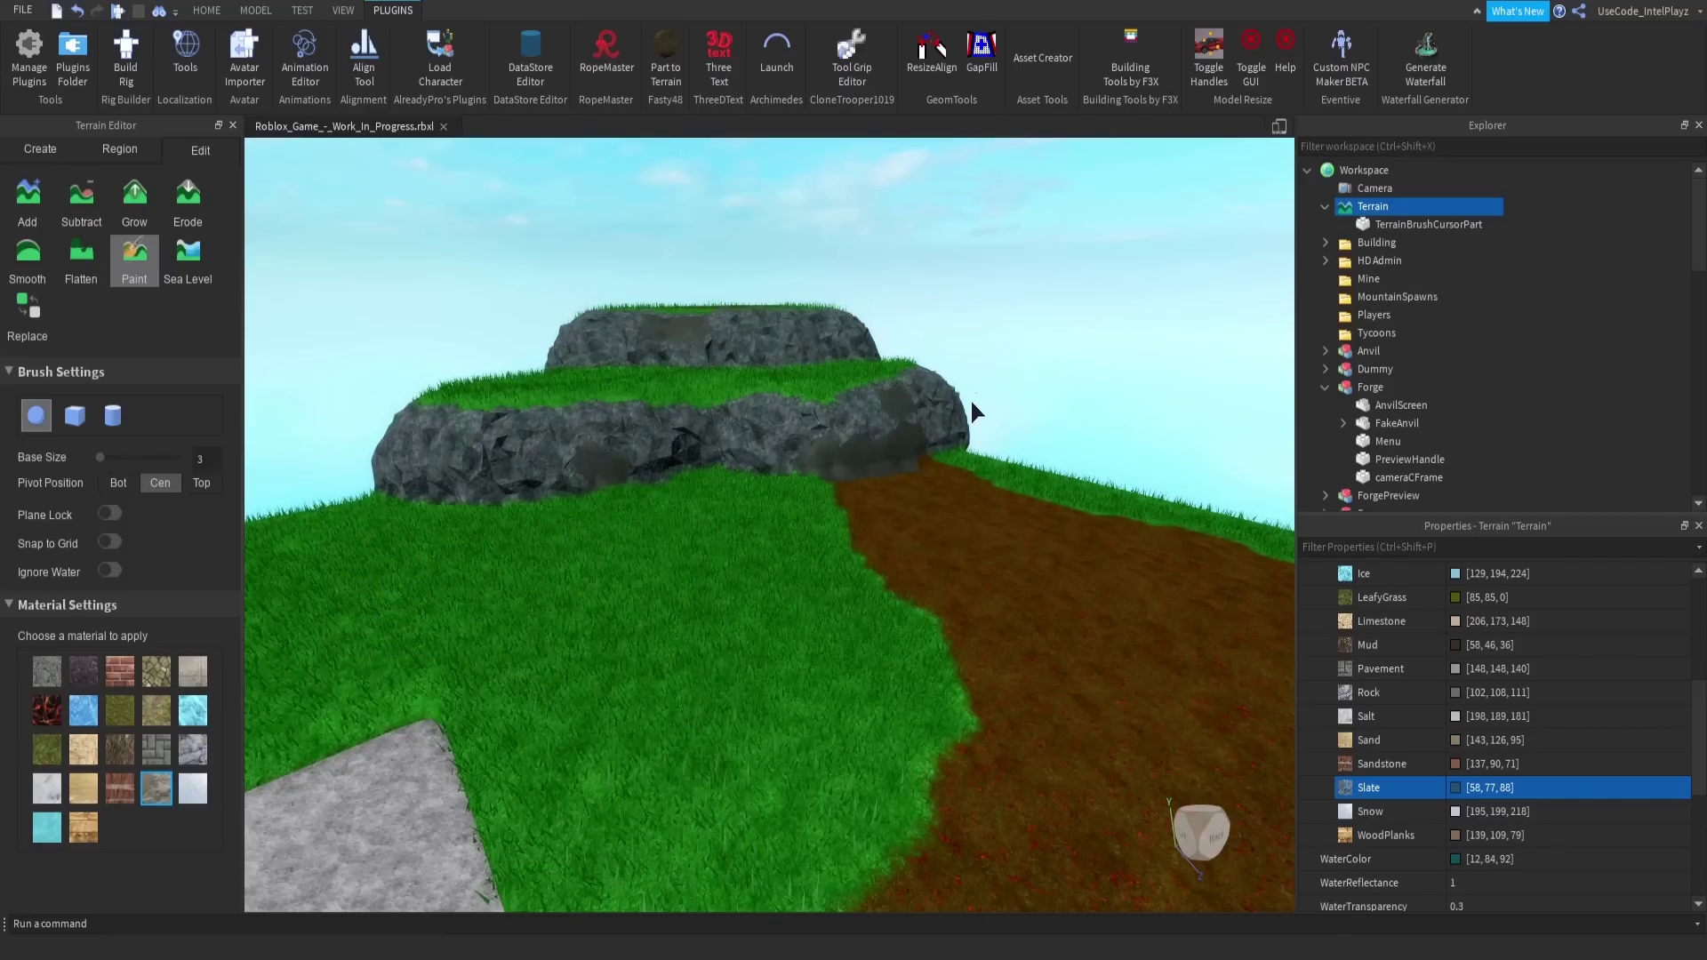
# Smooth the base of the two-tier ridge's outer end where it meets the grass, using brush size 6 and strength 1.
pyautogui.press('w')
pyautogui.moveTo(952, 415); pyautogui.dragTo(953, 411, button='right')
pyautogui.press('w')
pyautogui.press('s')
pyautogui.press('s')
pyautogui.press('w')
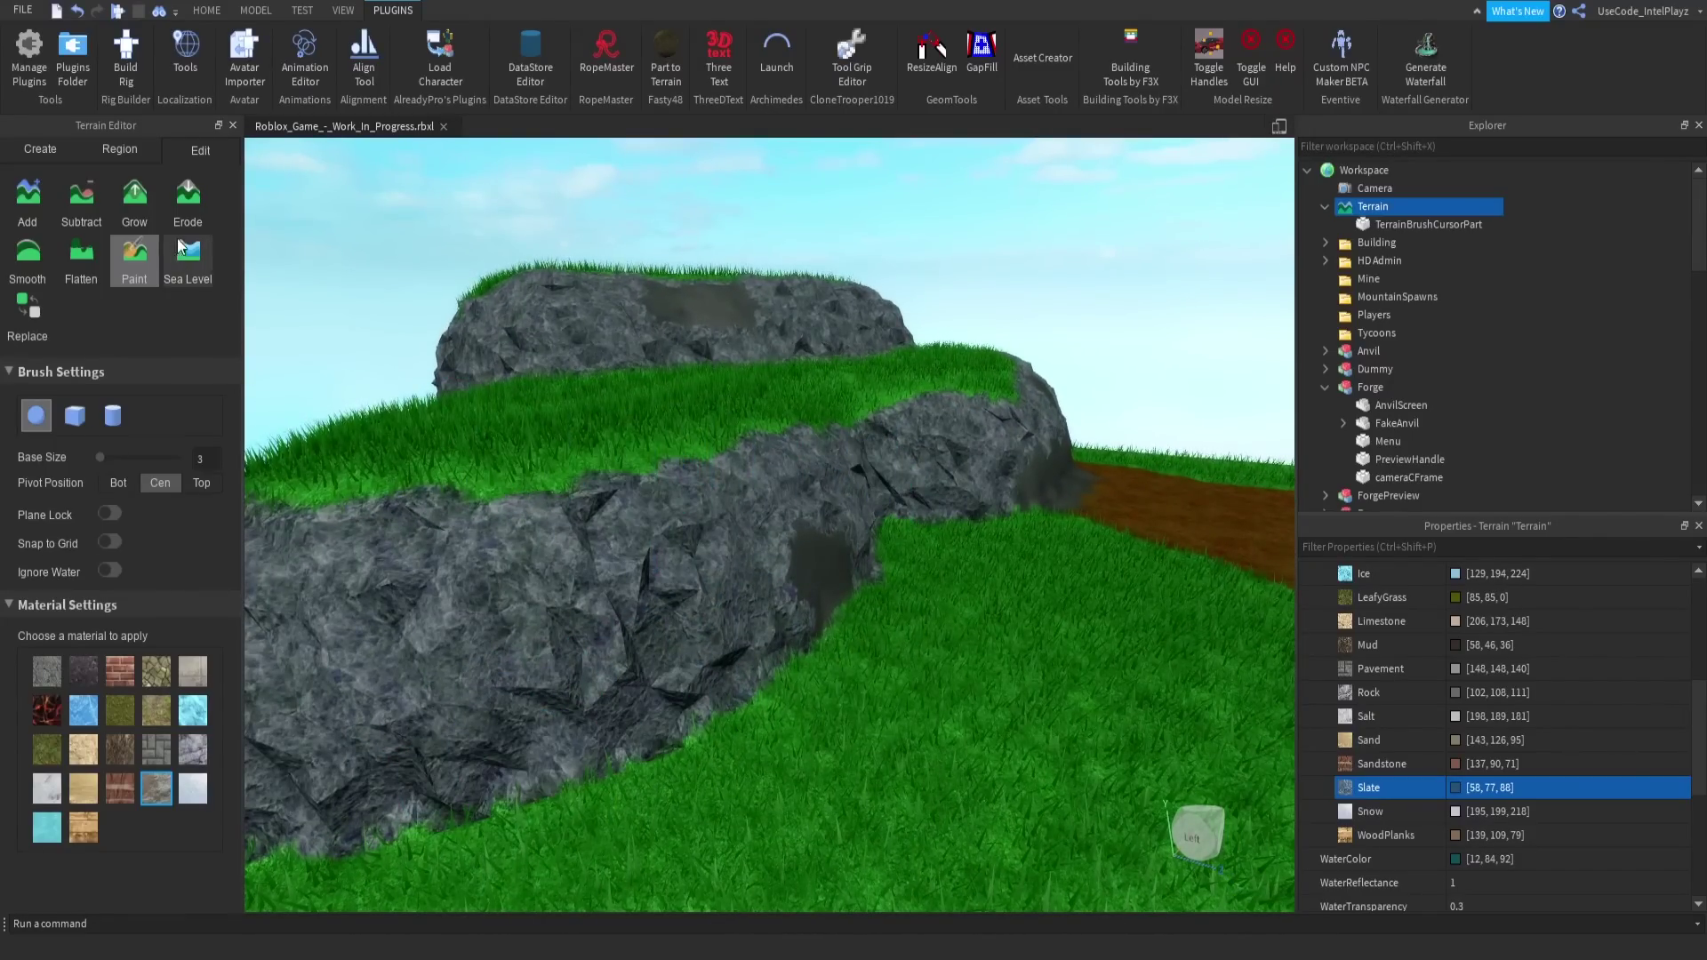
pyautogui.click(32, 258)
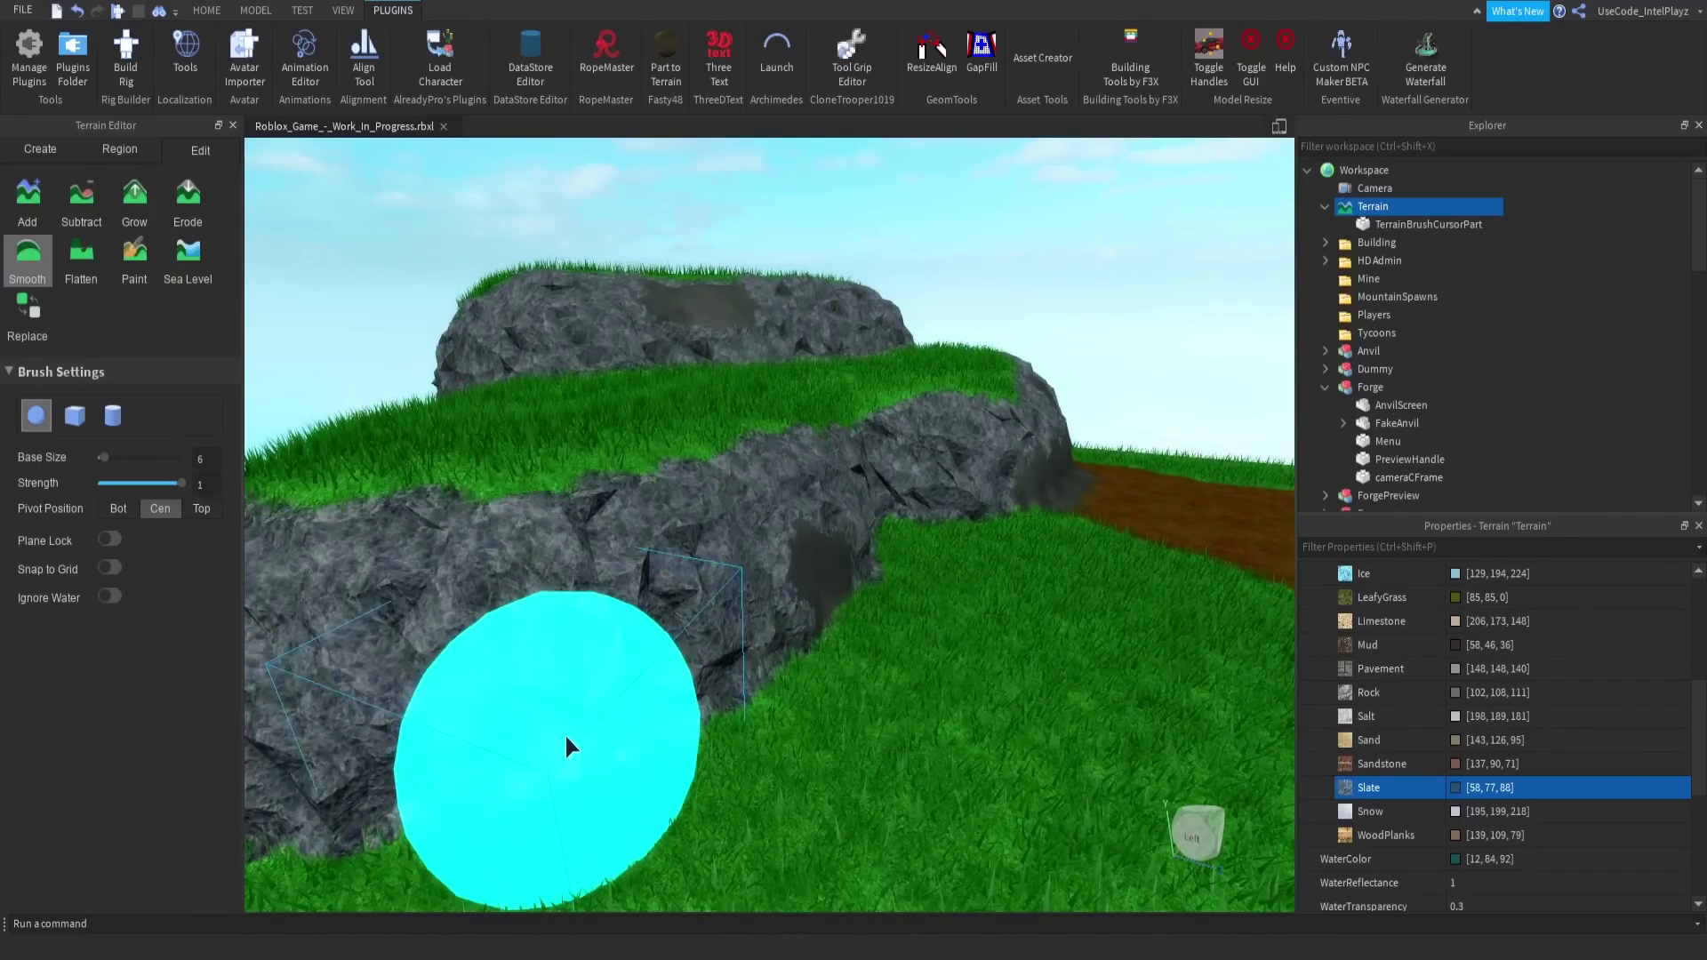
pyautogui.moveTo(566, 734); pyautogui.dragTo(616, 763, button='right')
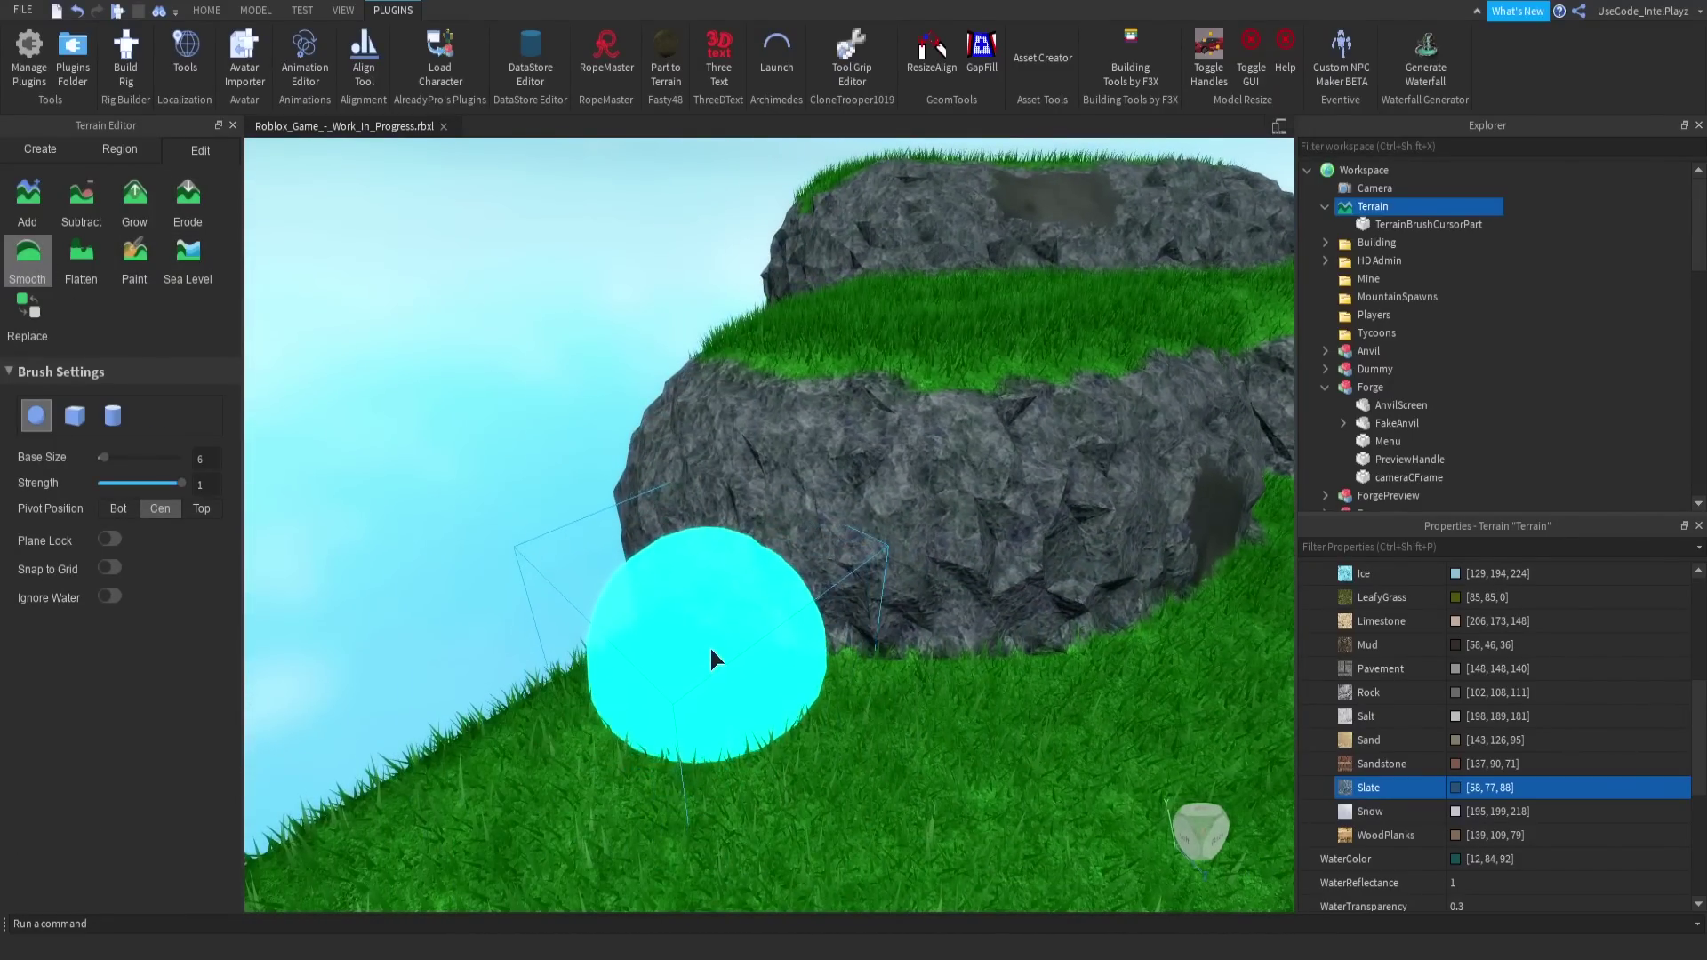
pyautogui.press('w')
# Smooth the inner bend of the two-tier ridge wall between the grass and the brown path.
pyautogui.moveTo(1118, 665); pyautogui.dragTo(1058, 652, button='right')
pyautogui.press('w')
pyautogui.press('s')
pyautogui.press('s')
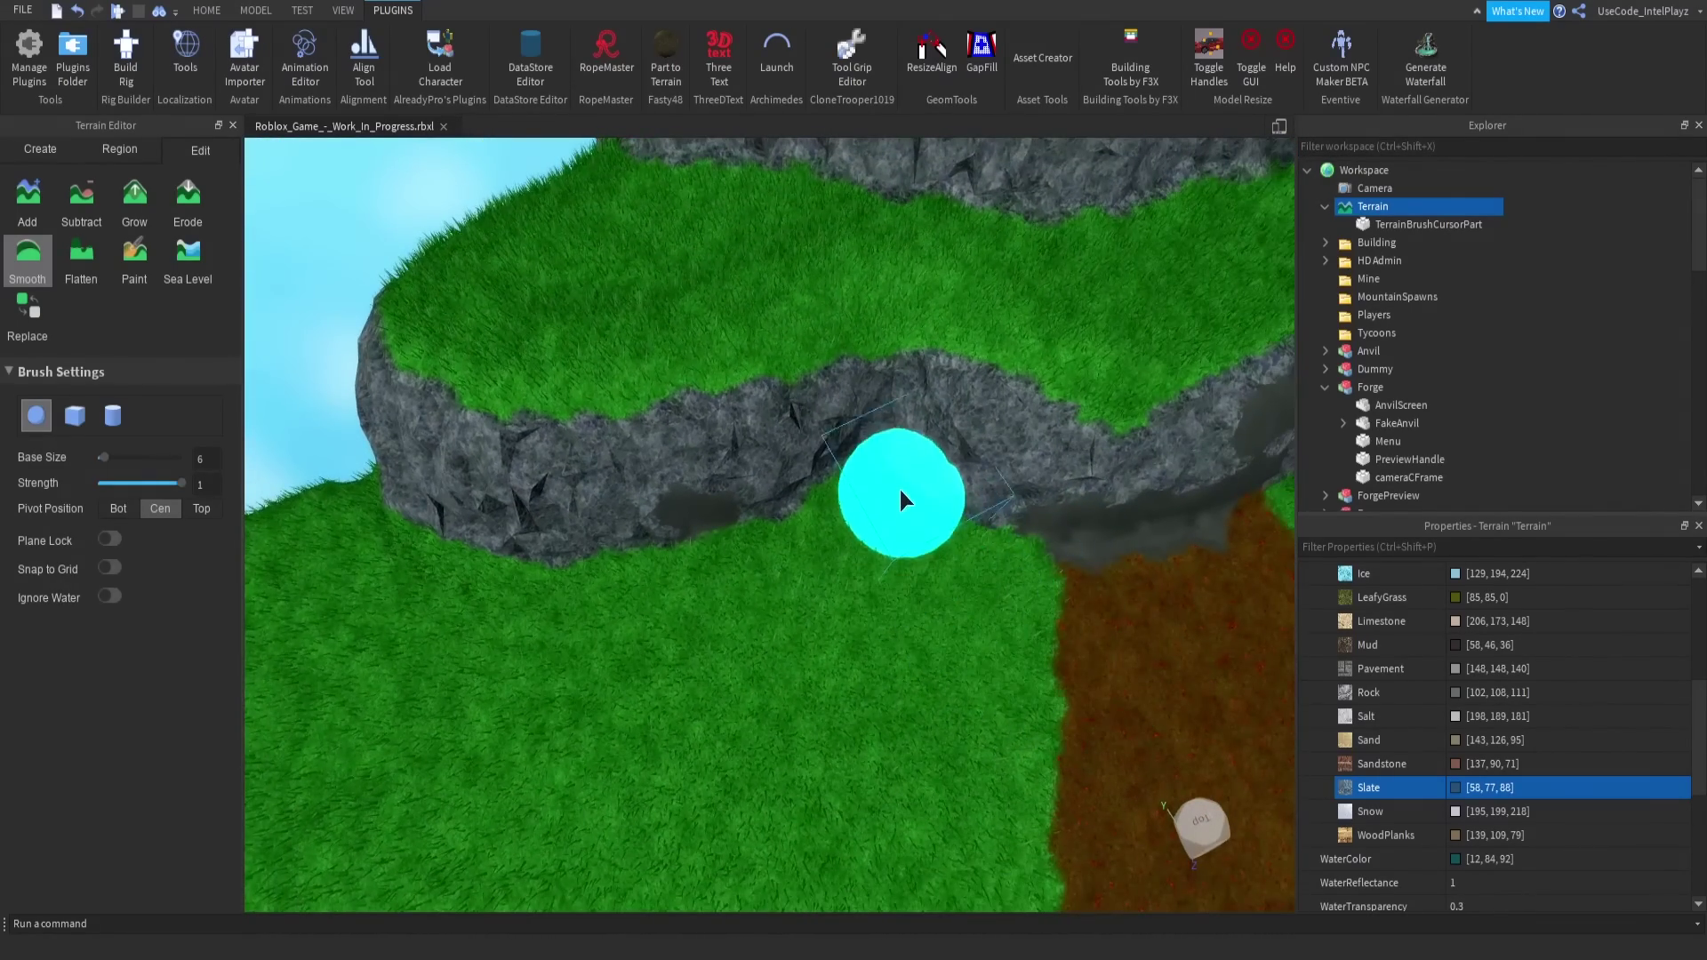
pyautogui.moveTo(899, 487); pyautogui.dragTo(871, 467)
pyautogui.moveTo(972, 581); pyautogui.dragTo(938, 572, button='right')
pyautogui.press('s')
pyautogui.press('w')
pyautogui.press('s')
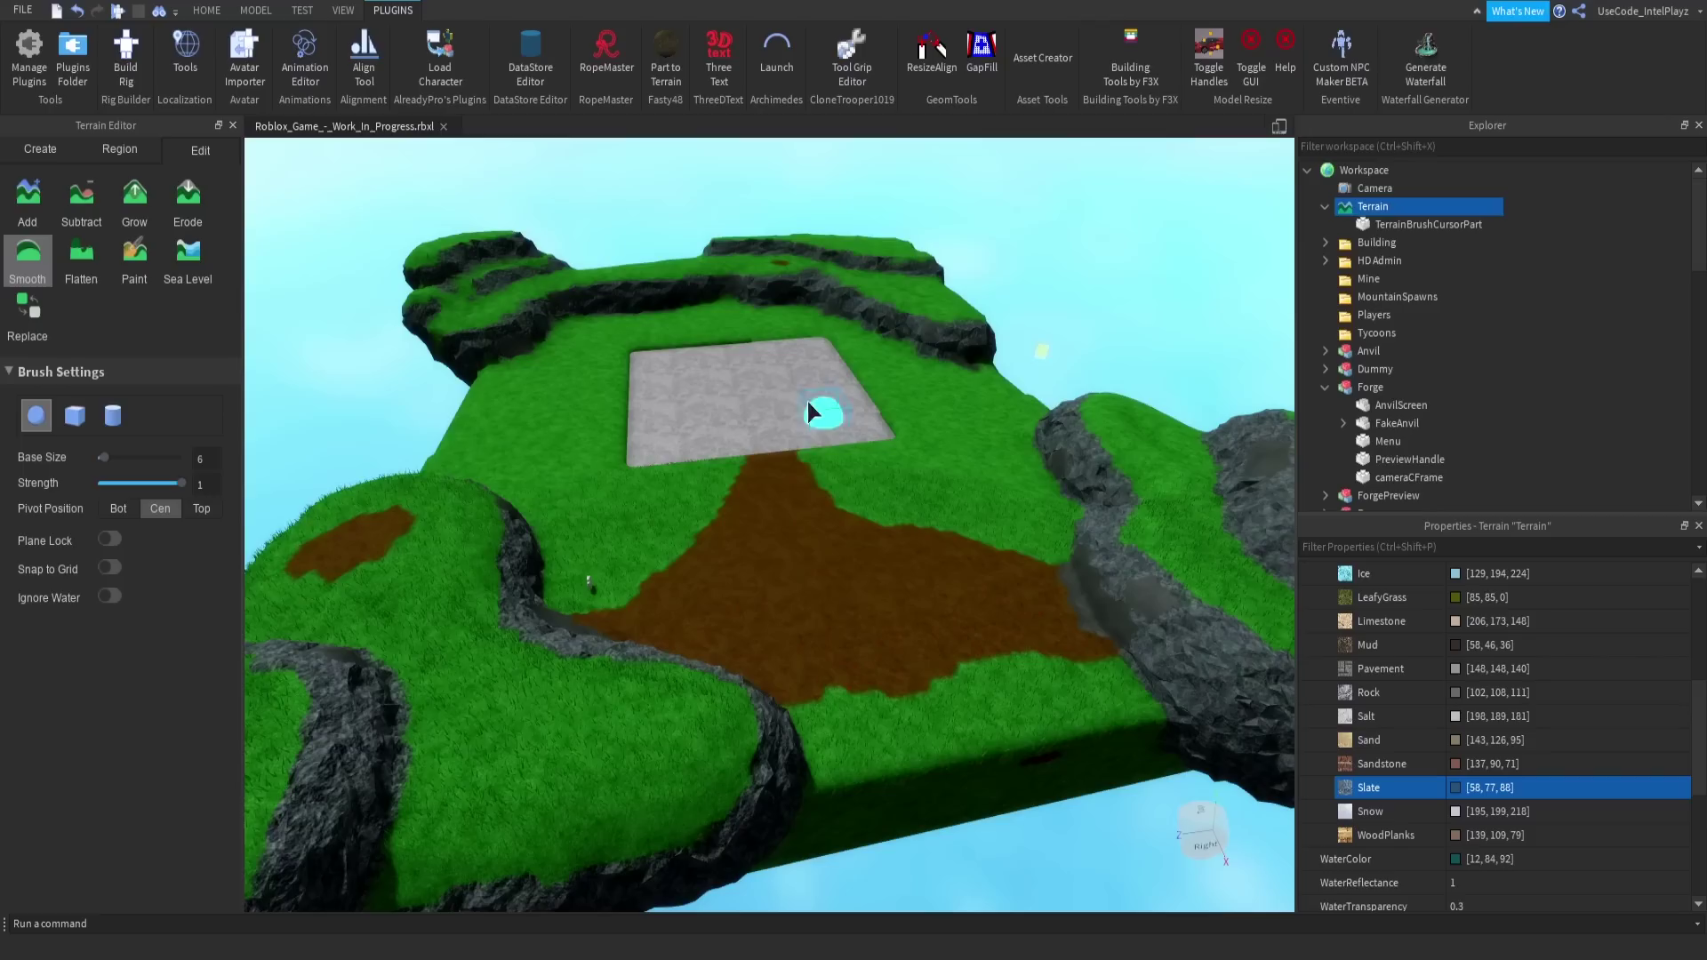
# Paint a narrow LeafyGrass branch off the main path beside the mine floor, using brush size 2.
pyautogui.click(134, 258)
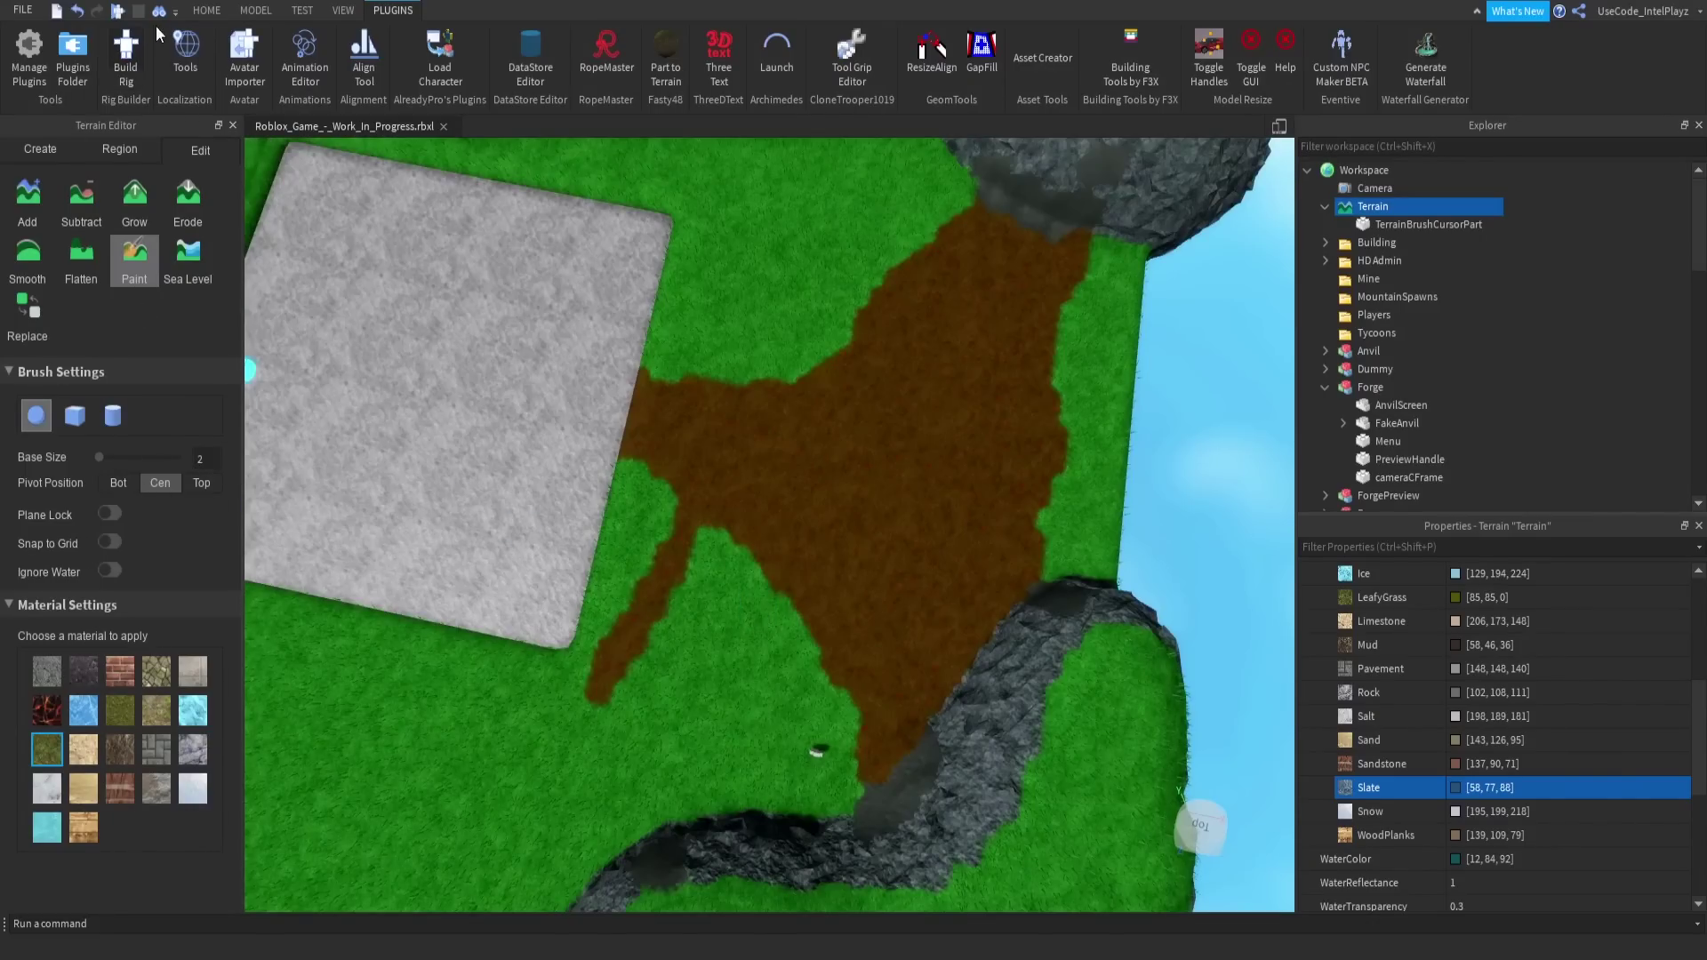
pyautogui.click(206, 10)
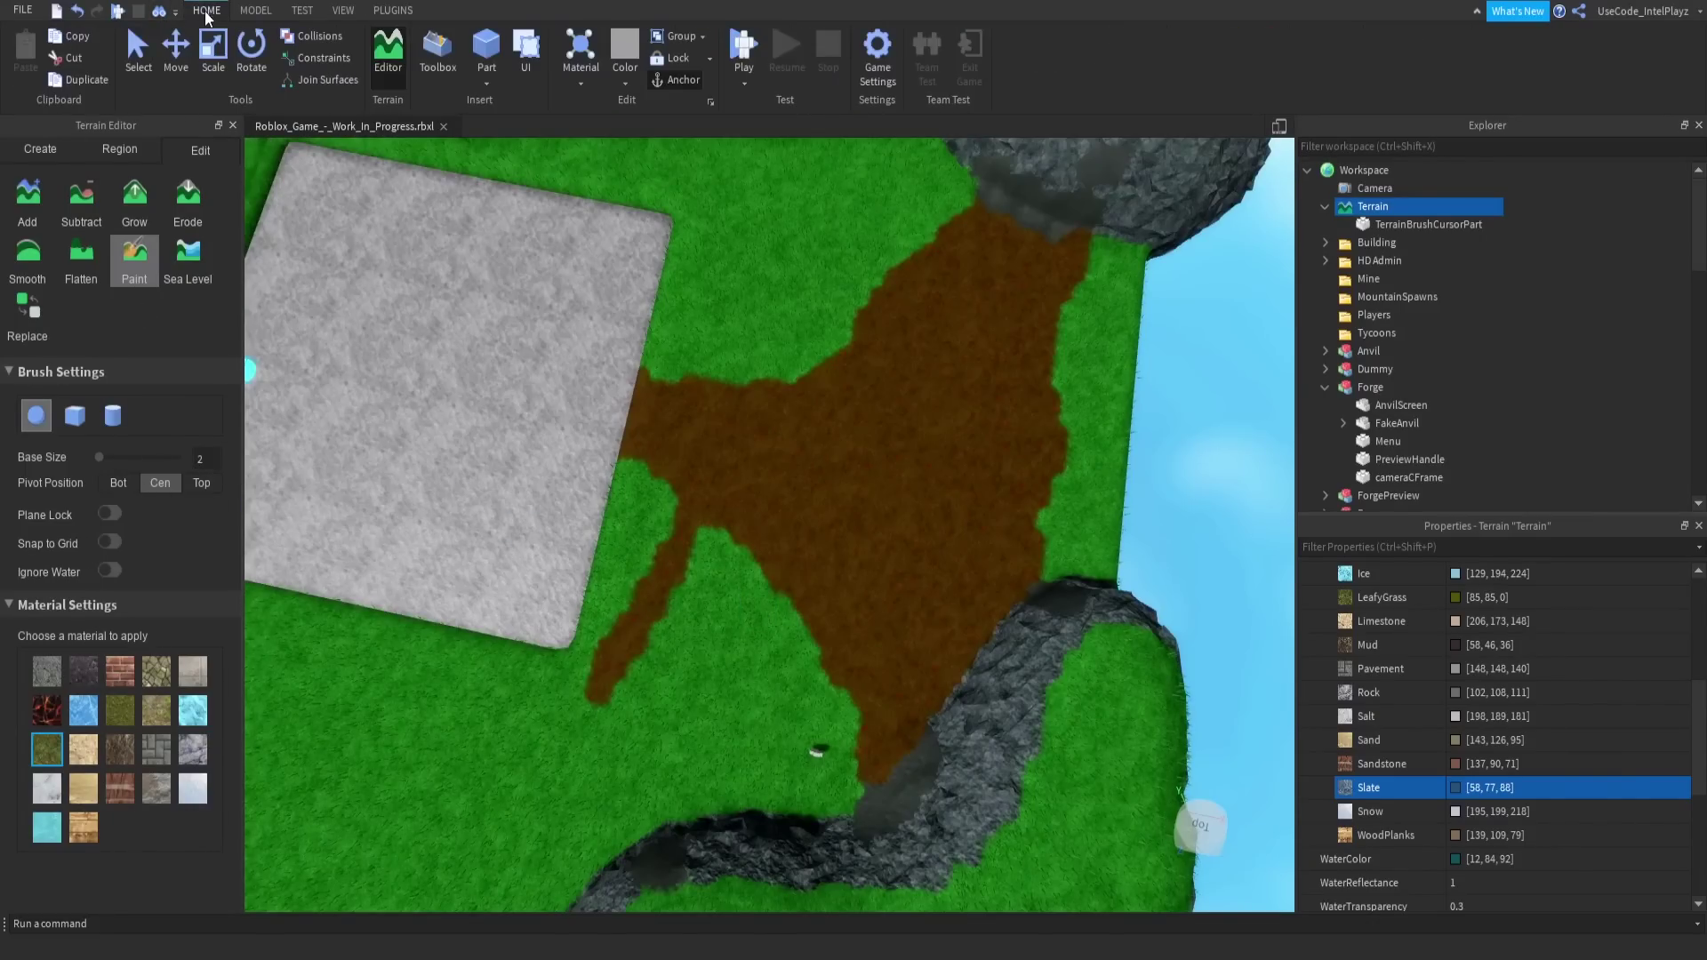
pyautogui.click(137, 55)
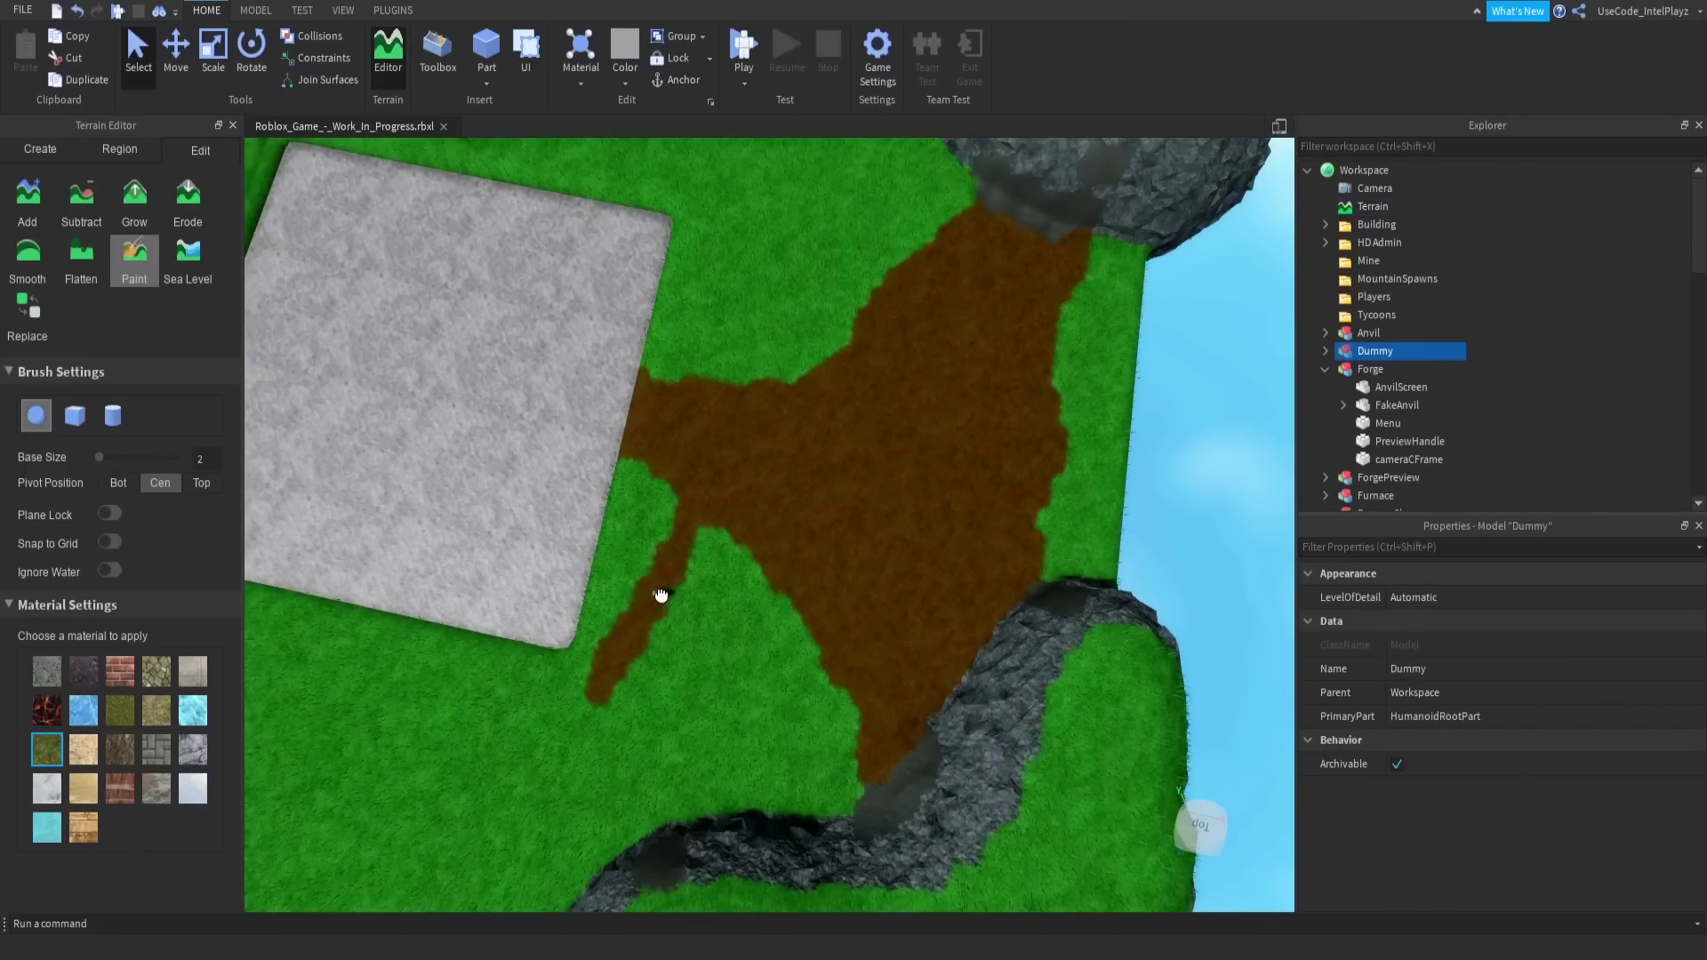
pyautogui.press('f')
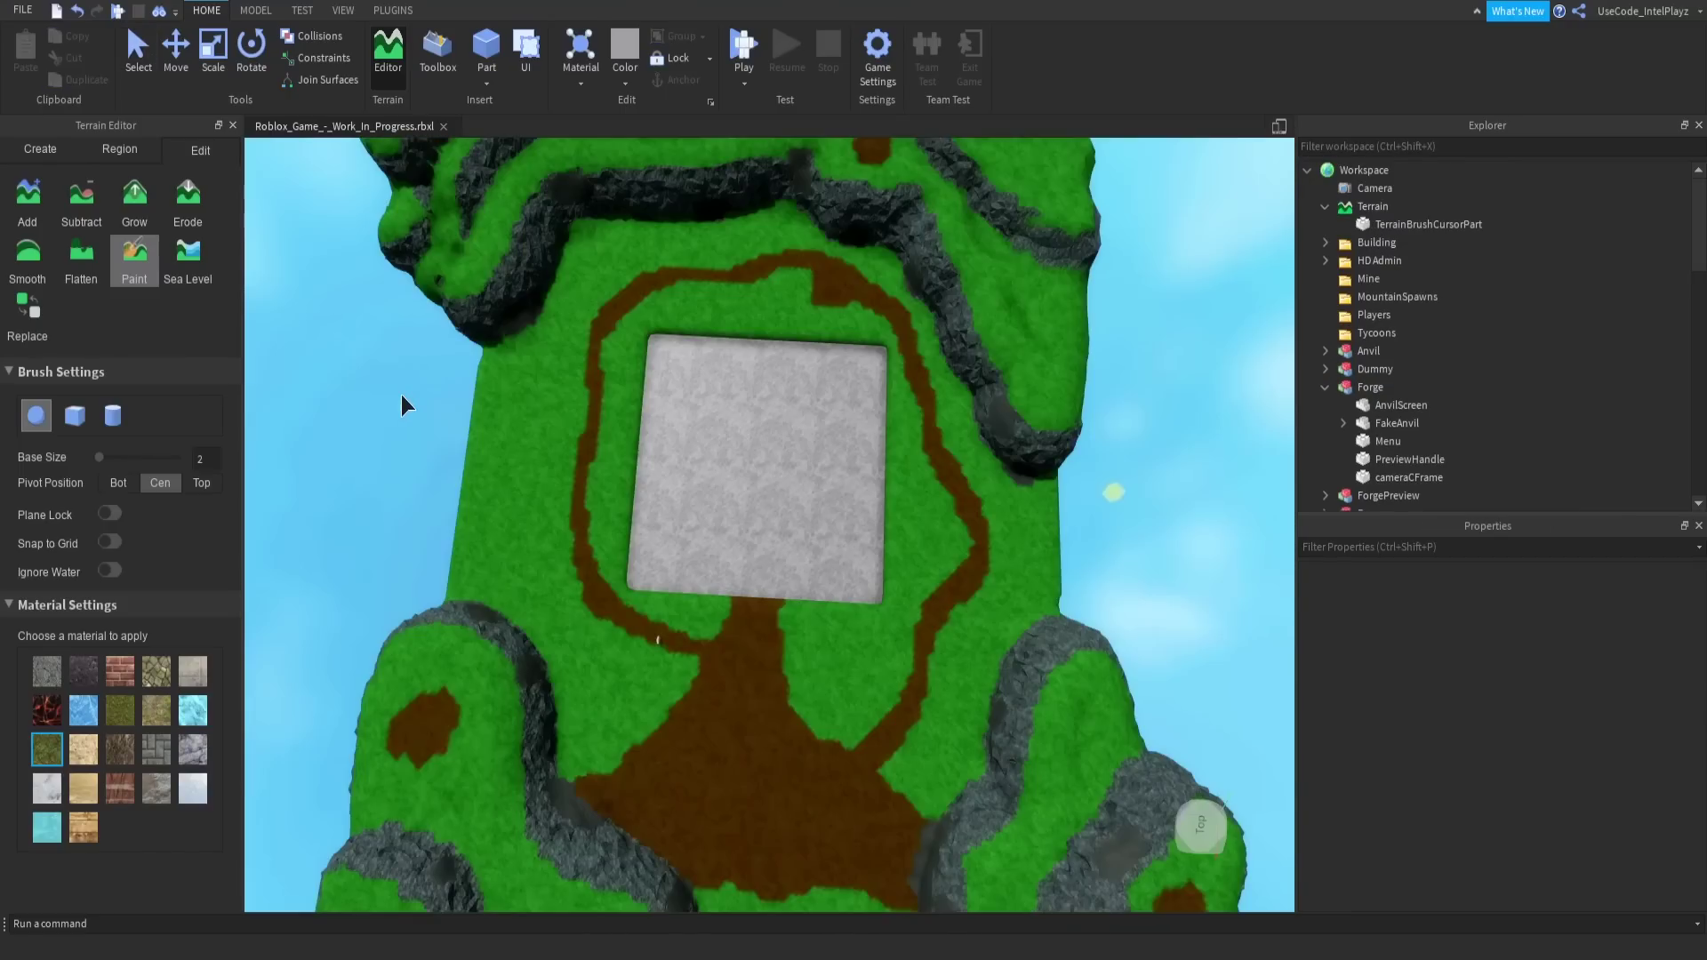
pyautogui.moveTo(654, 387); pyautogui.dragTo(654, 386, button='right')
pyautogui.scroll(4, 655, 387)
pyautogui.press('s')
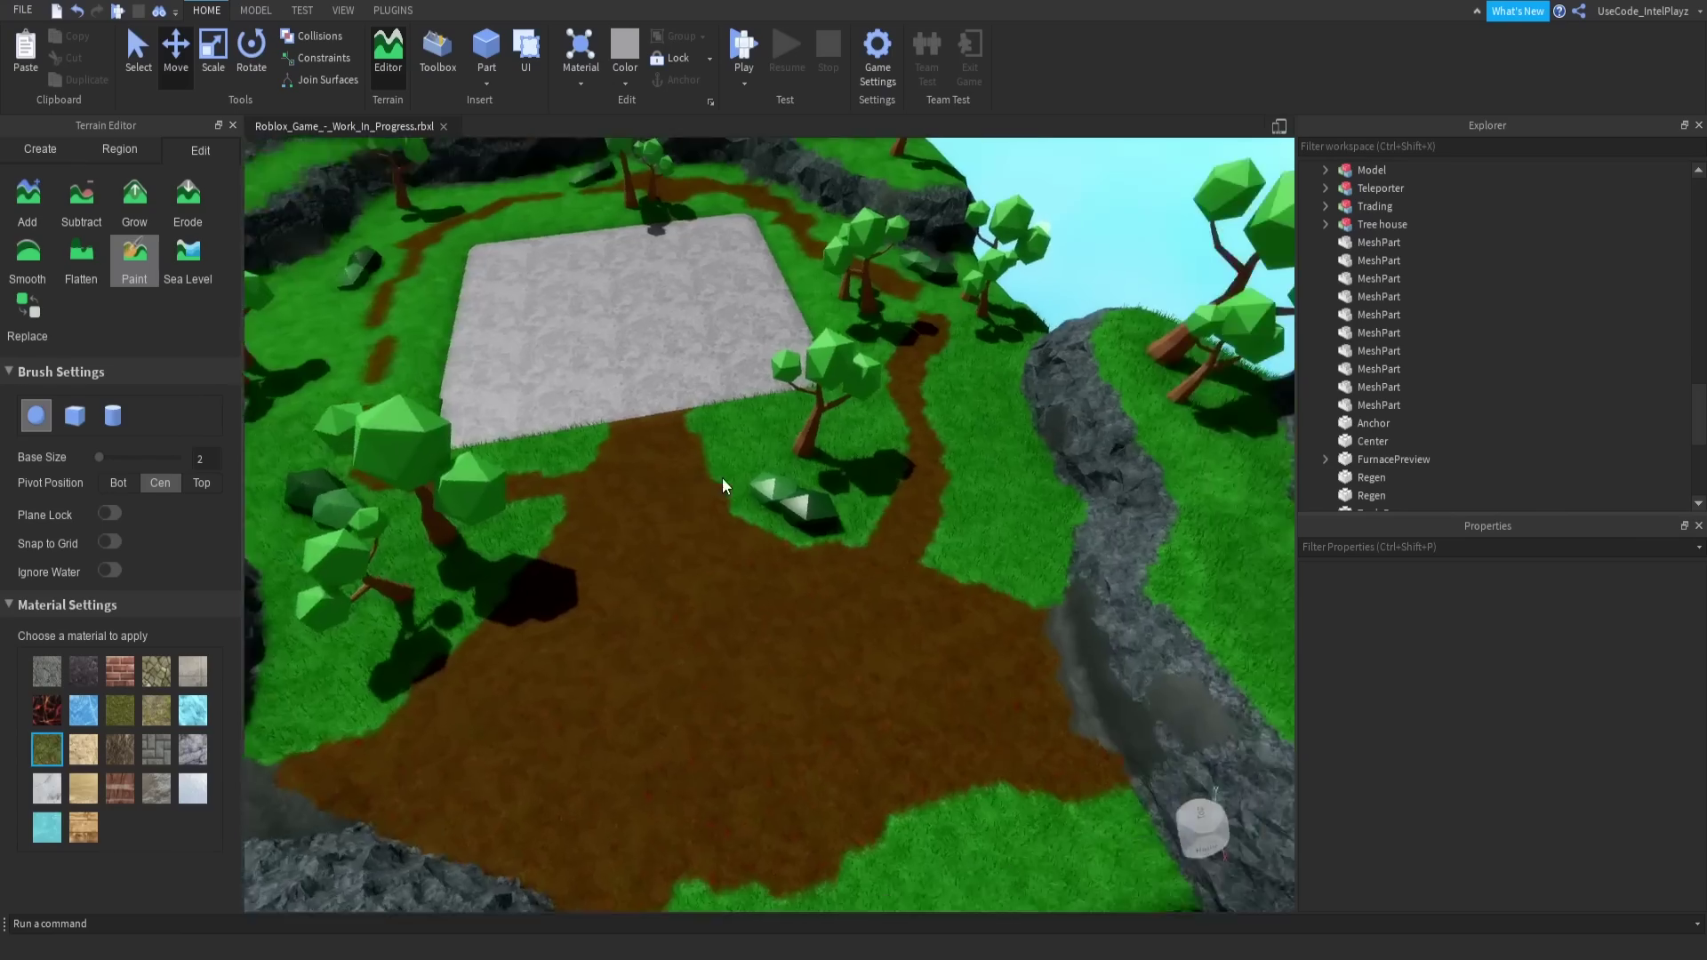
pyautogui.moveTo(722, 477); pyautogui.dragTo(730, 501, button='right')
pyautogui.press('w')
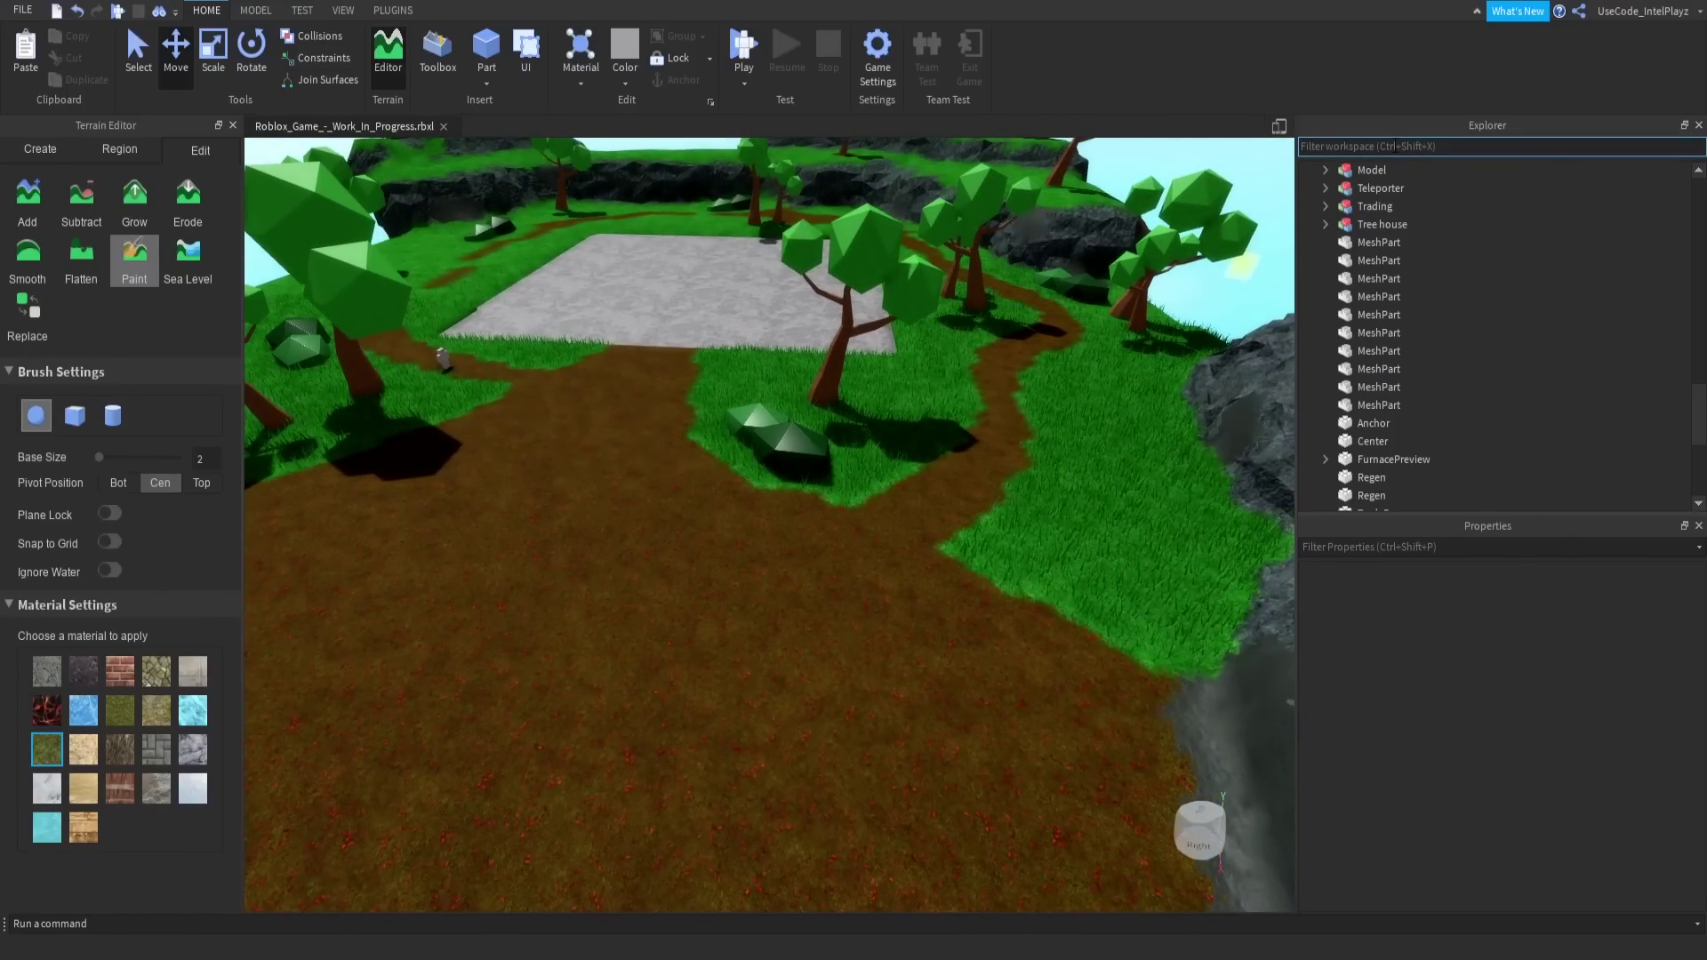
# Search the Explorer for "spawn", clear the search, and insert a SpawnLocation on the wide brown path in front of the mine floor.
pyautogui.write('spawn')
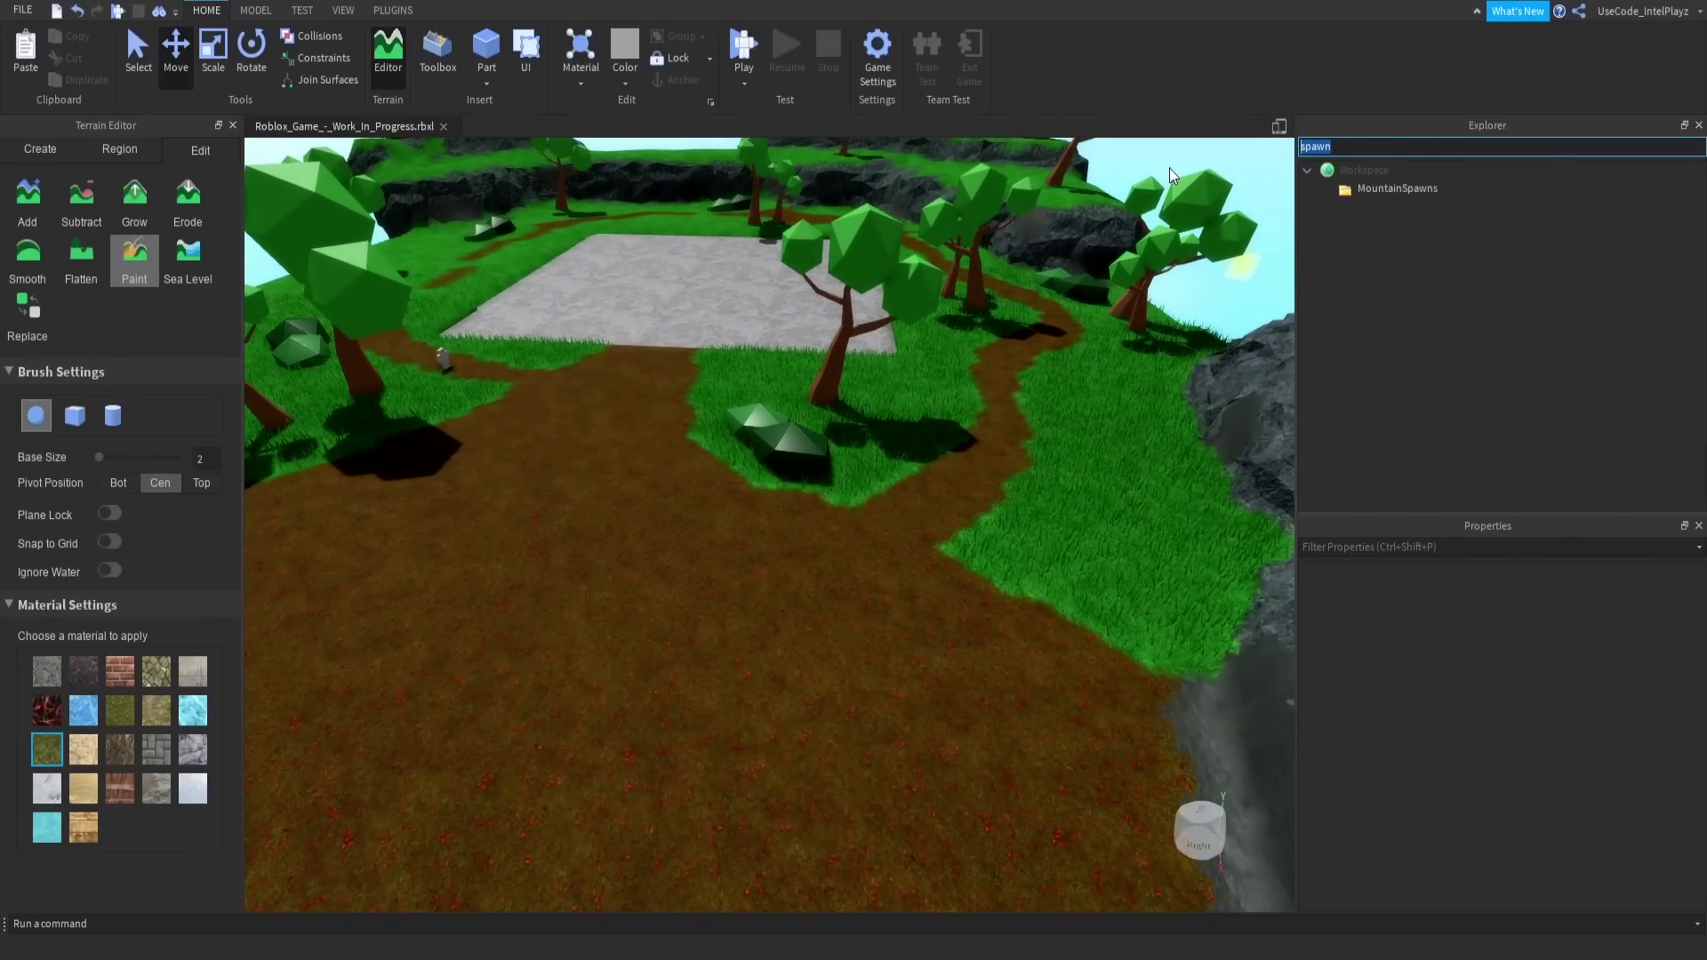
pyautogui.press('BackSpace')
pyautogui.moveTo(800, 391); pyautogui.dragTo(797, 393, button='right')
pyautogui.scroll(-2, 796, 393)
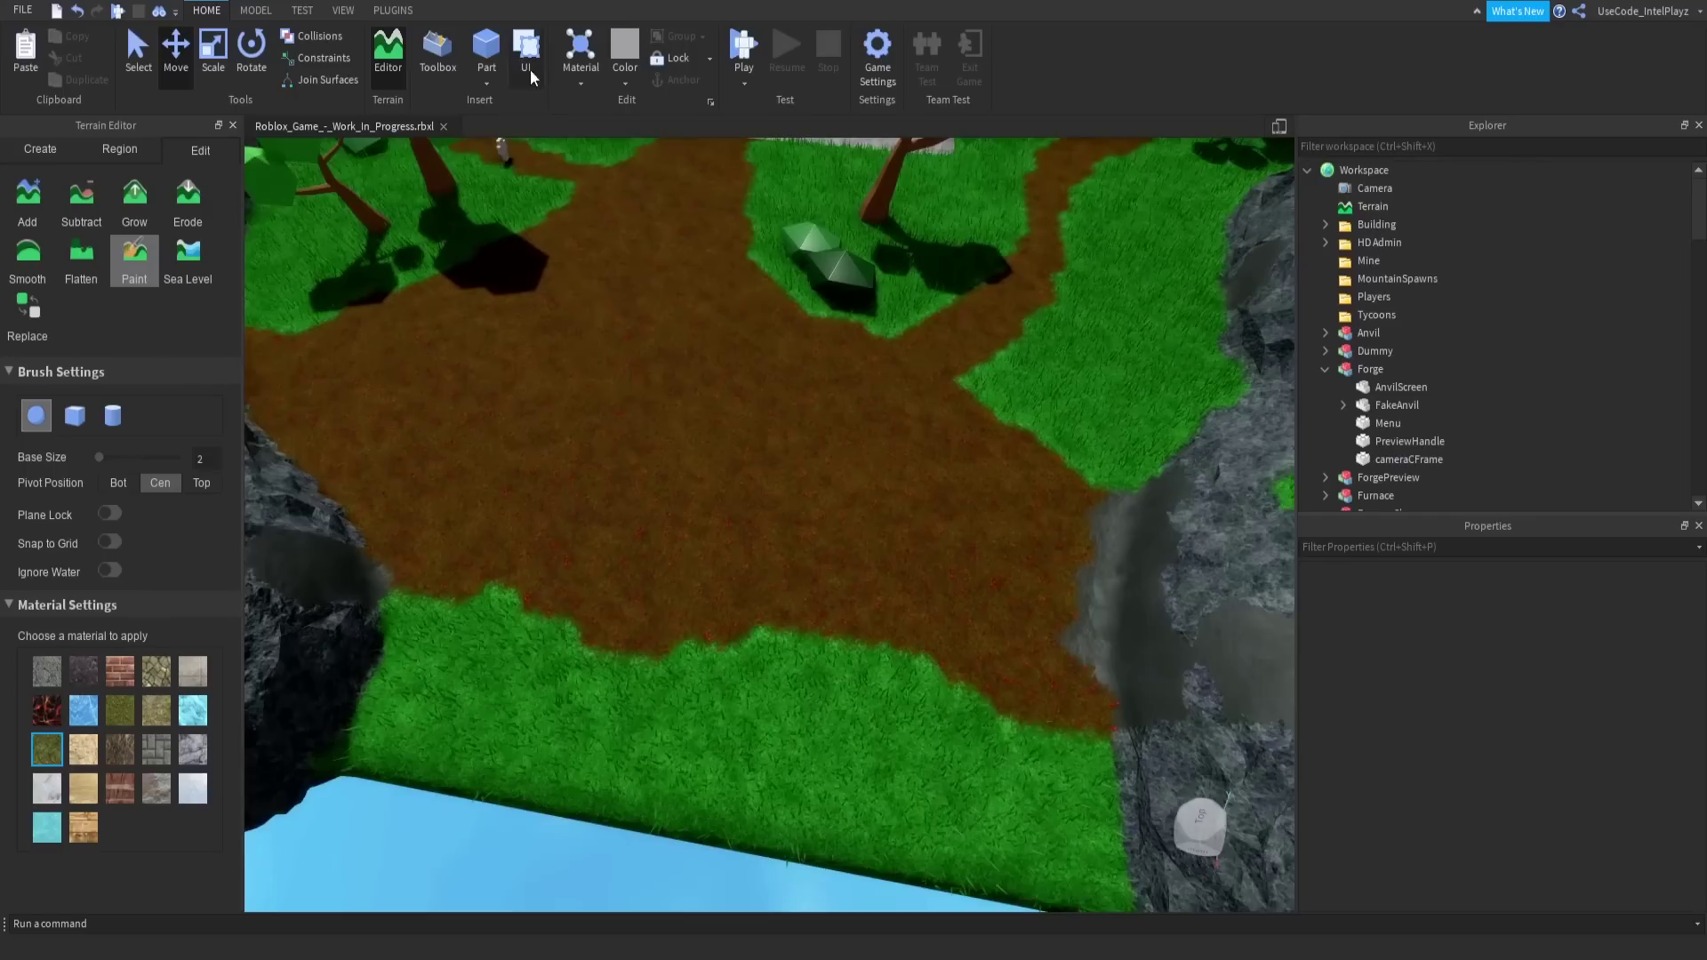
pyautogui.click(300, 11)
pyautogui.click(260, 13)
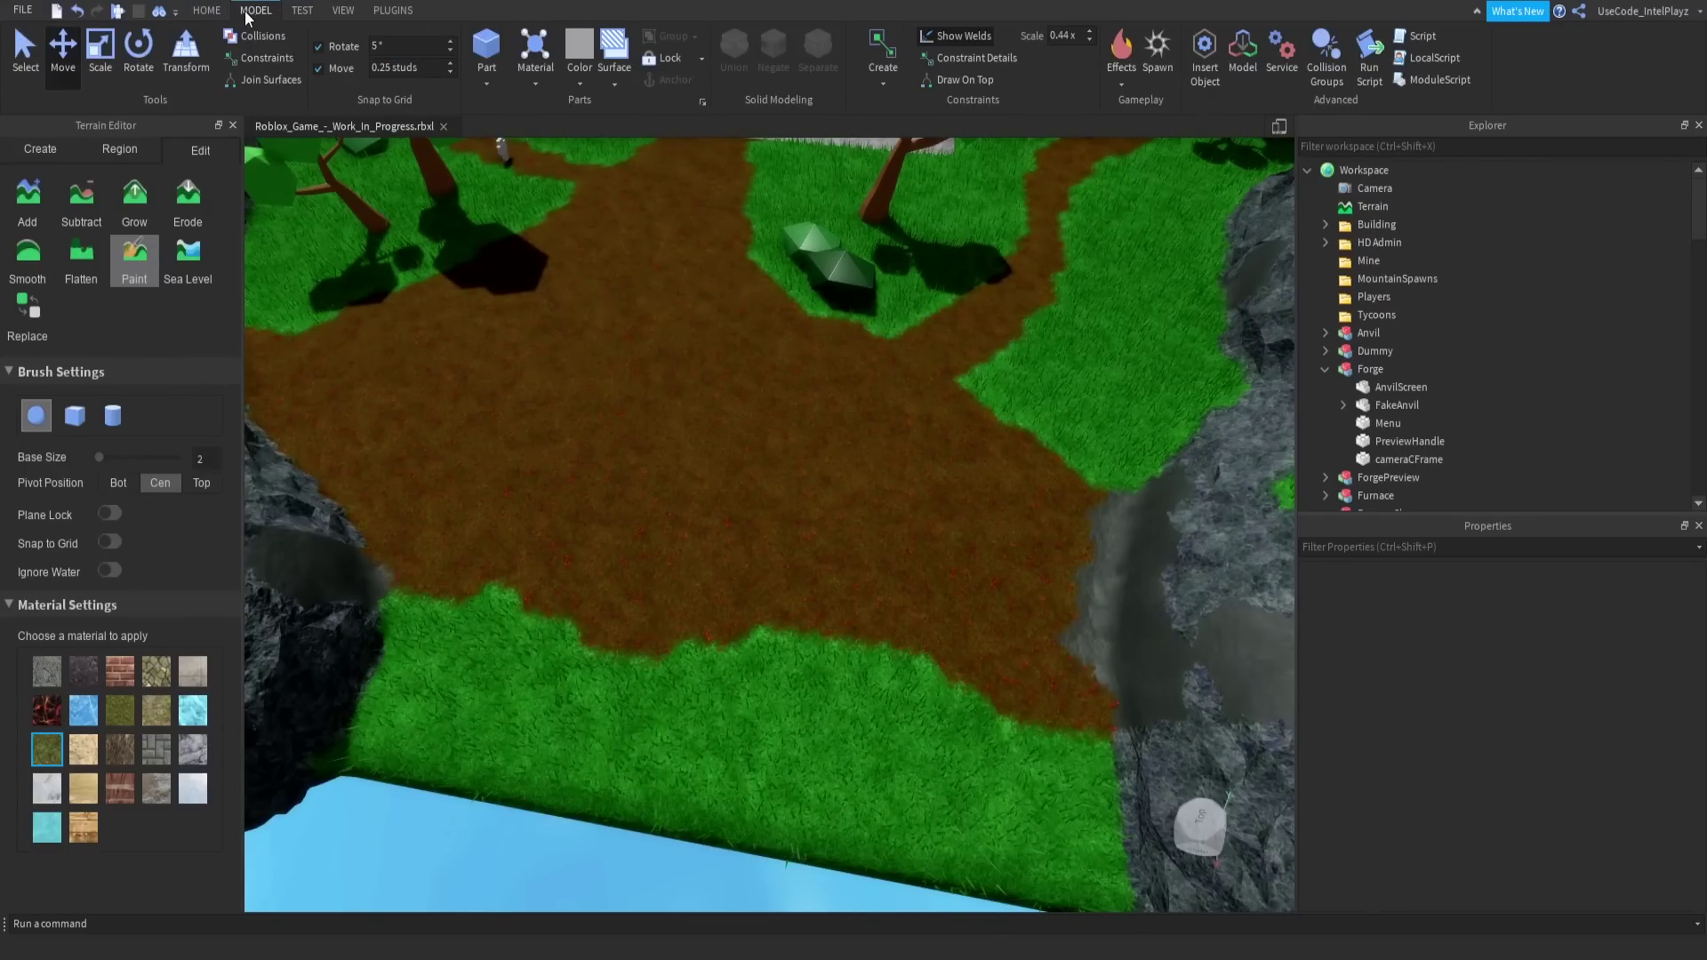
pyautogui.click(1156, 53)
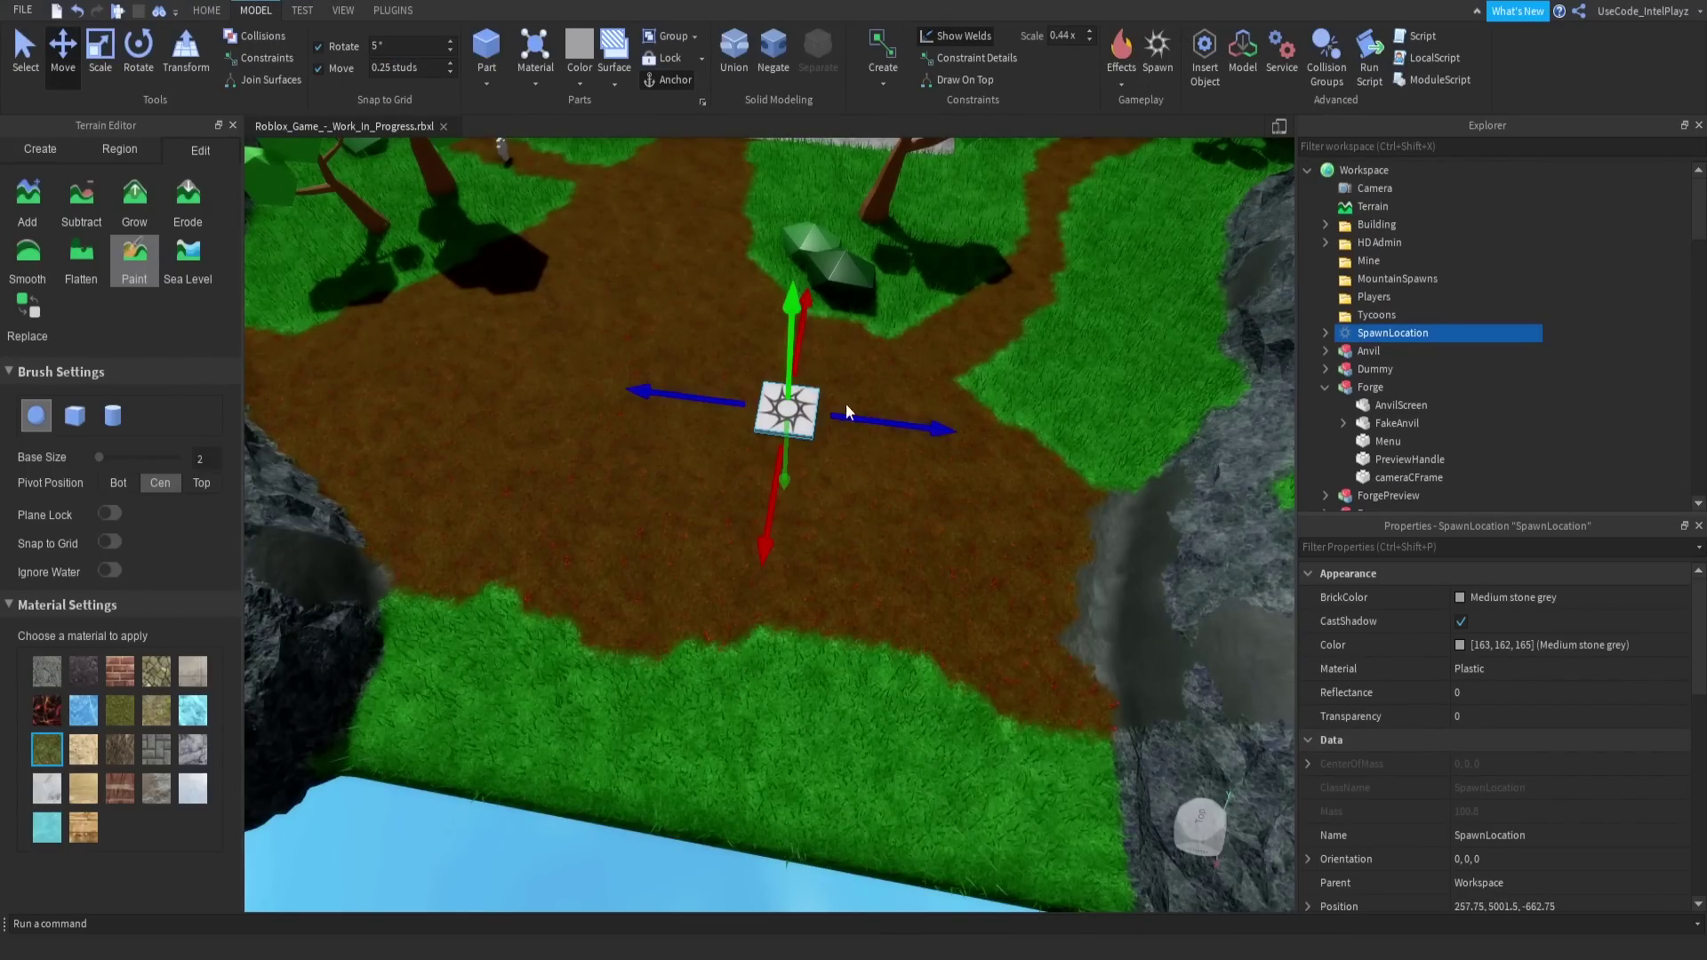
# Start a playtest at the new spawn, equip the hammer, and walk the narrow brown path beside the mine floor.
pyautogui.press('F5')
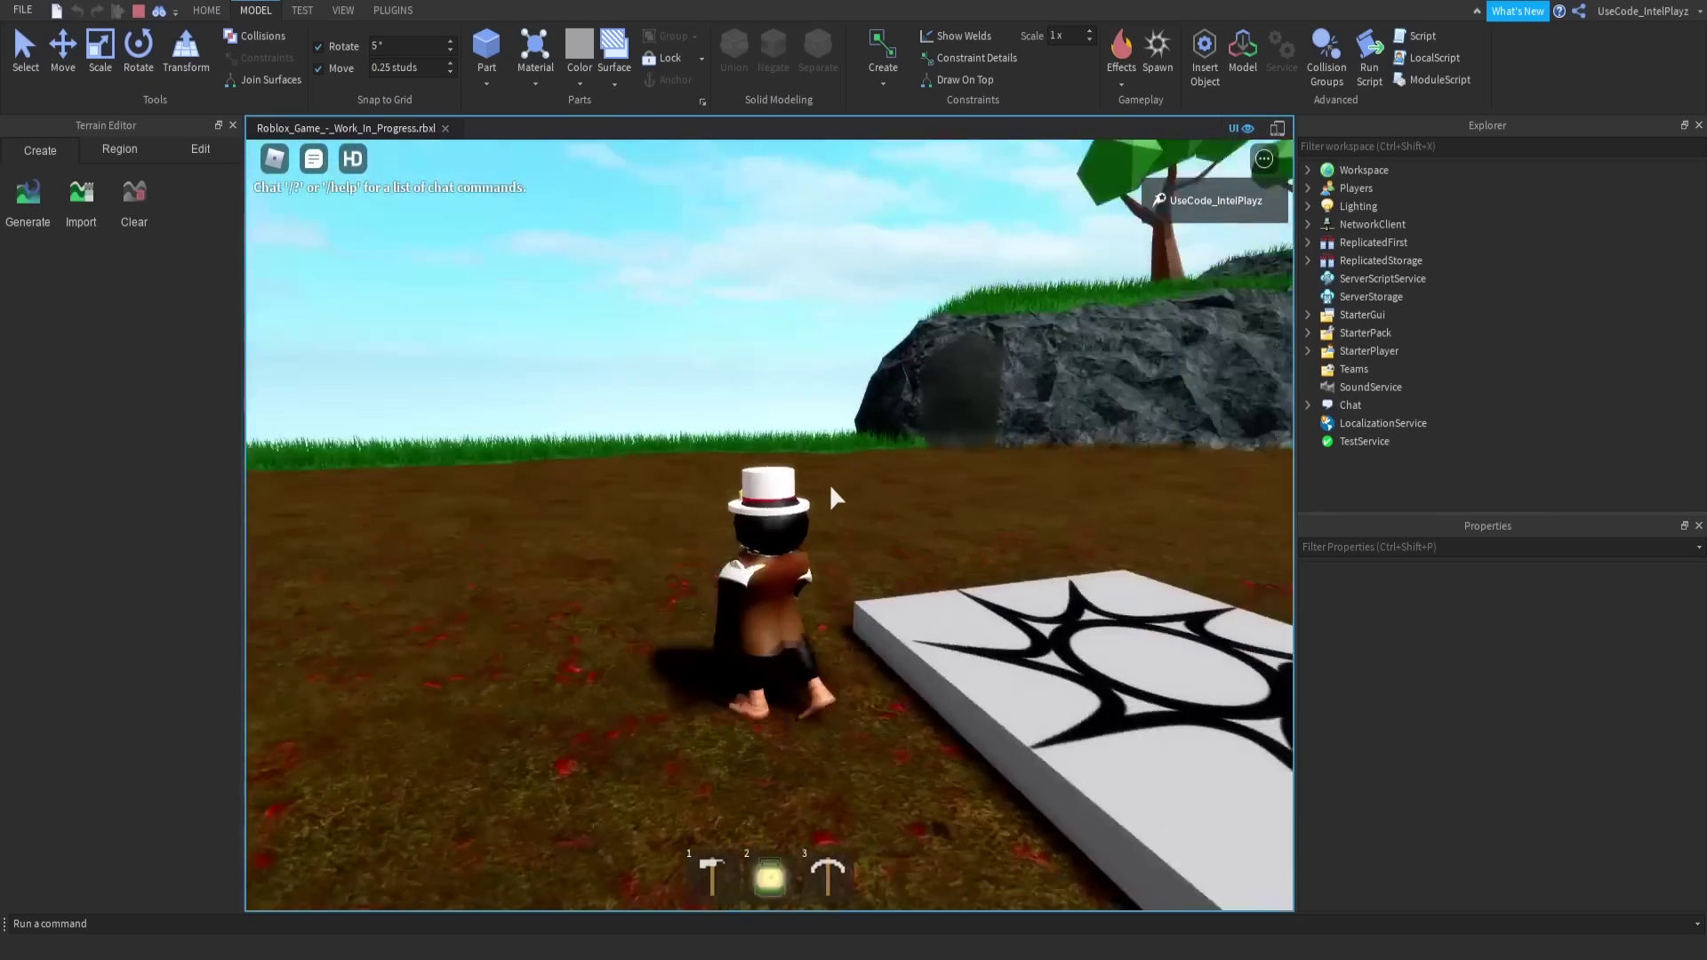
pyautogui.moveTo(831, 486); pyautogui.dragTo(830, 487, button='right')
pyautogui.press('s')
pyautogui.press('space')
pyautogui.scroll(2, 834, 487)
pyautogui.press('1')
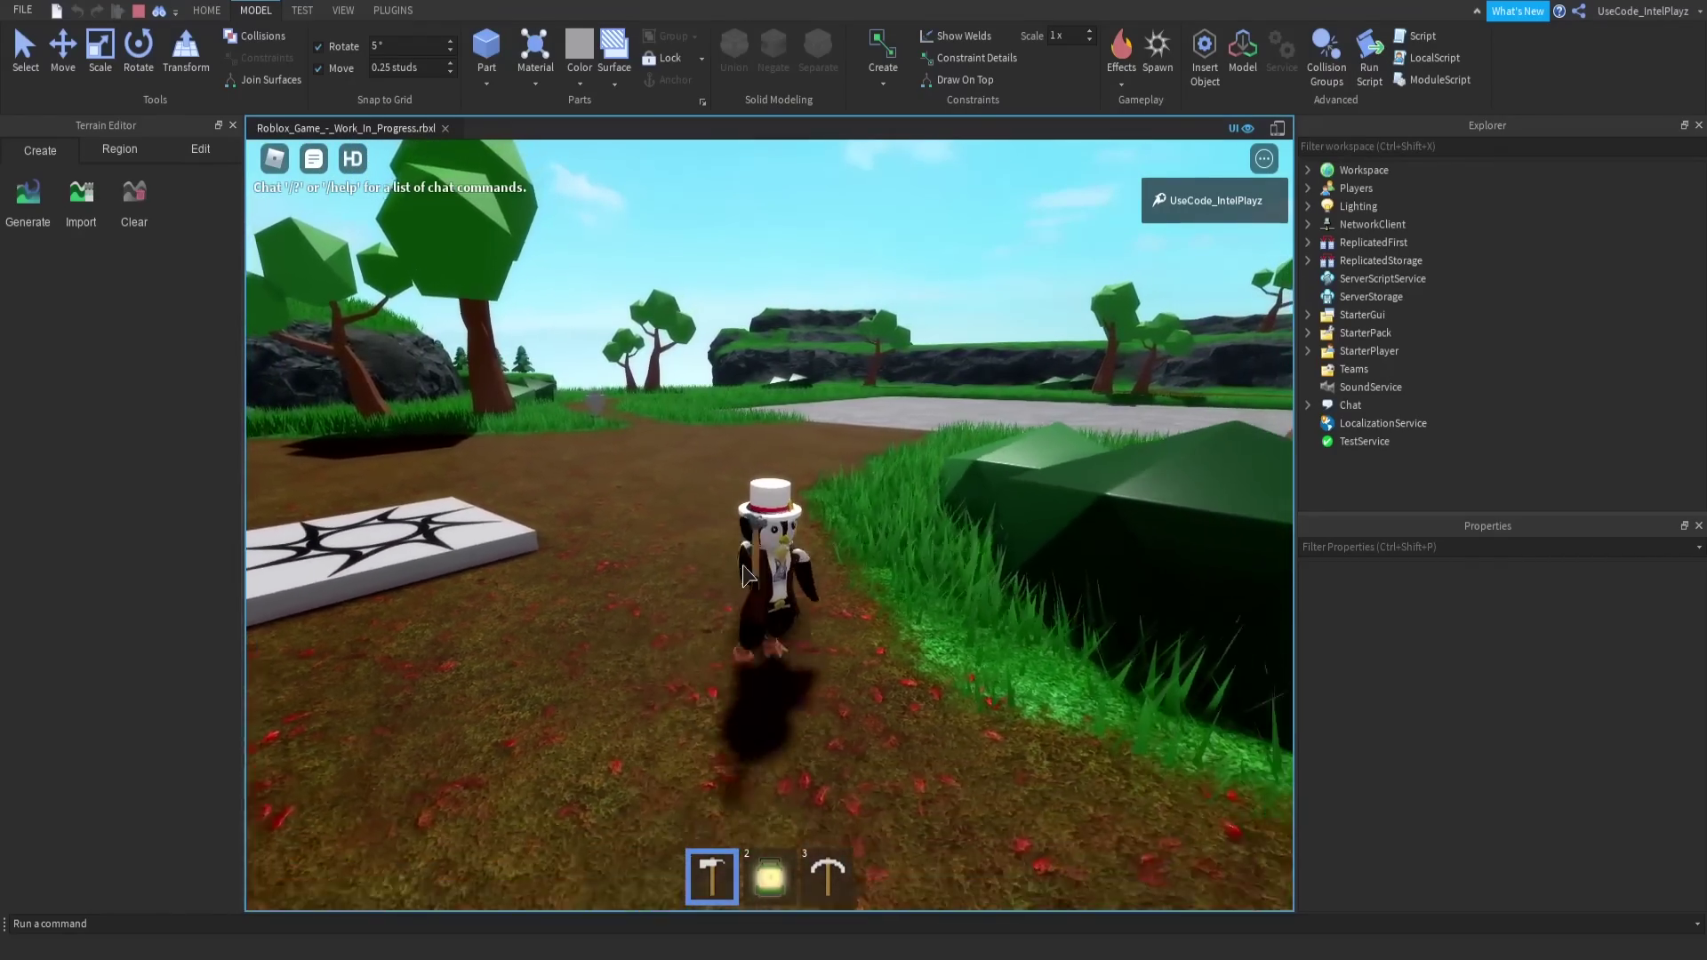
pyautogui.press('w')
pyautogui.moveTo(743, 566); pyautogui.dragTo(741, 566, button='right')
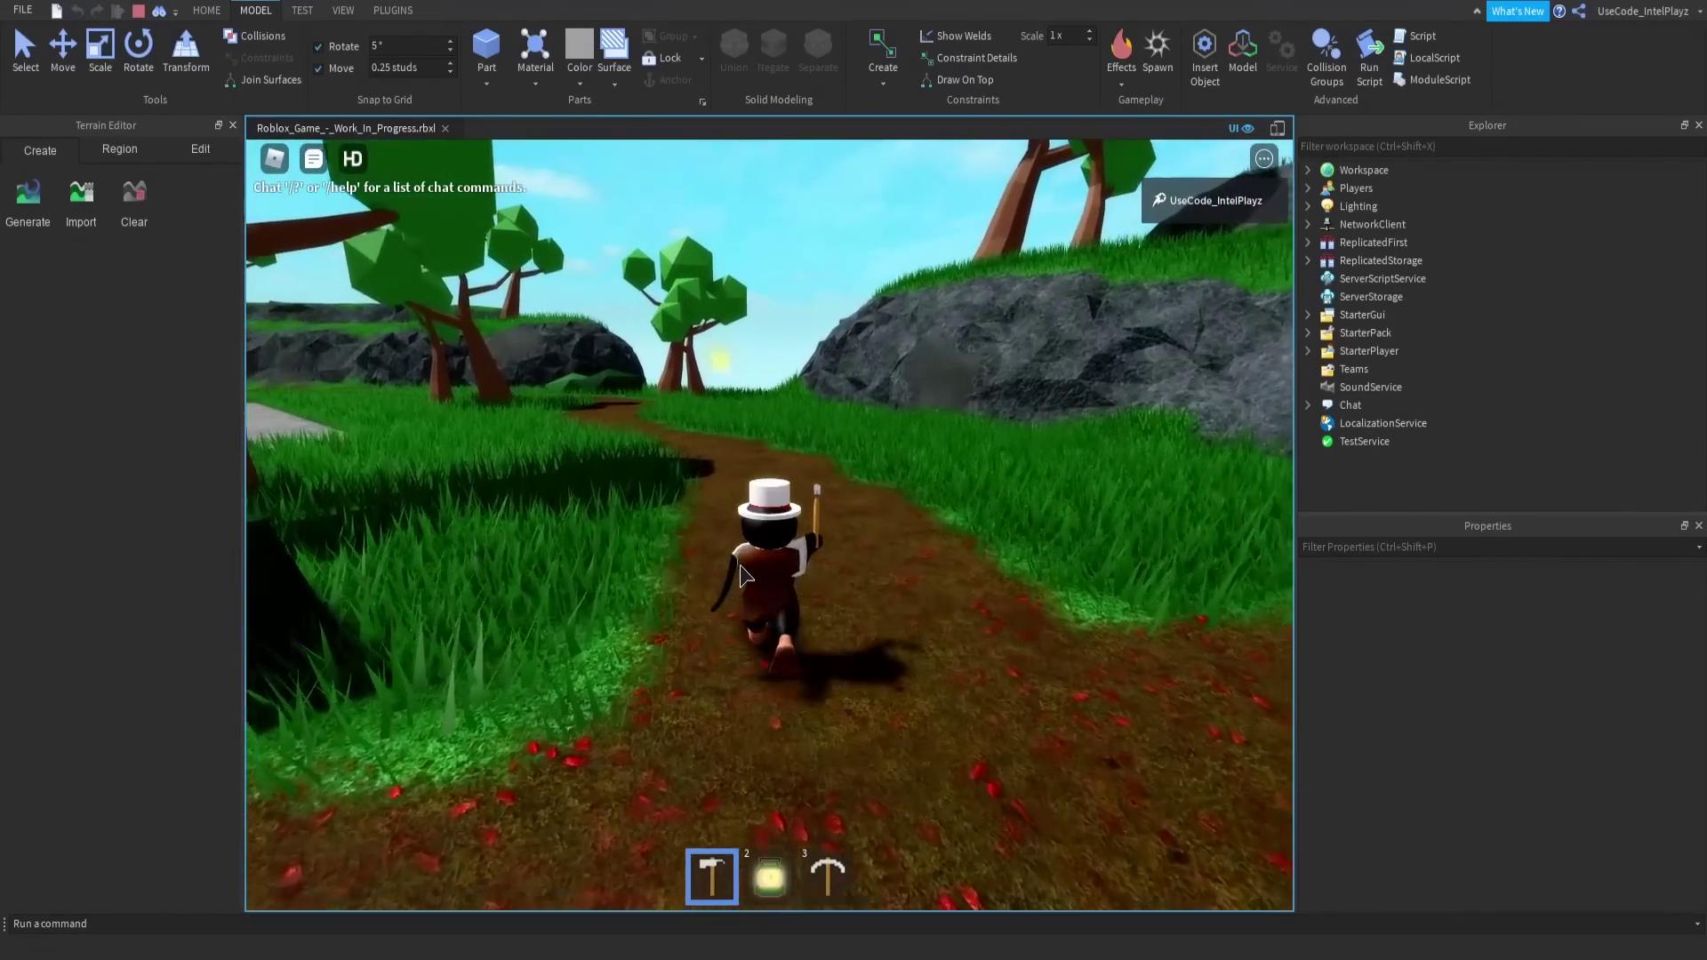
pyautogui.press('w')
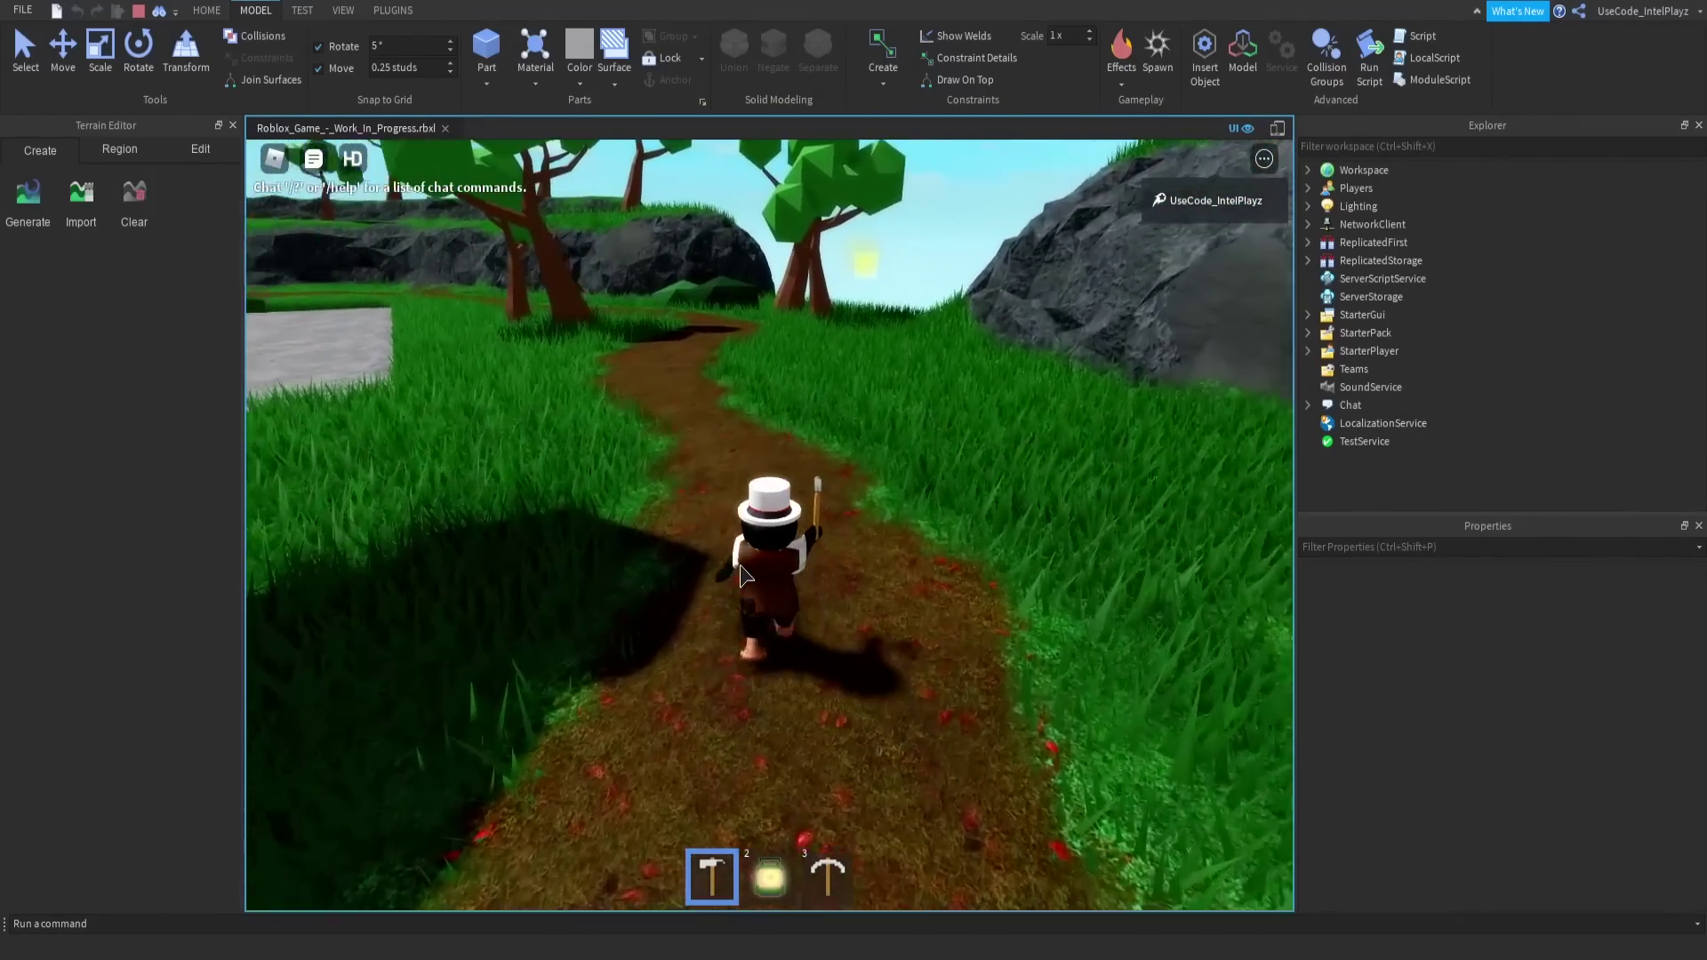
pyautogui.press('w')
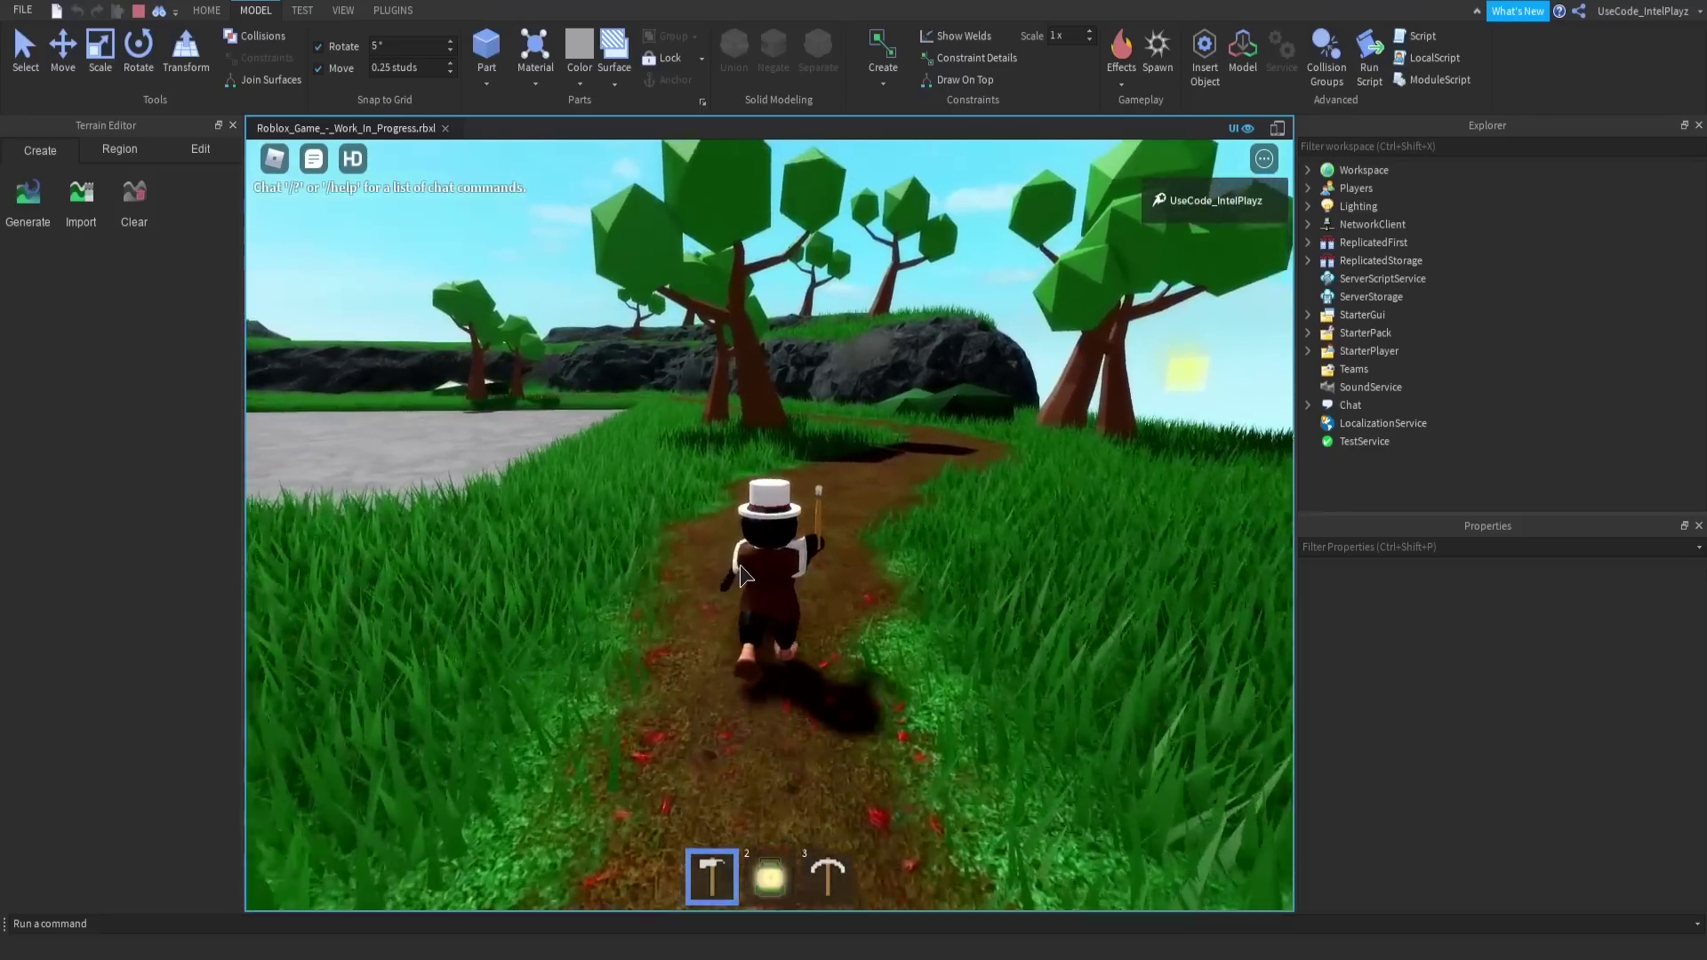
pyautogui.press('w')
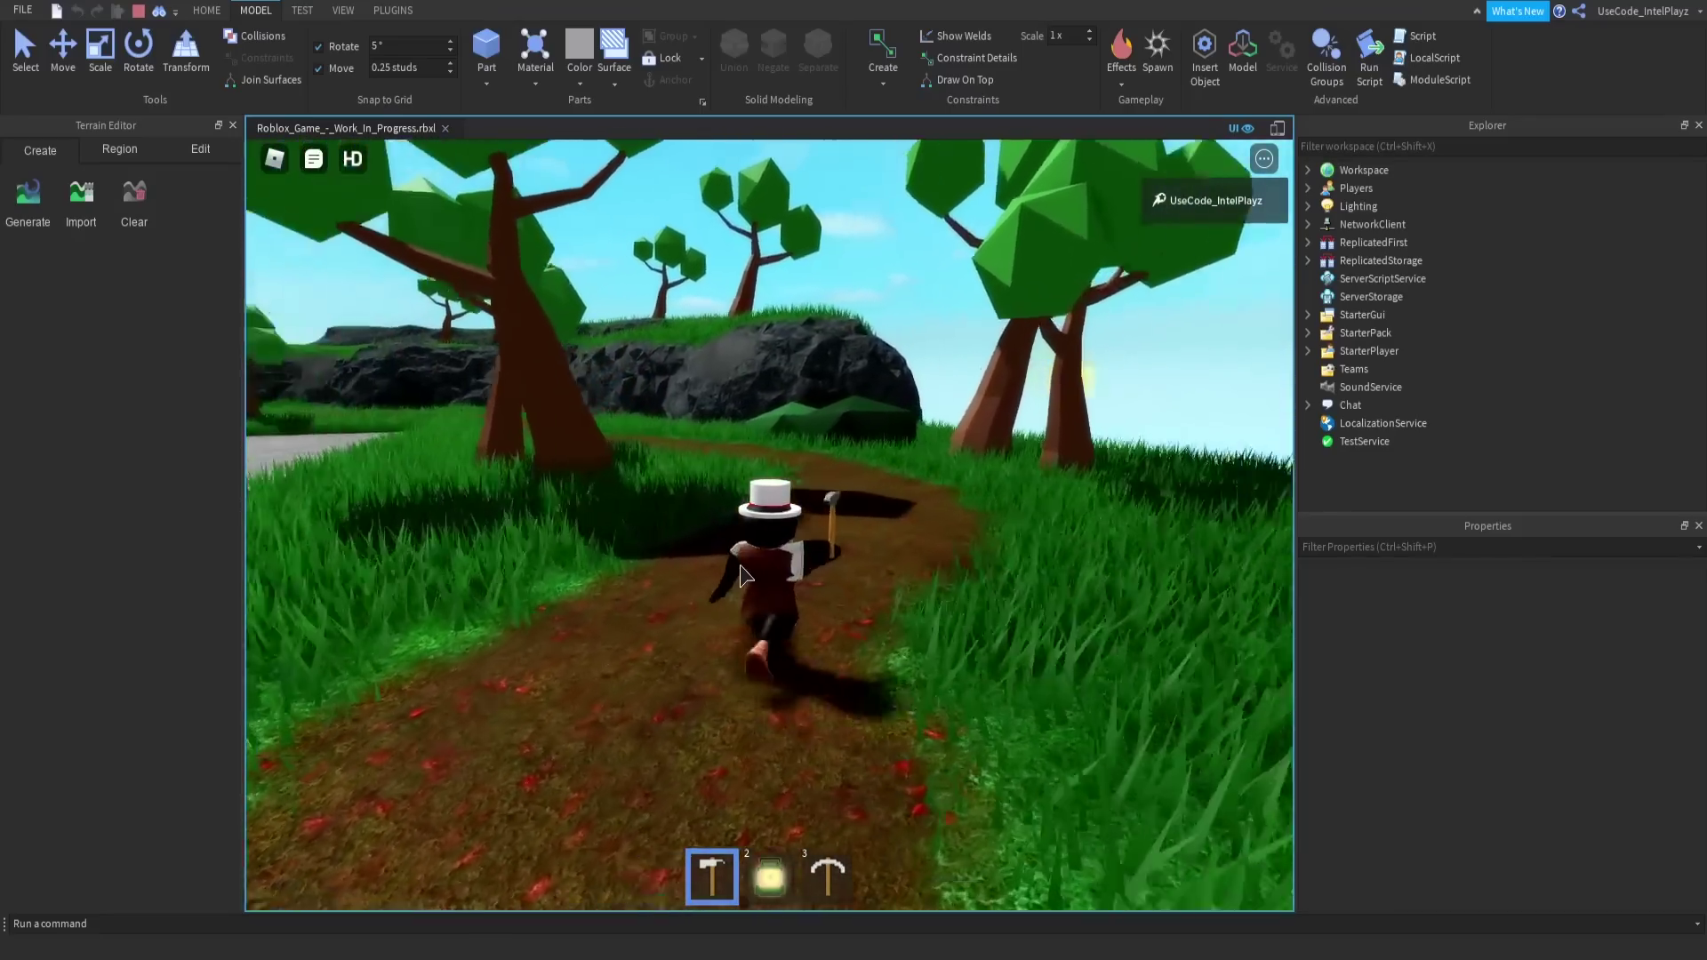
pyautogui.press('w')
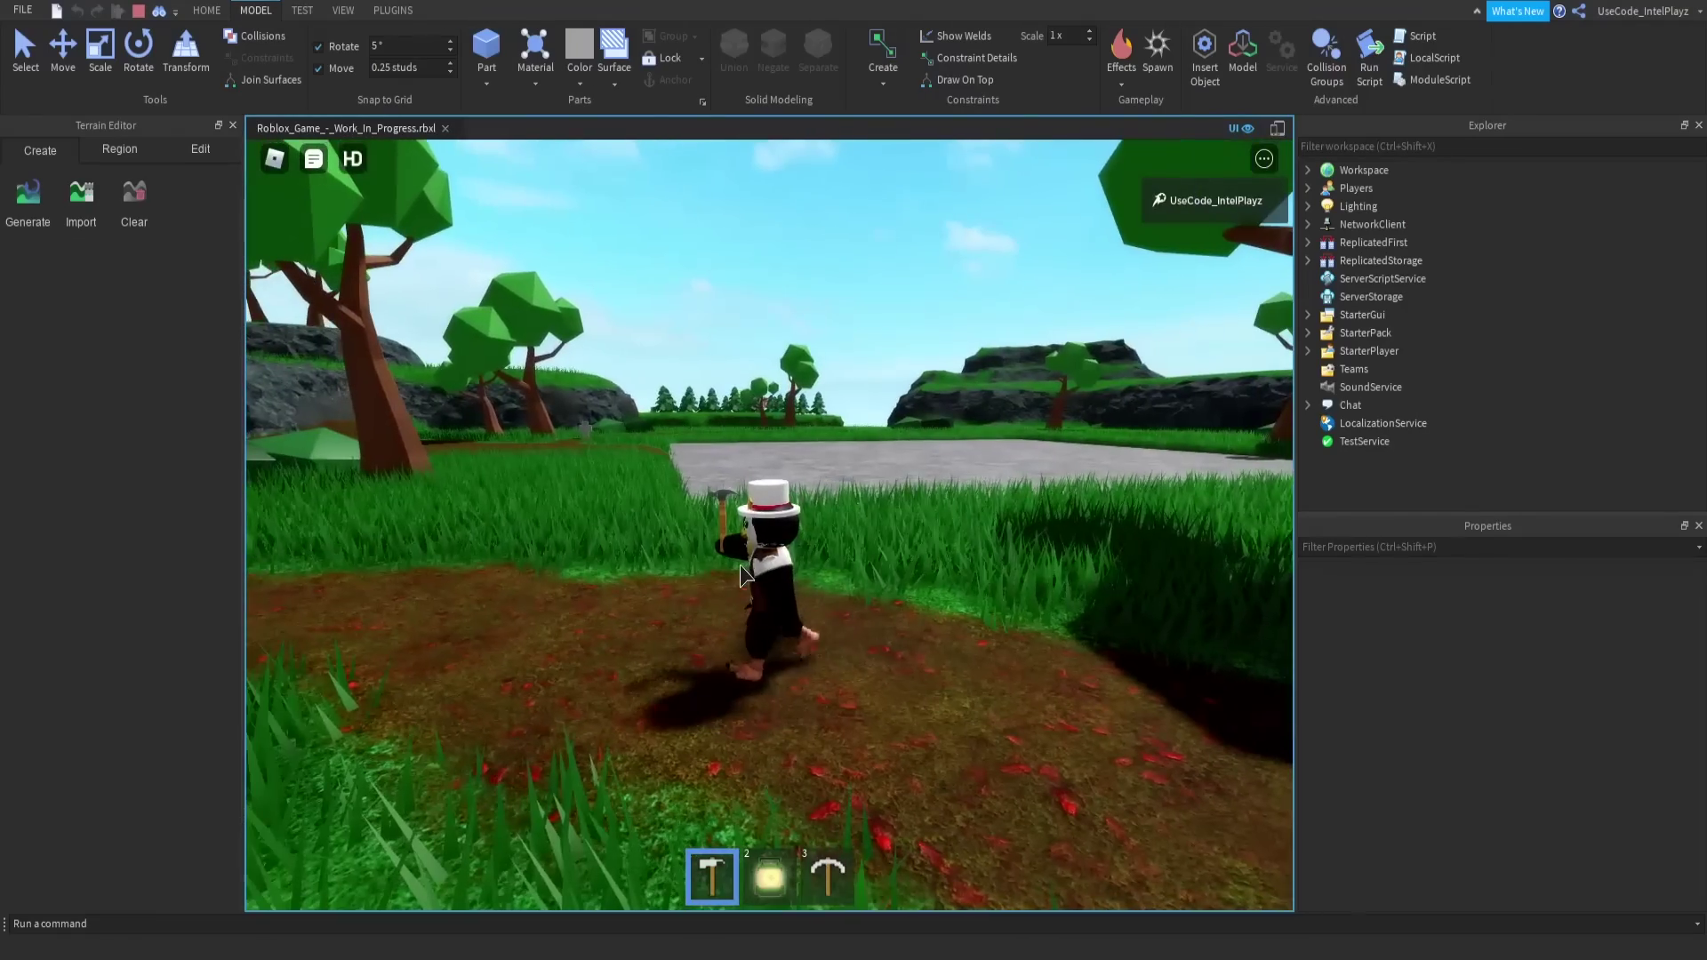
# Examine the mine floor, trees, rocks and ridges in the playtest from farther away while walking back toward the spawn pad.
pyautogui.moveTo(740, 567); pyautogui.dragTo(740, 563, button='right')
pyautogui.press('w')
pyautogui.scroll(-3, 740, 566)
pyautogui.press('w')
pyautogui.scroll(-3, 738, 562)
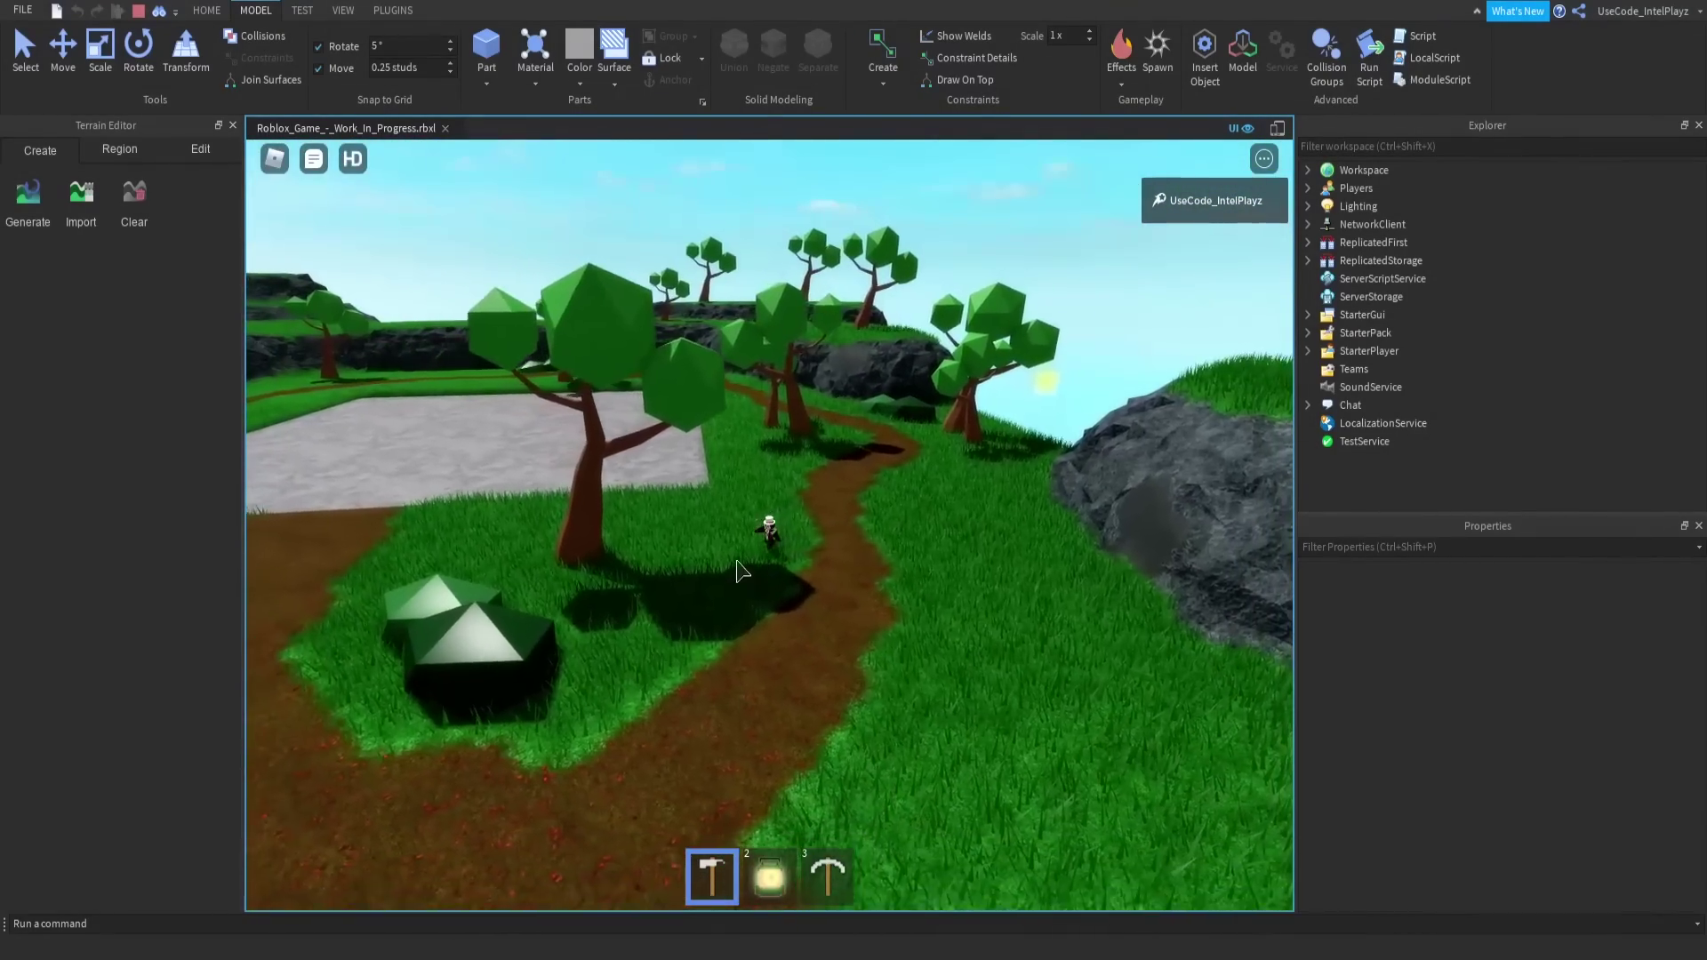
pyautogui.scroll(-2, 742, 571)
pyautogui.press('a')
pyautogui.scroll(4, 740, 569)
pyautogui.press('s')
pyautogui.scroll(-2, 738, 567)
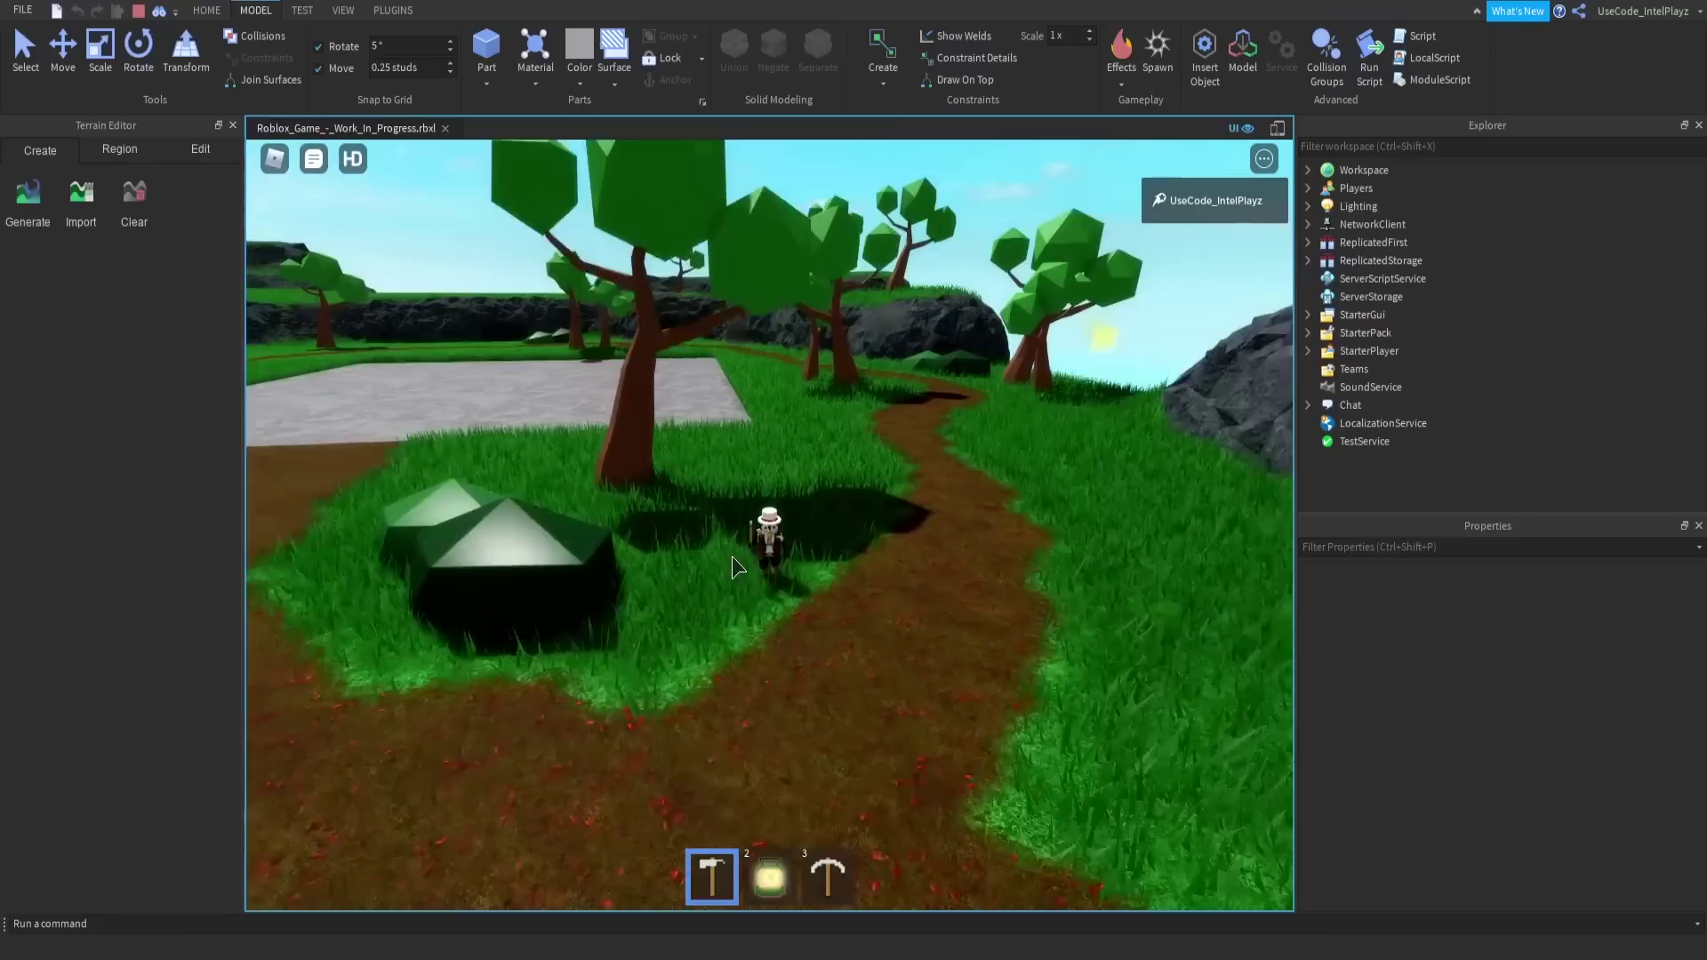
pyautogui.press('a')
pyautogui.press('space')
pyautogui.moveTo(739, 566); pyautogui.dragTo(743, 564, button='right')
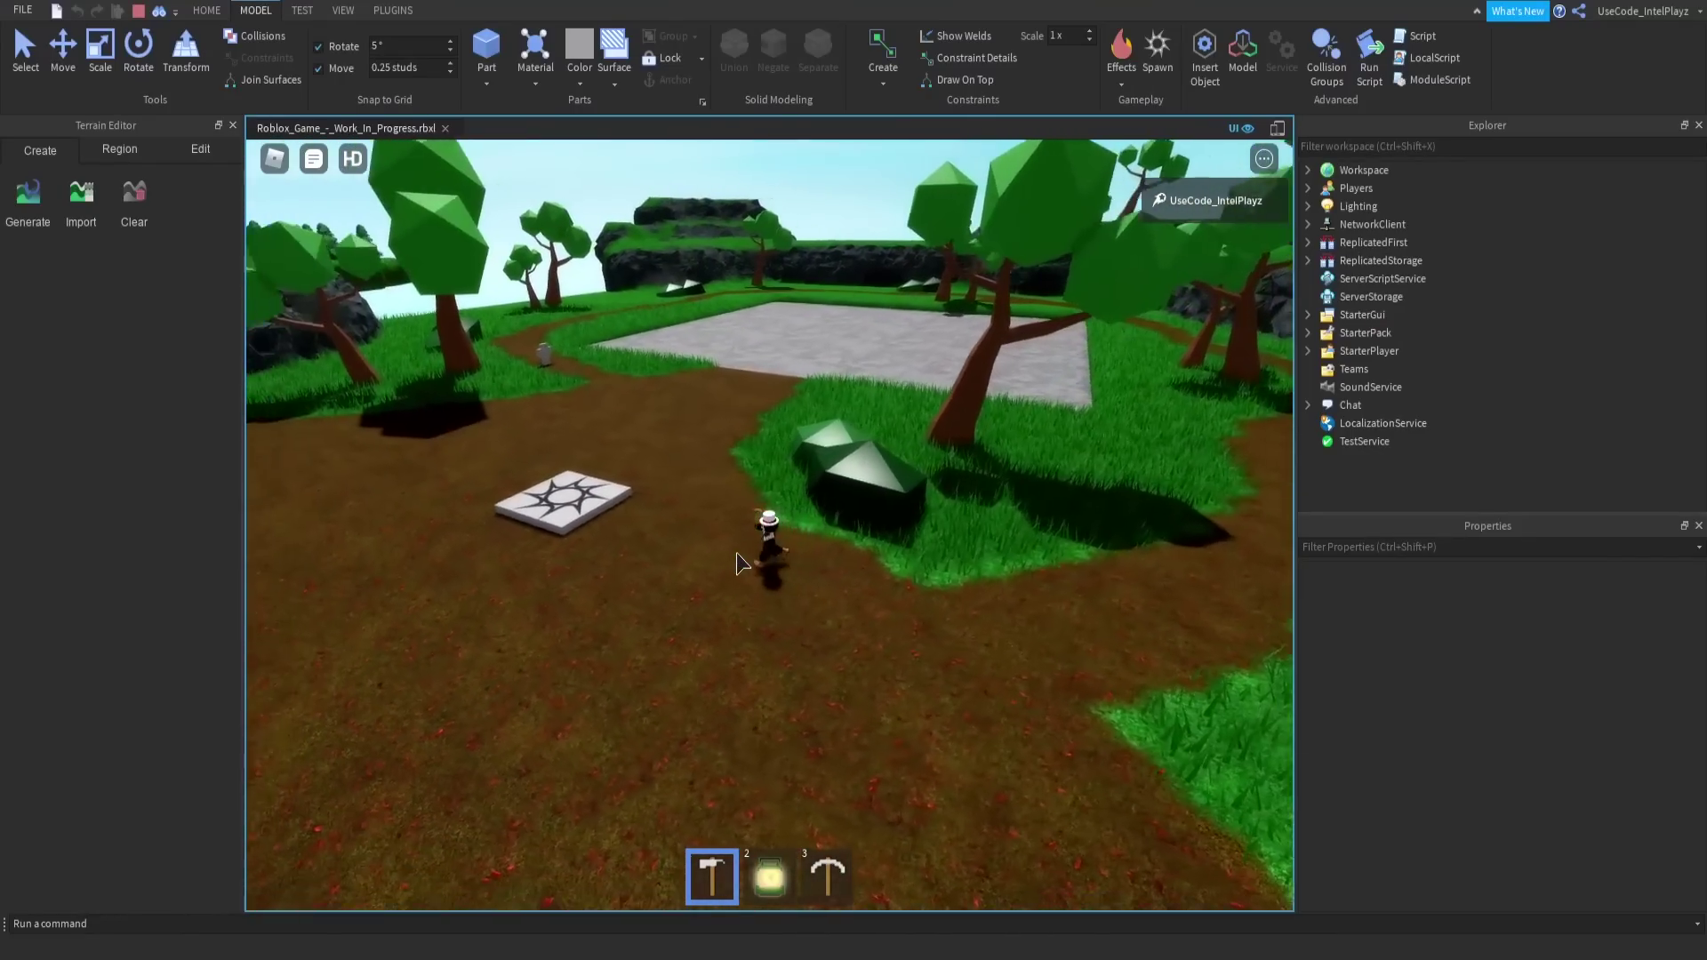
pyautogui.scroll(-2, 736, 565)
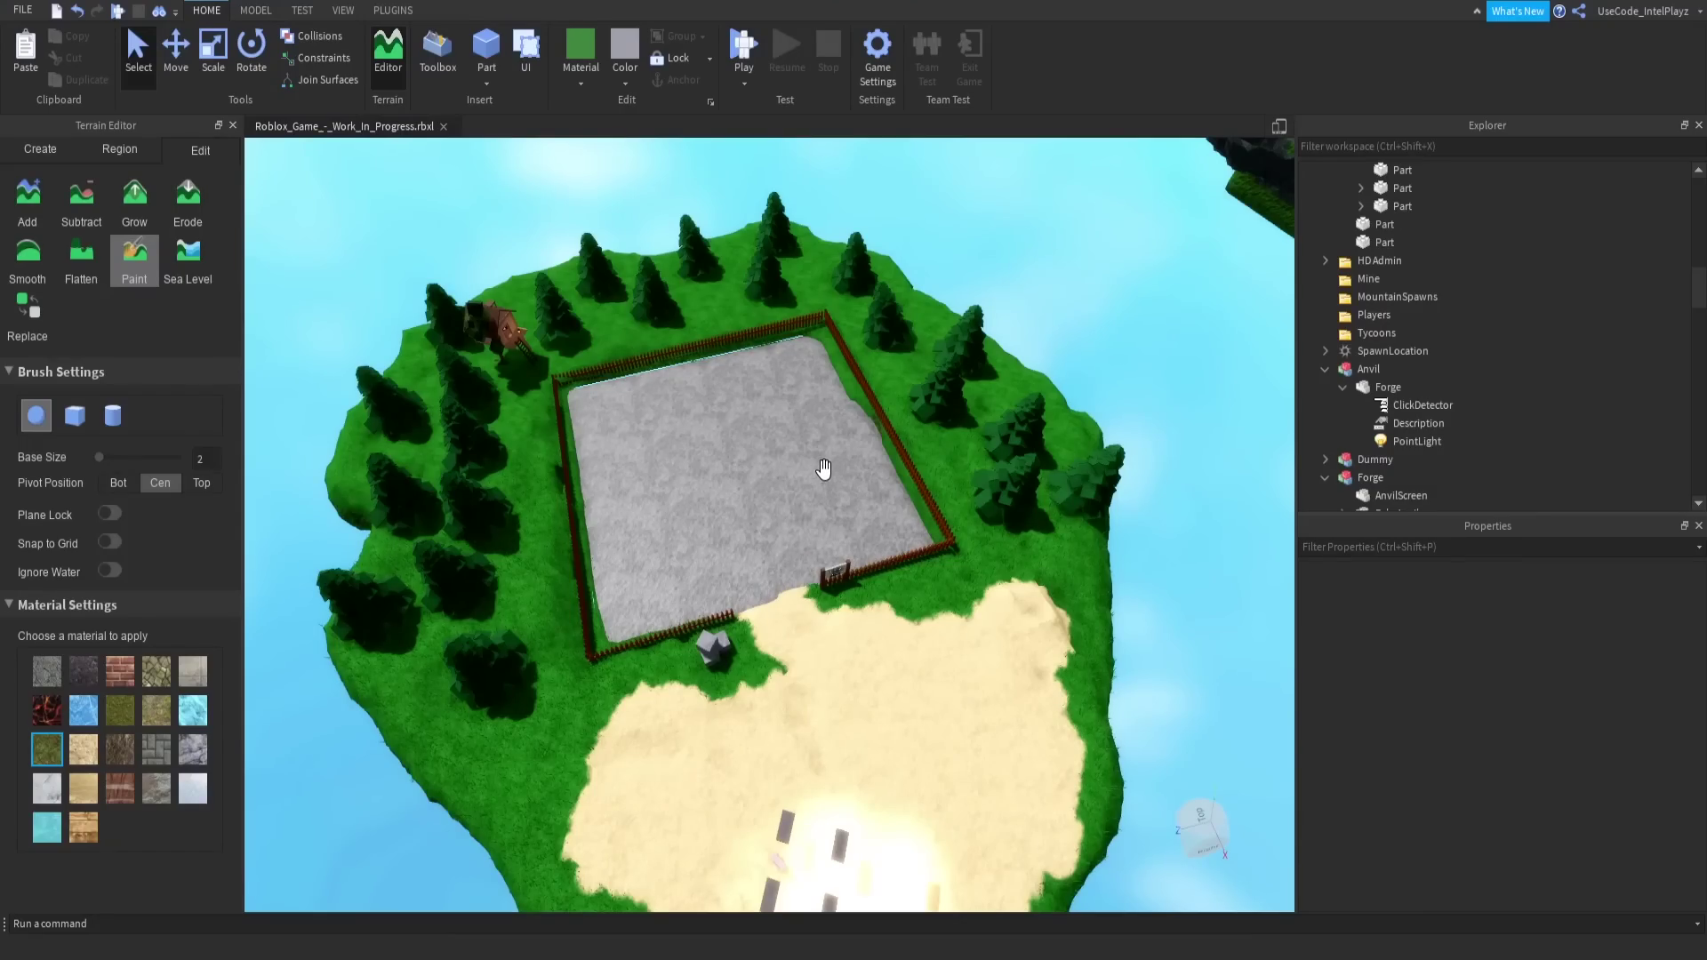
# Reposition the Leaderboard model on the gray baseplate in front of the wooden building.
pyautogui.moveTo(824, 456); pyautogui.dragTo(863, 499, button='right')
pyautogui.press('w')
pyautogui.moveTo(874, 510); pyautogui.dragTo(797, 530)
pyautogui.moveTo(797, 529); pyautogui.dragTo(804, 568, button='right')
pyautogui.moveTo(796, 528); pyautogui.dragTo(764, 690)
pyautogui.press('w')
pyautogui.moveTo(764, 690); pyautogui.dragTo(787, 718, button='right')
pyautogui.moveTo(764, 690); pyautogui.dragTo(787, 718)
pyautogui.scroll(-10, 786, 716)
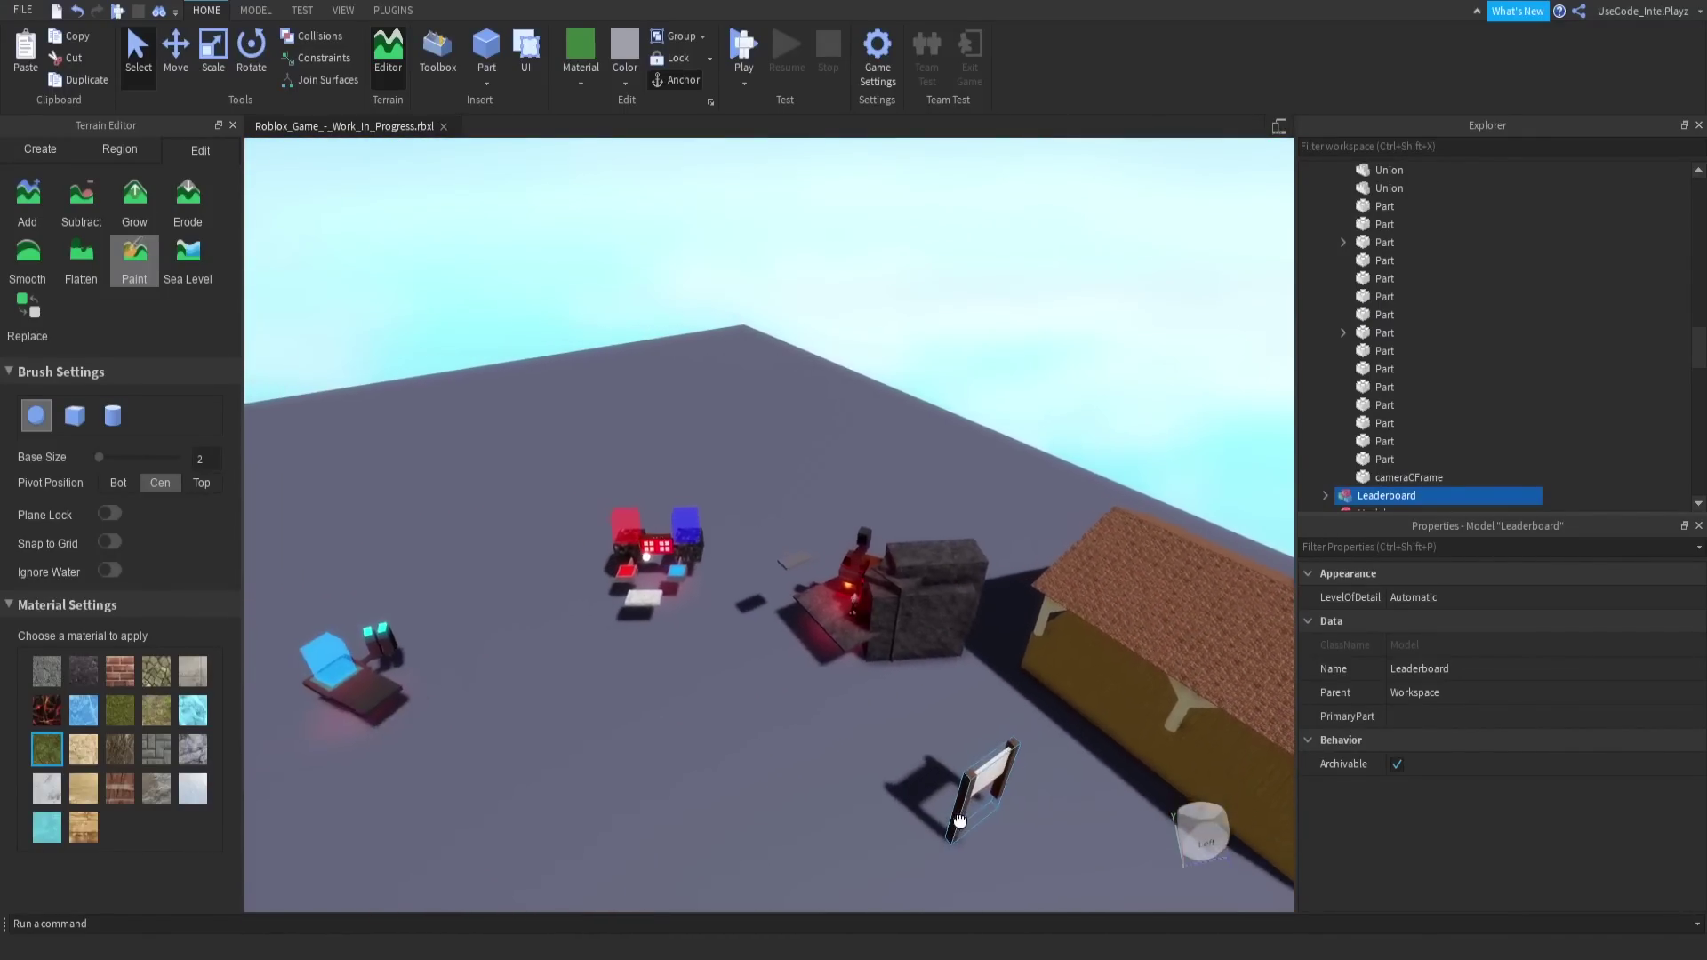
# Reposition the Trading model with the red and blue booths on the gray baseplate.
pyautogui.moveTo(823, 485); pyautogui.dragTo(823, 485, button='right')
pyautogui.press('w')
pyautogui.press('w')
pyautogui.press('w')
pyautogui.press('s')
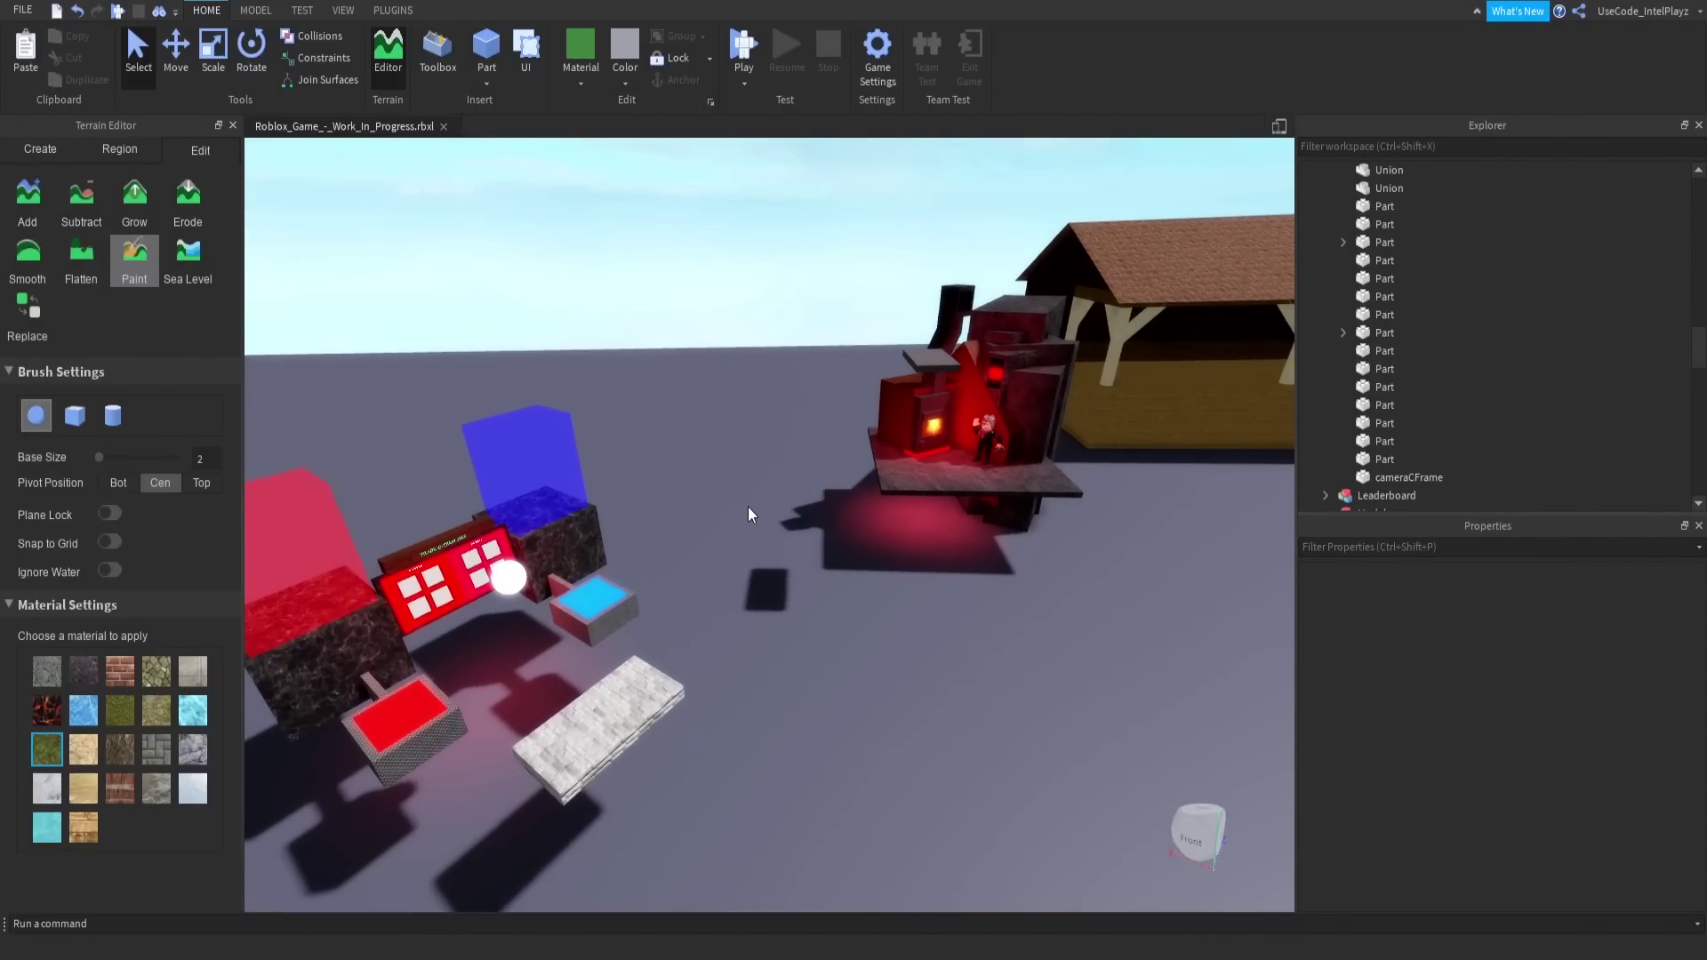
pyautogui.moveTo(694, 507); pyautogui.dragTo(693, 507, button='right')
pyautogui.press('w')
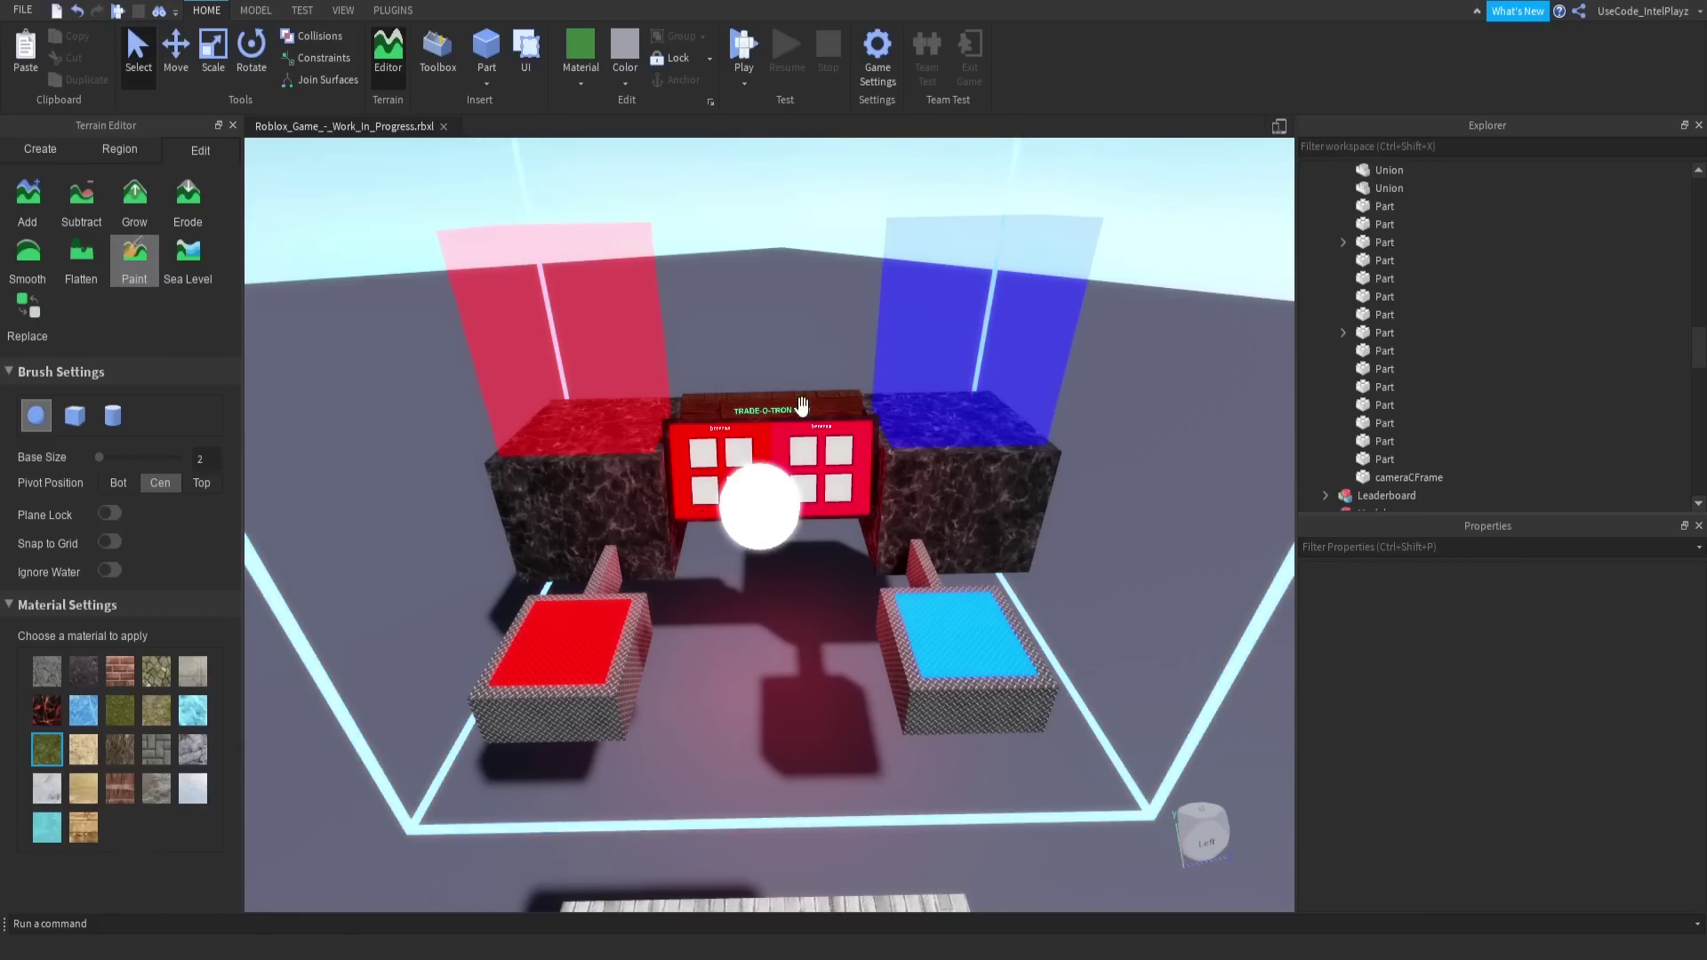
pyautogui.moveTo(906, 654); pyautogui.dragTo(818, 621)
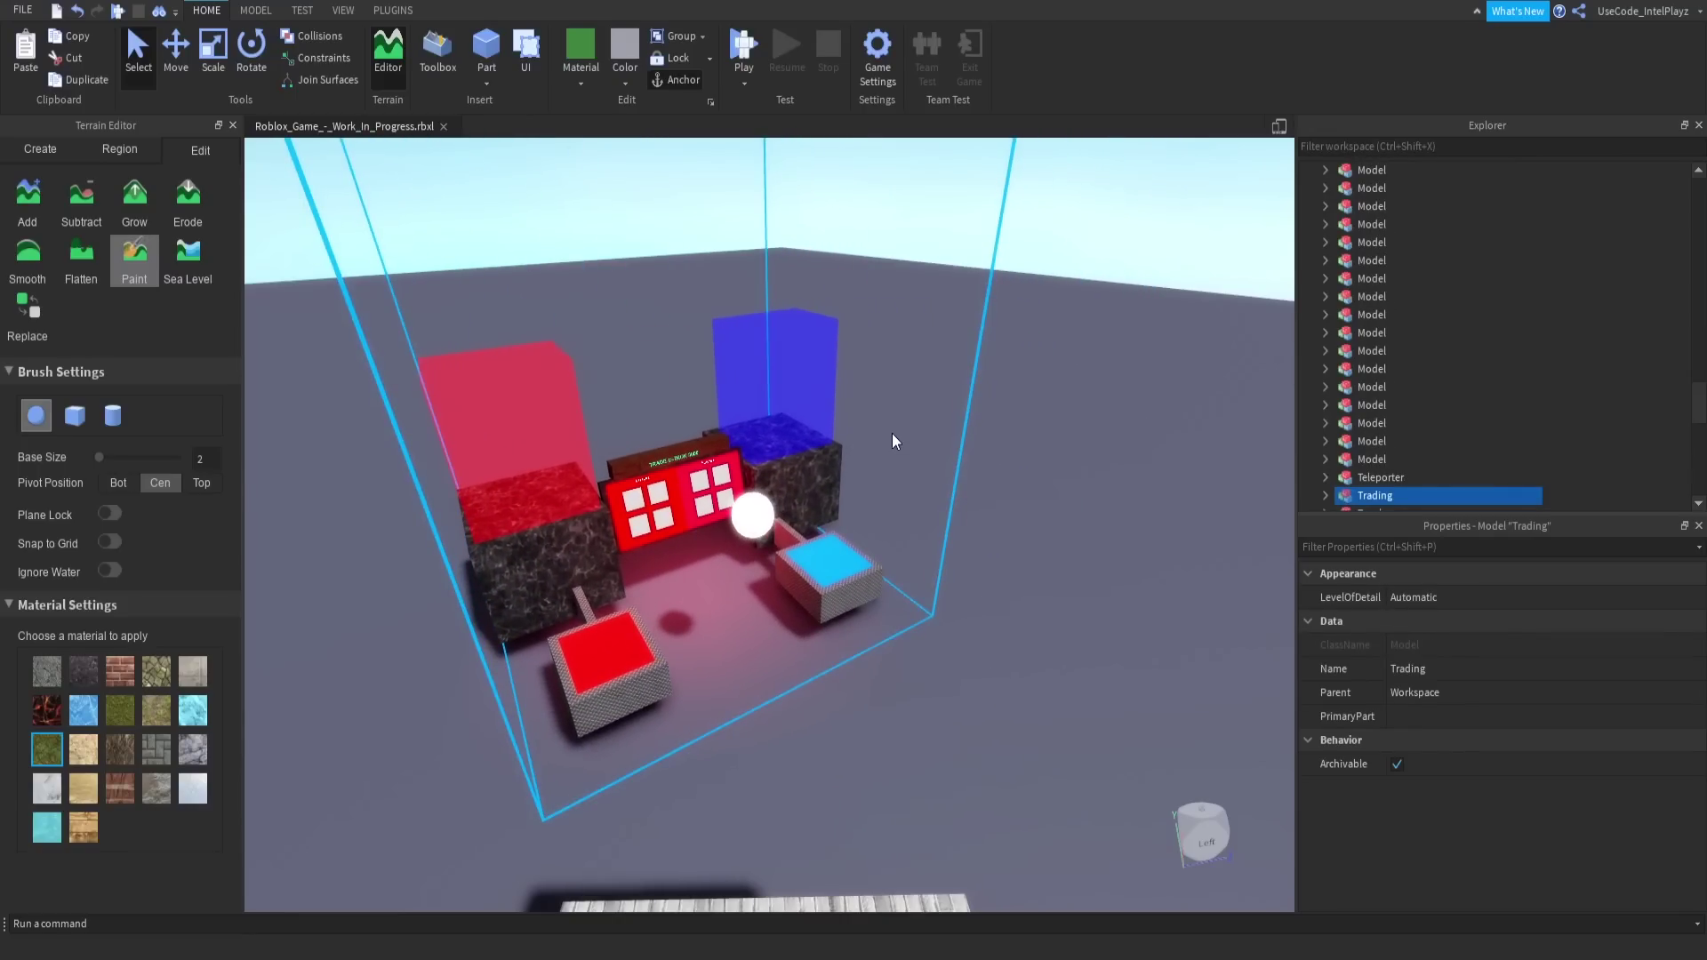
pyautogui.moveTo(893, 434); pyautogui.dragTo(891, 433, button='right')
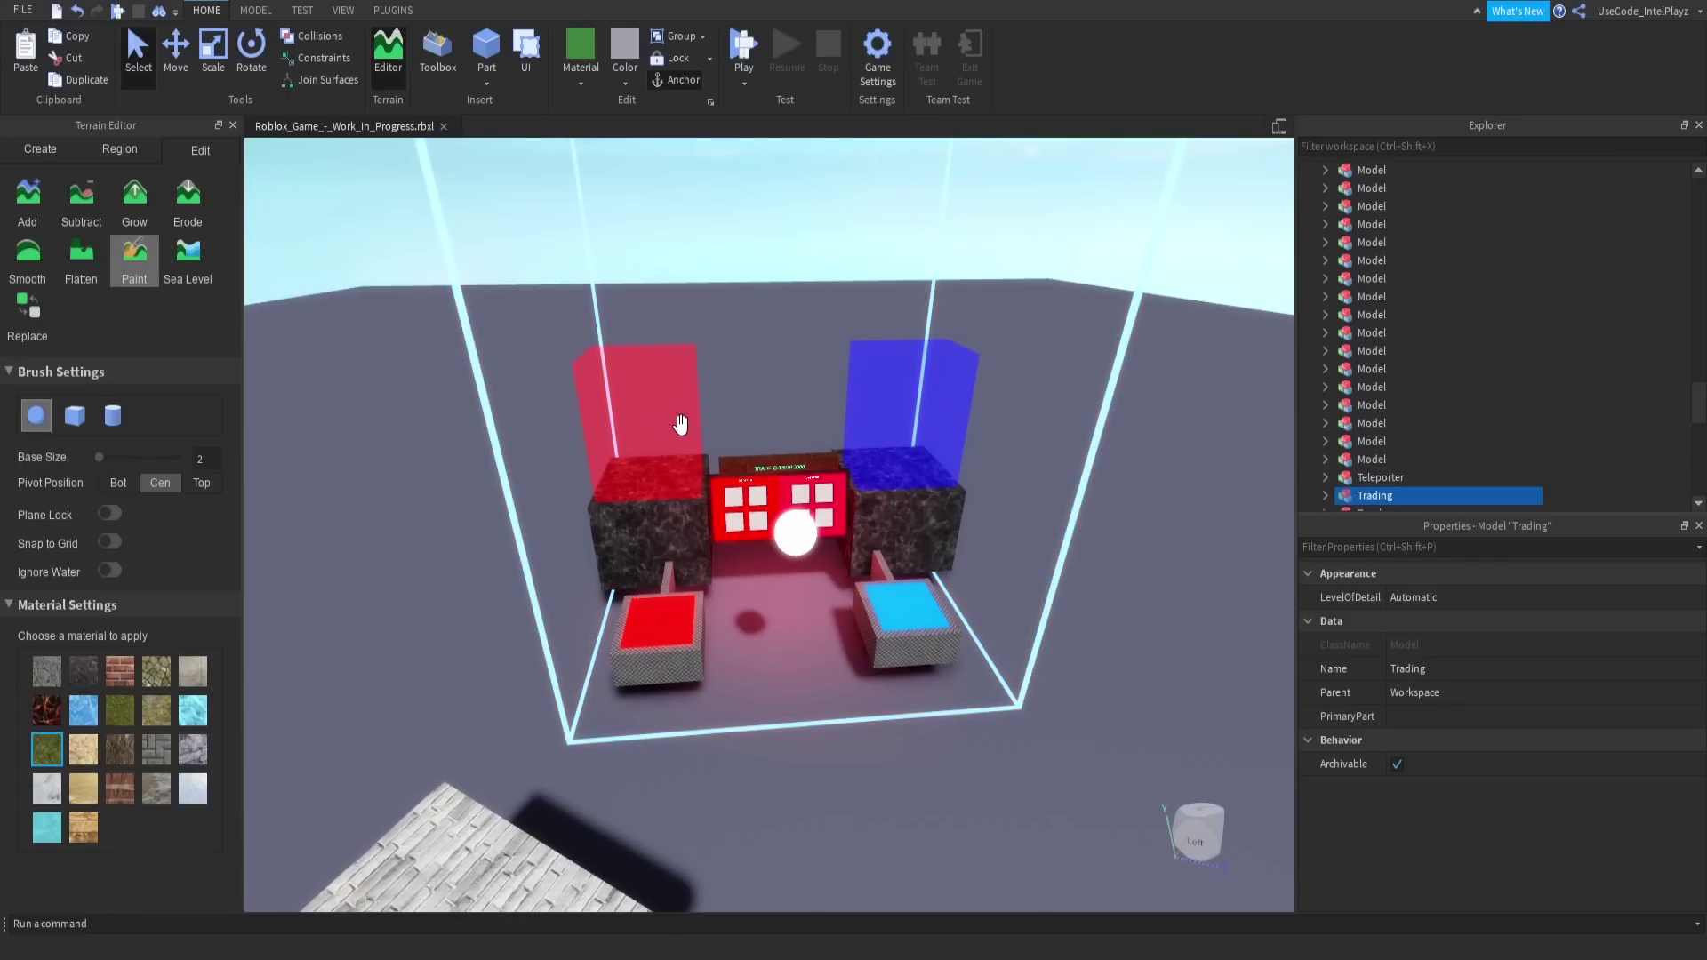
pyautogui.moveTo(879, 627); pyautogui.dragTo(775, 570)
# Set the TRADE-O-TRON 3000 billboard's TextLabel text color to green, RGB 0, 208, 0, on the new island's trading machine.
pyautogui.press('a')
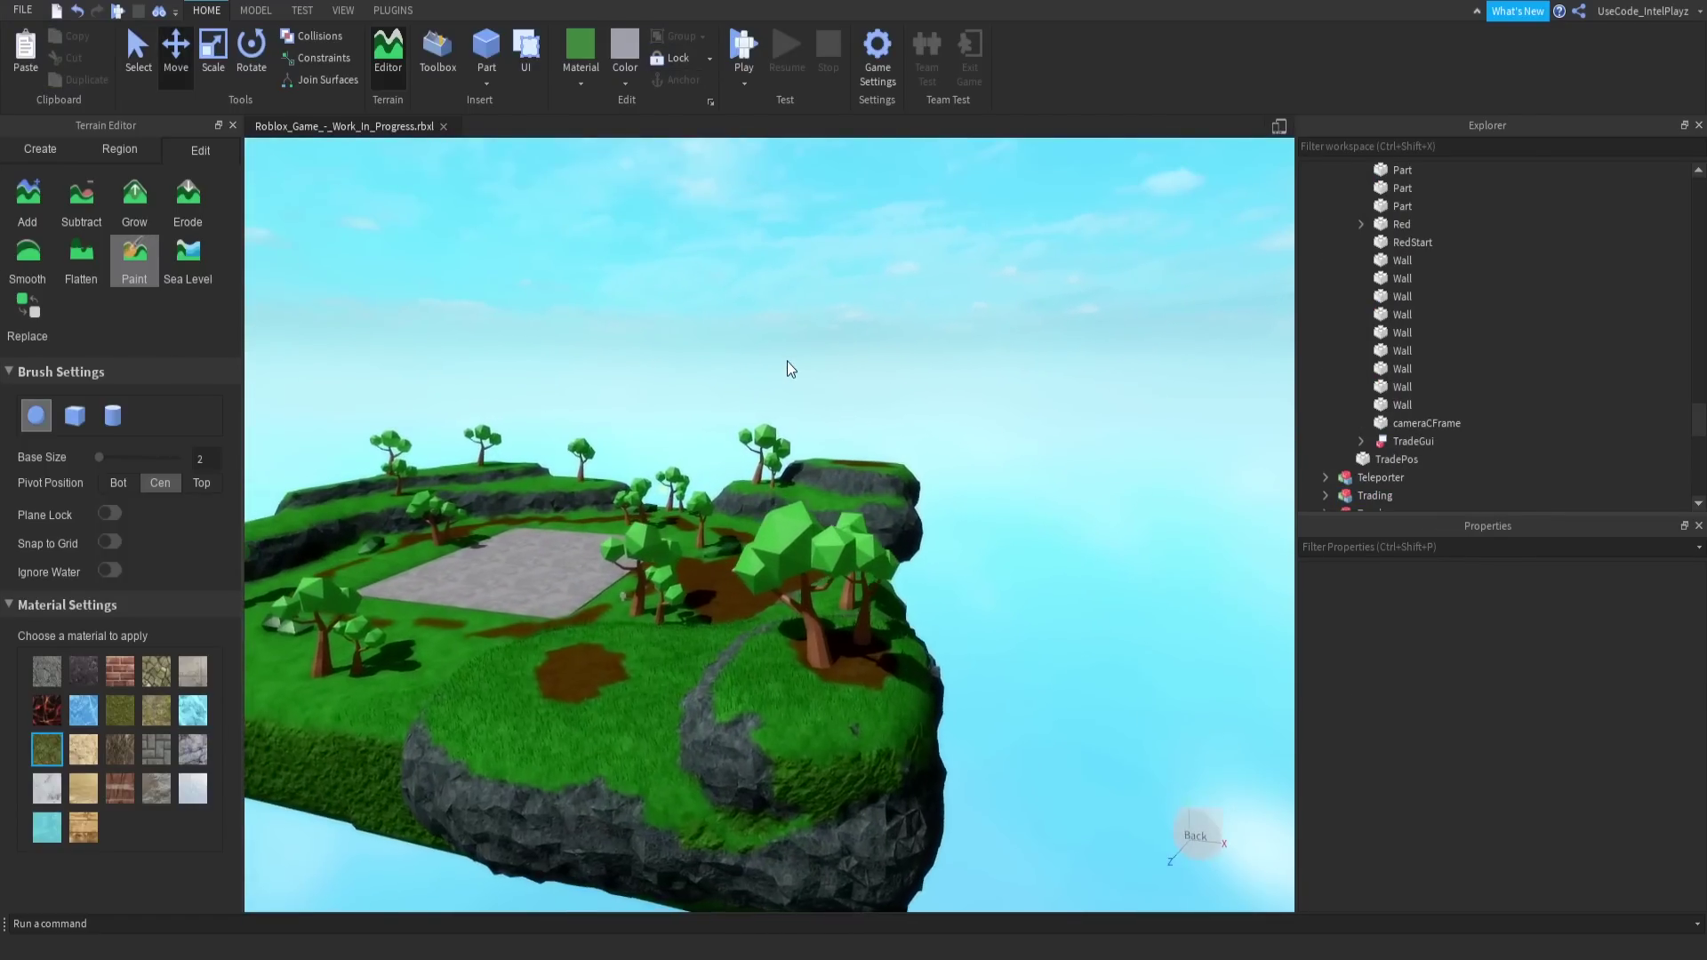
pyautogui.press('d')
pyautogui.moveTo(787, 361); pyautogui.dragTo(787, 361, button='right')
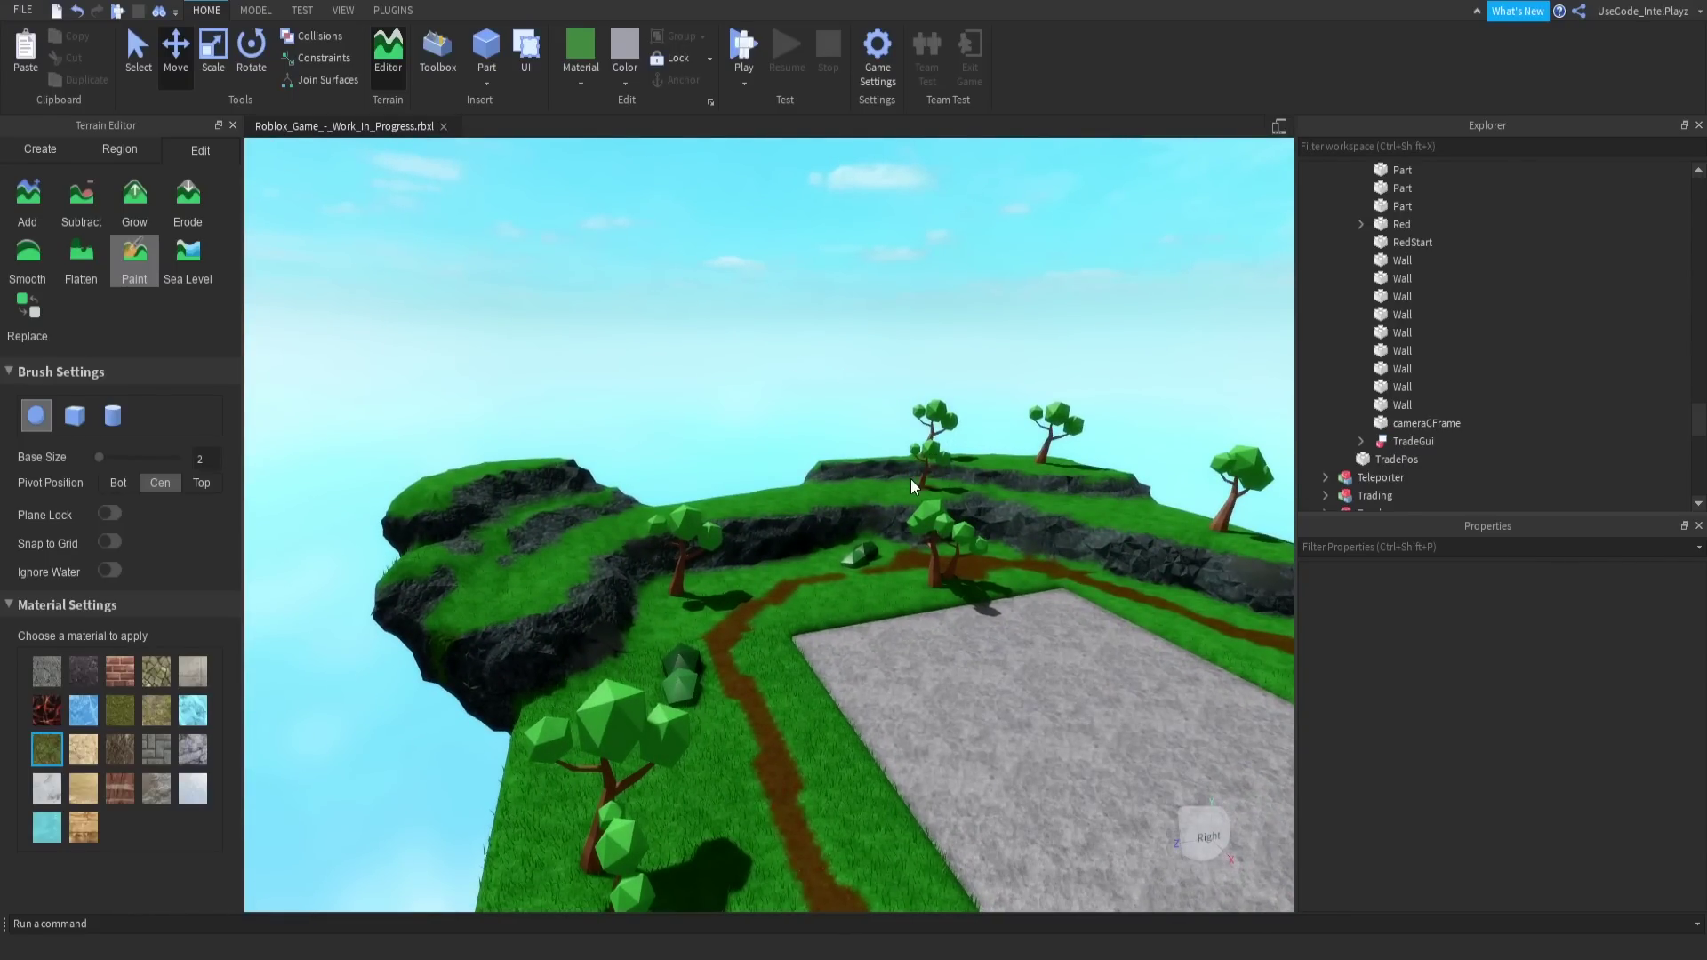
pyautogui.press('d')
pyautogui.moveTo(927, 411); pyautogui.dragTo(926, 410, button='right')
pyautogui.press('w')
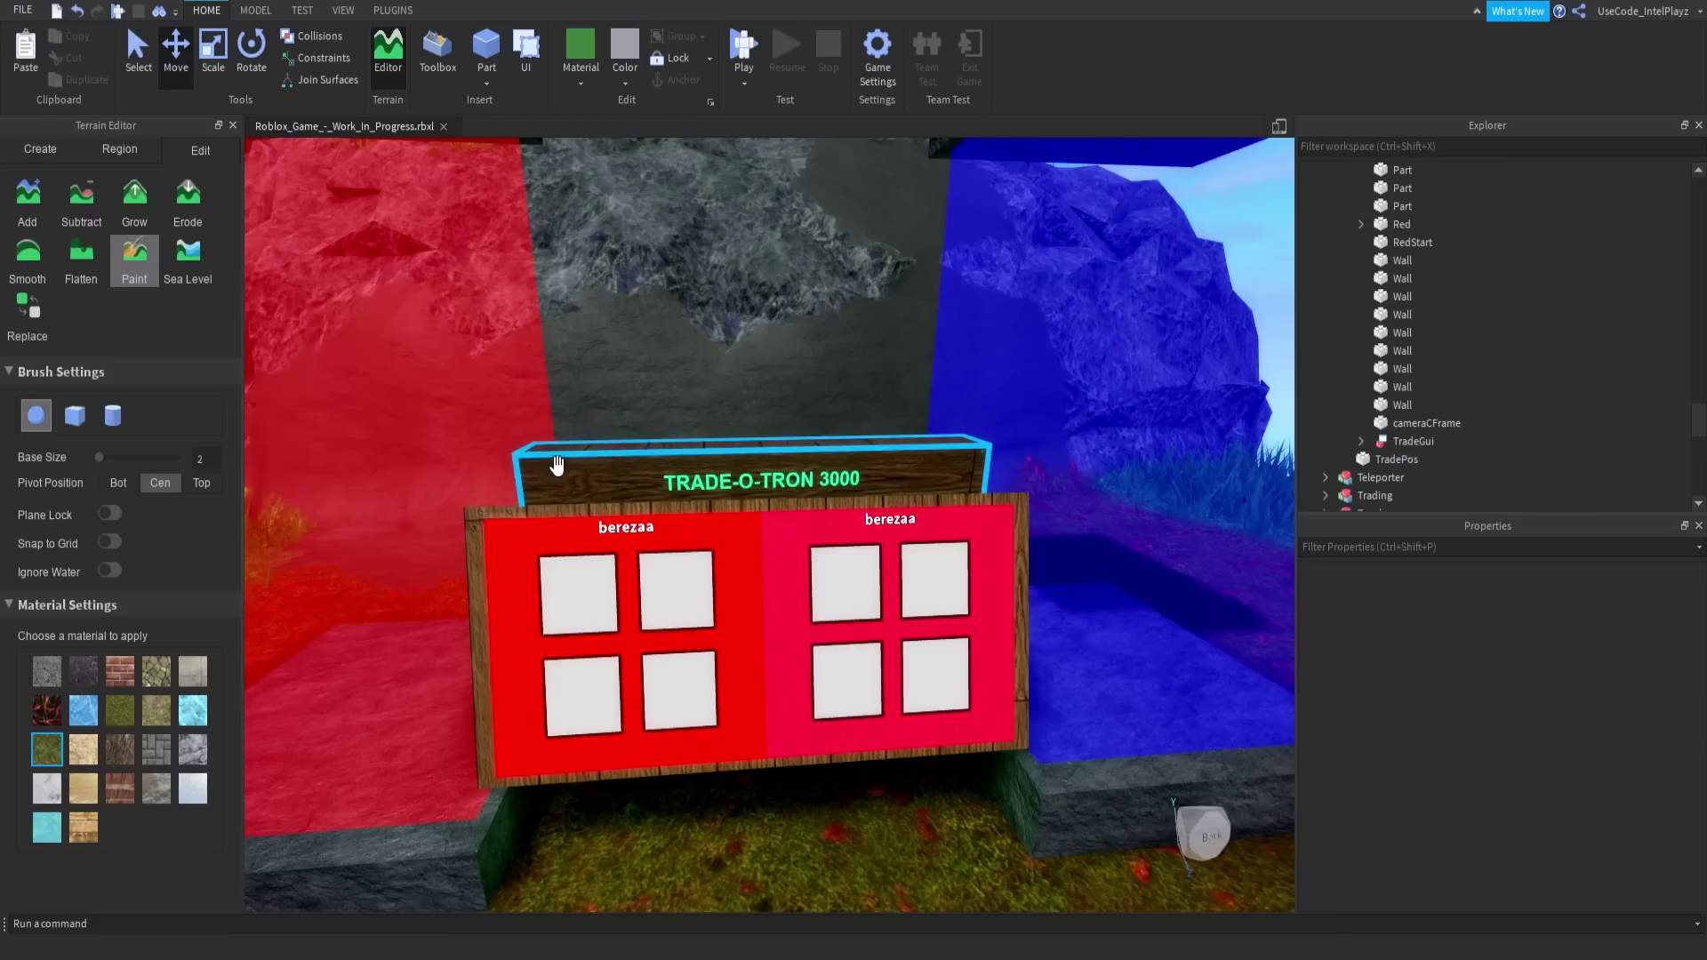
pyautogui.click(718, 482)
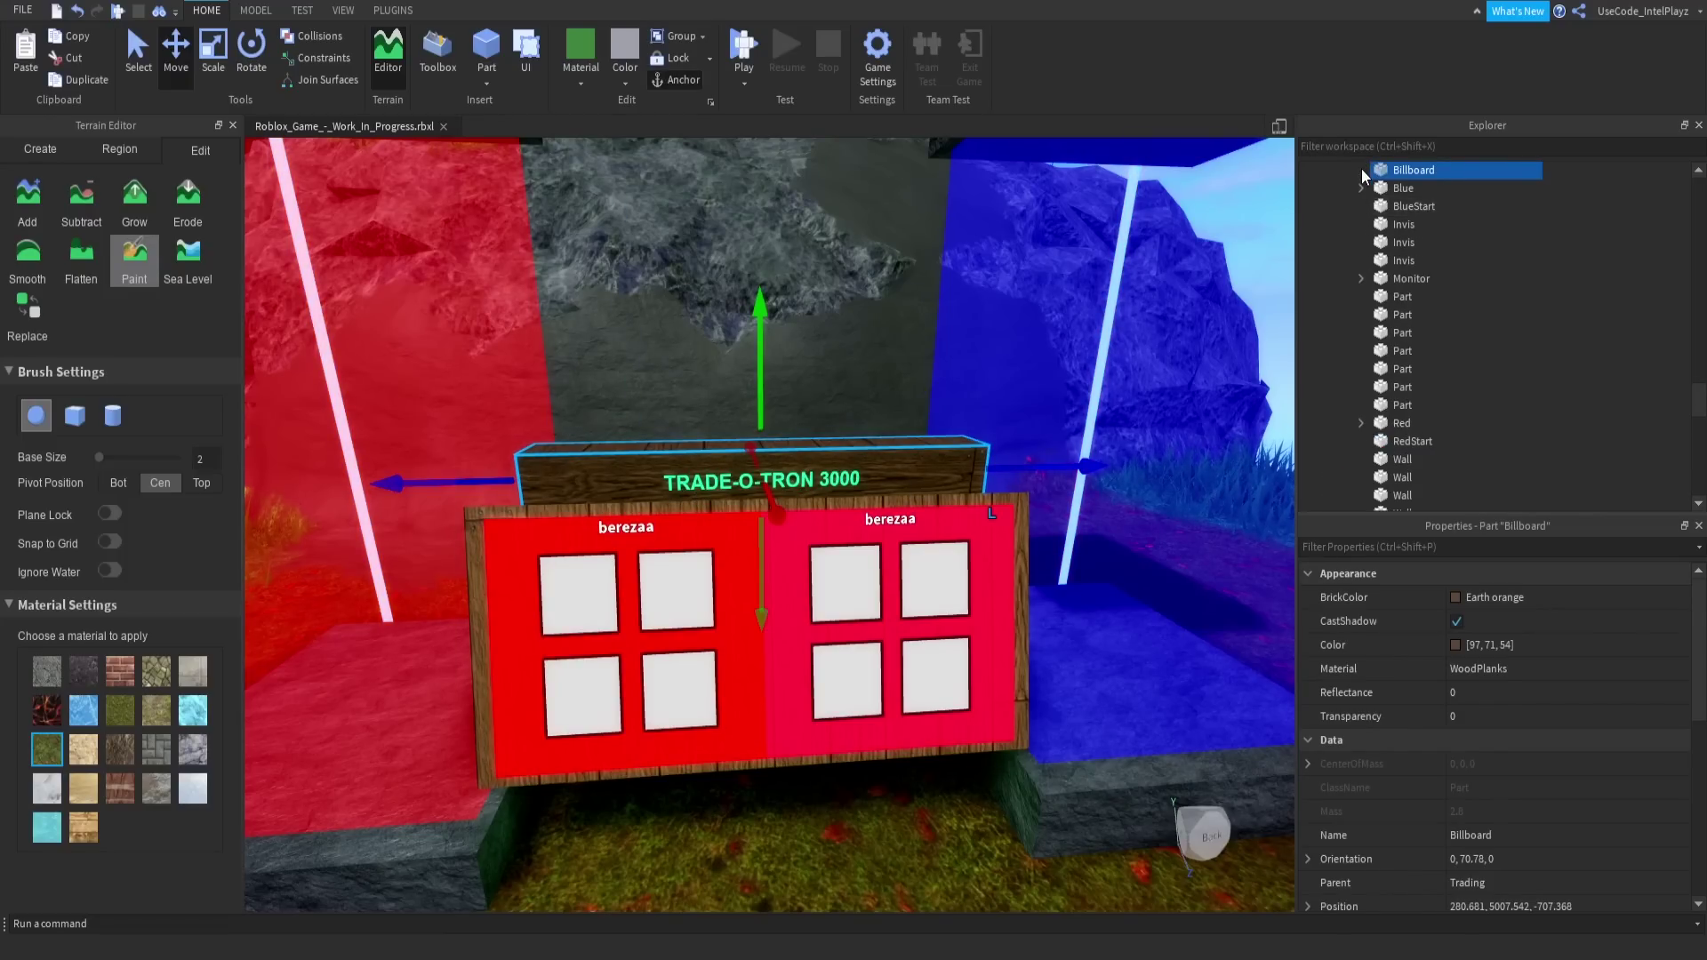
pyautogui.click(1440, 206)
pyautogui.scroll(-10, 1431, 748)
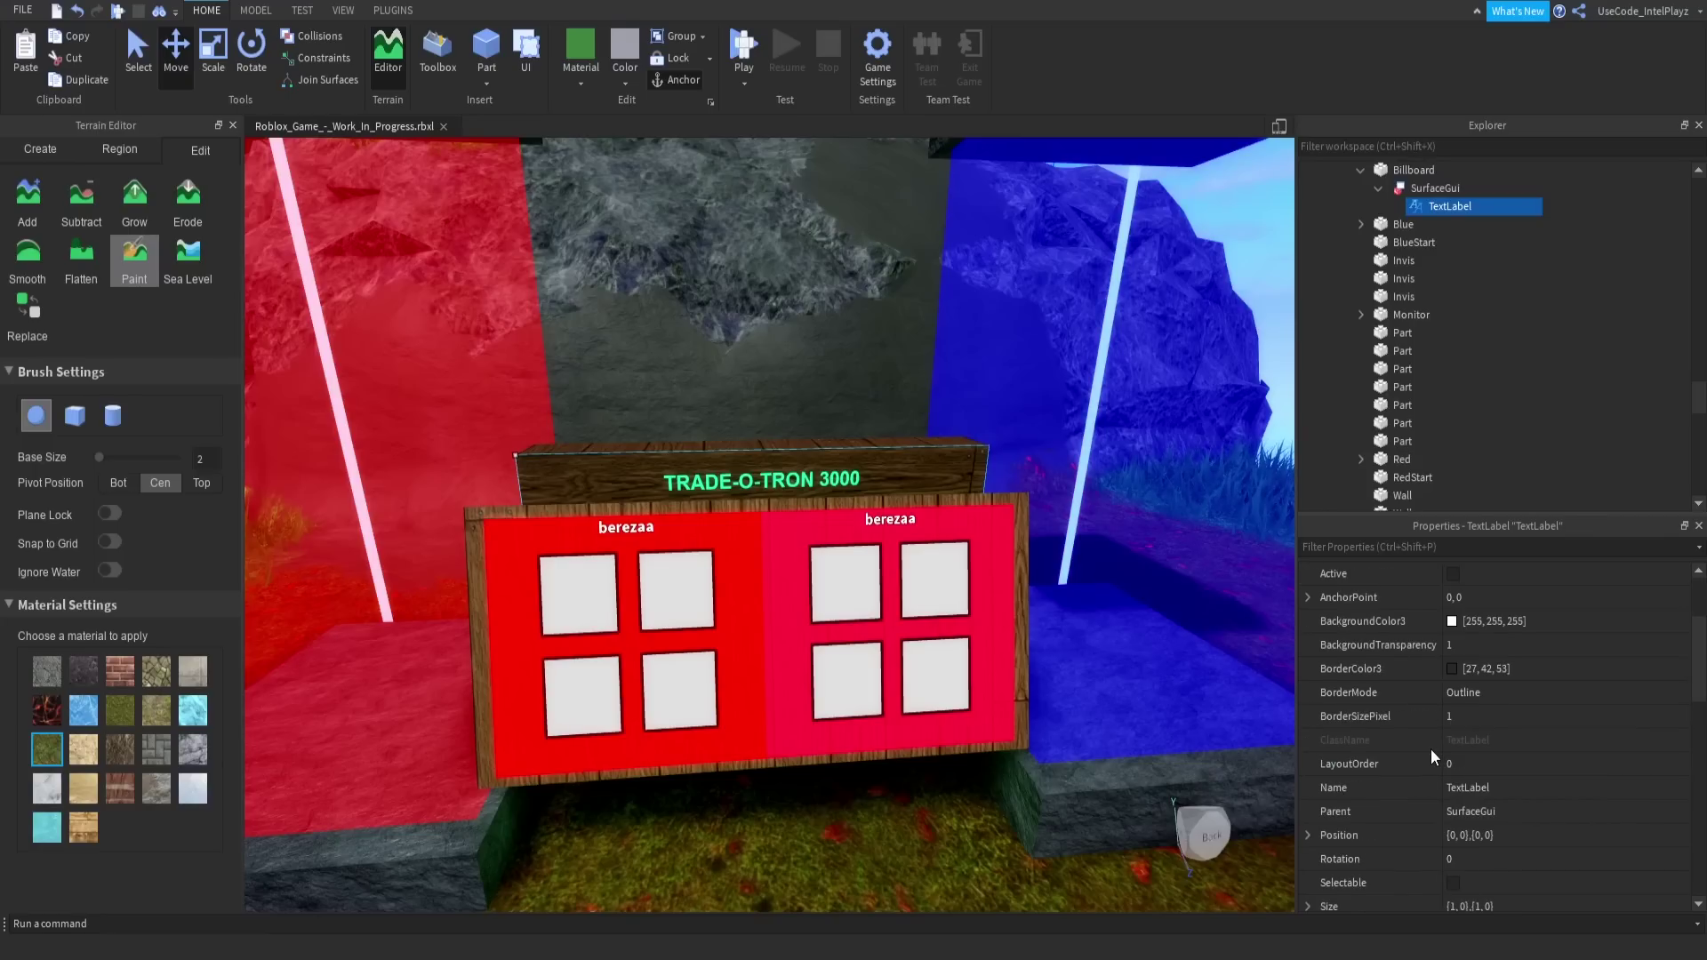
pyautogui.scroll(-3, 1458, 738)
pyautogui.click(1451, 670)
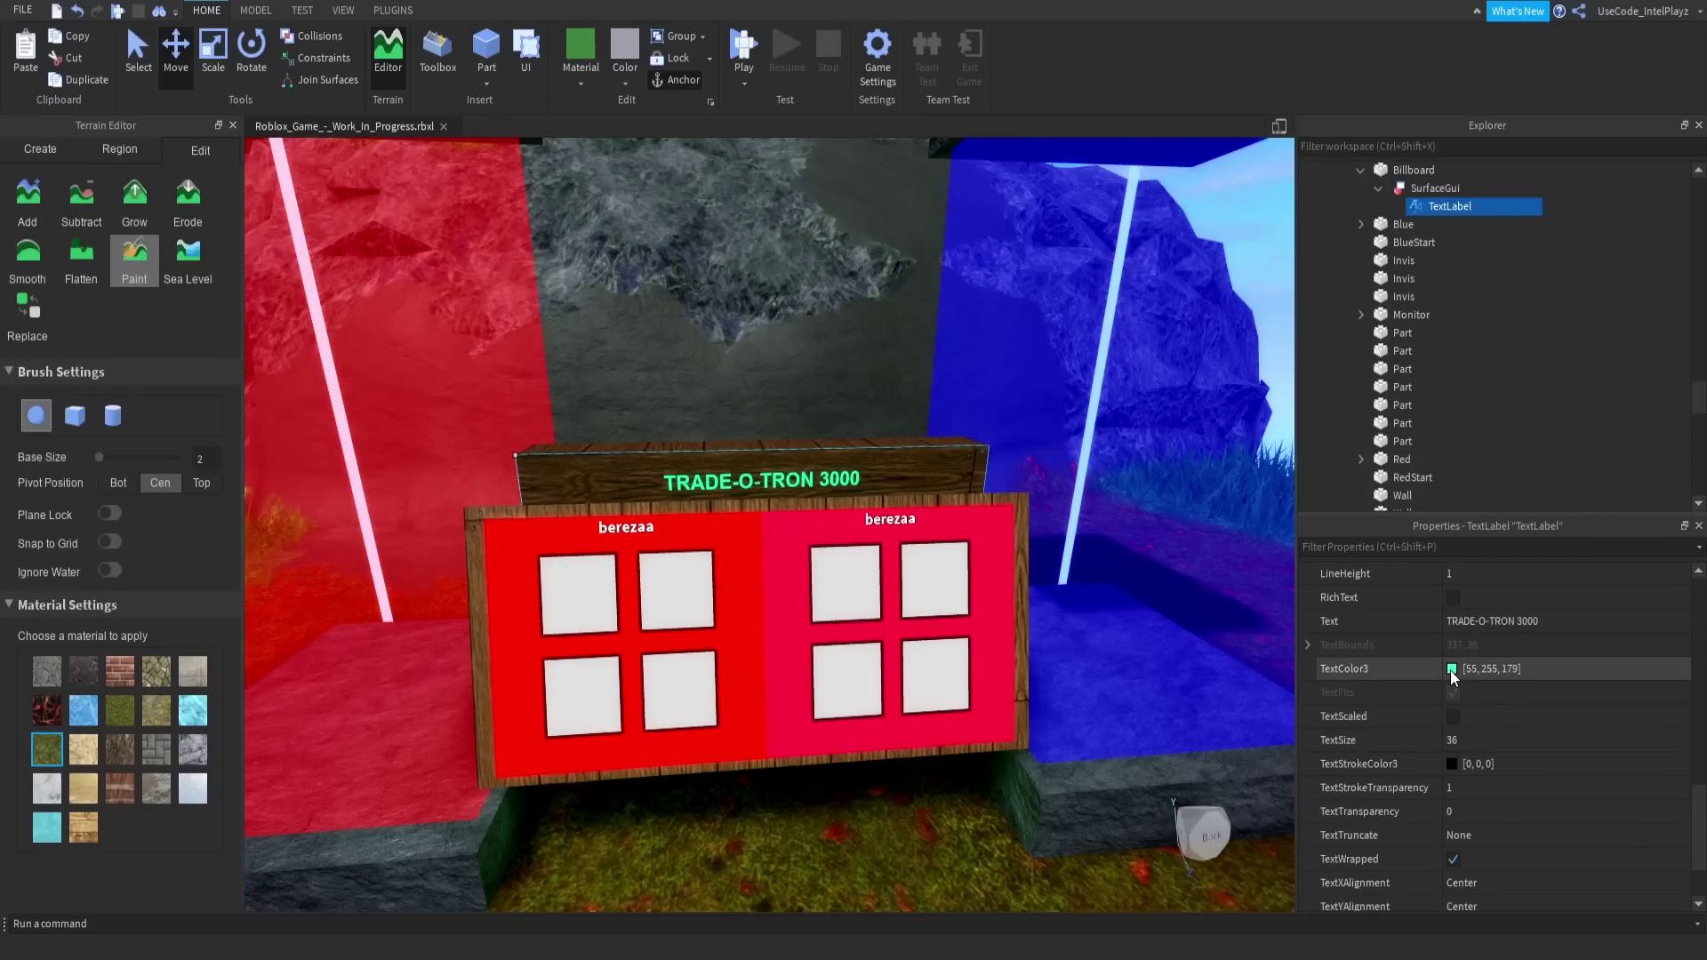
pyautogui.moveTo(933, 290); pyautogui.dragTo(414, 220)
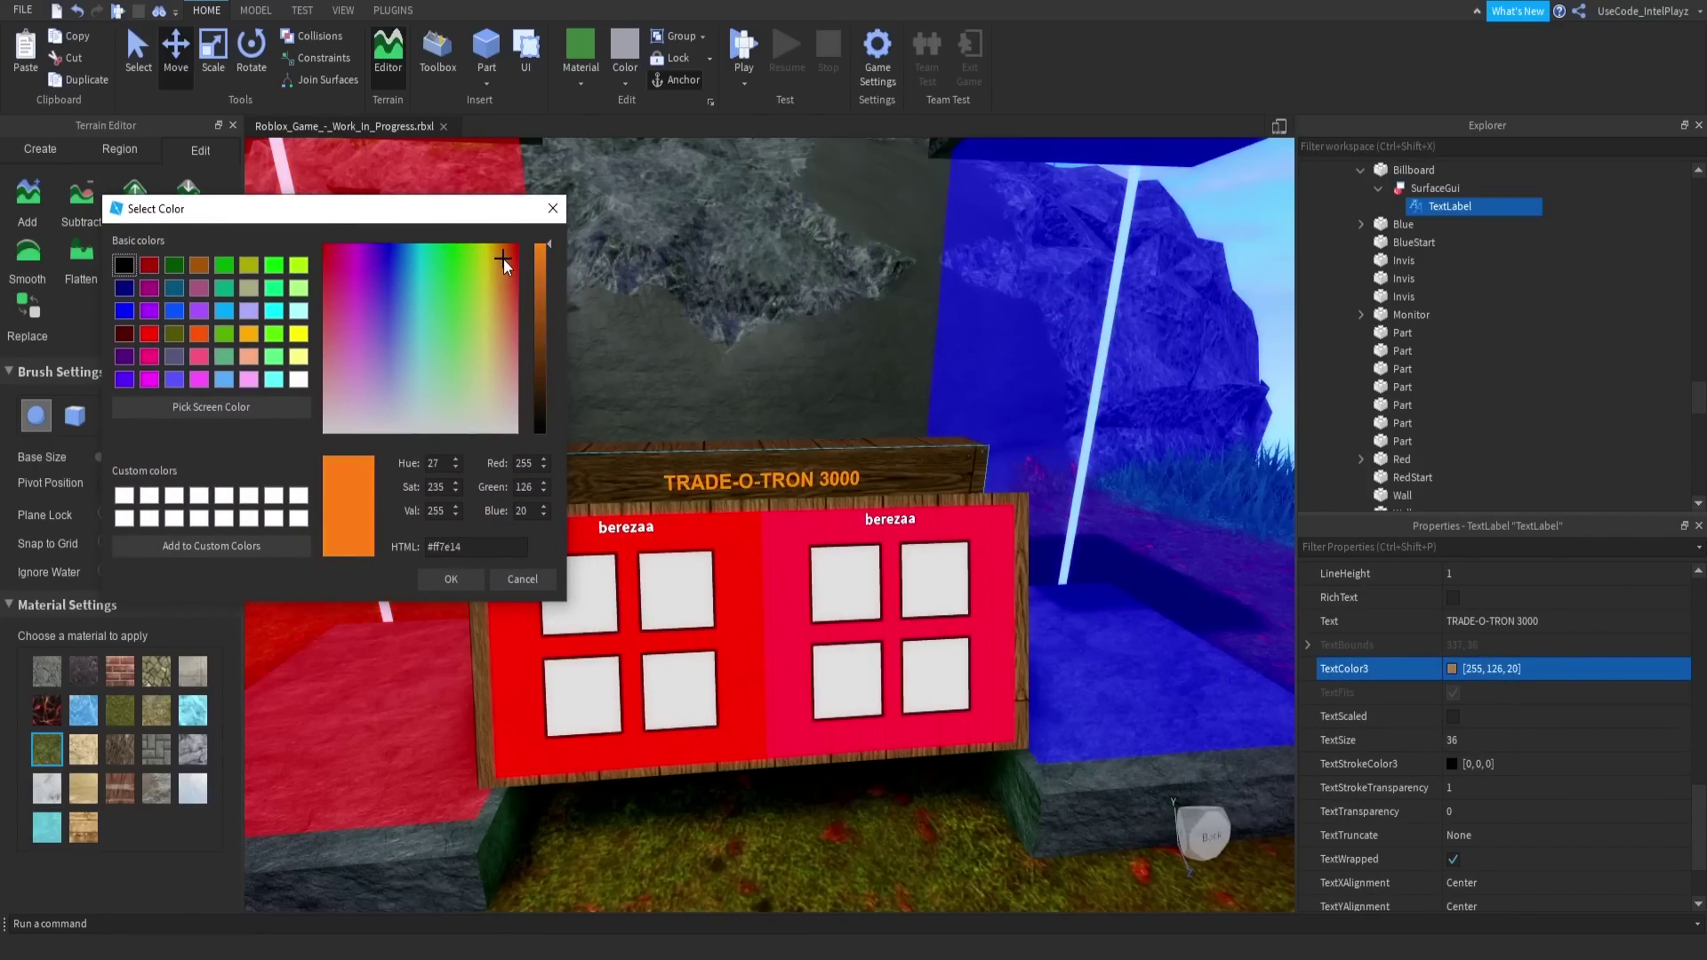
pyautogui.moveTo(503, 258); pyautogui.dragTo(488, 272)
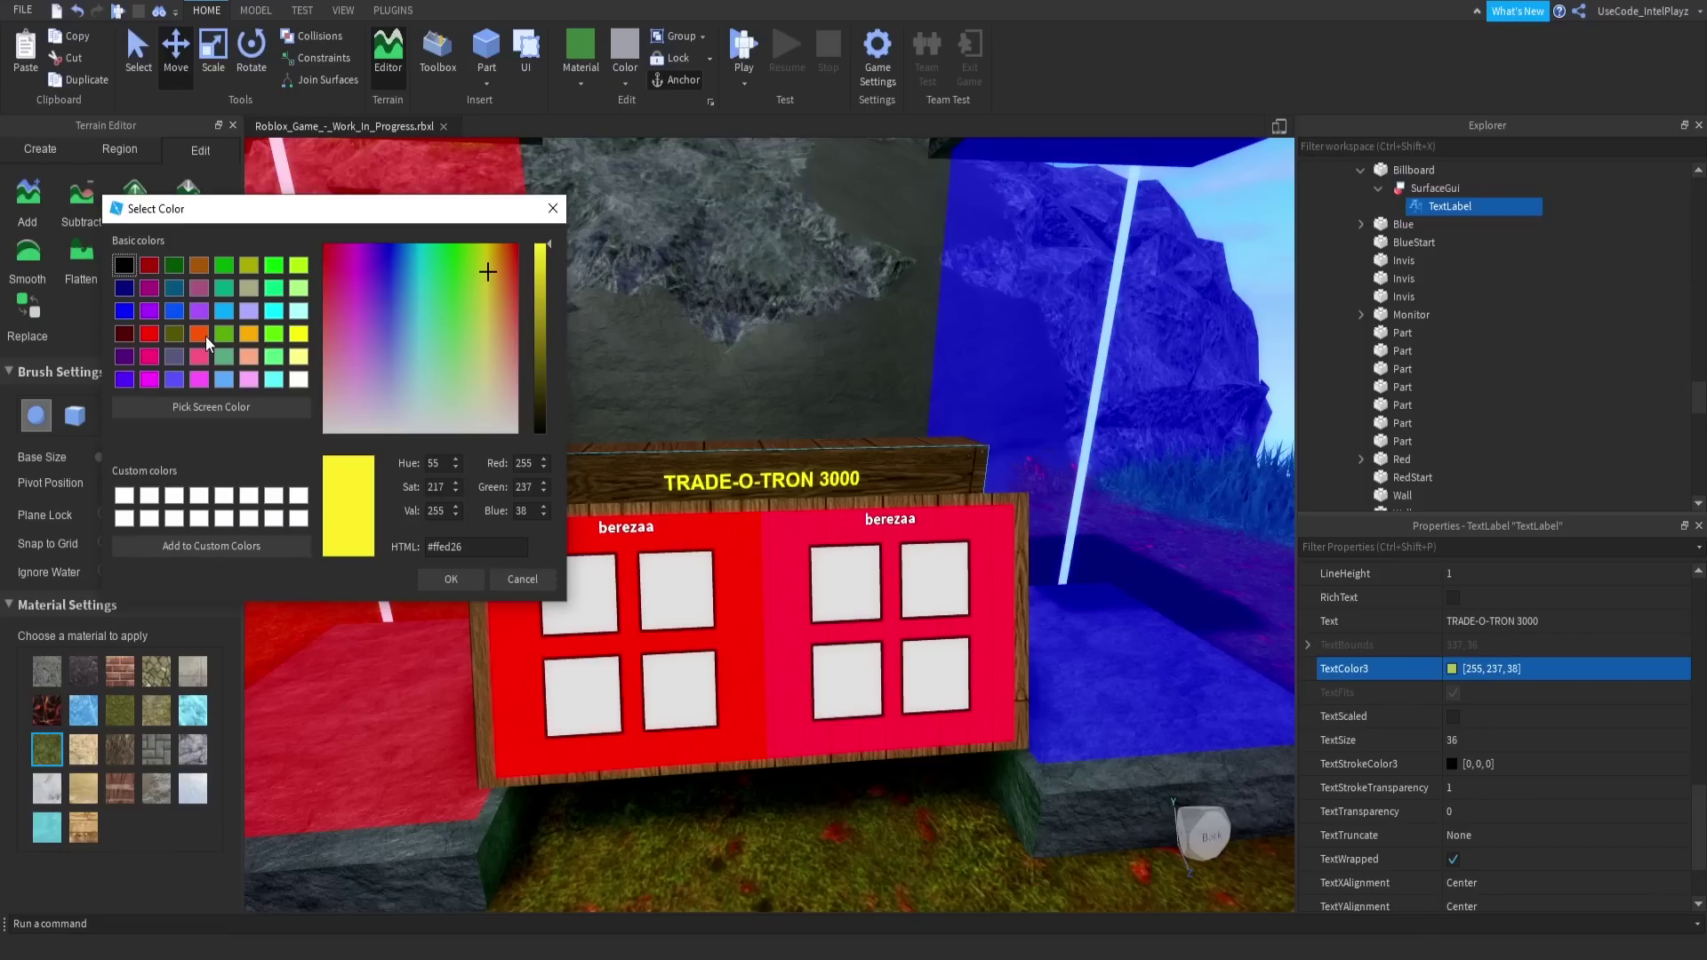
pyautogui.click(224, 265)
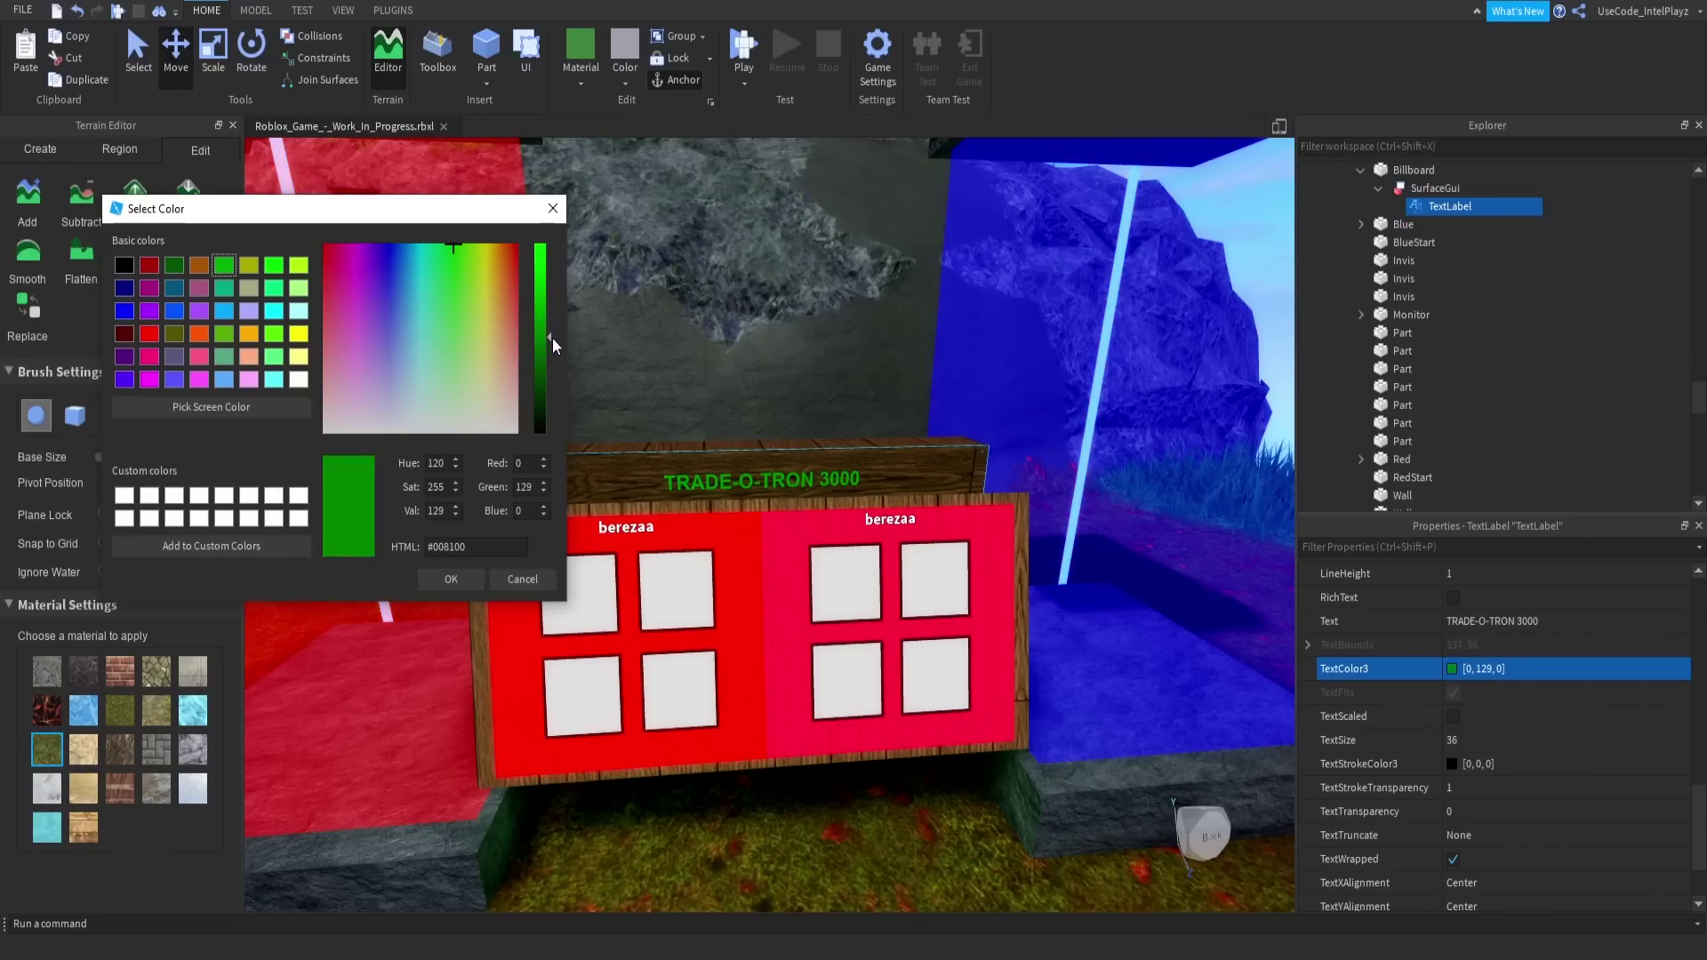
pyautogui.click(452, 579)
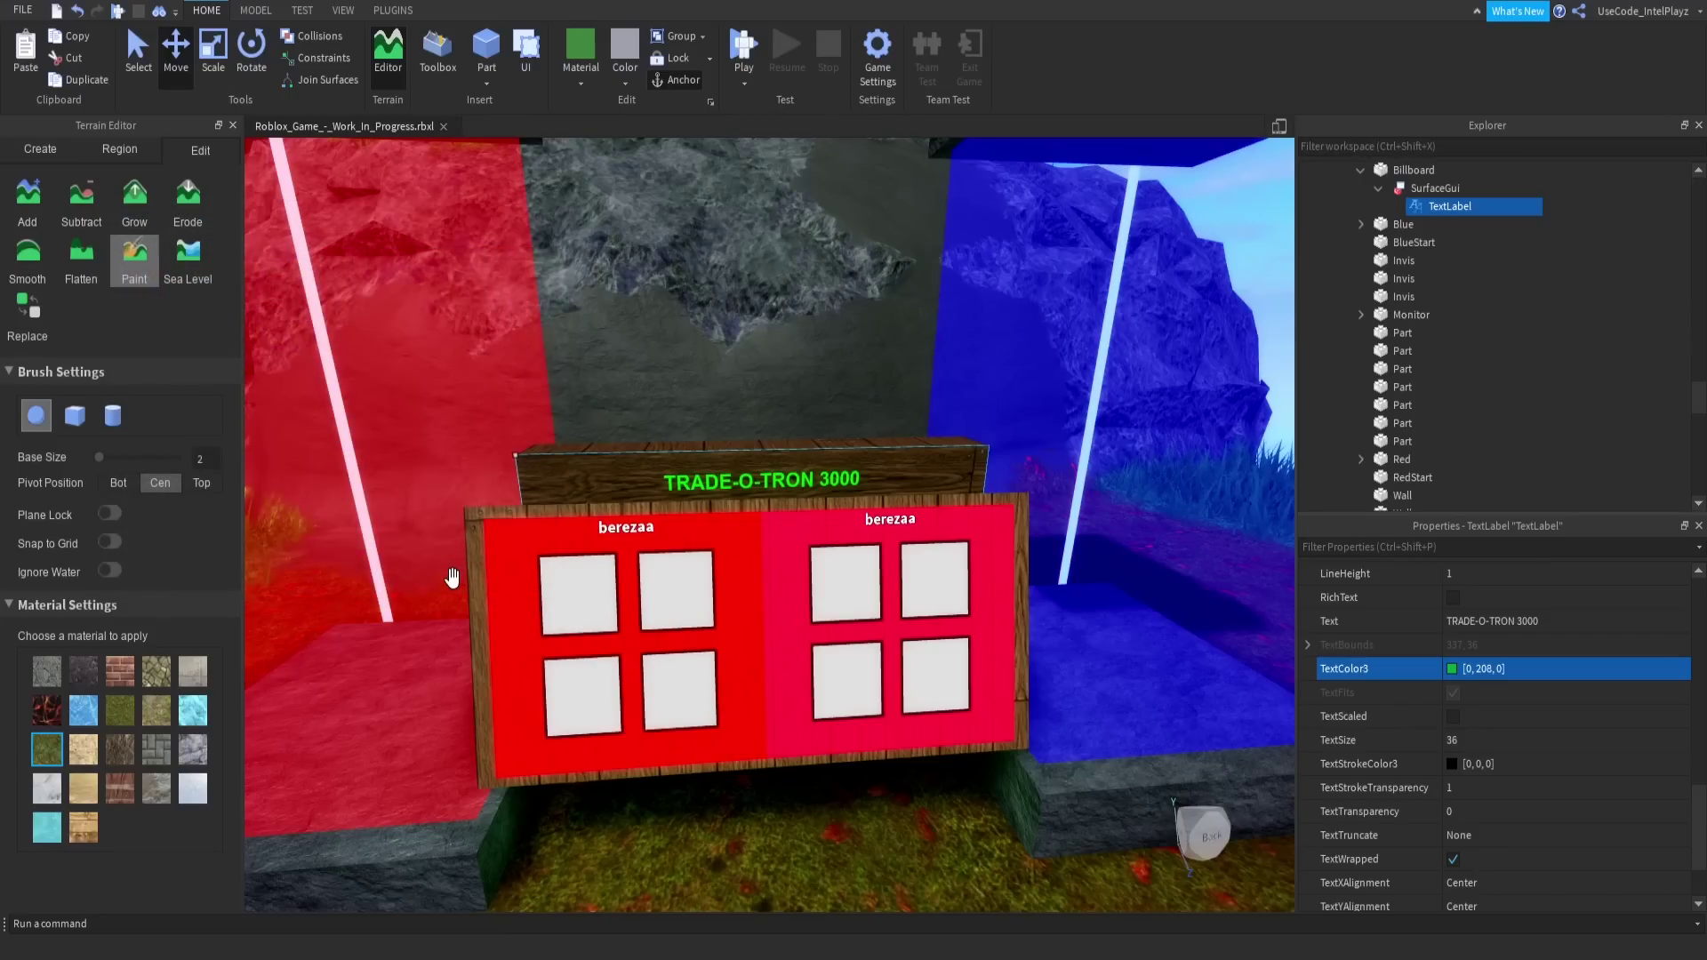
# Try to pull the trading machine's Monitor part forward off its wooden board, and undo the move.
pyautogui.click(790, 566)
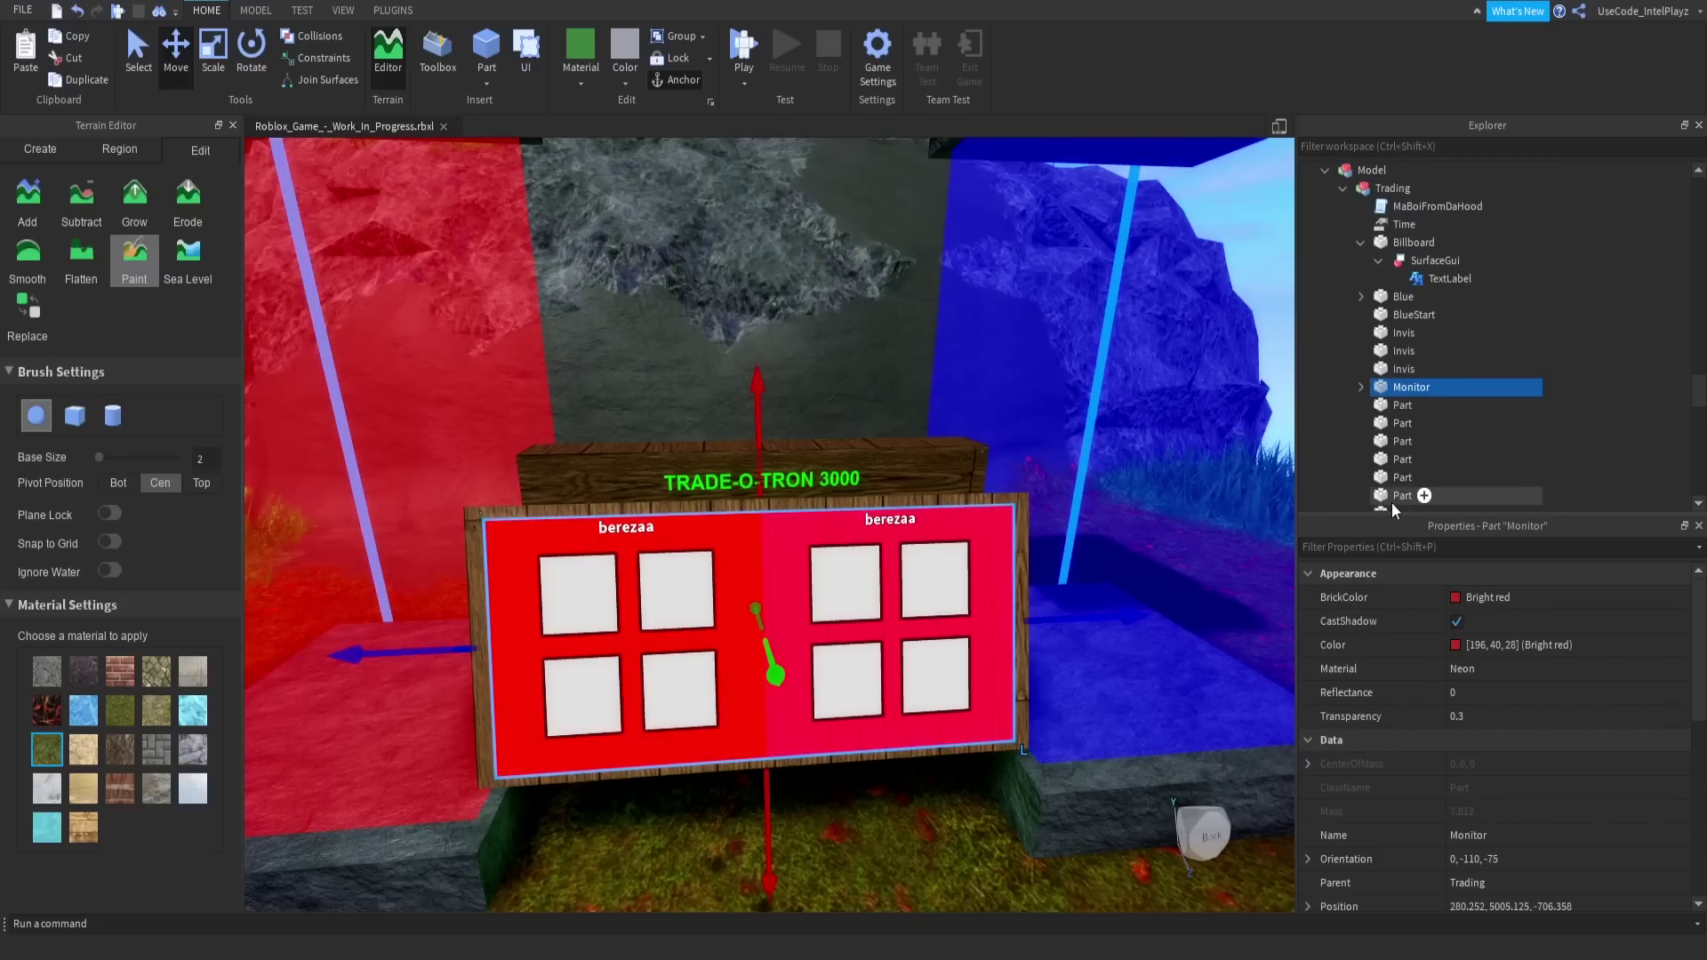
pyautogui.click(1363, 387)
pyautogui.scroll(-1, 1399, 388)
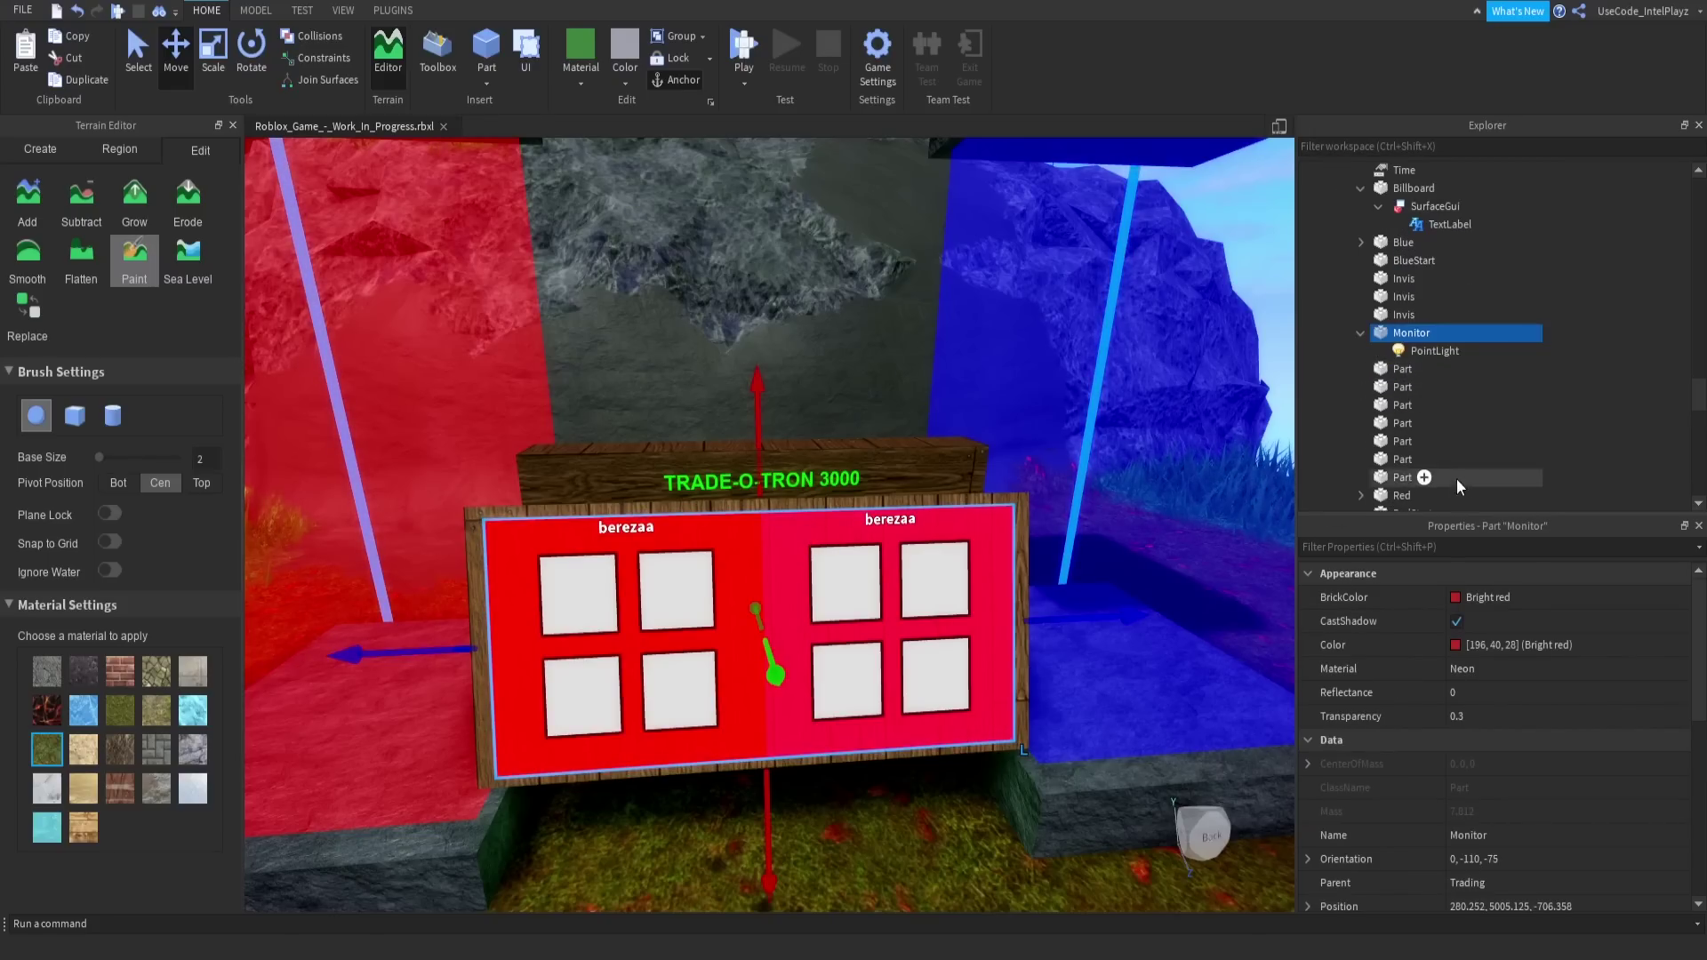
pyautogui.moveTo(776, 672); pyautogui.dragTo(812, 747)
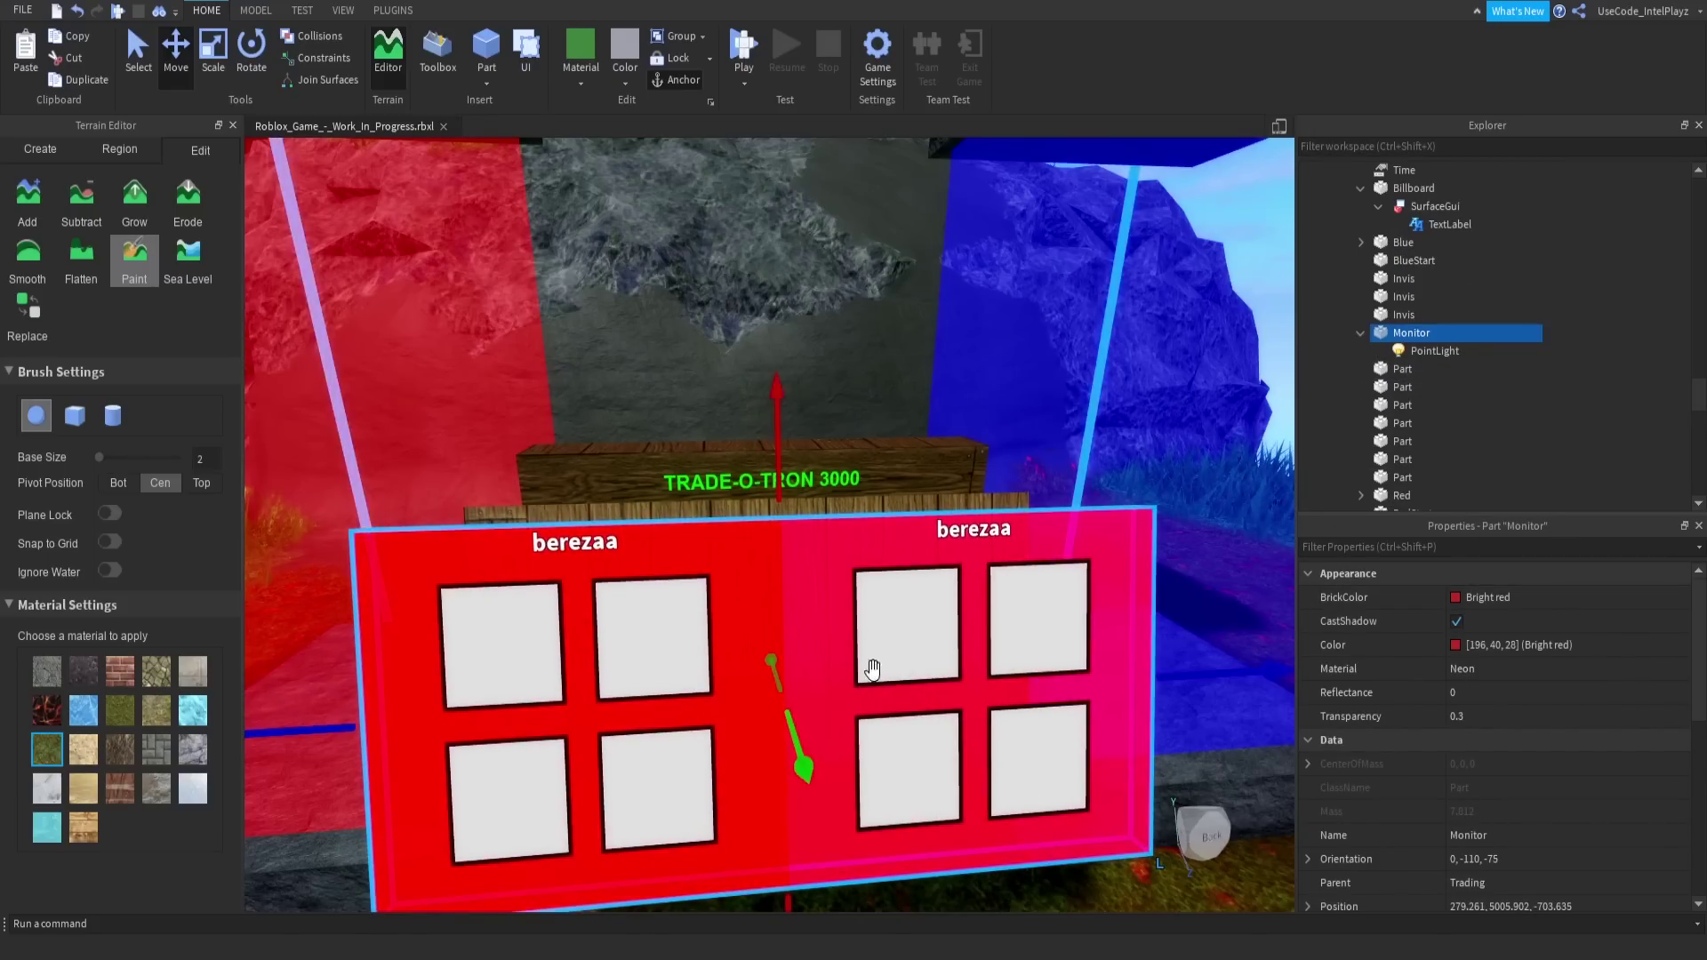
pyautogui.moveTo(869, 671); pyautogui.dragTo(889, 656, button='right')
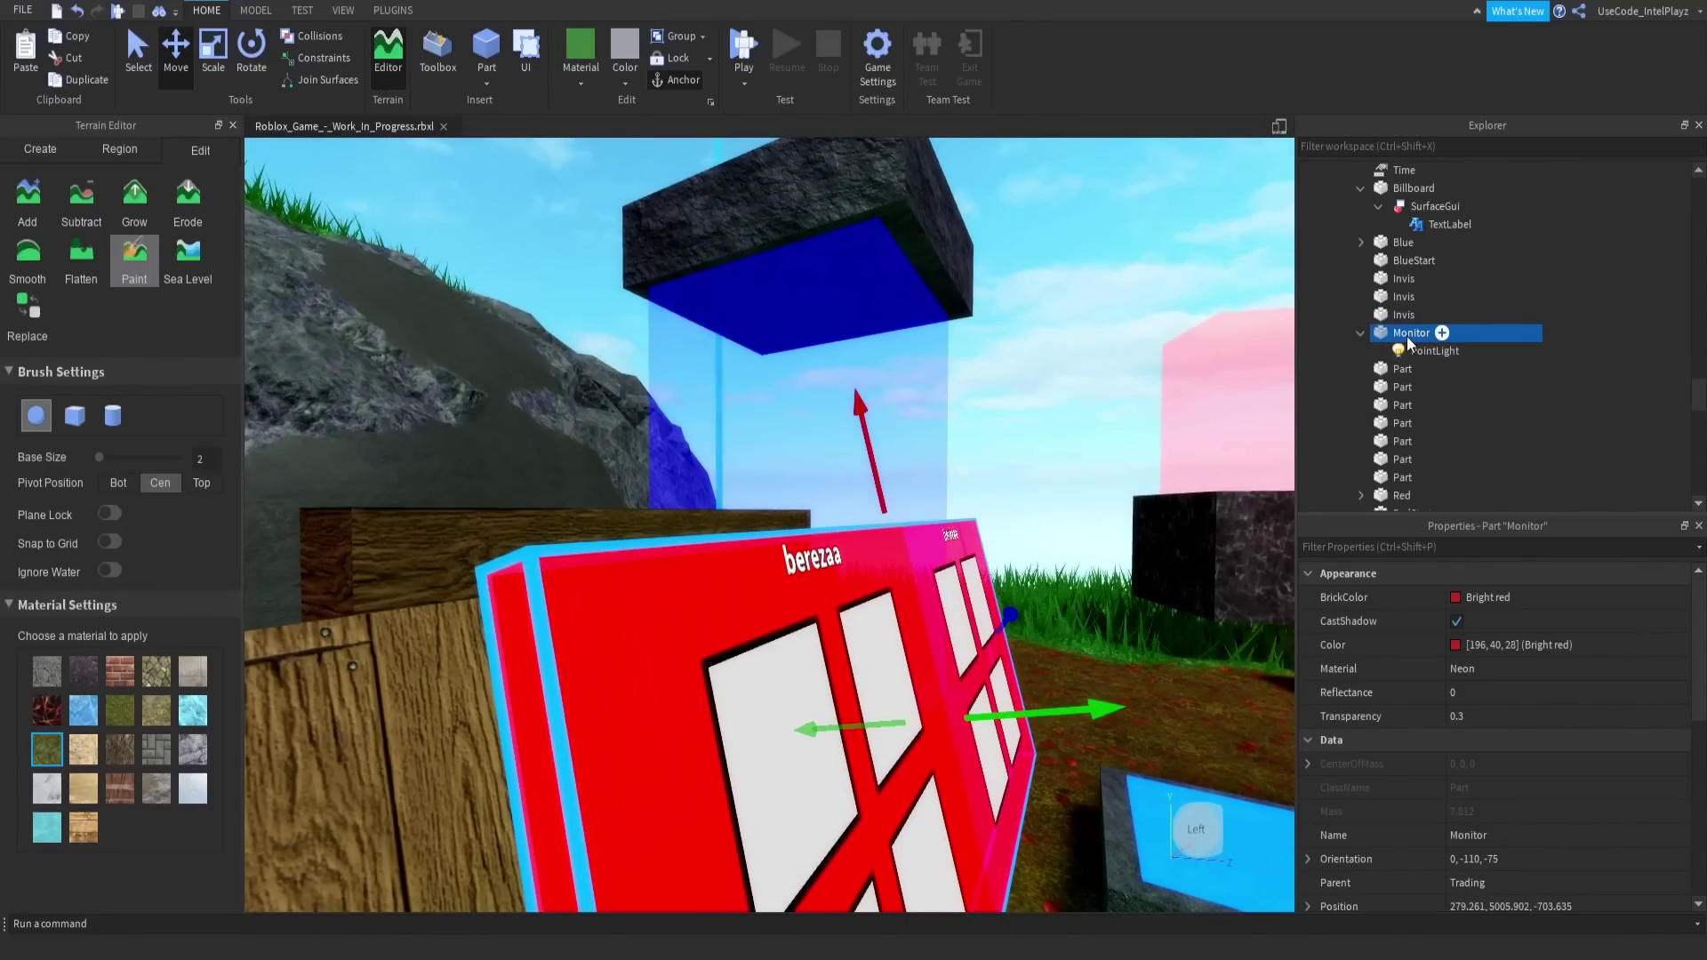
pyautogui.scroll(-6, 1529, 729)
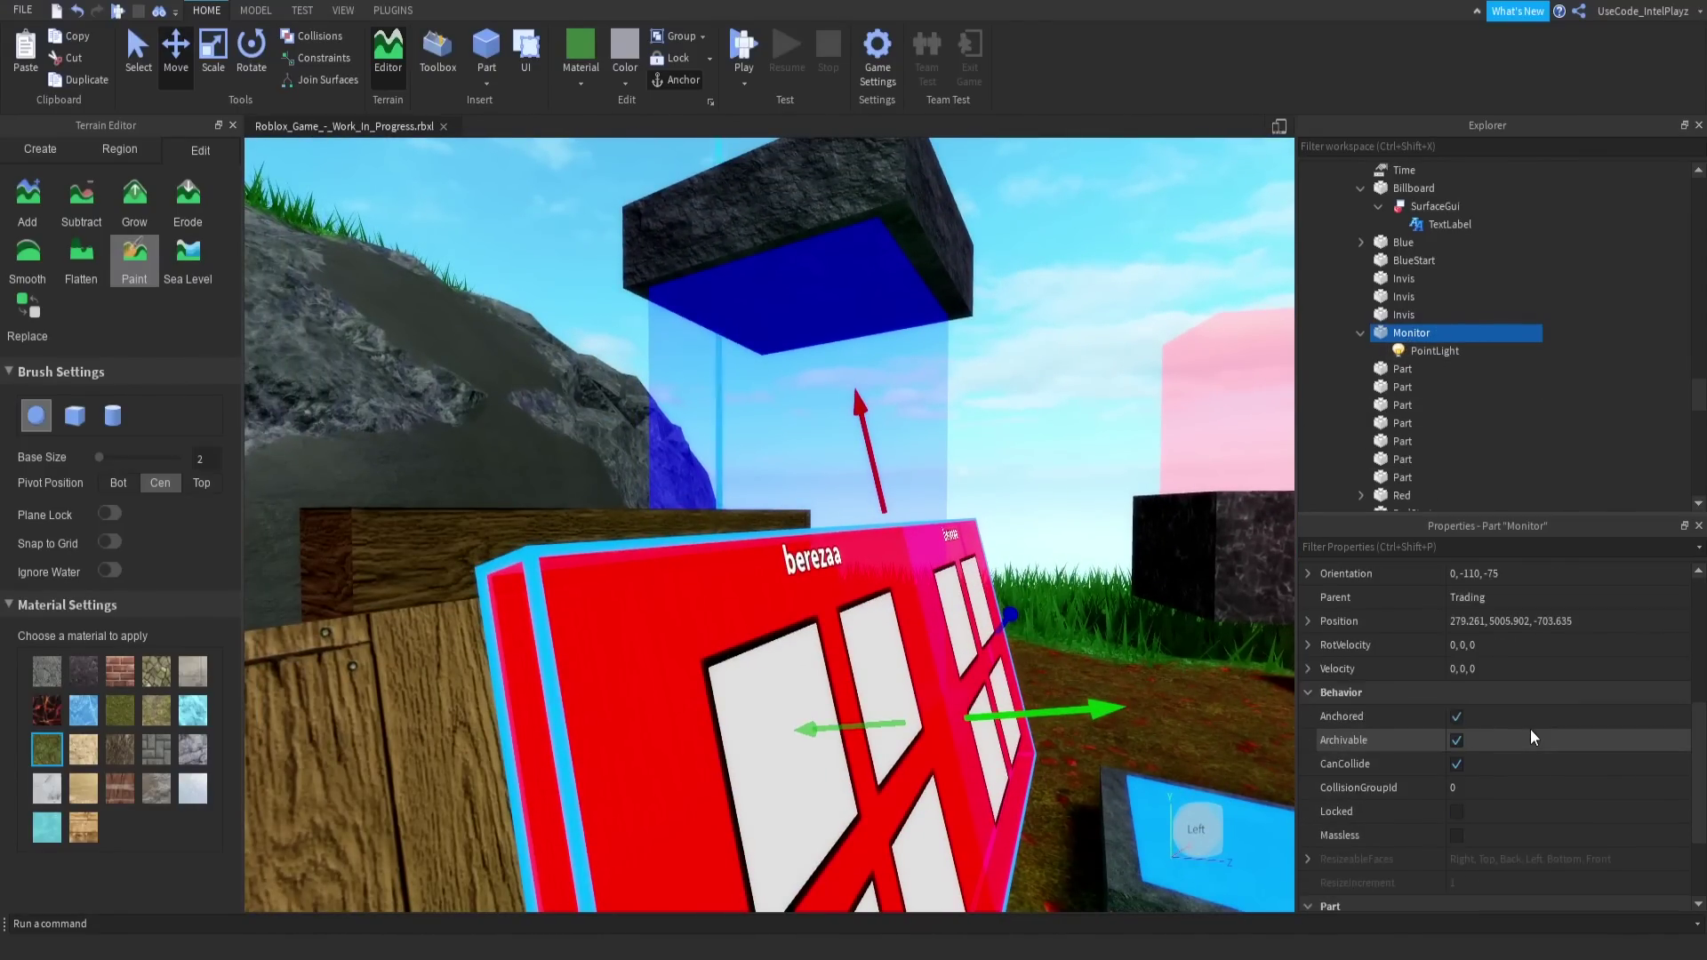
pyautogui.hotkey('ctrl', 'z')
pyautogui.moveTo(985, 543); pyautogui.dragTo(984, 541, button='right')
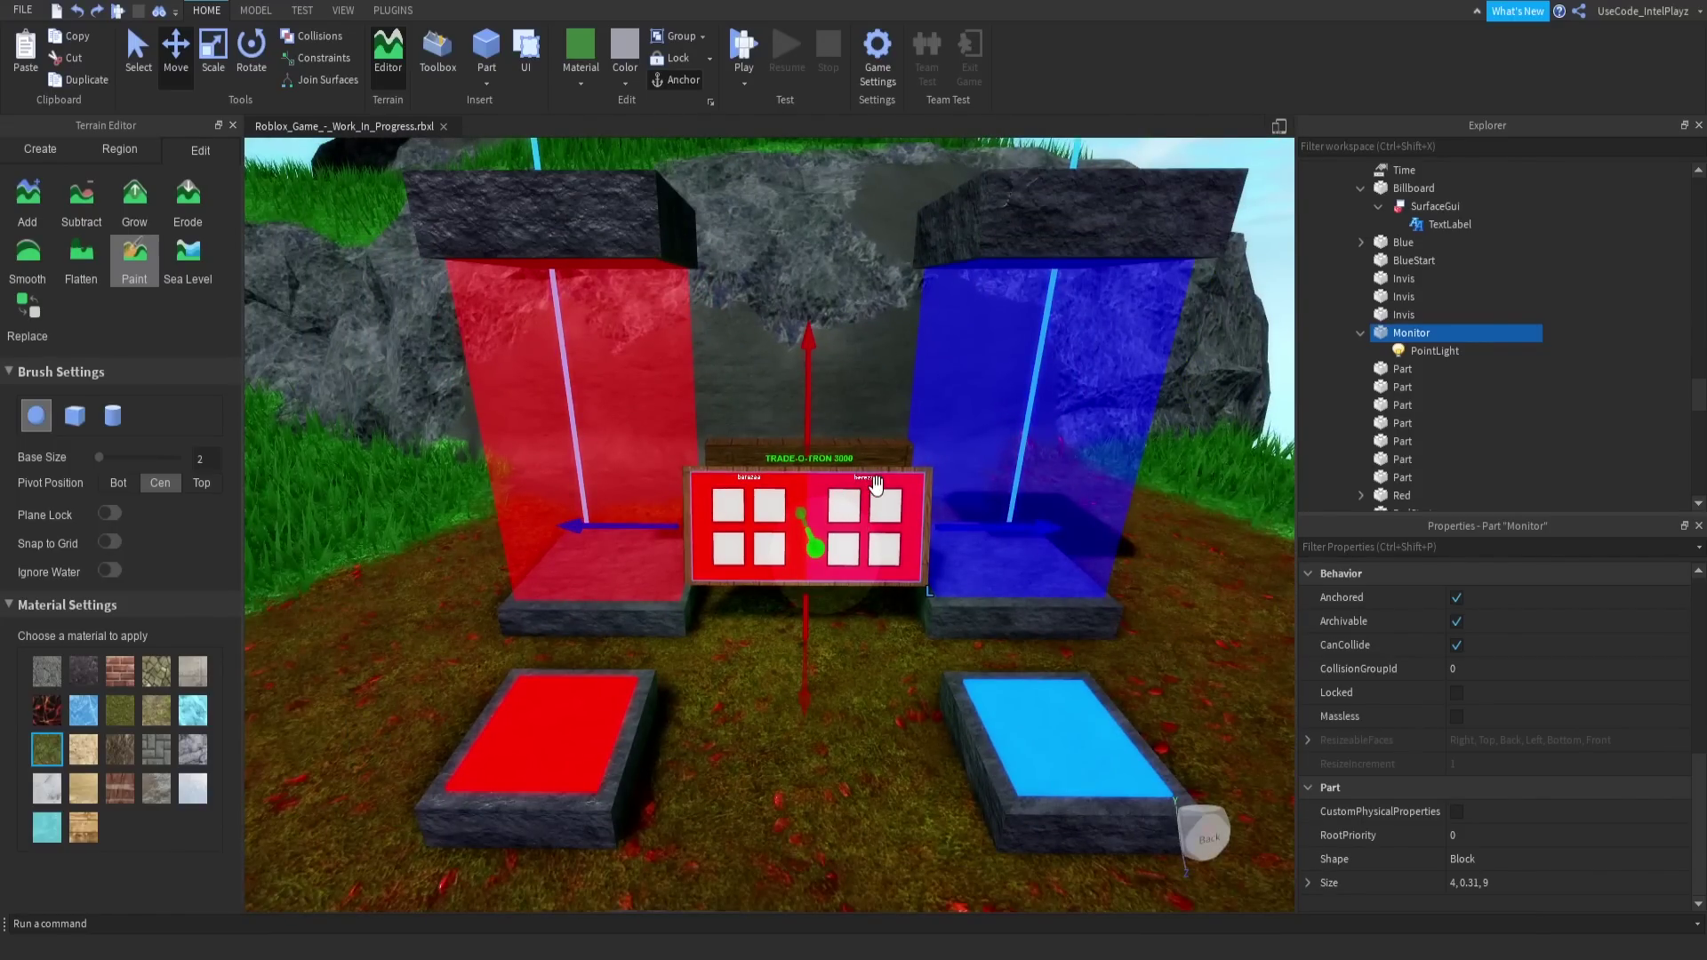
# Check the color, brightness and range properties of the PointLight inside the trading machine's Monitor part.
pyautogui.scroll(6, 805, 501)
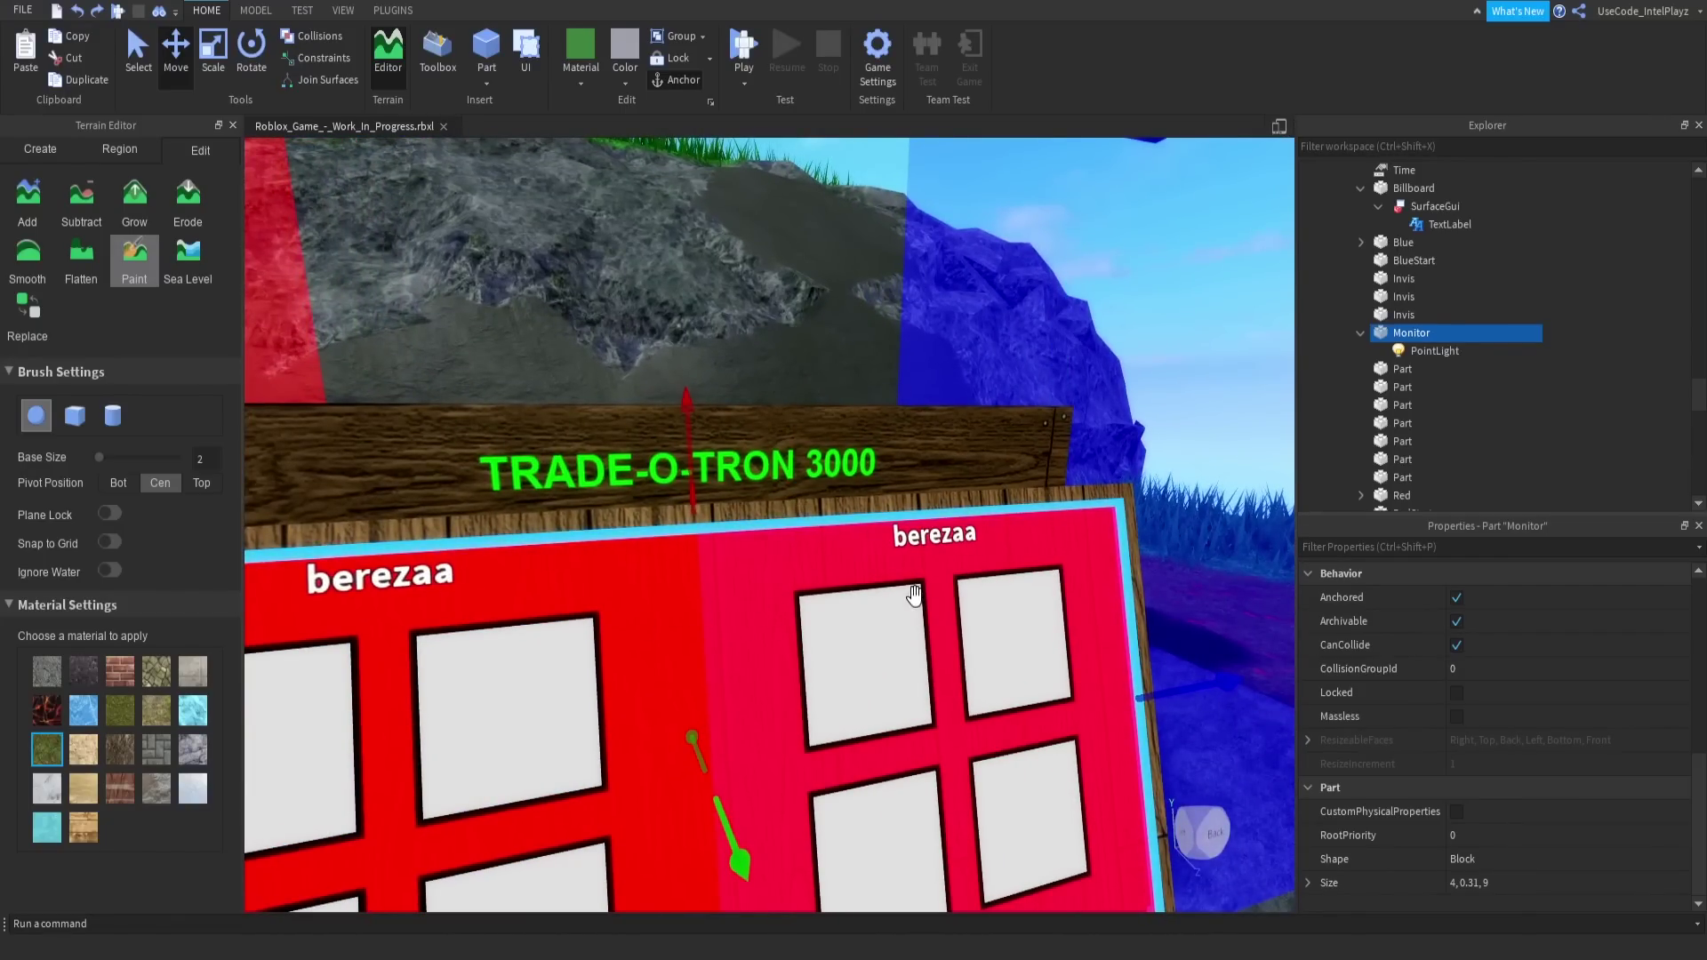
pyautogui.click(1433, 349)
pyautogui.scroll(-8, 991, 563)
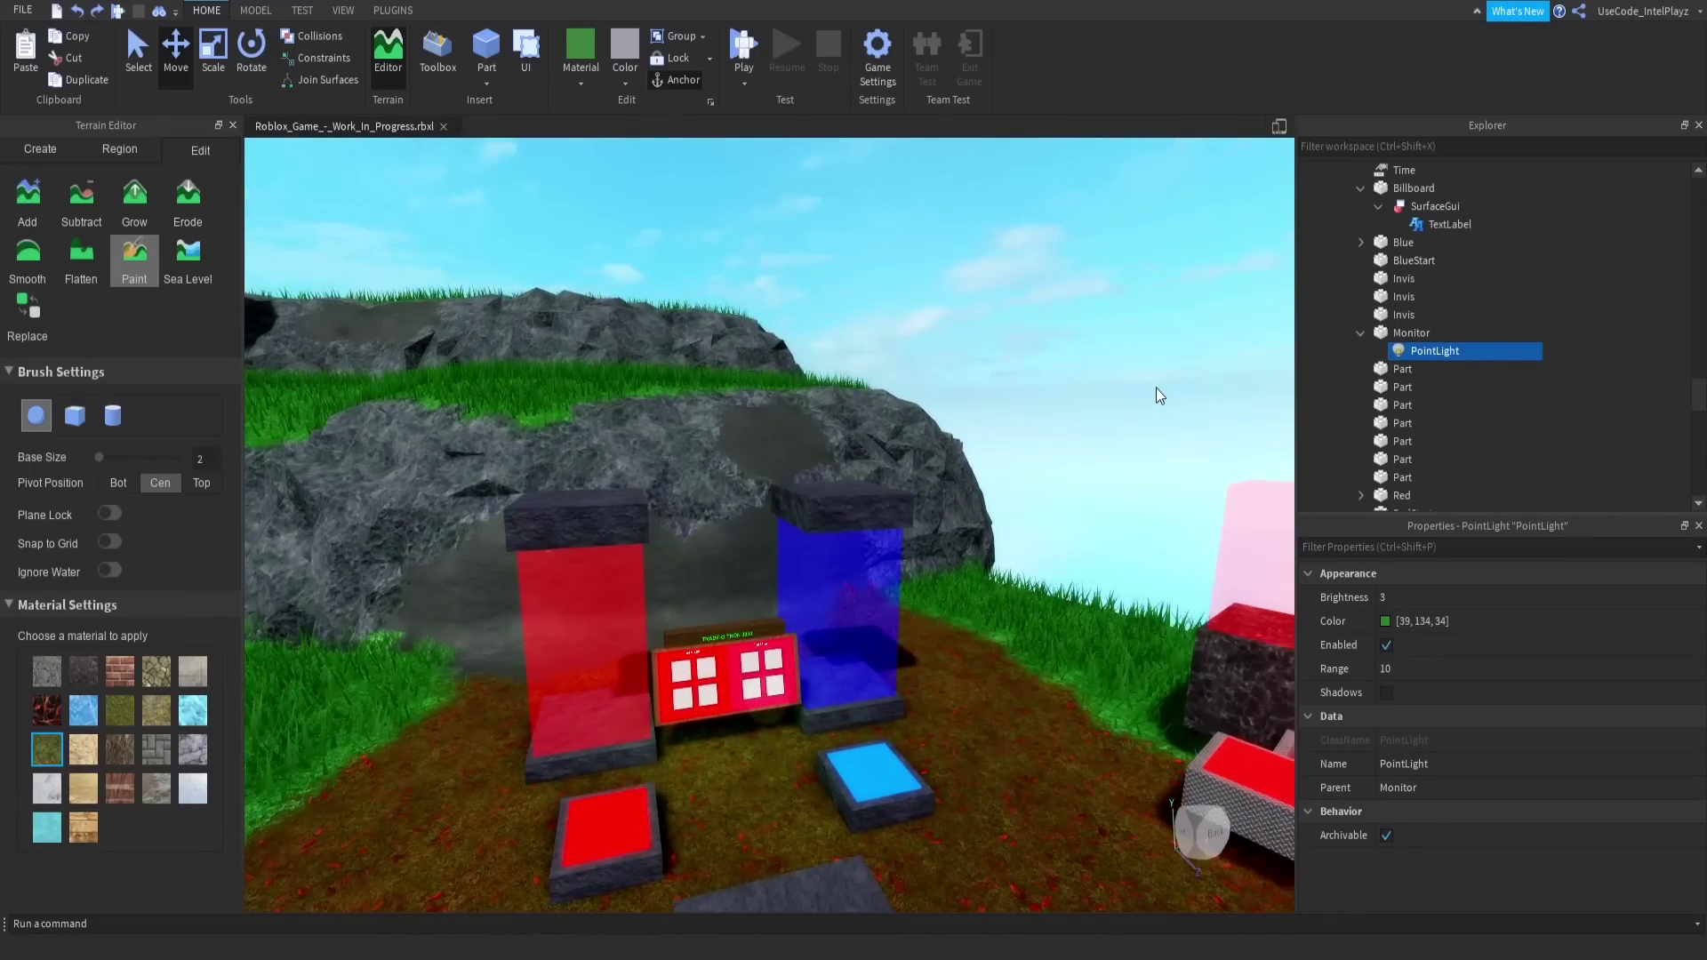
pyautogui.click(1041, 374)
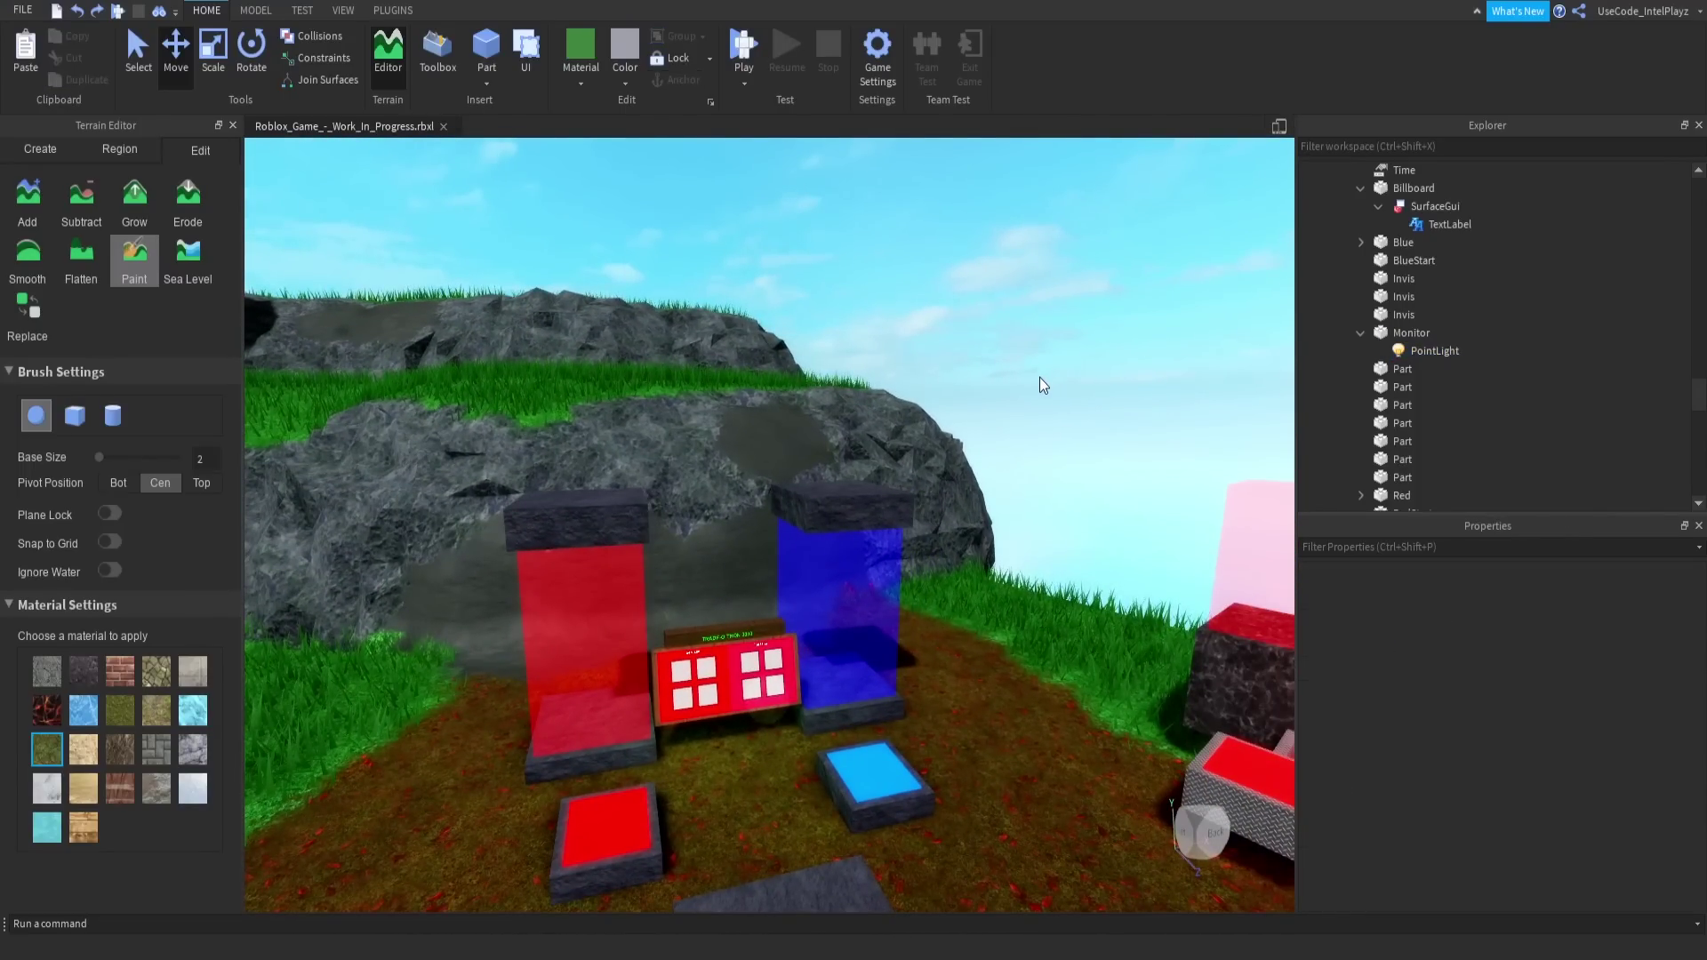
# Delete the red-topped object and the white slab standing on the dirt beside the trading machine.
pyautogui.moveTo(1032, 365); pyautogui.dragTo(1013, 379, button='right')
pyautogui.scroll(-3, 1013, 379)
pyautogui.moveTo(780, 591); pyautogui.dragTo(773, 583, button='right')
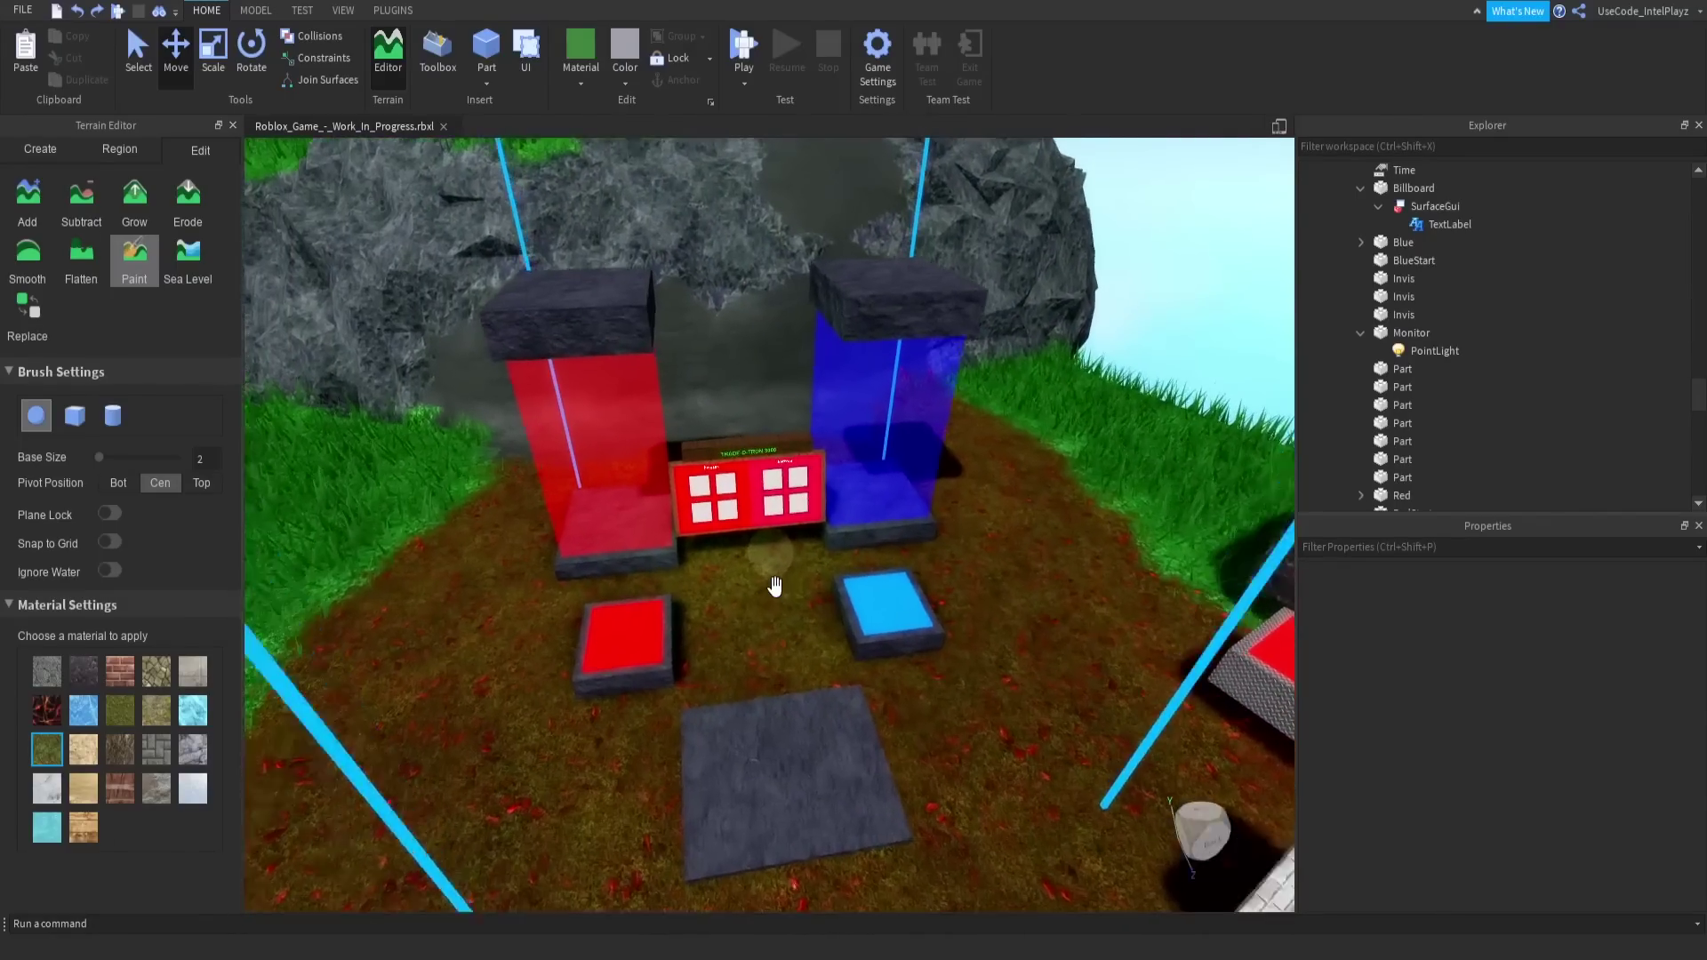
pyautogui.scroll(1, 772, 582)
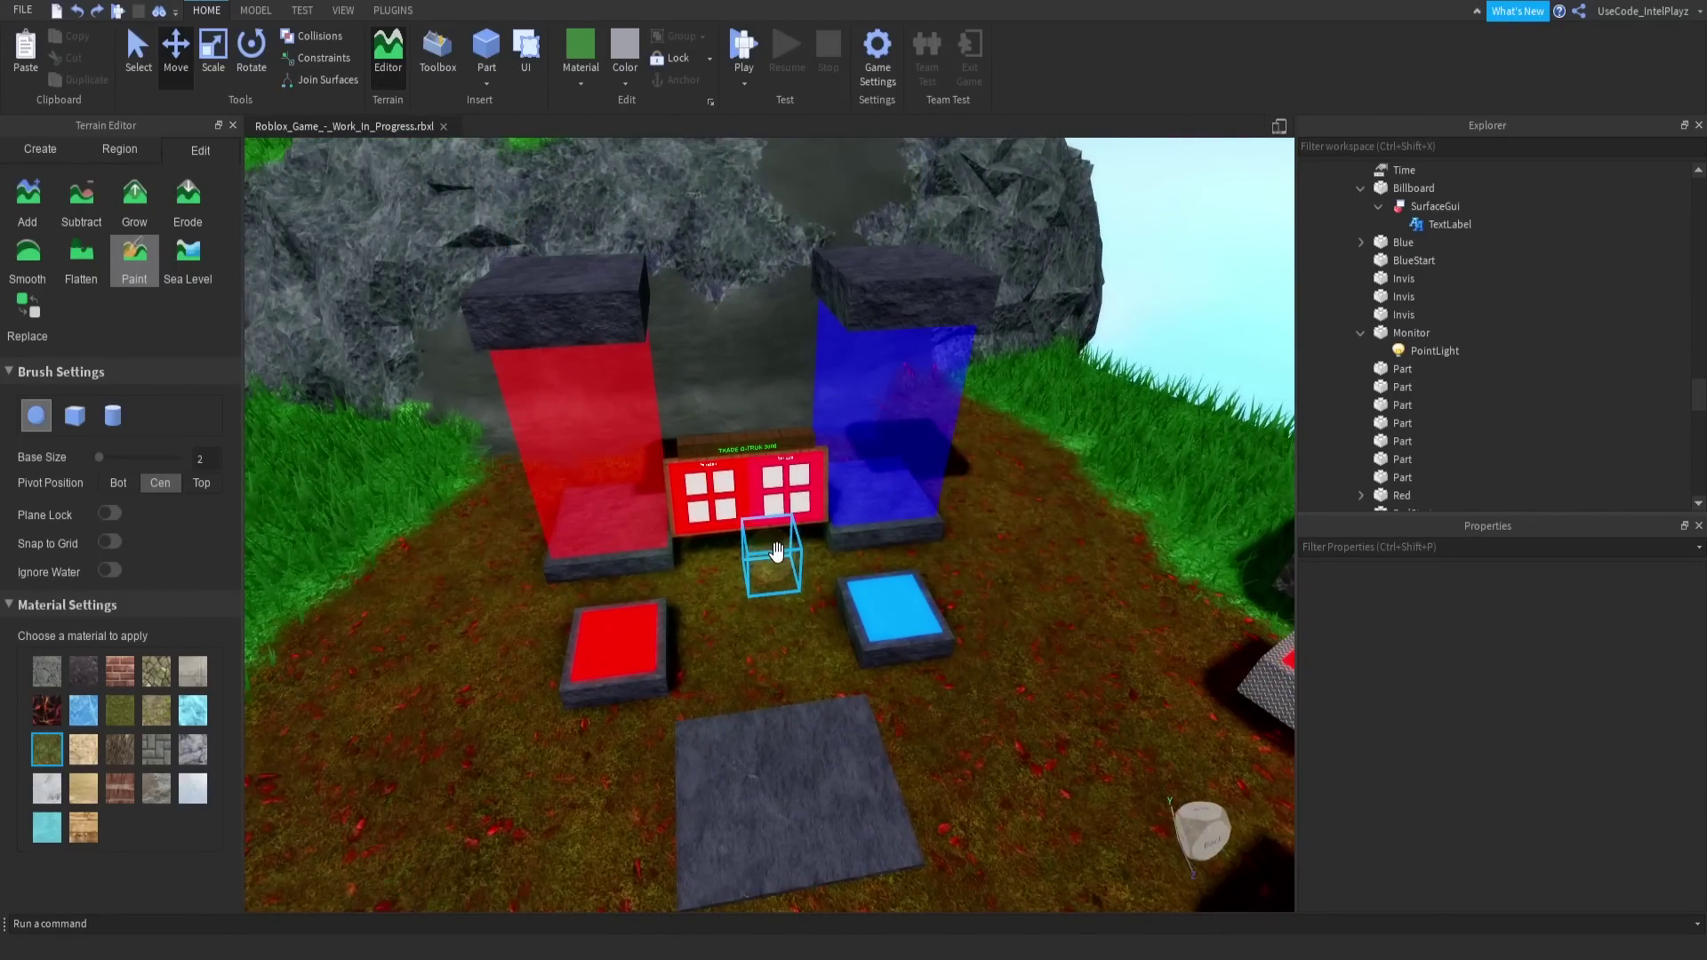
pyautogui.moveTo(894, 523); pyautogui.dragTo(862, 527, button='right')
pyautogui.click(862, 527)
pyautogui.press('Delete')
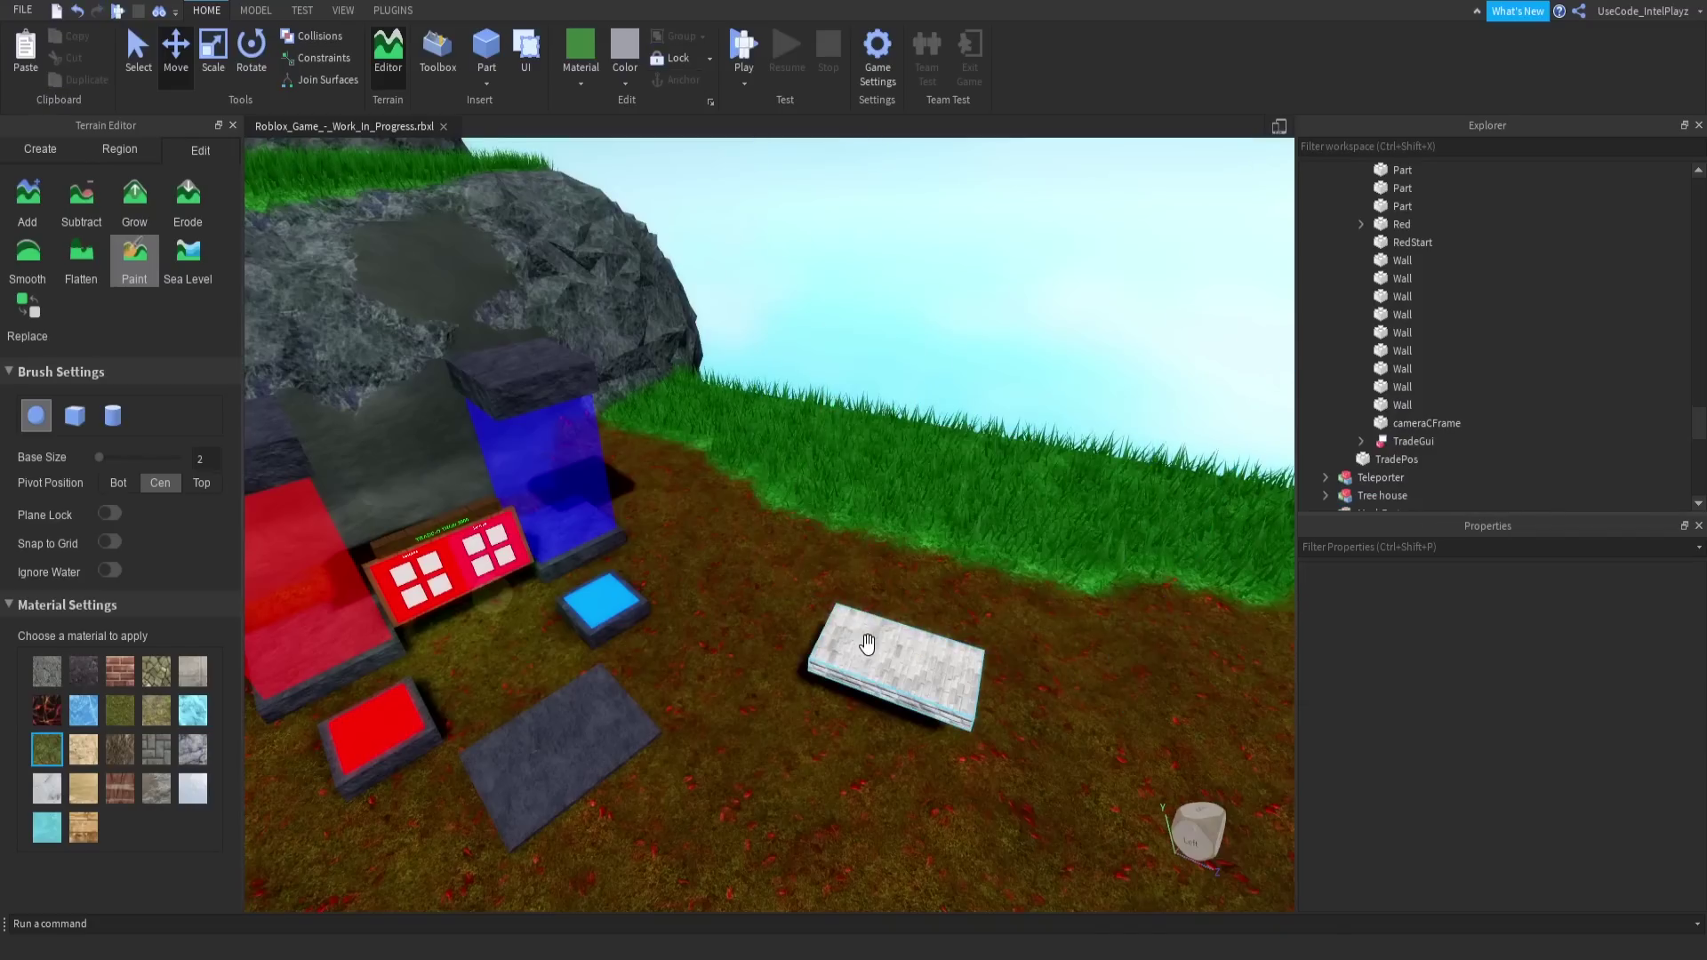
pyautogui.click(868, 643)
pyautogui.press('Delete')
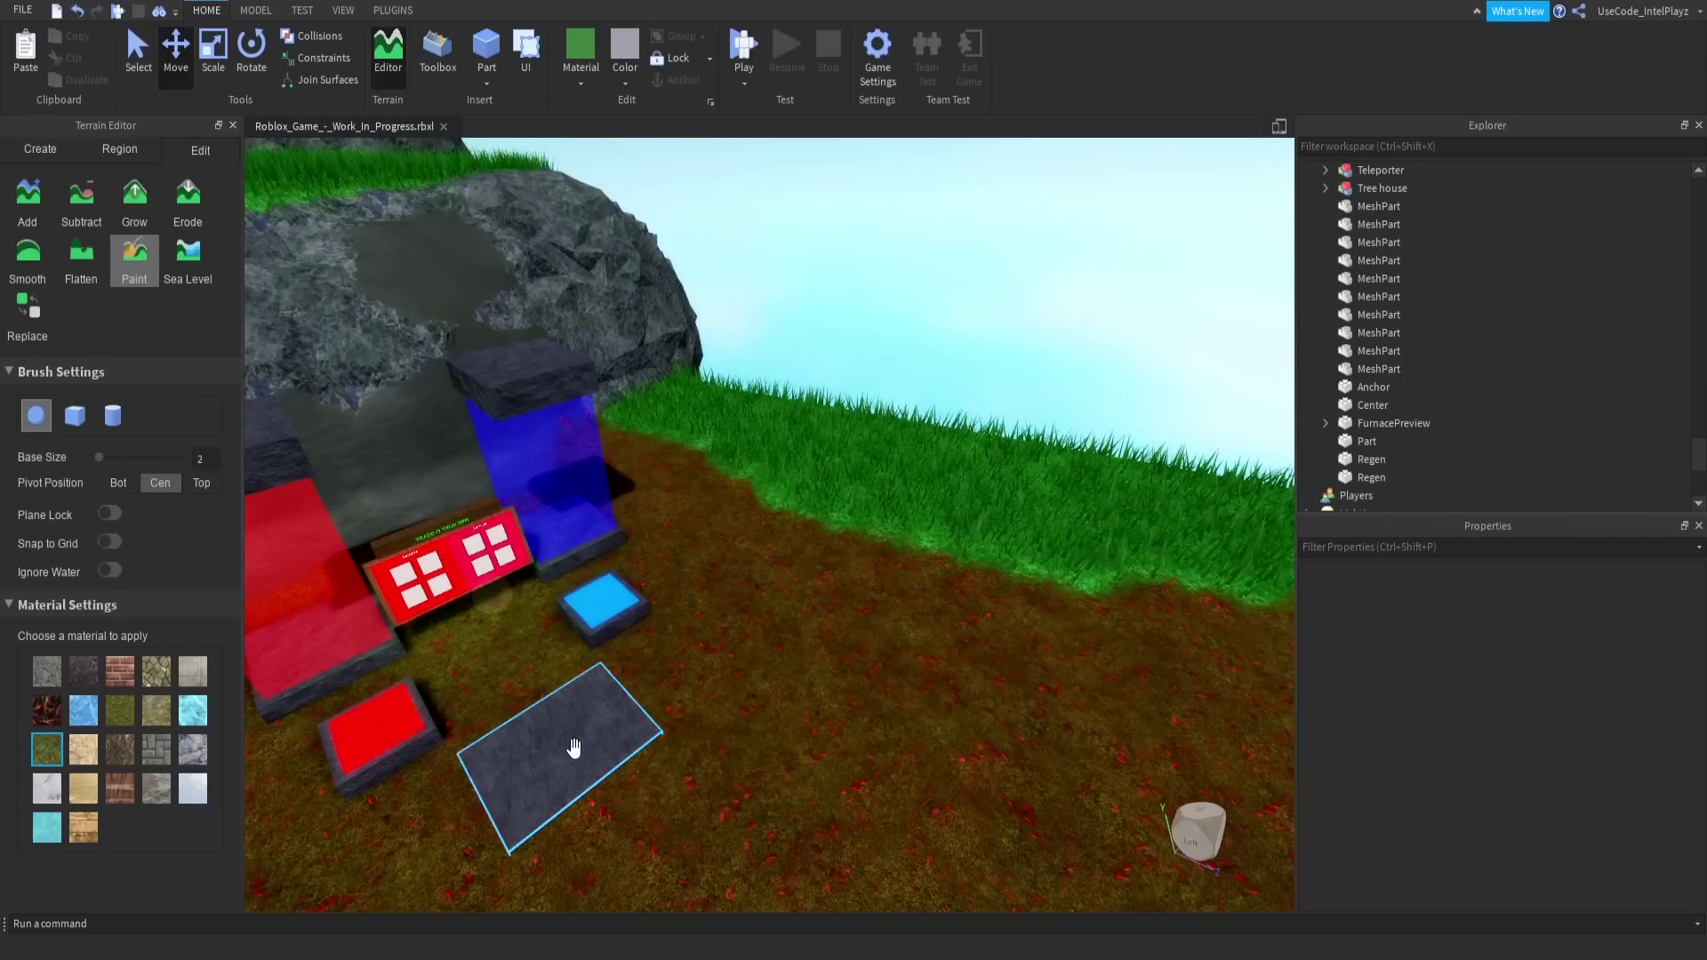
# Examine the red diamond-plate Teleporter model with its two pillars on the gray baseplate from several distances and angles.
pyautogui.scroll(-3, 675, 644)
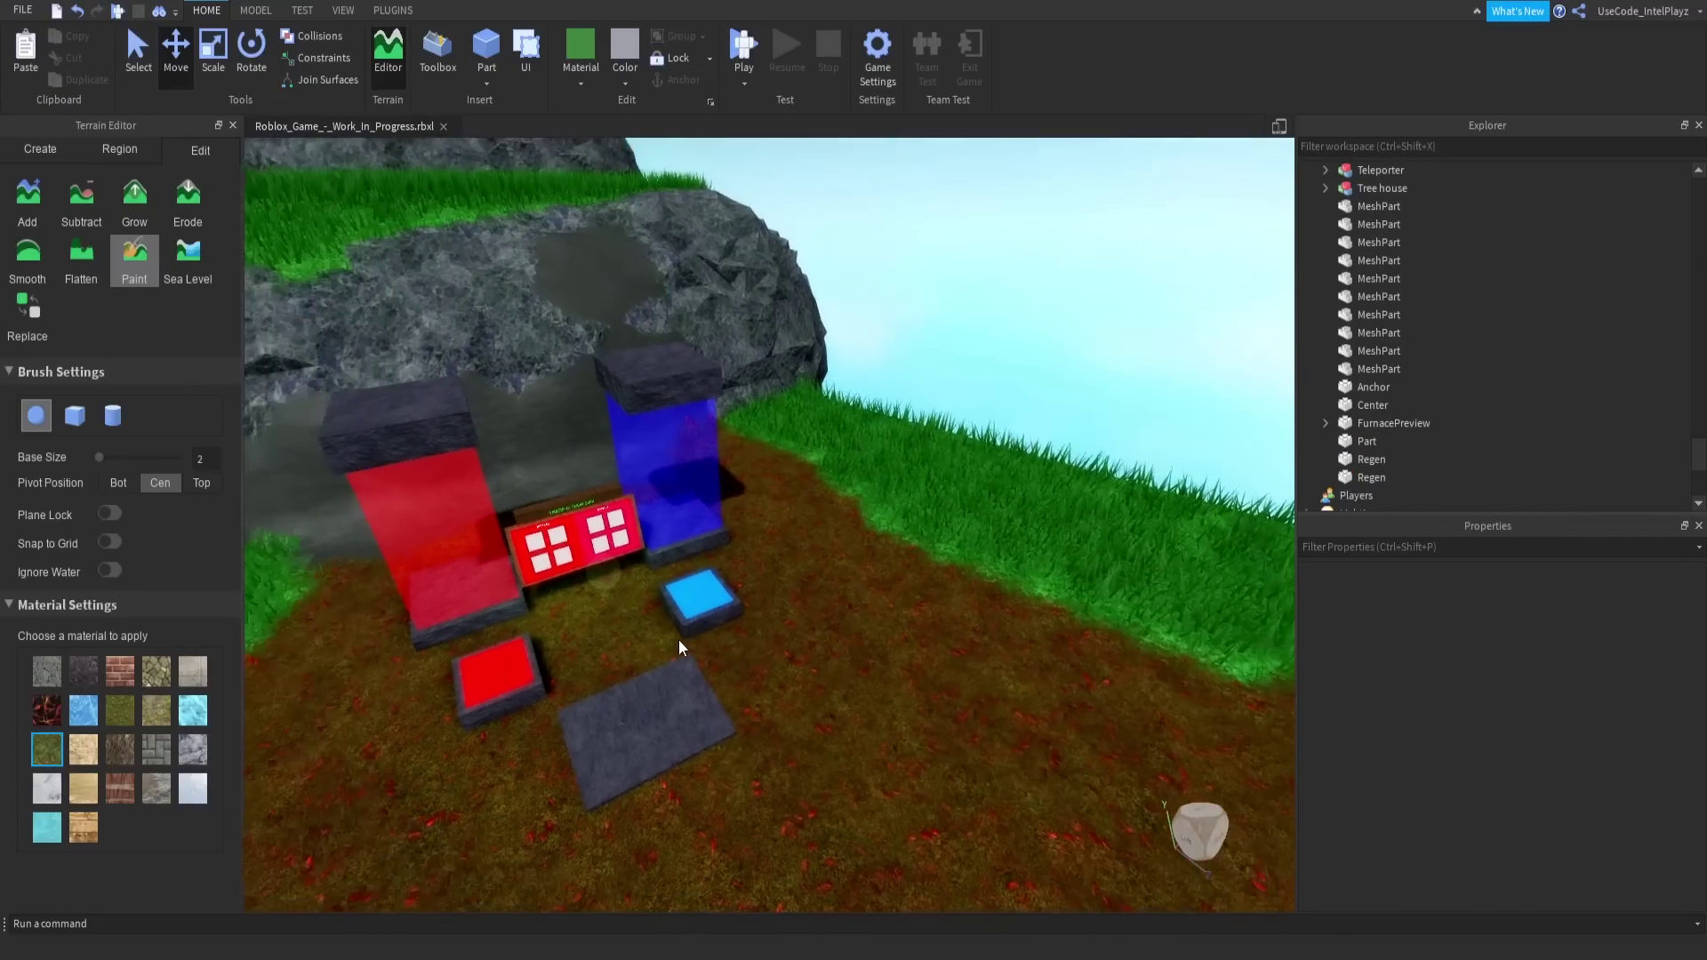
pyautogui.click(692, 651)
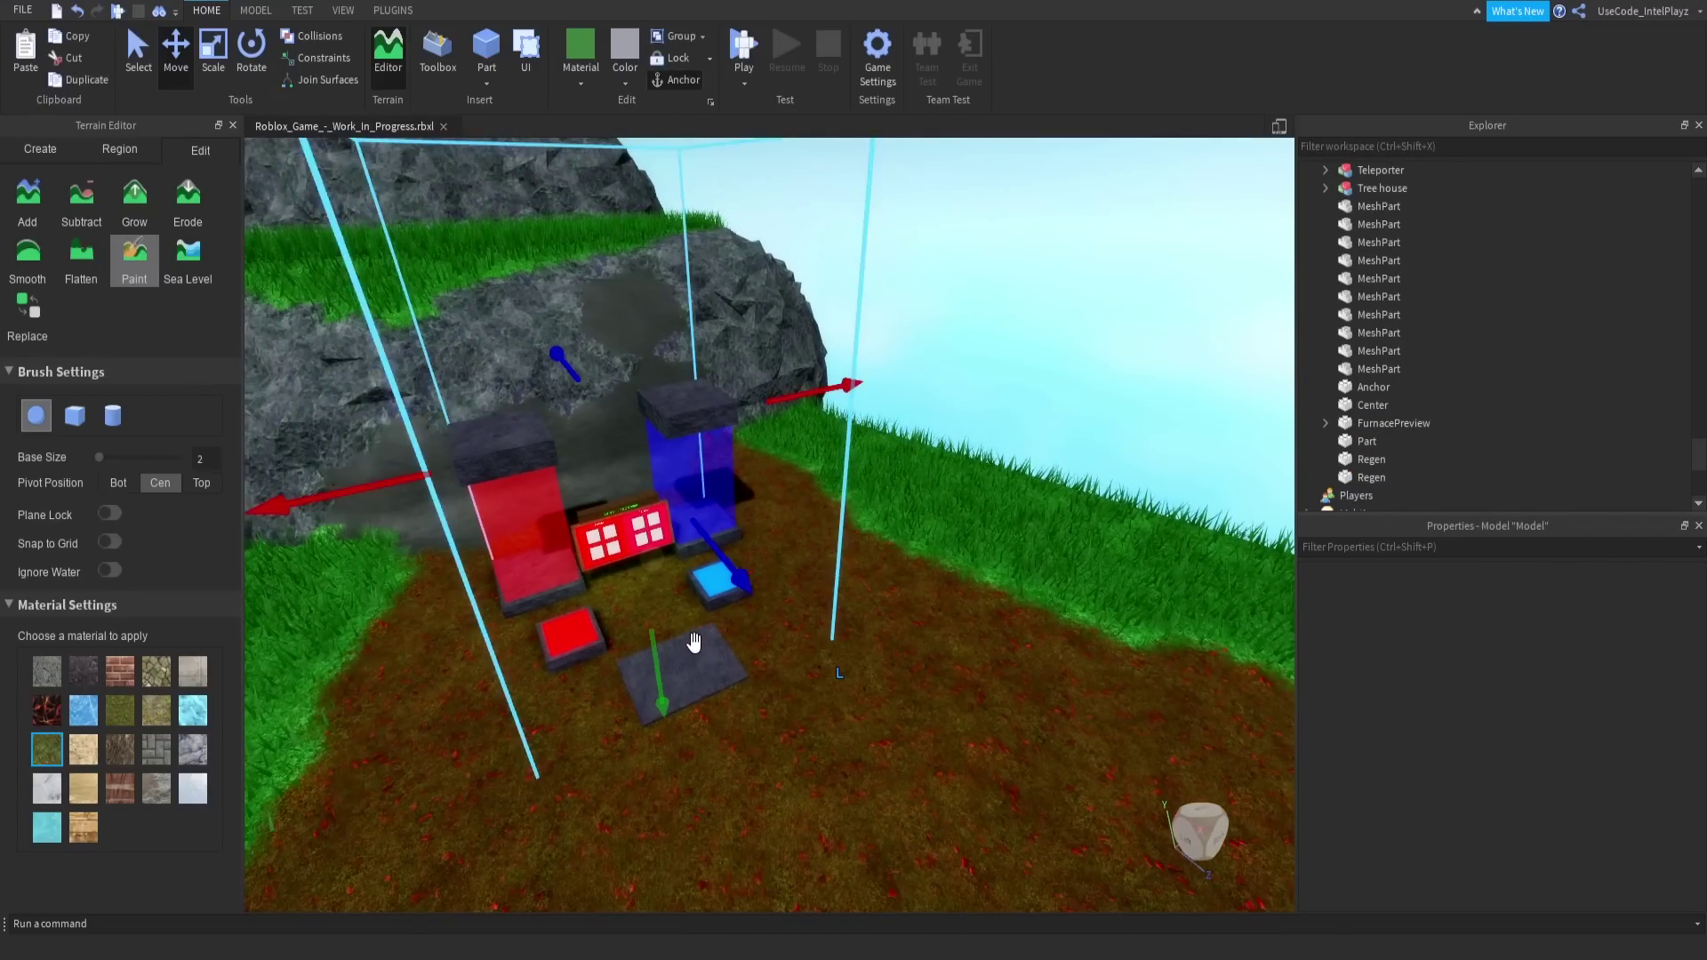
pyautogui.click(800, 457)
pyautogui.moveTo(800, 456); pyautogui.dragTo(800, 457, button='right')
pyautogui.press('w')
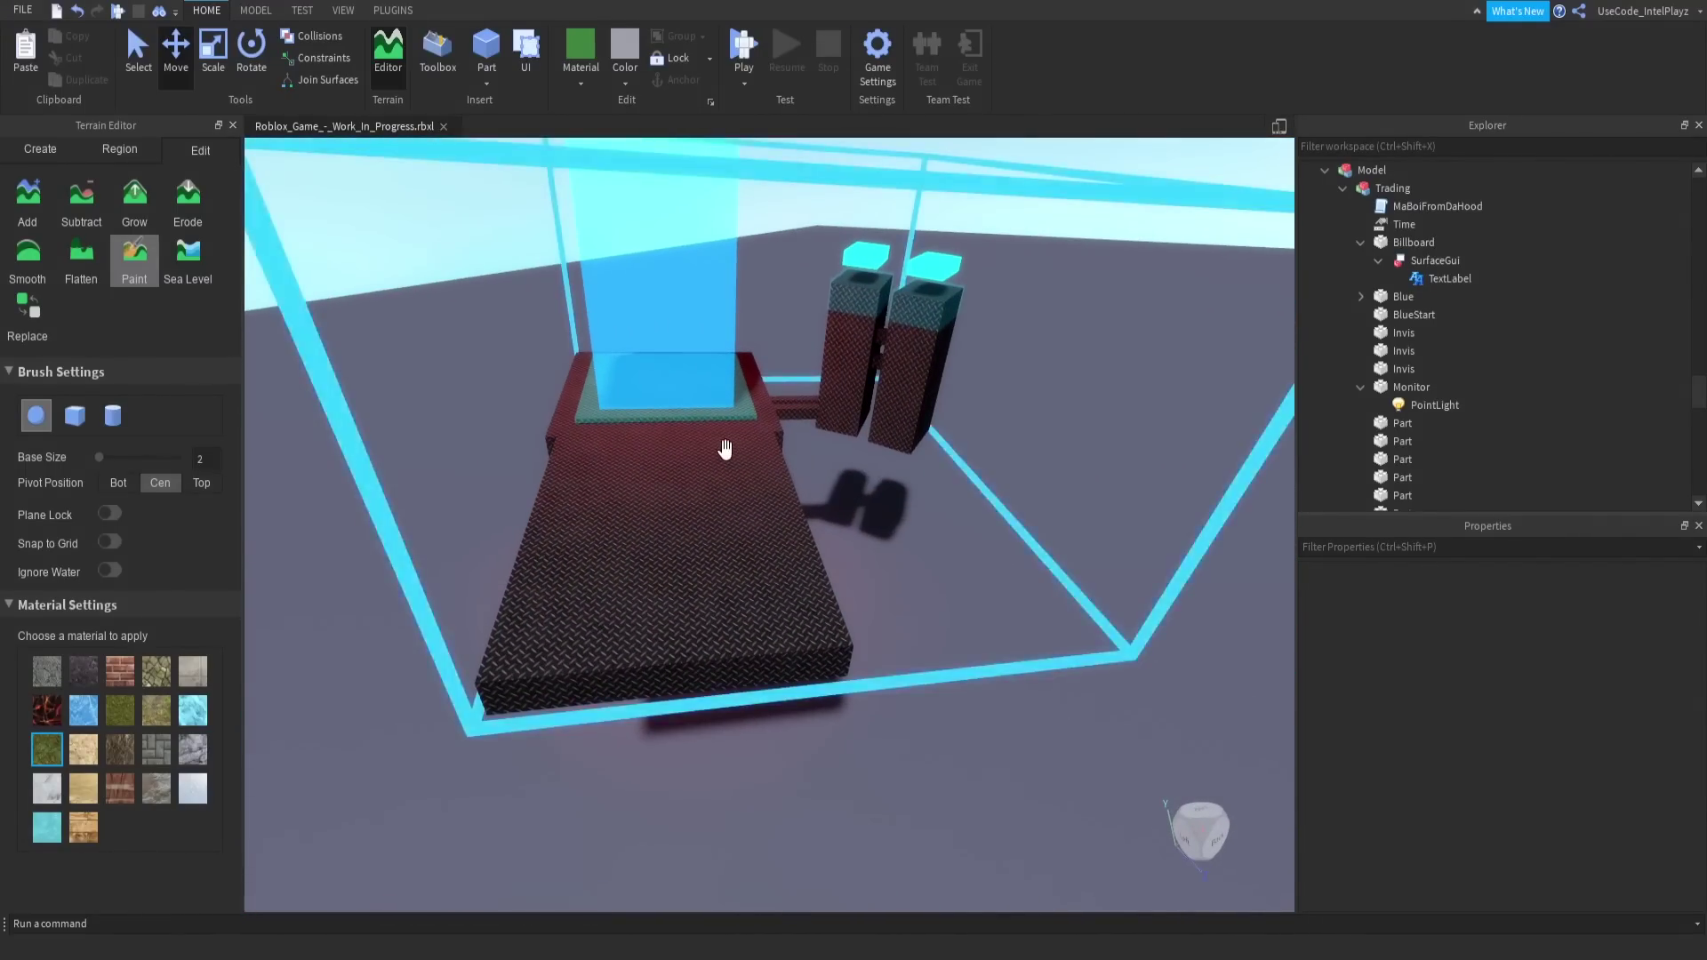
pyautogui.click(725, 449)
pyautogui.press('f')
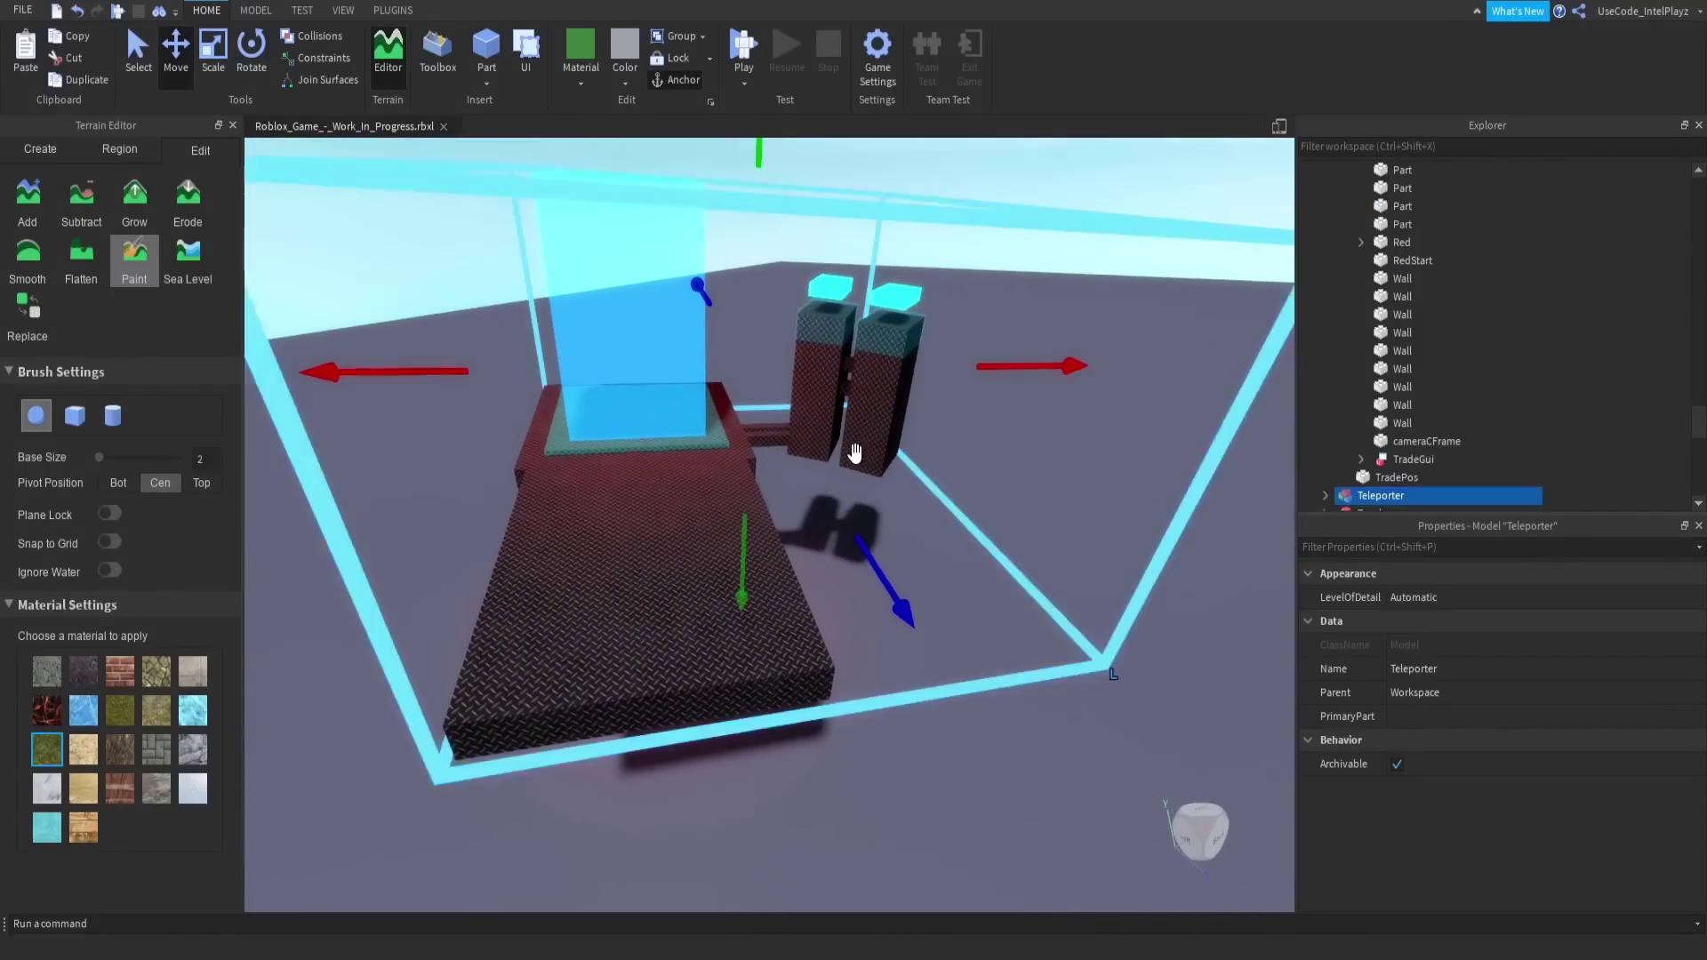
pyautogui.scroll(-3, 1346, 476)
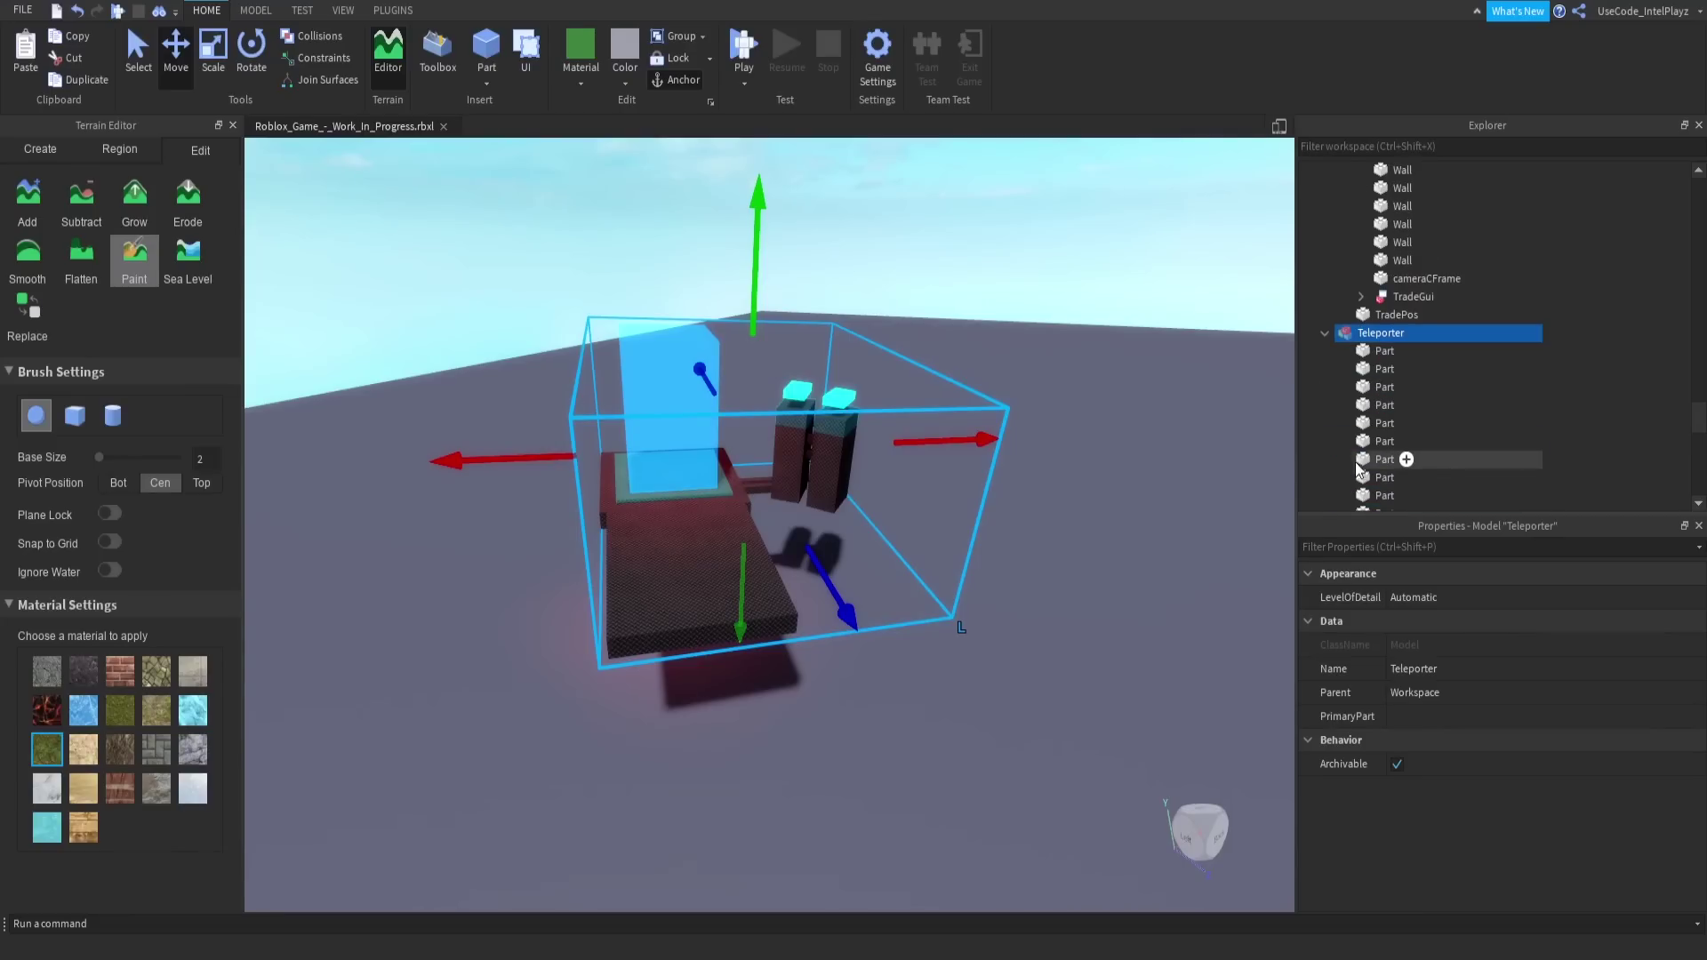
pyautogui.moveTo(862, 461); pyautogui.dragTo(856, 463, button='right')
pyautogui.scroll(3, 856, 452)
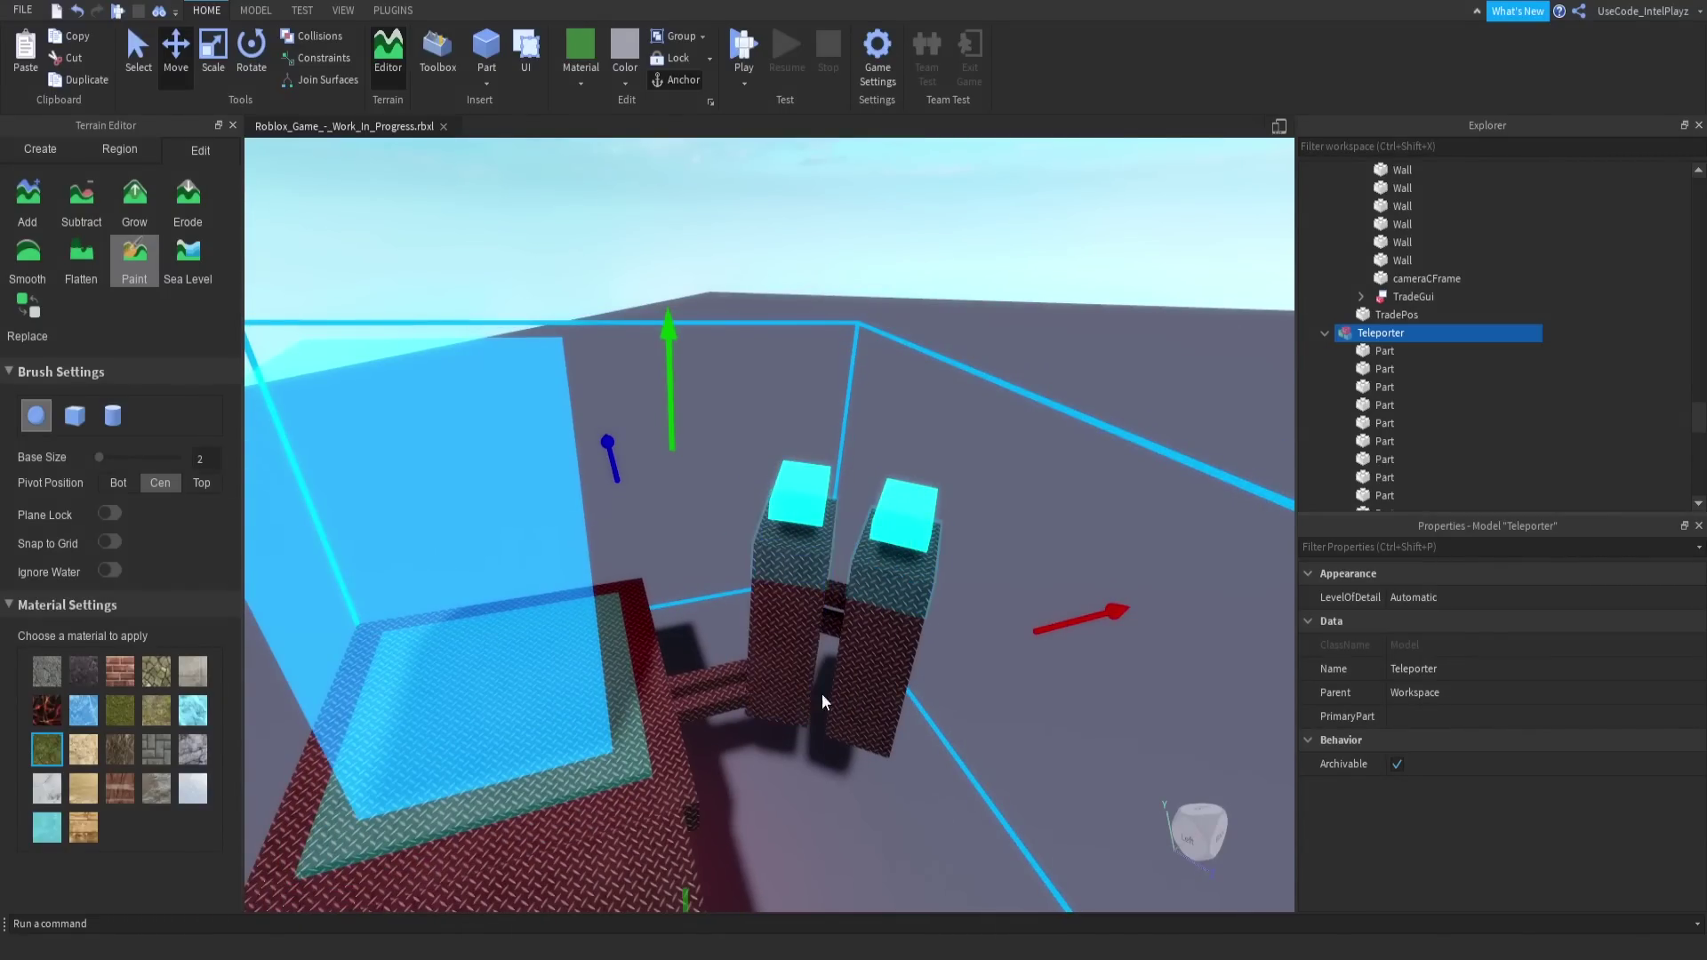
pyautogui.scroll(-6, 731, 717)
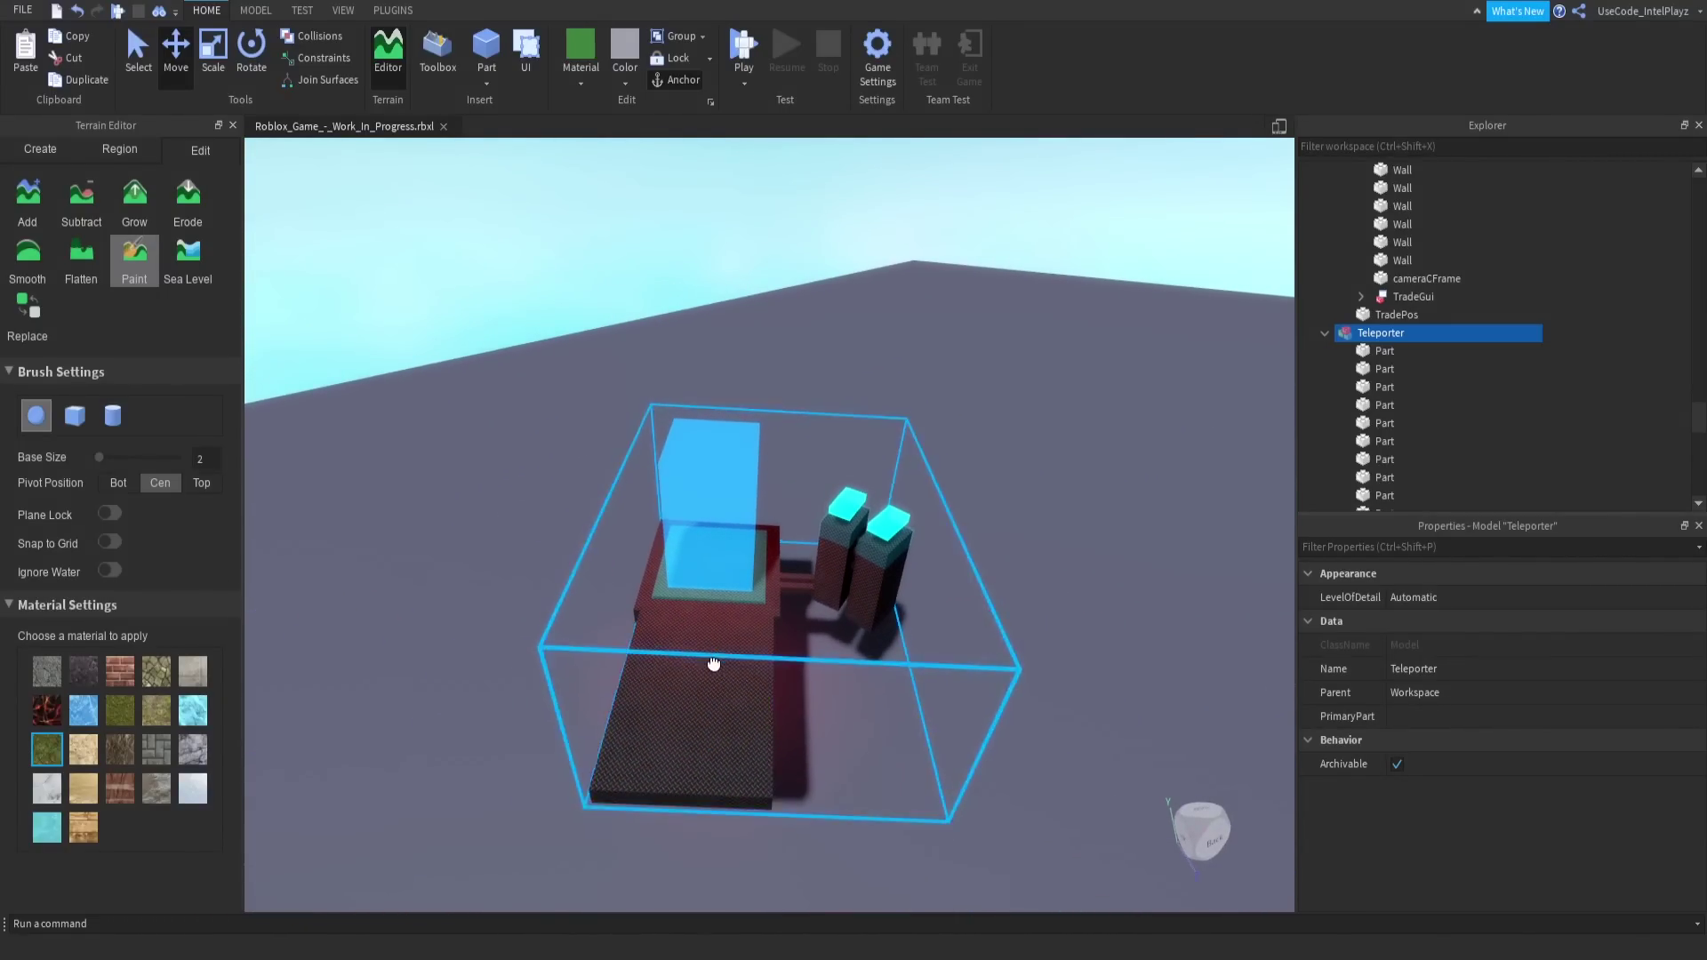
pyautogui.scroll(6, 702, 623)
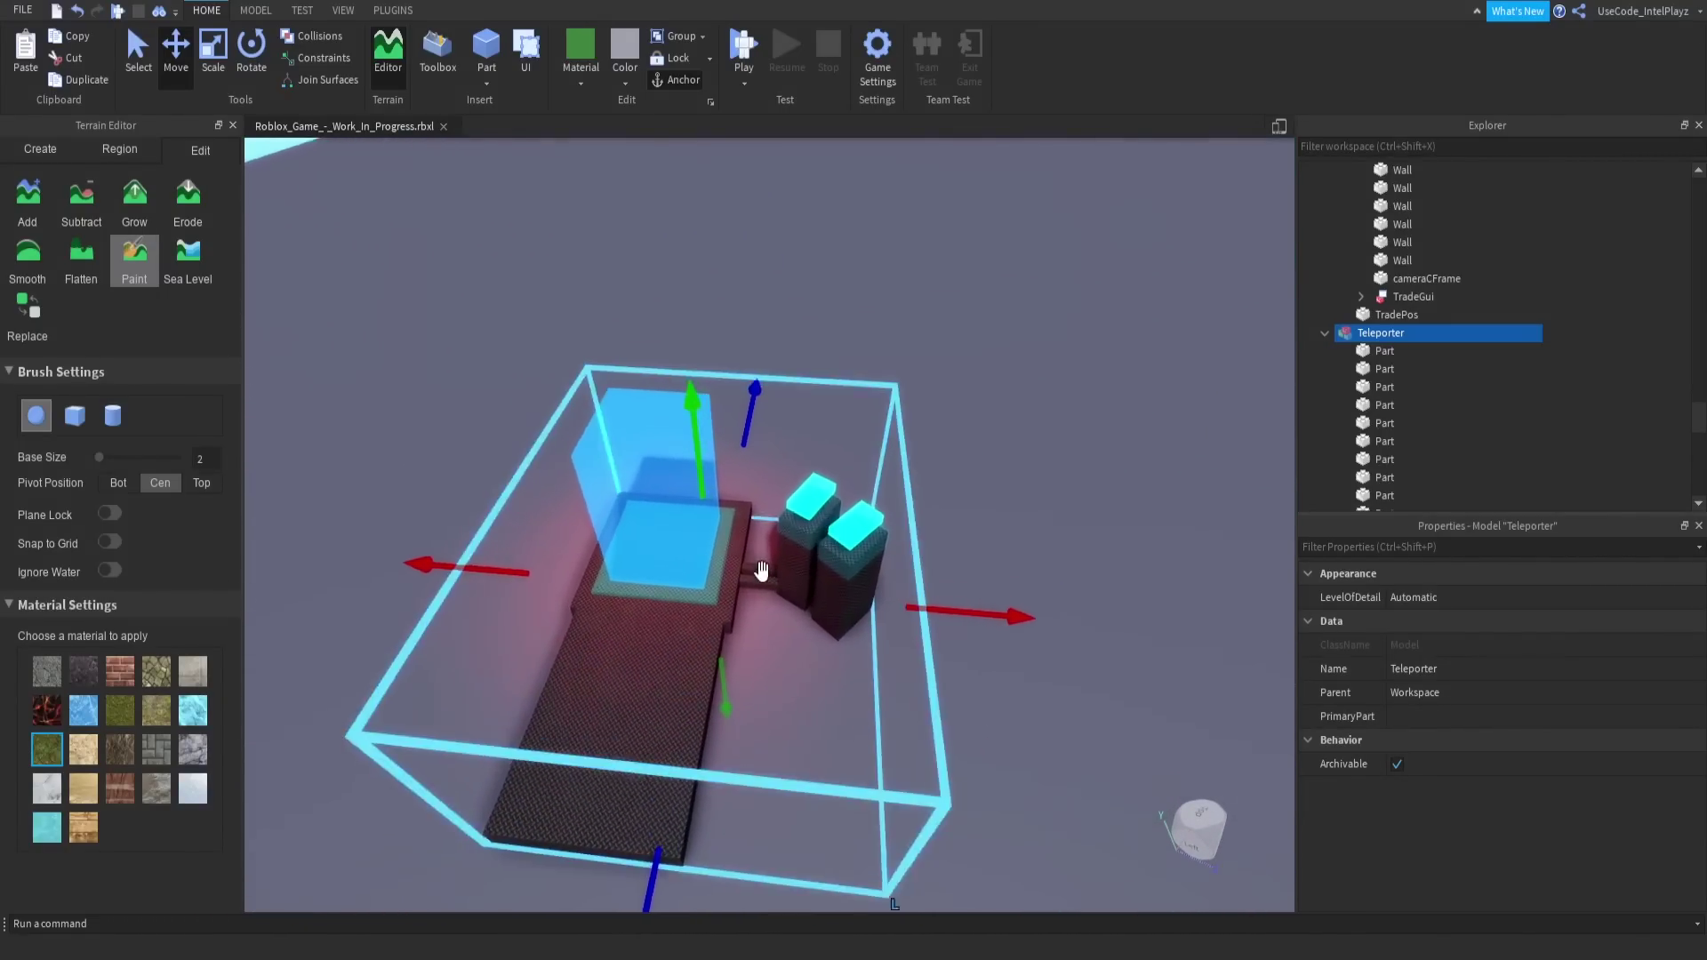
pyautogui.scroll(-6, 703, 622)
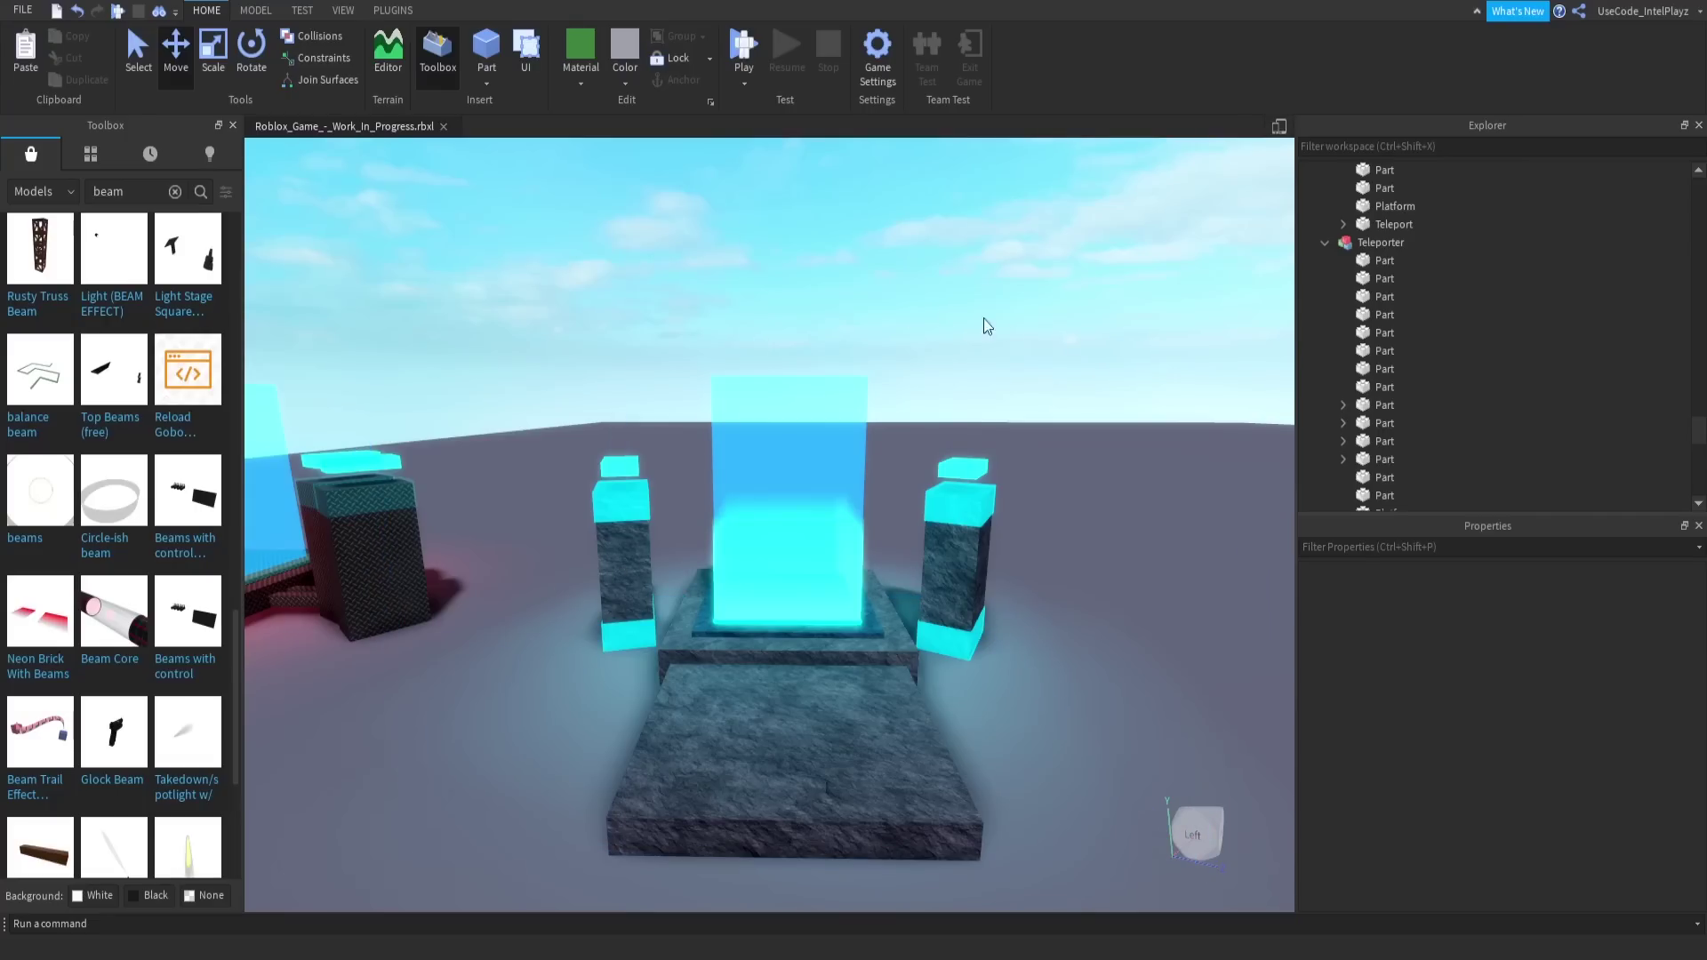
# Compare the cyan-lit stone teleporter with the red diamond-plate teleporter standing beside it on the baseplate.
pyautogui.press('w')
pyautogui.moveTo(917, 300); pyautogui.dragTo(918, 301, button='right')
pyautogui.press('s')
pyautogui.press('d')
pyautogui.press('w')
pyautogui.press('s')
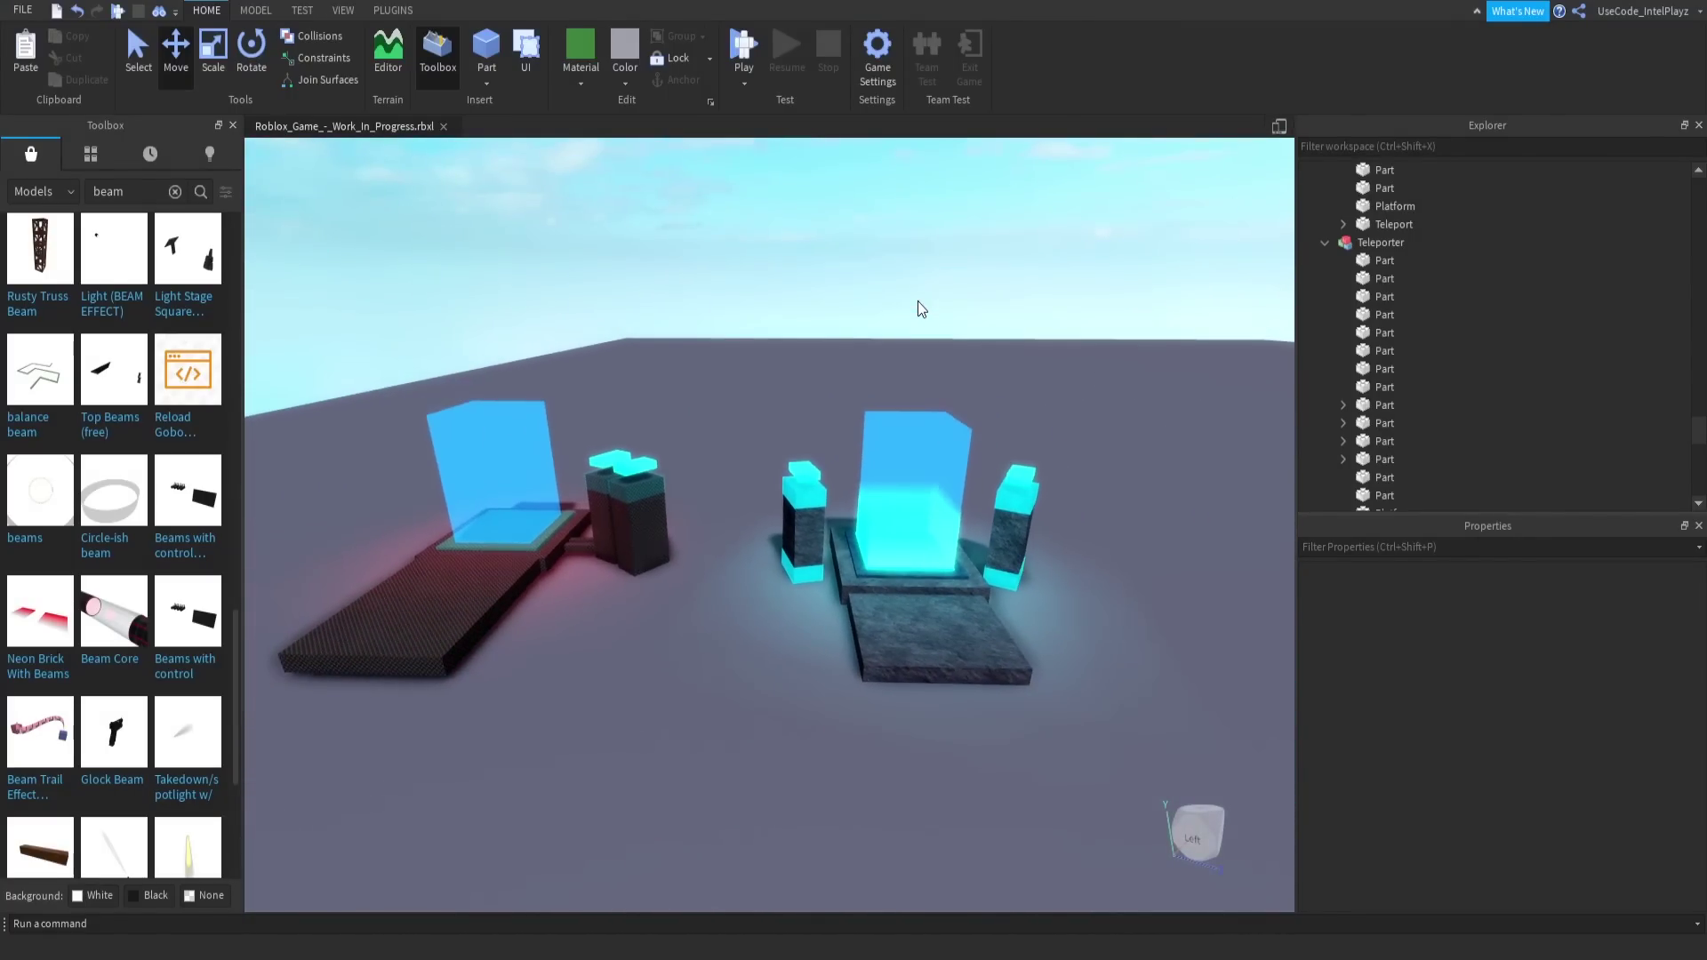
pyautogui.press('a')
pyautogui.press('w')
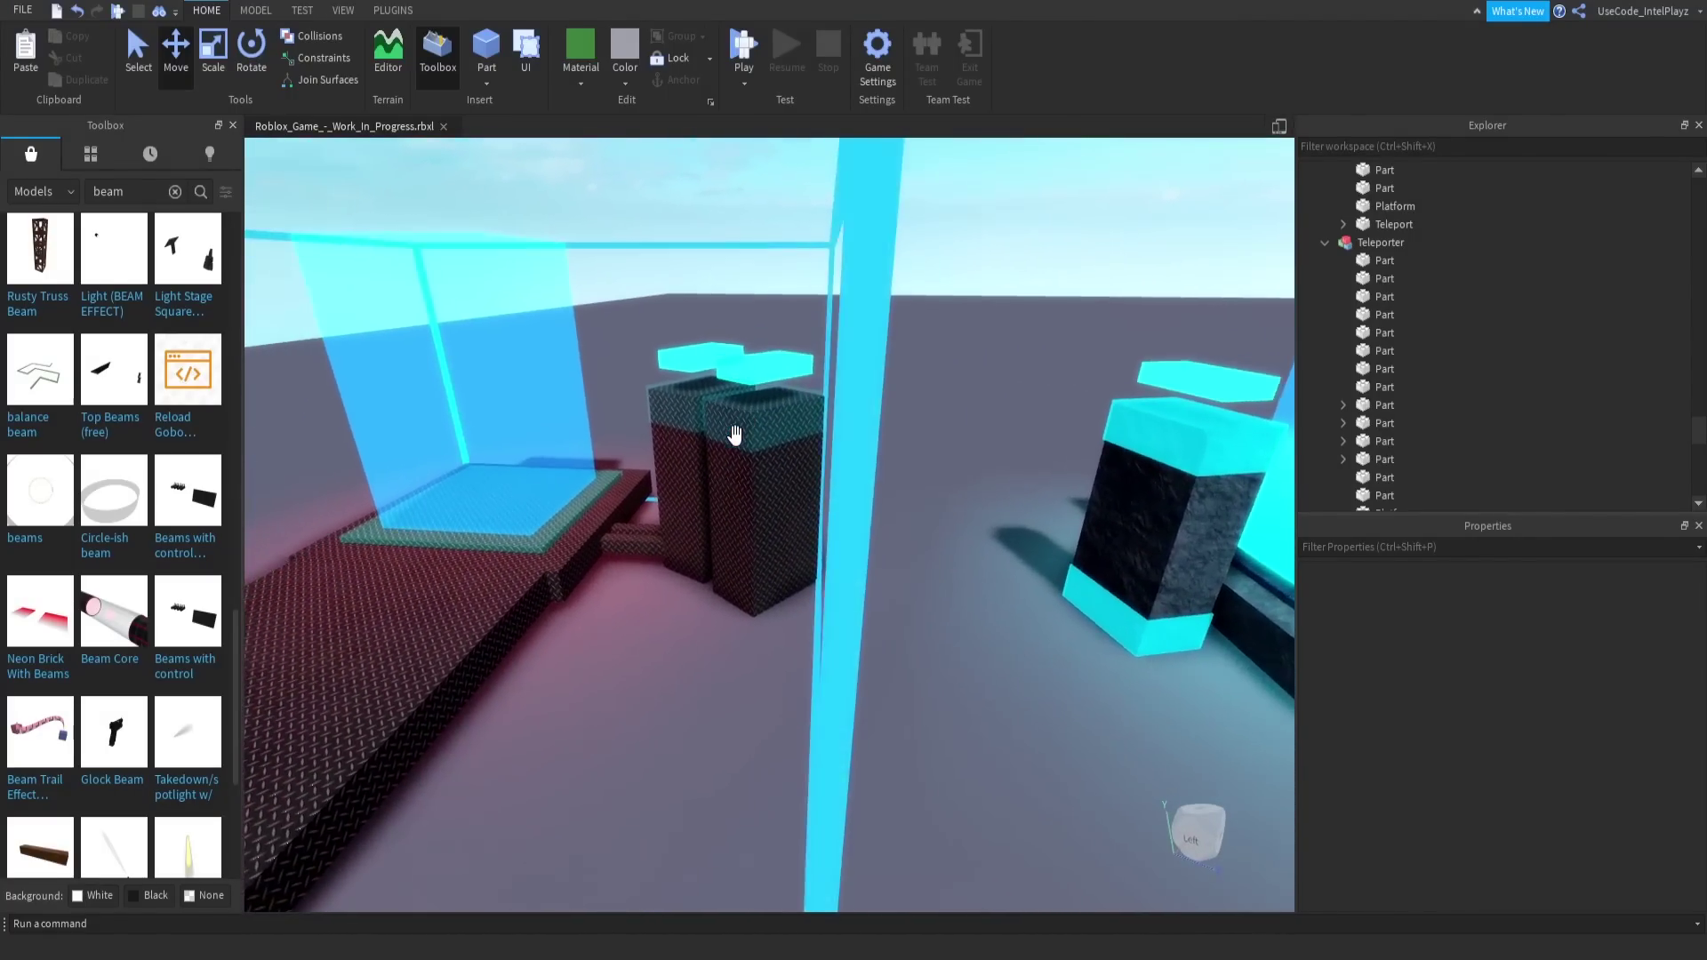
pyautogui.moveTo(722, 418); pyautogui.dragTo(723, 418, button='right')
pyautogui.press('s')
pyautogui.press('d')
pyautogui.press('s')
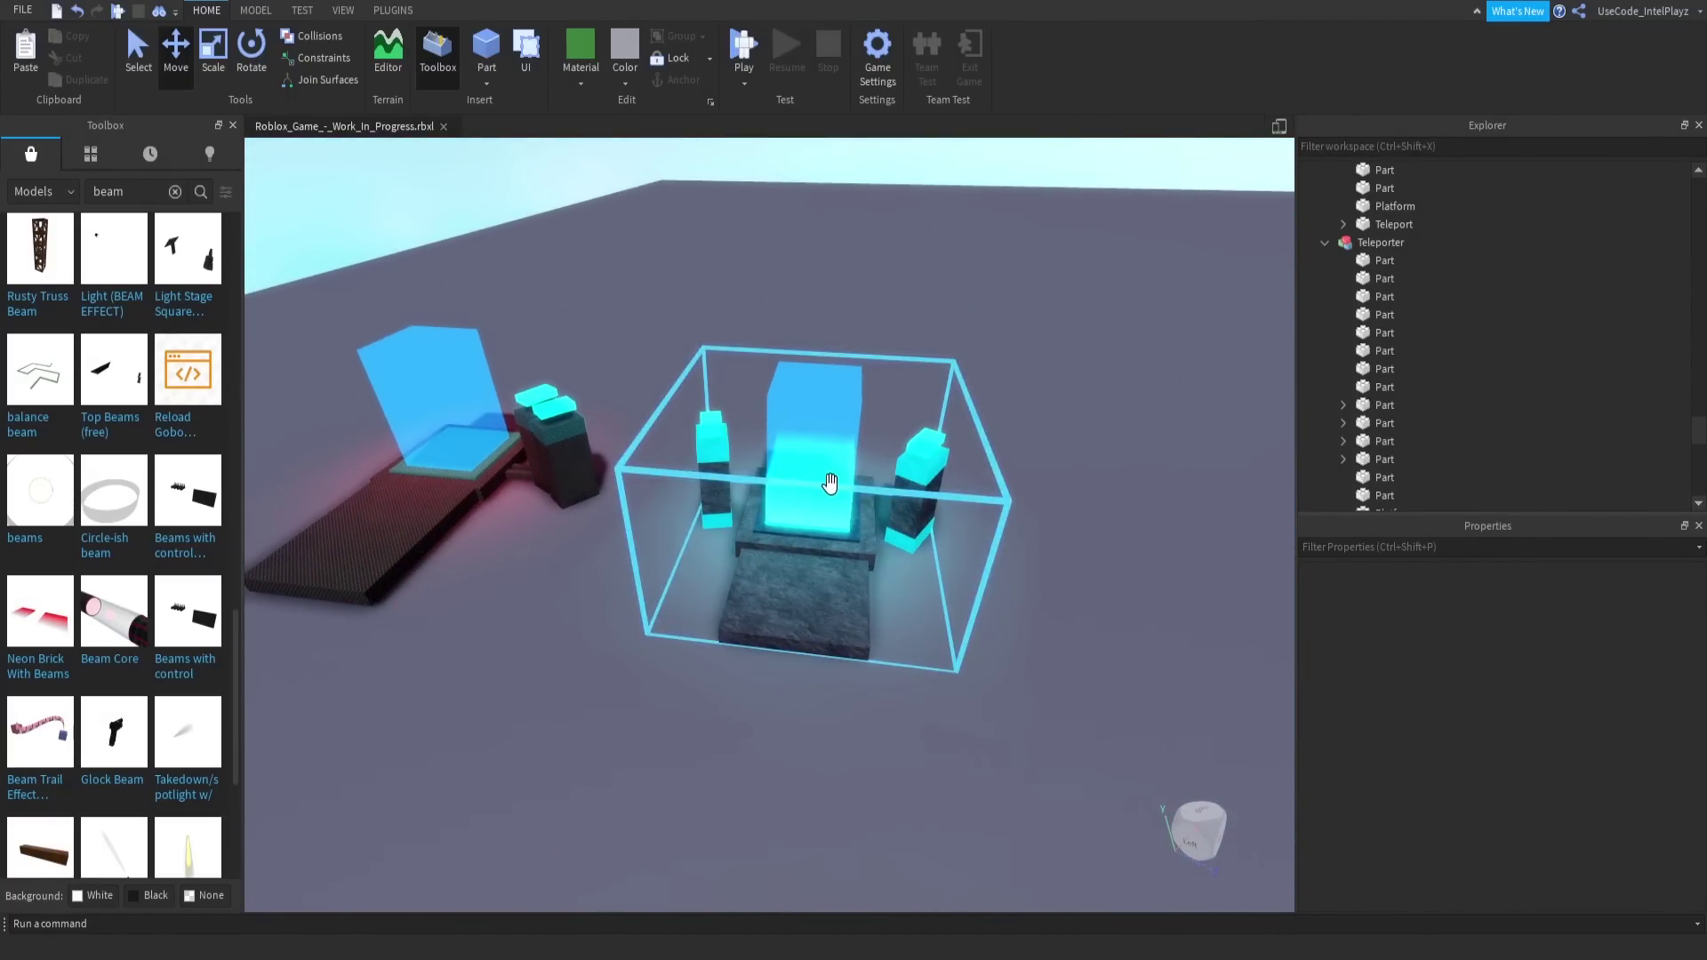
# Examine the red teleporter's platform and pillars up close, as well as the stone teleporter's glowing beam and base.
pyautogui.press('a')
pyautogui.moveTo(841, 469); pyautogui.dragTo(841, 473, button='right')
pyautogui.press('w')
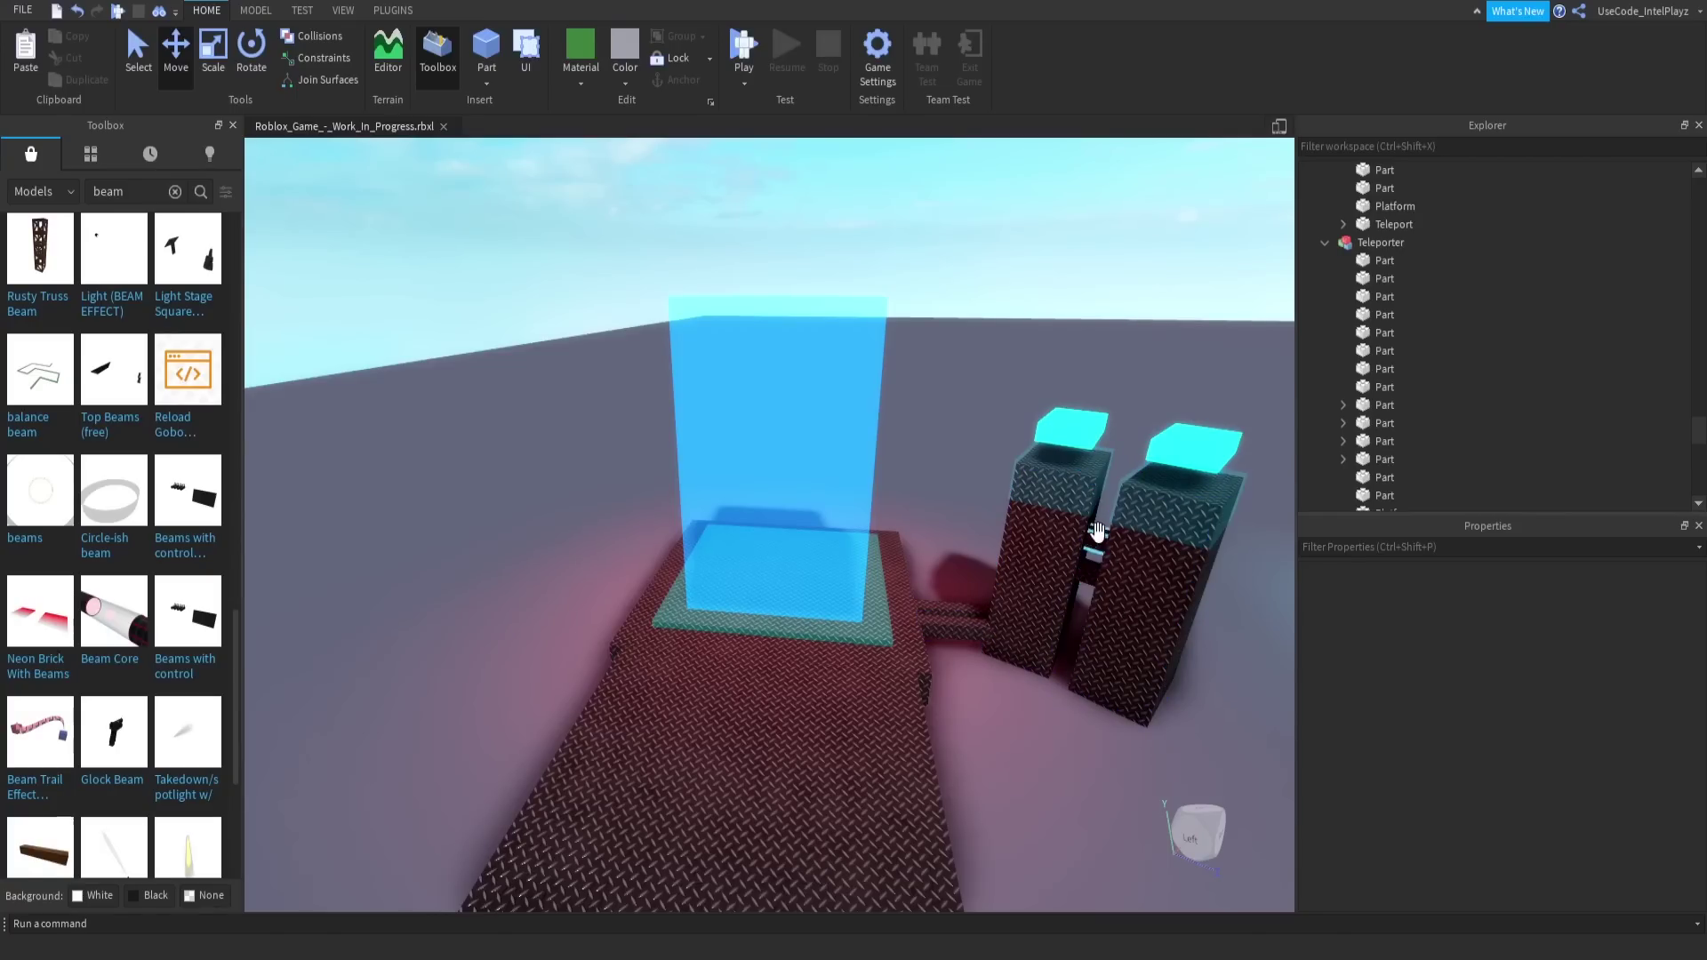
pyautogui.press('s')
pyautogui.moveTo(944, 646); pyautogui.dragTo(962, 643, button='right')
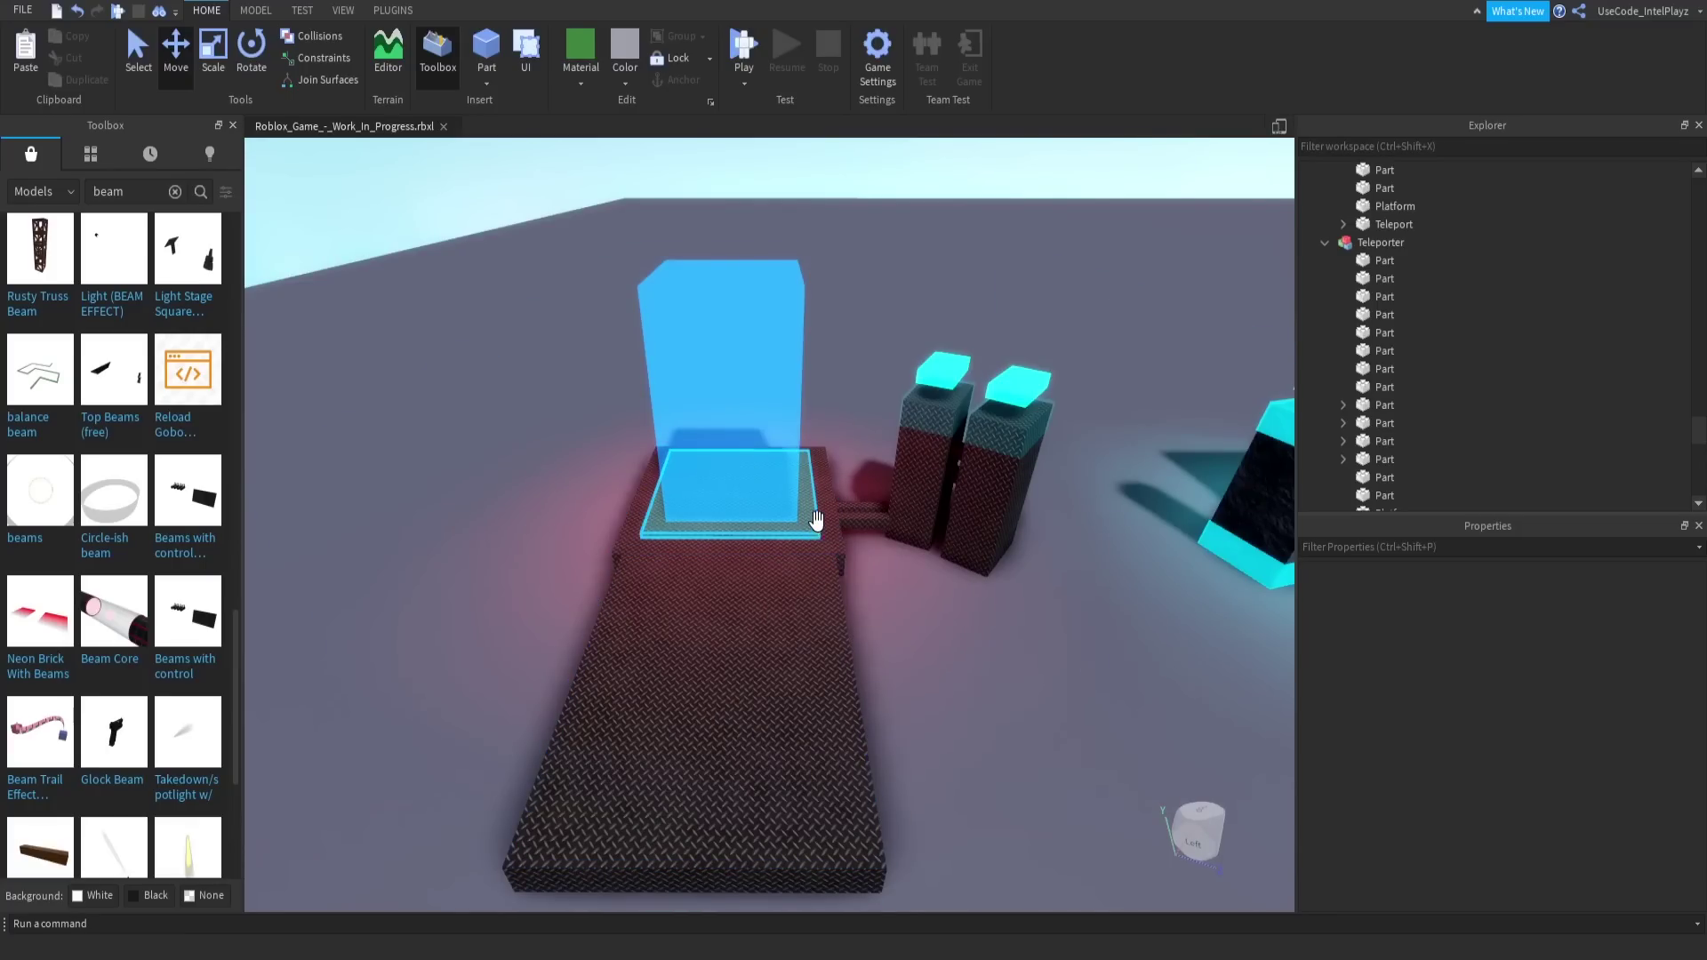
pyautogui.moveTo(942, 541); pyautogui.dragTo(957, 542, button='right')
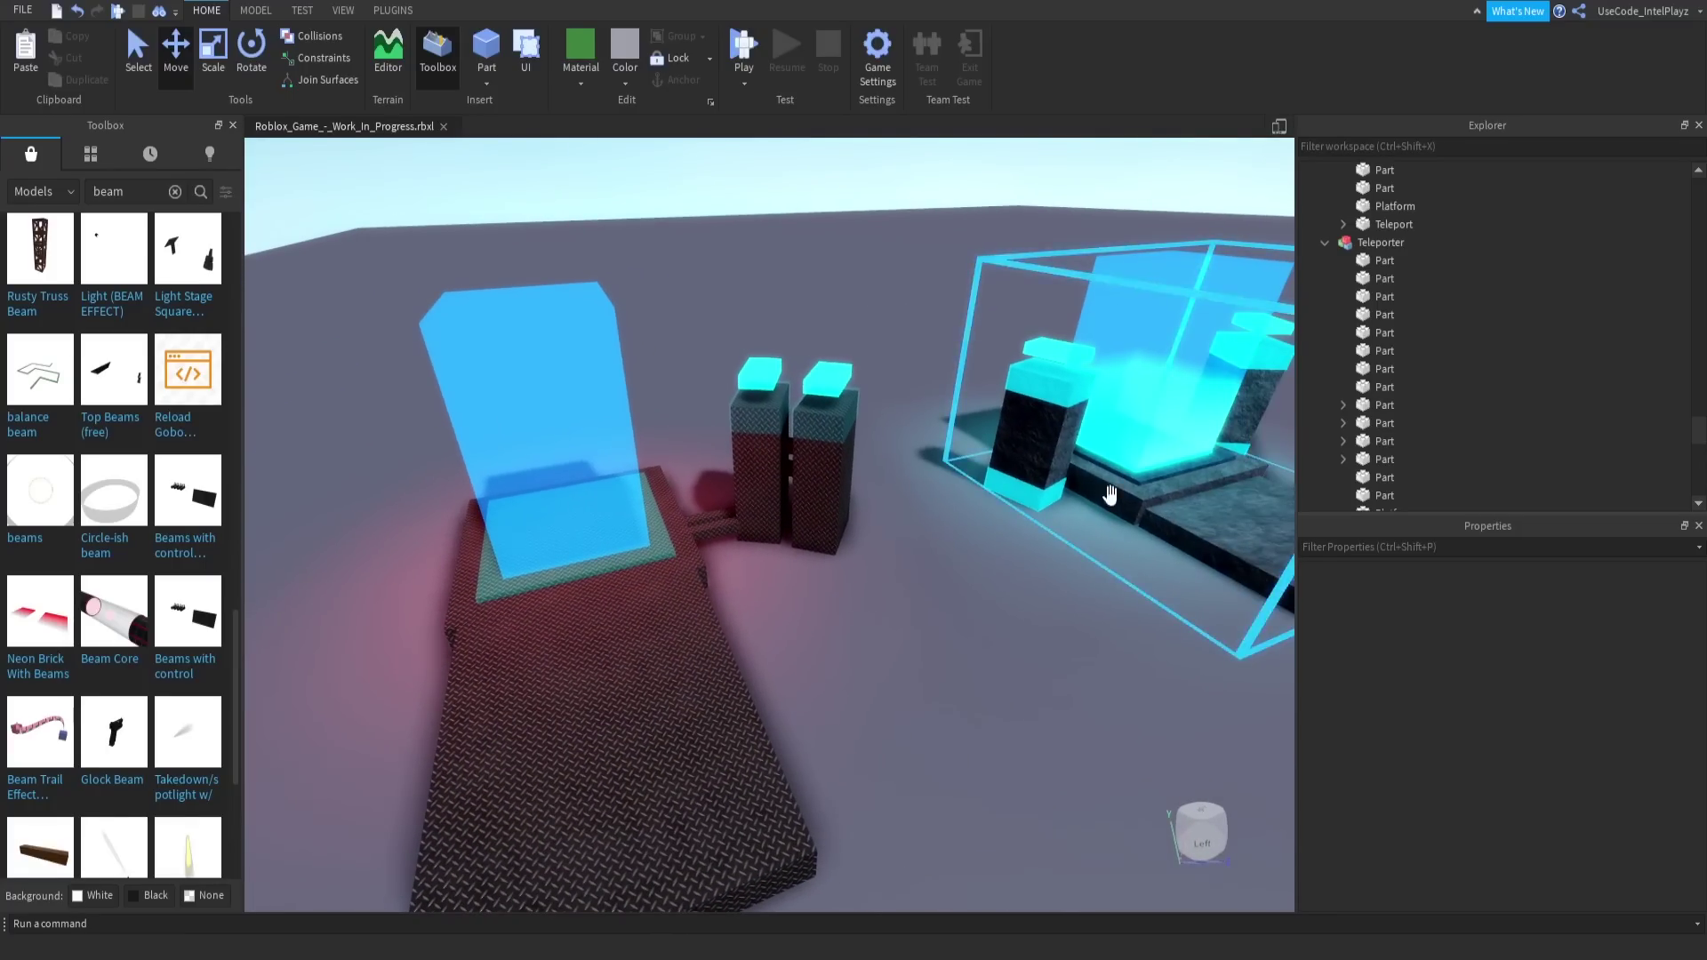
pyautogui.moveTo(756, 466); pyautogui.dragTo(746, 465, button='right')
pyautogui.press('s')
pyautogui.moveTo(765, 567); pyautogui.dragTo(774, 568, button='right')
pyautogui.press('w')
pyautogui.scroll(5, 773, 566)
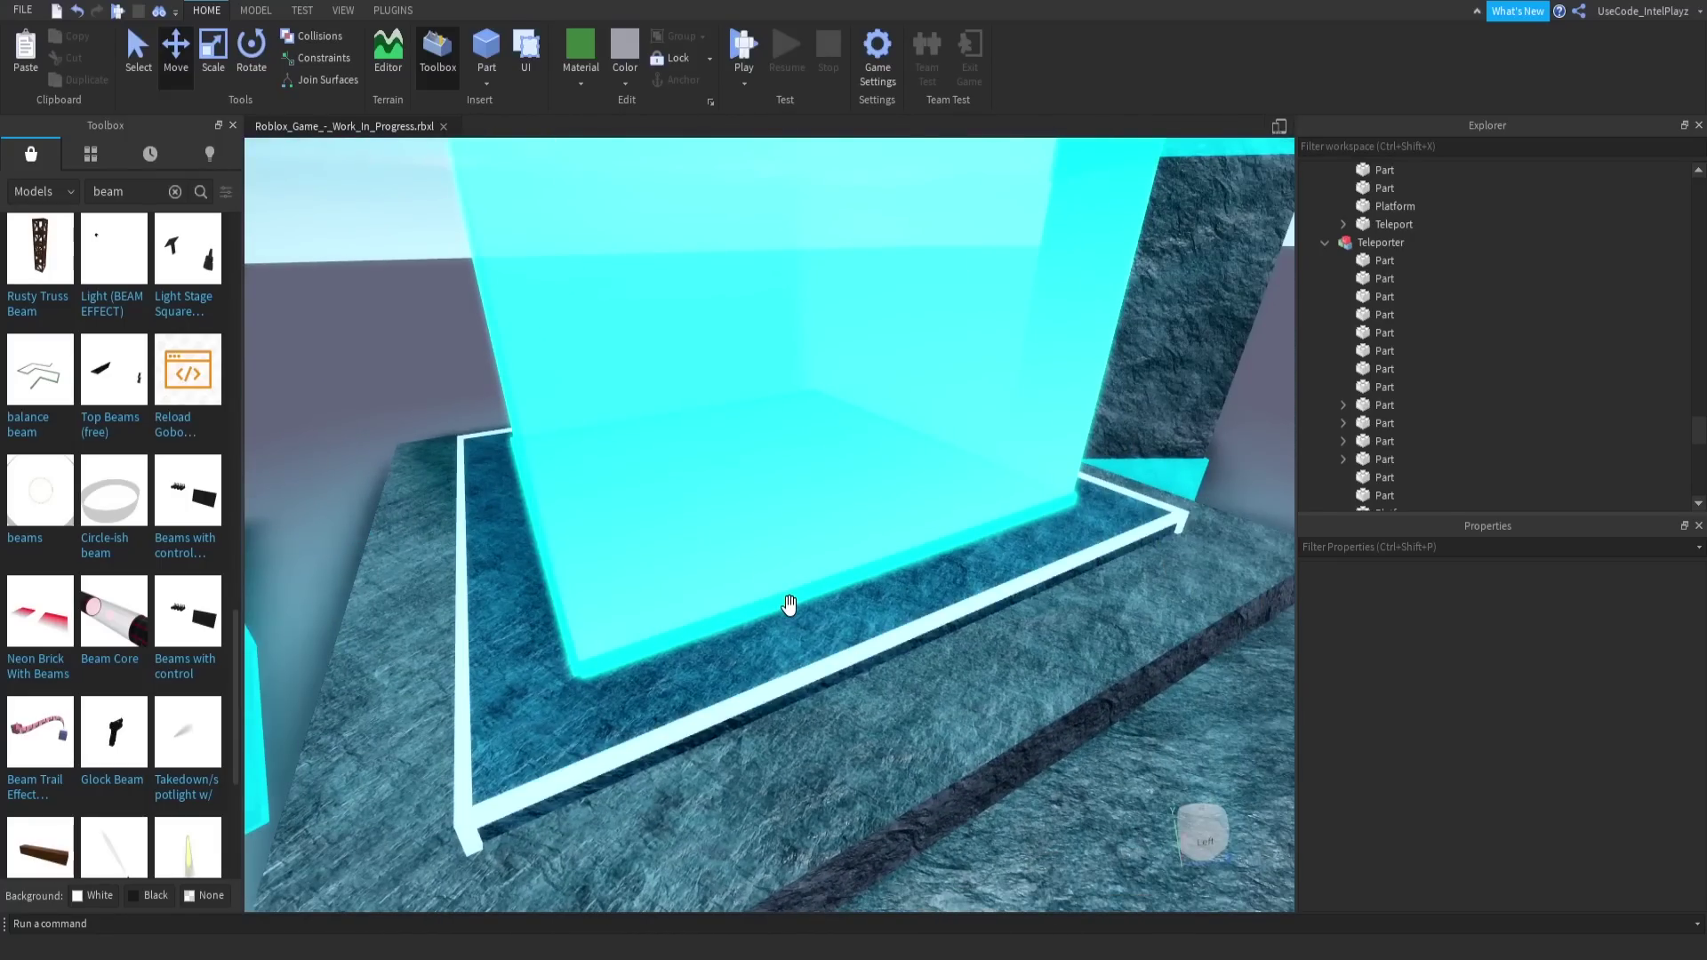
pyautogui.moveTo(29, 644)
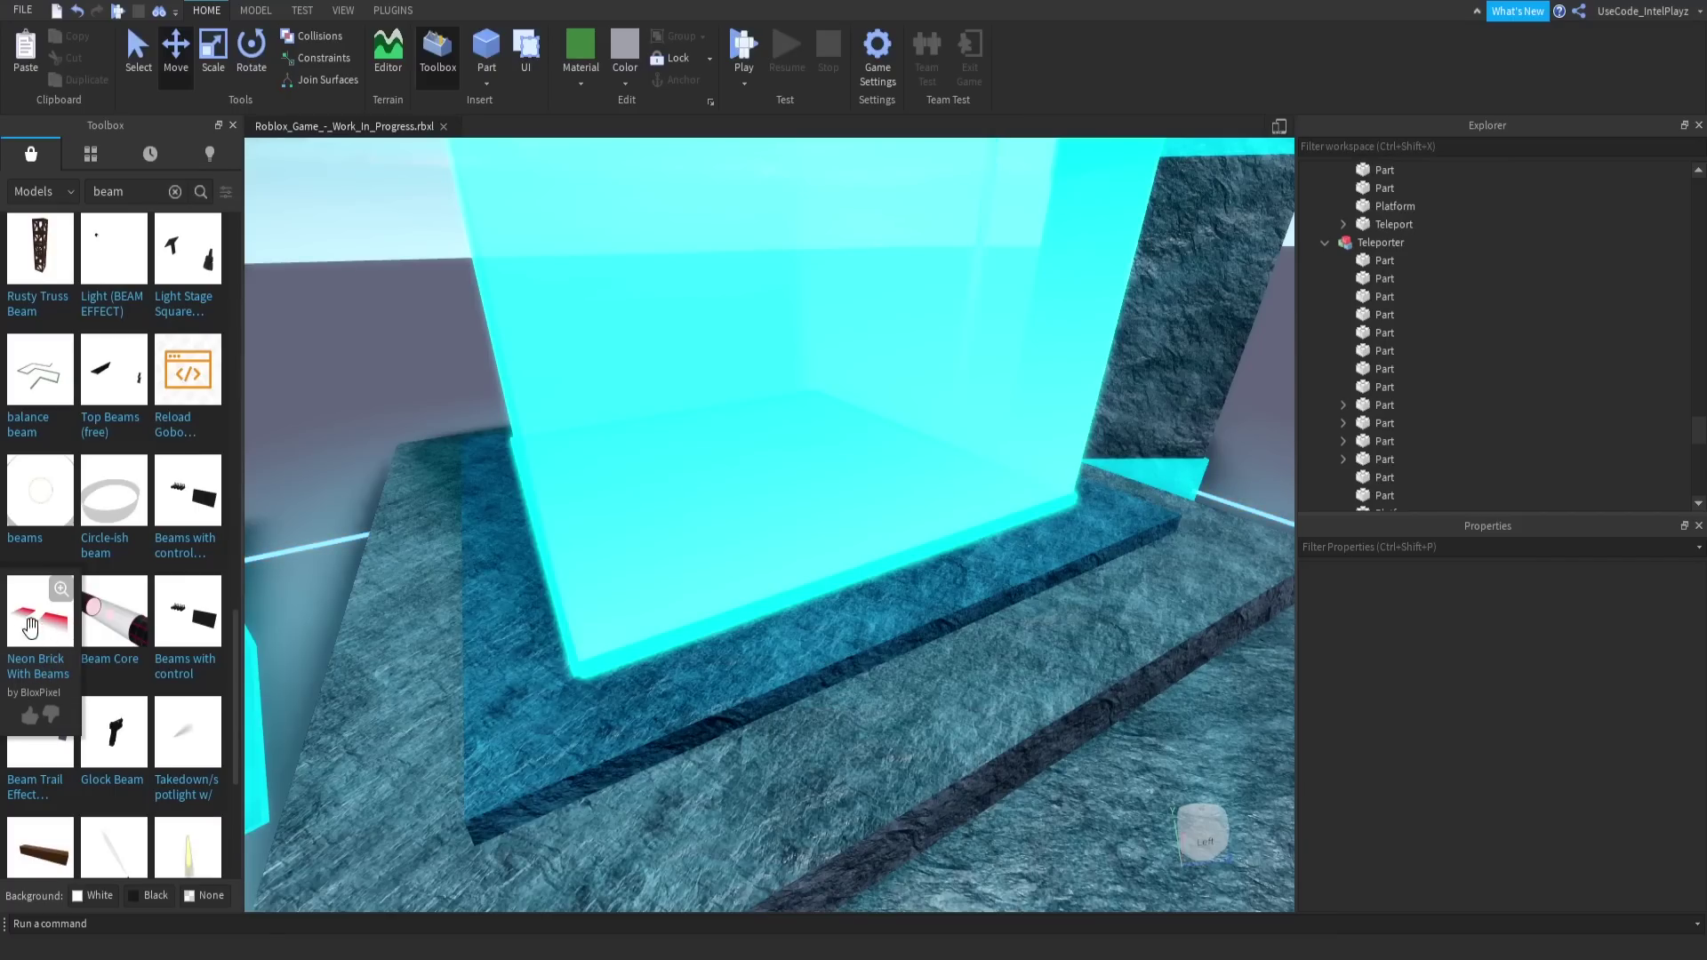
pyautogui.scroll(-10, 800, 499)
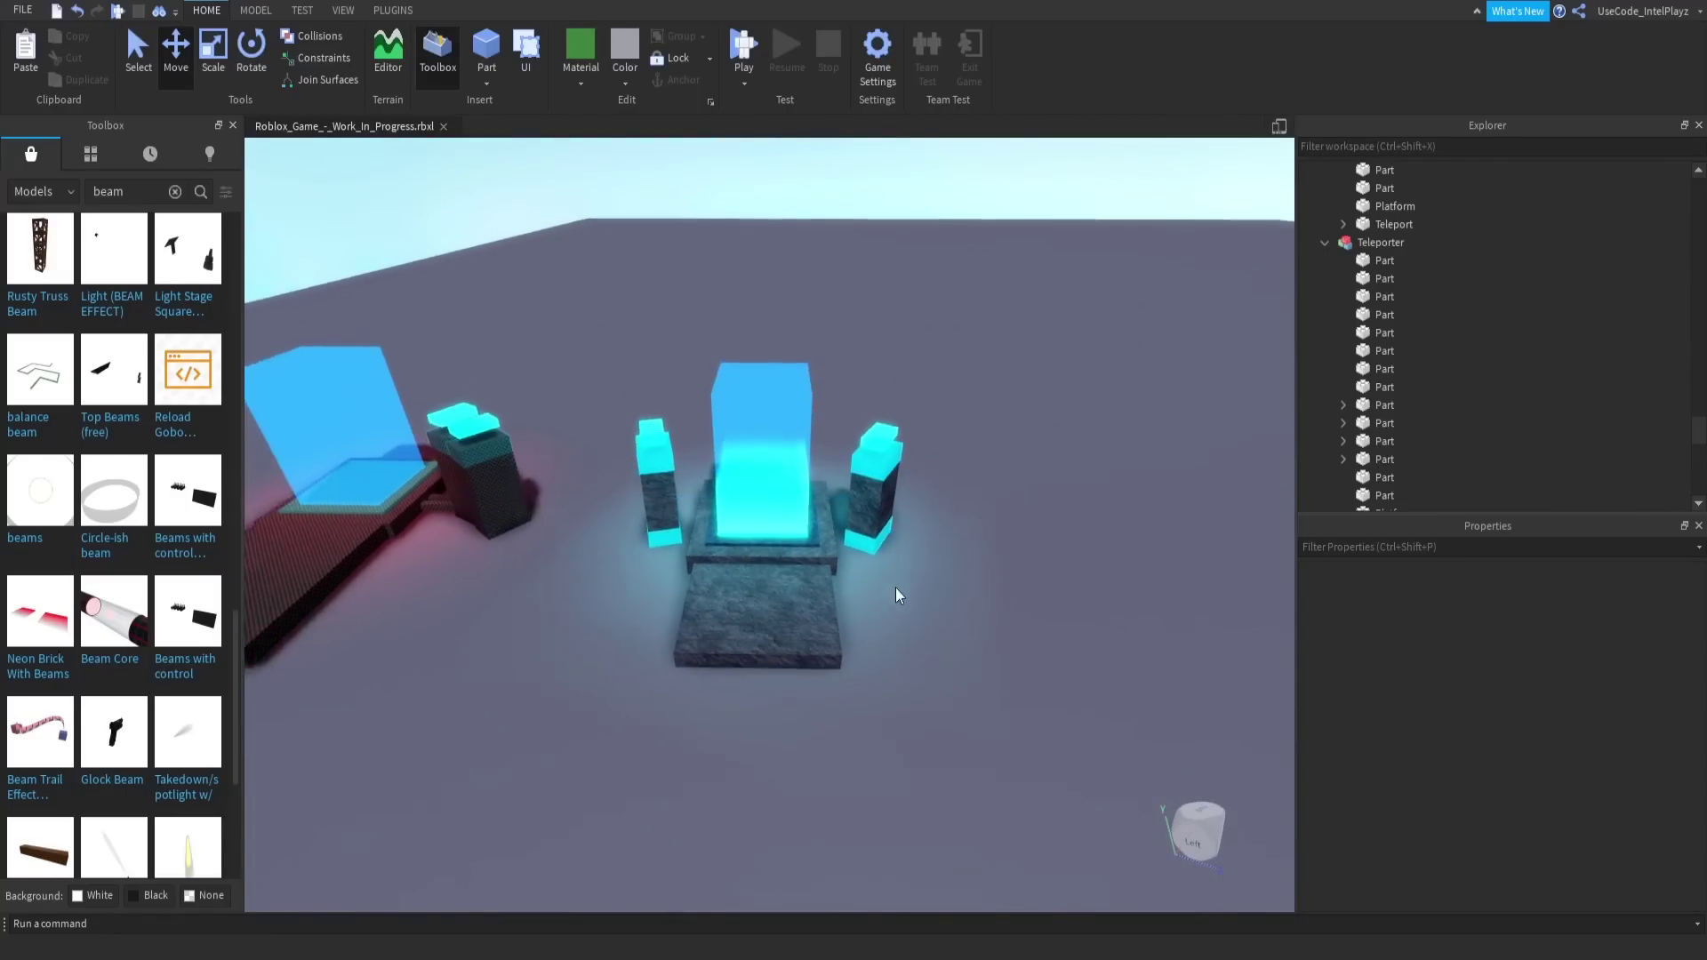
pyautogui.scroll(-4, 895, 588)
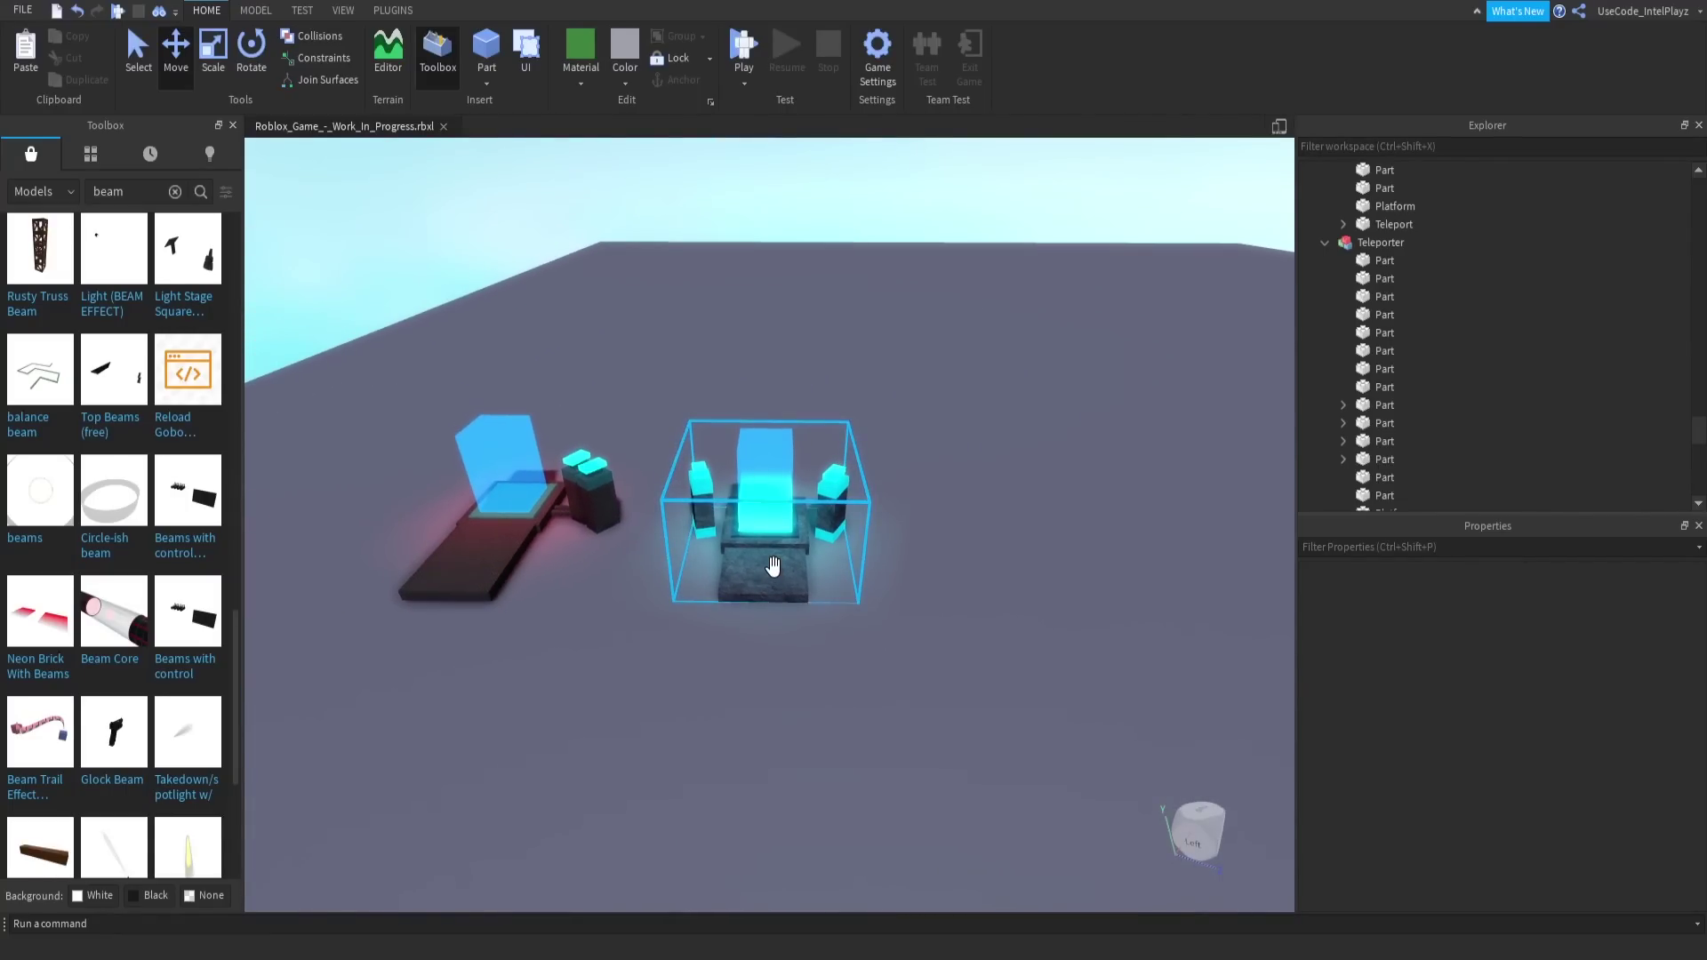
# Move the cyan-lit stone Teleporter model from the baseplate onto the new island's dirt area, at the foot of the rock ridge.
pyautogui.moveTo(772, 569); pyautogui.dragTo(765, 611)
pyautogui.moveTo(764, 611); pyautogui.dragTo(764, 611, button='right')
pyautogui.press('w')
pyautogui.moveTo(764, 612); pyautogui.dragTo(833, 608)
pyautogui.press('w')
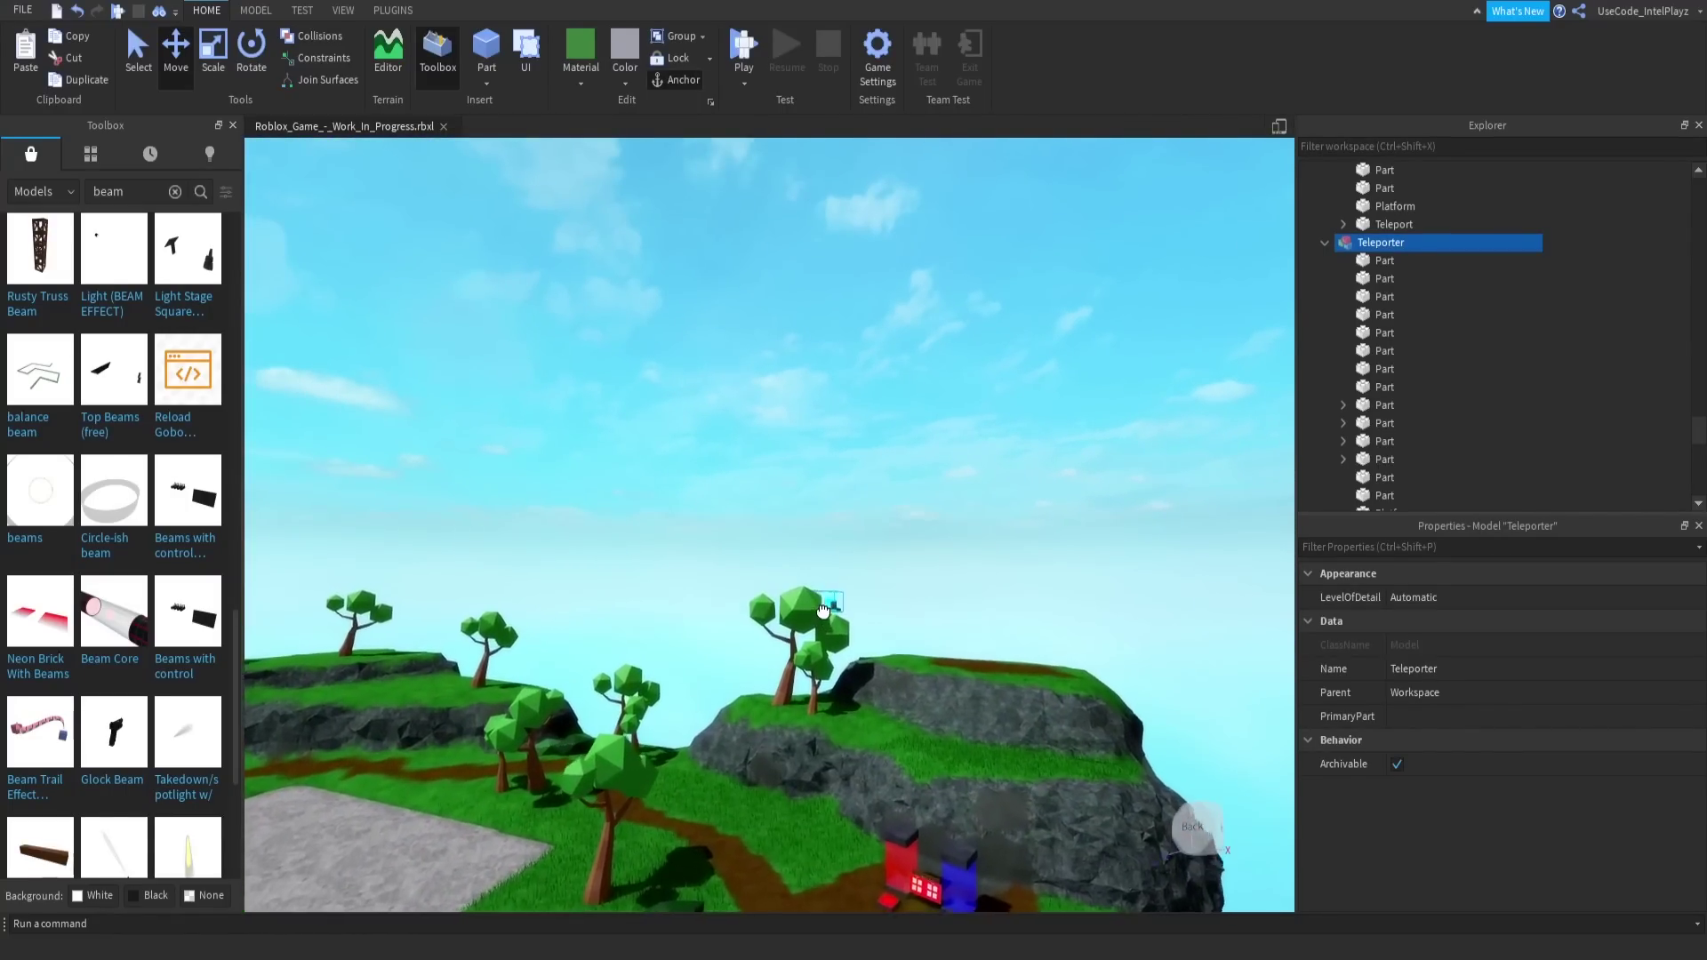
pyautogui.moveTo(833, 608); pyautogui.dragTo(820, 614, button='right')
pyautogui.moveTo(833, 608); pyautogui.dragTo(819, 613)
pyautogui.moveTo(819, 613); pyautogui.dragTo(824, 613, button='right')
pyautogui.moveTo(820, 614); pyautogui.dragTo(823, 612)
pyautogui.moveTo(823, 612); pyautogui.dragTo(967, 527, button='right')
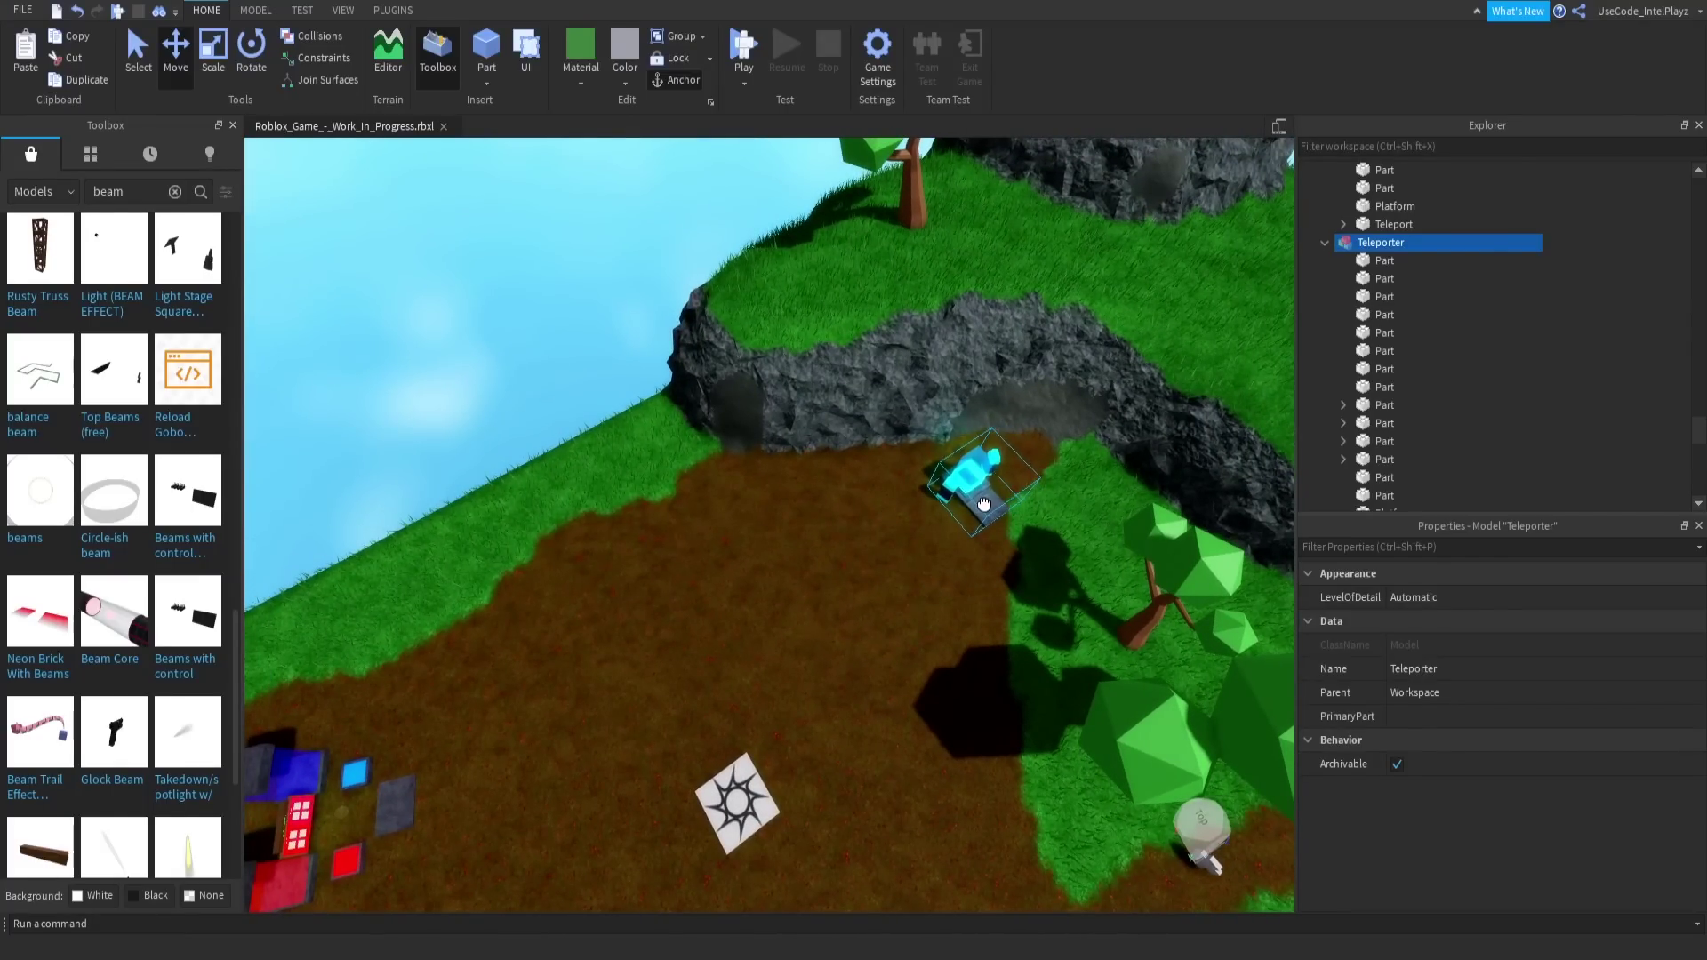
# Rotate the cyan-lit stone Teleporter so its platform faces the open dirt area in front of the ridge.
pyautogui.click(252, 59)
pyautogui.moveTo(929, 467); pyautogui.dragTo(907, 483, button='right')
pyautogui.press('w')
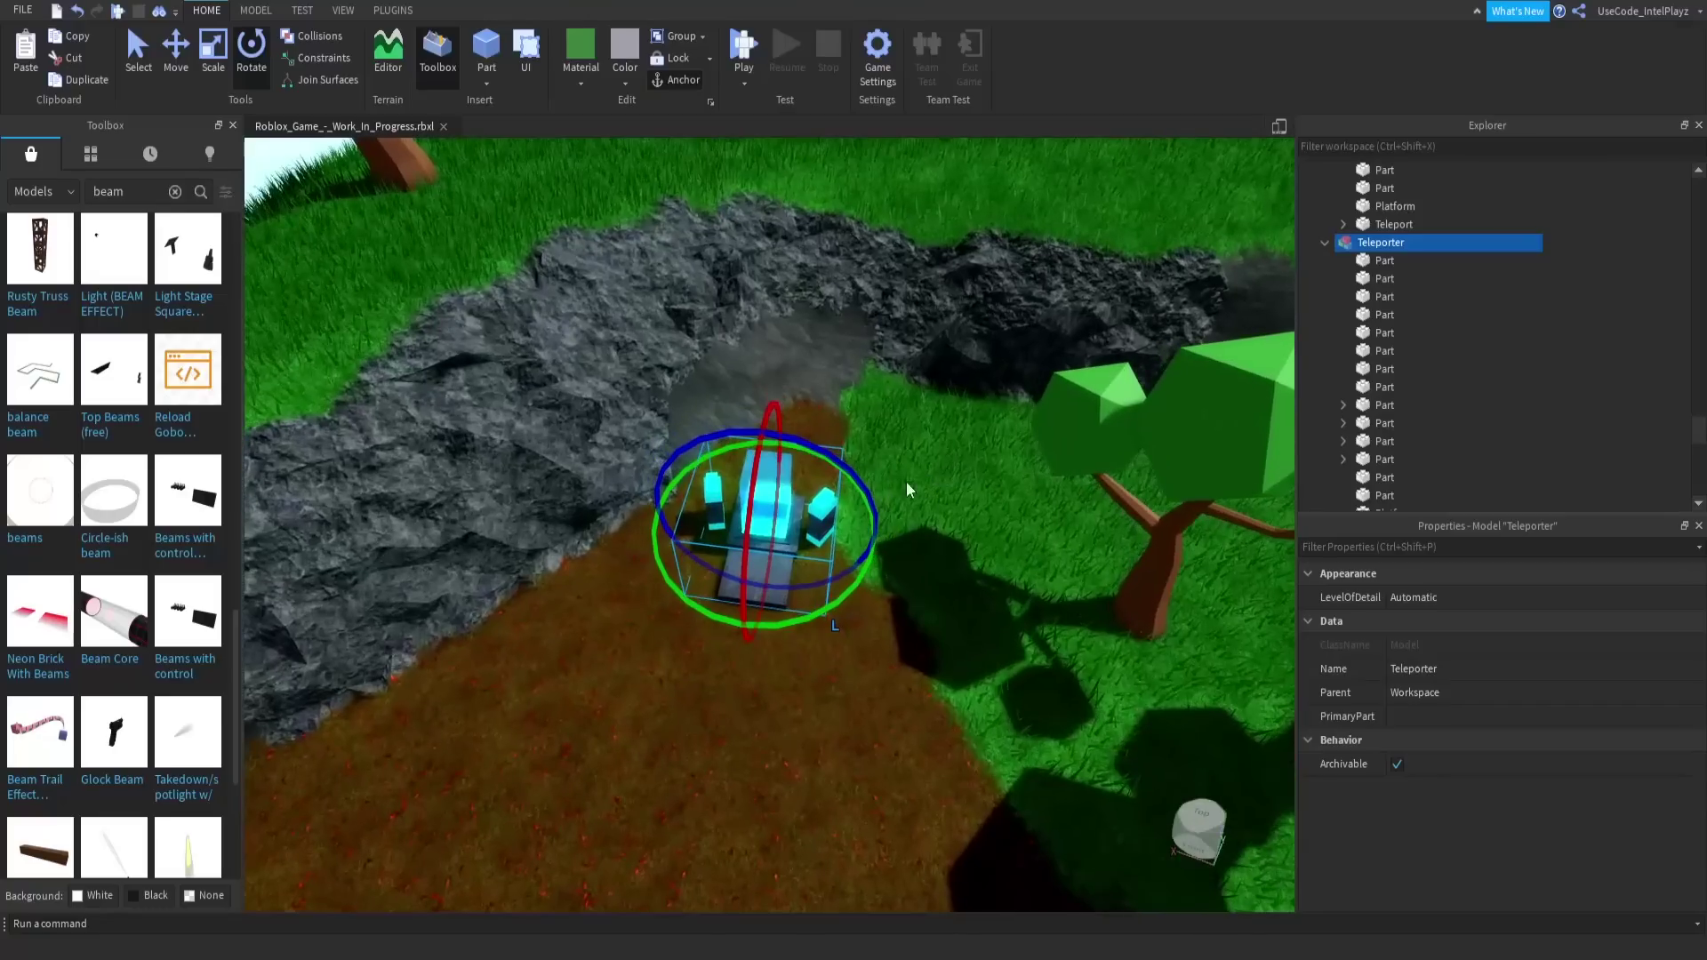
# Paint grass over the ground between the Teleporter and the foot of the rock ridge.
pyautogui.click(384, 46)
pyautogui.scroll(-10, 136, 783)
pyautogui.moveTo(697, 498); pyautogui.dragTo(707, 423, button='right')
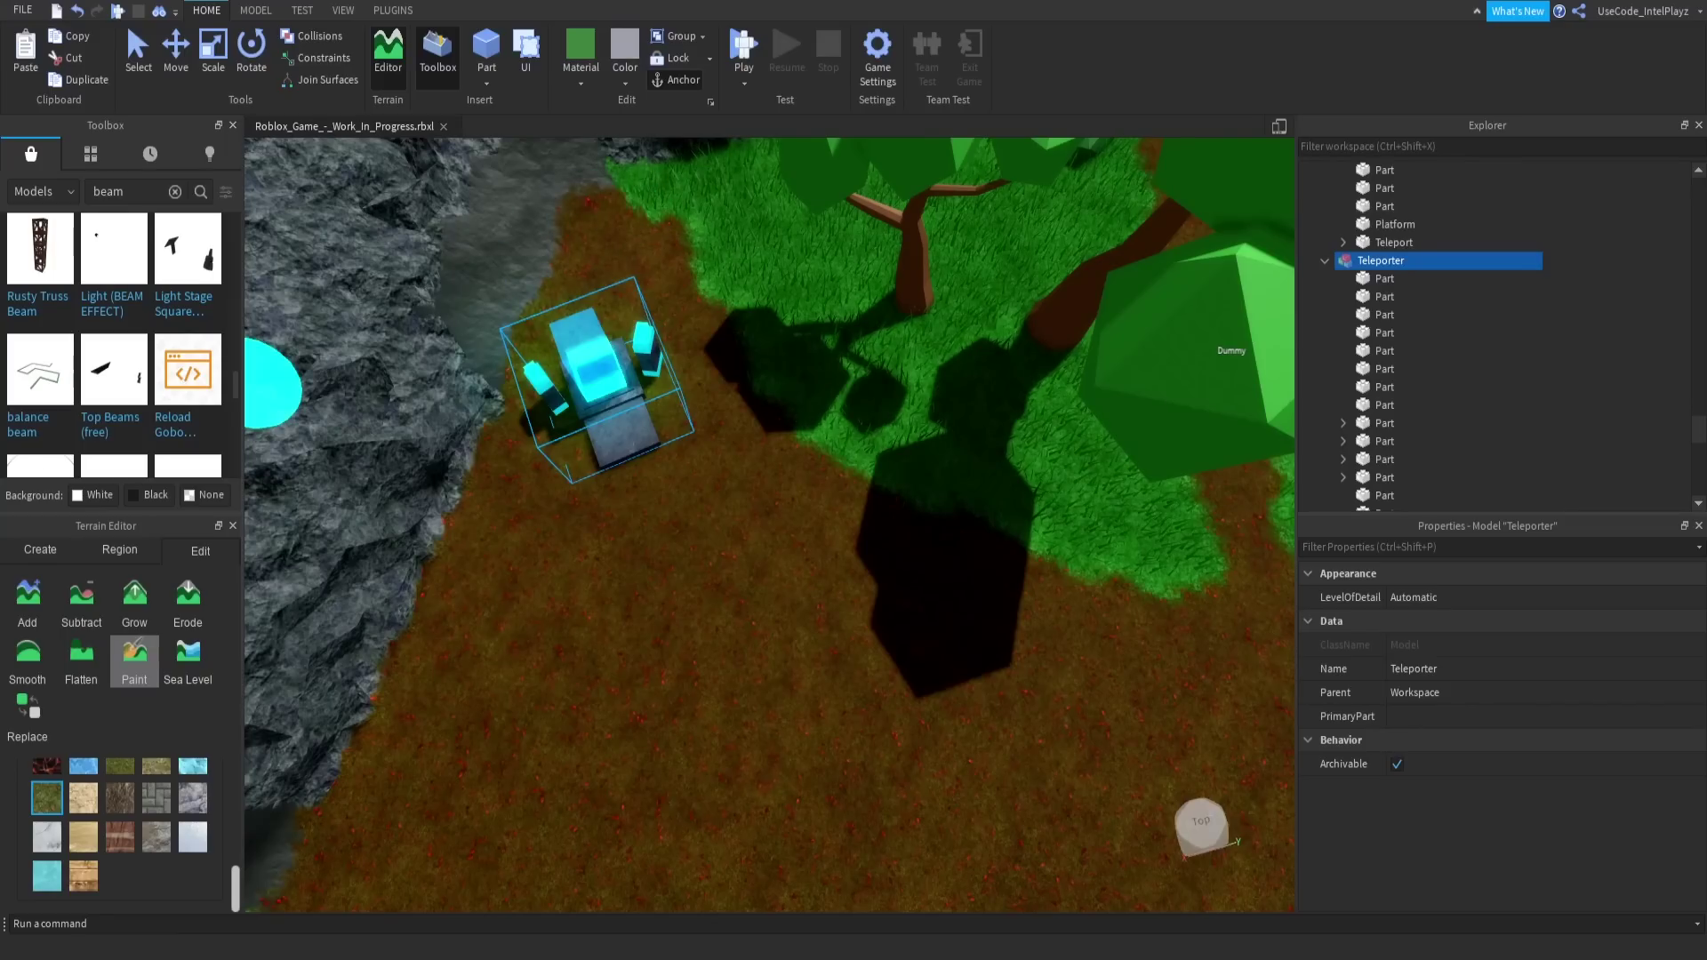
pyautogui.moveTo(580, 346); pyautogui.dragTo(585, 322, button='right')
pyautogui.scroll(3, 585, 323)
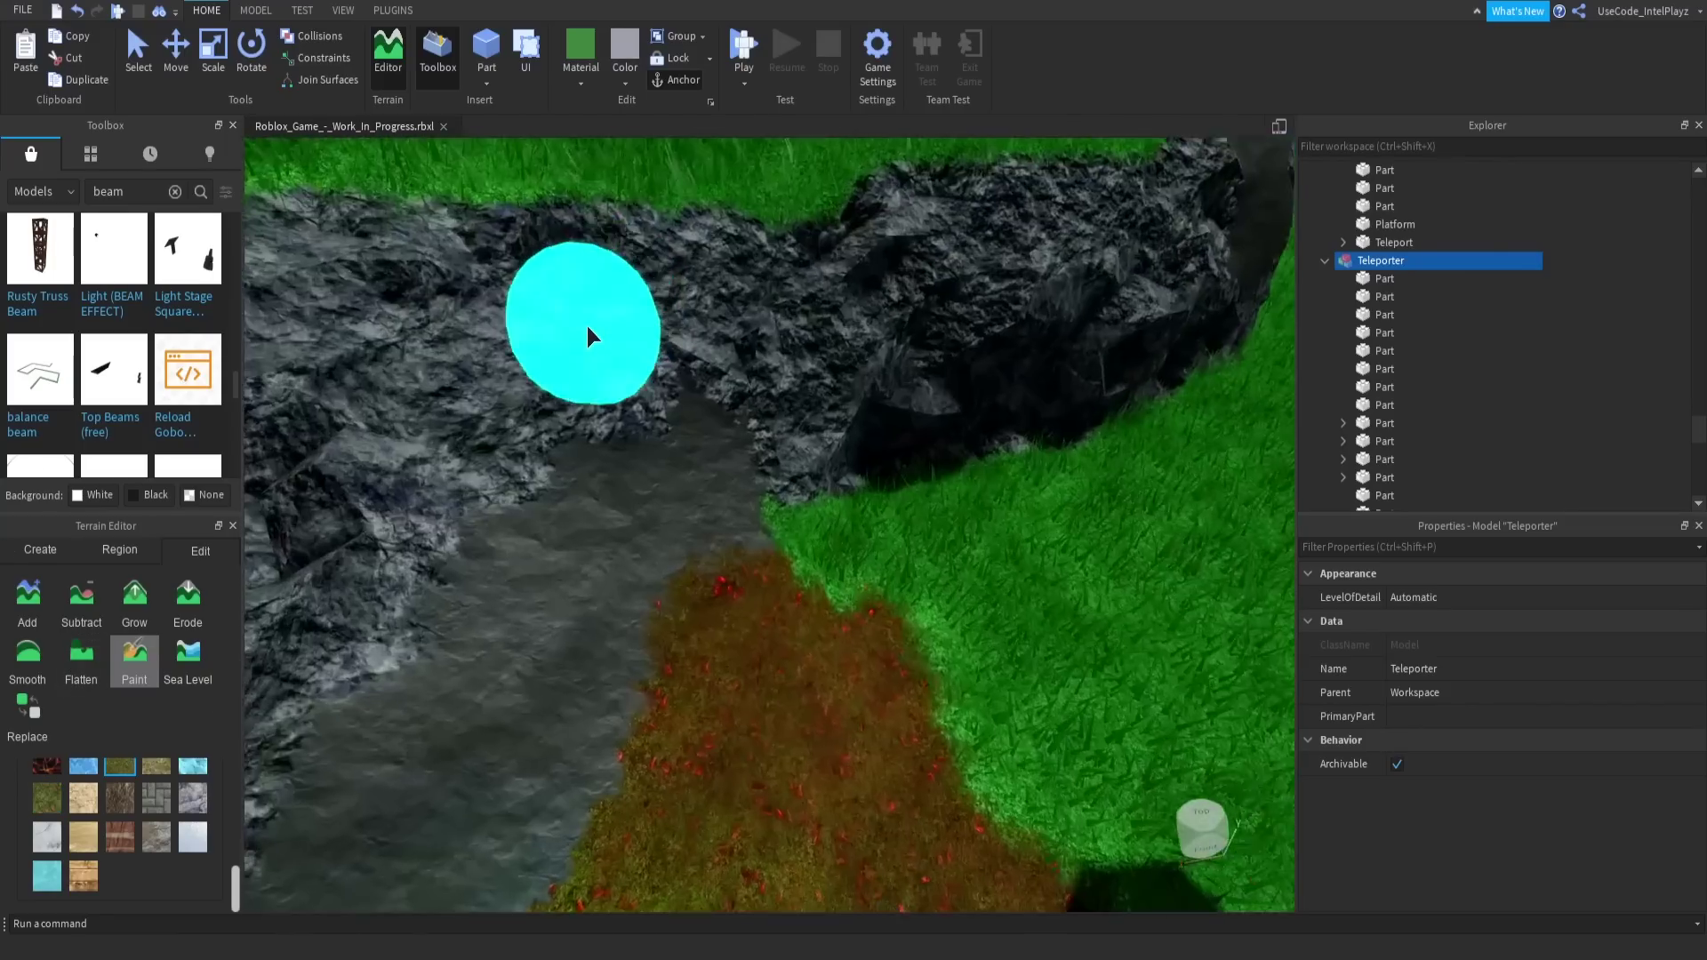
pyautogui.scroll(-5, 585, 322)
pyautogui.moveTo(745, 276)
pyautogui.mouseDown()
pyautogui.moveTo(744, 334)
pyautogui.moveTo(690, 402)
pyautogui.mouseUp()
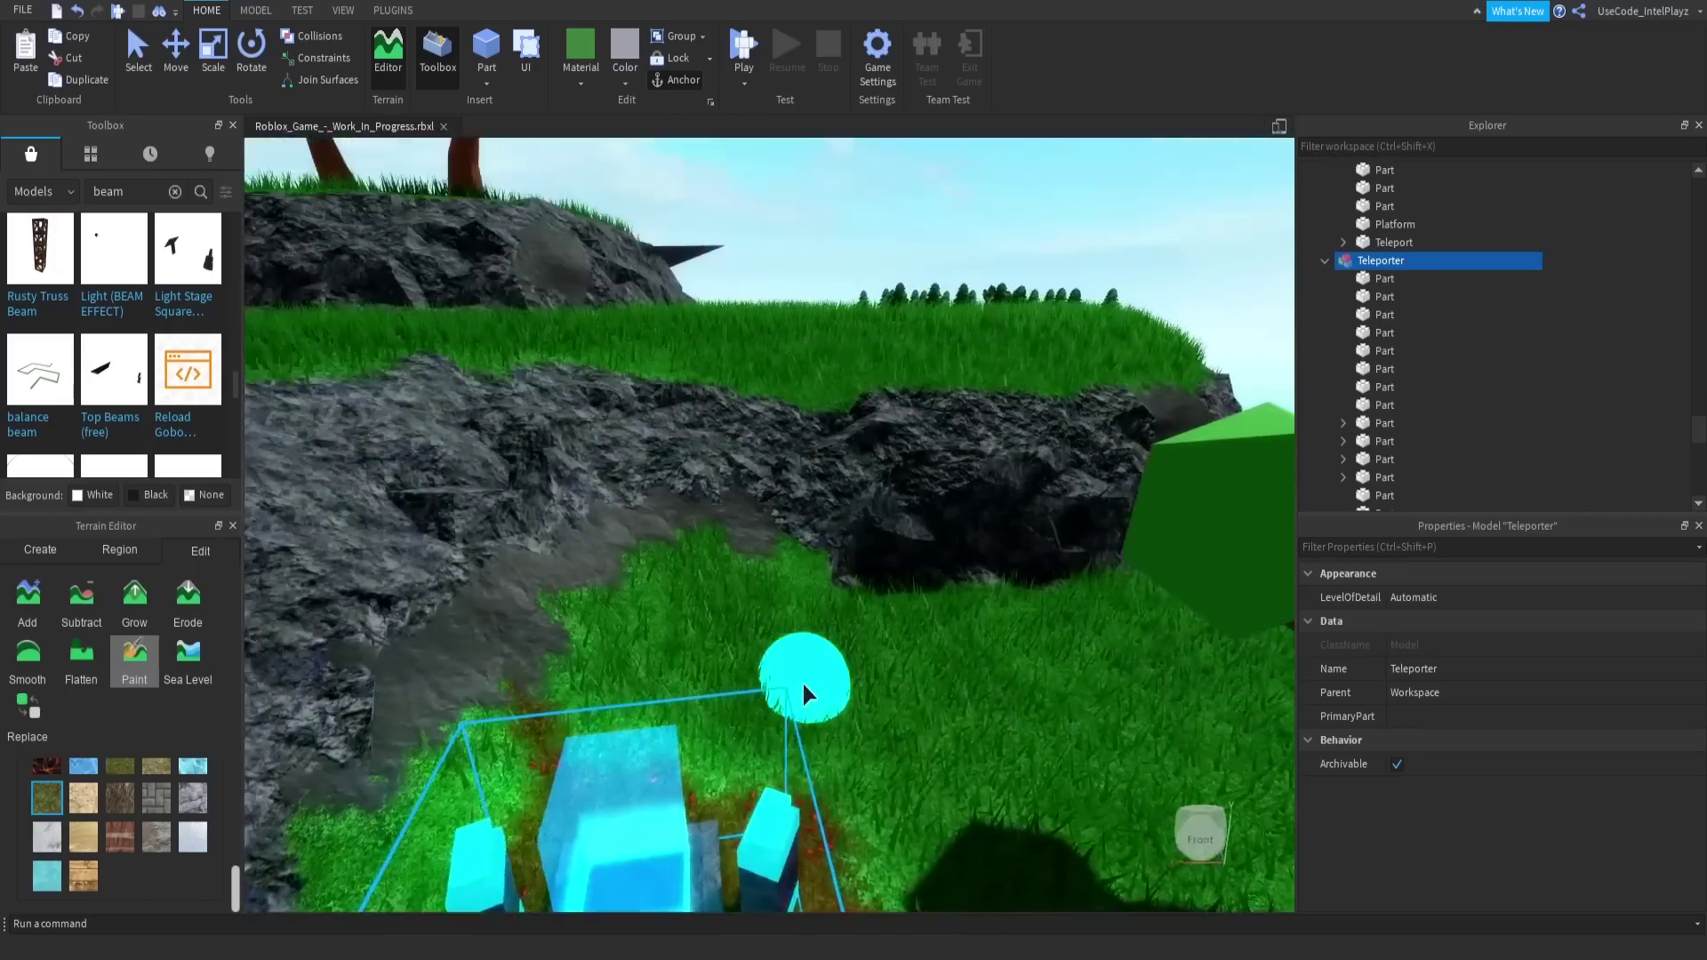
# Paint the red-speckled brown ground material around the Teleporter's base to blend it into the dirt area.
pyautogui.scroll(-5, 803, 685)
pyautogui.moveTo(802, 684); pyautogui.dragTo(809, 711, button='right')
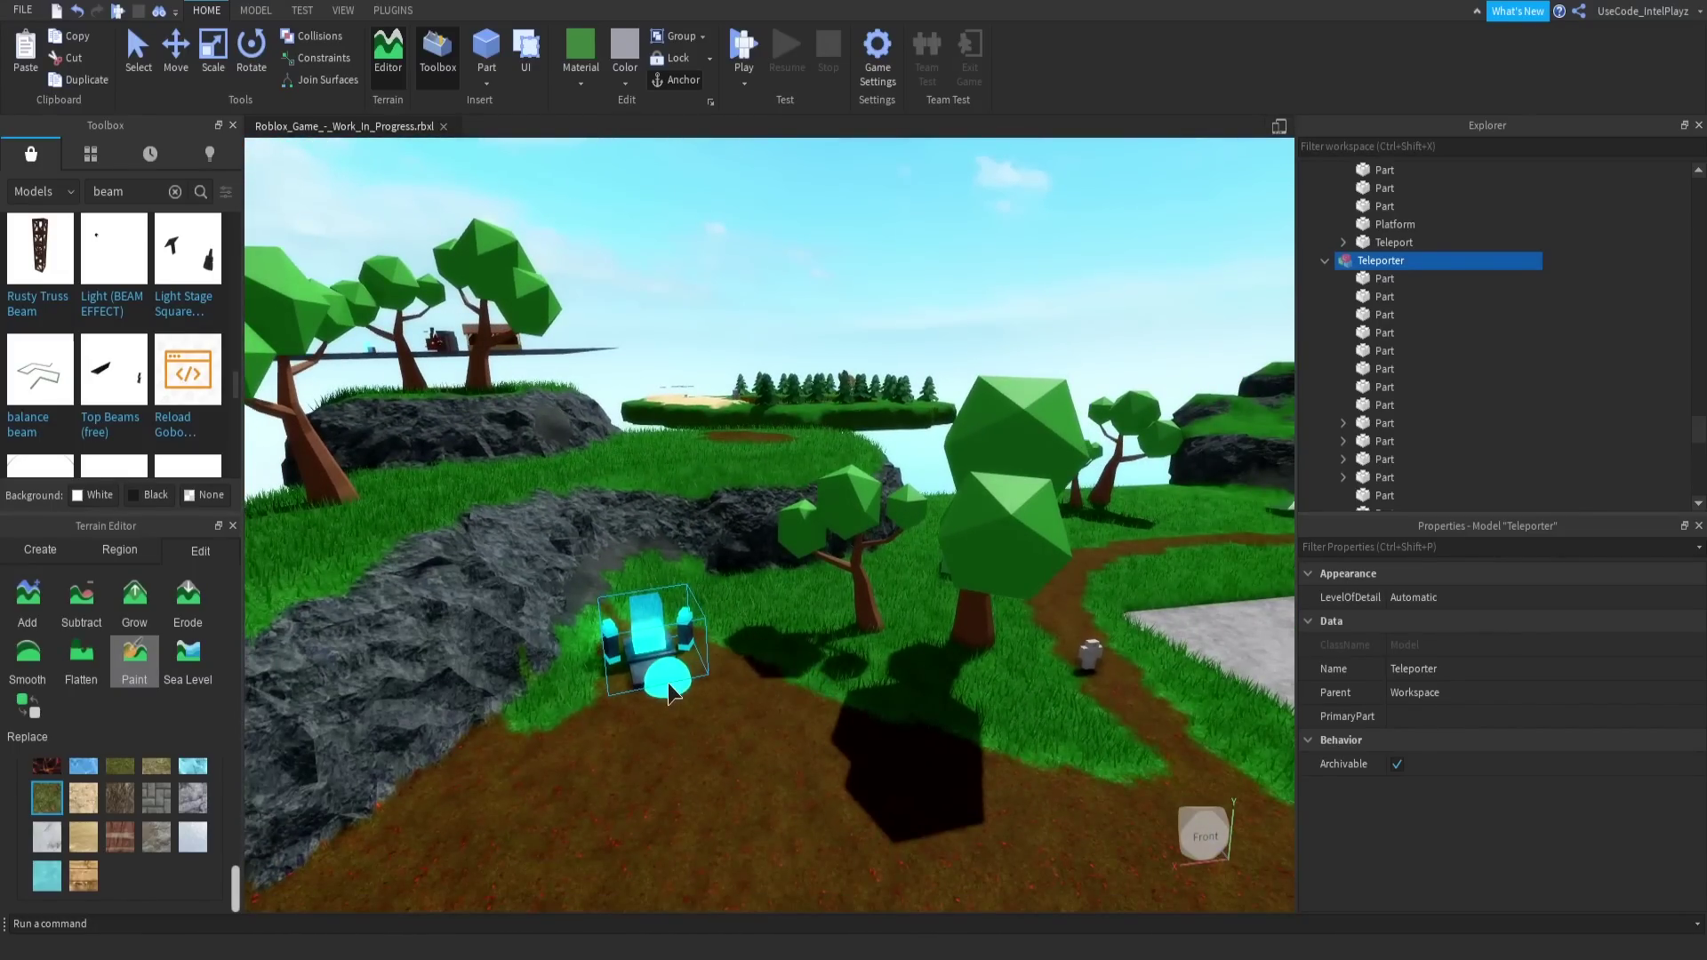
pyautogui.scroll(5, 669, 683)
pyautogui.moveTo(668, 683); pyautogui.dragTo(668, 680, button='right')
pyautogui.scroll(-2, 667, 680)
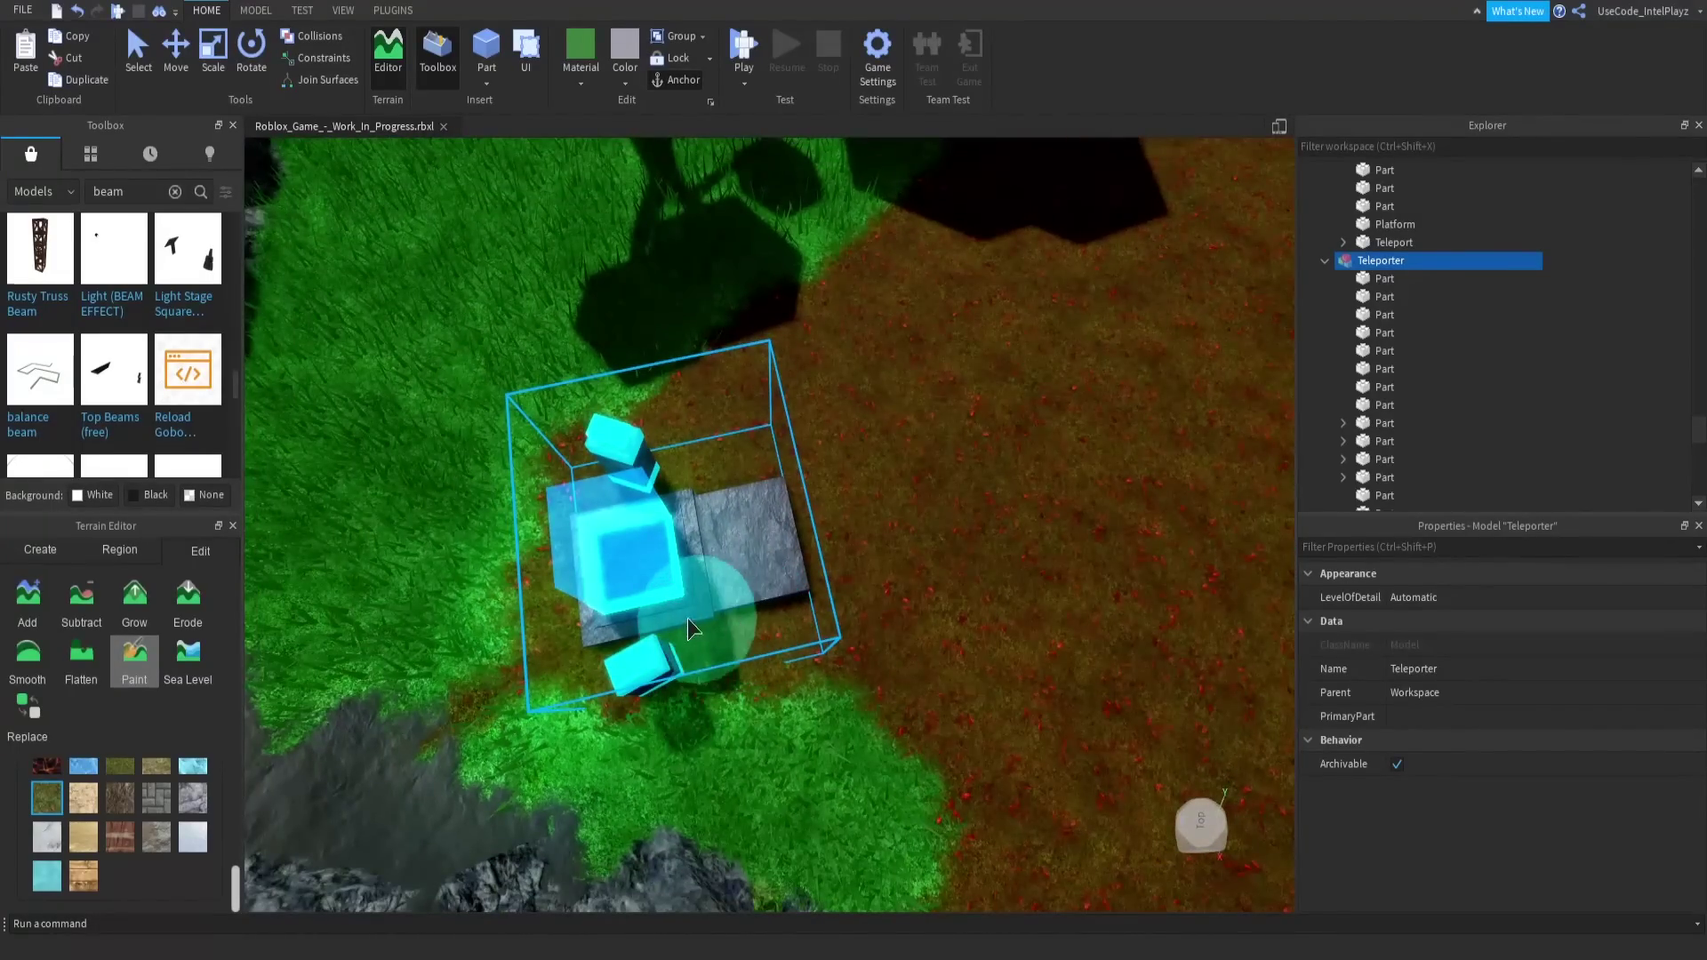
pyautogui.moveTo(725, 659); pyautogui.dragTo(691, 682)
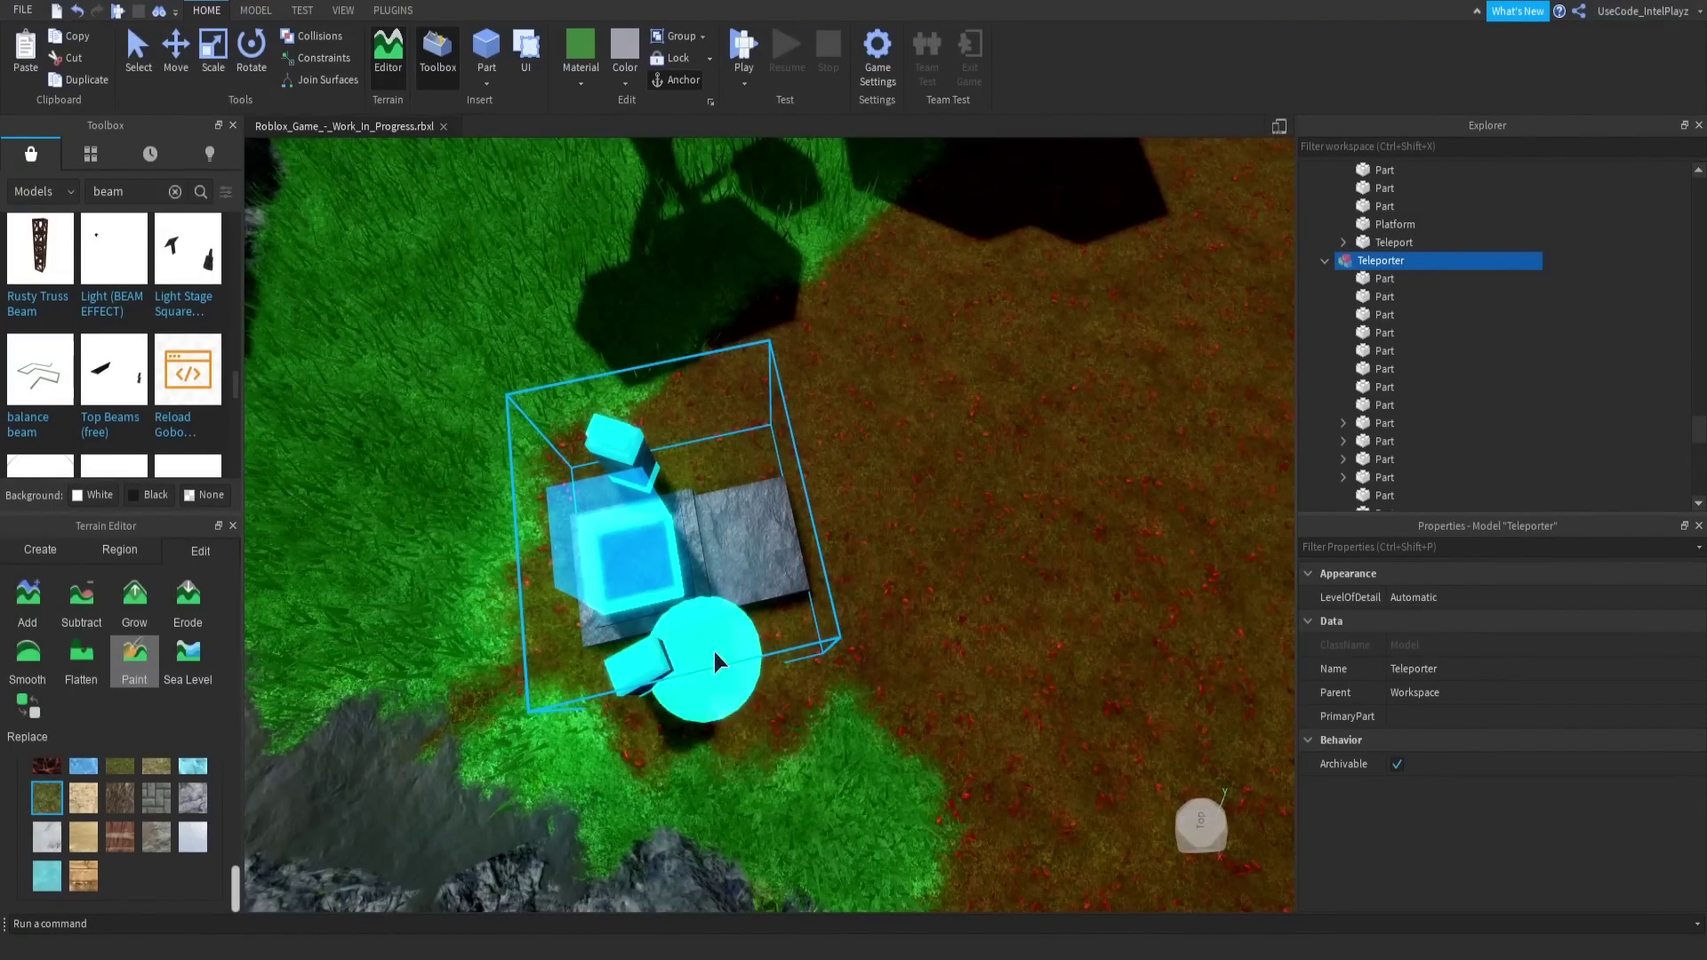
pyautogui.scroll(3, 835, 515)
pyautogui.moveTo(835, 516); pyautogui.dragTo(838, 531, button='right')
pyautogui.scroll(-5, 838, 531)
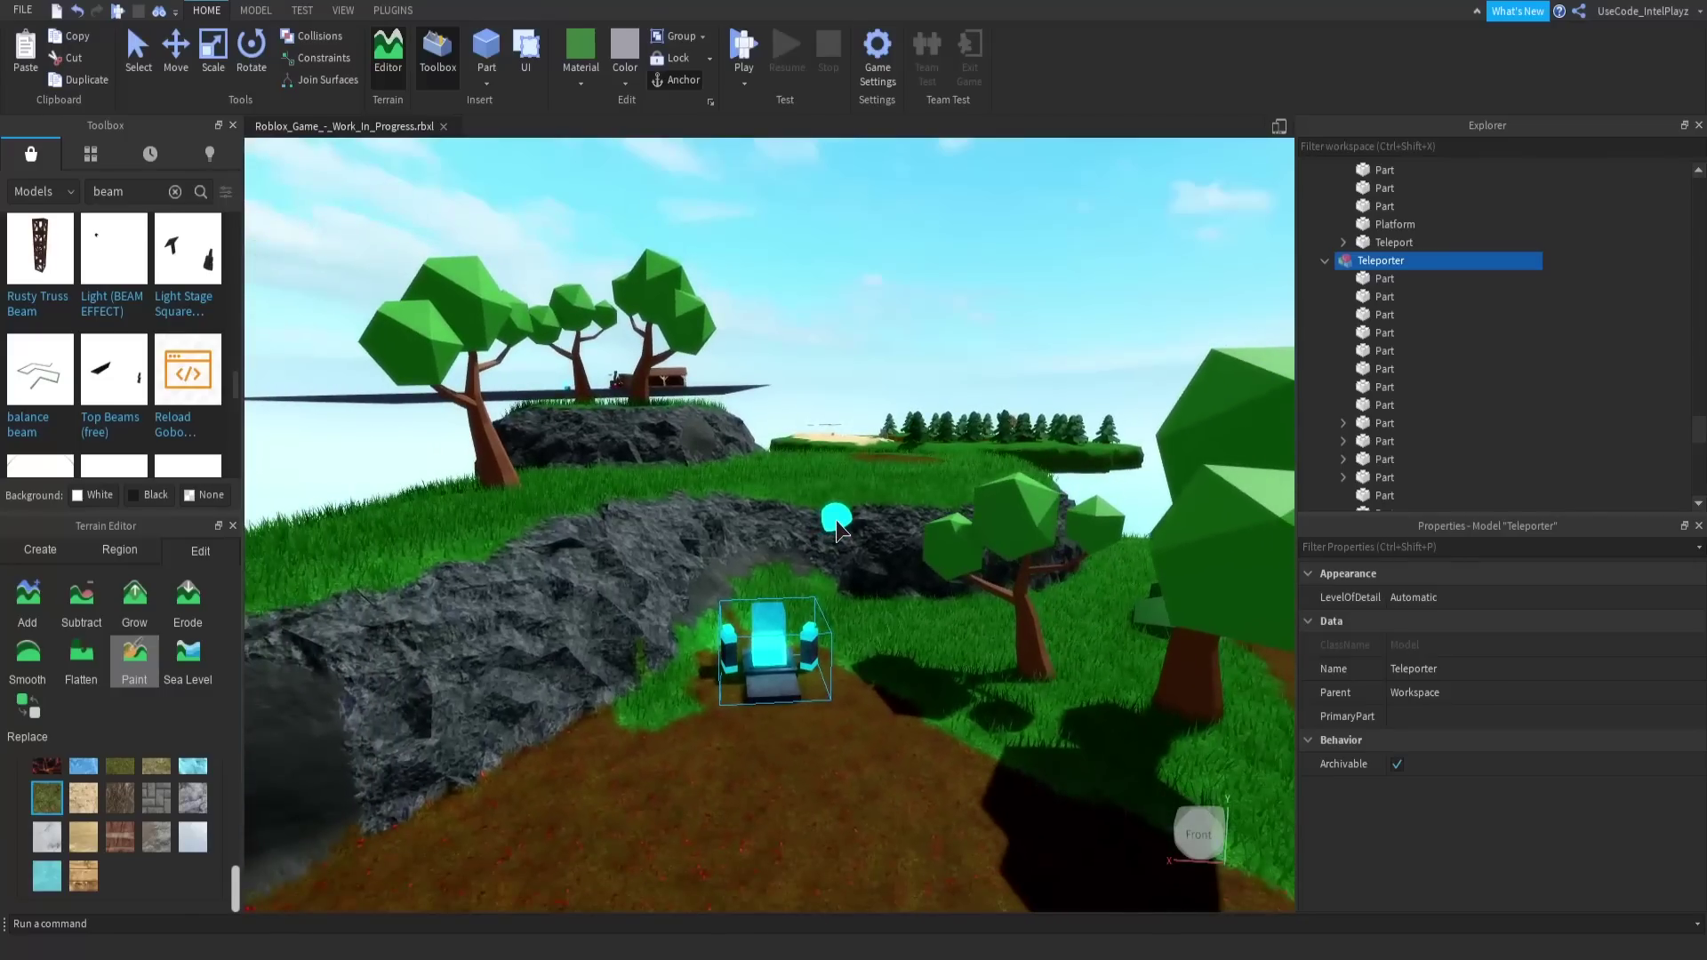
# Examine the wooden pavilion with the shingled roof on the baseplate, outside and inside.
pyautogui.press('d')
pyautogui.moveTo(707, 459); pyautogui.dragTo(908, 535, button='right')
pyautogui.scroll(-3, 823, 563)
pyautogui.press('w')
pyautogui.scroll(10, 908, 536)
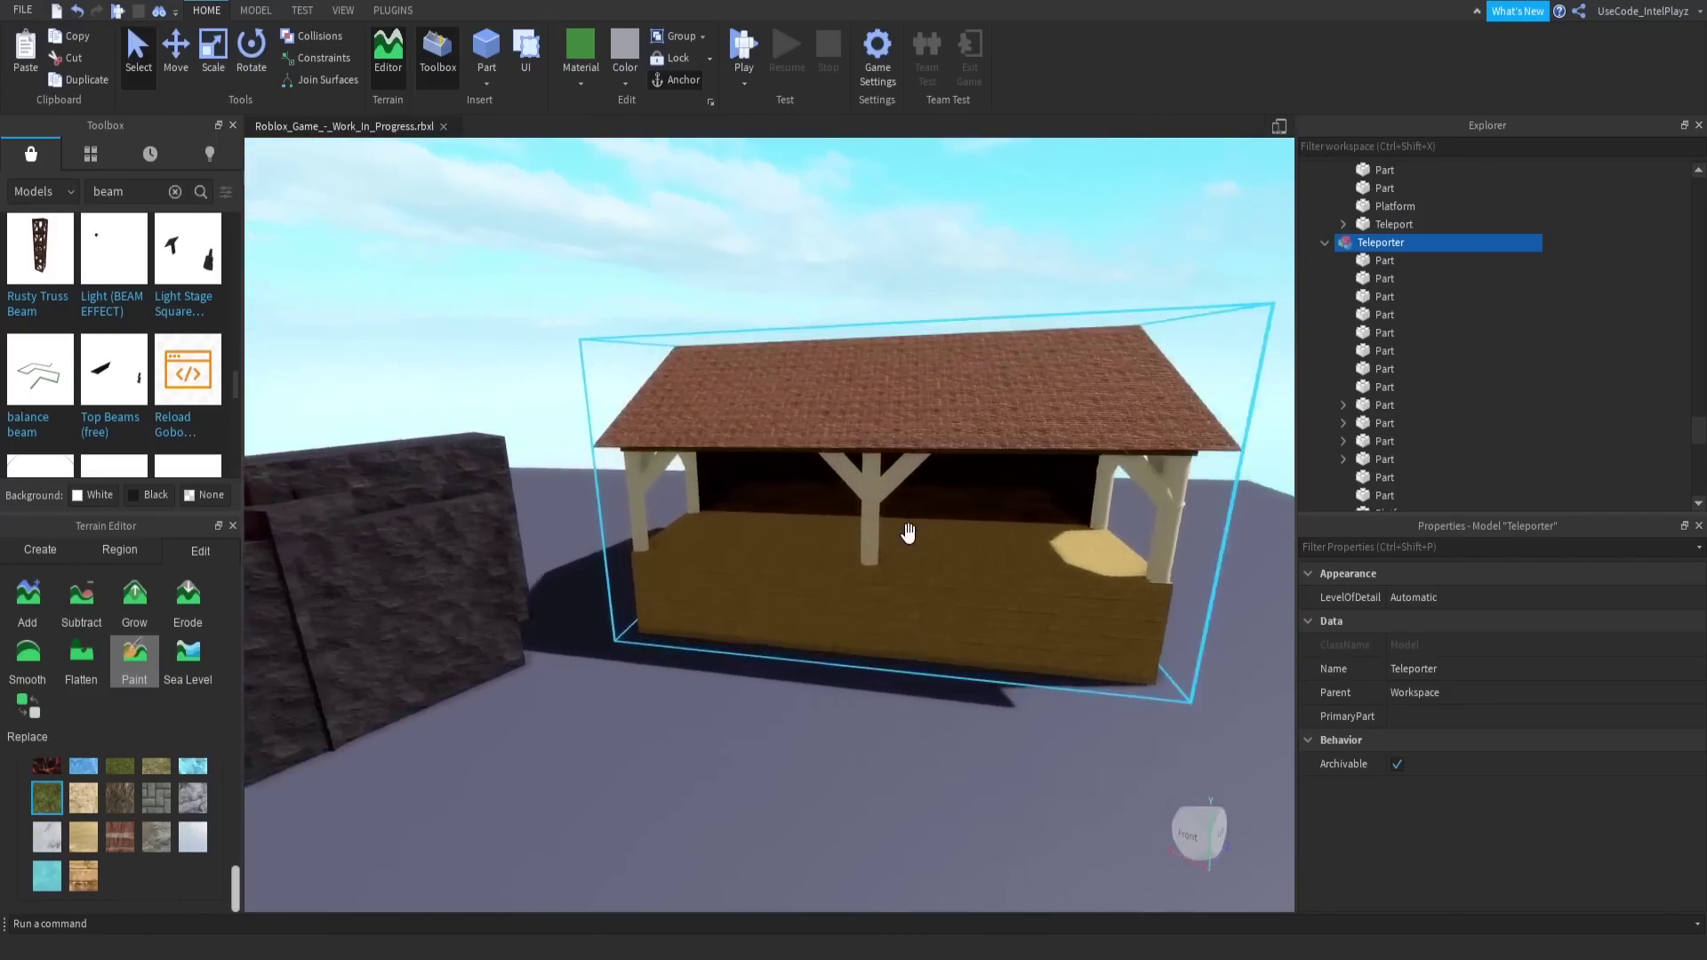
pyautogui.scroll(5, 909, 533)
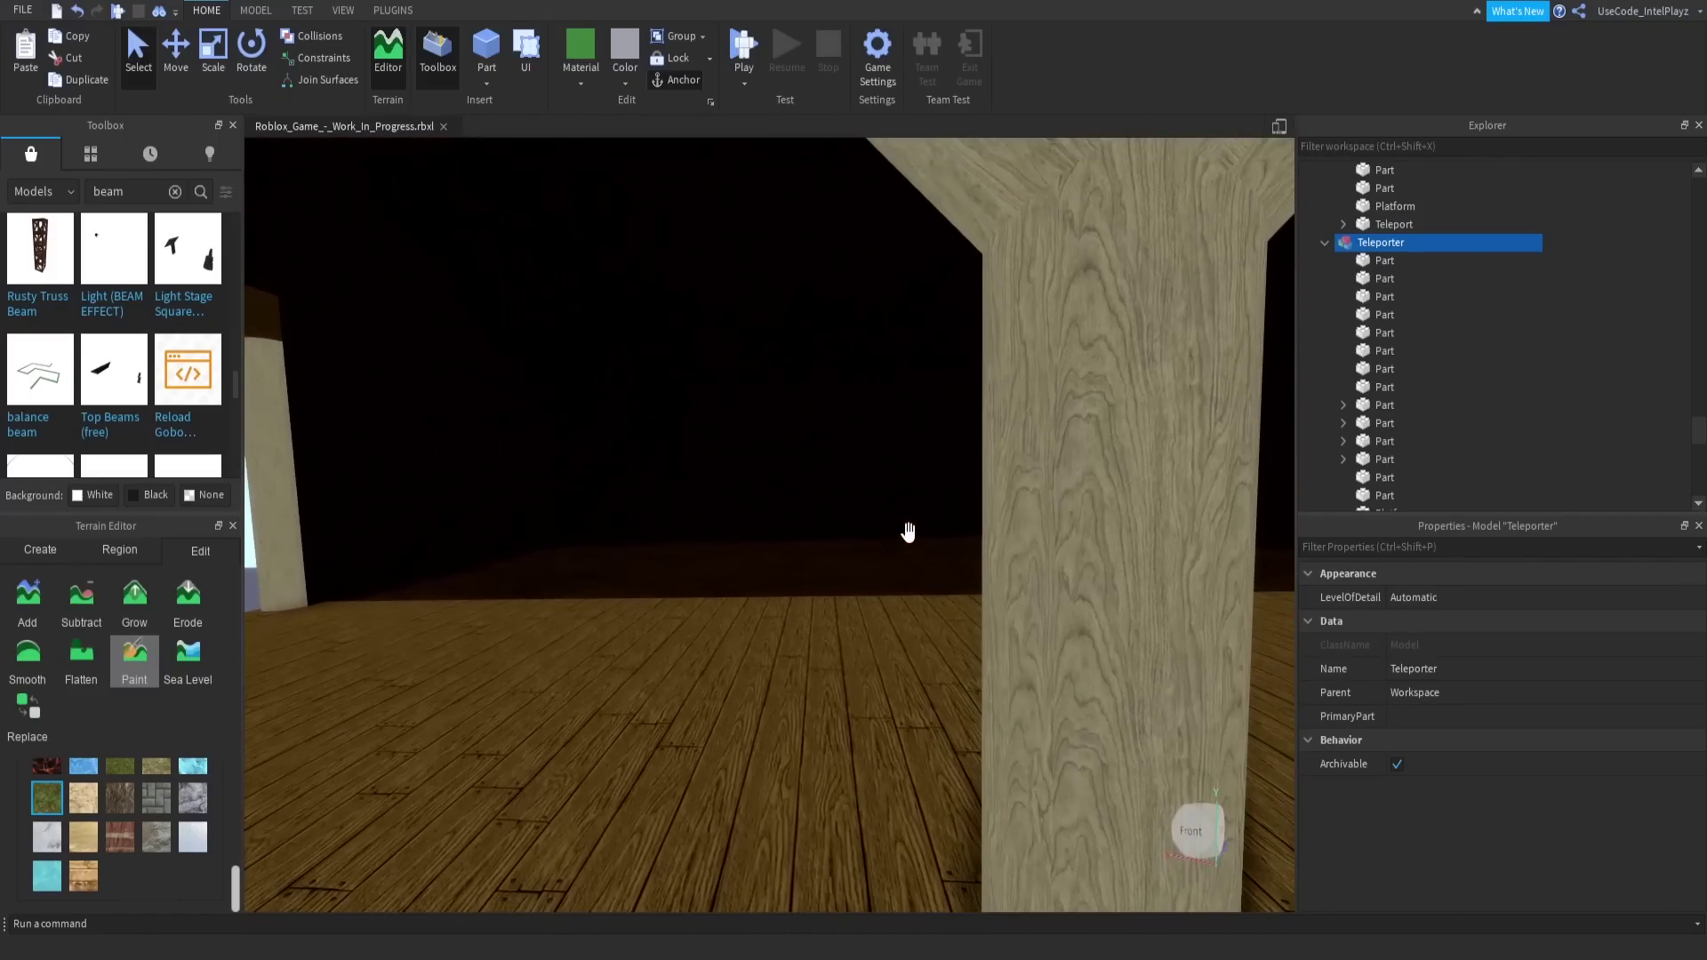
pyautogui.scroll(-8, 907, 530)
pyautogui.scroll(5, 877, 530)
# Examine the red-lit forge model with its furnace, chimney and blacksmith character from close up and further away.
pyautogui.scroll(10, 846, 530)
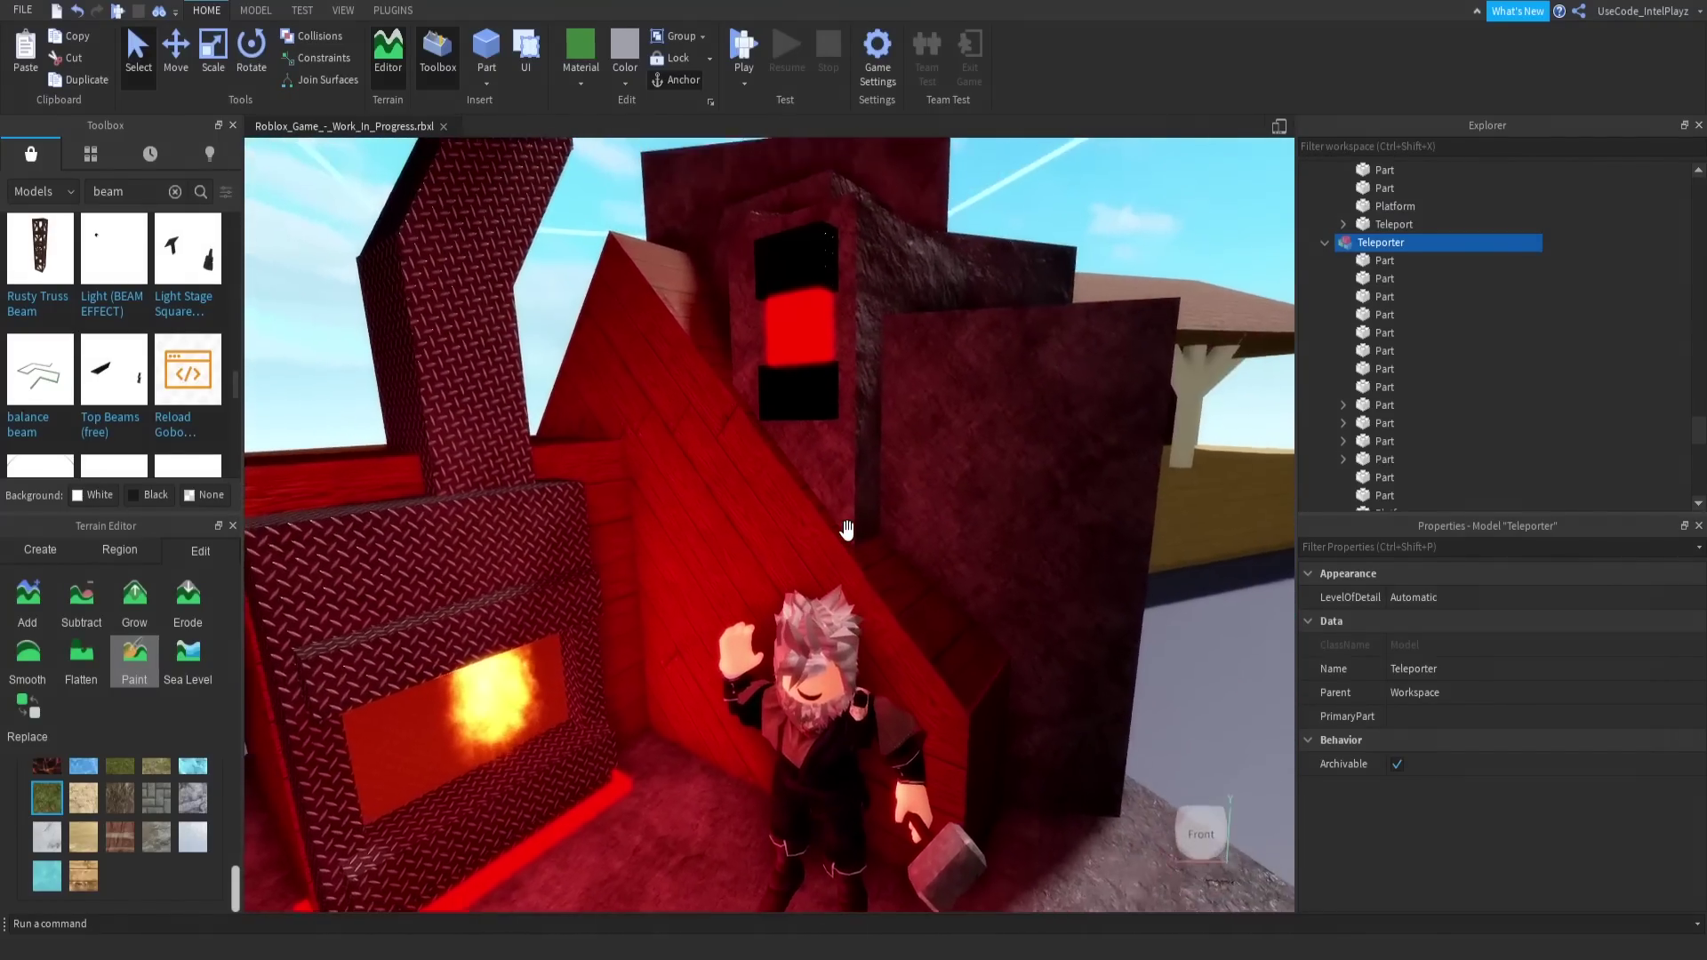
pyautogui.scroll(-8, 847, 530)
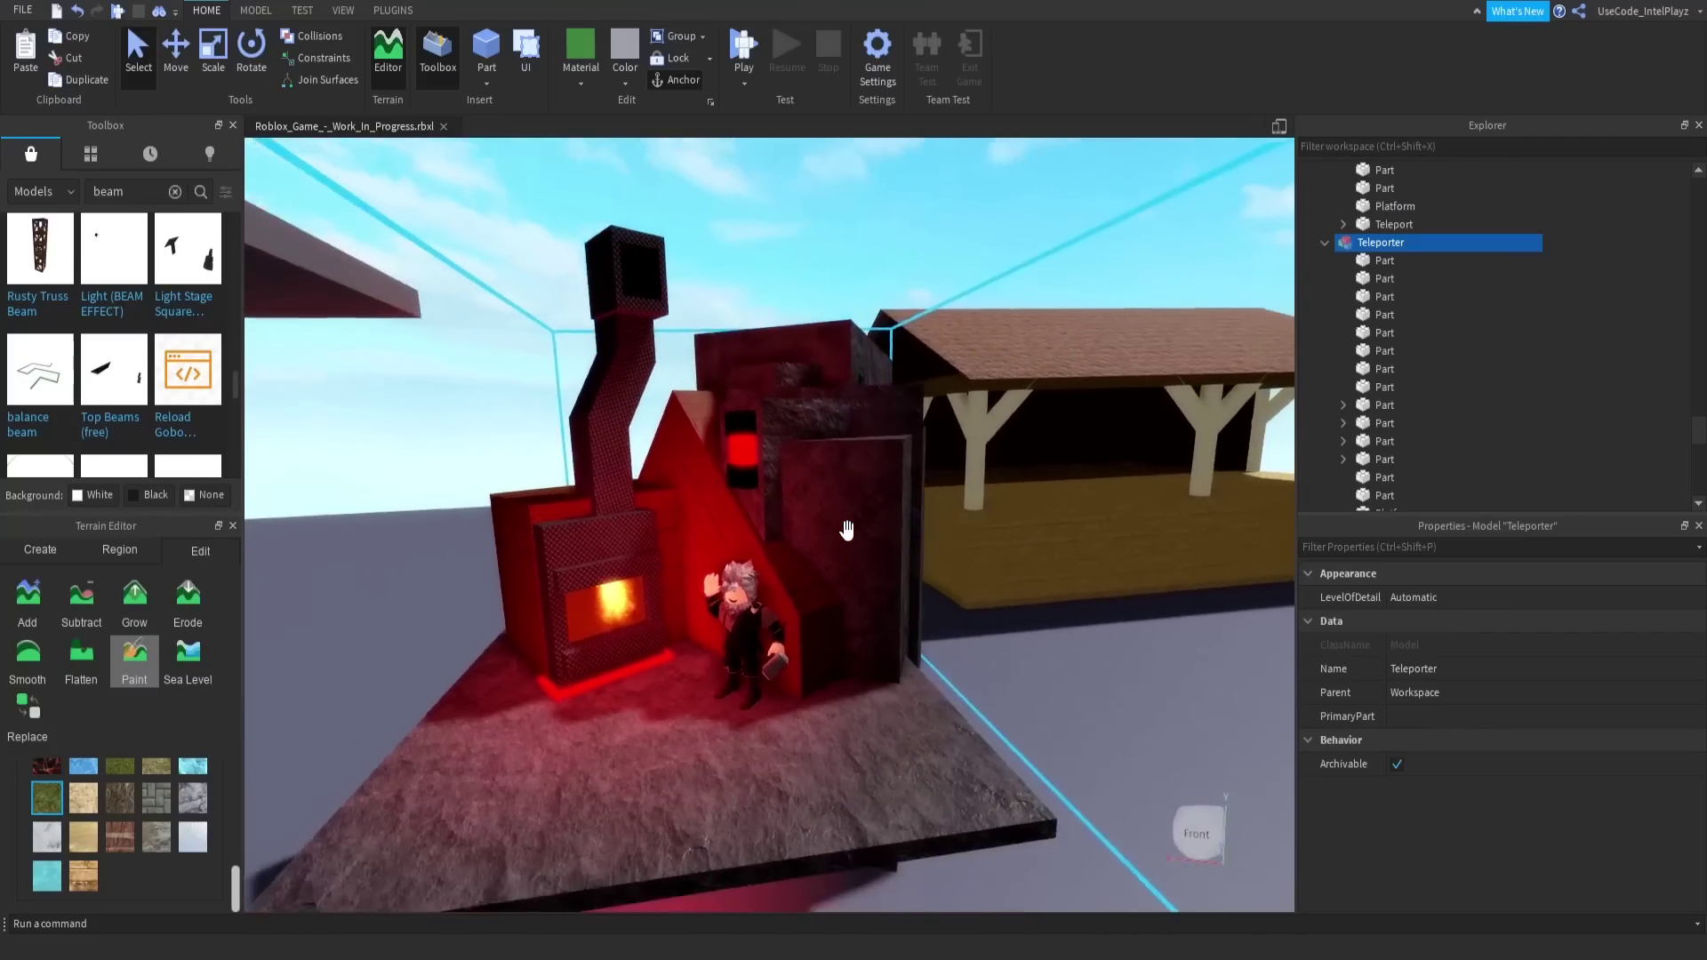
pyautogui.scroll(3, 836, 534)
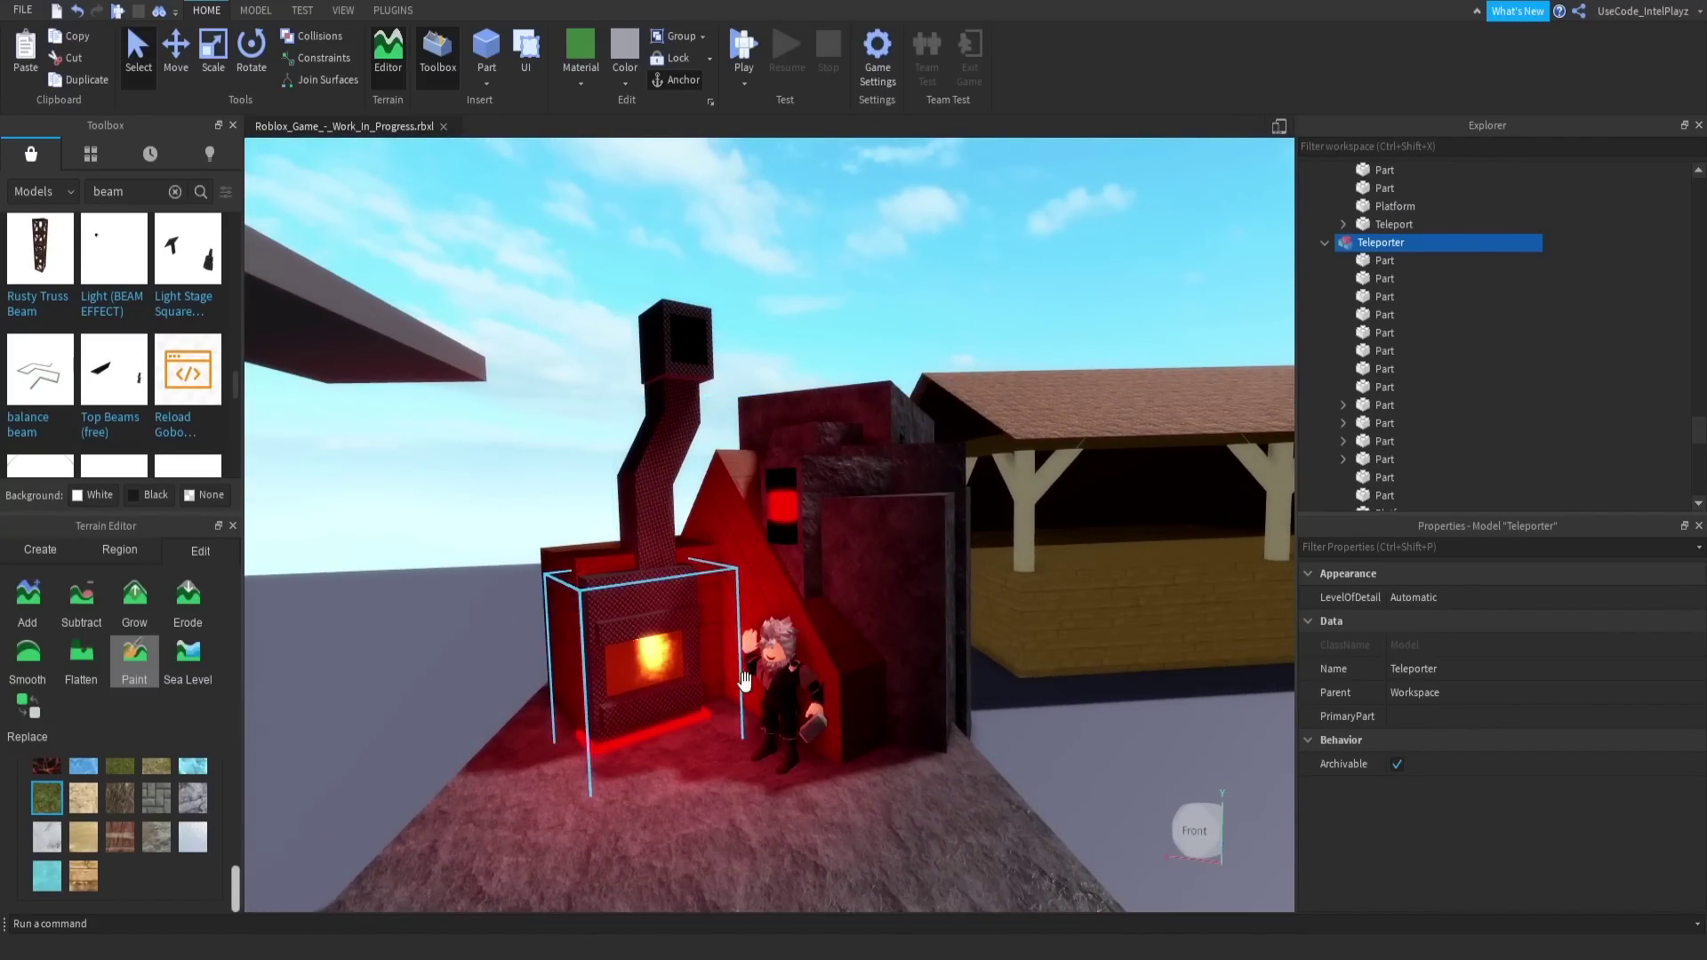
pyautogui.scroll(-6, 813, 601)
pyautogui.scroll(8, 813, 601)
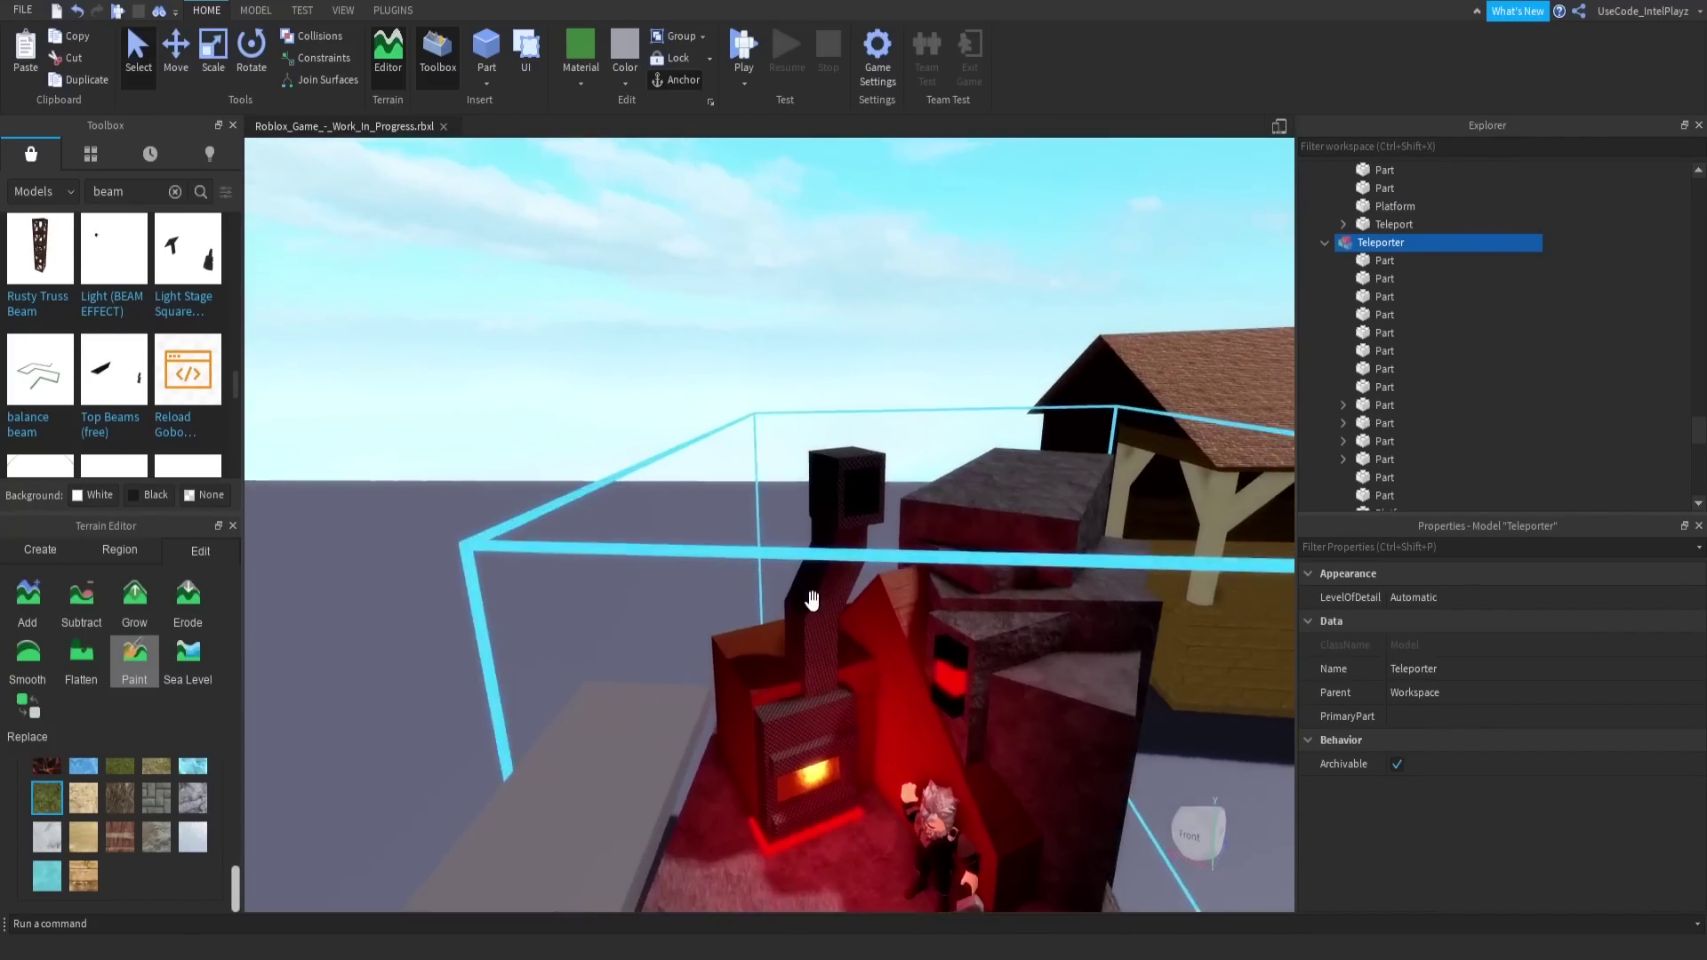
pyautogui.scroll(-6, 812, 601)
pyautogui.moveTo(813, 601); pyautogui.dragTo(812, 601, button='right')
pyautogui.scroll(3, 813, 601)
# Change the material of the "Today's Top Miner" Leaderboard's two brown posts to Wood.
pyautogui.moveTo(862, 593); pyautogui.dragTo(998, 429)
pyautogui.moveTo(1004, 420); pyautogui.dragTo(978, 436, button='right')
pyautogui.scroll(4, 1005, 419)
pyautogui.scroll(3, 1004, 427)
pyautogui.scroll(-4, 1005, 426)
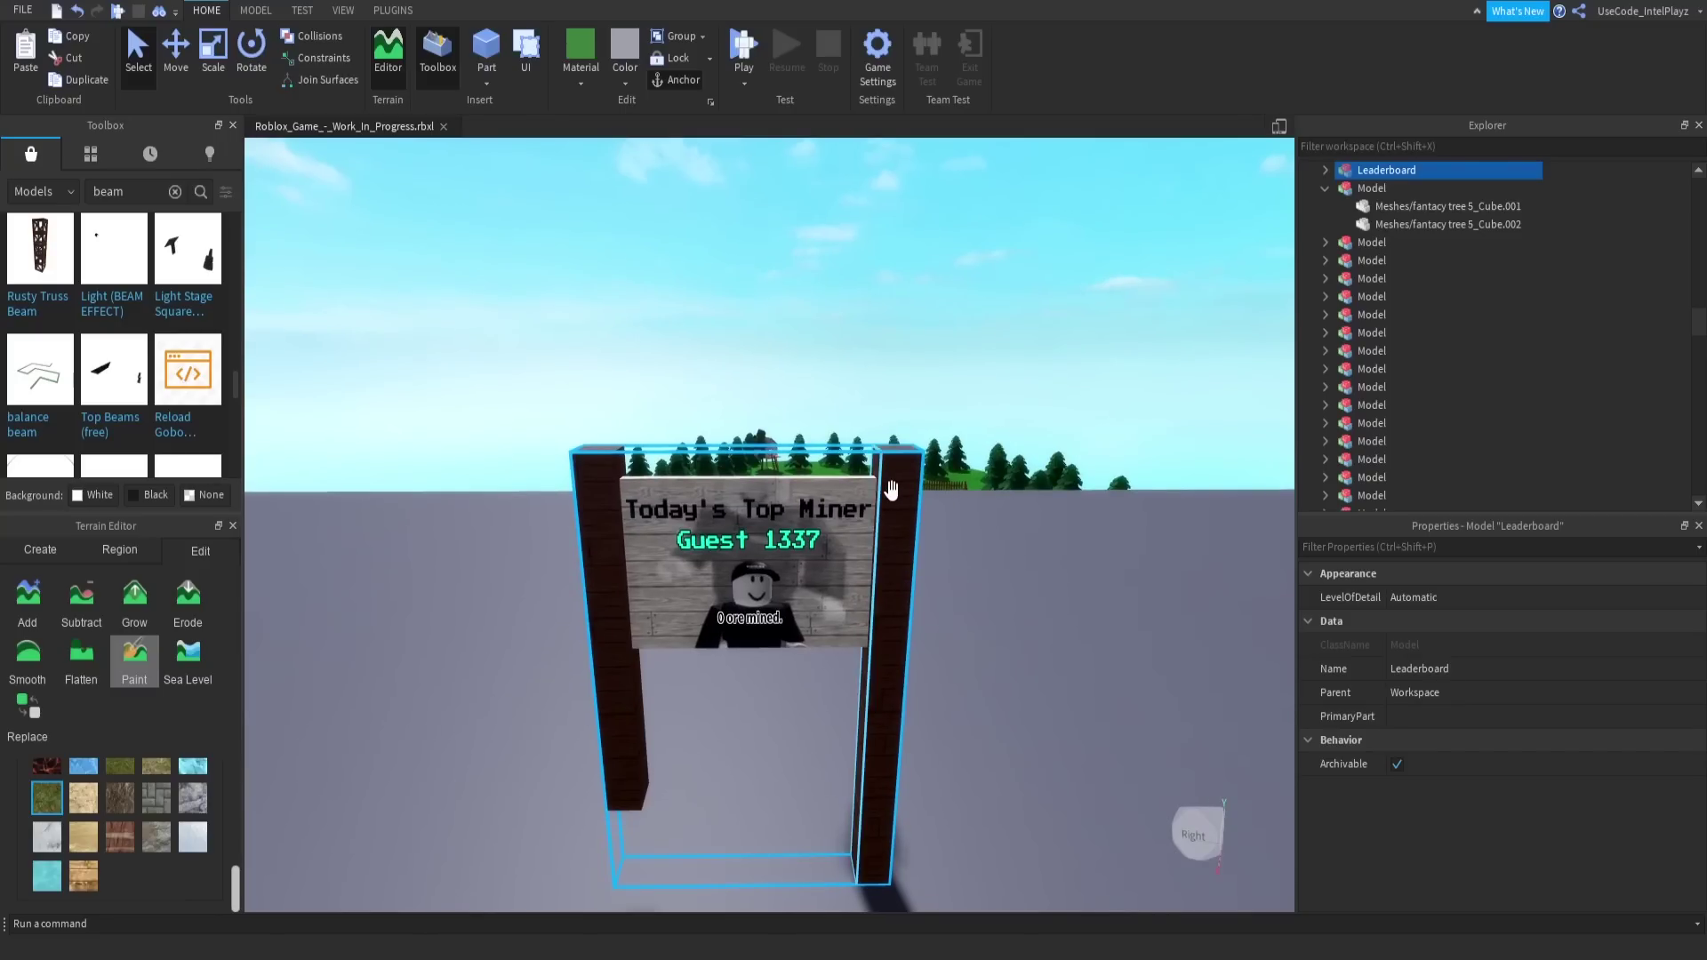
pyautogui.click(791, 488)
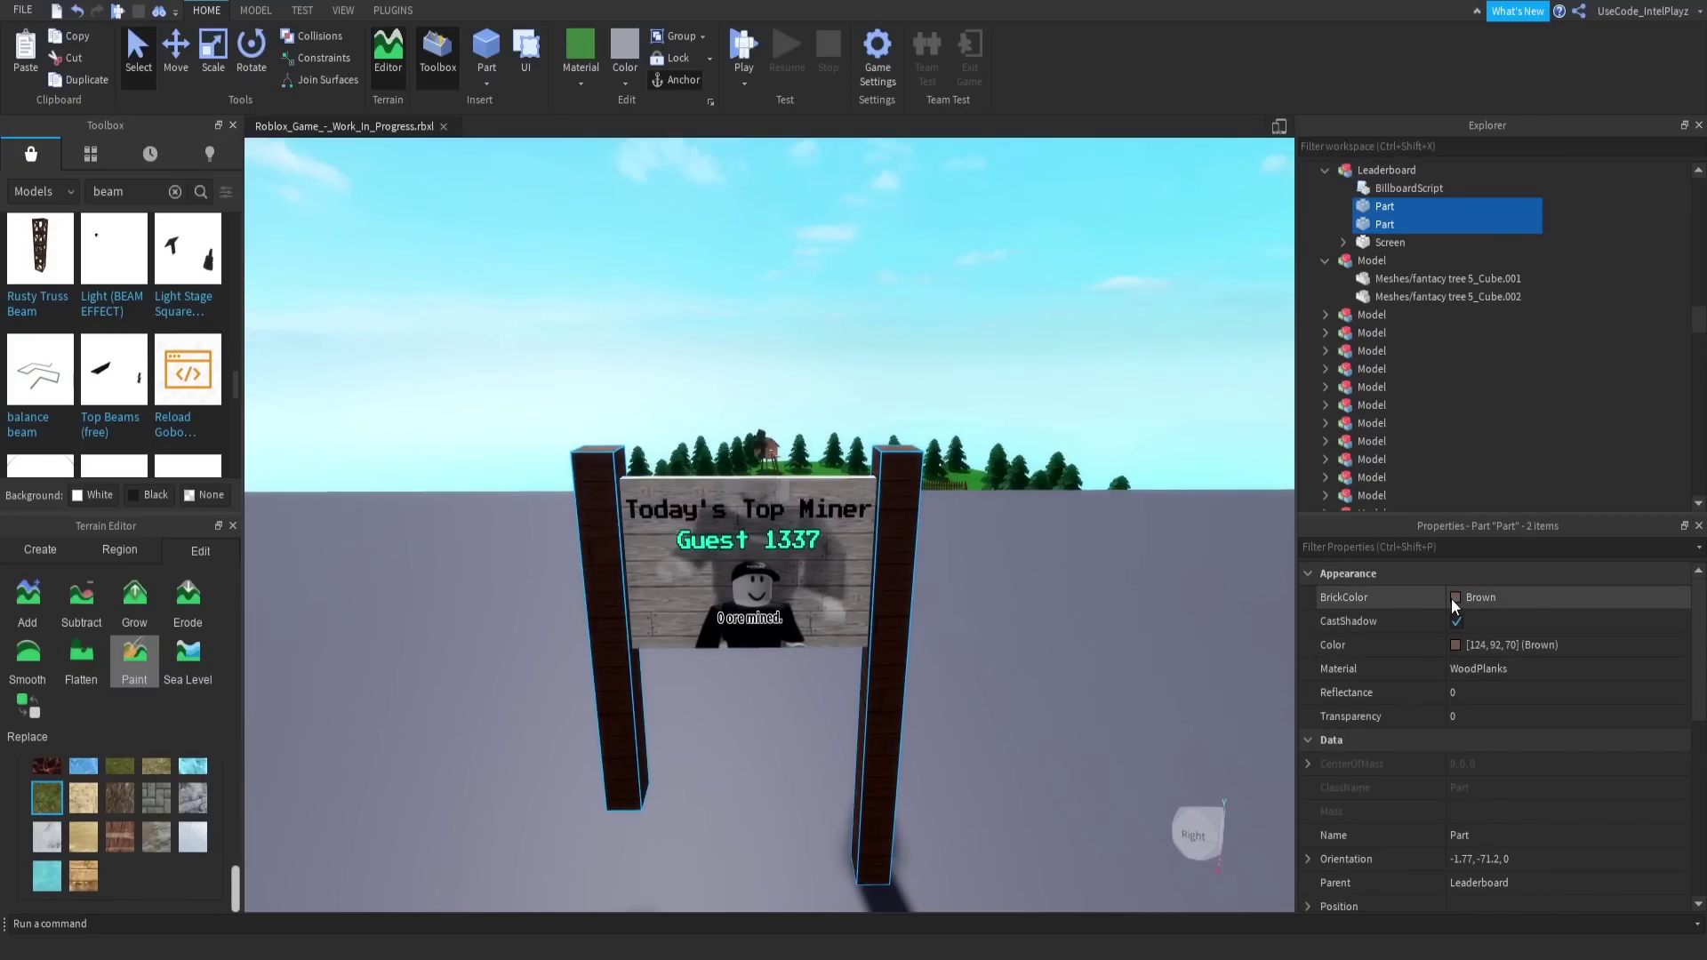
pyautogui.click(1475, 667)
pyautogui.click(1474, 672)
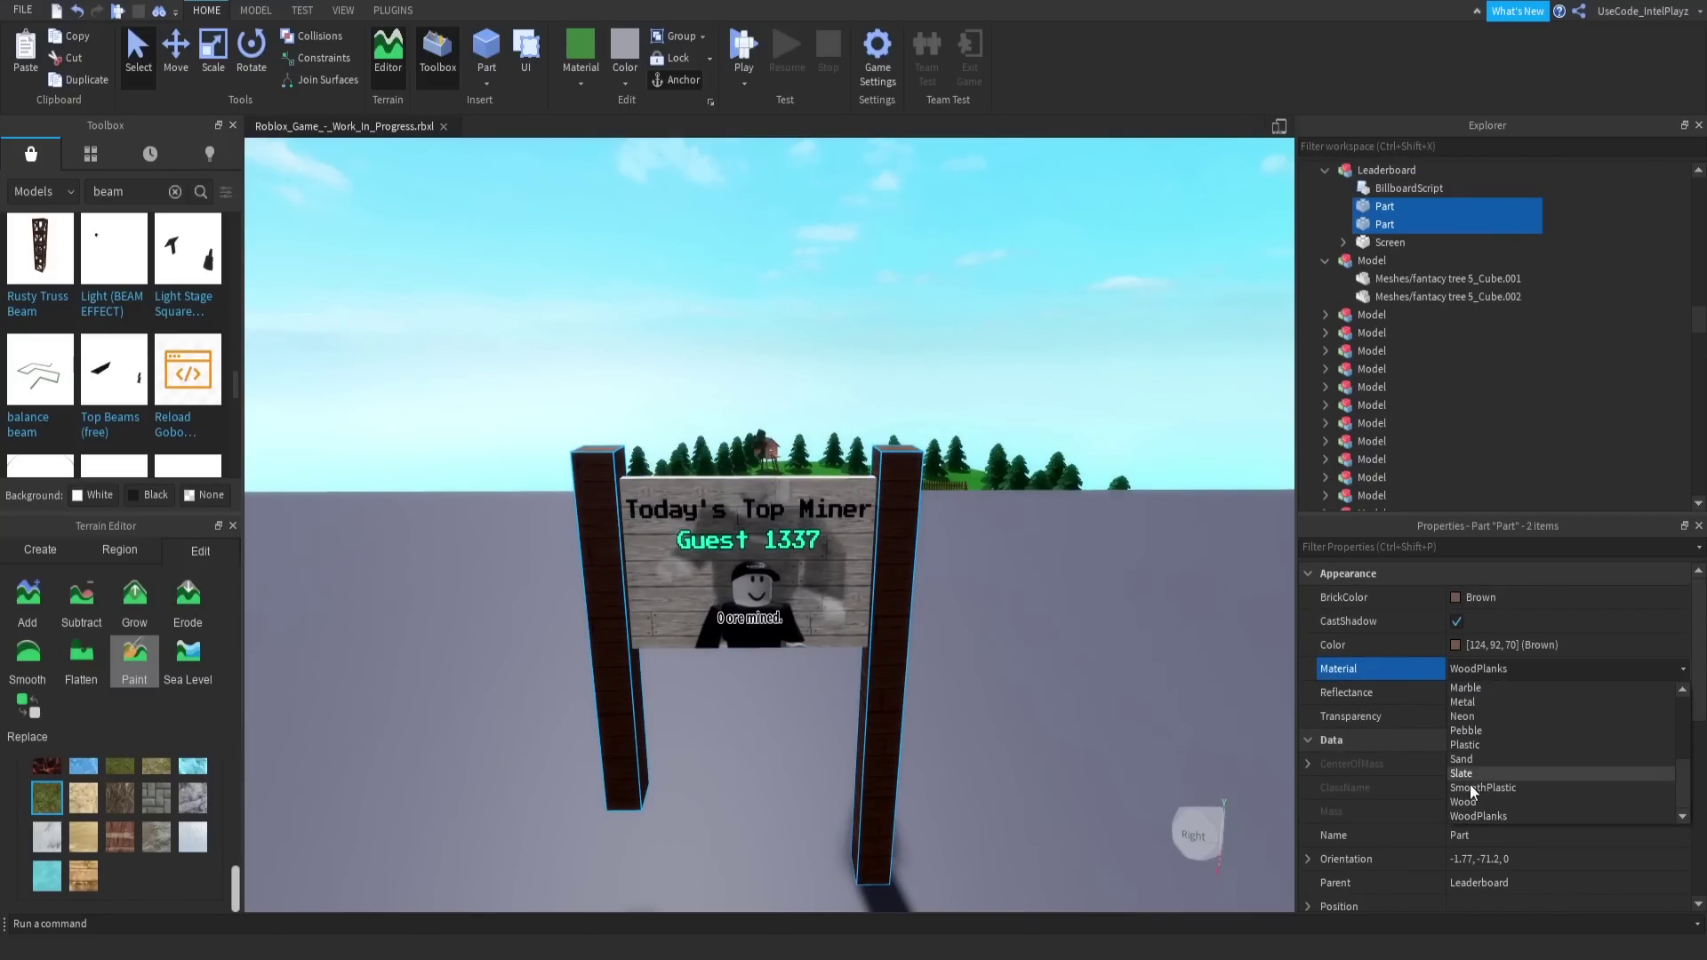
pyautogui.click(1463, 804)
# Change the material of the Leaderboard's white Screen part to Wood.
pyautogui.scroll(4, 1072, 658)
pyautogui.moveTo(1072, 658); pyautogui.dragTo(1072, 658, button='right')
pyautogui.click(853, 558)
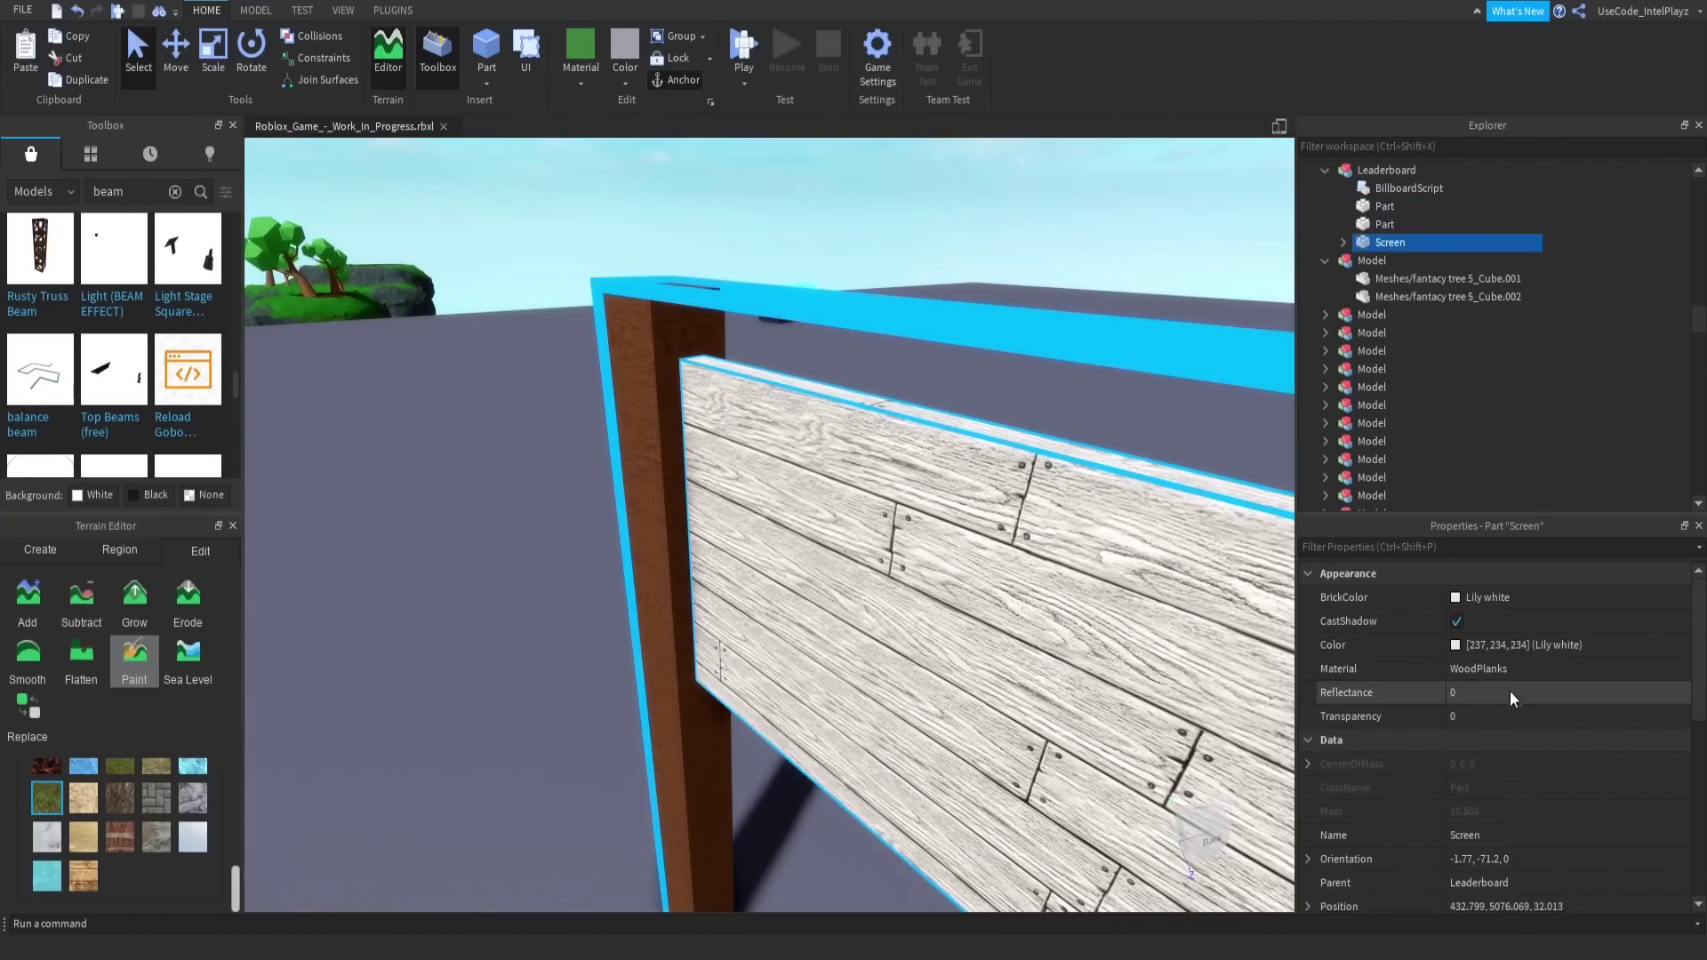
pyautogui.click(1501, 667)
pyautogui.click(1497, 668)
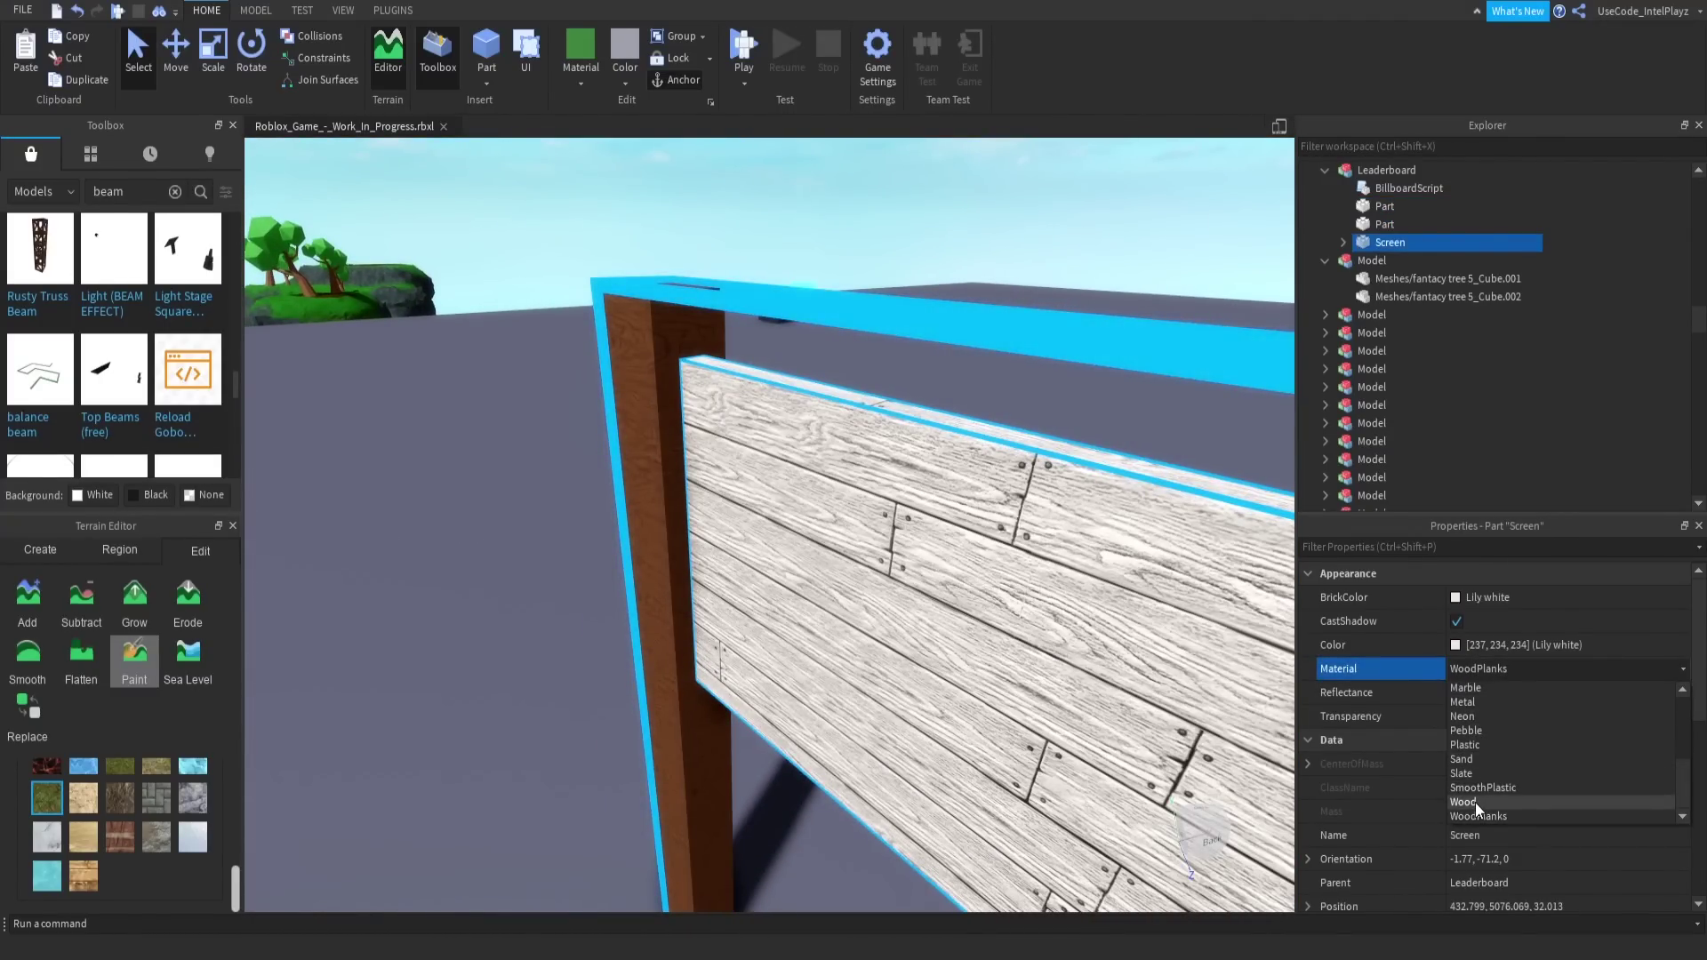
pyautogui.click(1475, 802)
pyautogui.moveTo(984, 610); pyautogui.dragTo(984, 610, button='right')
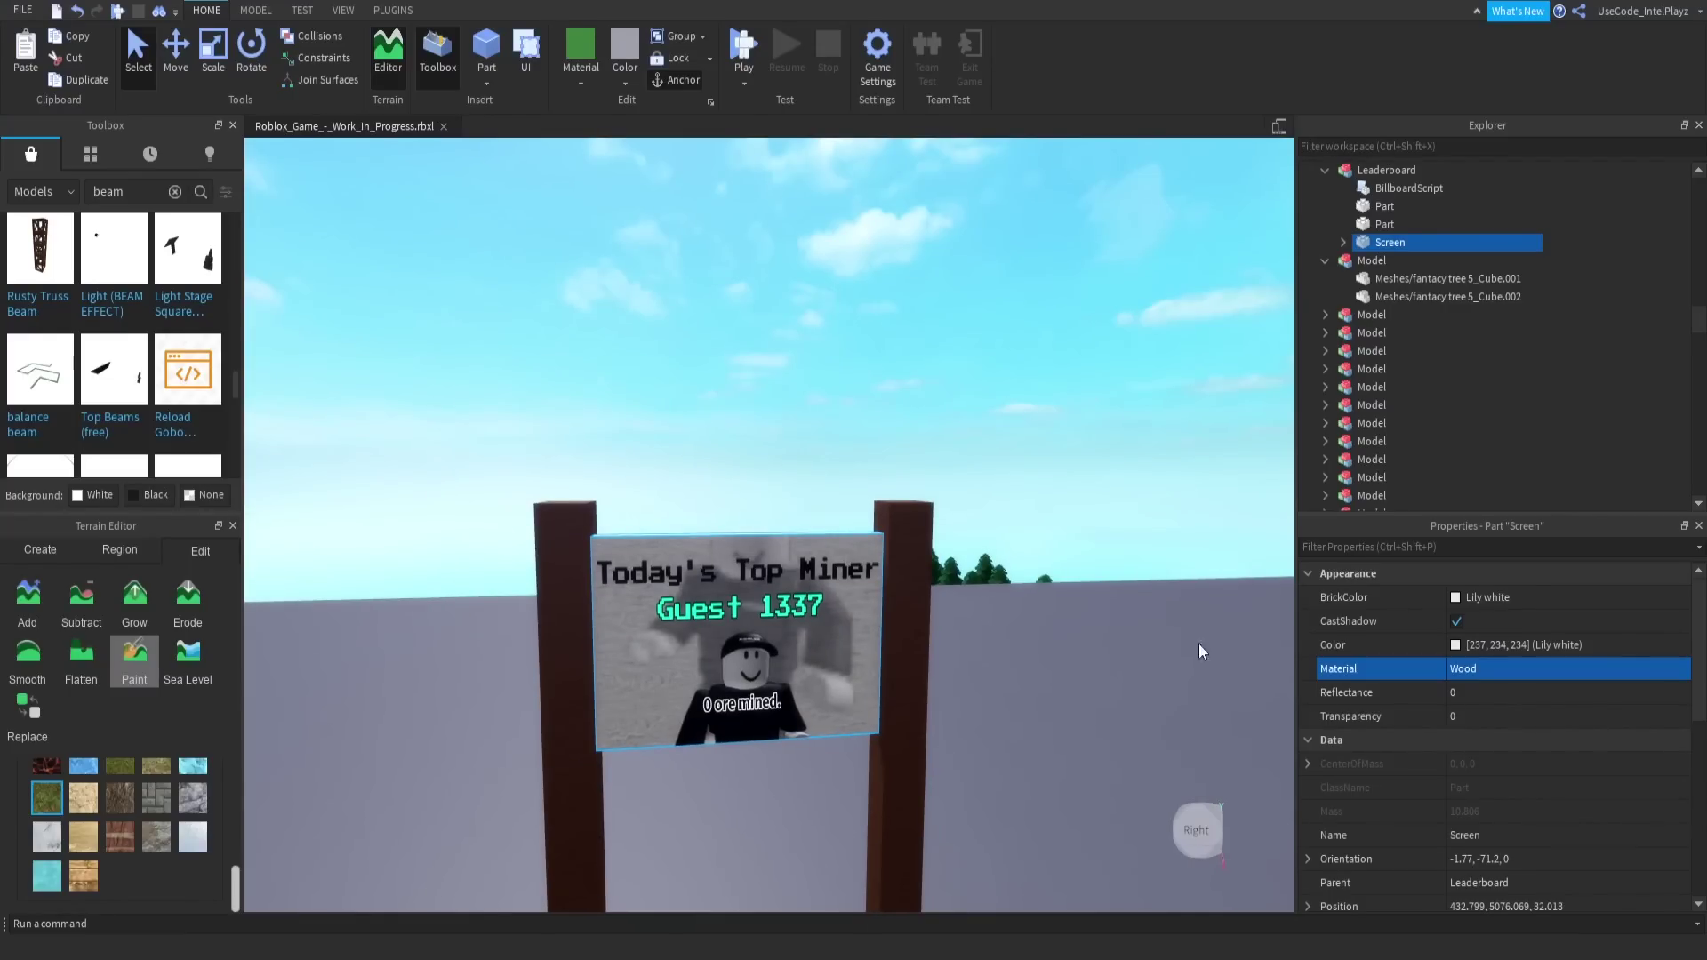
# Move the Leaderboard model from the baseplate onto the new island, beside the dirt path at the stone square's edge.
pyautogui.moveTo(872, 530); pyautogui.dragTo(986, 541, button='right')
pyautogui.click(872, 530)
pyautogui.scroll(15, 1067, 573)
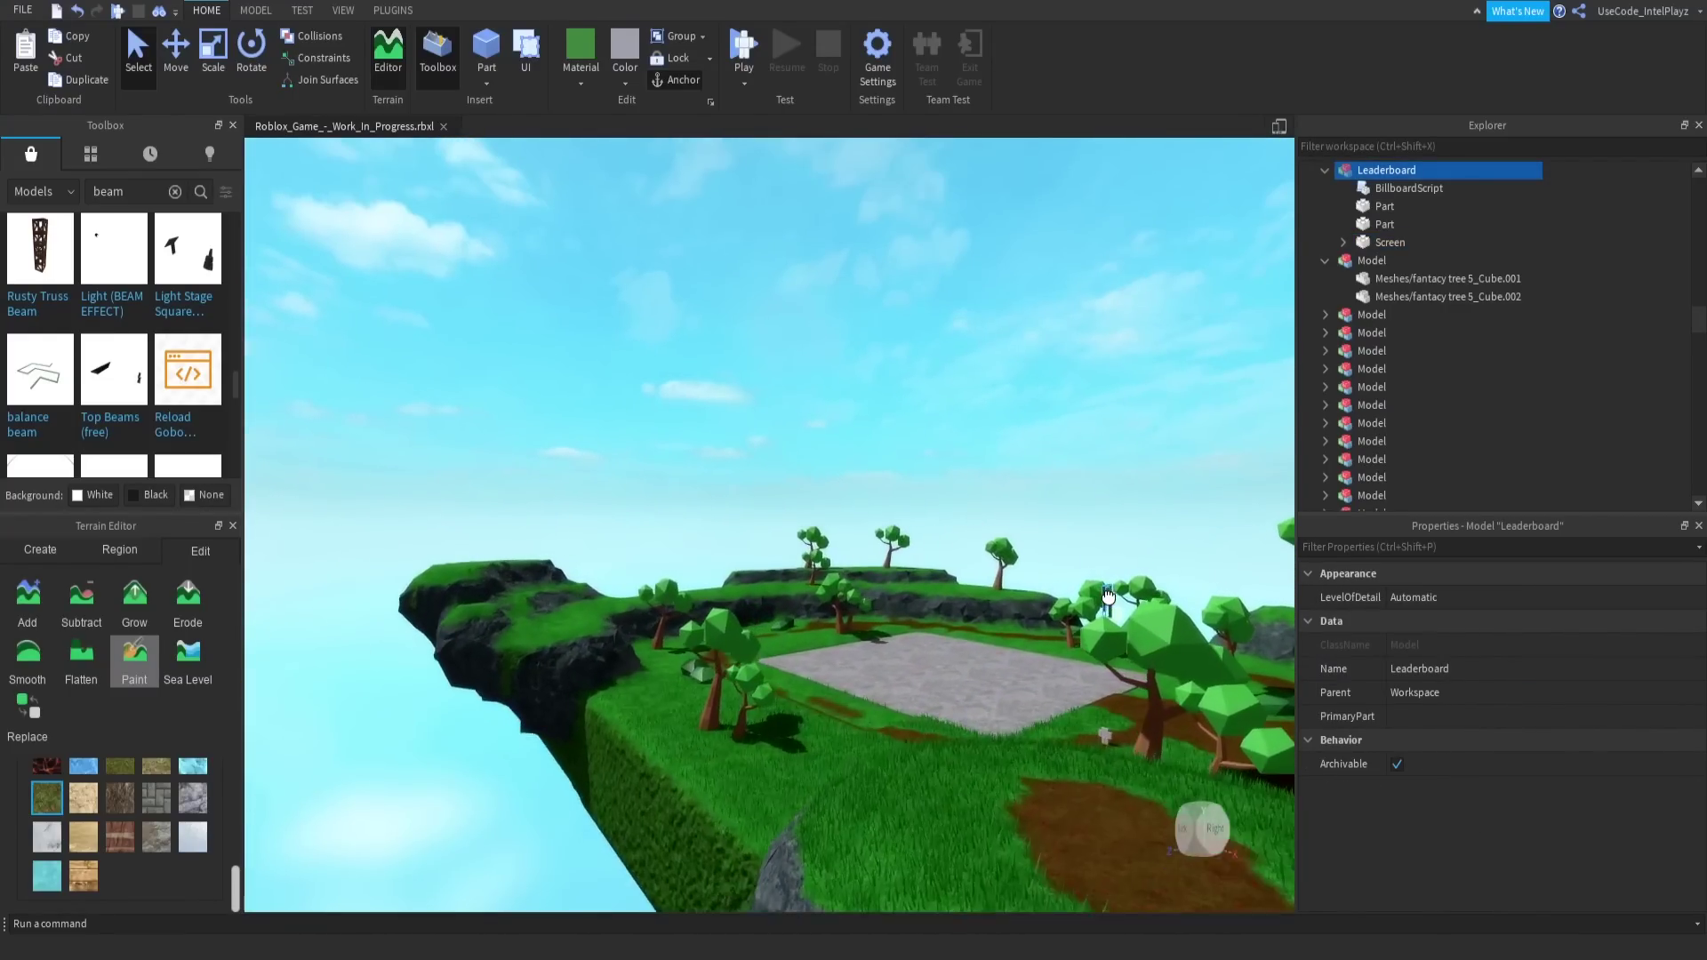
pyautogui.scroll(5, 1110, 600)
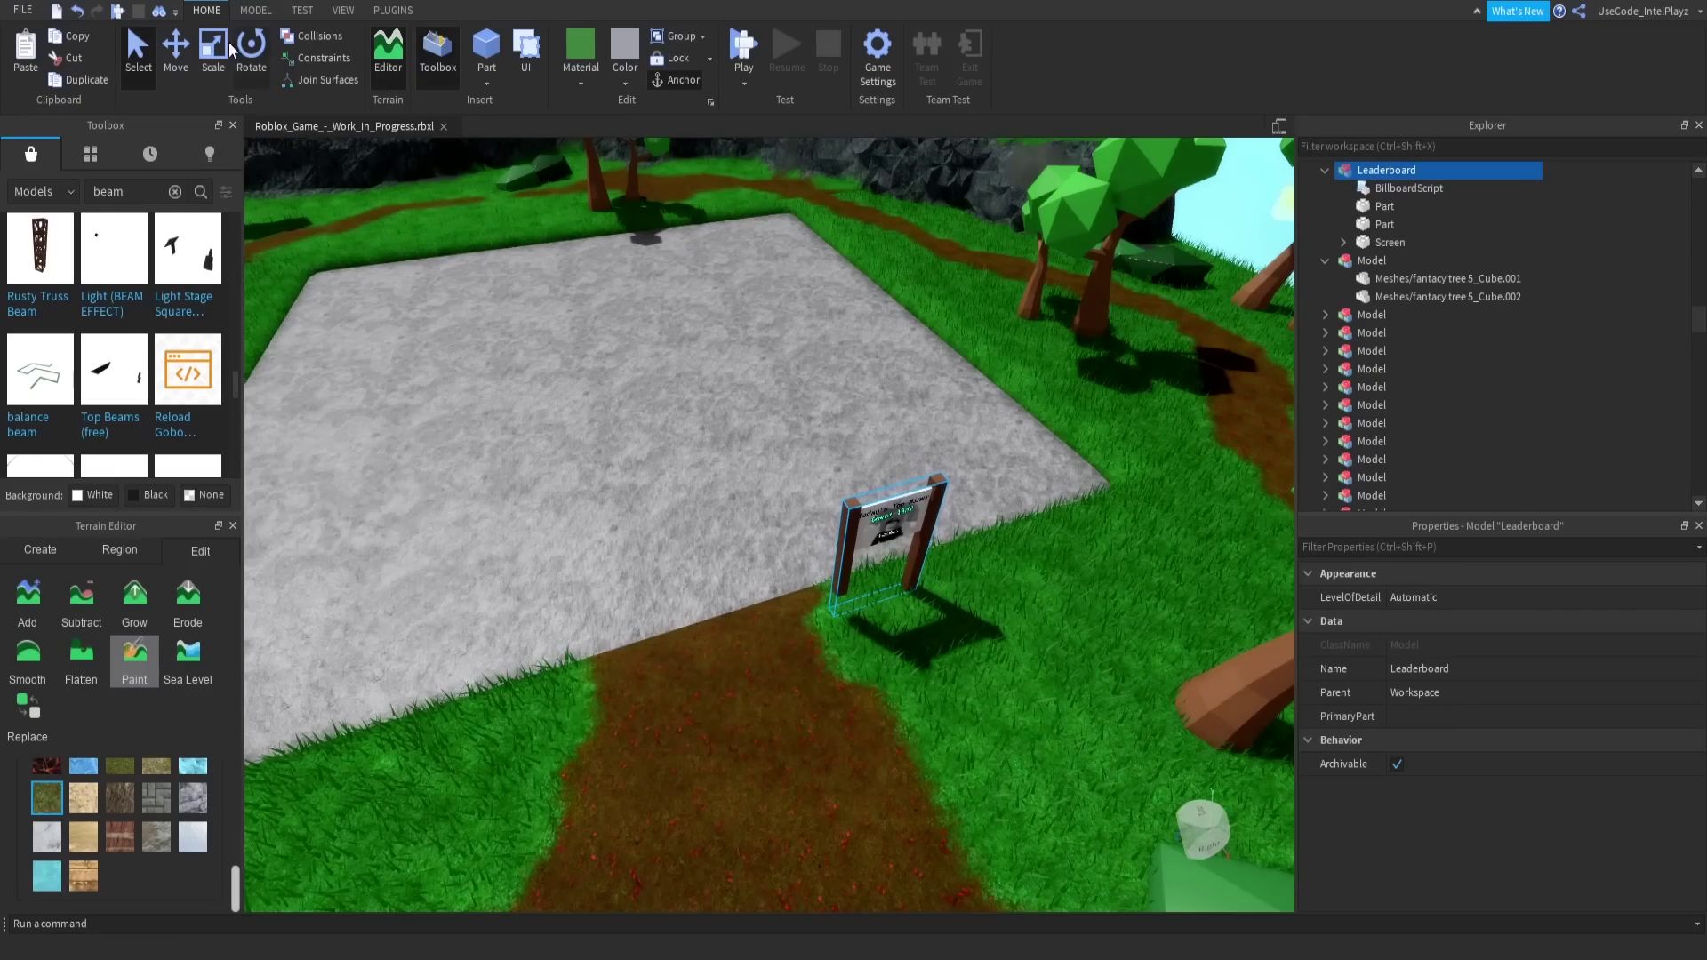
# Lower the Leaderboard vertically so both of its posts stand in the grass.
pyautogui.scroll(10, 841, 476)
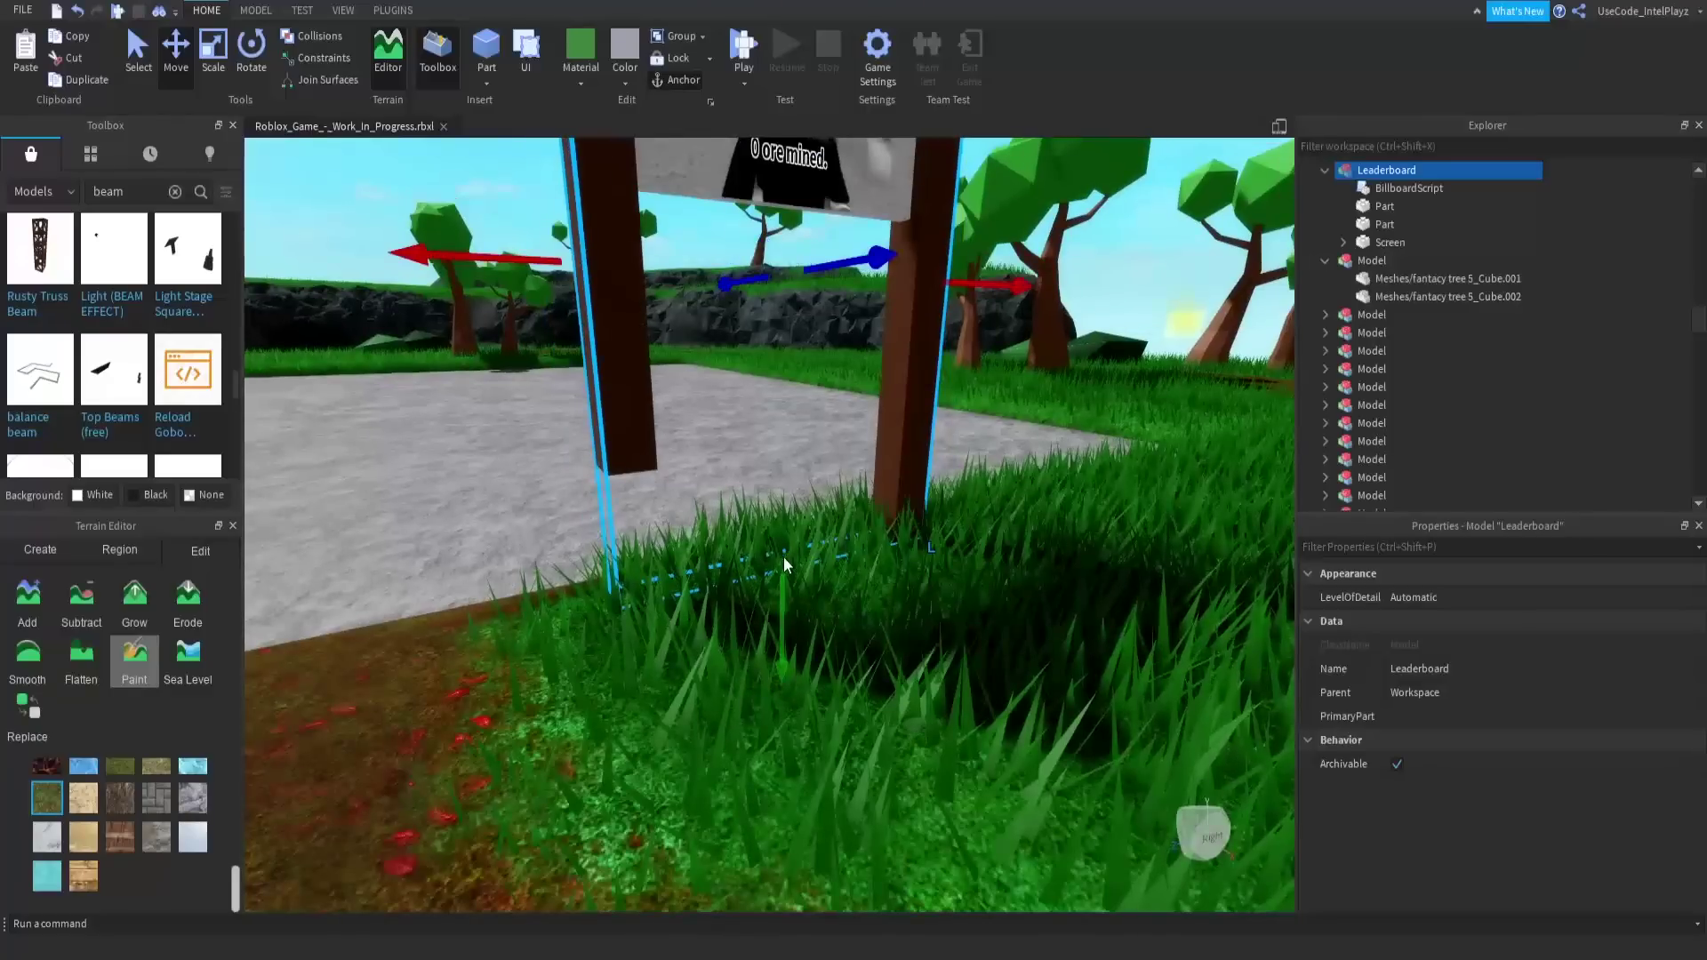
pyautogui.click(777, 615)
pyautogui.click(642, 444)
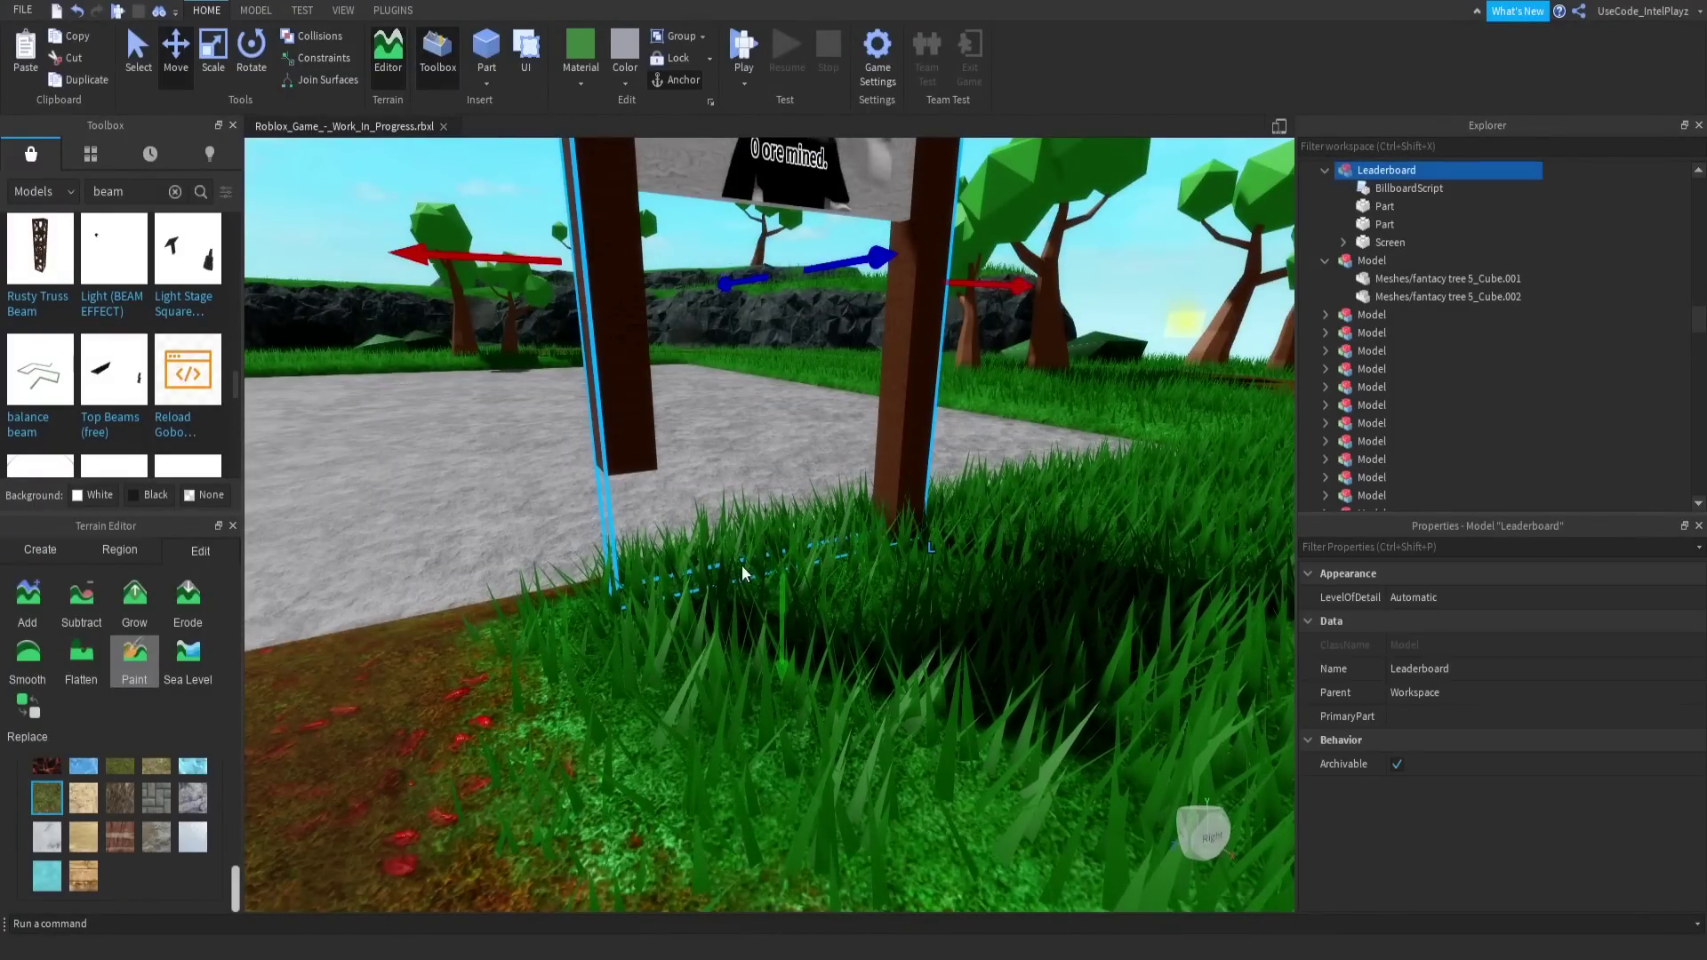
pyautogui.moveTo(781, 601); pyautogui.dragTo(788, 717)
pyautogui.scroll(-10, 808, 627)
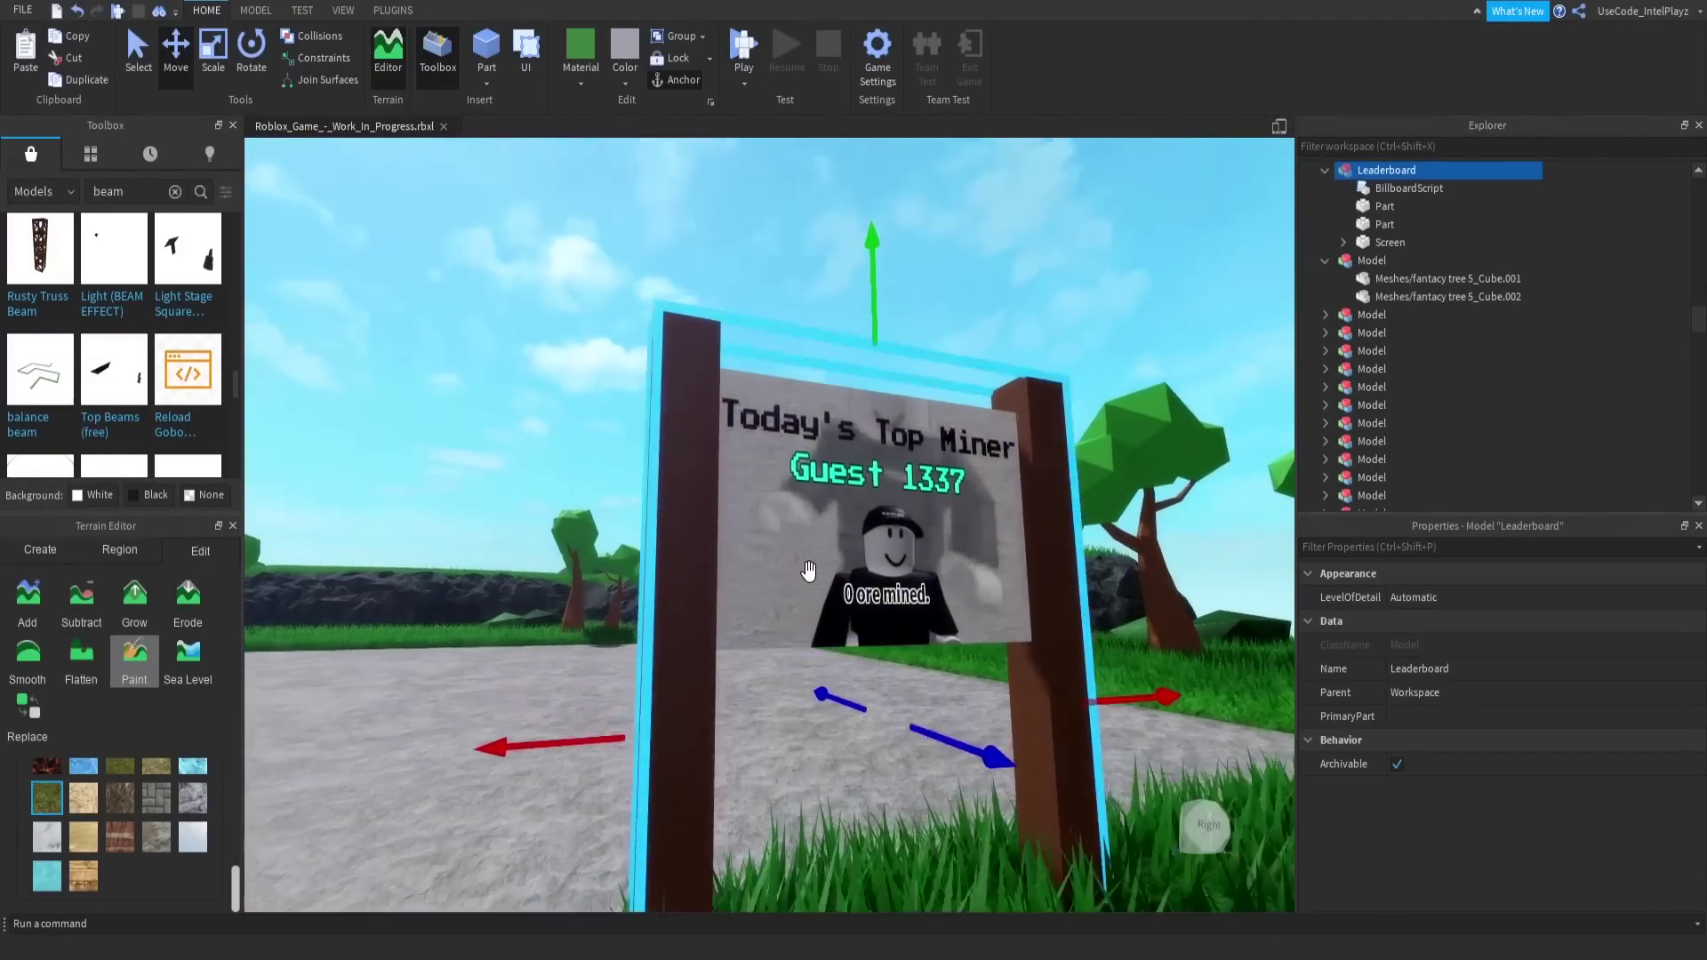
# Review the island's layout around the trading machine, teleporter, spawn pad, leaderboard and stone square.
pyautogui.moveTo(809, 573); pyautogui.dragTo(809, 572, button='right')
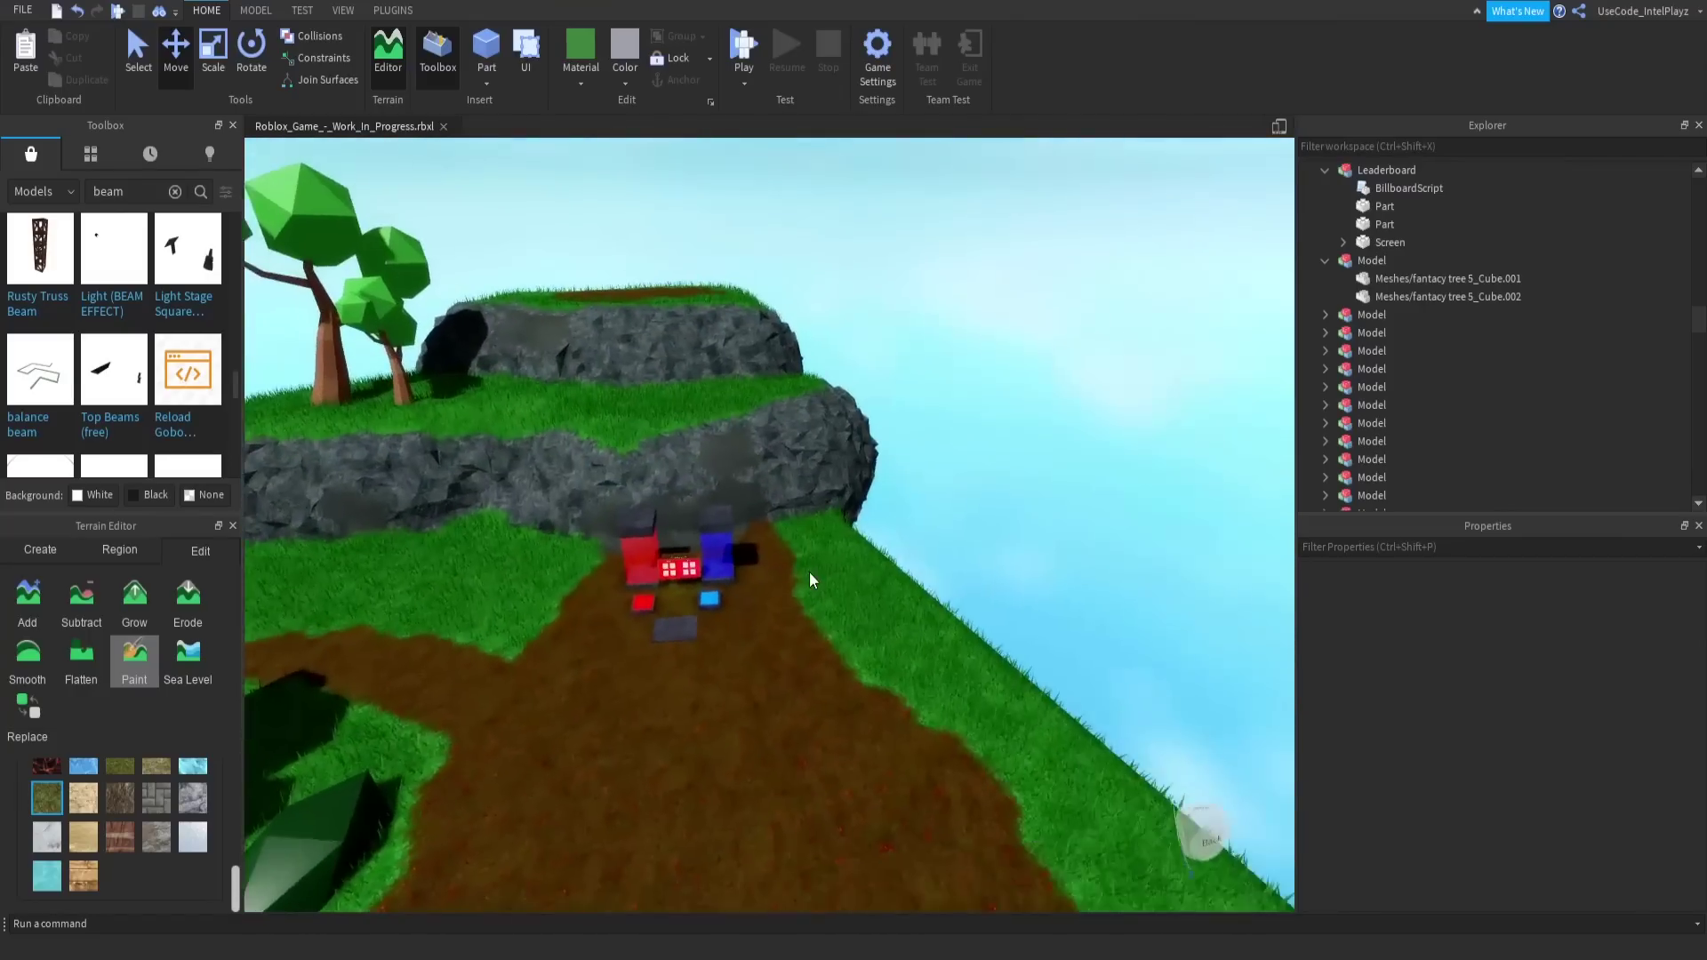
pyautogui.moveTo(809, 572); pyautogui.dragTo(809, 572, button='right')
pyautogui.scroll(-5, 809, 573)
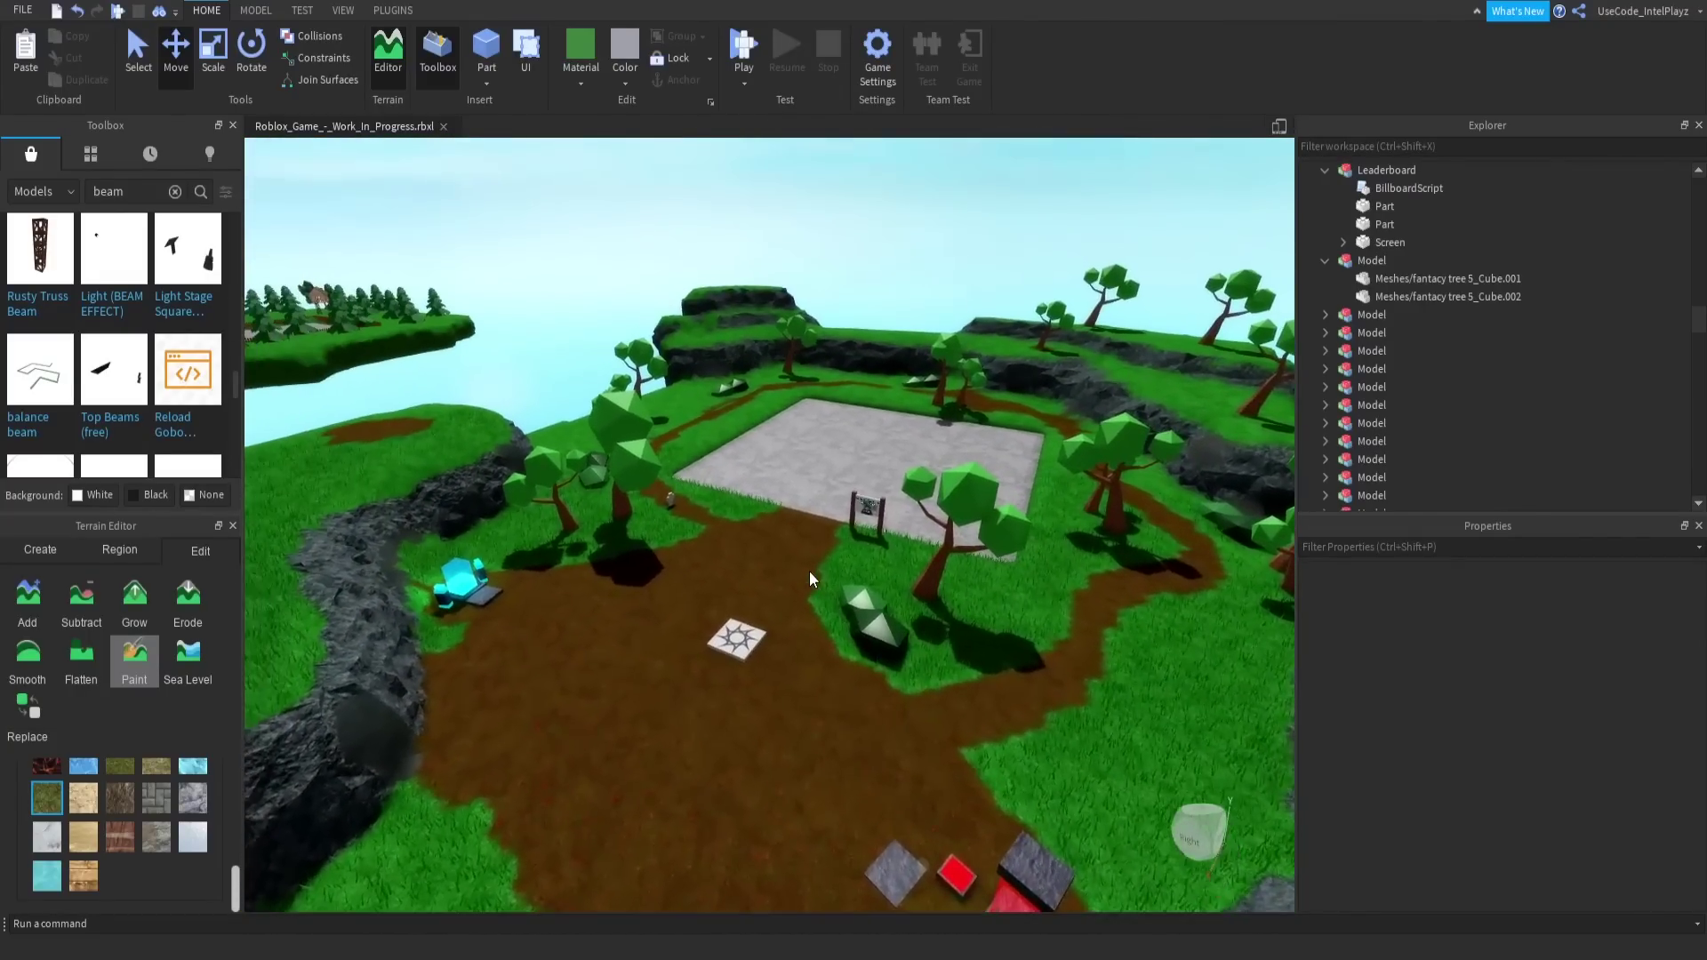
pyautogui.scroll(-3, 809, 573)
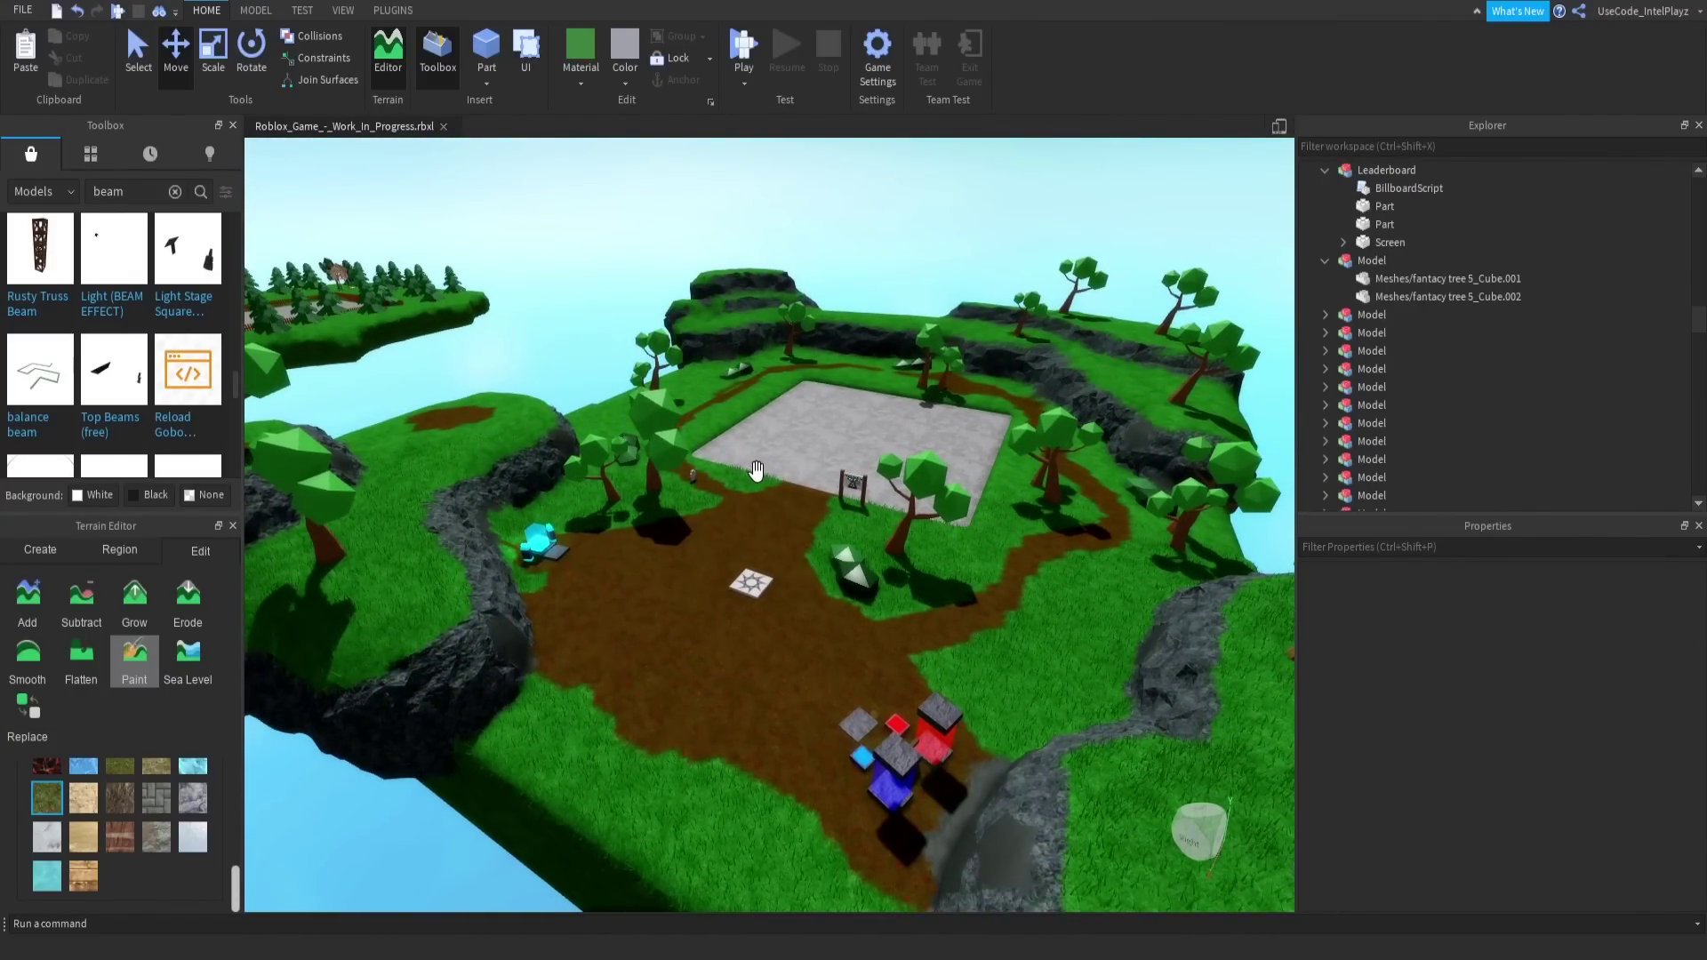
pyautogui.scroll(10, 765, 474)
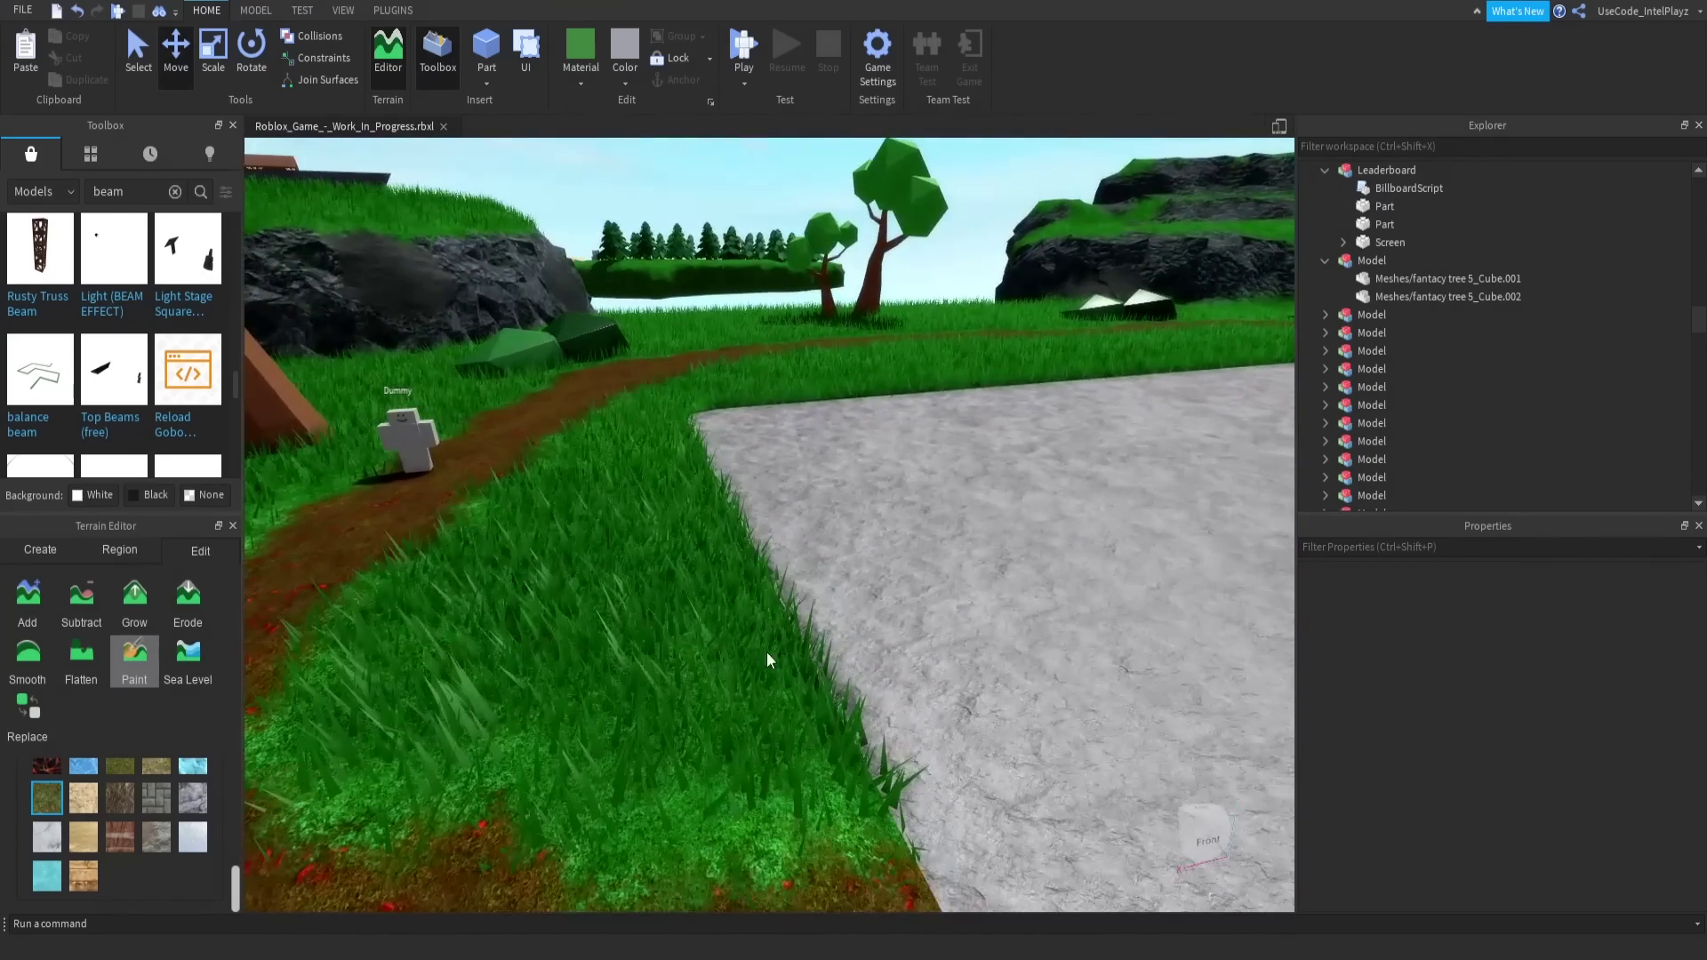
# Inspect the island's trees, rock ridges and the dark rock slabs along its edge.
pyautogui.scroll(-10, 684, 380)
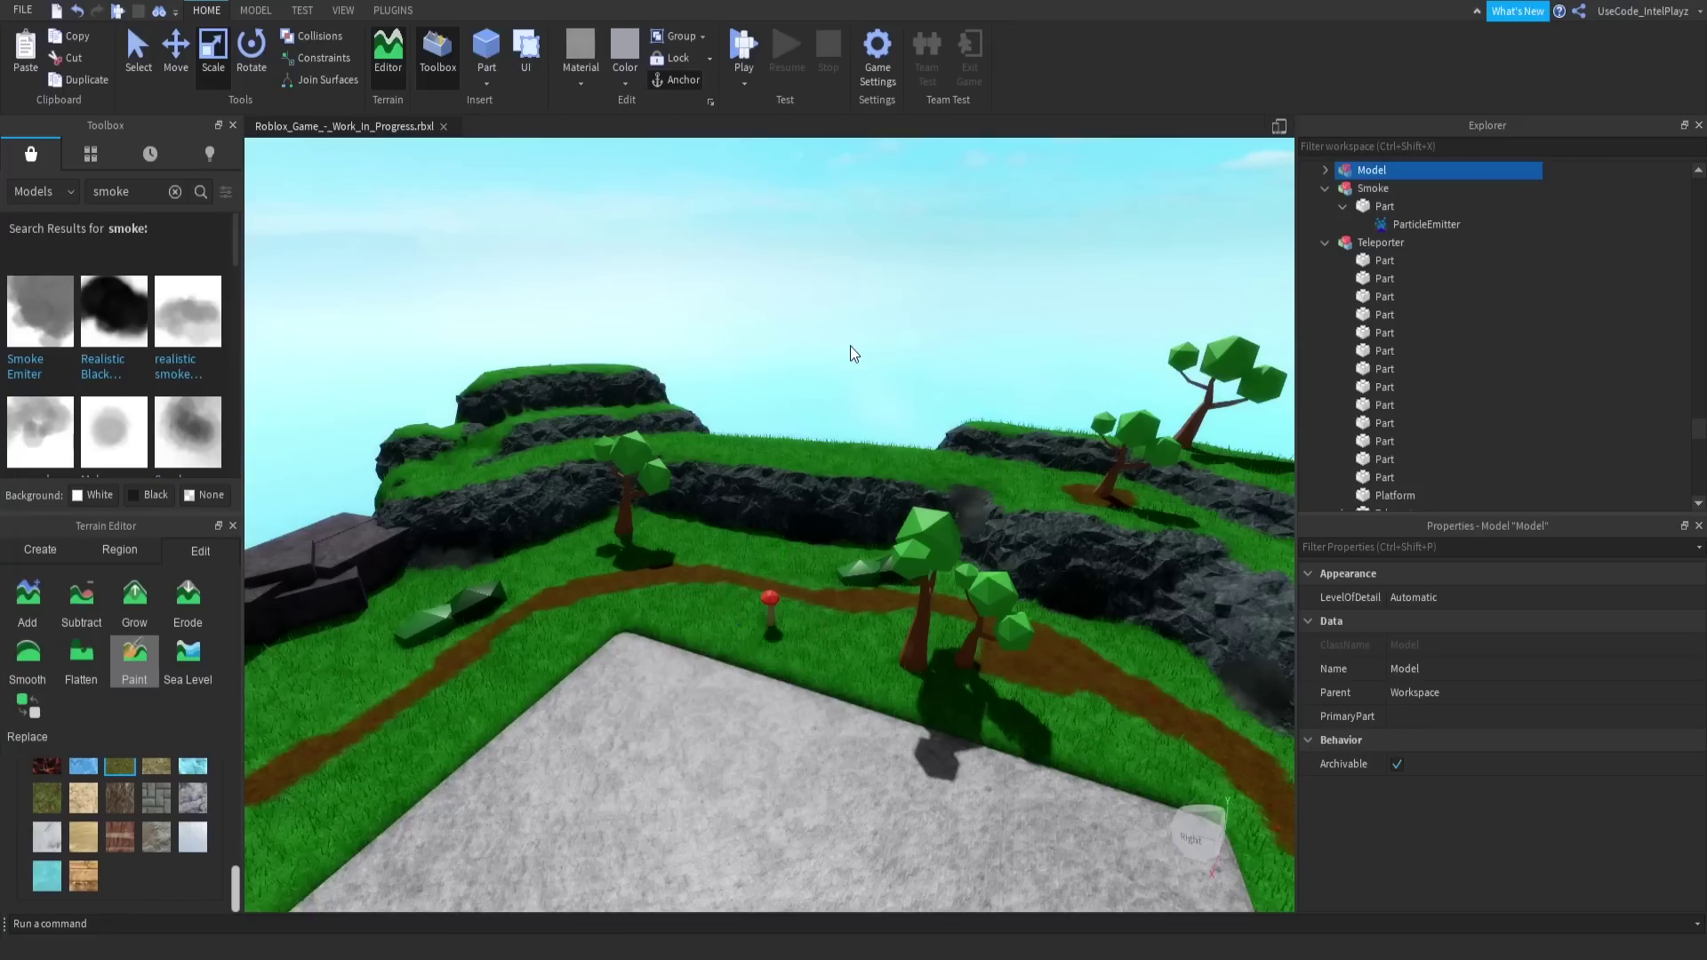
pyautogui.scroll(-5, 850, 345)
pyautogui.scroll(8, 850, 345)
pyautogui.scroll(5, 850, 352)
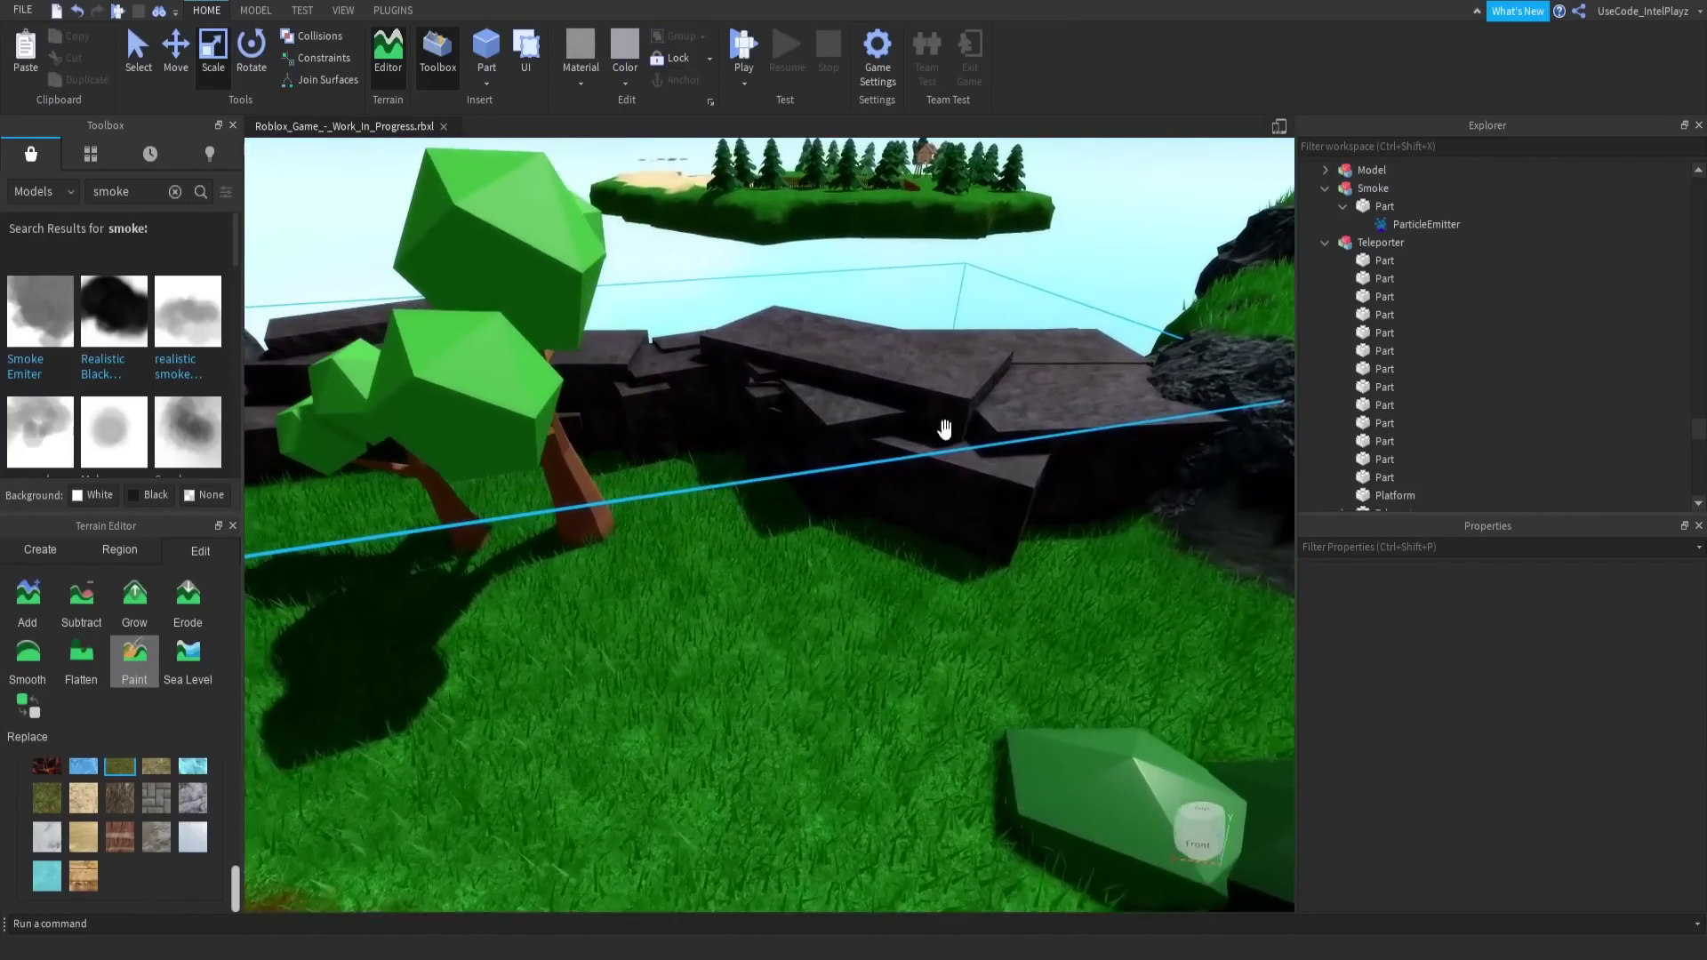
pyautogui.scroll(-8, 960, 384)
pyautogui.moveTo(960, 384); pyautogui.dragTo(1038, 406, button='right')
pyautogui.scroll(4, 1038, 407)
pyautogui.scroll(8, 1039, 406)
# Delete the wooden pavilion with the shingled roof from the baseplate.
pyautogui.scroll(10, 917, 570)
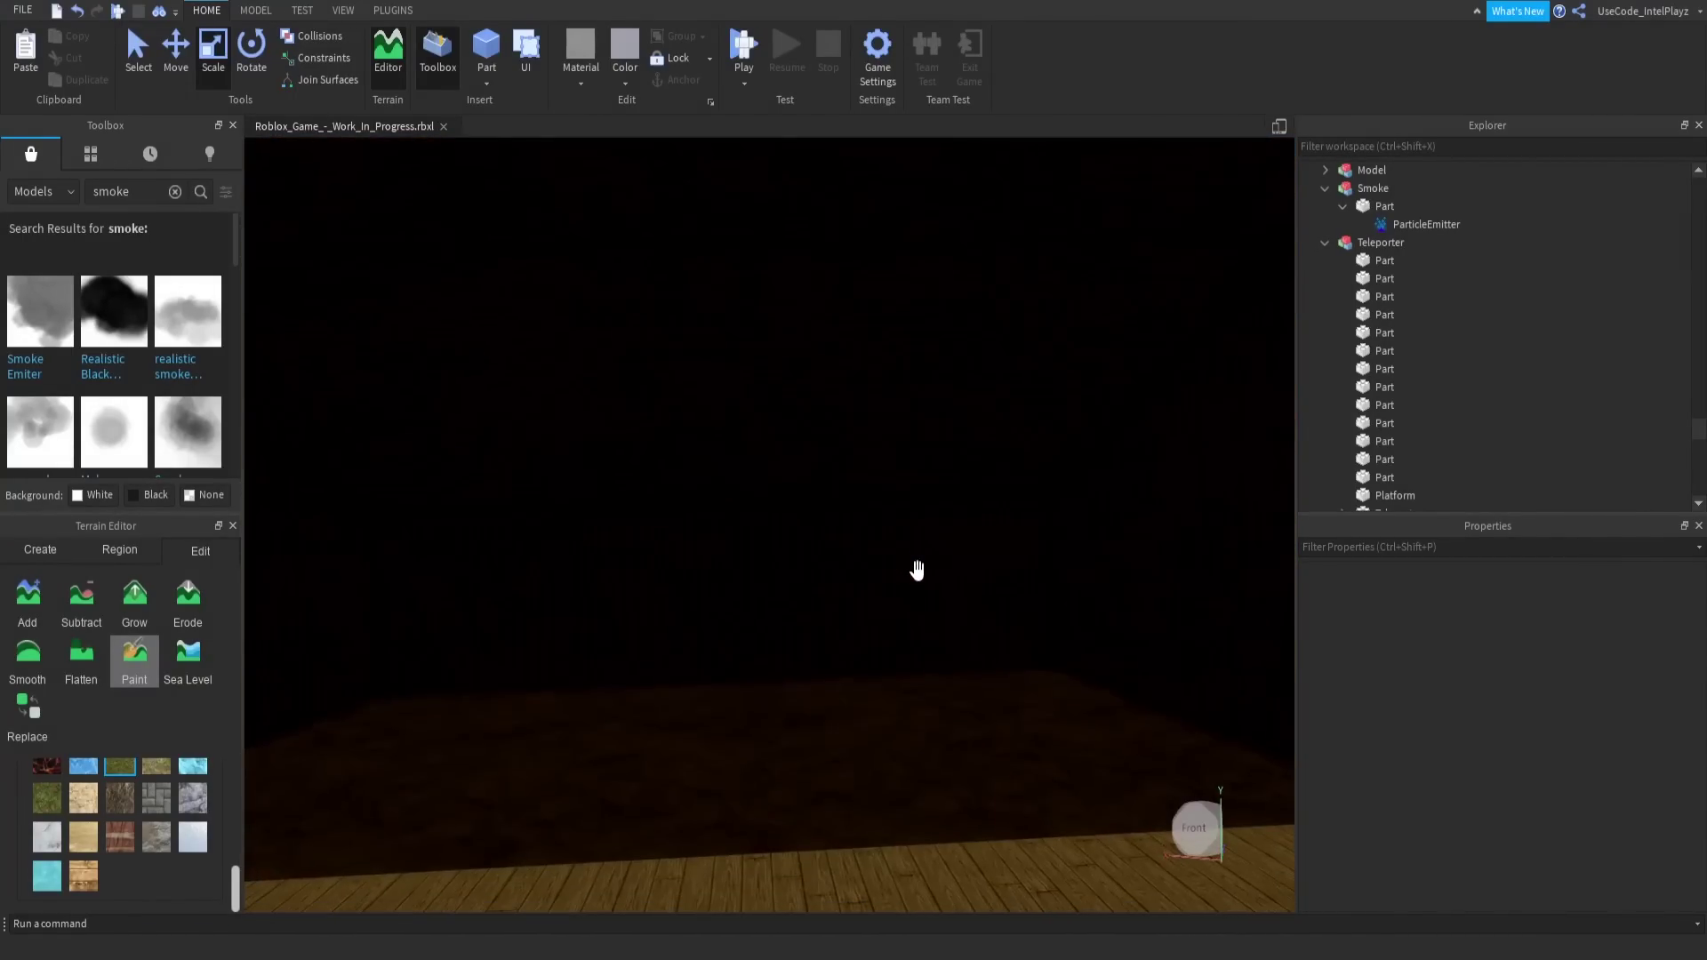
pyautogui.scroll(-10, 916, 570)
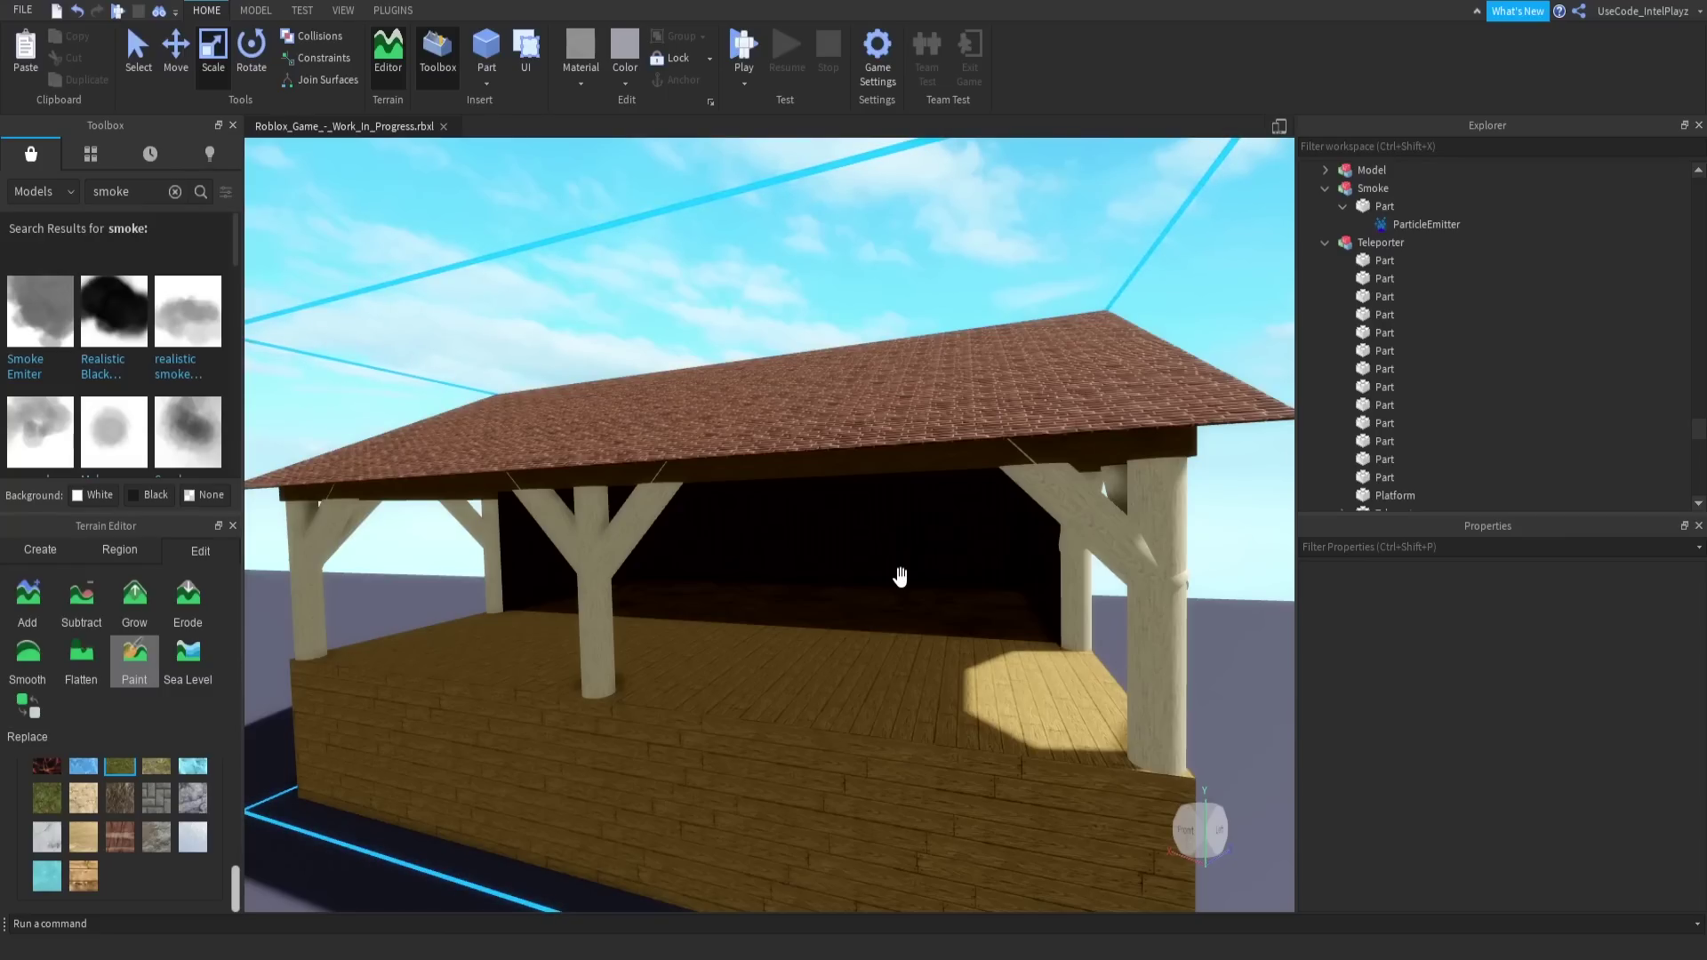
pyautogui.click(819, 452)
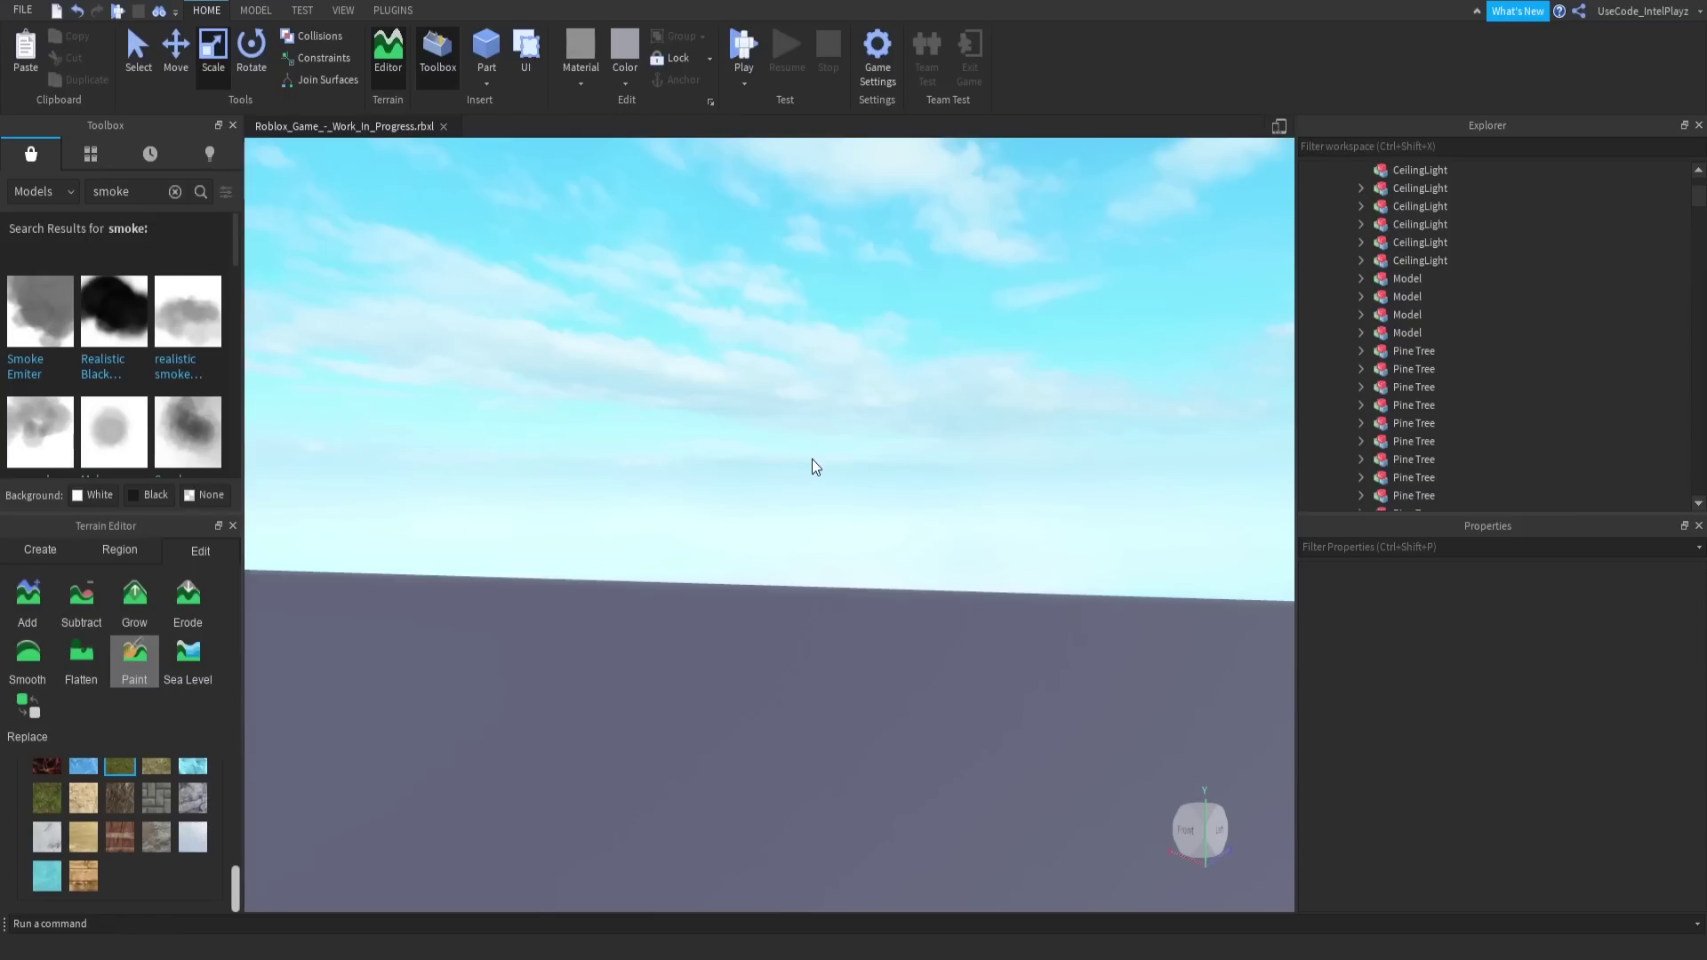
# View the whole floating mining island from a distance.
pyautogui.moveTo(824, 463); pyautogui.dragTo(823, 459, button='right')
pyautogui.press('w')
pyautogui.press('s')
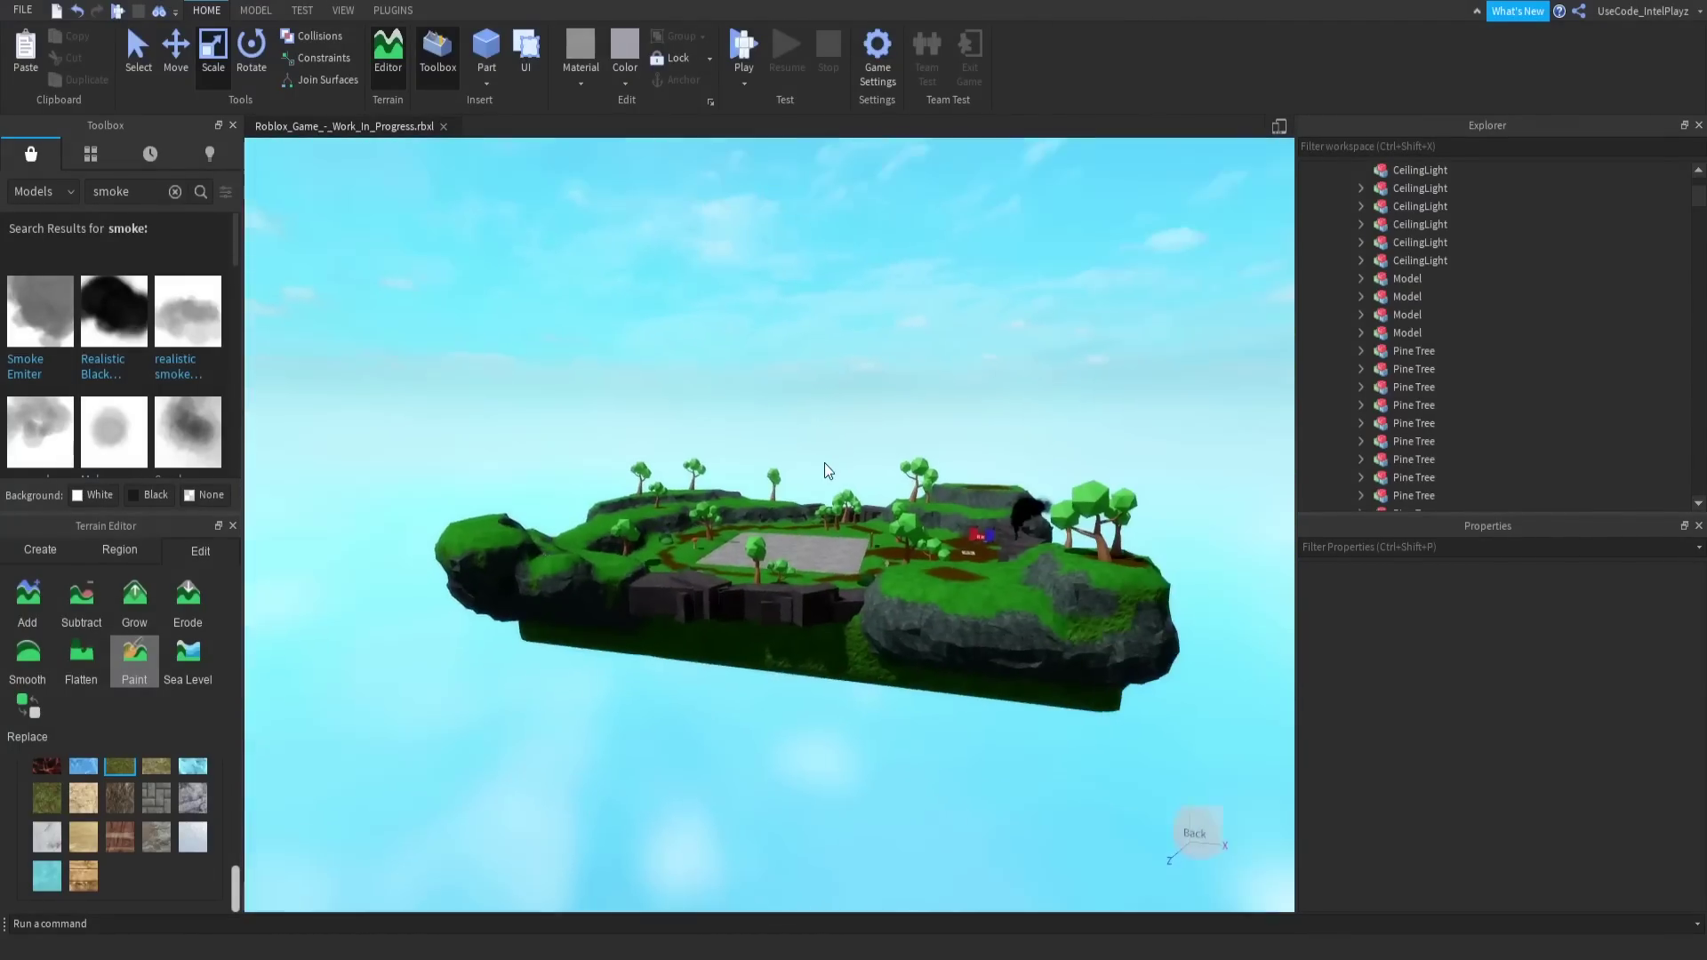
# Paint leafy grass over the grass blades poking through the edge of the forge's stone slab.
pyautogui.moveTo(824, 463); pyautogui.dragTo(824, 462, button='right')
pyautogui.press('w')
pyautogui.press('w')
pyautogui.press('s')
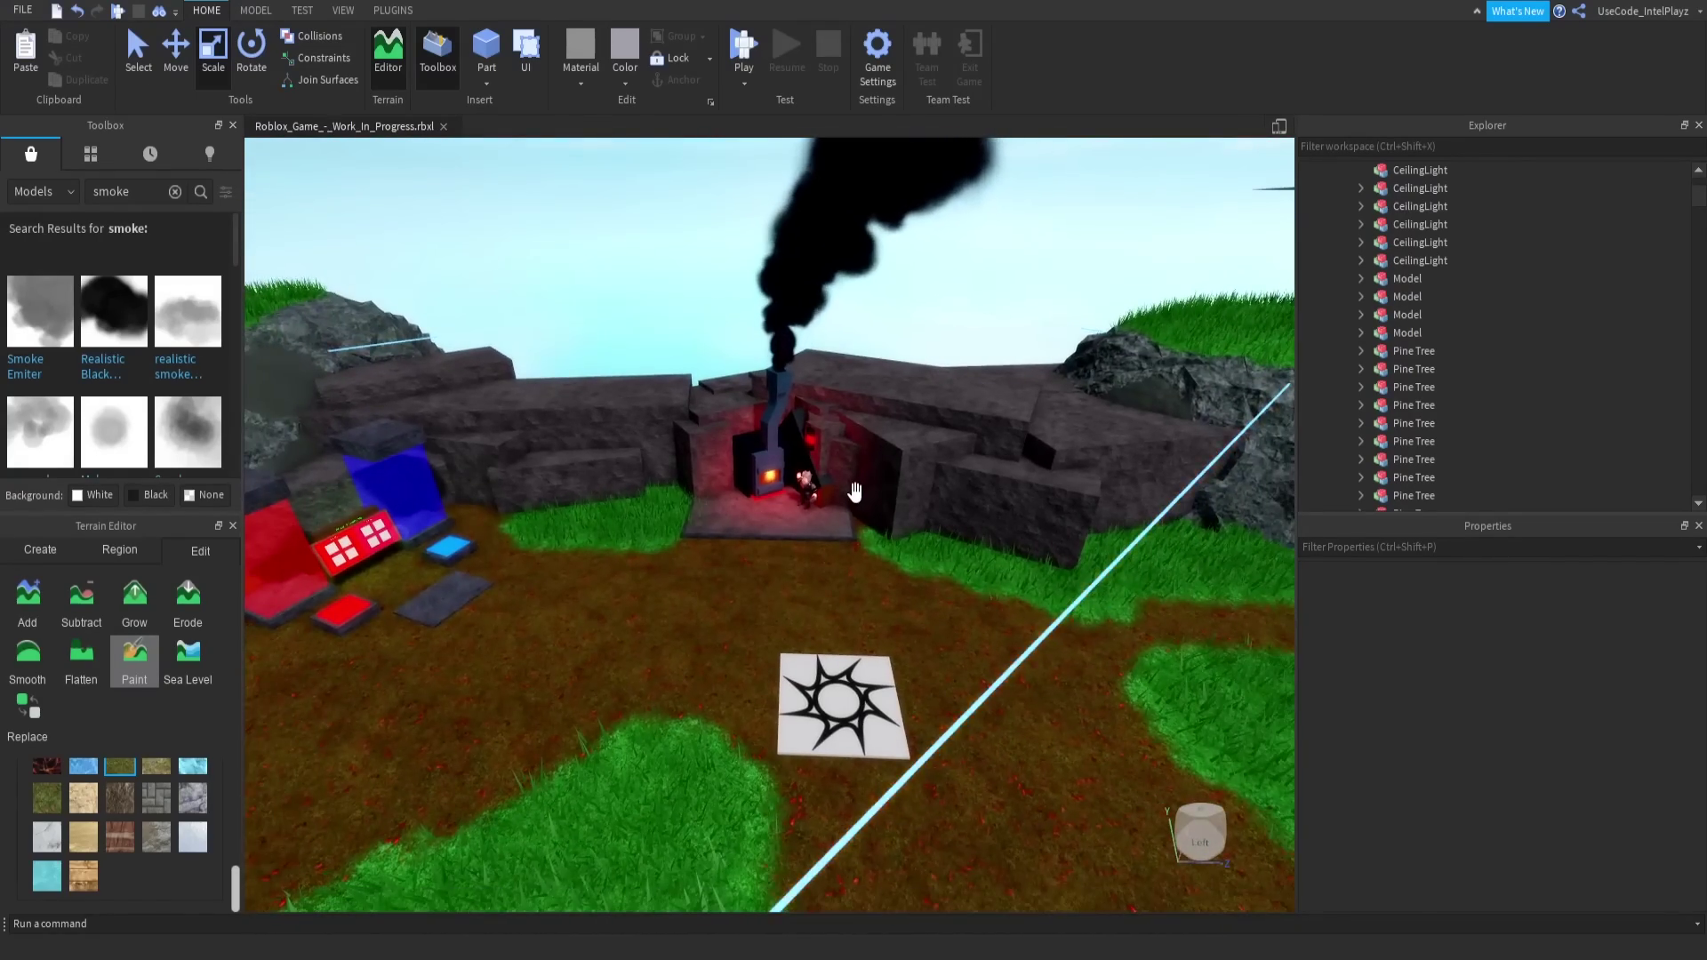
pyautogui.scroll(8, 854, 491)
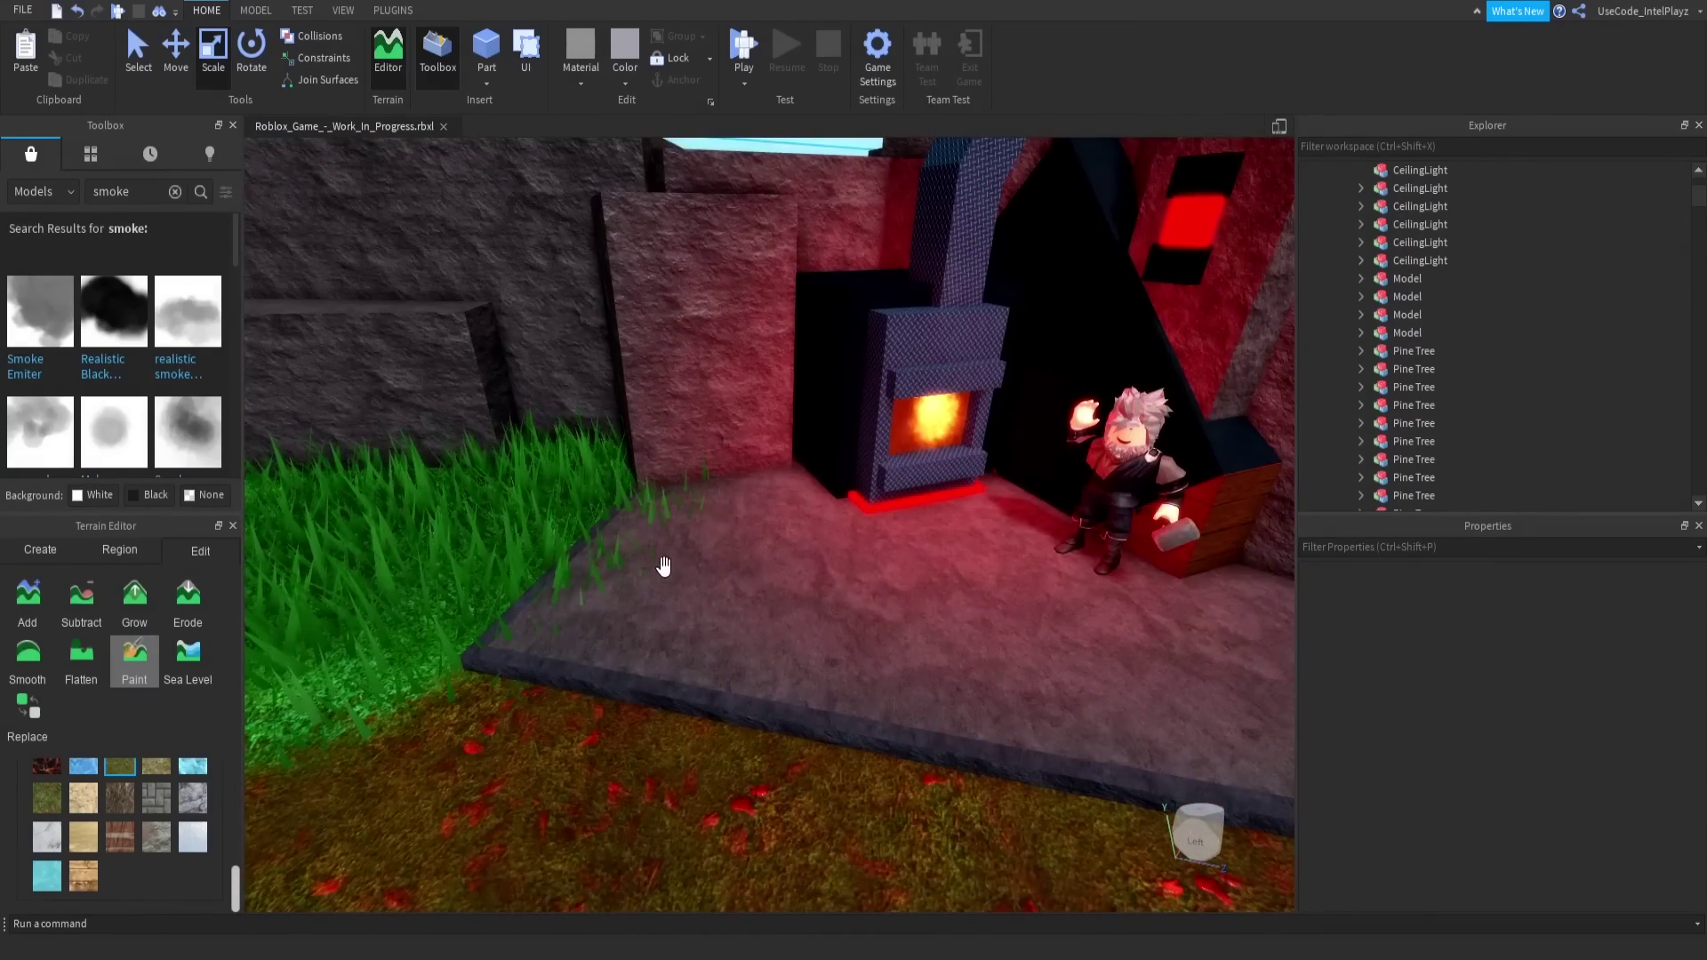
pyautogui.moveTo(664, 566); pyautogui.dragTo(768, 551, button='right')
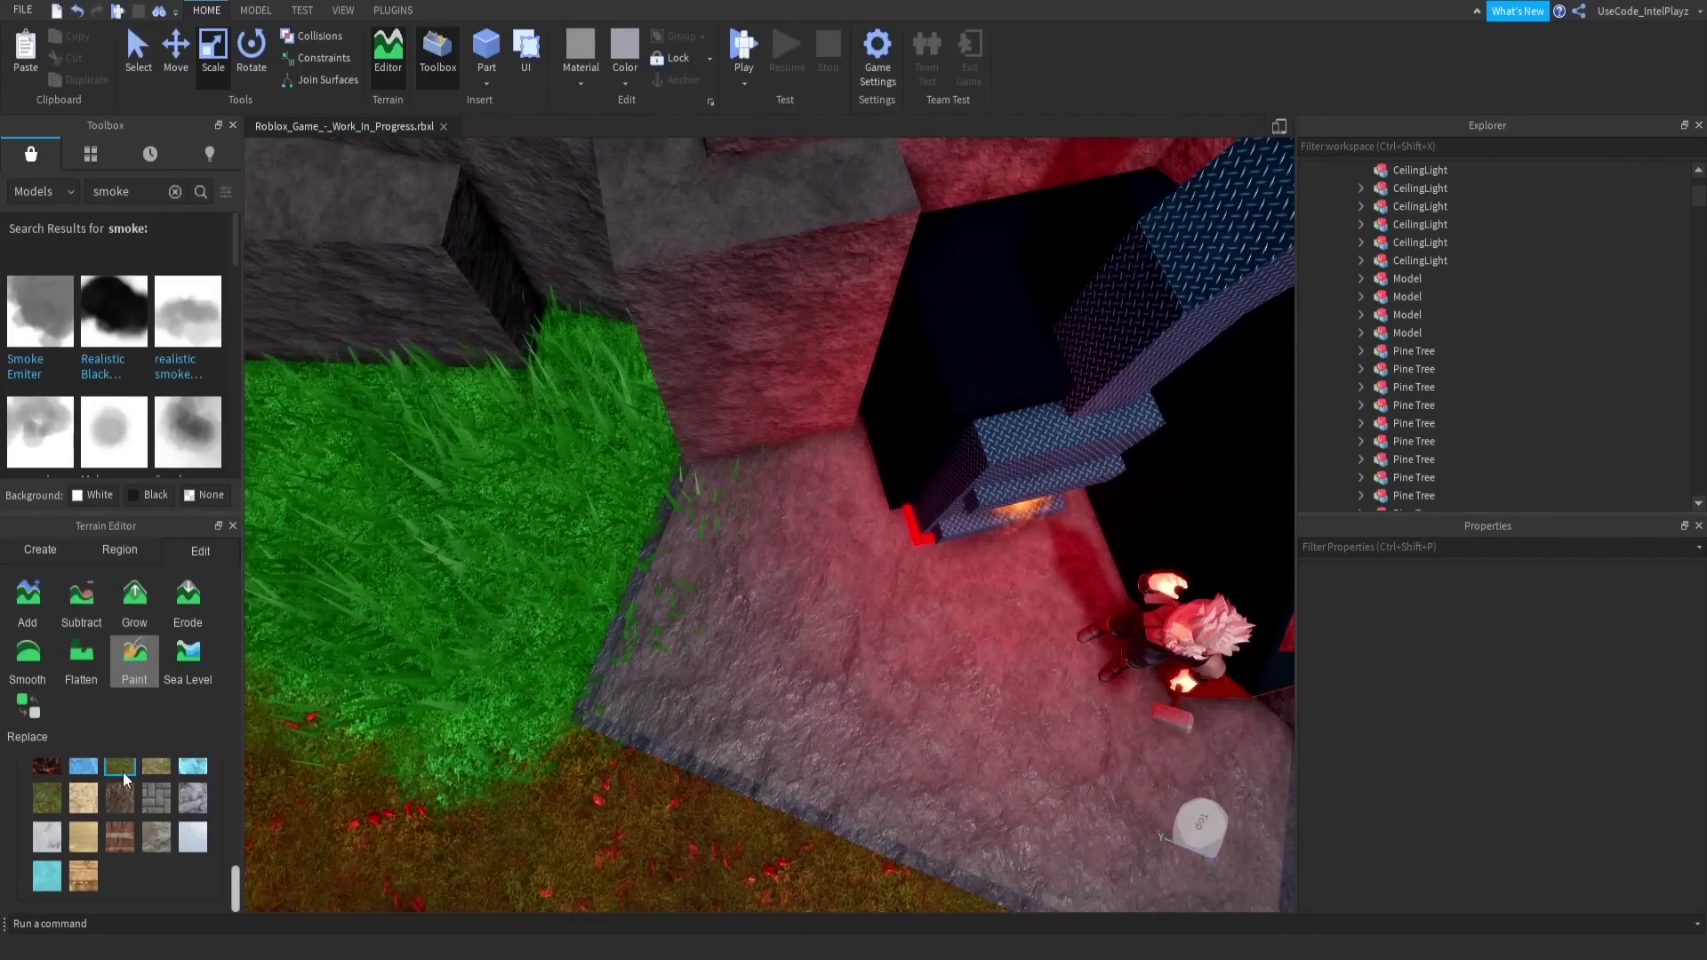
pyautogui.click(48, 802)
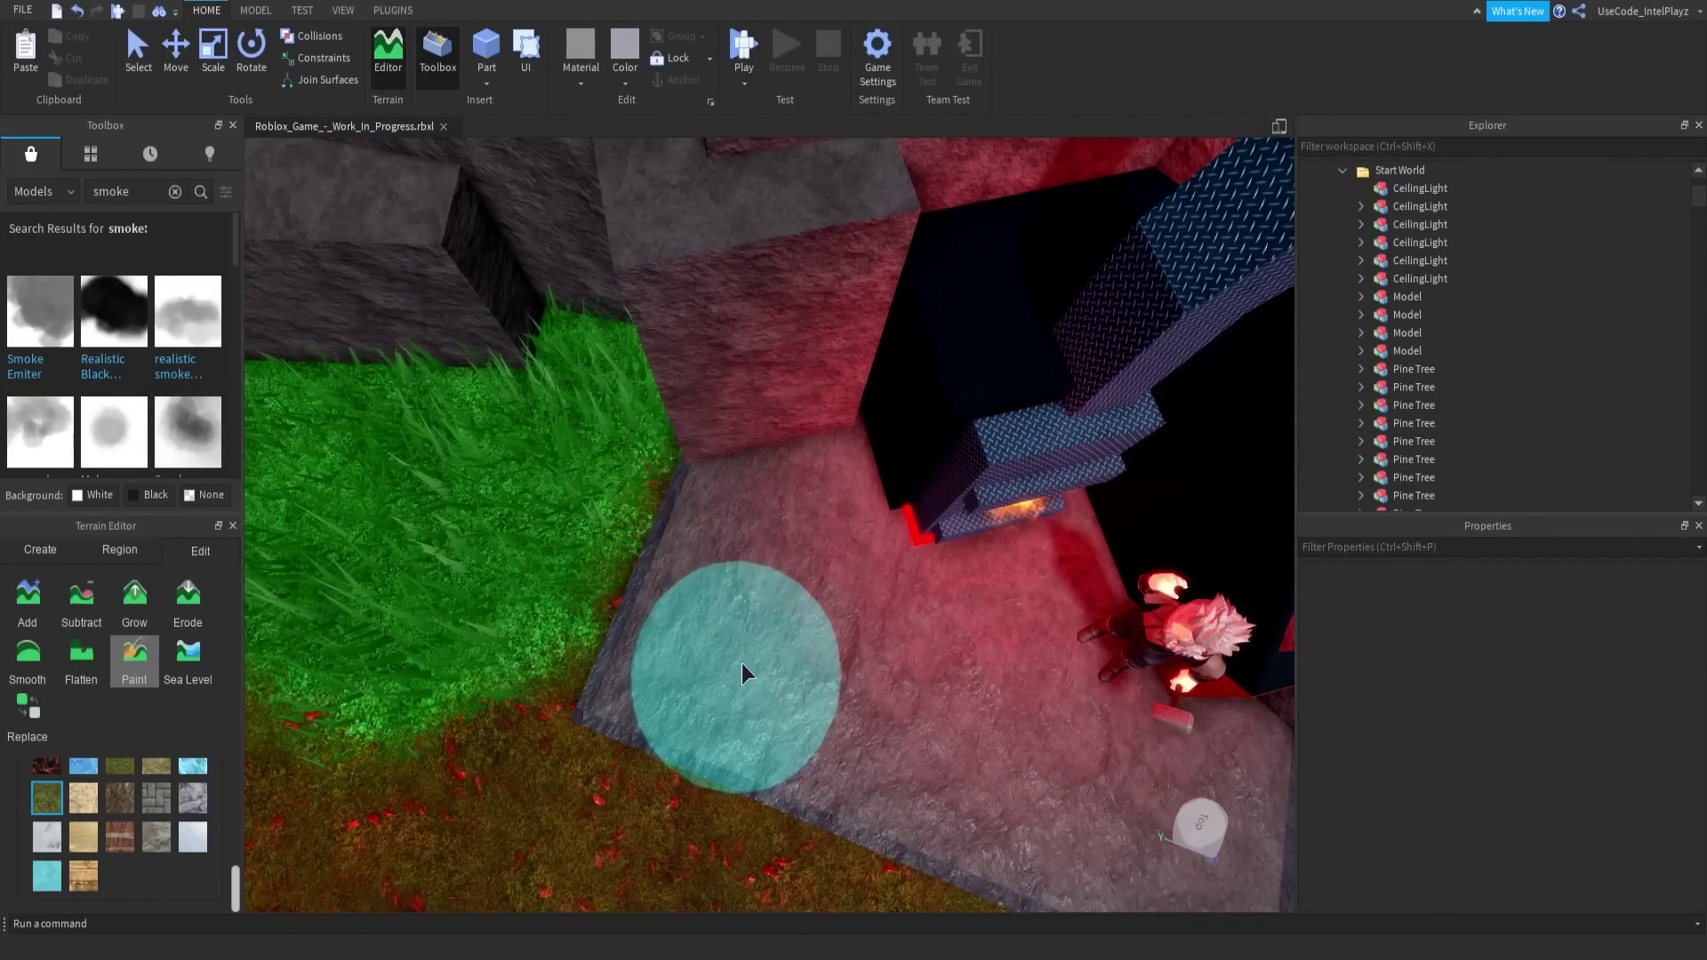
pyautogui.scroll(-10, 814, 664)
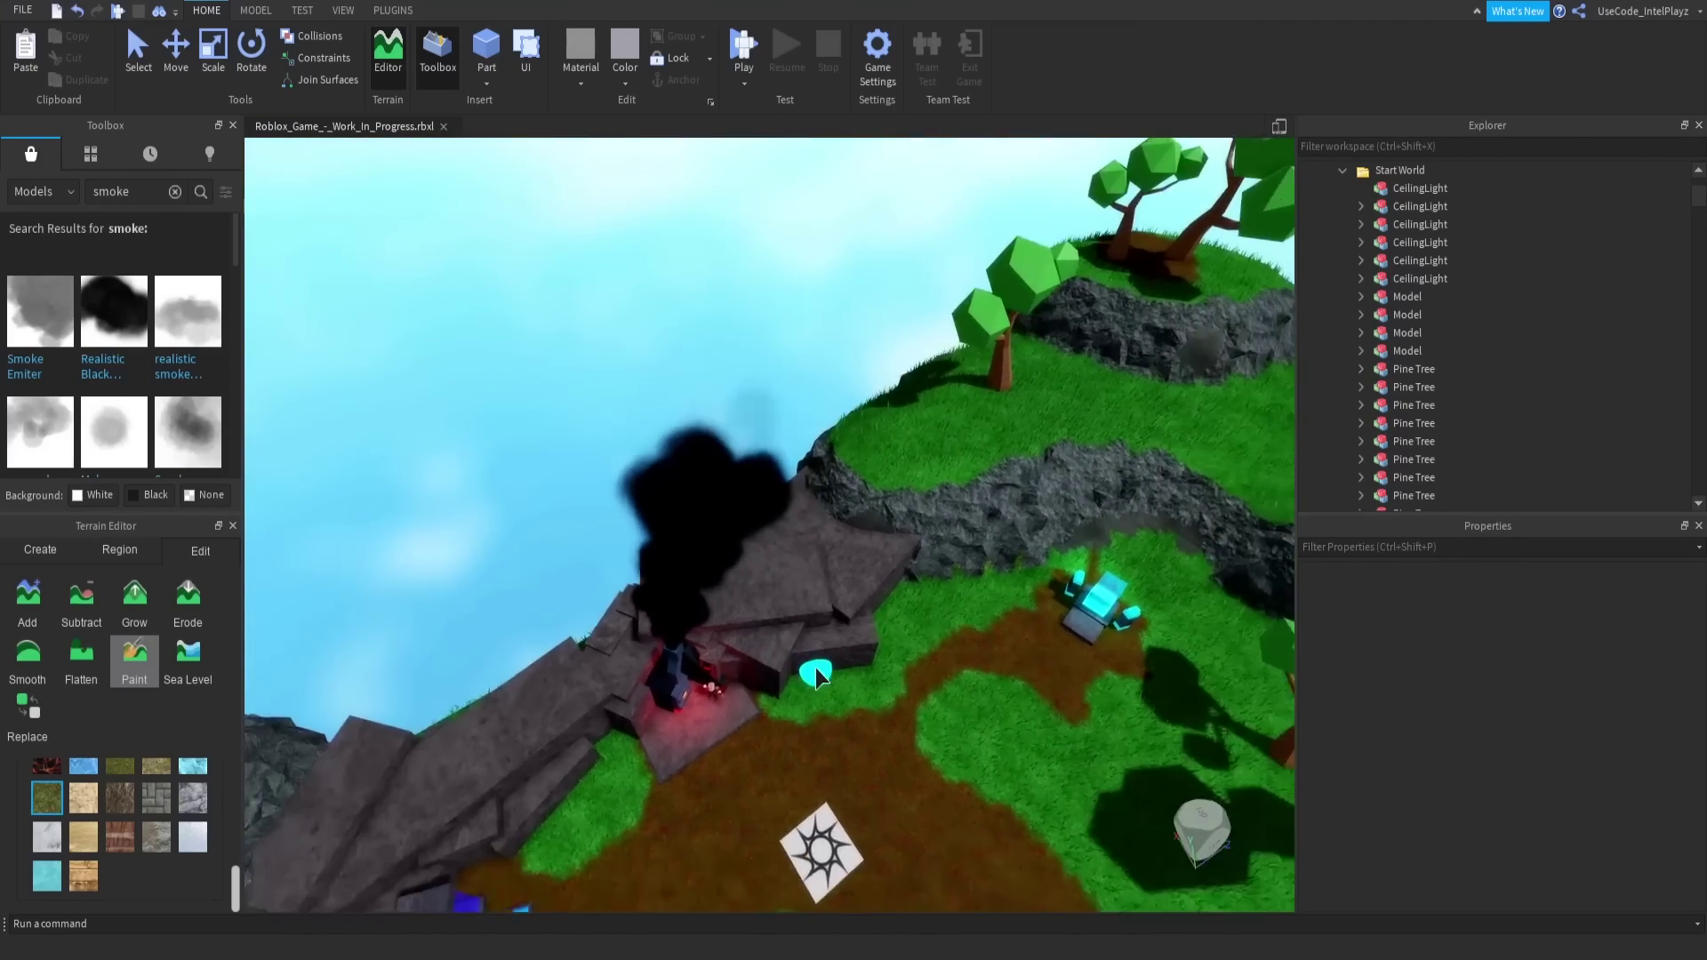
# Paint grass over the terrain patch behind the cyan teleporter.
pyautogui.moveTo(814, 668); pyautogui.dragTo(814, 668, button='right')
pyautogui.press('w')
pyautogui.press('w')
pyautogui.scroll(-2, 772, 658)
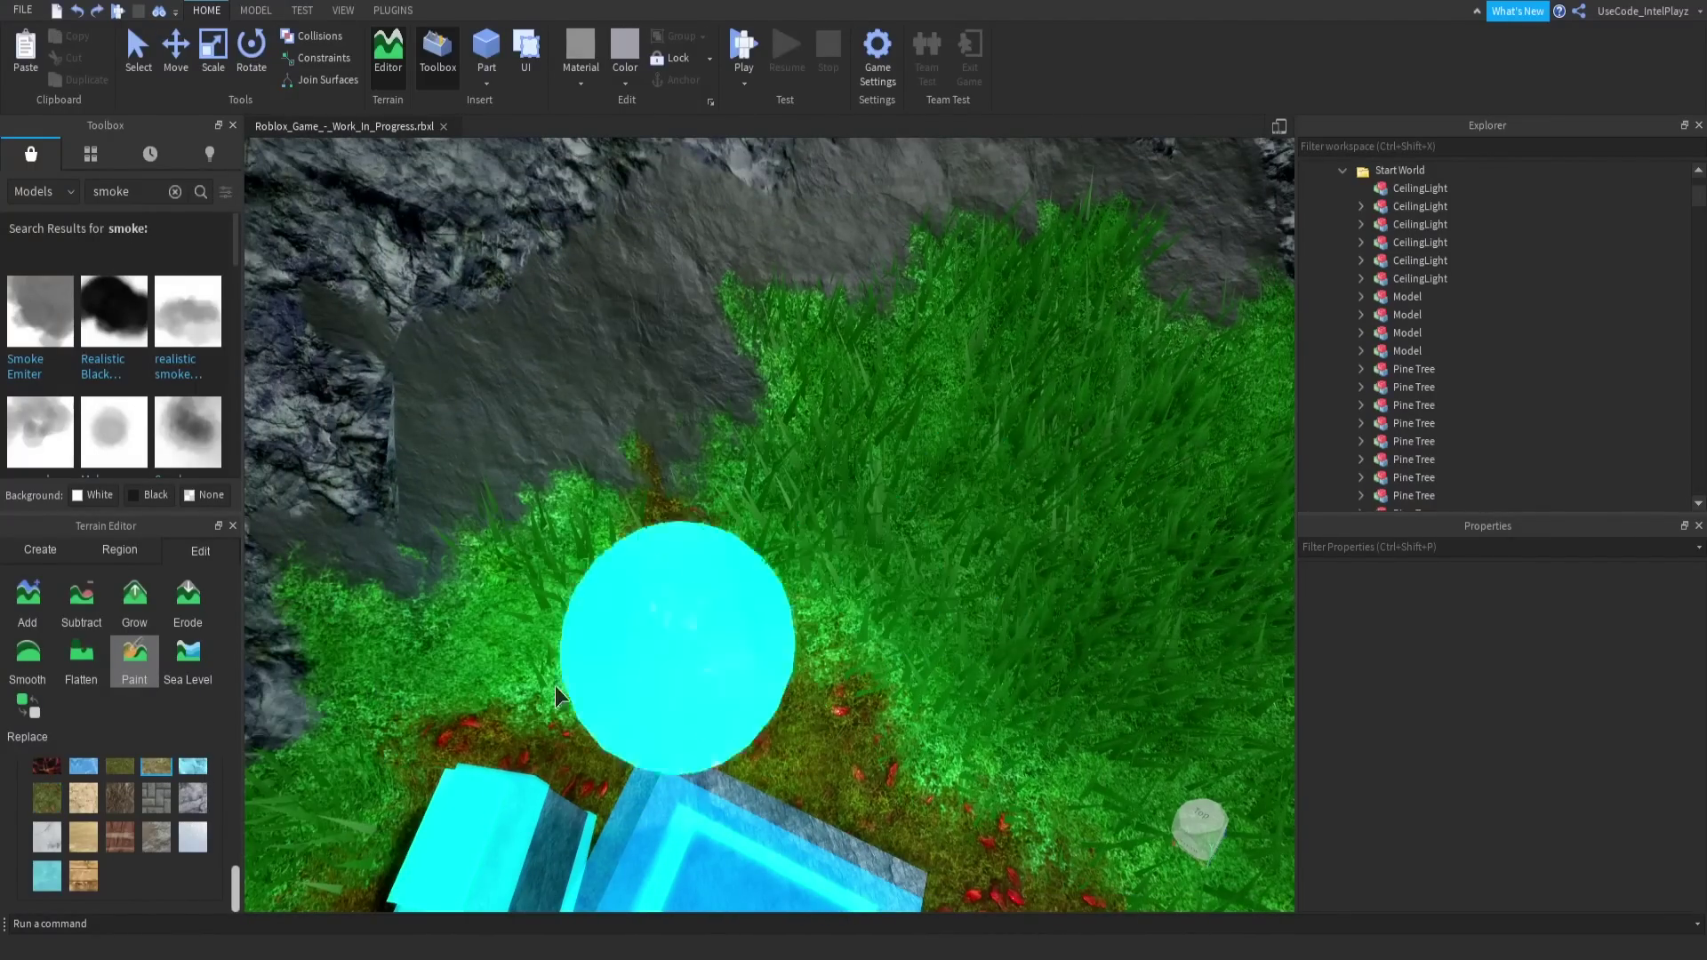
pyautogui.click(119, 765)
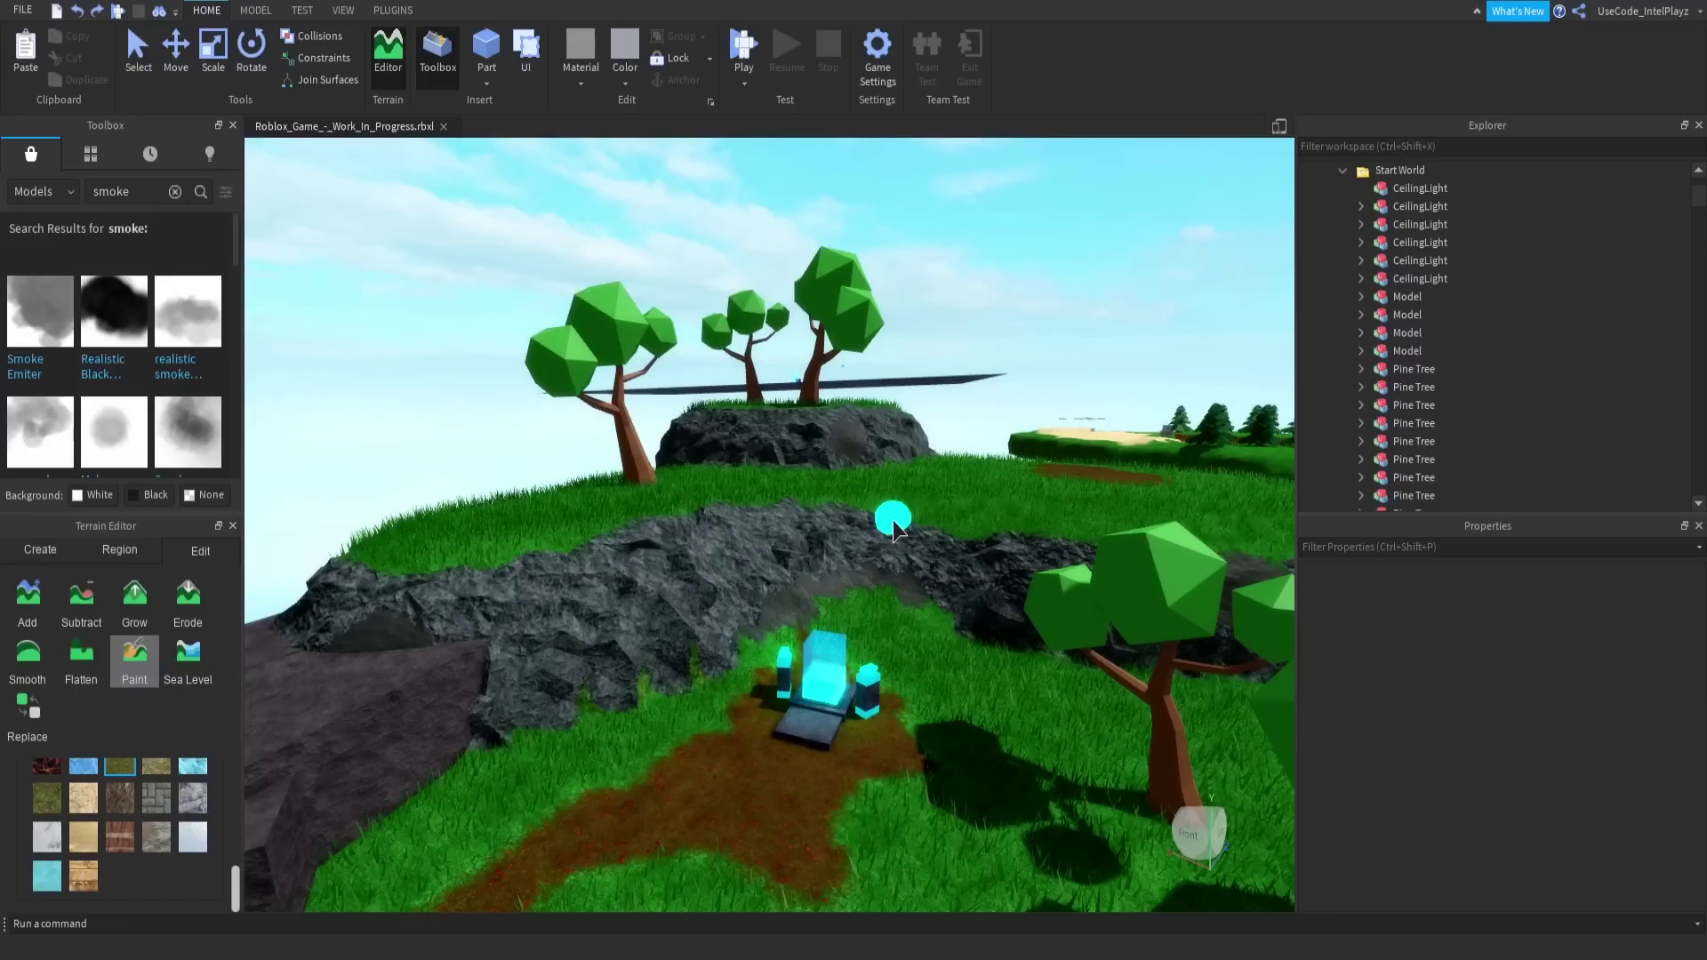
# Close the Toolbox, move the red mushroom to the grass near the tree beside the path, and add a second mushroom next to it.
pyautogui.scroll(3, 894, 521)
pyautogui.press('w')
pyautogui.moveTo(893, 520); pyautogui.dragTo(894, 520, button='right')
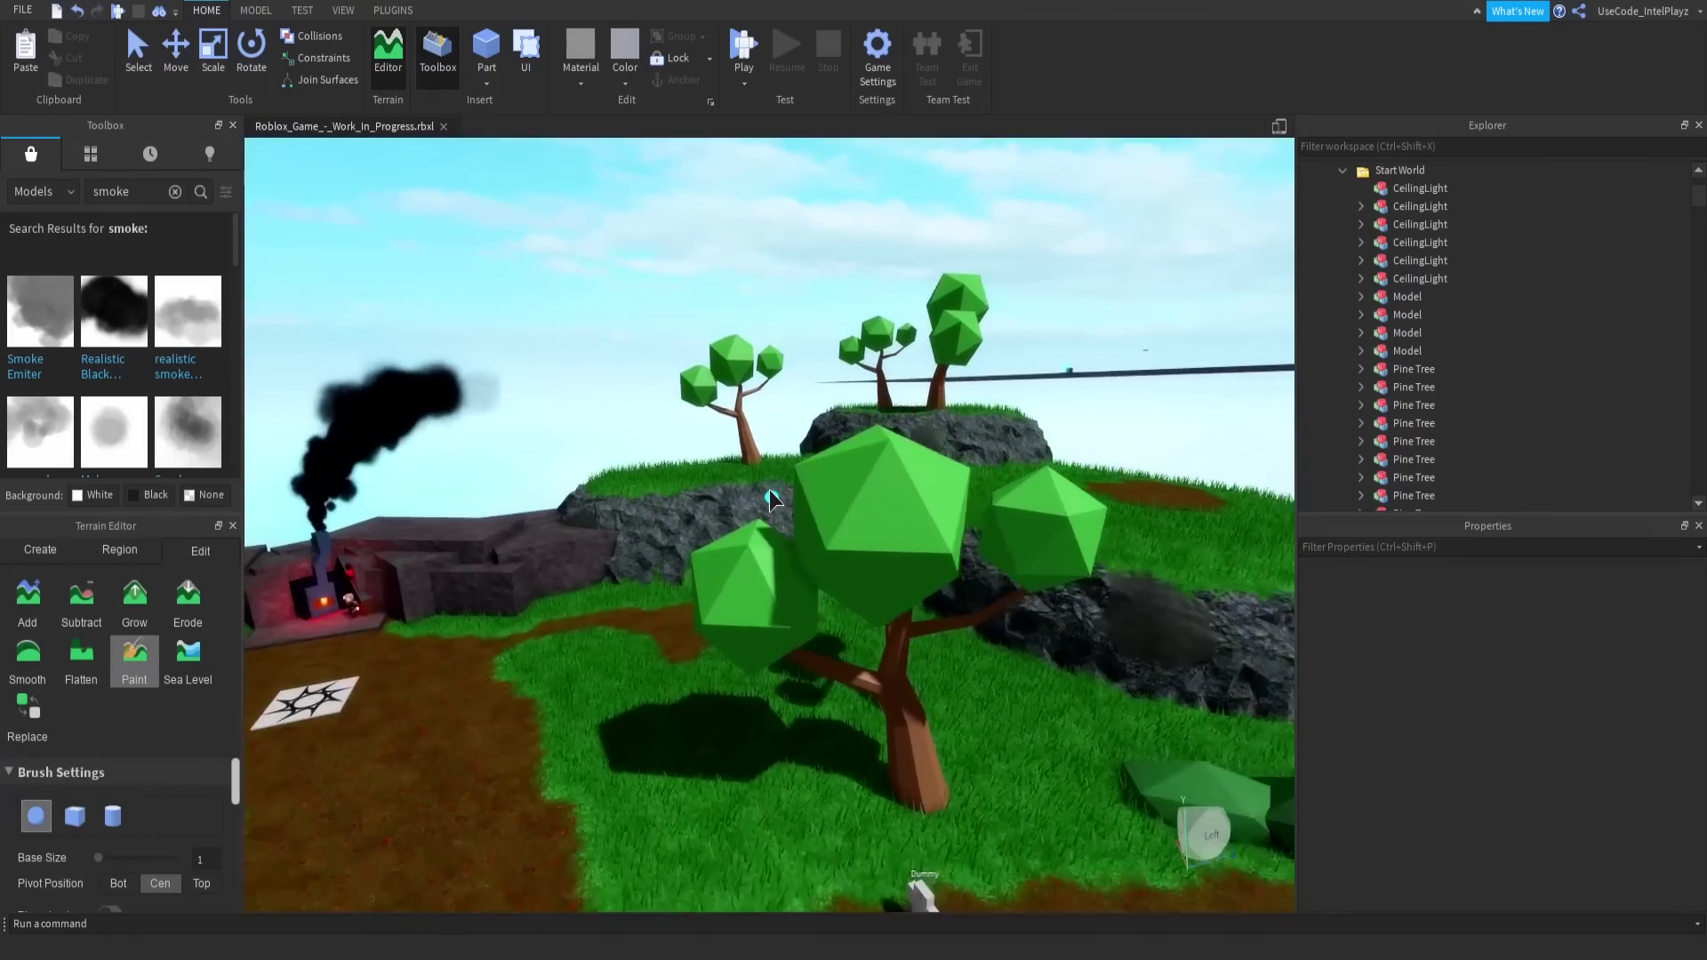
pyautogui.press('s')
pyautogui.moveTo(770, 491); pyautogui.dragTo(770, 491, button='right')
pyautogui.press('w')
pyautogui.press('s')
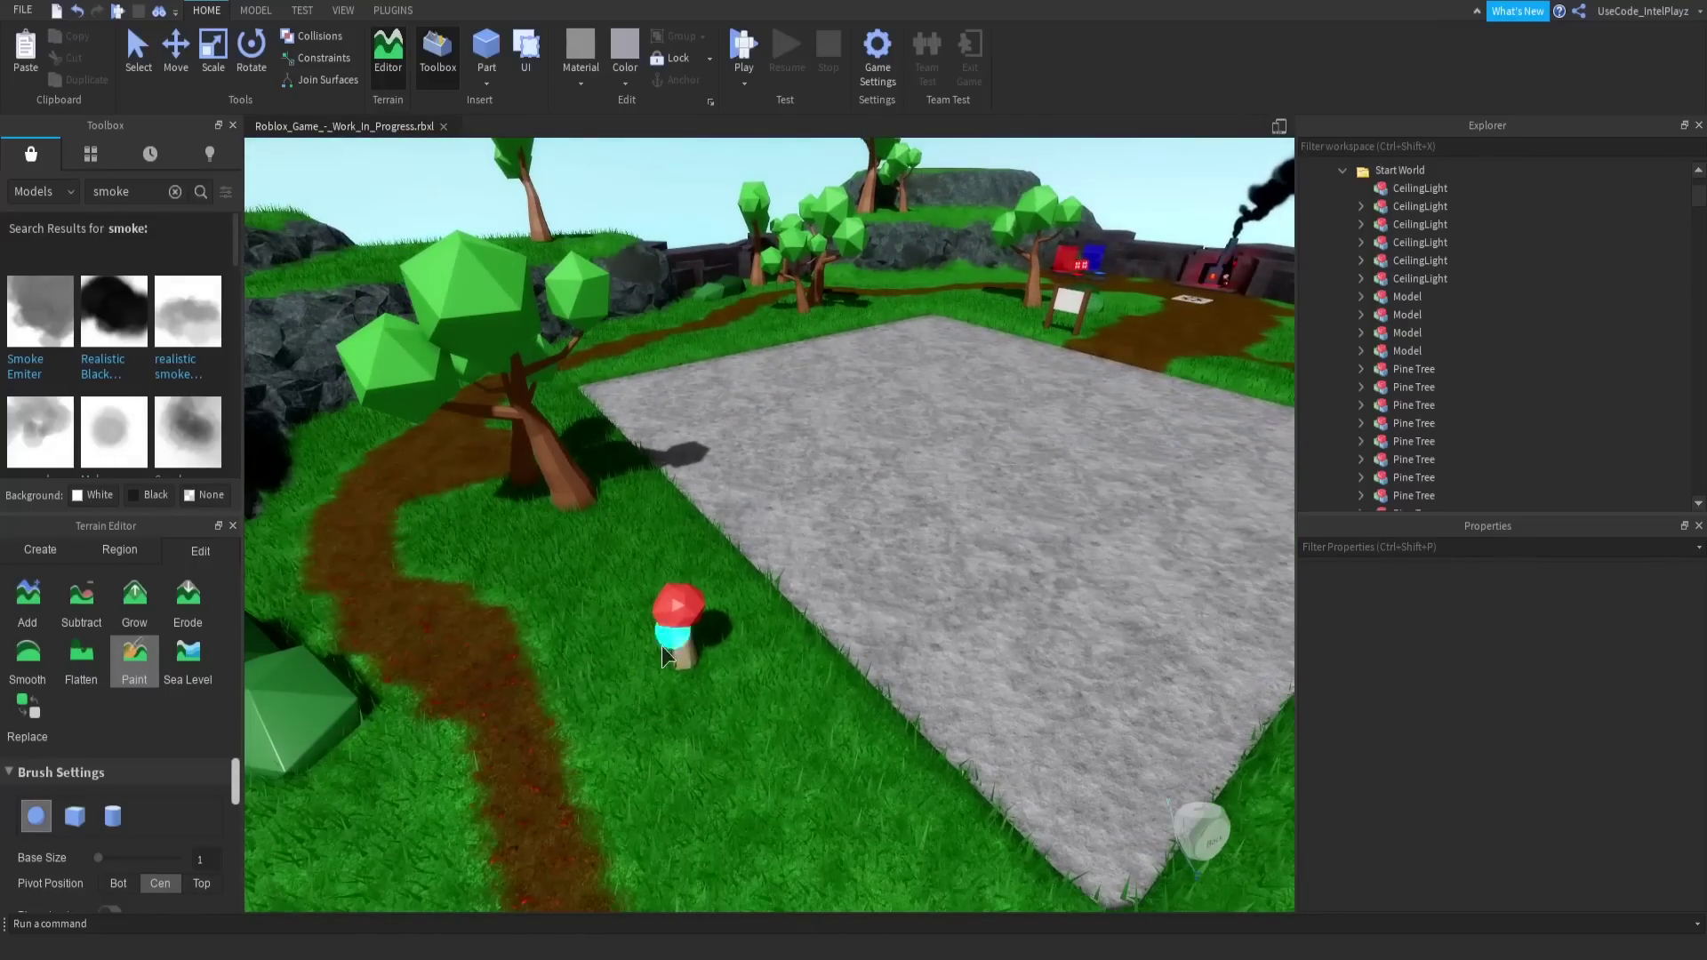
pyautogui.click(233, 126)
pyautogui.moveTo(686, 608); pyautogui.dragTo(575, 578)
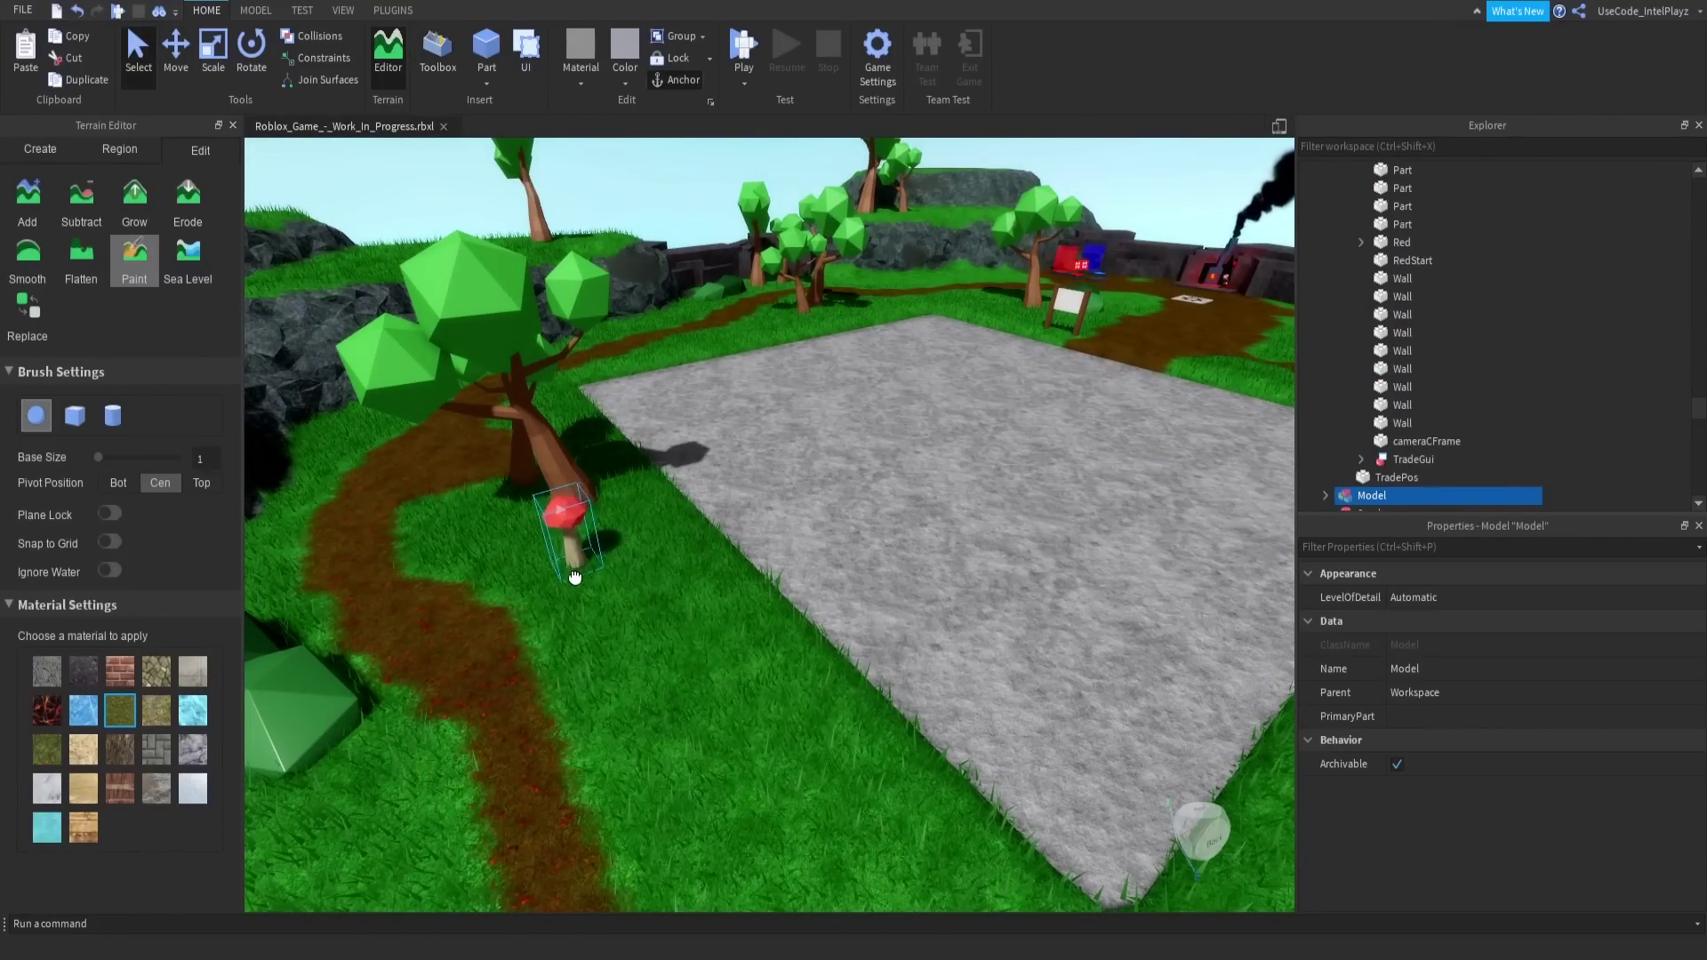
pyautogui.press('s')
pyautogui.moveTo(715, 631); pyautogui.dragTo(715, 630, button='right')
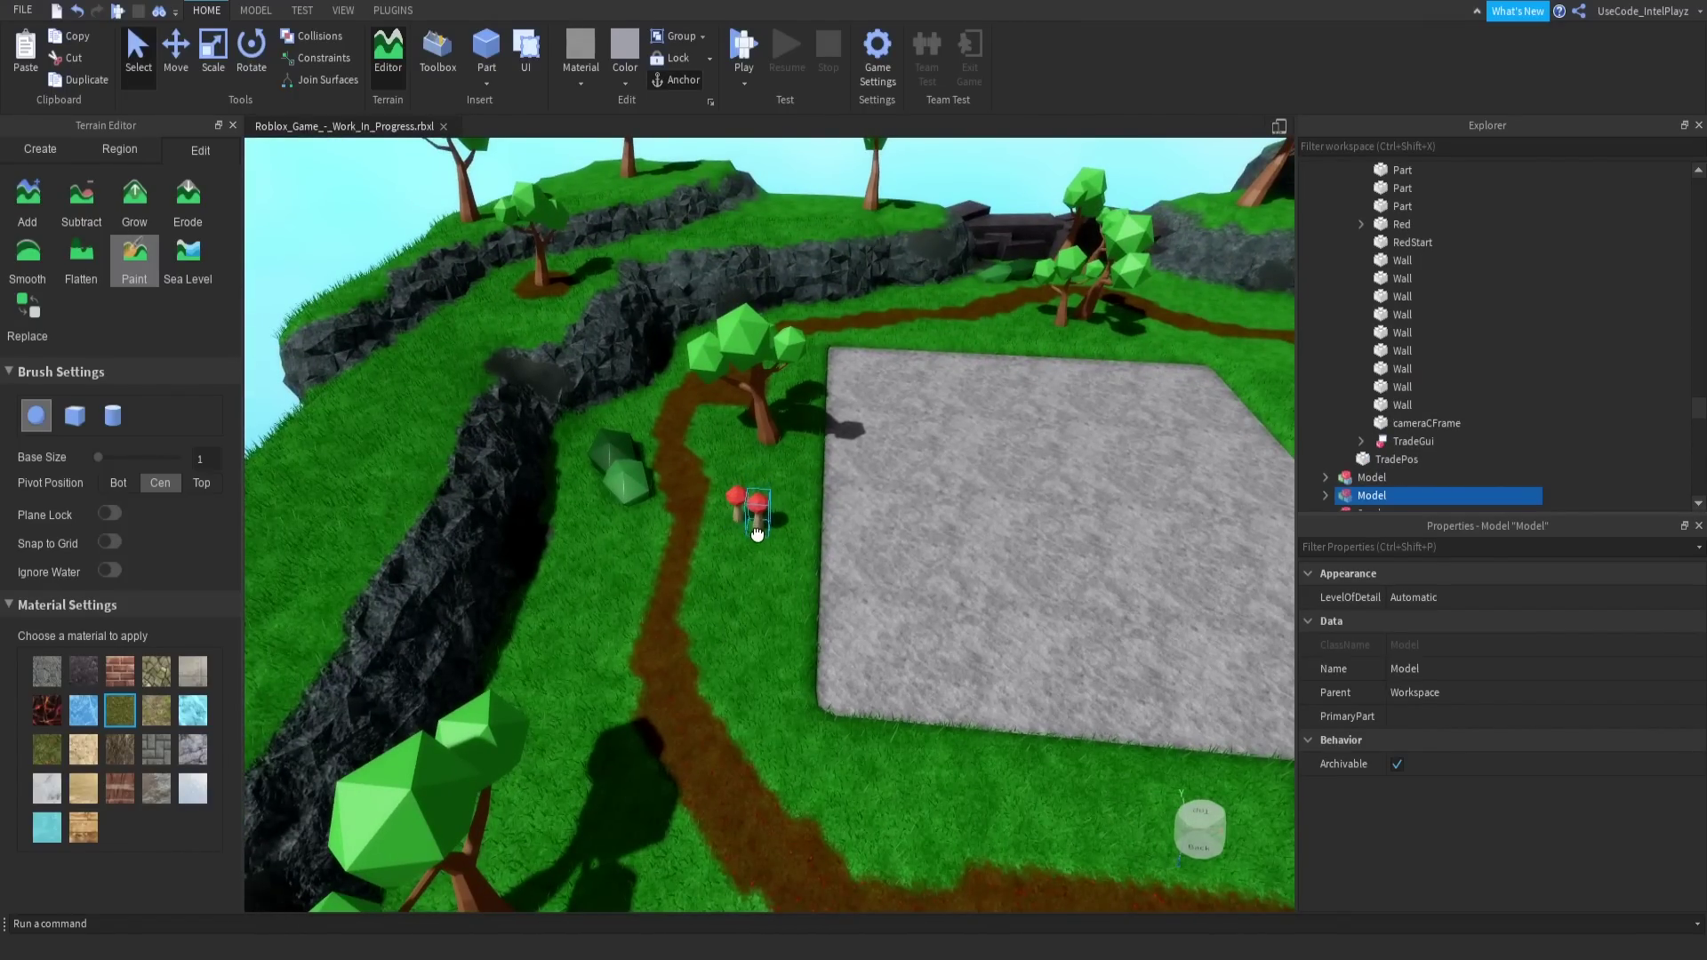
pyautogui.scroll(8, 750, 520)
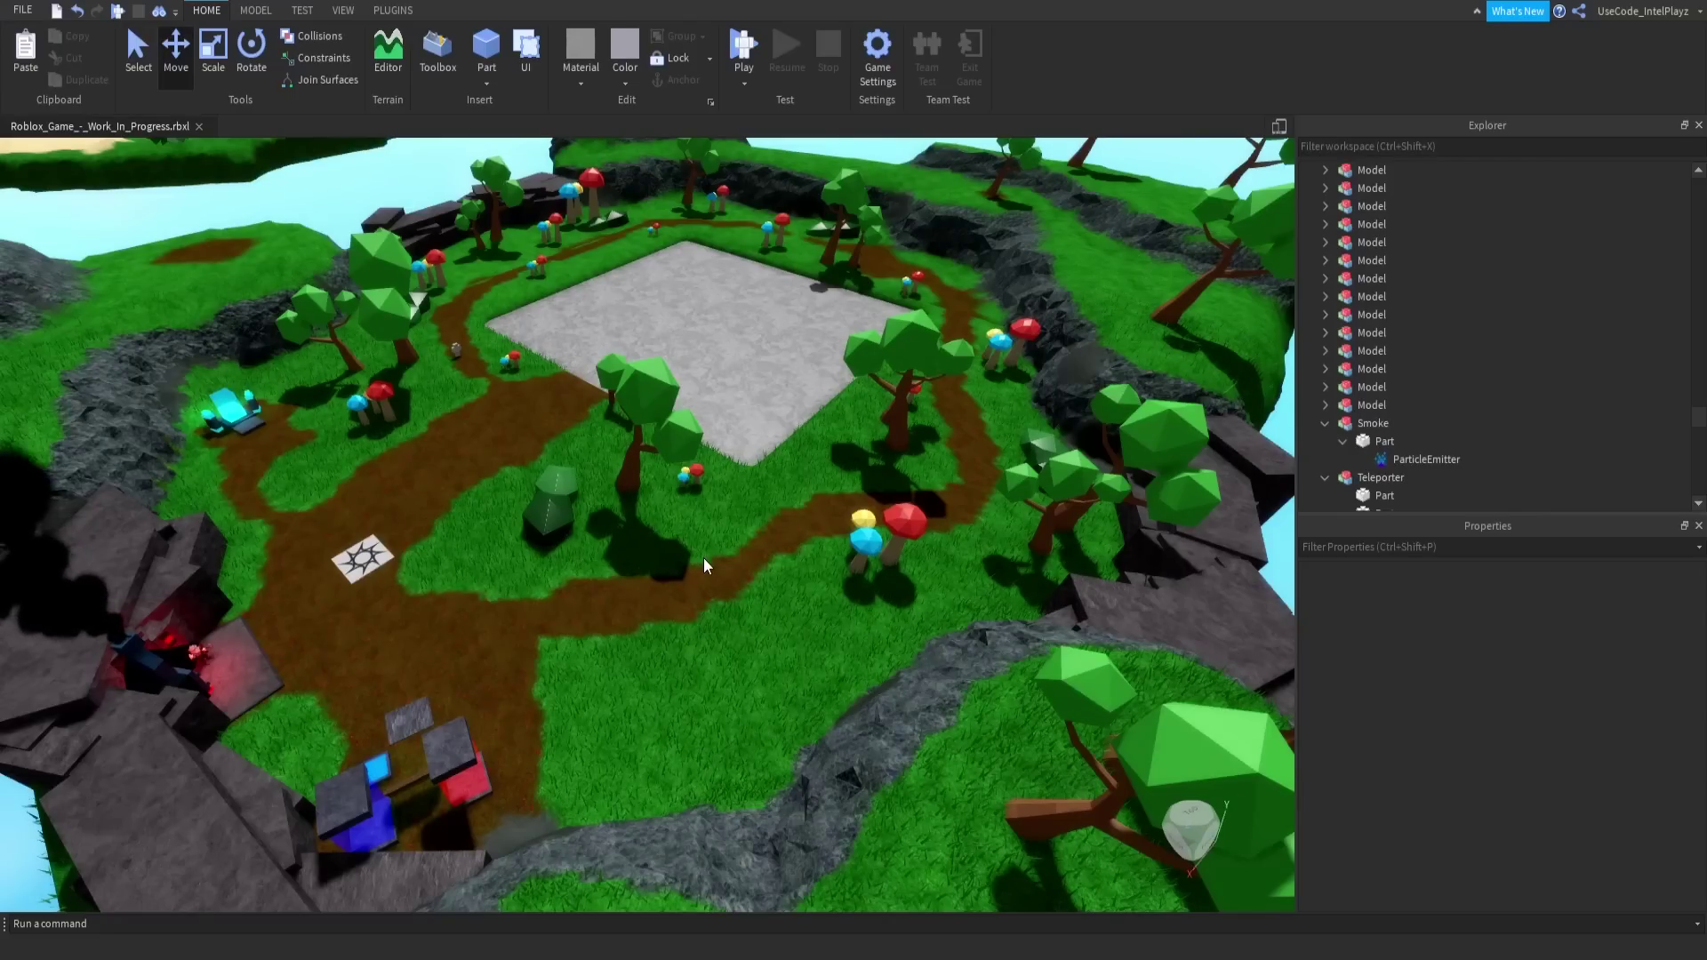
# Inspect the red, blue and yellow mushroom clusters spread along the paths and around the stone square.
pyautogui.press('w')
pyautogui.moveTo(702, 557); pyautogui.dragTo(703, 557, button='right')
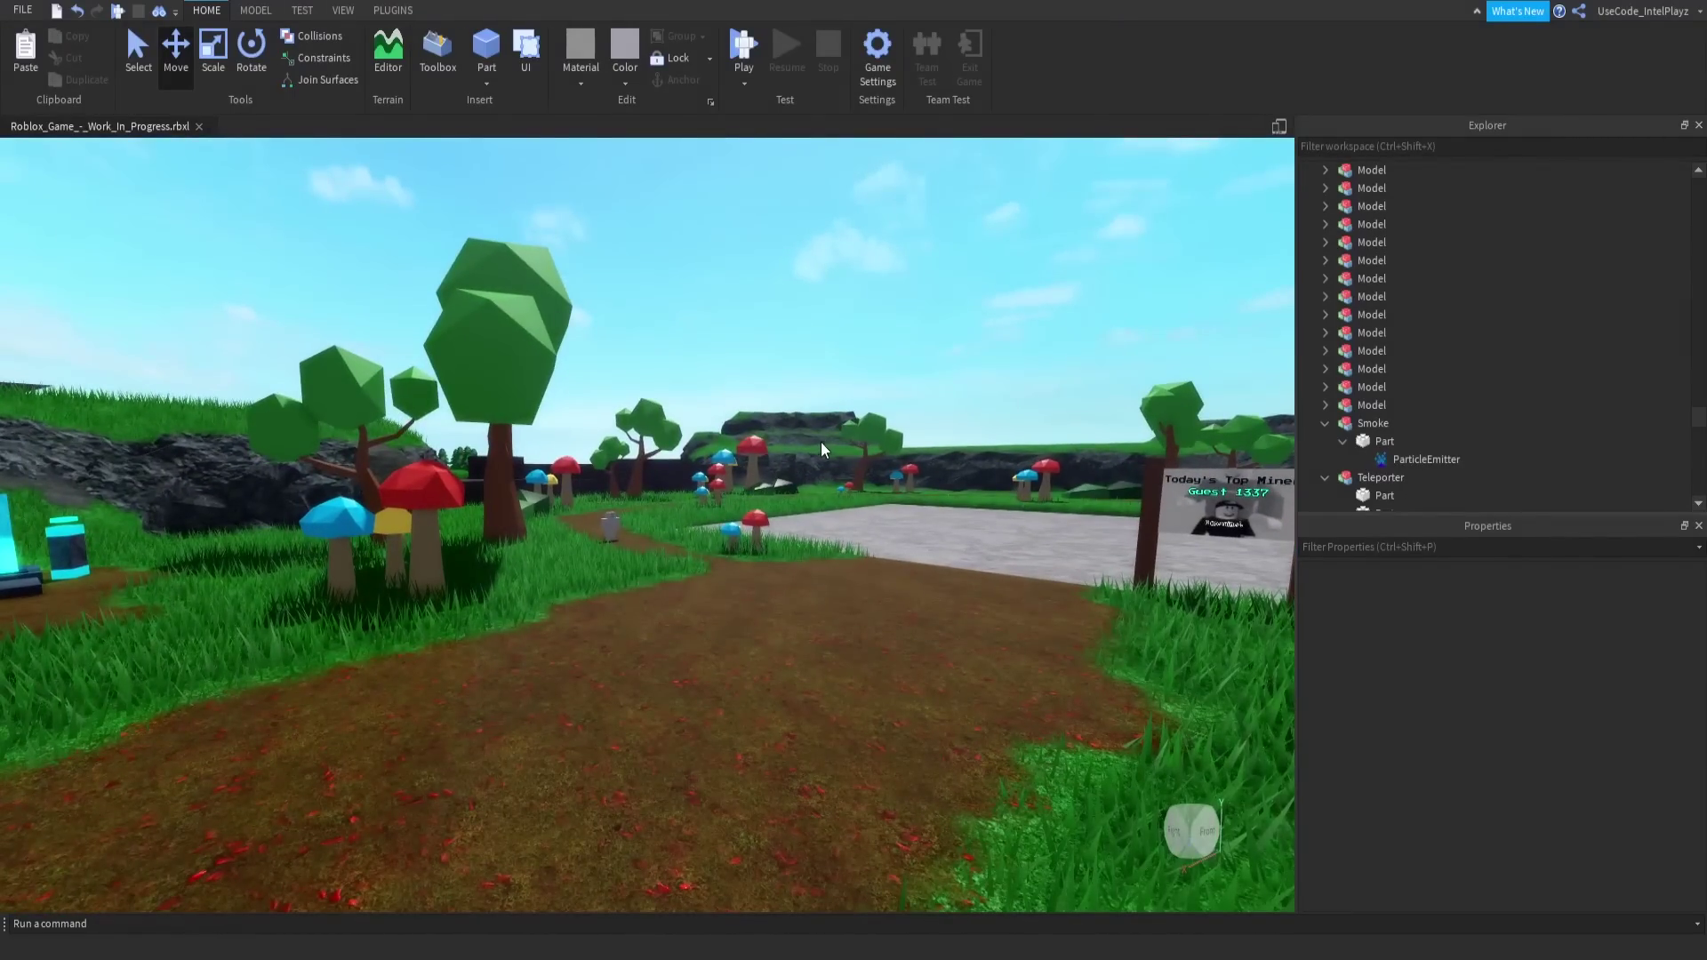
pyautogui.moveTo(887, 447); pyautogui.dragTo(810, 429, button='right')
pyautogui.press('w')
pyautogui.press('w')
pyautogui.press('s')
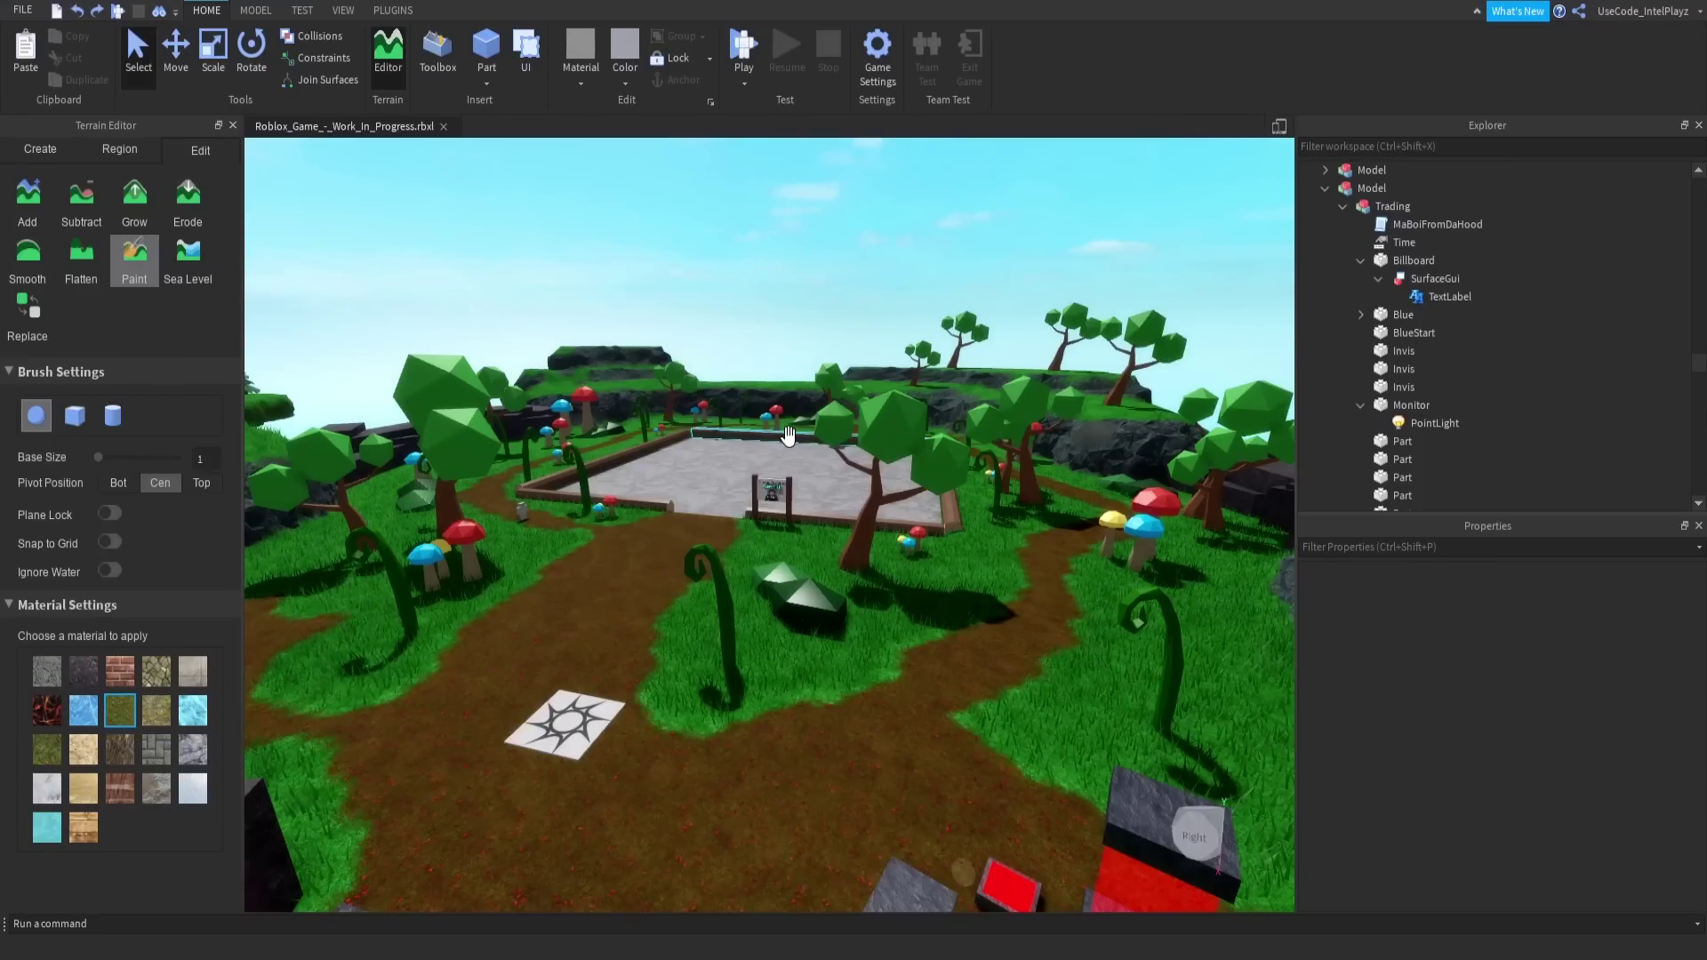
# Examine the curled green plants and mushroom clusters beside the main path near the spawn pad.
pyautogui.moveTo(790, 437); pyautogui.dragTo(795, 444, button='right')
pyautogui.scroll(4, 797, 447)
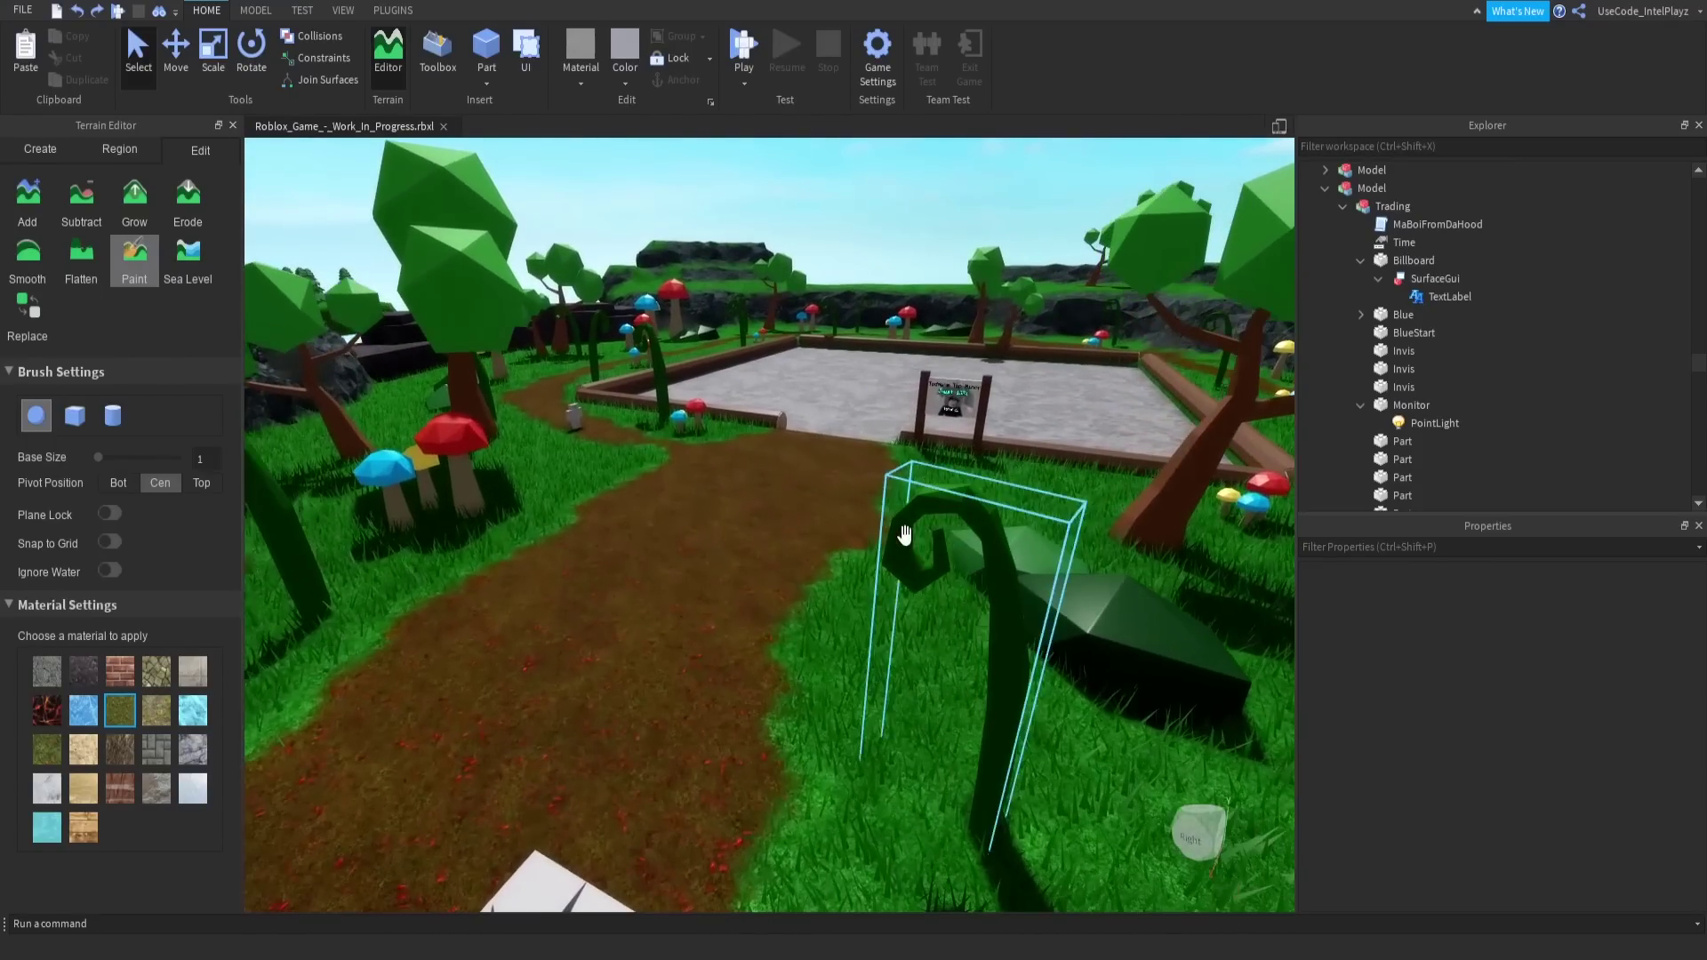
pyautogui.click(960, 504)
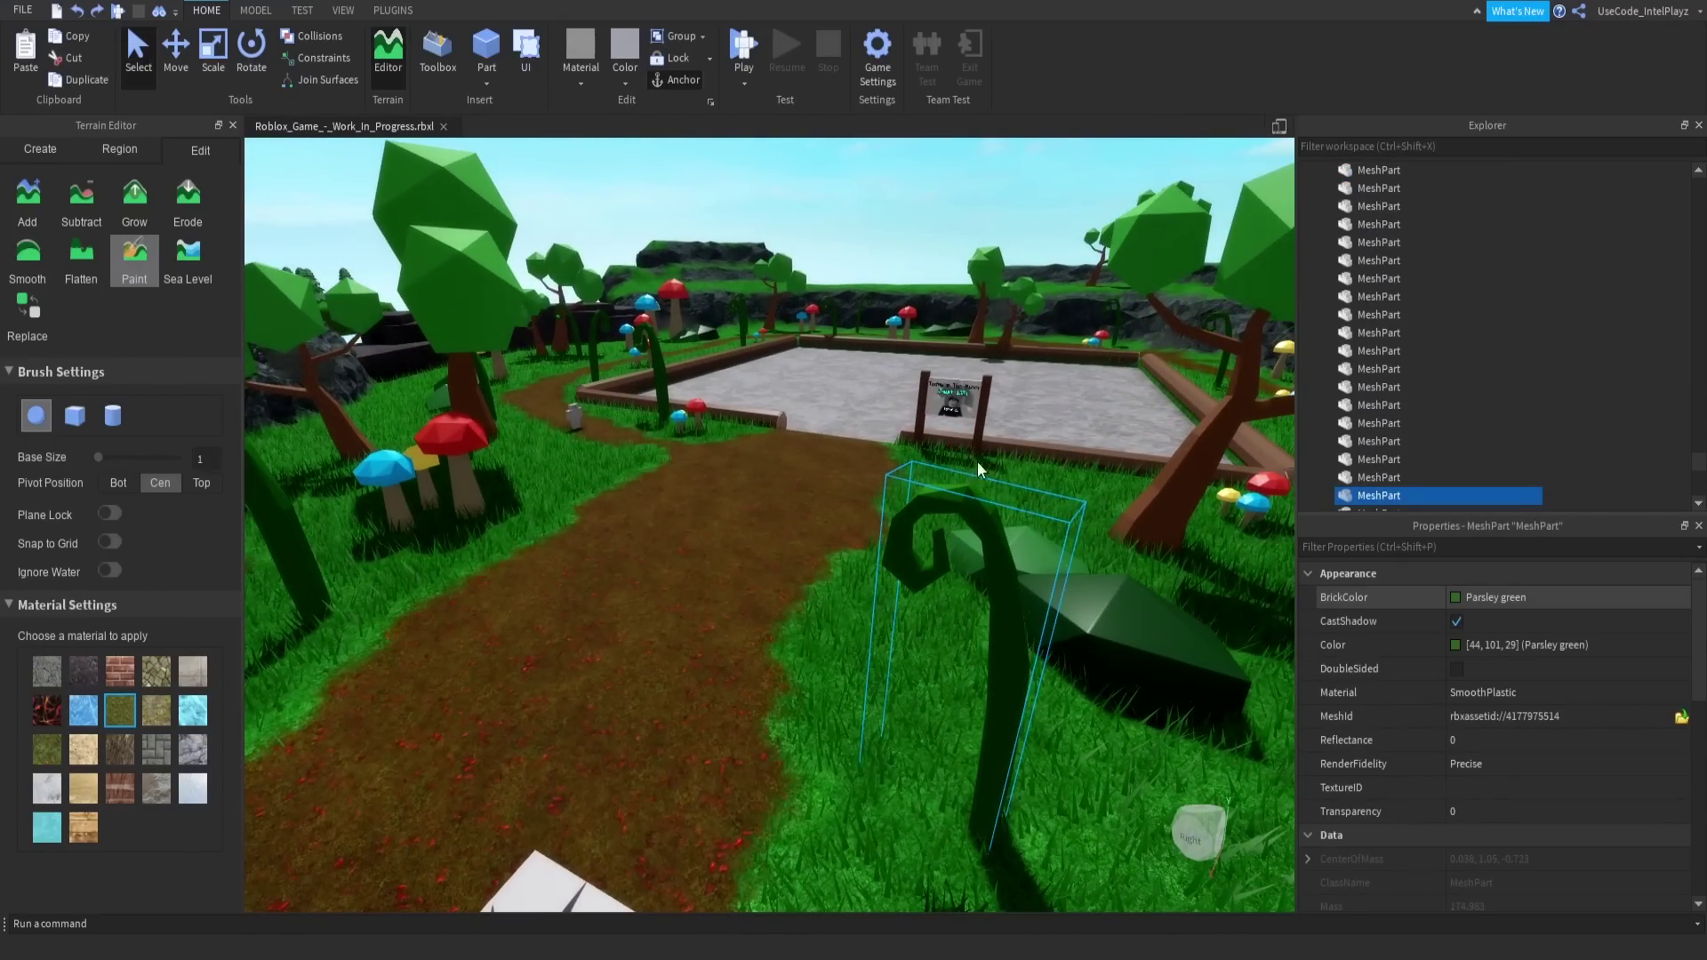
pyautogui.moveTo(978, 462); pyautogui.dragTo(820, 470, button='right')
pyautogui.click(920, 387)
pyautogui.scroll(-5, 920, 389)
pyautogui.scroll(1, 921, 387)
pyautogui.scroll(3, 920, 388)
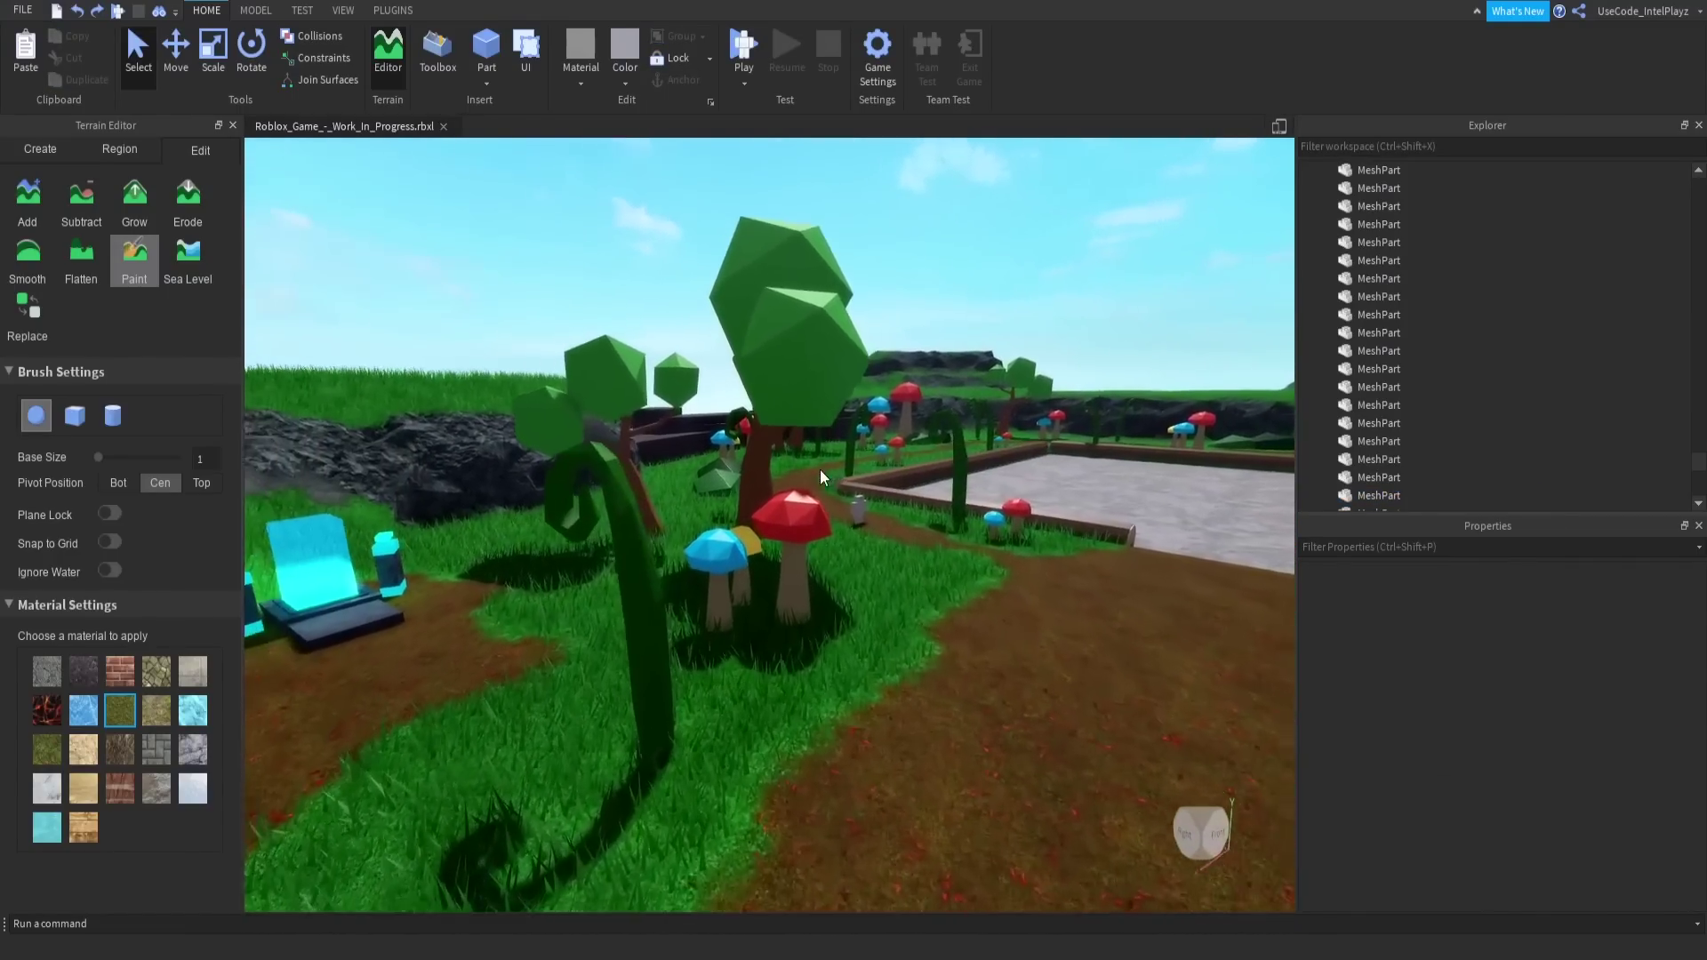
pyautogui.scroll(4, 820, 469)
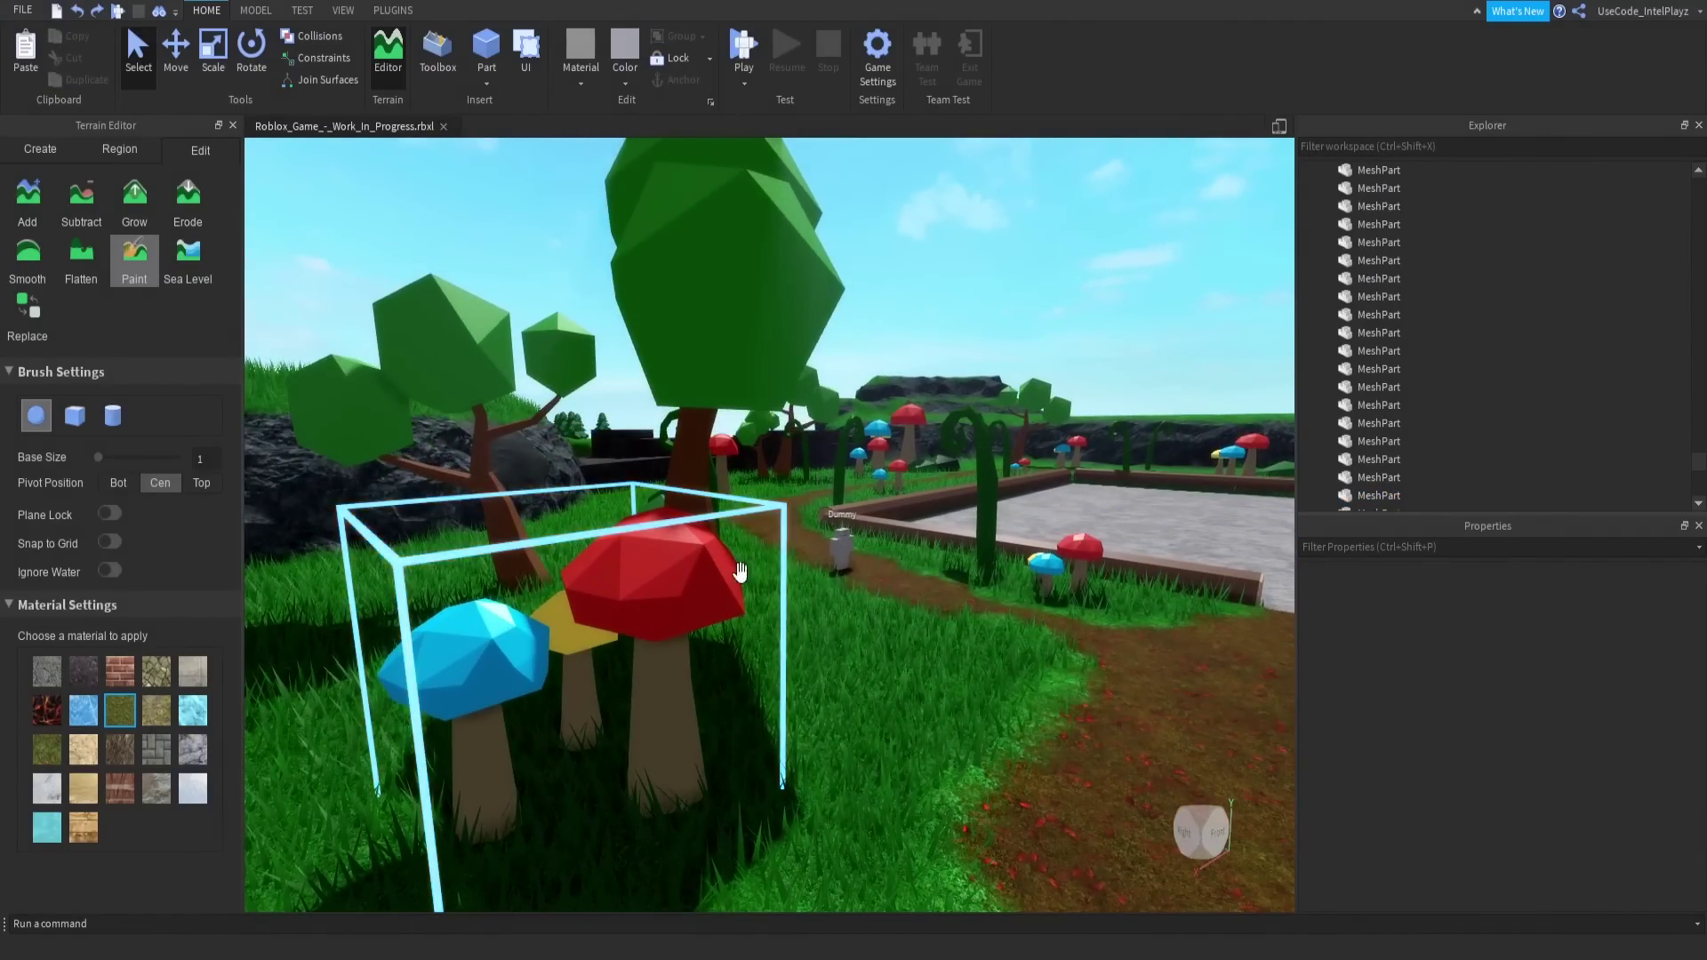
pyautogui.moveTo(740, 572); pyautogui.dragTo(875, 566, button='right')
pyautogui.scroll(-5, 873, 558)
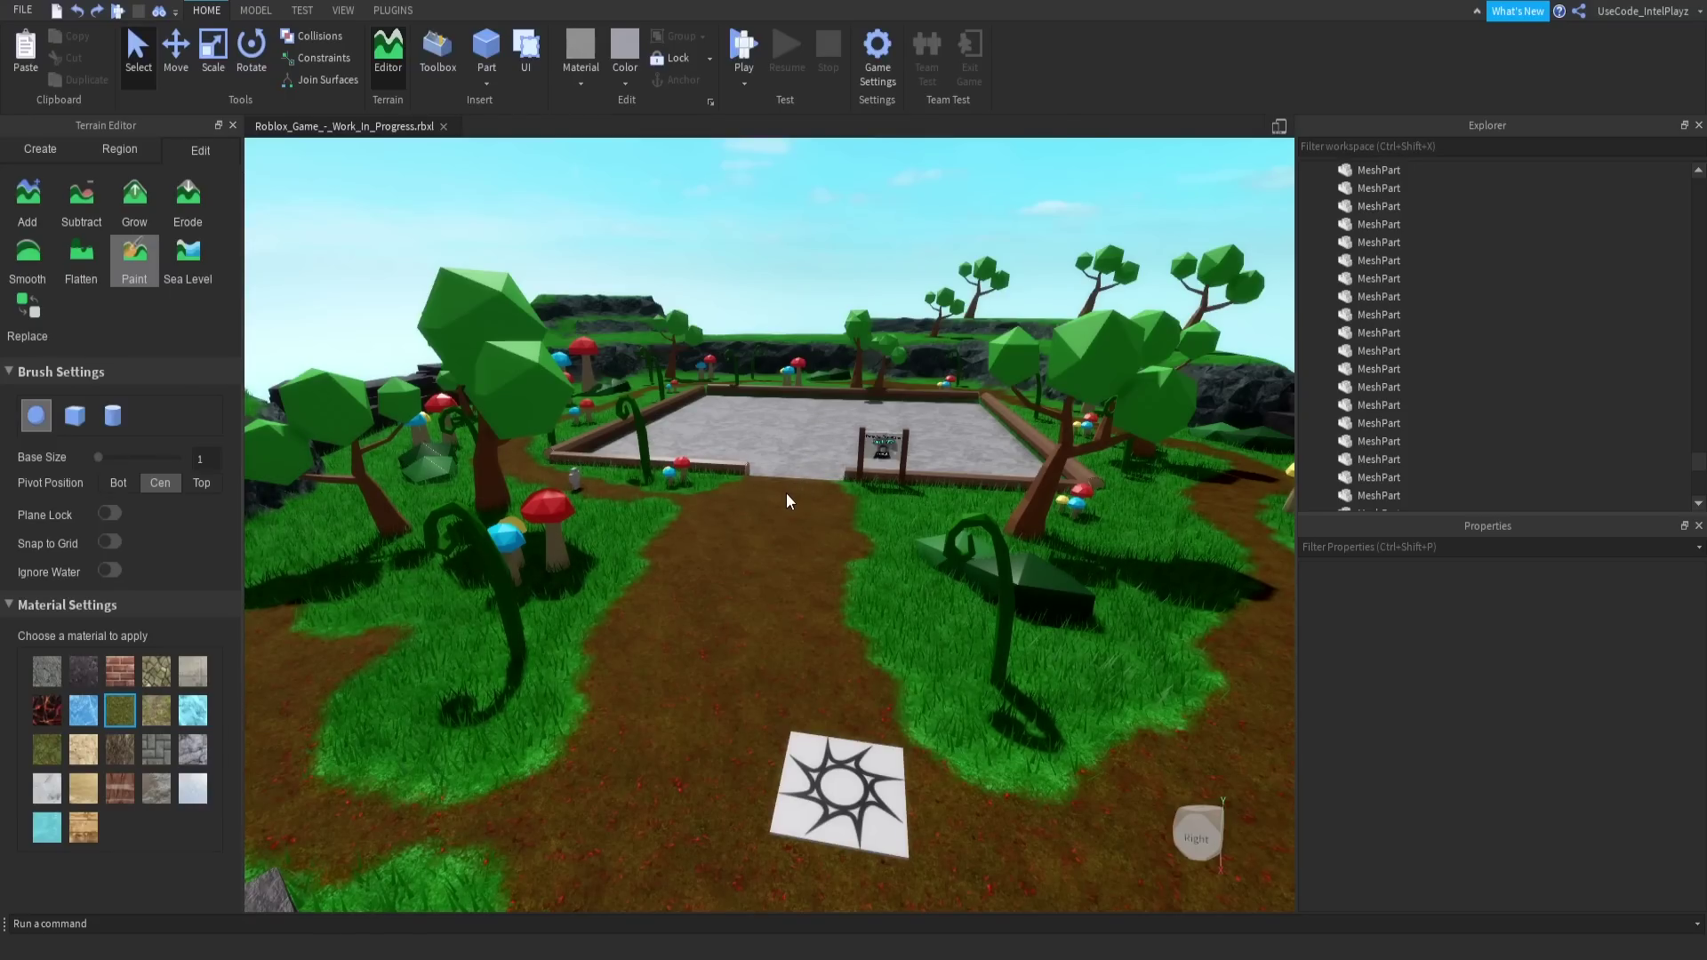
# Inspect the wooden log border around the stone square and its opening beside the leaderboard.
pyautogui.scroll(5, 838, 510)
pyautogui.moveTo(837, 510); pyautogui.dragTo(834, 506, button='right')
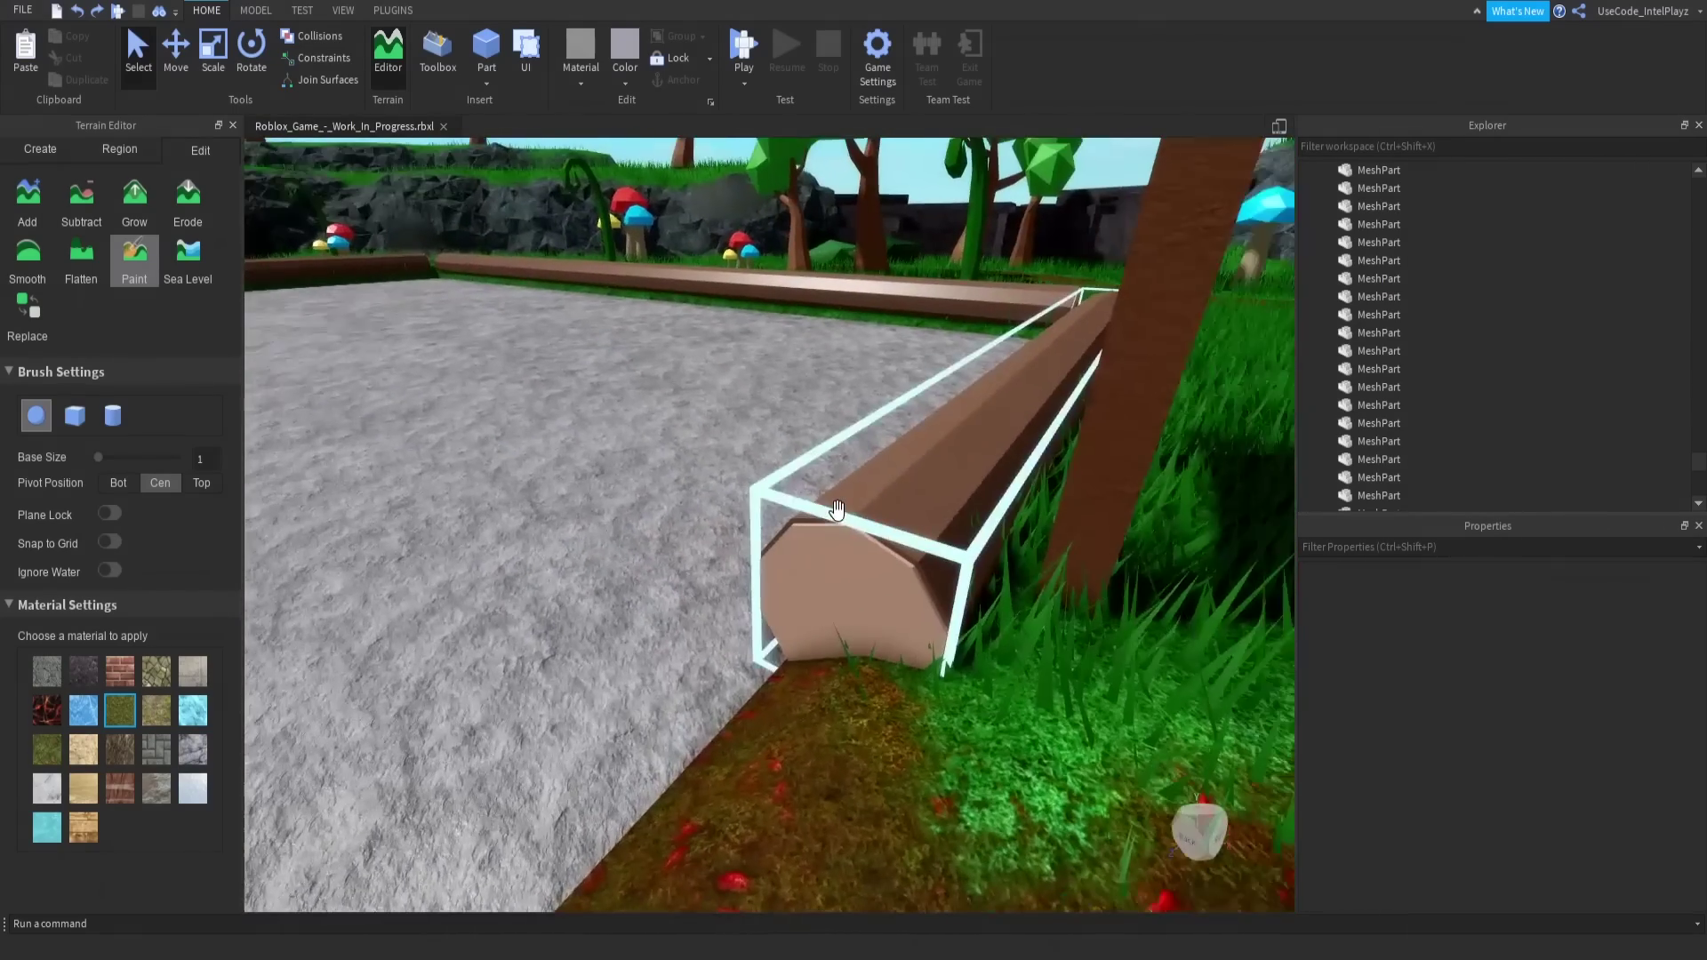
pyautogui.scroll(-3, 867, 507)
pyautogui.scroll(-10, 826, 540)
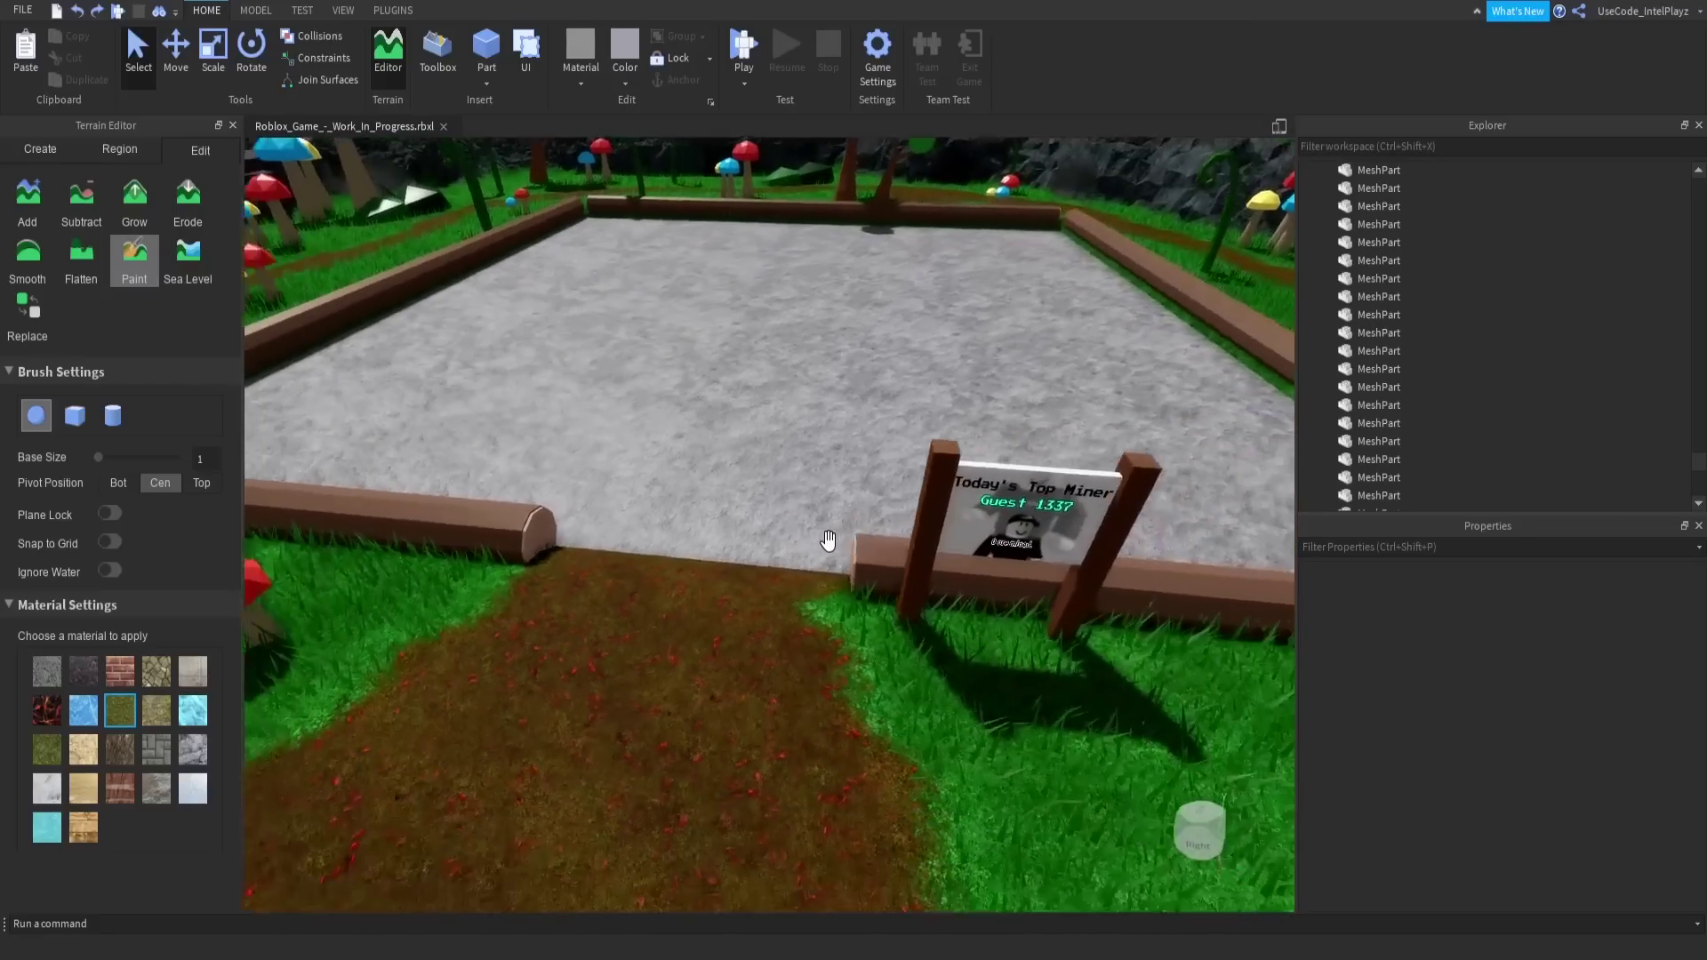
pyautogui.scroll(-4, 835, 466)
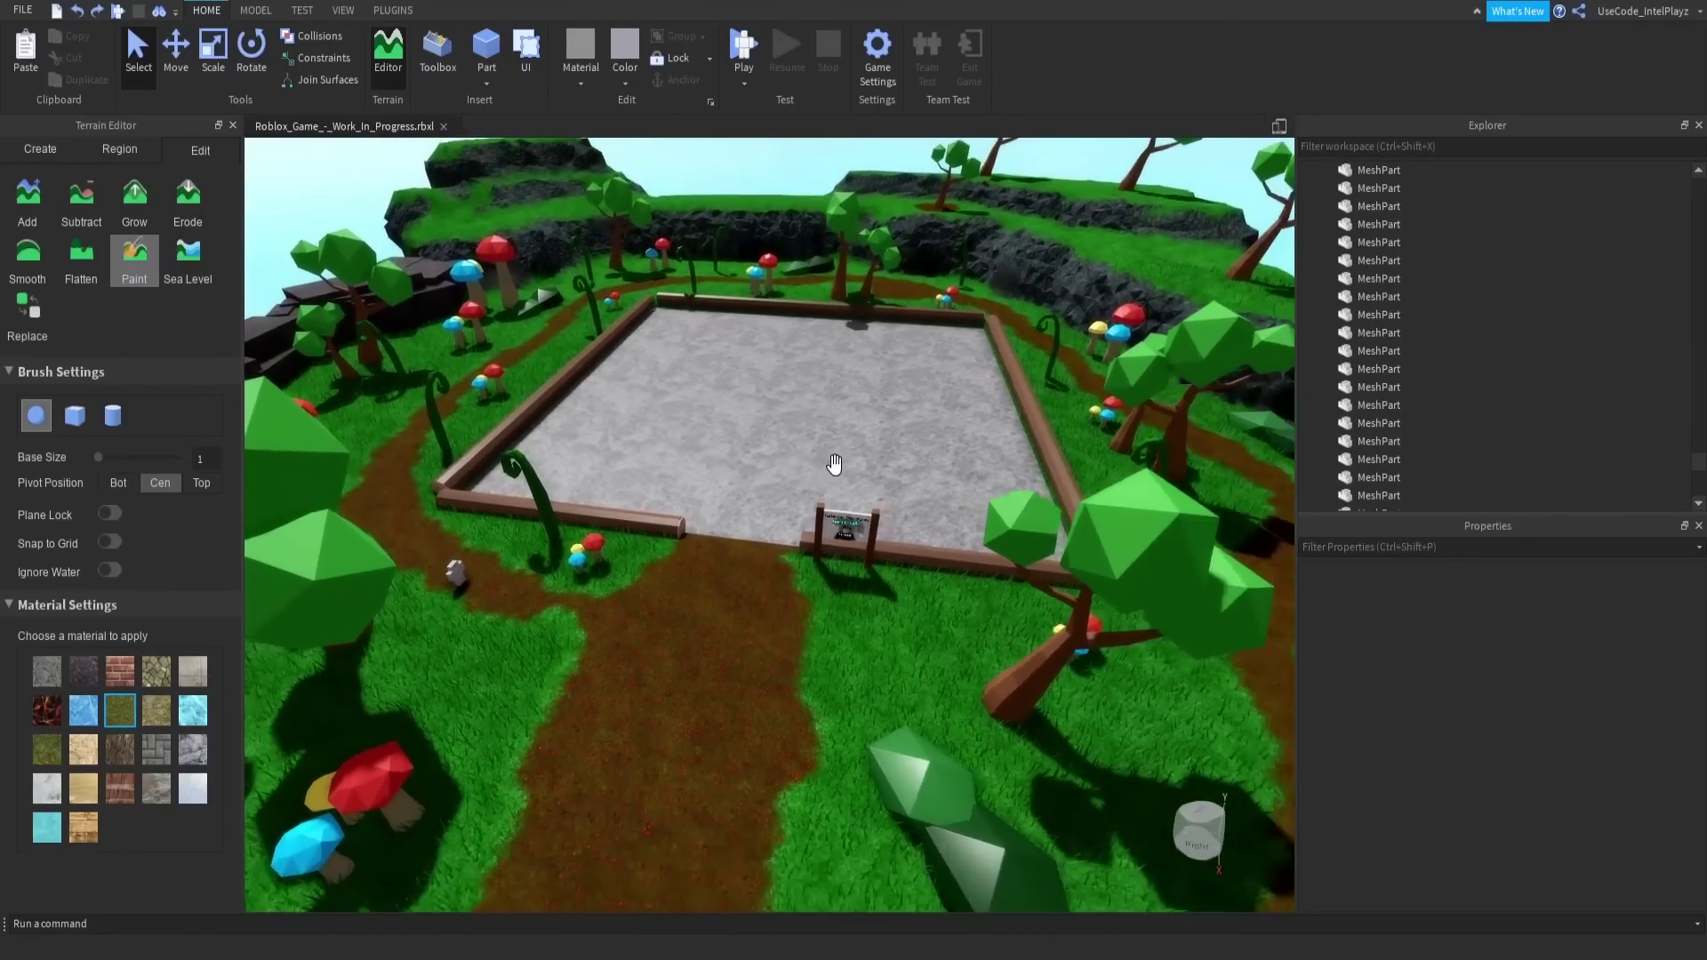
pyautogui.moveTo(835, 466); pyautogui.dragTo(845, 473, button='right')
pyautogui.press('w')
pyautogui.press('d')
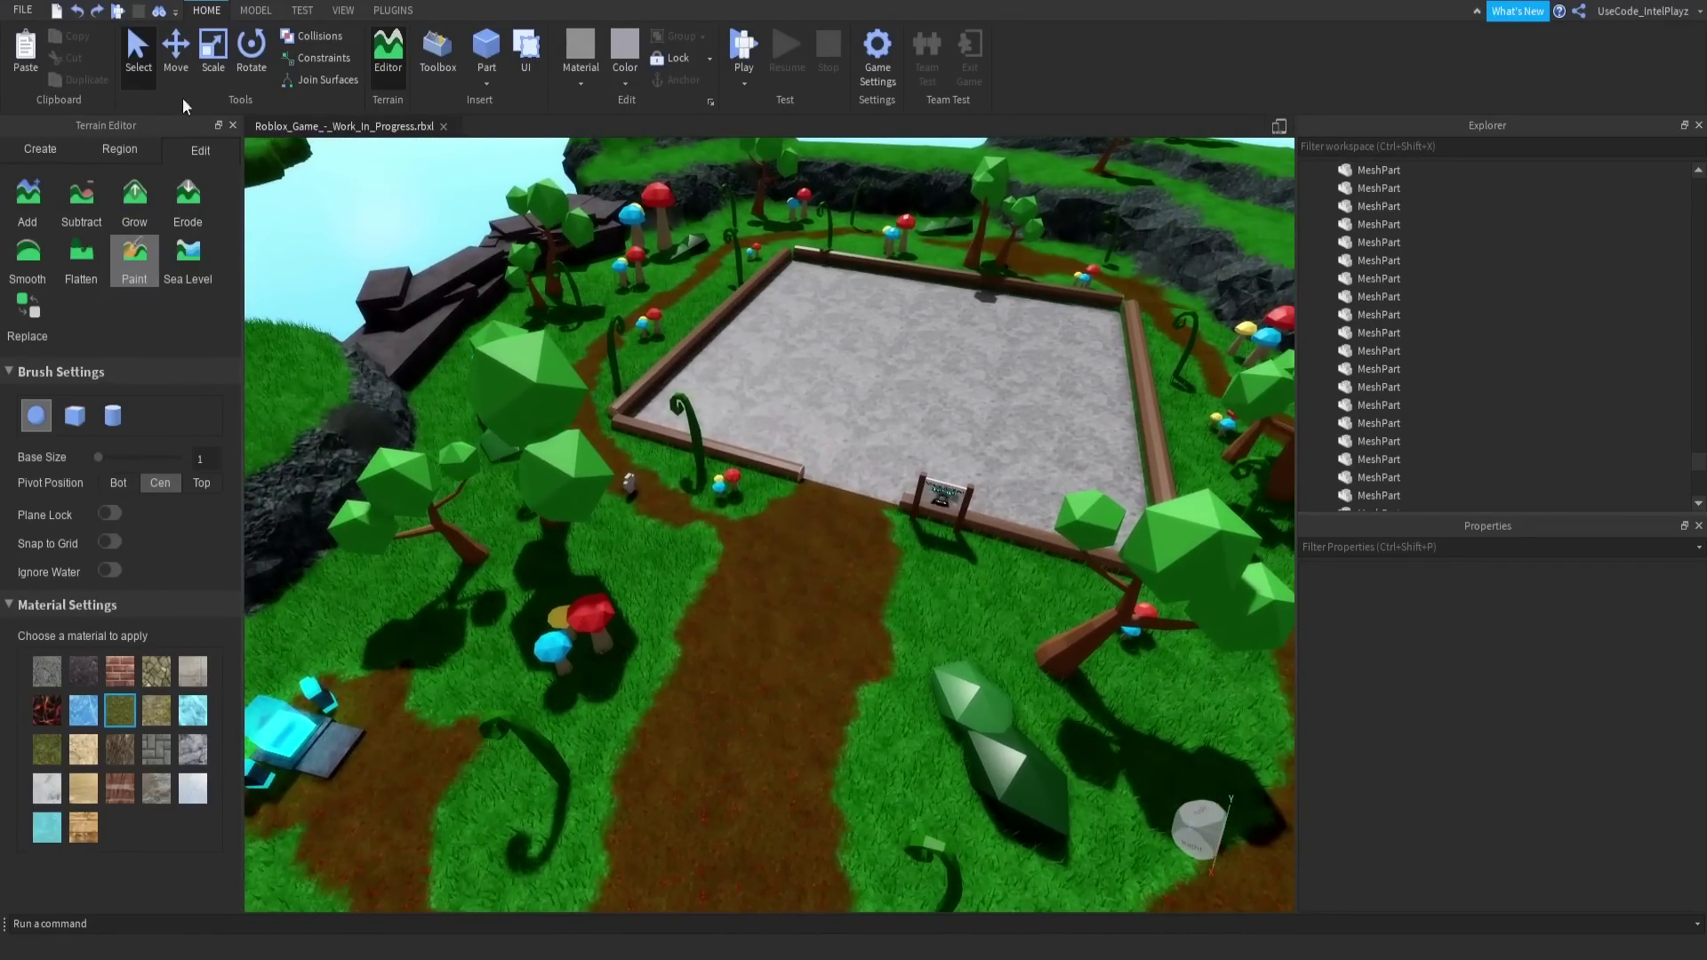
# Start a playtest and walk the character from the spawn pad to the trading machine.
pyautogui.click(117, 11)
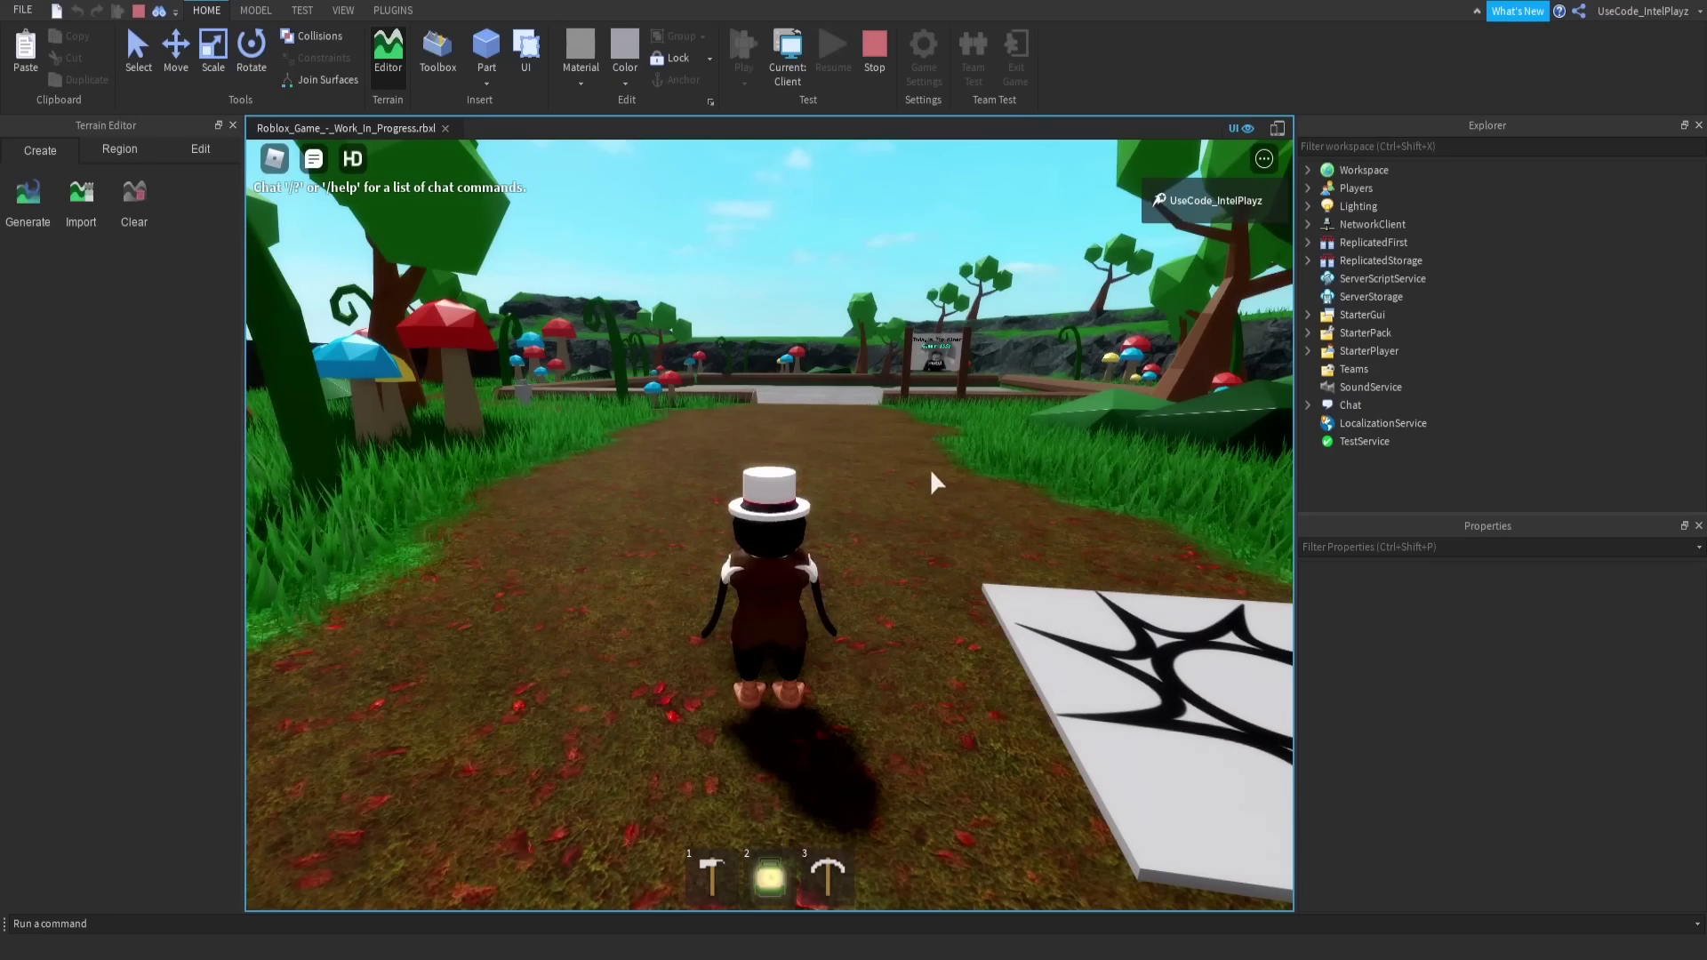
pyautogui.moveTo(823, 419); pyautogui.dragTo(823, 418, button='right')
pyautogui.press('w')
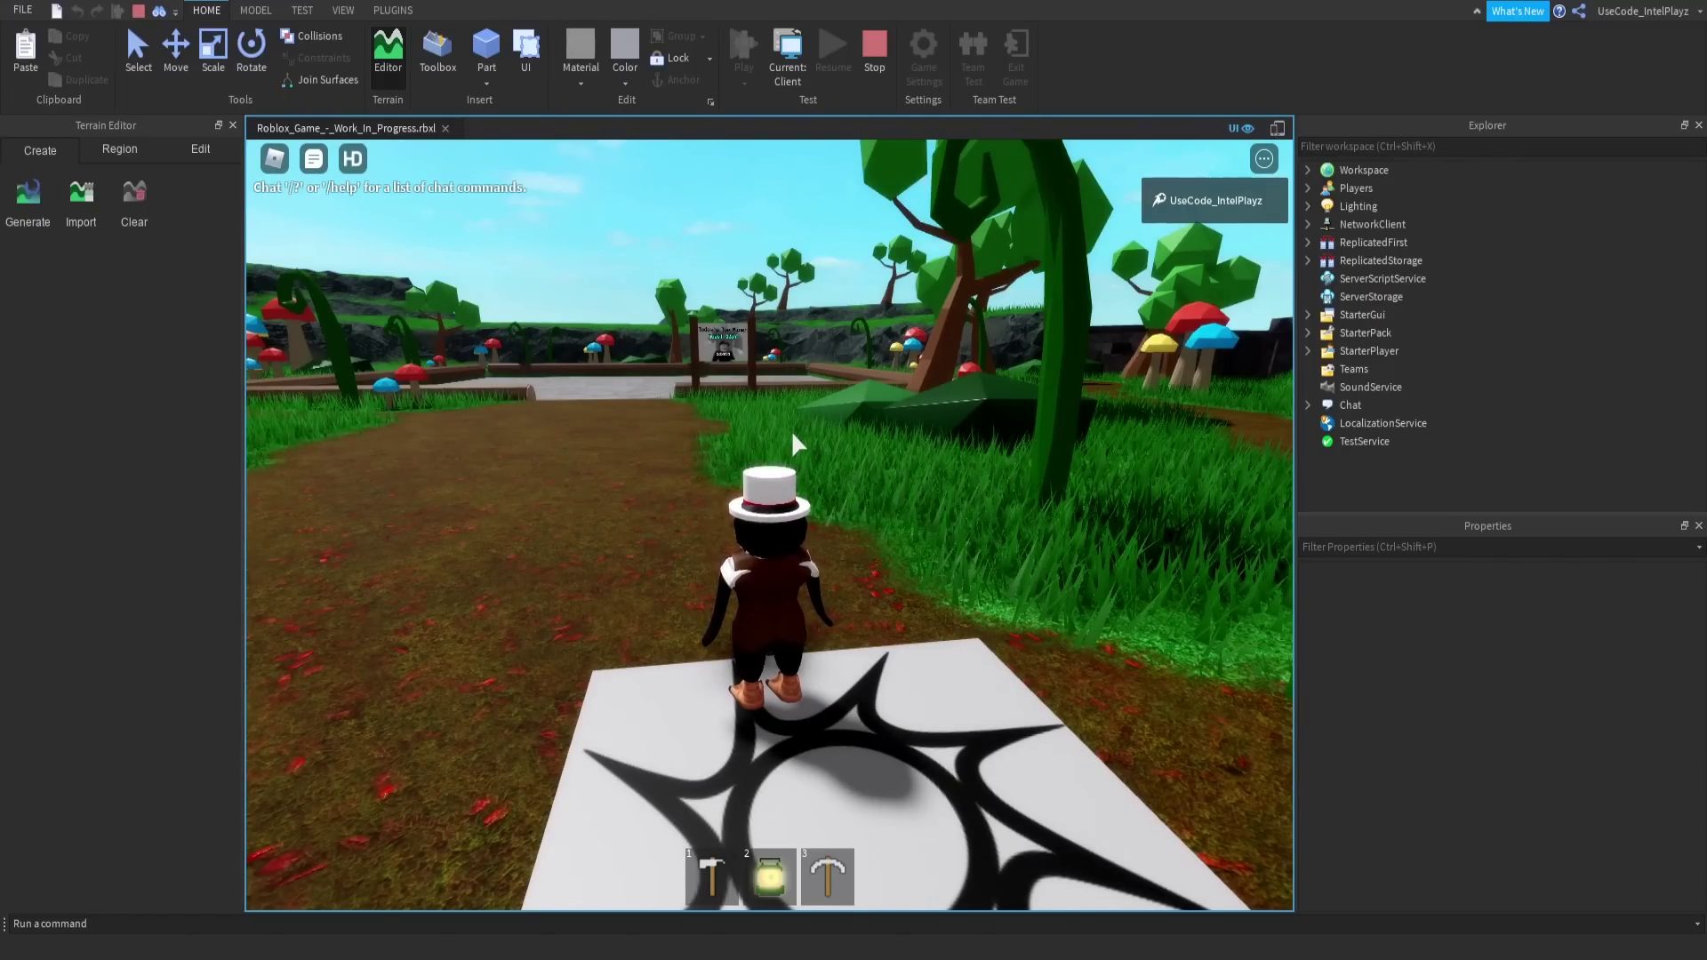
pyautogui.moveTo(791, 430); pyautogui.dragTo(915, 440, button='right')
pyautogui.press('w')
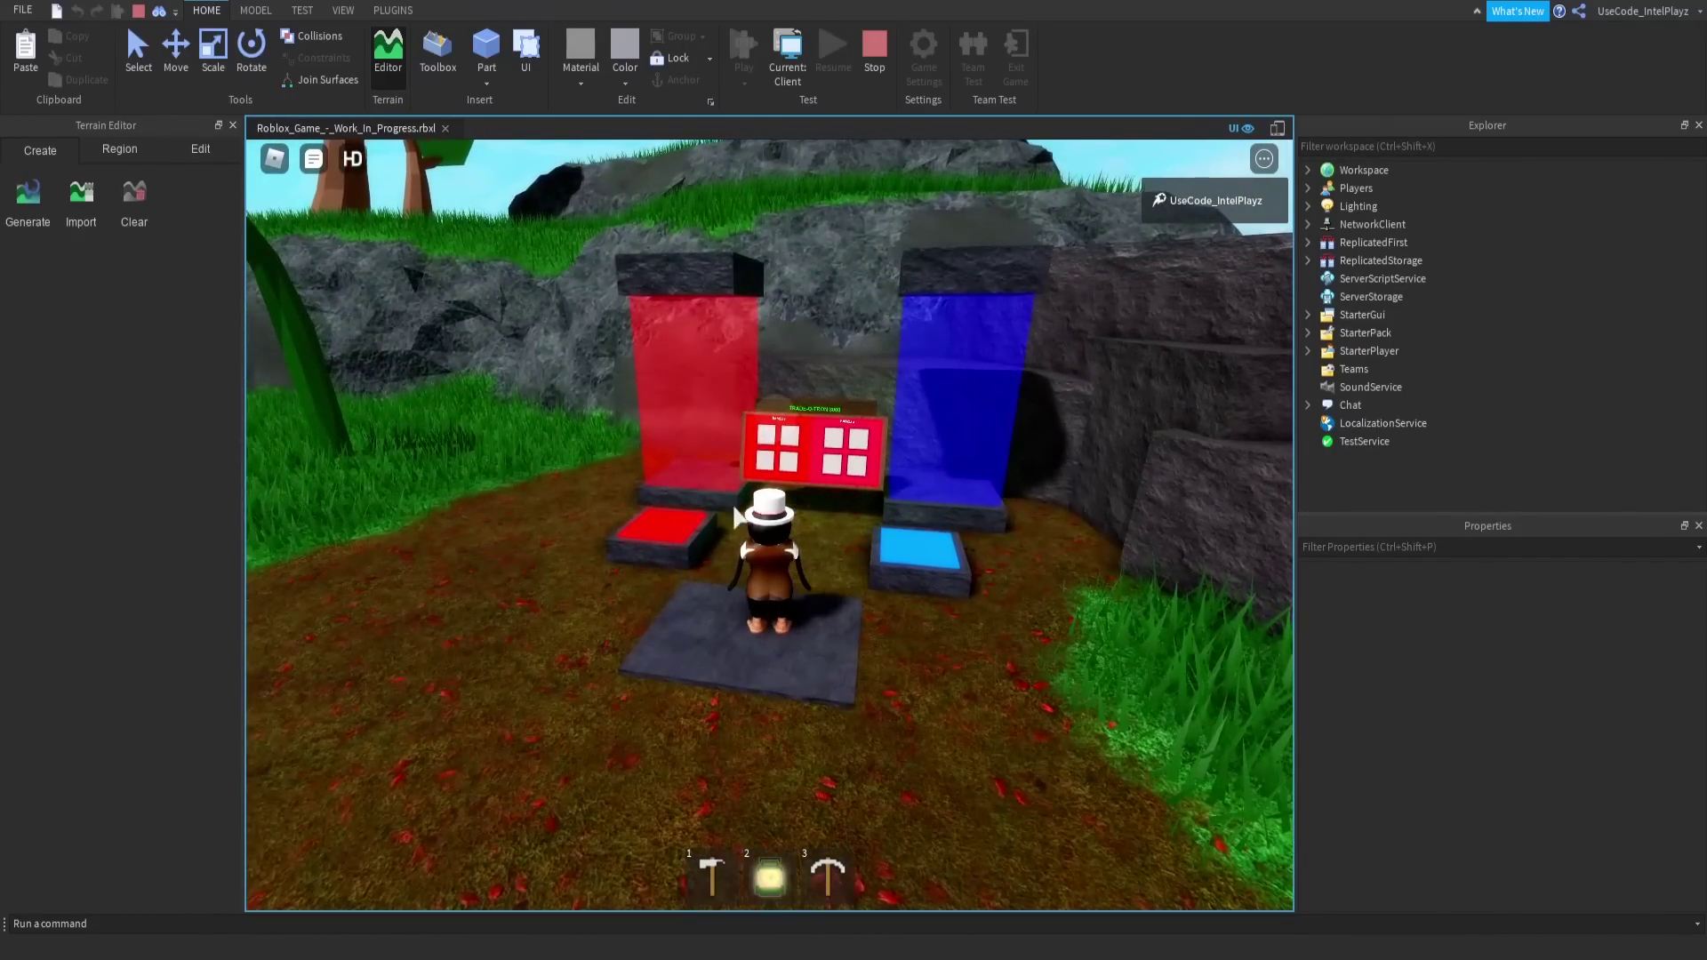
# Move the character onto the trading machine's red pad.
pyautogui.press('a')
pyautogui.press('w')
pyautogui.press('w')
pyautogui.press('s')
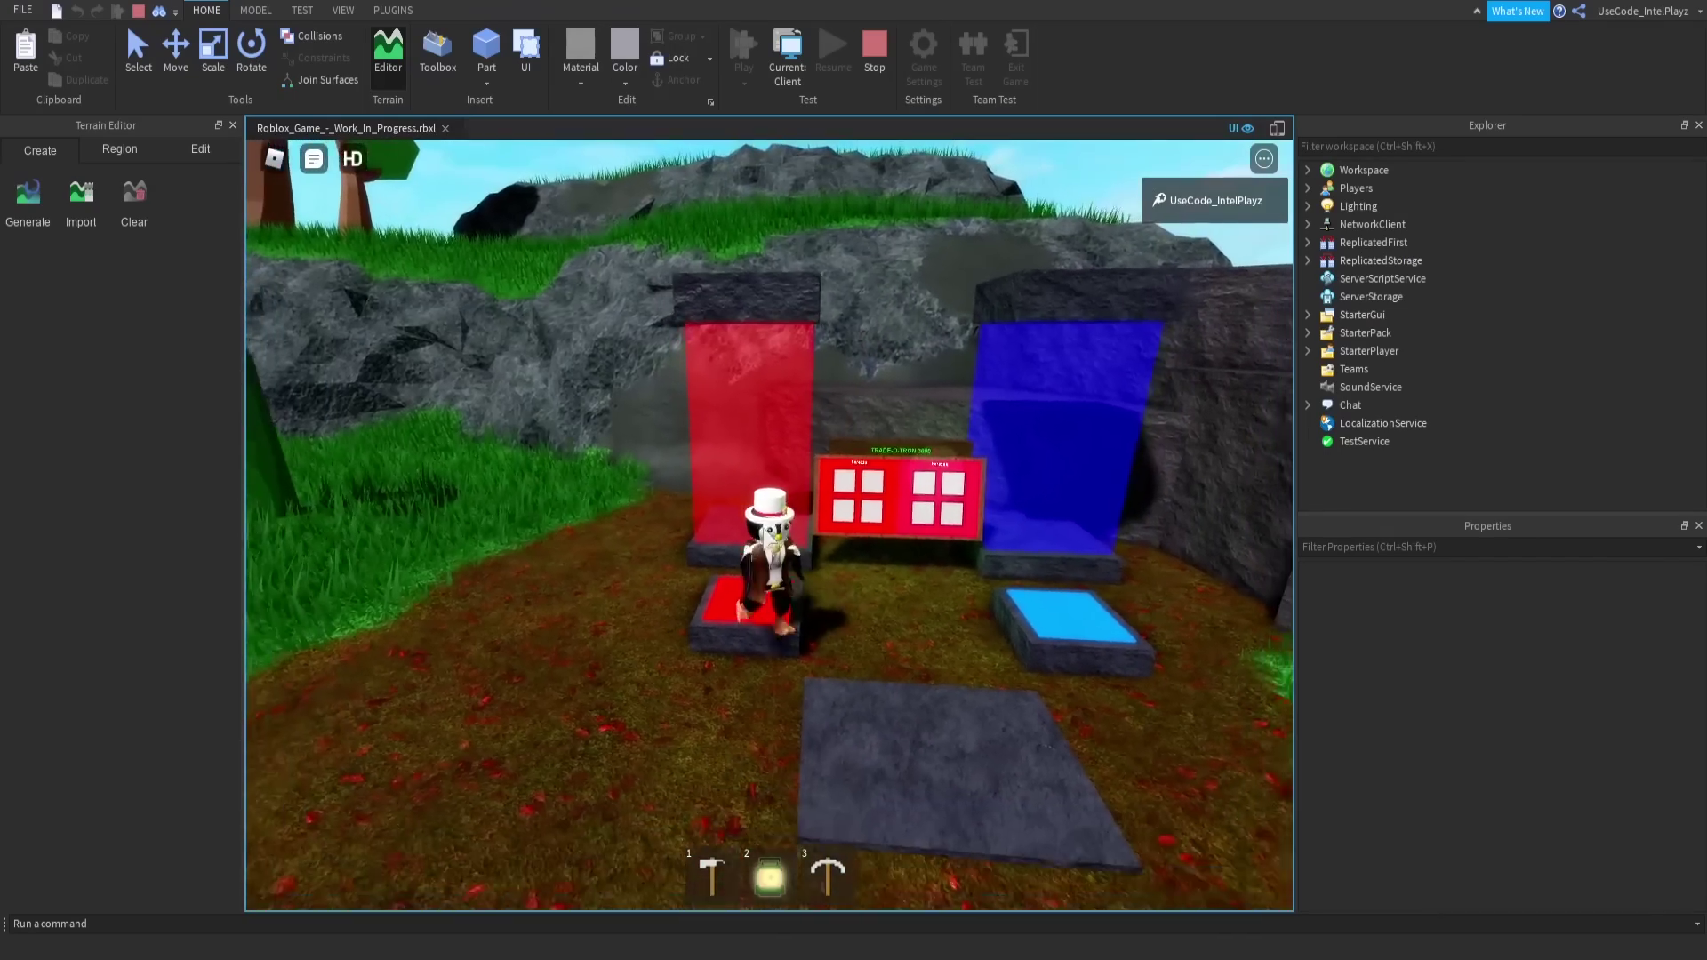
# Walk the character along the dirt path to the stone square's opening beside the leaderboard.
pyautogui.scroll(-3, 764, 528)
pyautogui.press('a')
pyautogui.moveTo(763, 528); pyautogui.dragTo(769, 538, button='right')
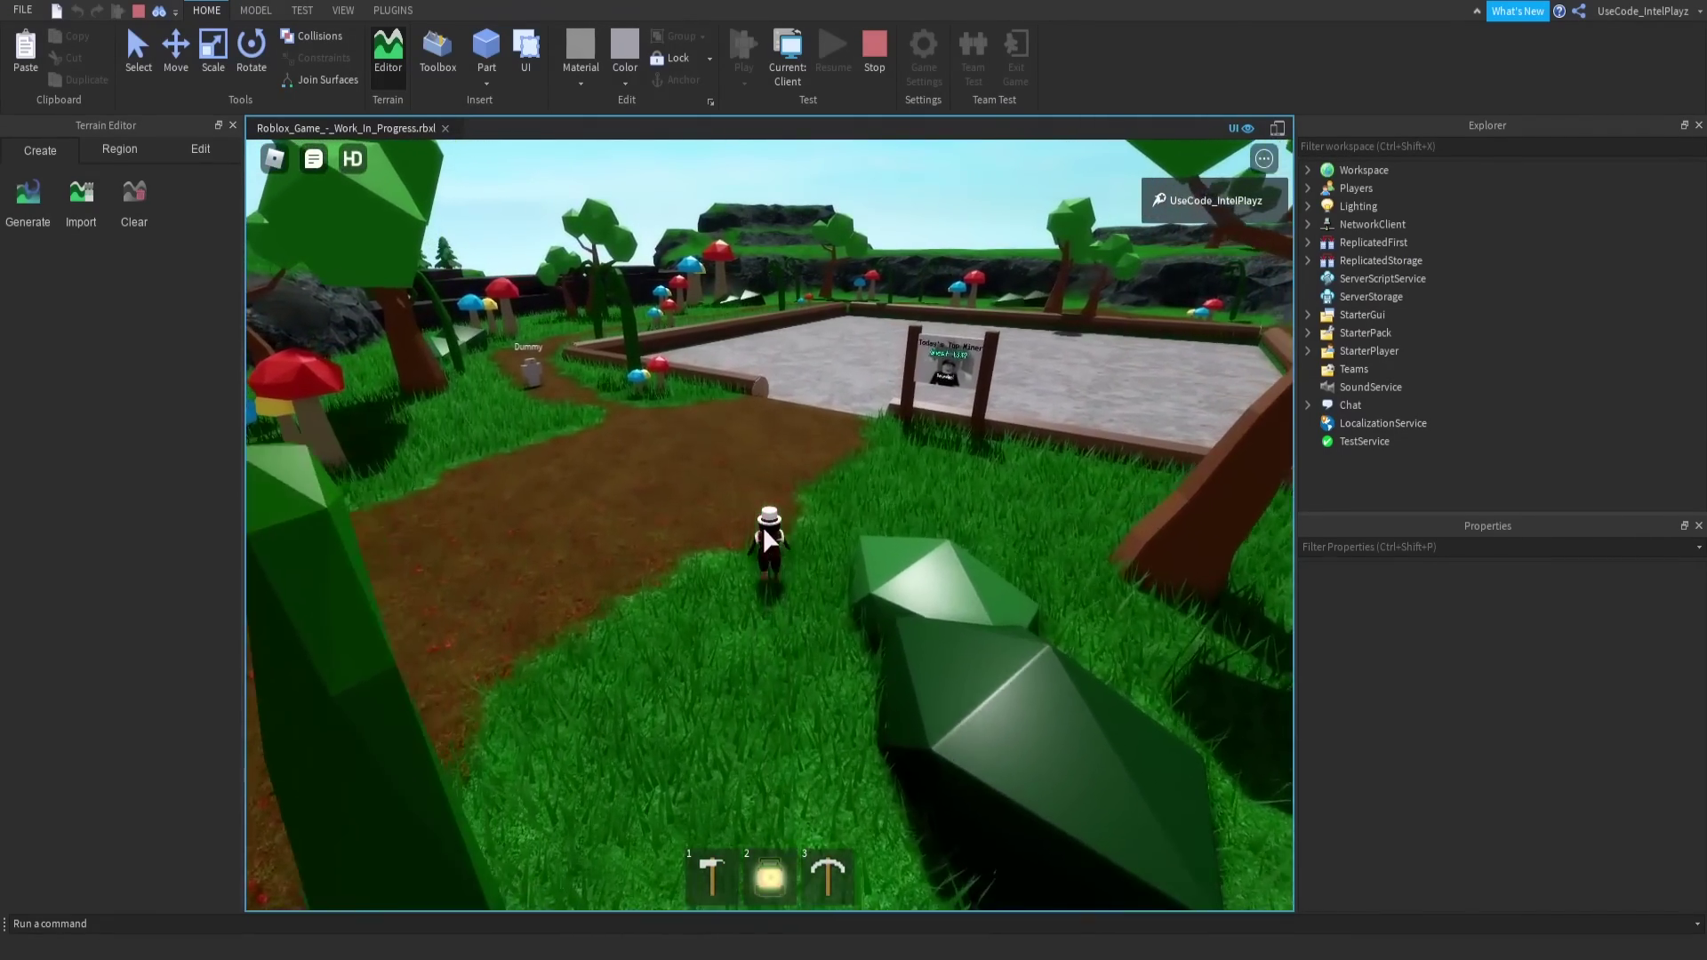
pyautogui.press('w')
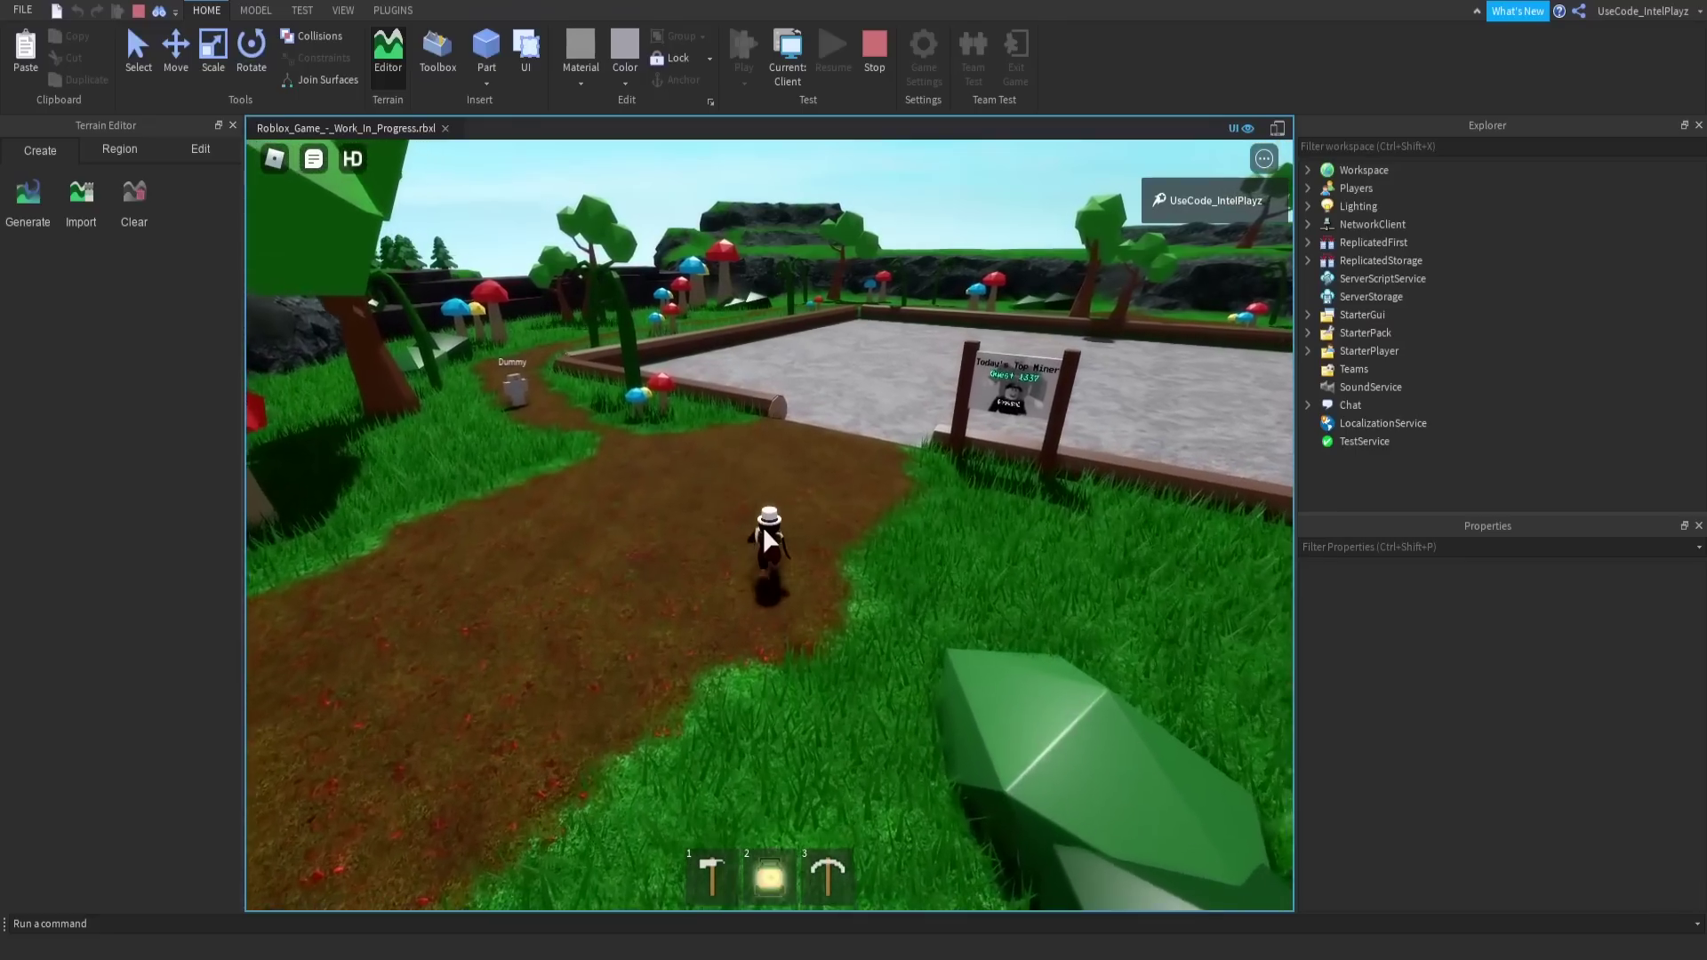
pyautogui.press('w')
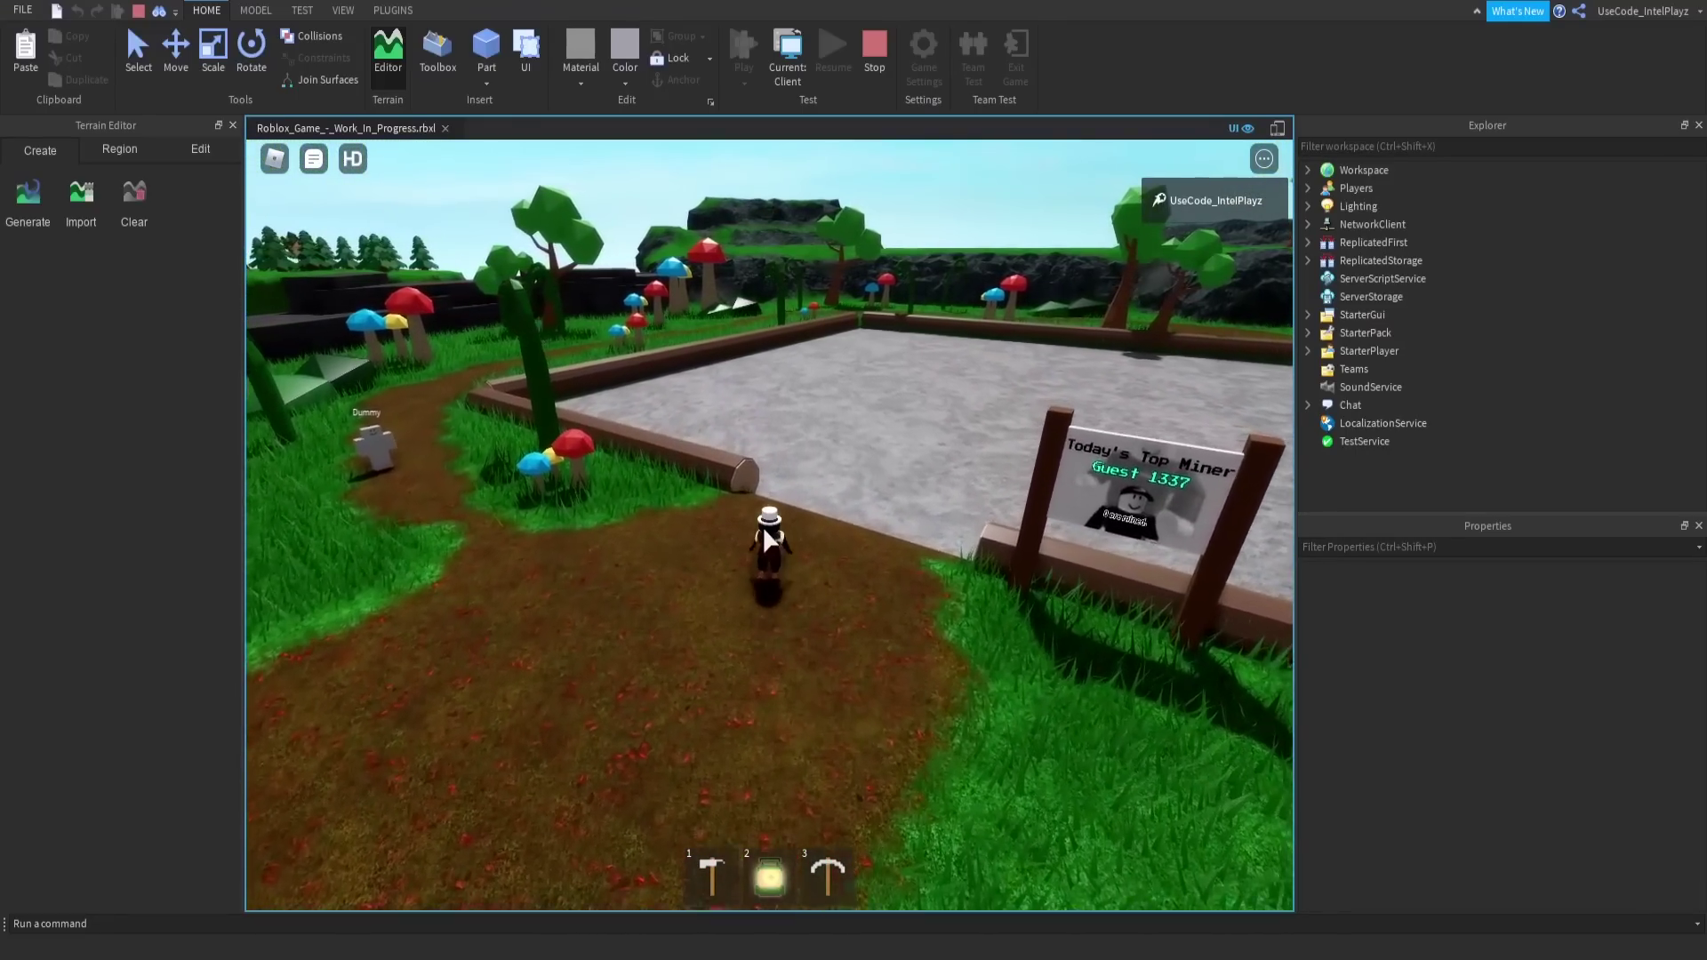